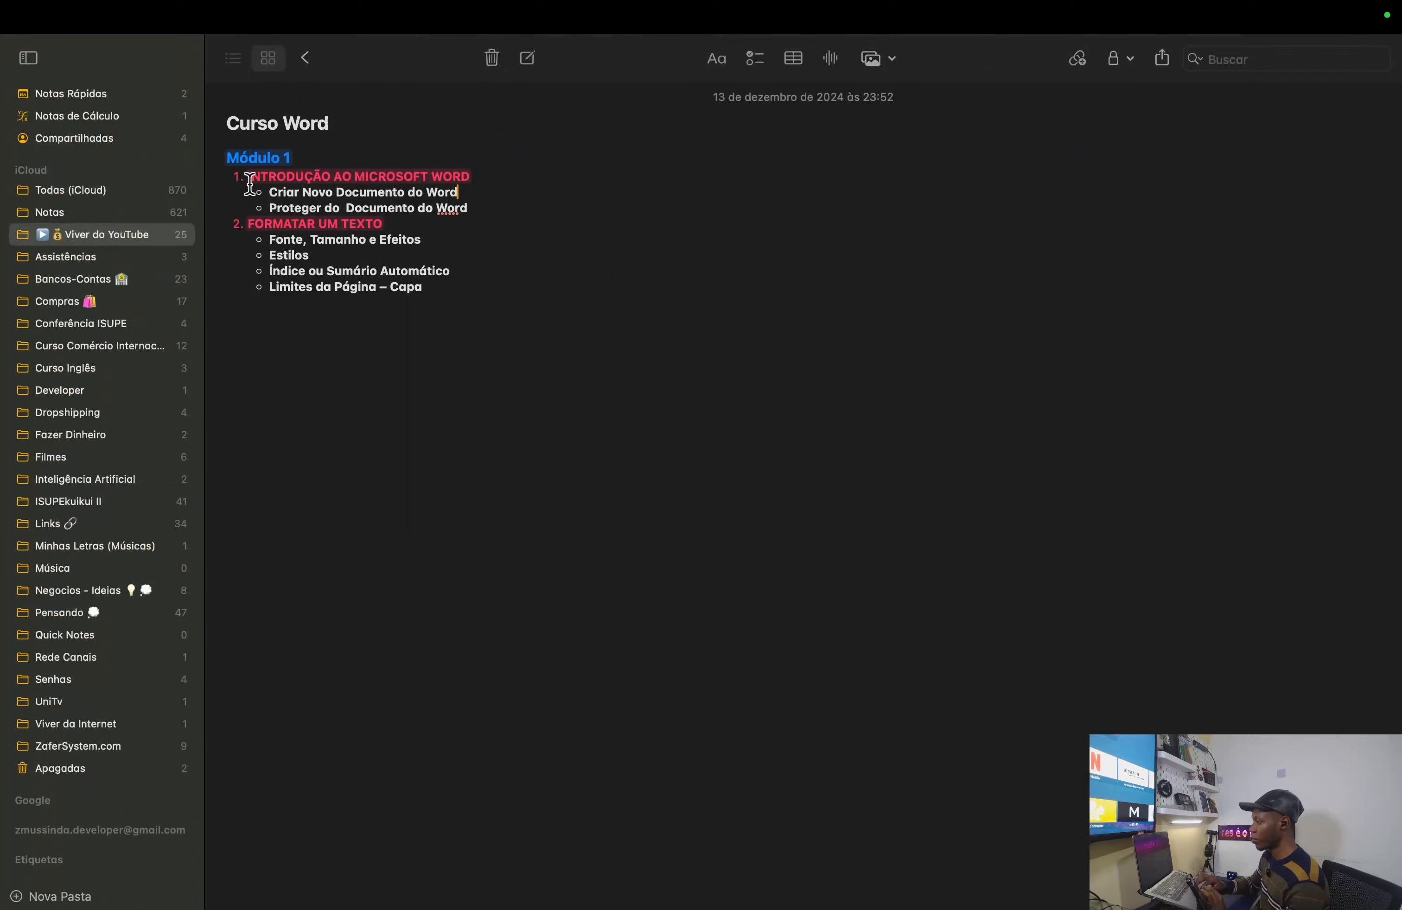
- Highlight the 'Criar Novo Documento do Word' and 'Proteger do Documento do Word' outline lines
left_click_drag(268, 192, 460, 192)
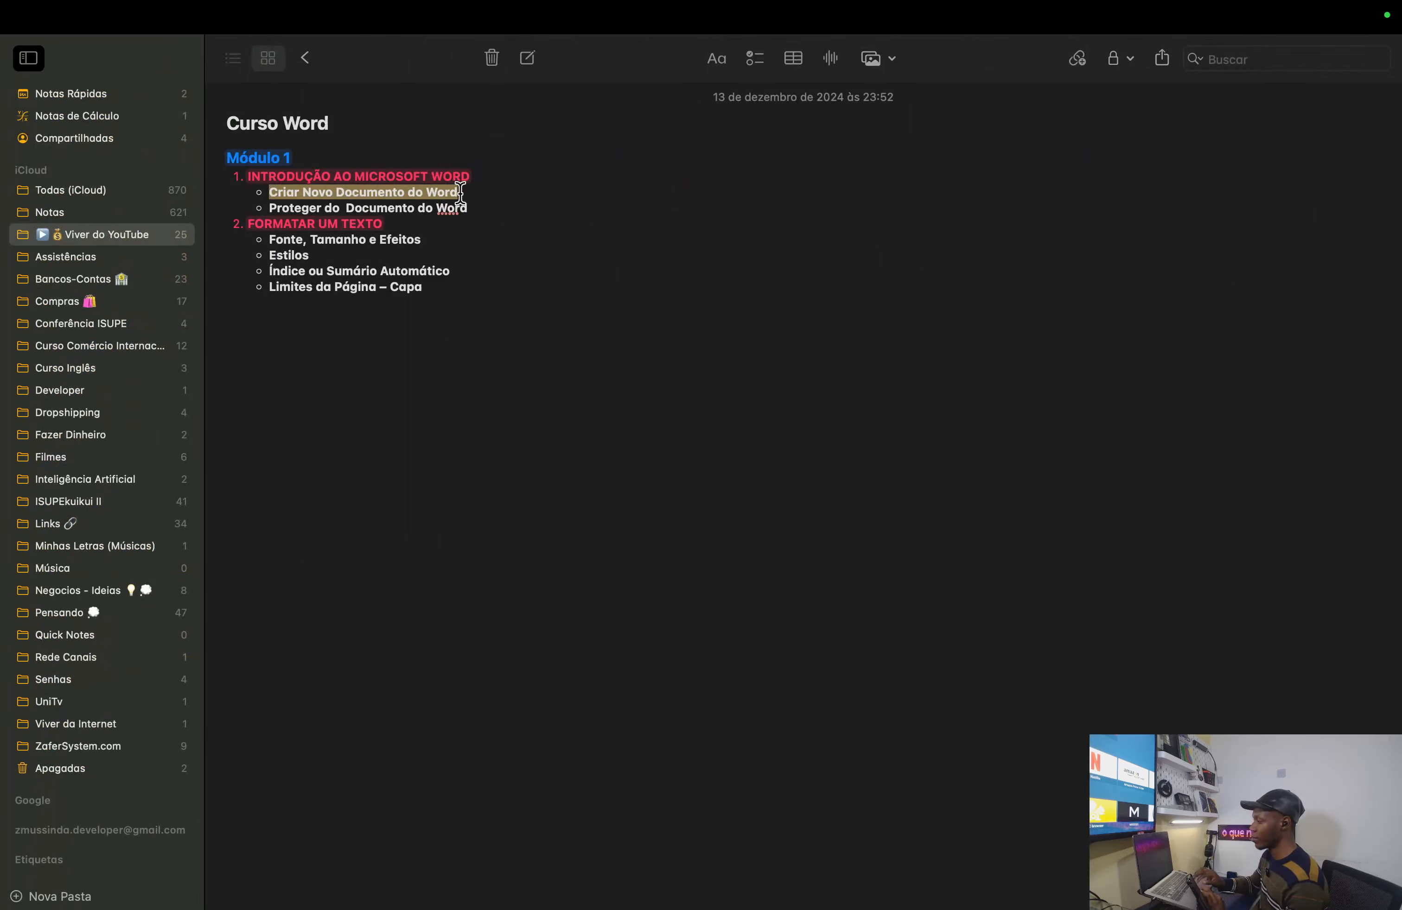
left_click(270, 211)
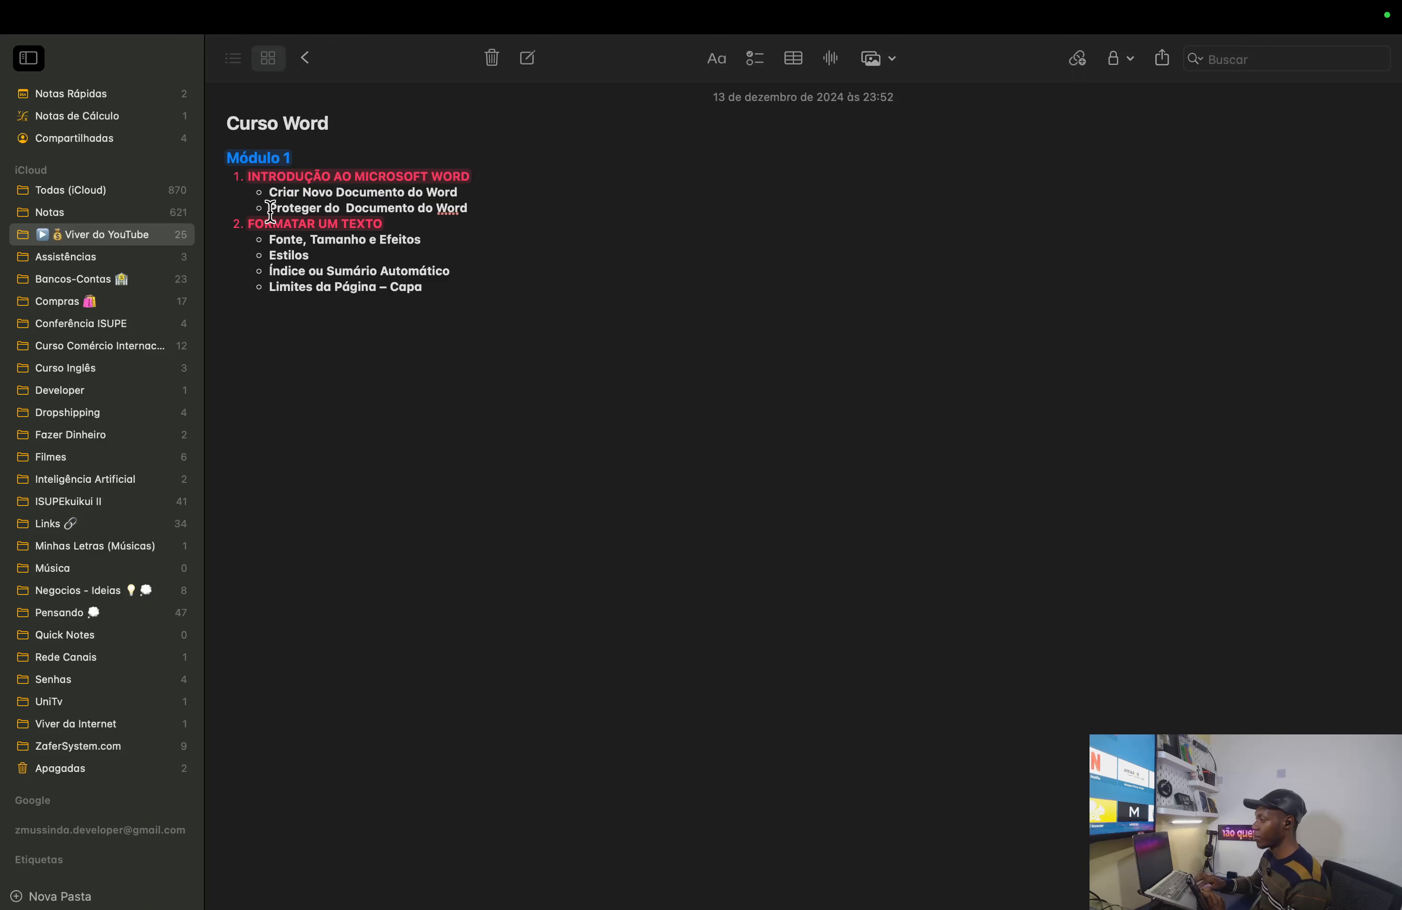
left_click_drag(270, 211, 472, 212)
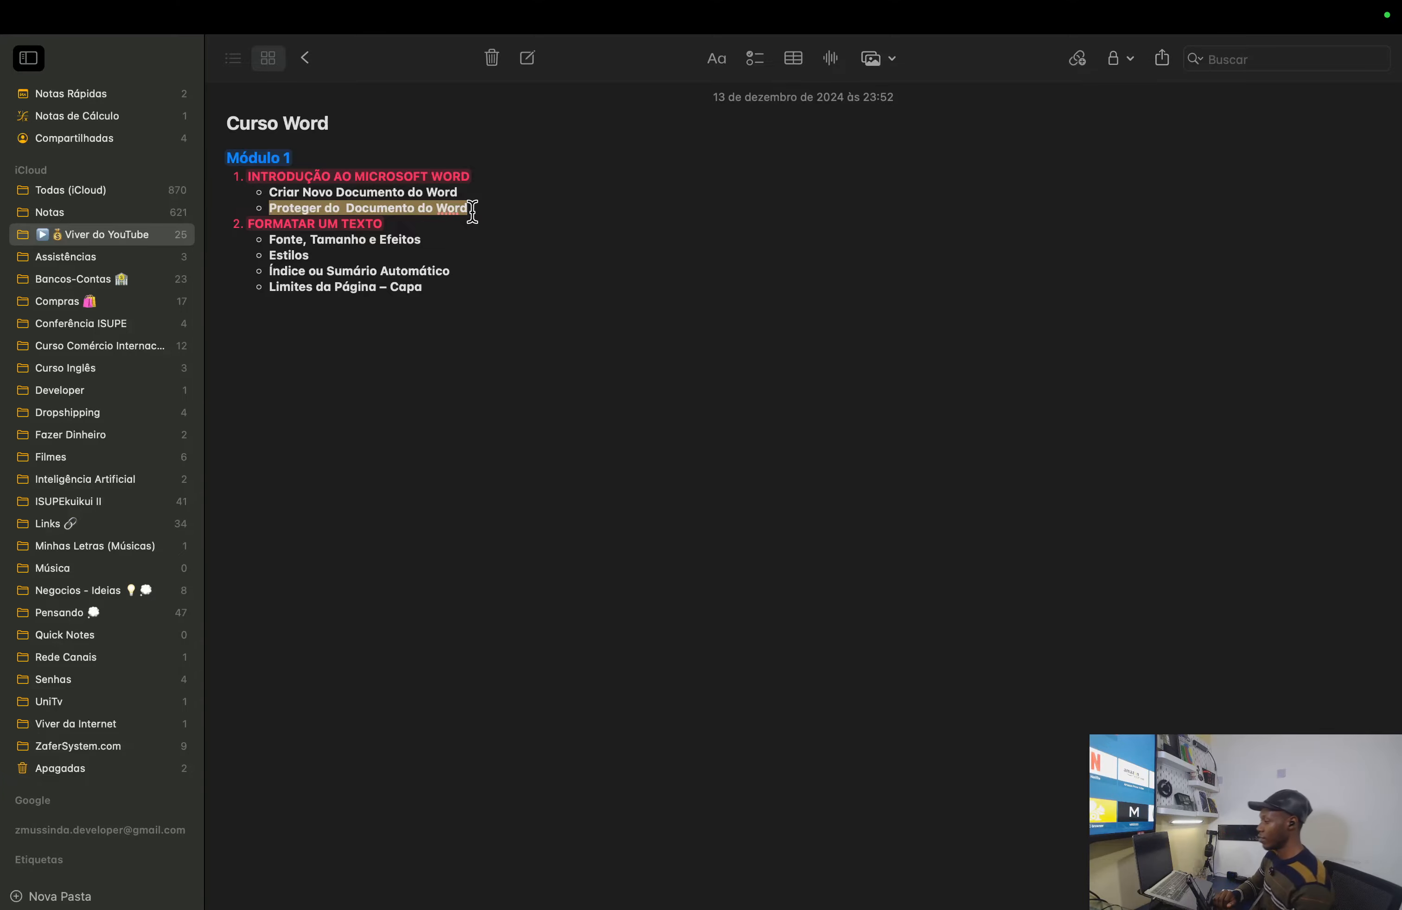
- Launch Parallels Desktop, postpone its update, start Windows 11 and dismiss the USB camera error
mouse_move(4, 4)
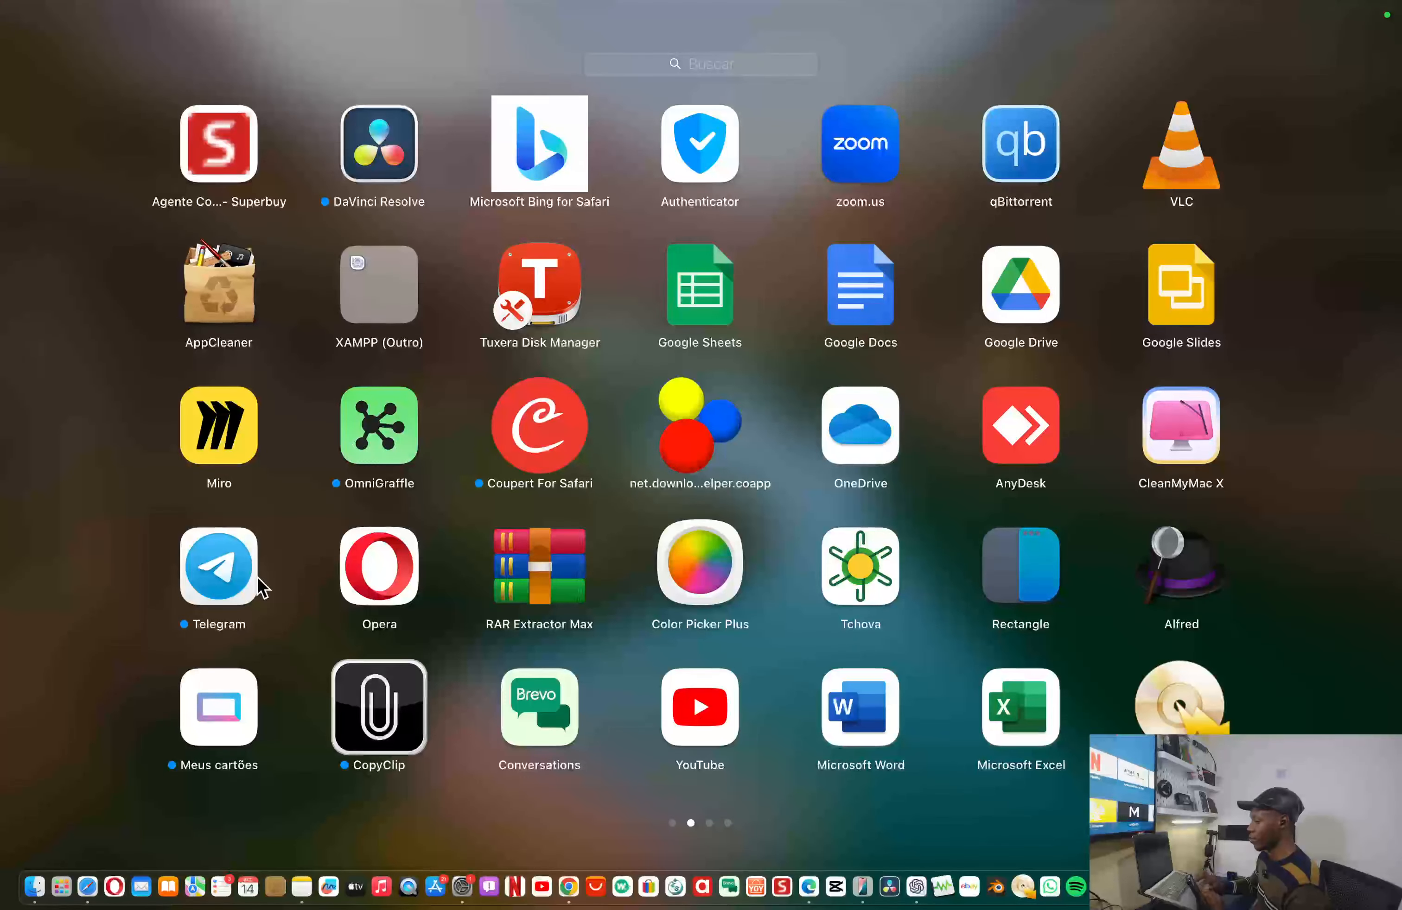
scroll(565, 576, "right", 3)
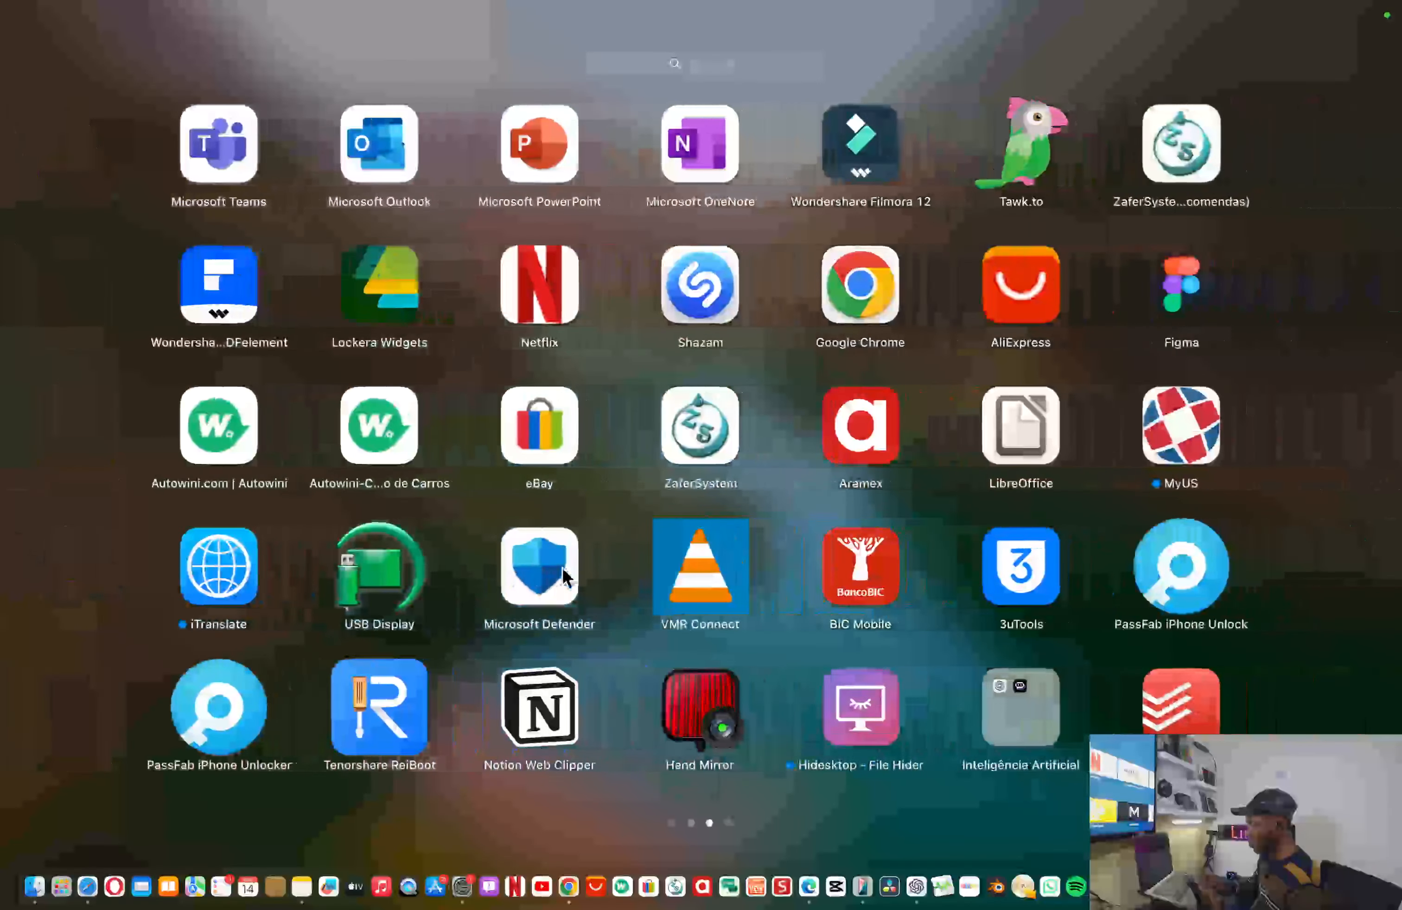
scroll(564, 576, "left", 6)
left_click(231, 705)
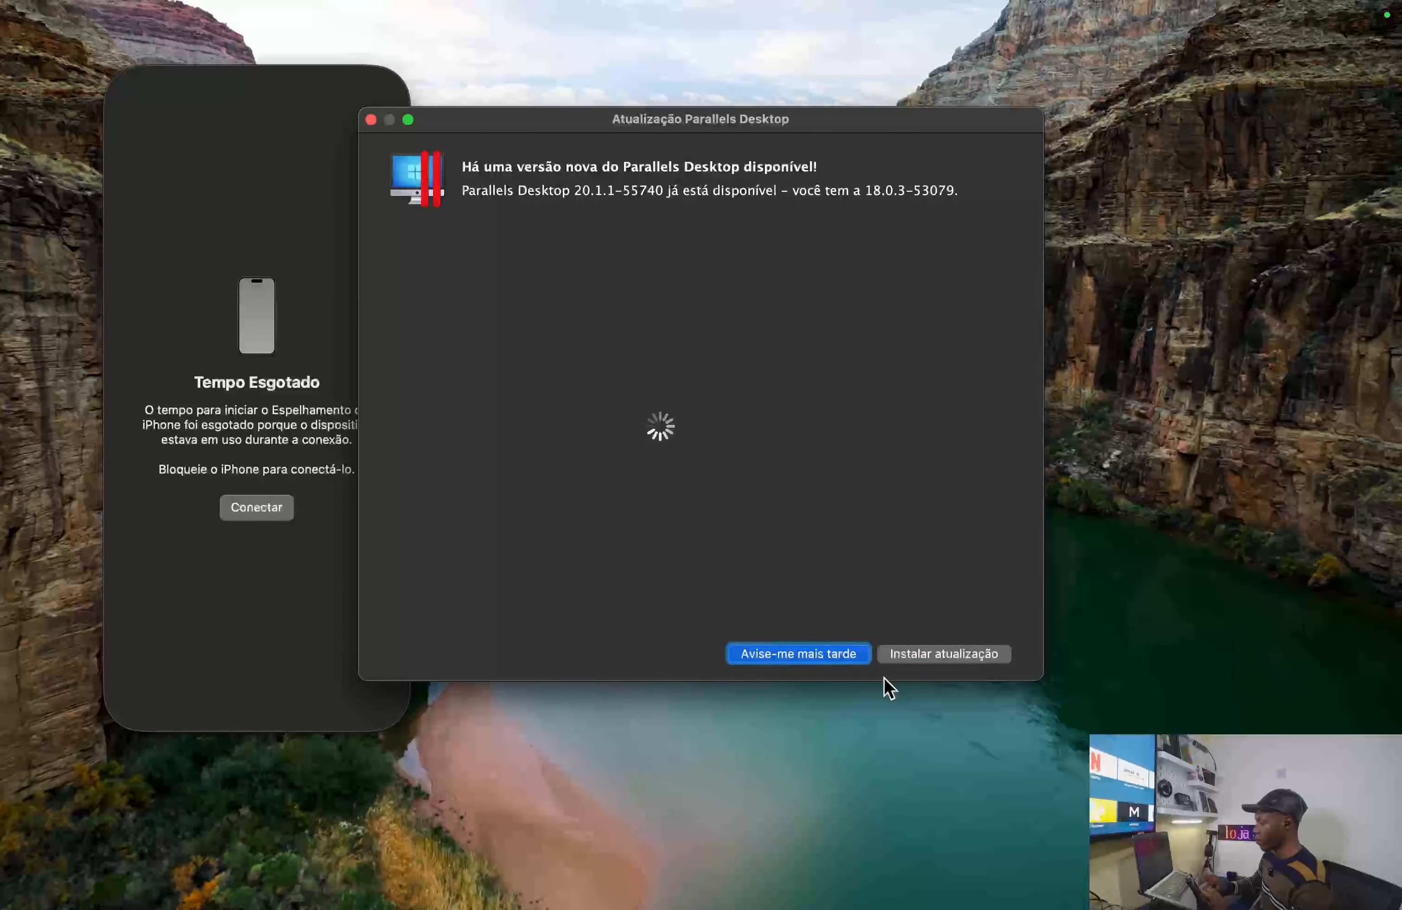
left_click(800, 658)
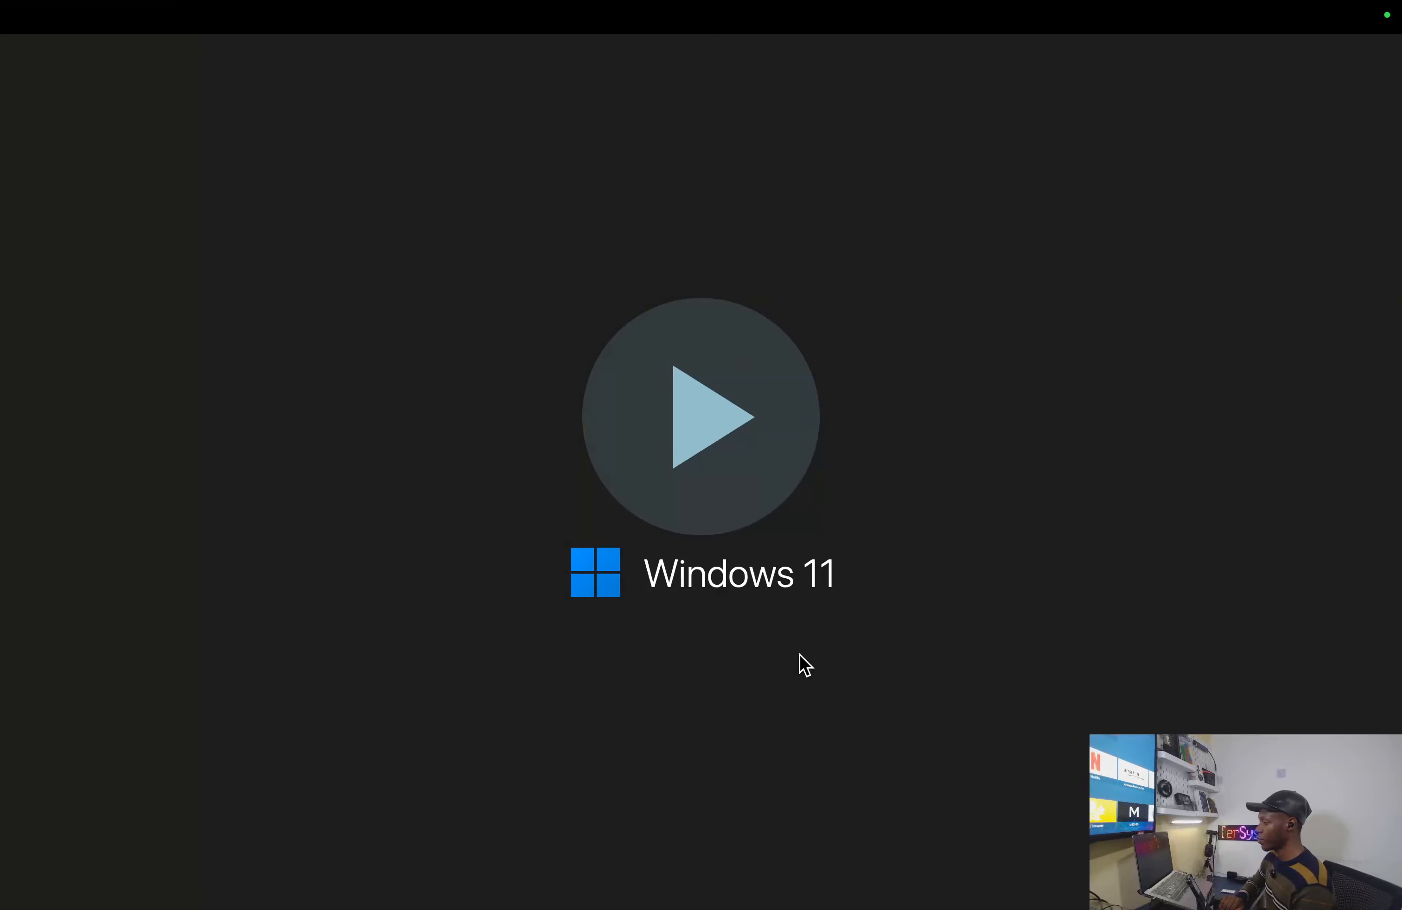
left_click(708, 434)
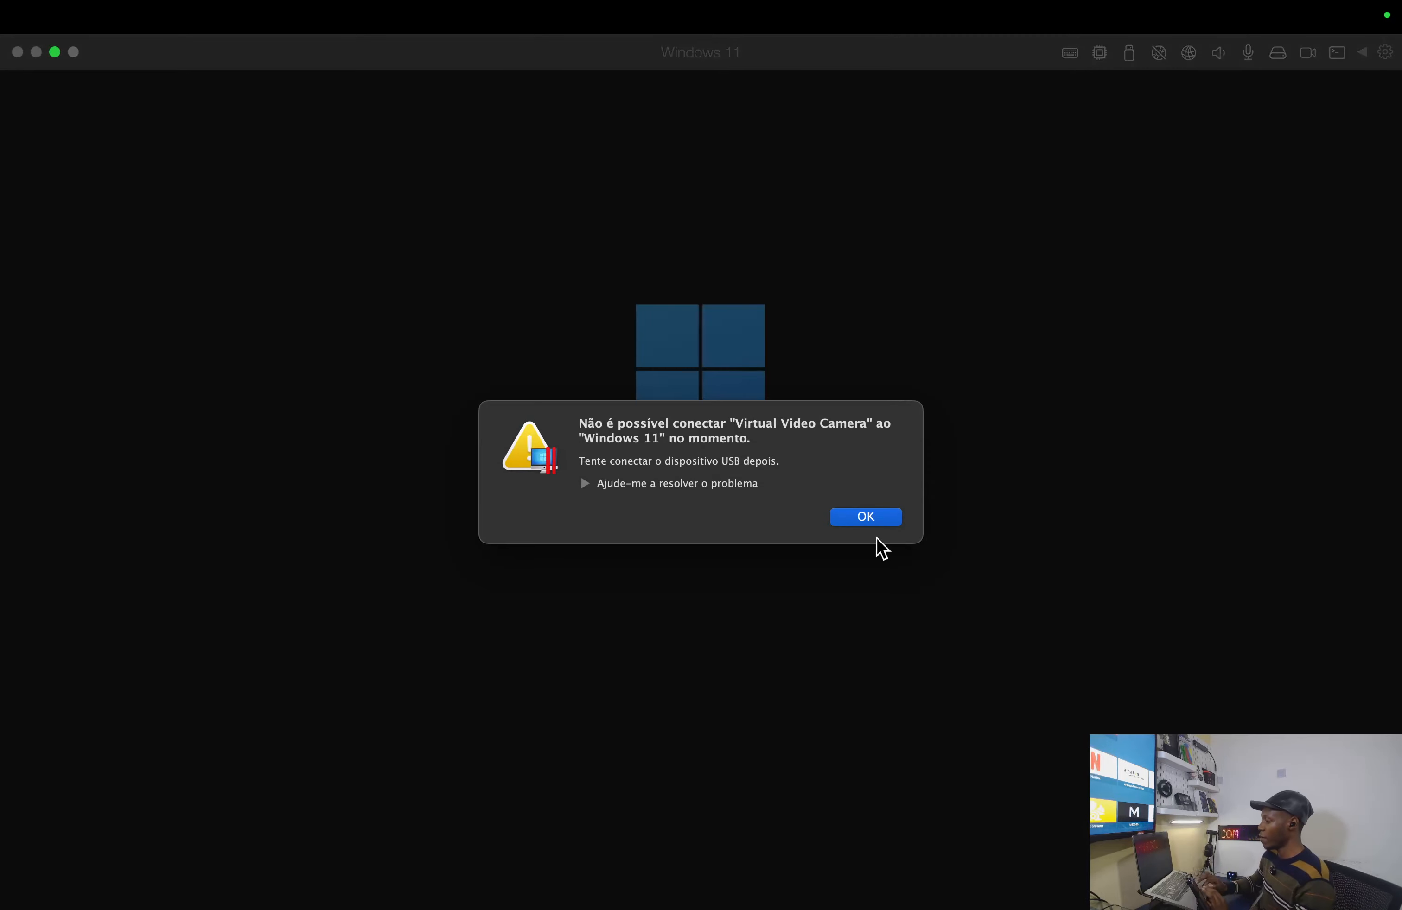
left_click(880, 521)
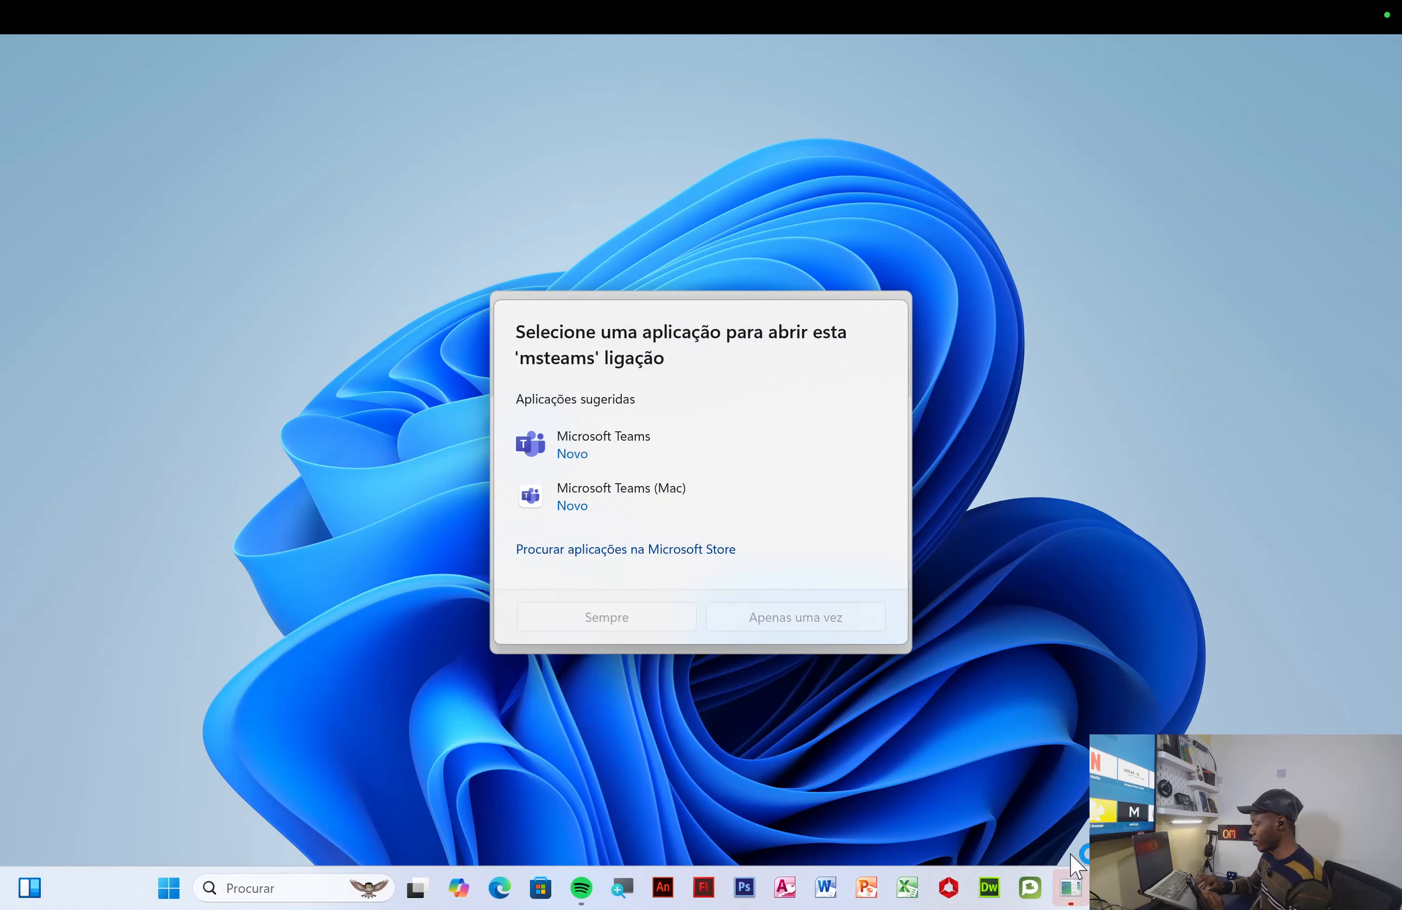
- Dismiss the permission prompt without allowing it and close PDFelement's recent-PDFs list
left_click(1071, 889)
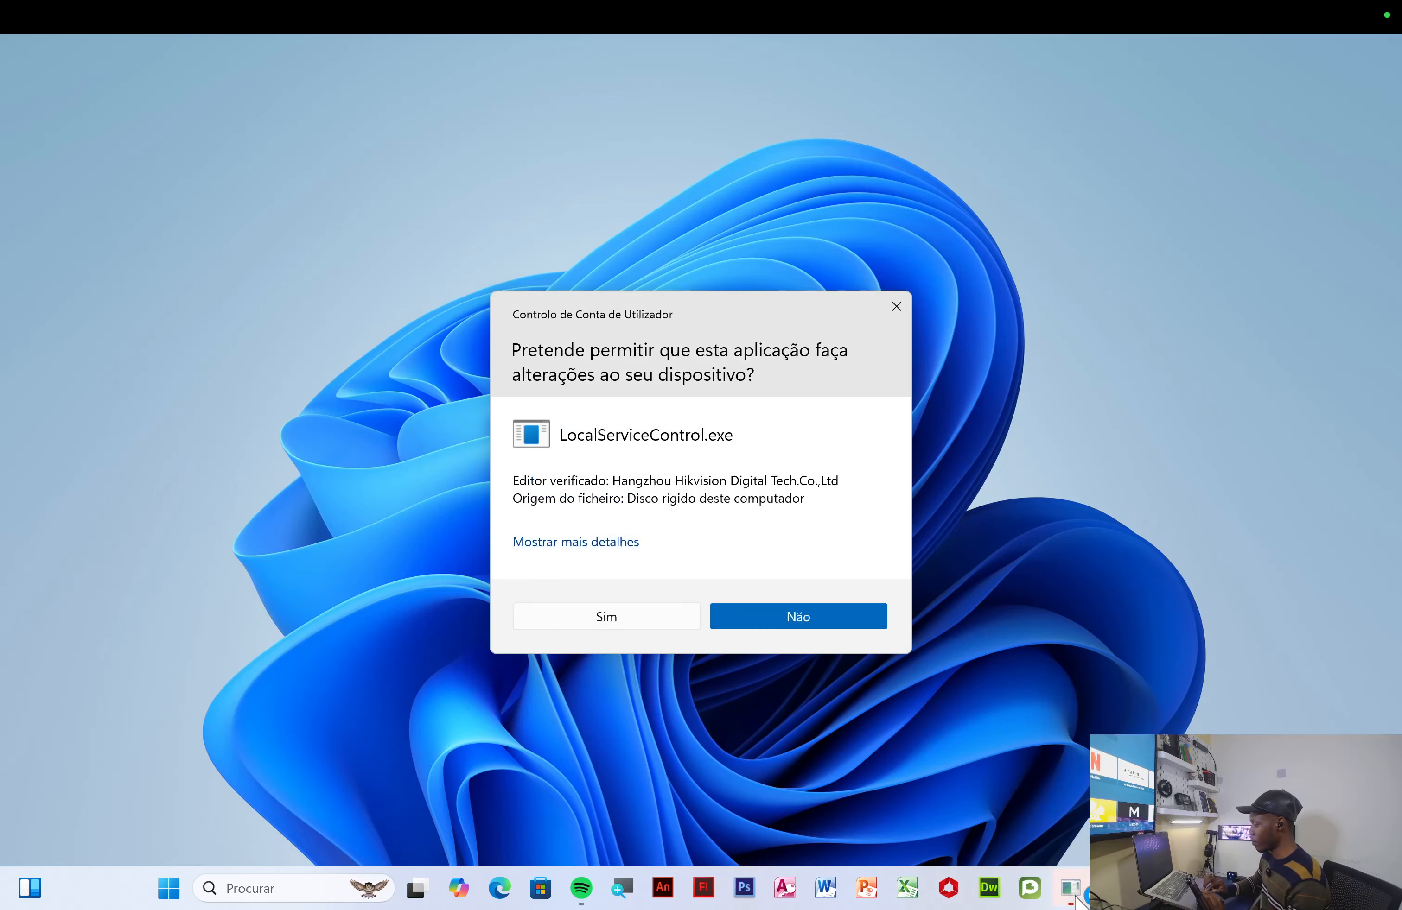
right_click(1075, 901)
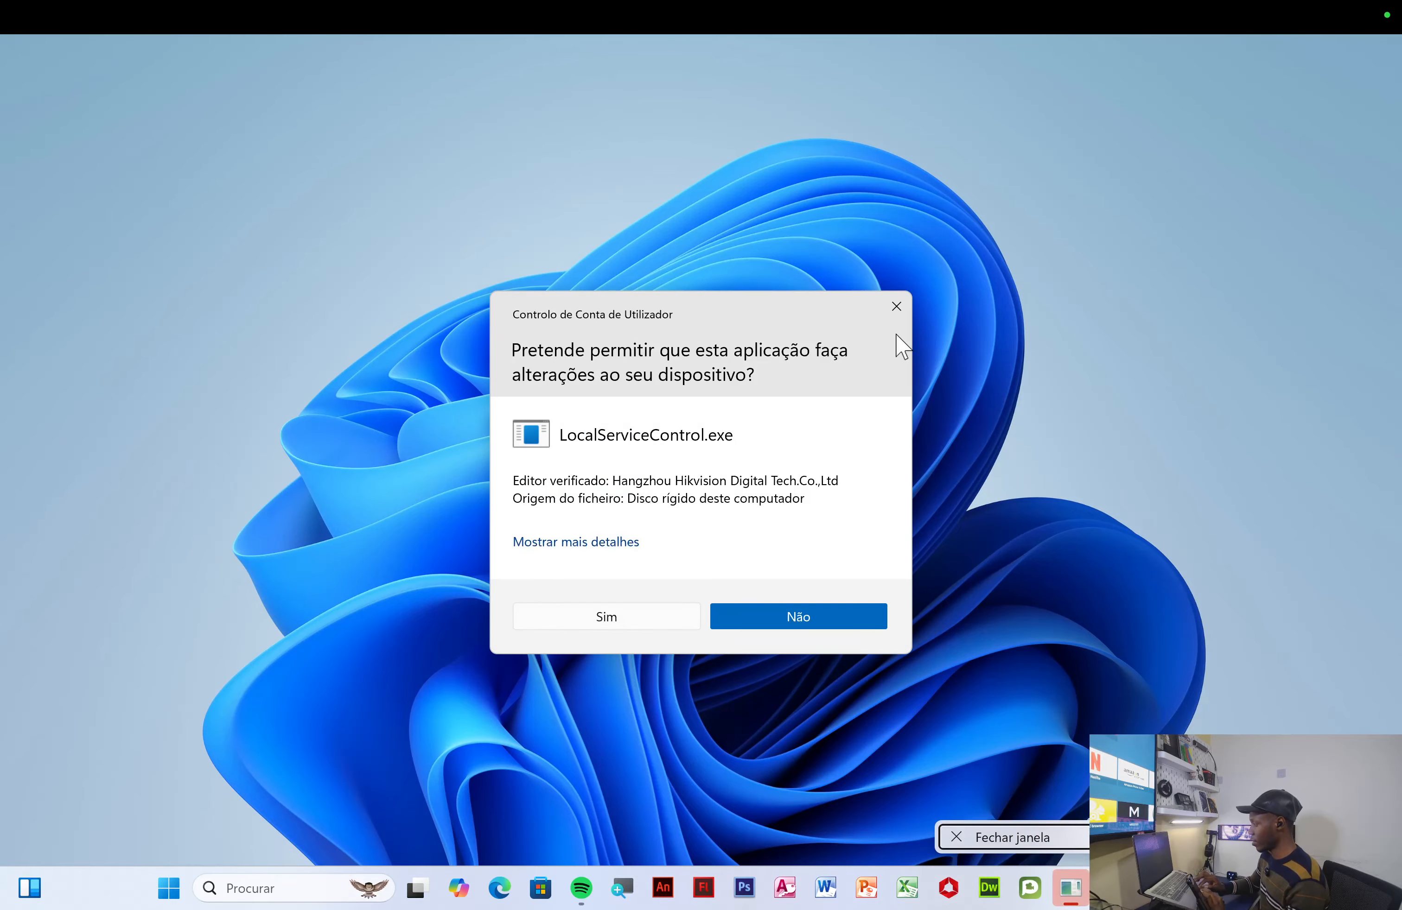
left_click(897, 306)
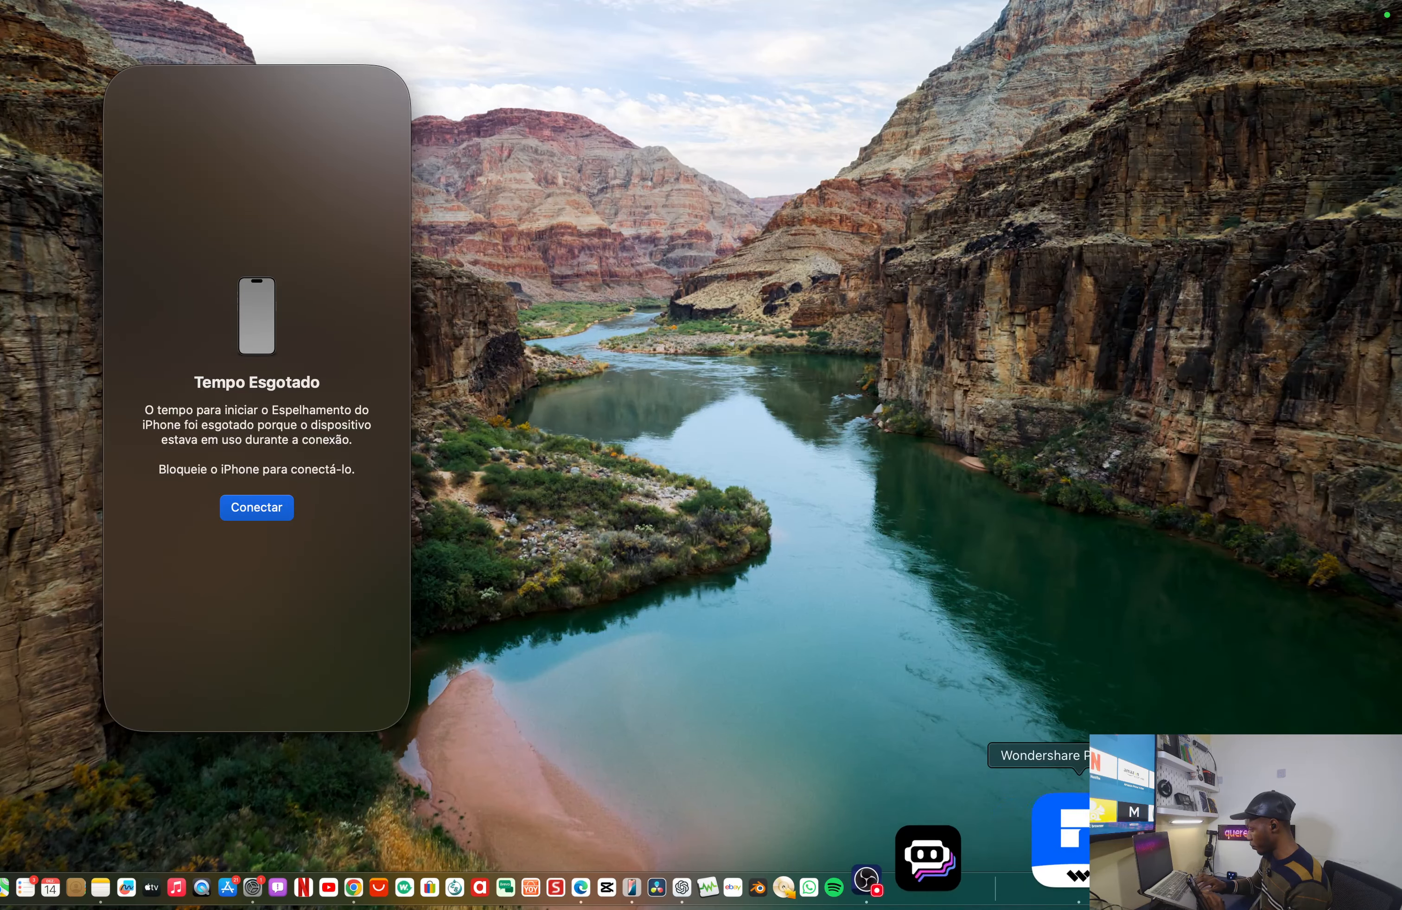
right_click(1092, 851)
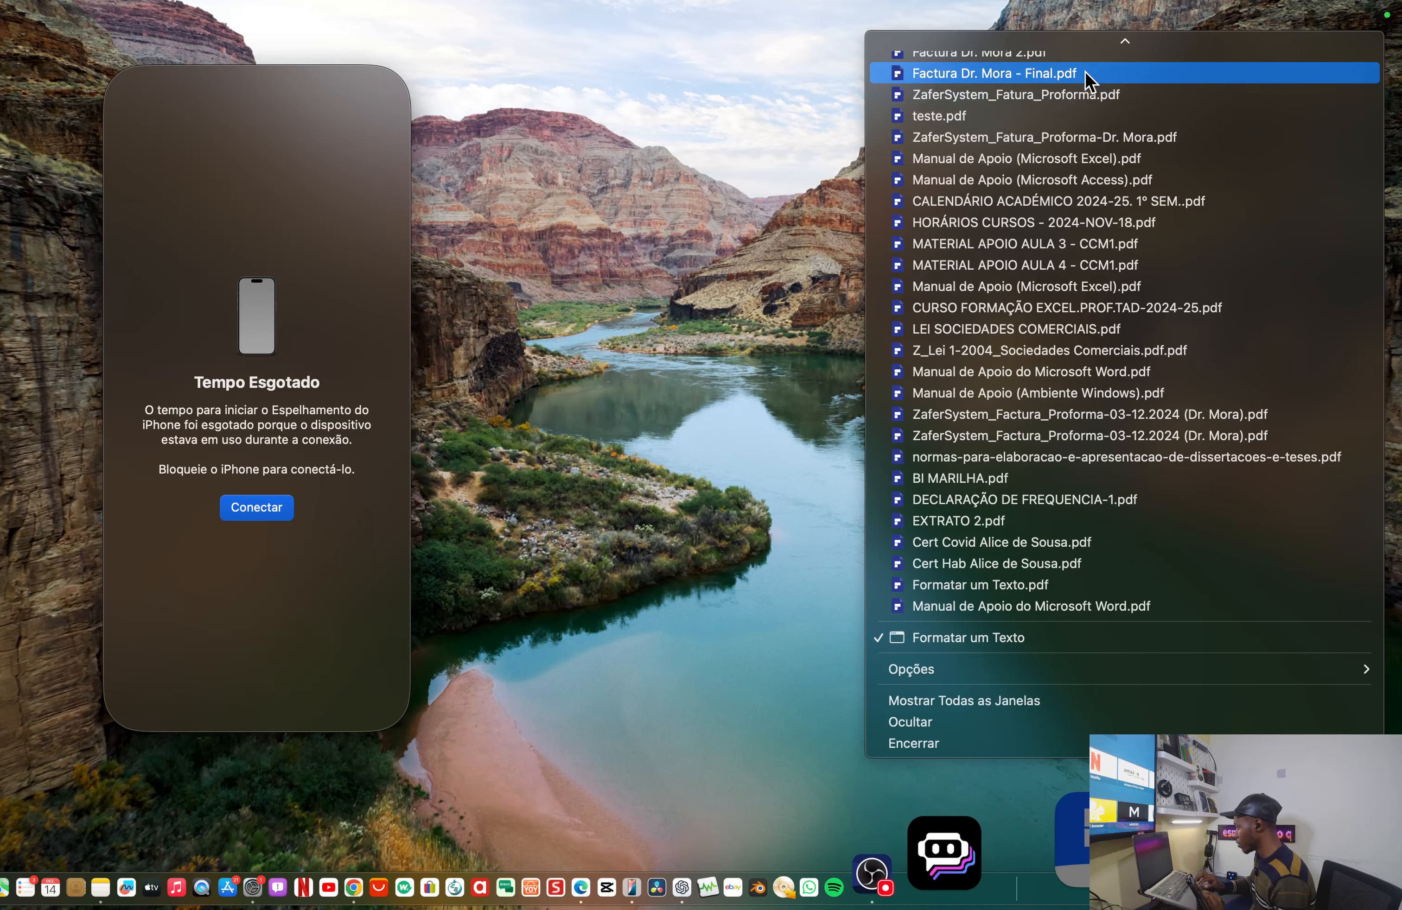
scroll(1073, 107, "up", 3)
mouse_move(1064, 2)
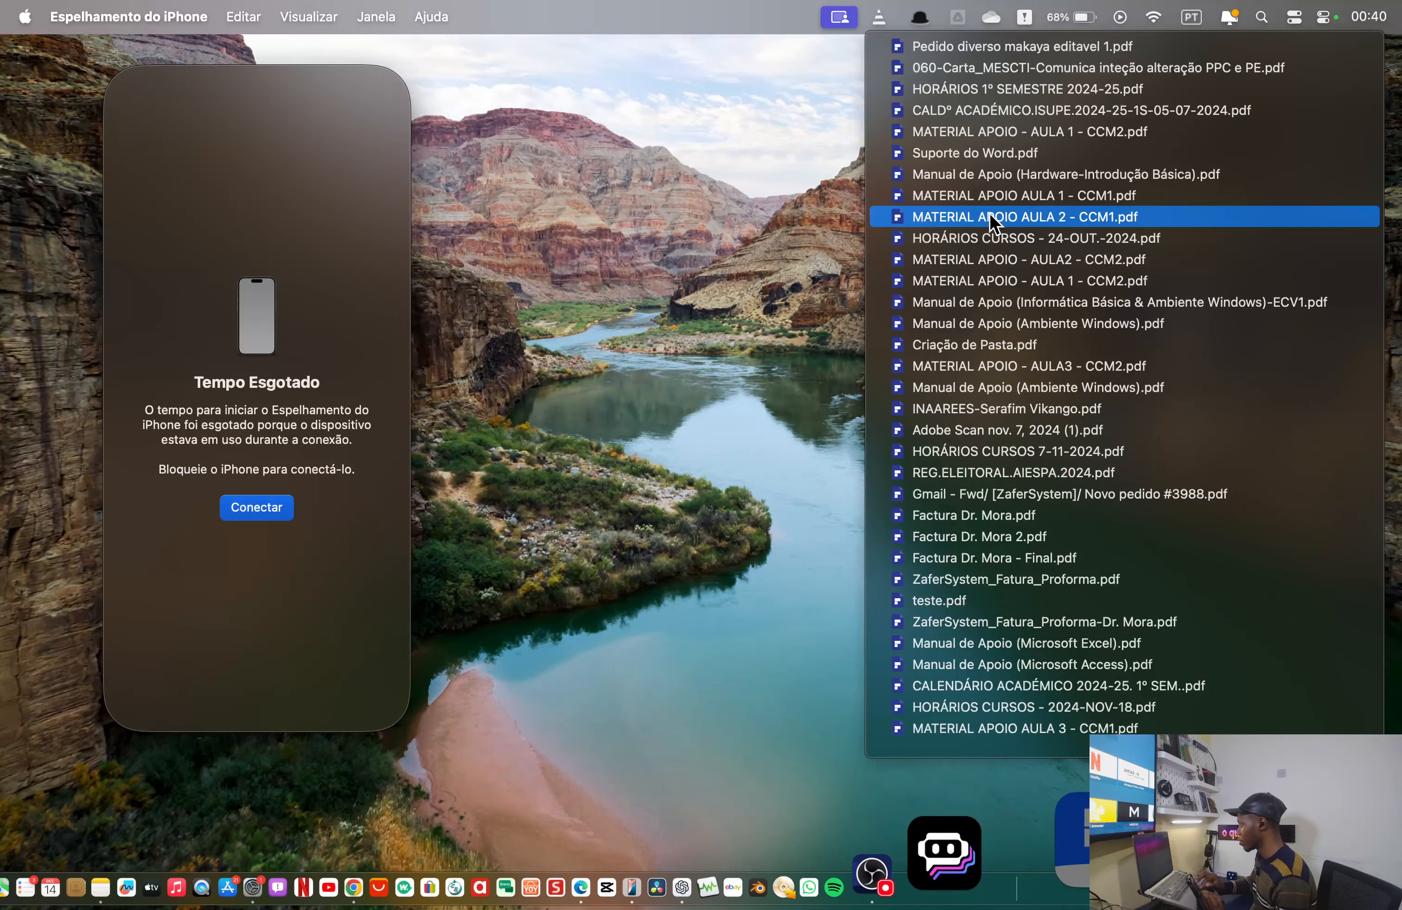
left_click(706, 282)
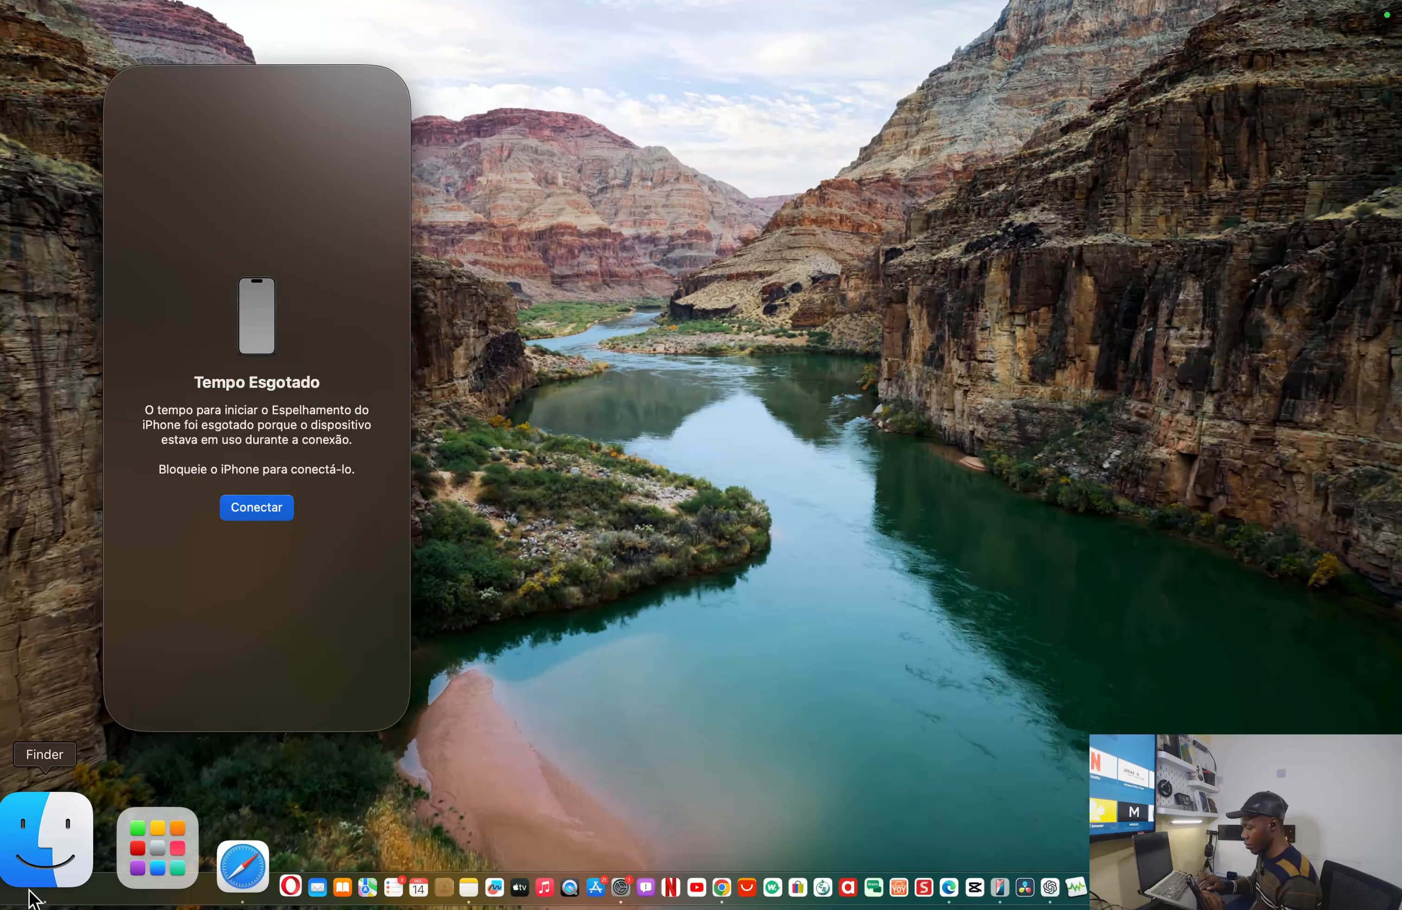
- Glance at the Mac's Downloads folder in Finder, minimize it, and return to full-screen Windows
left_click(34, 875)
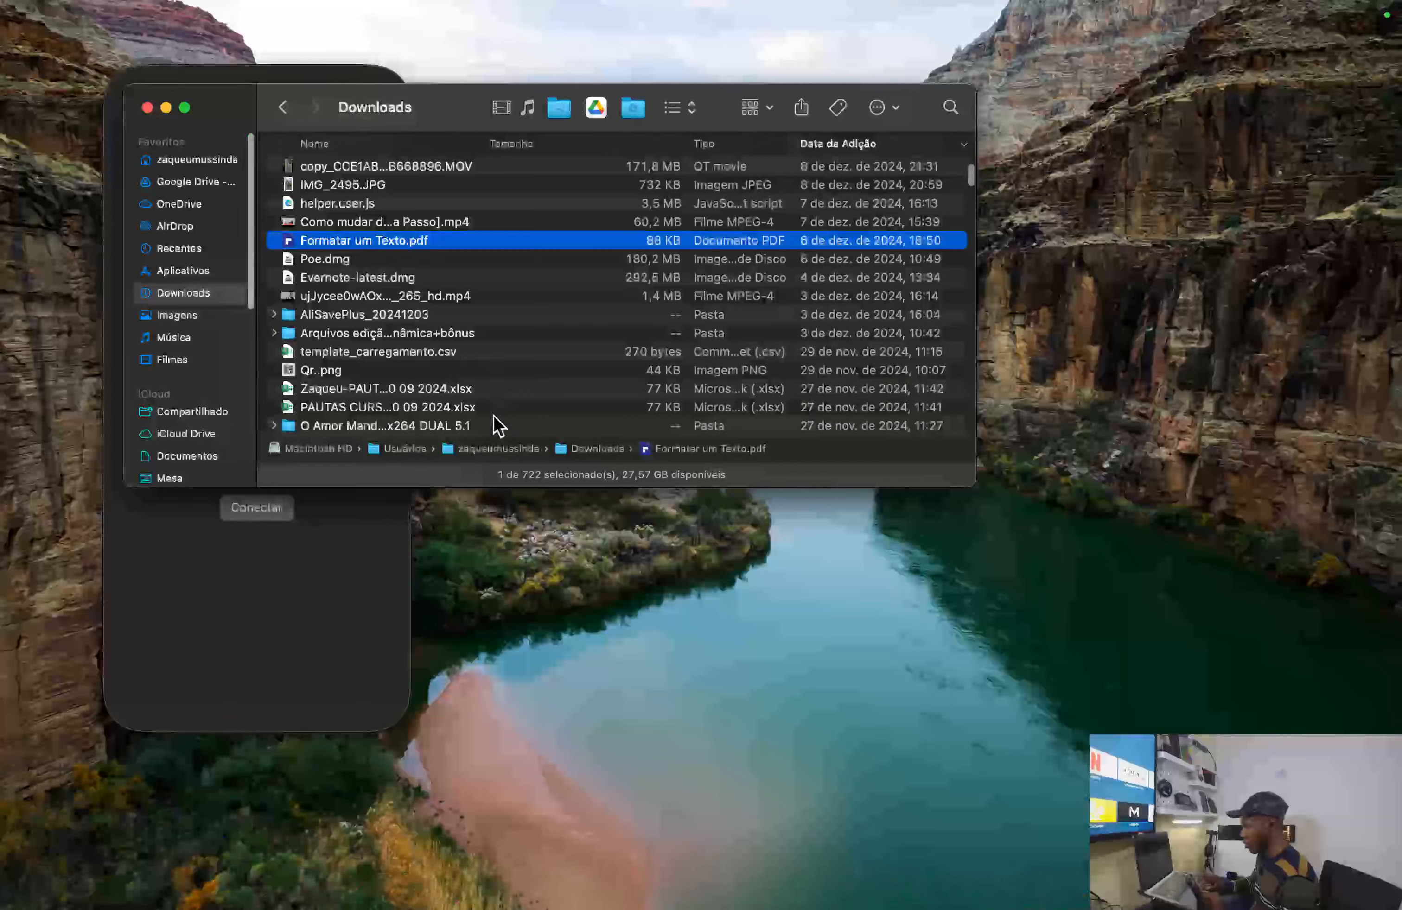
scroll(432, 299, "up", 5)
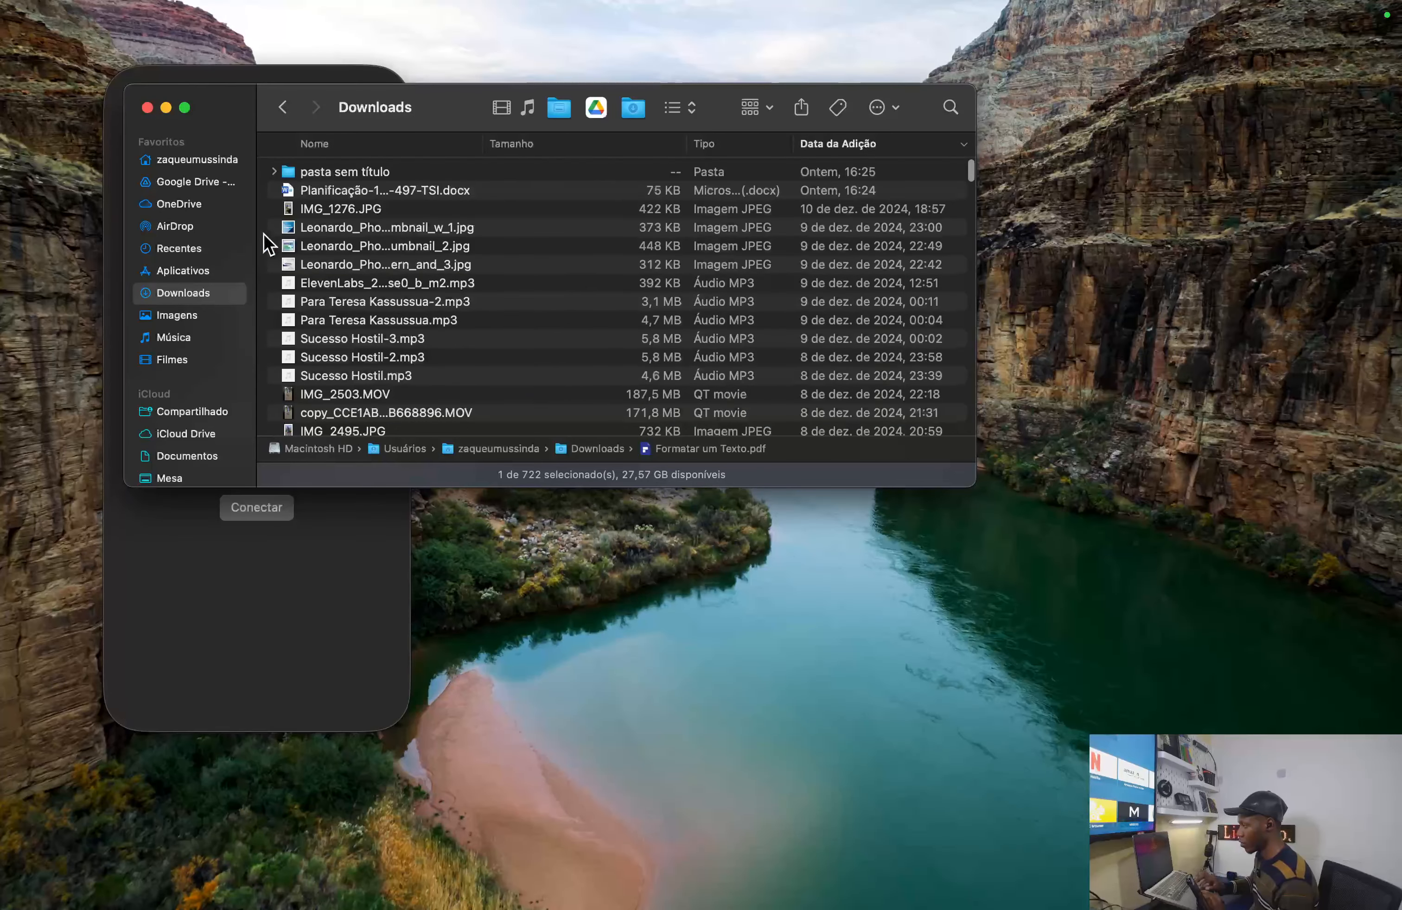
left_click(168, 108)
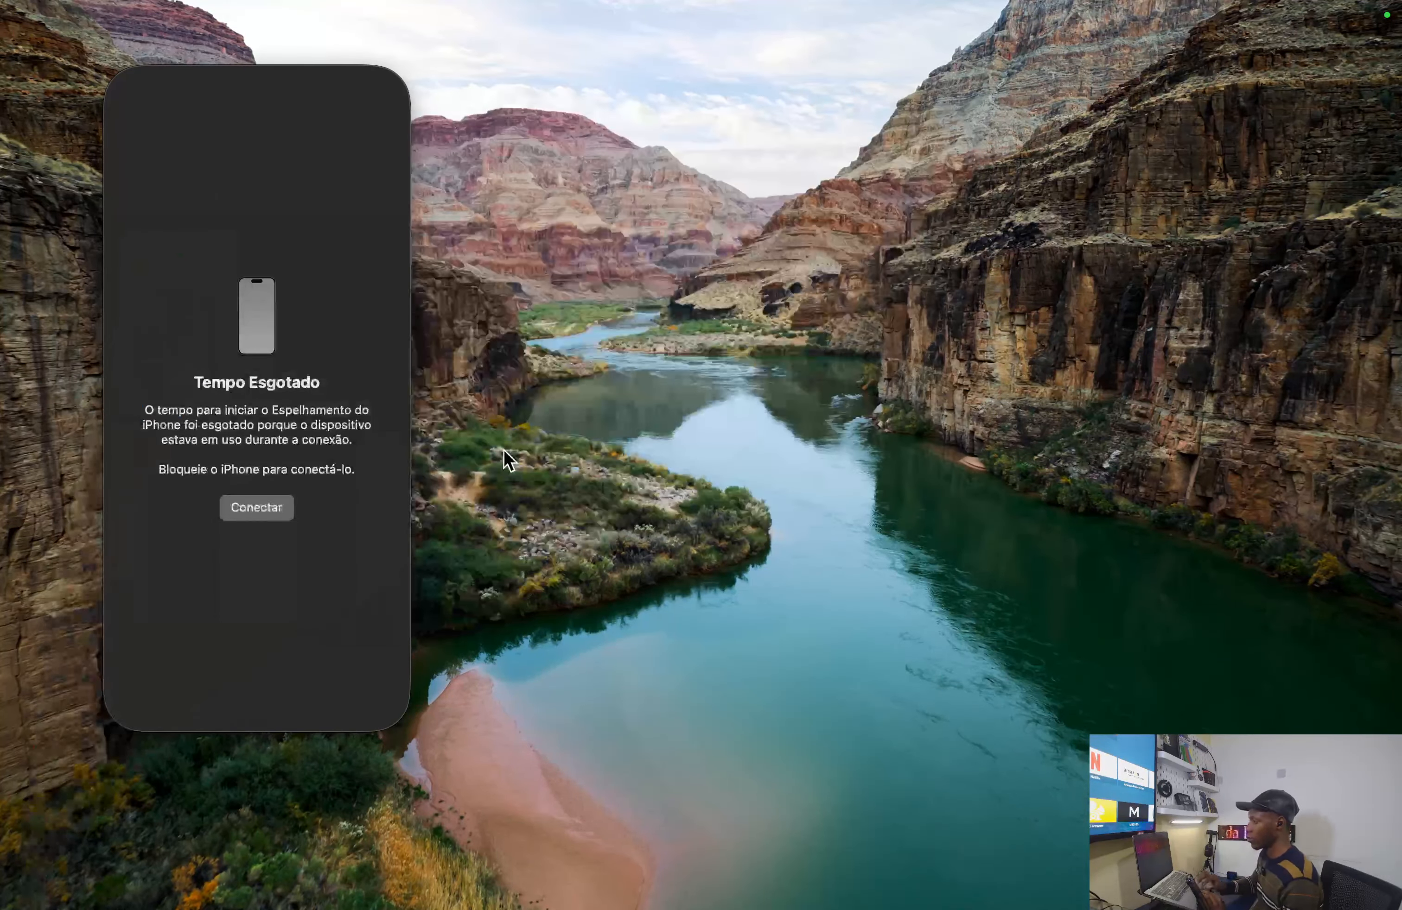
key("ctrl+Right")
key("ctrl+Left")
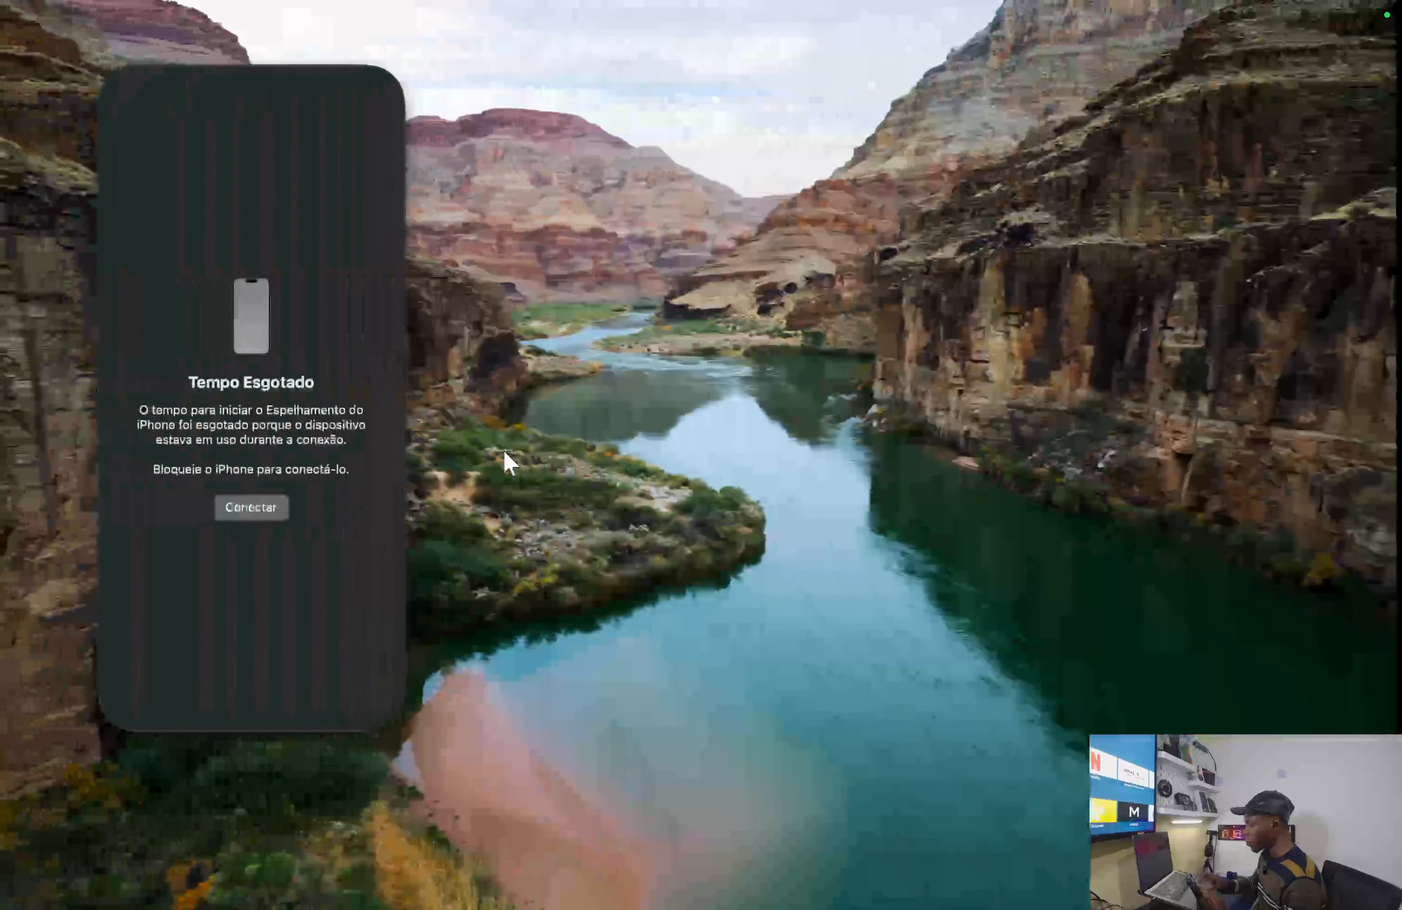
key("ctrl+Right")
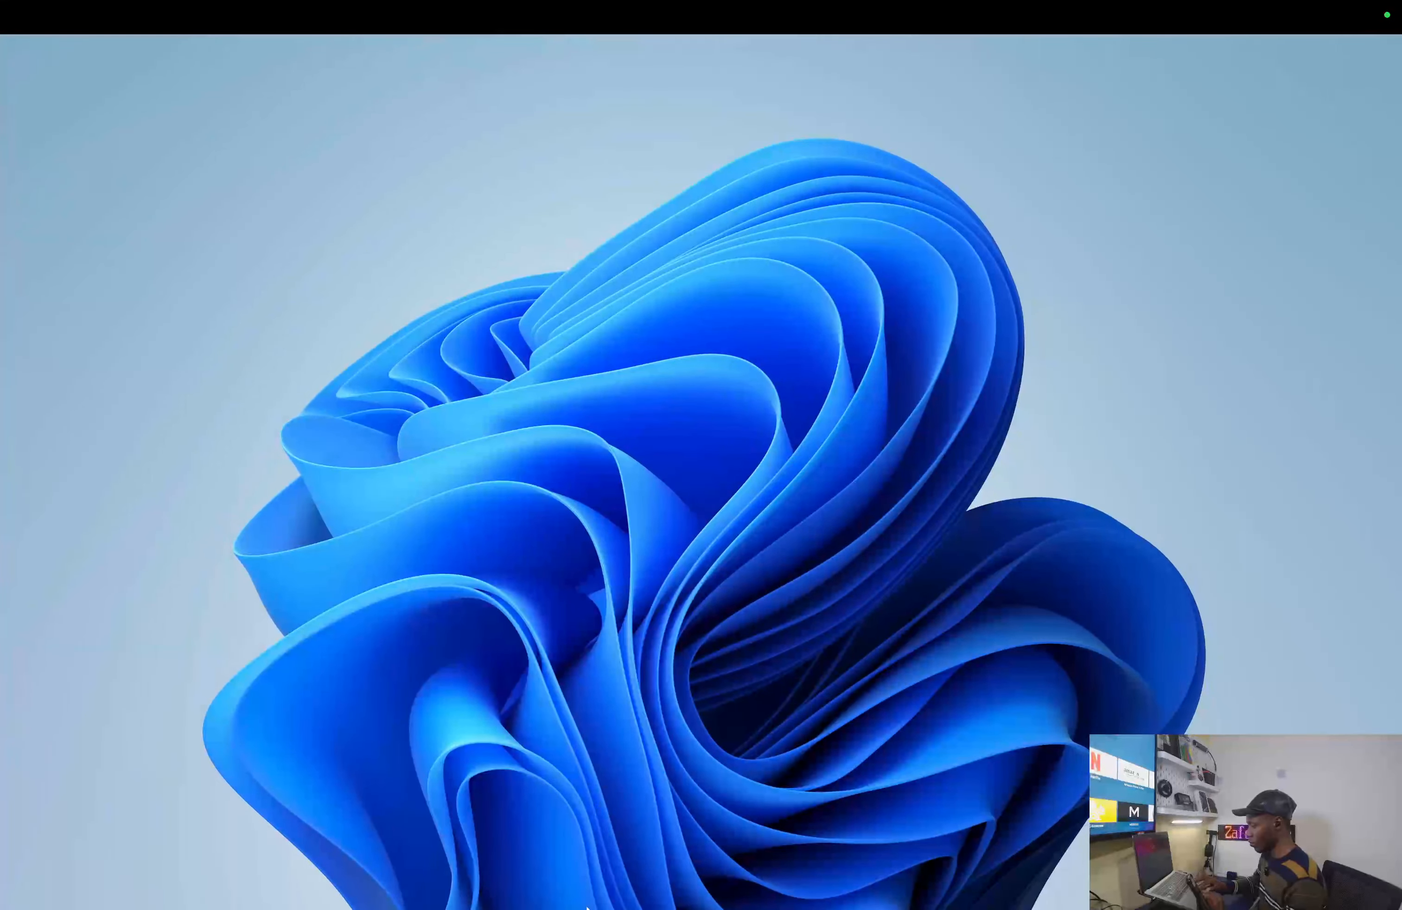
- In File Explorer's Documentos folder, add a new folder with Ctrl+Shift+N
mouse_move(592, 842)
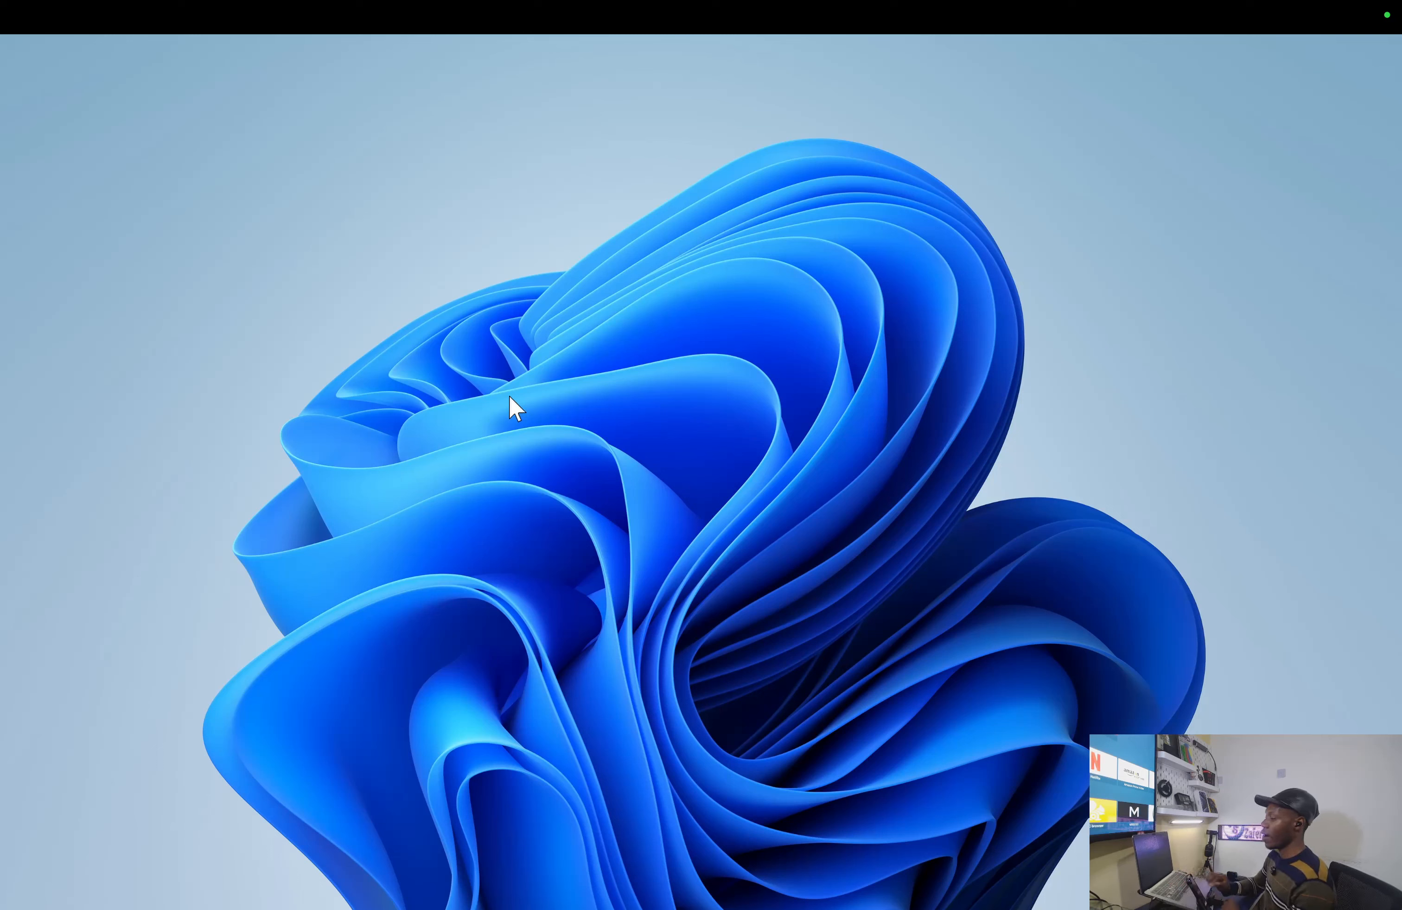
key("super+e")
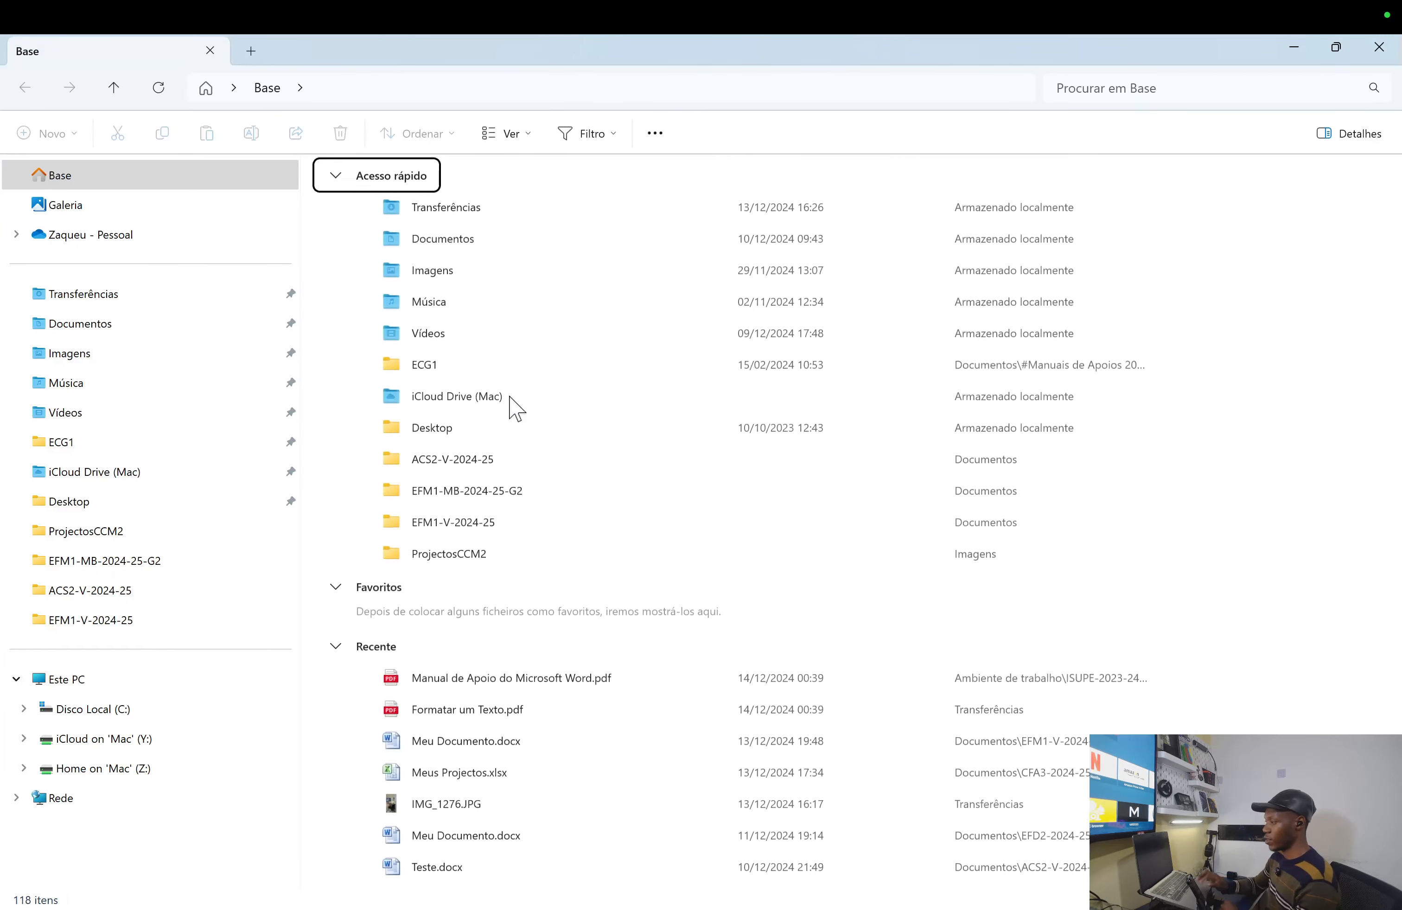
left_click(101, 324)
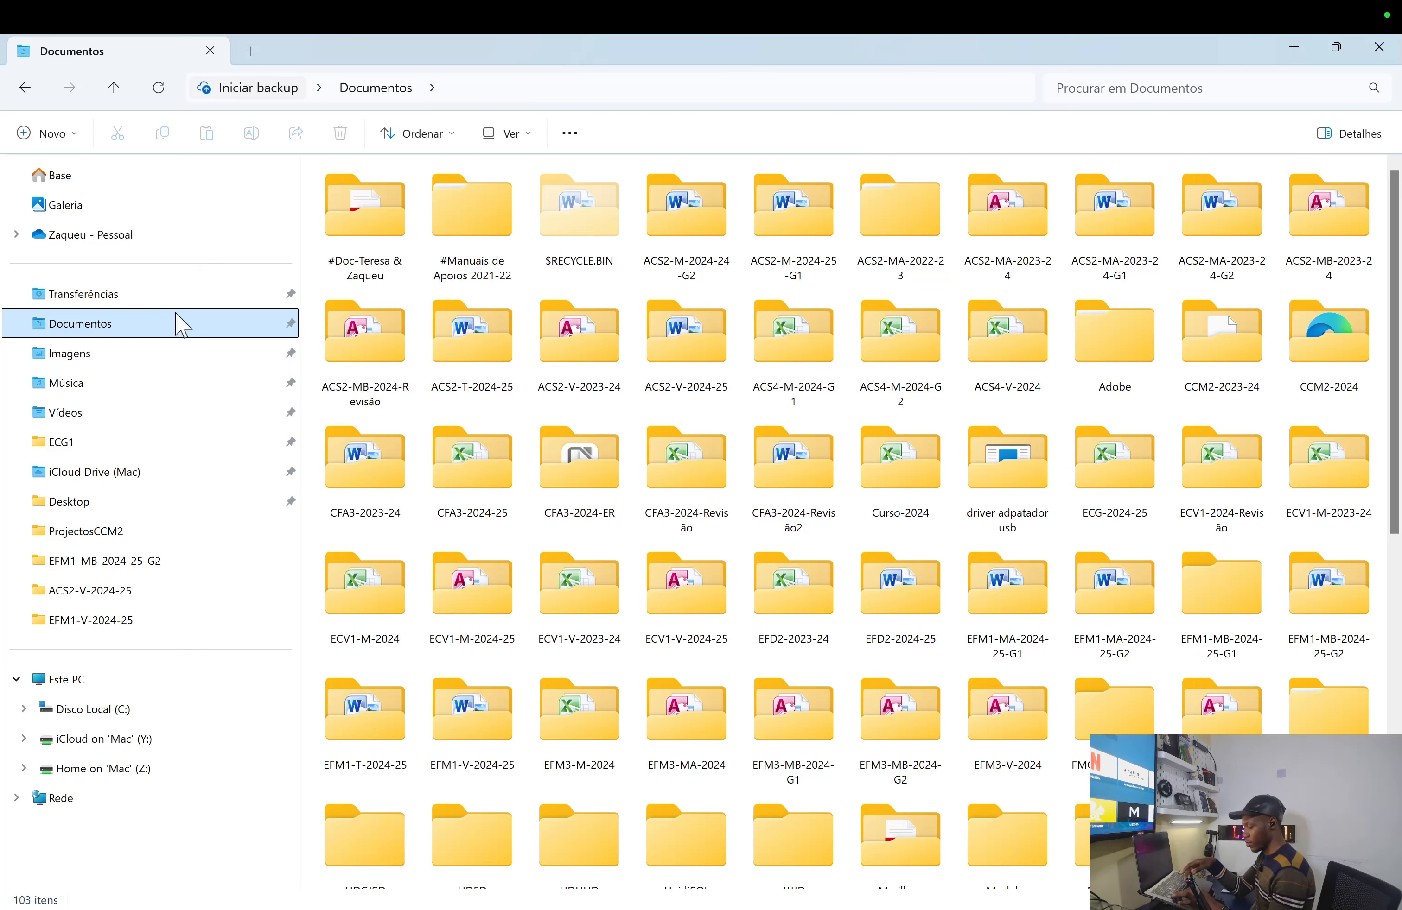
key("ctrl+shift+n")
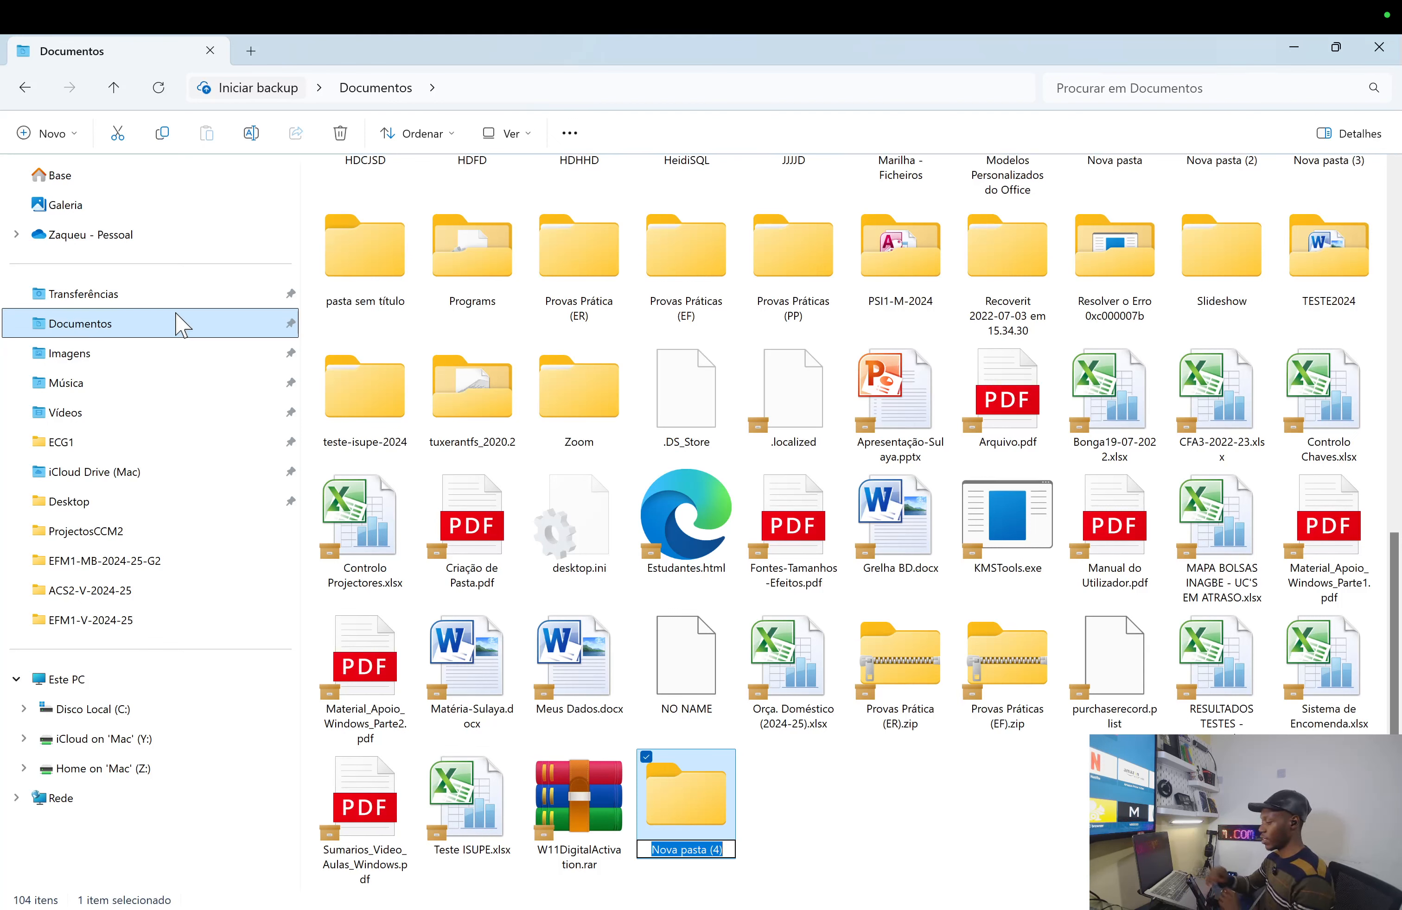
- Type 'Curso Word 2024' as the new folder's name and confirm it
key("Caps_Lock")
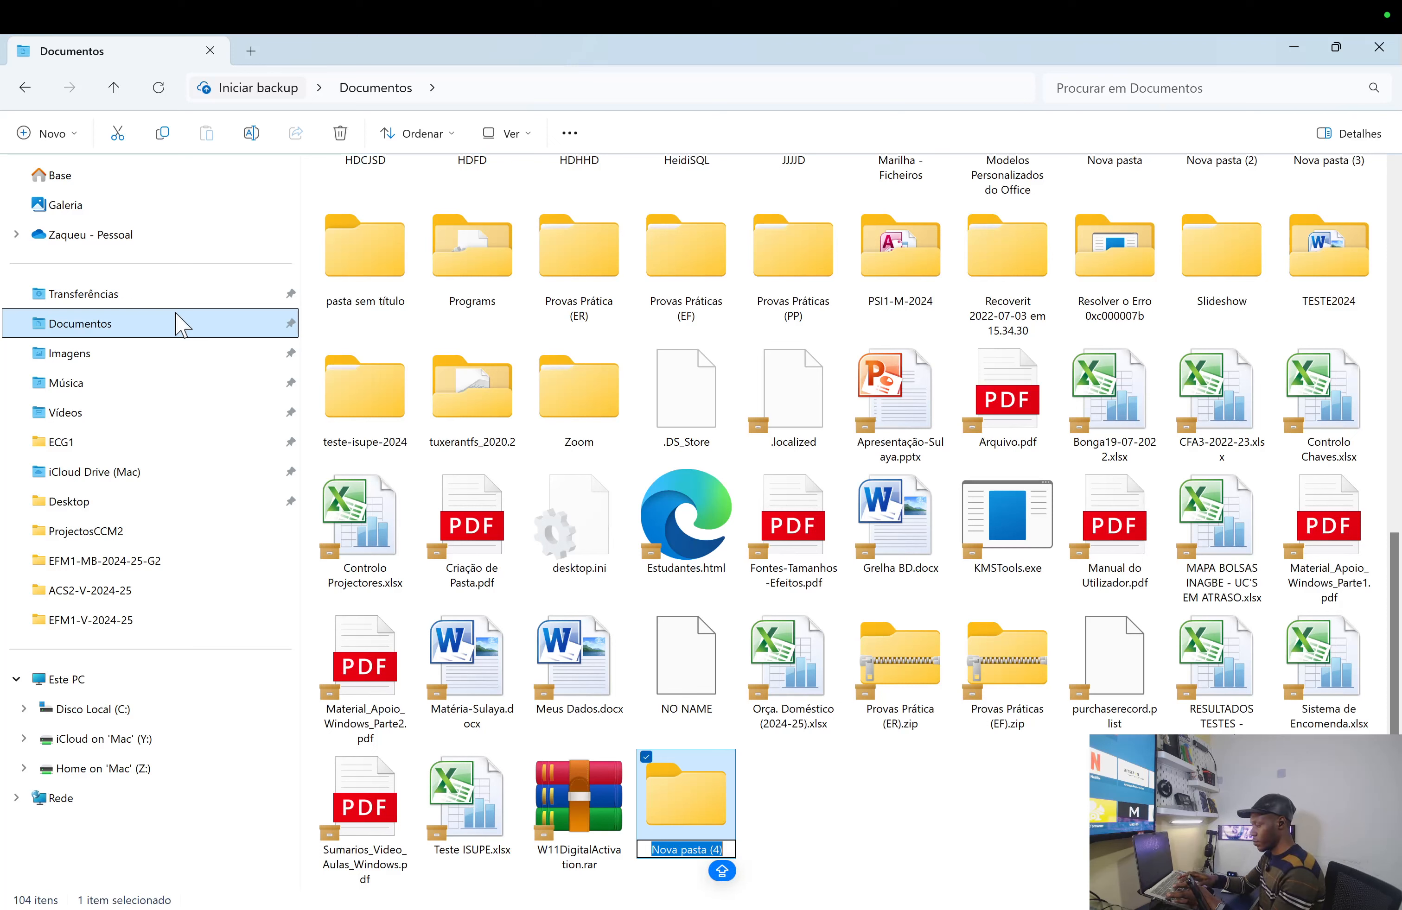
type("C")
key("Caps_Lock")
type("urso")
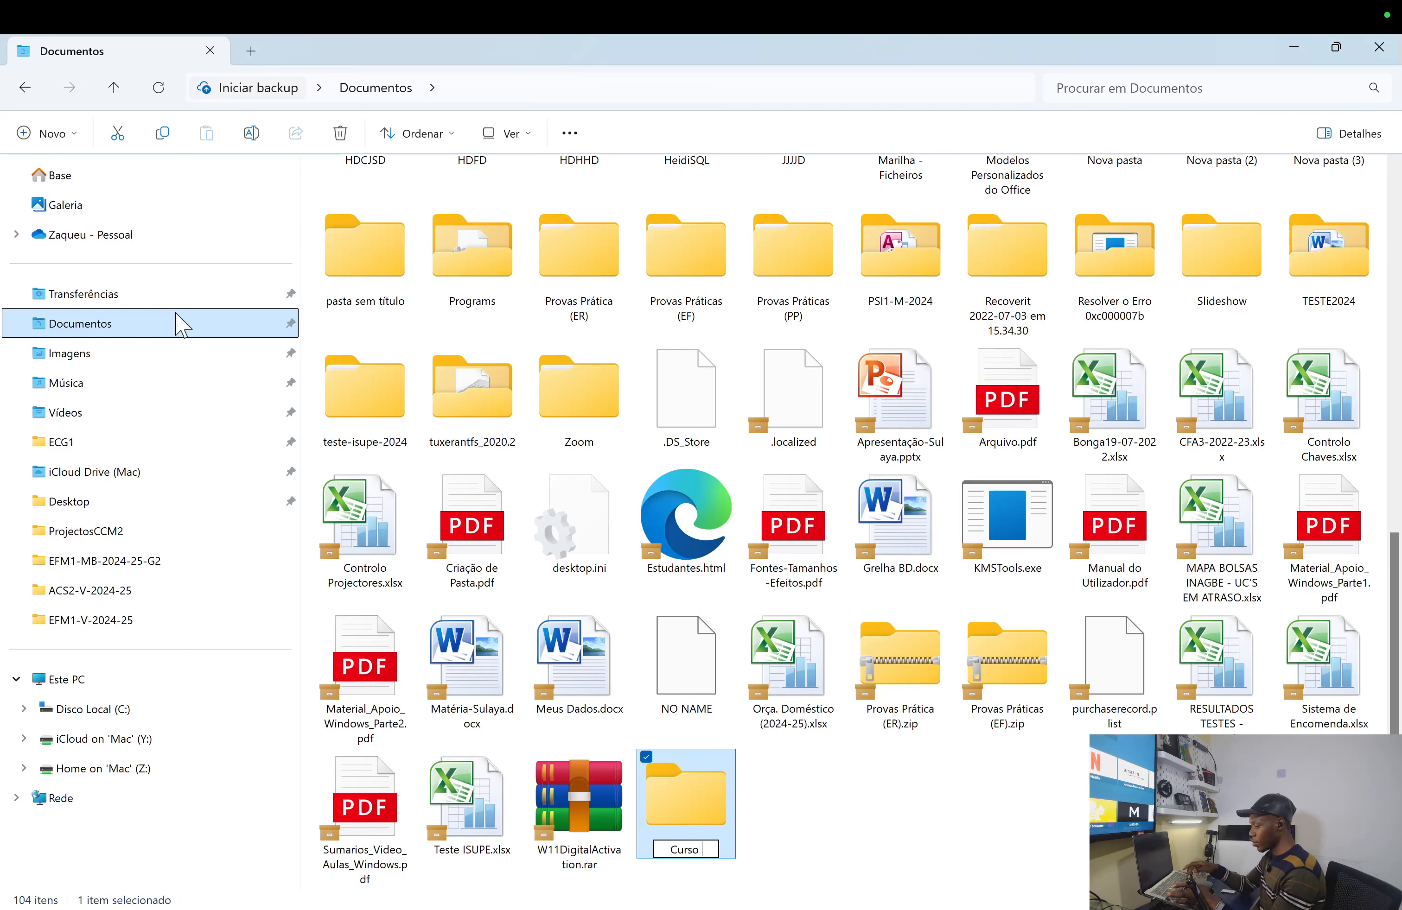
key("Caps_Lock")
type("W")
key("Caps_Lock")
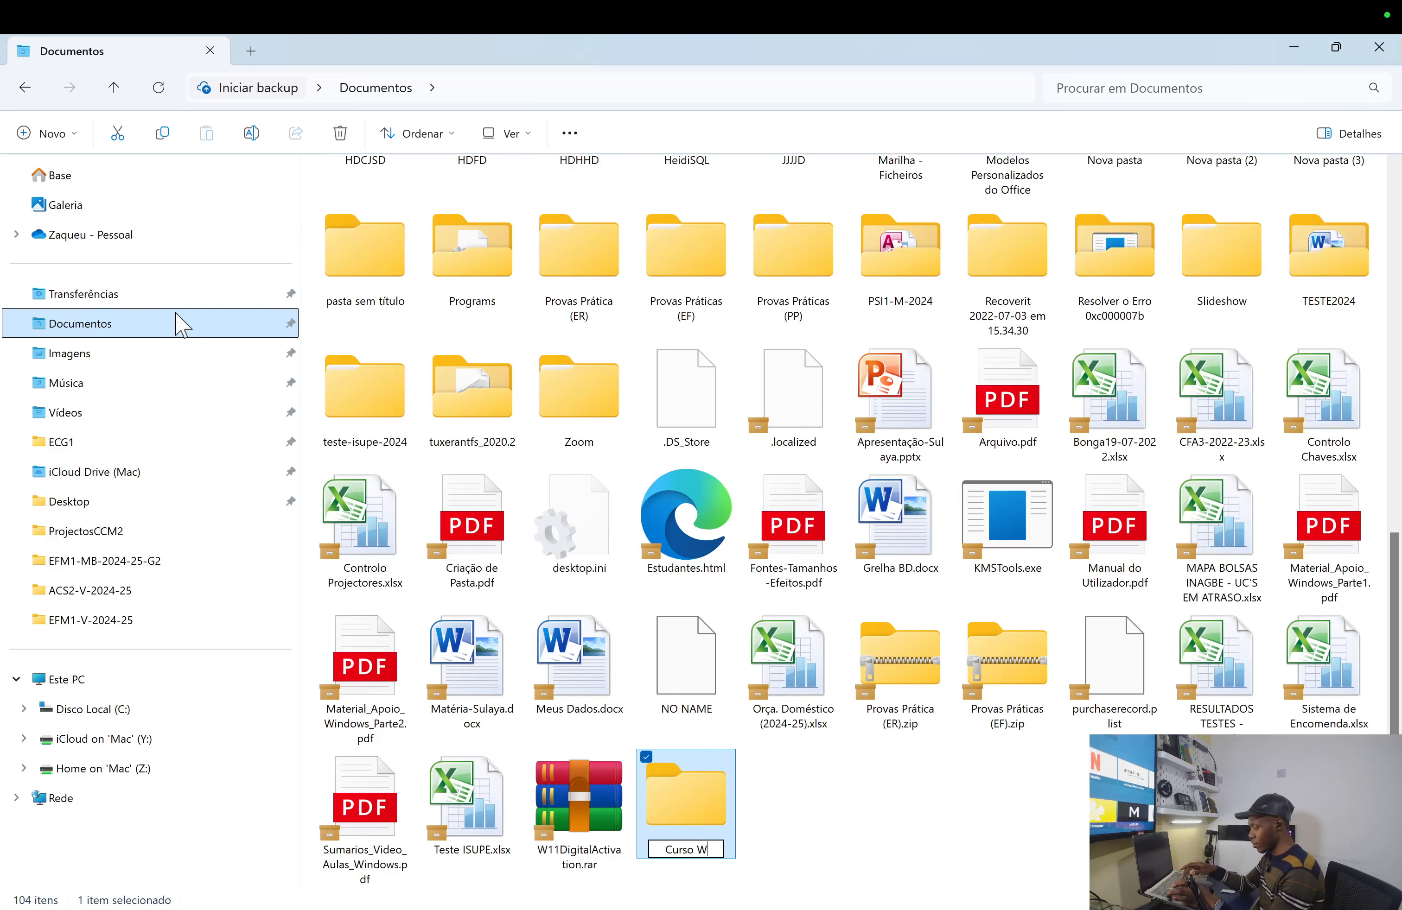
type("ord")
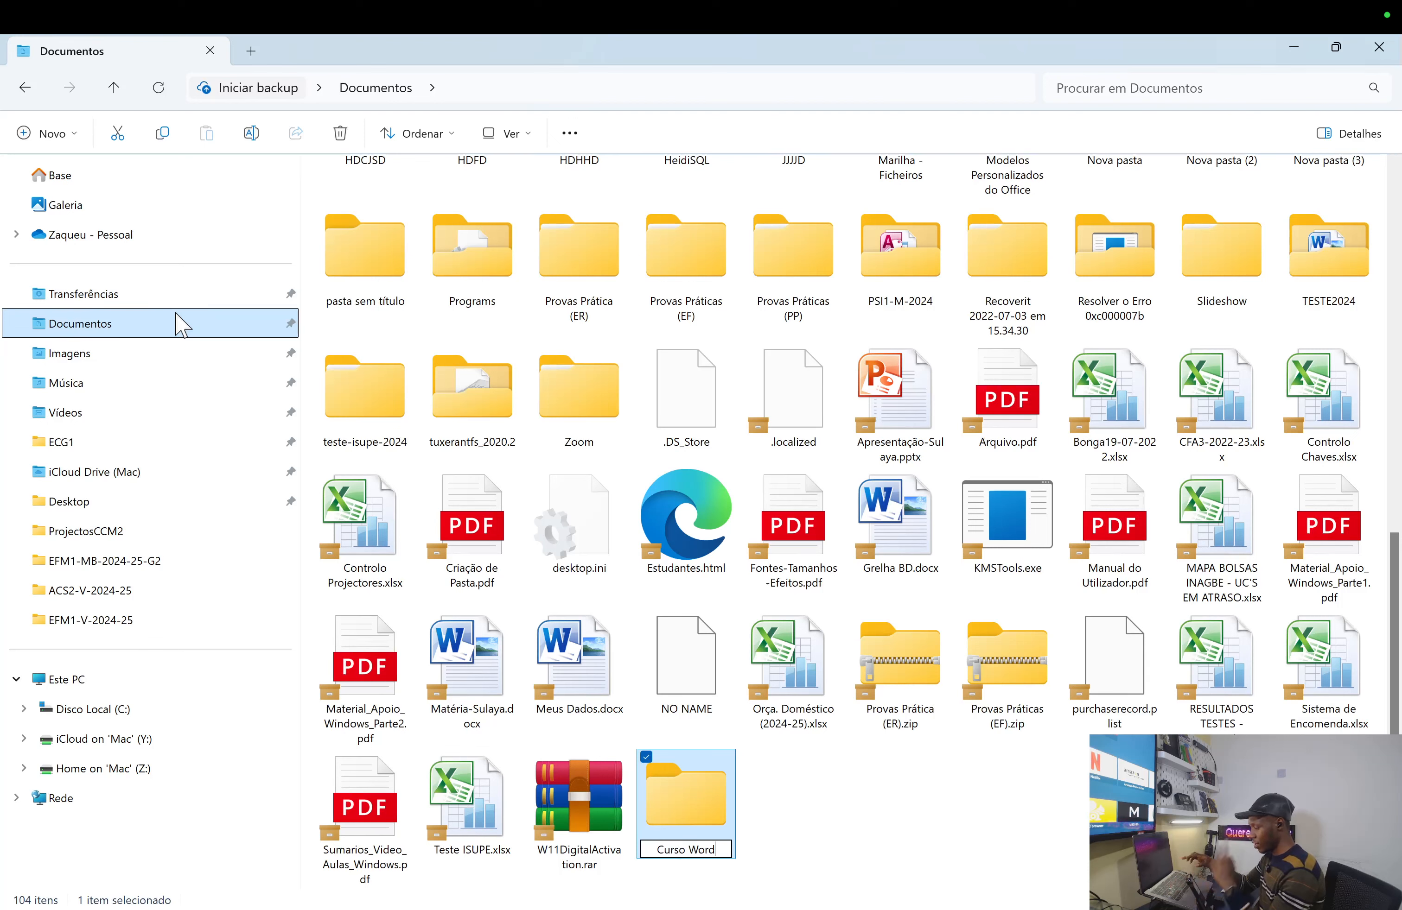
type(" 2024")
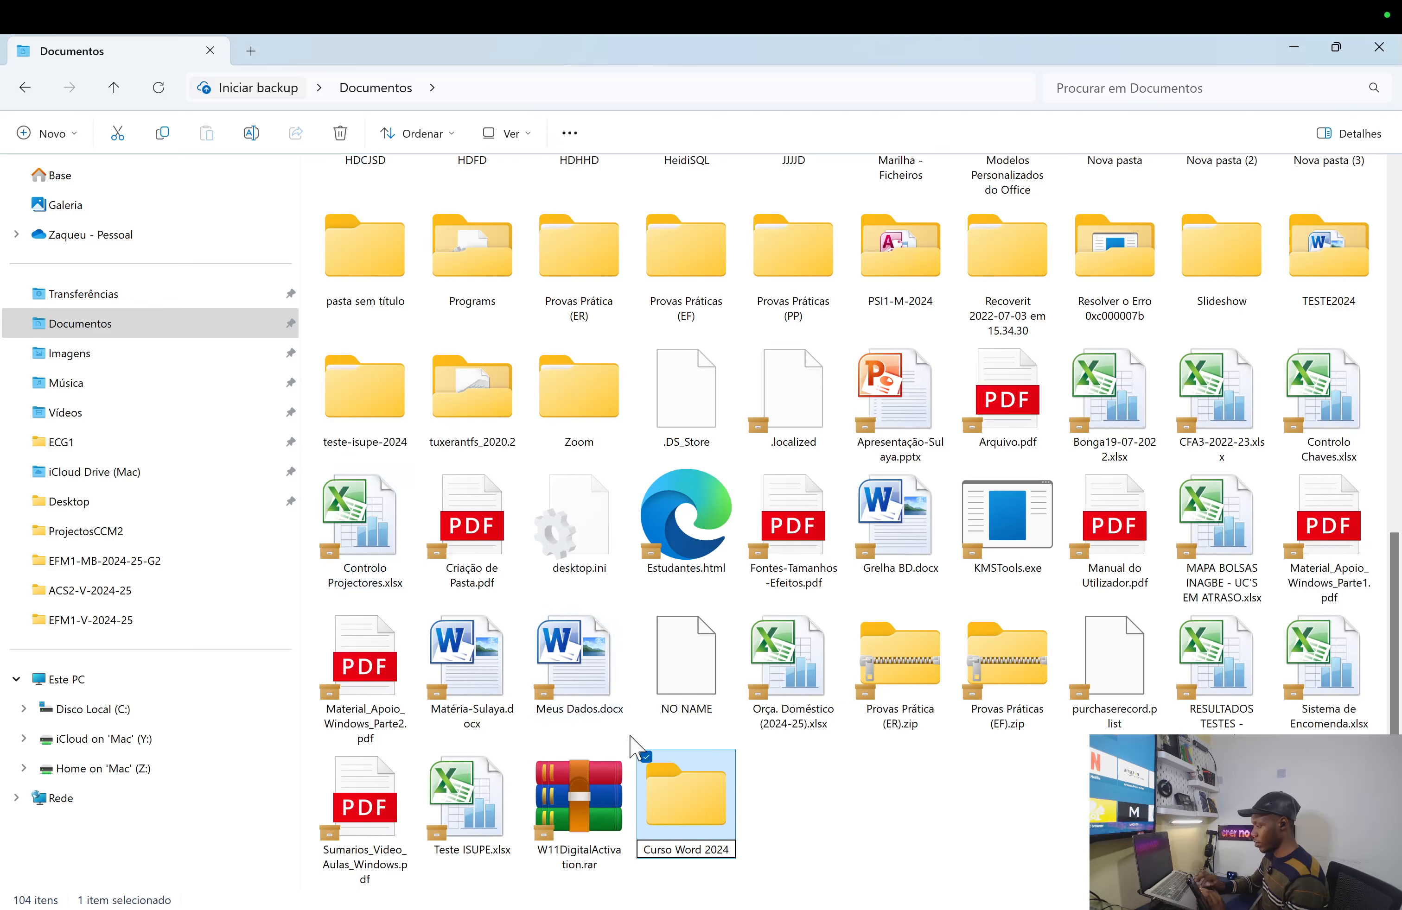
key("Return")
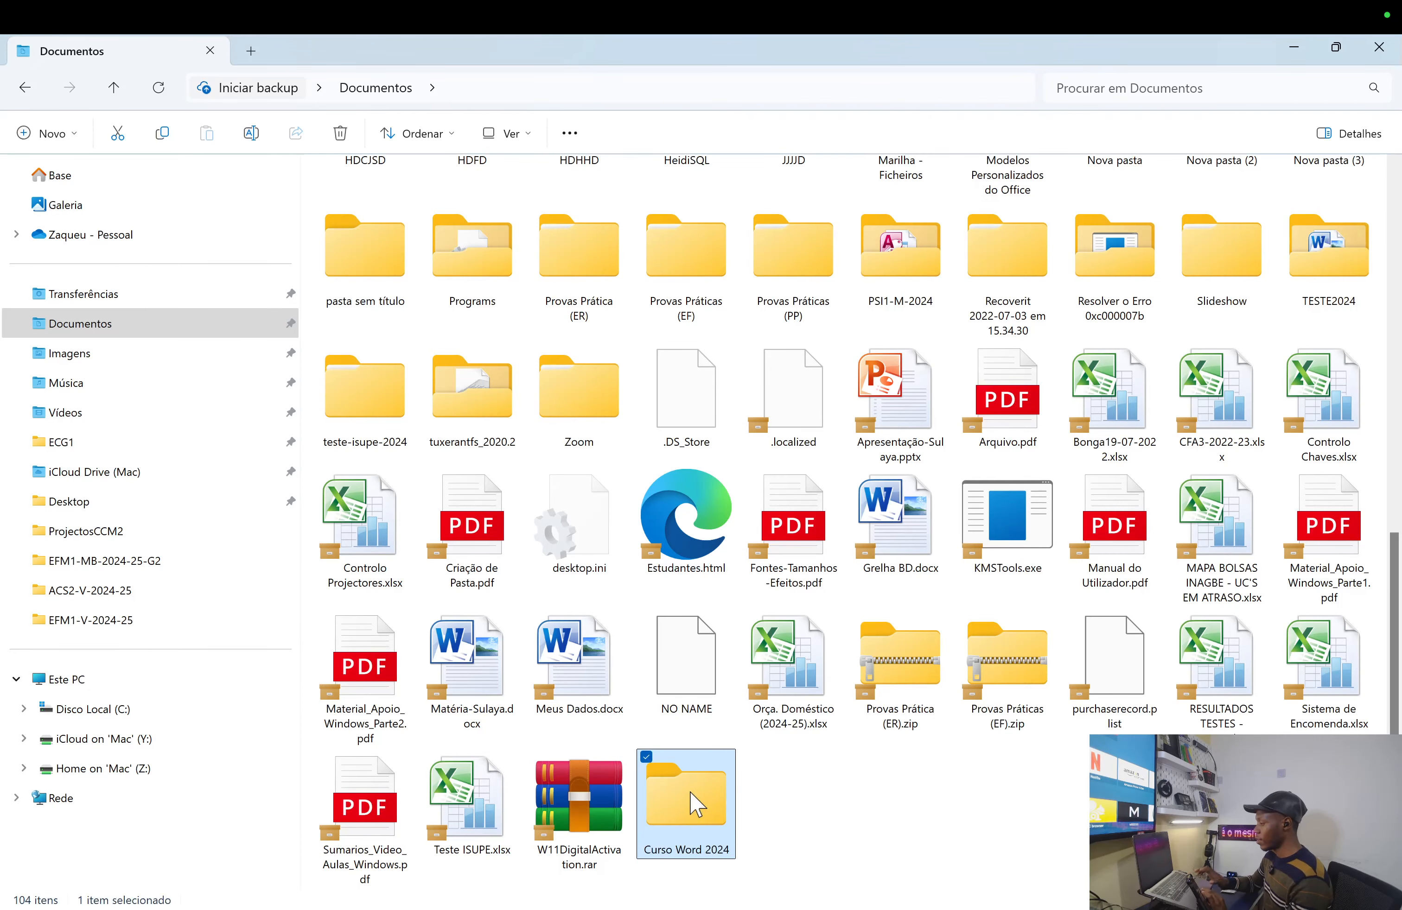
- Inside Curso Word 2024, create a new Microsoft Word document from the Novo menu
double_click(692, 804)
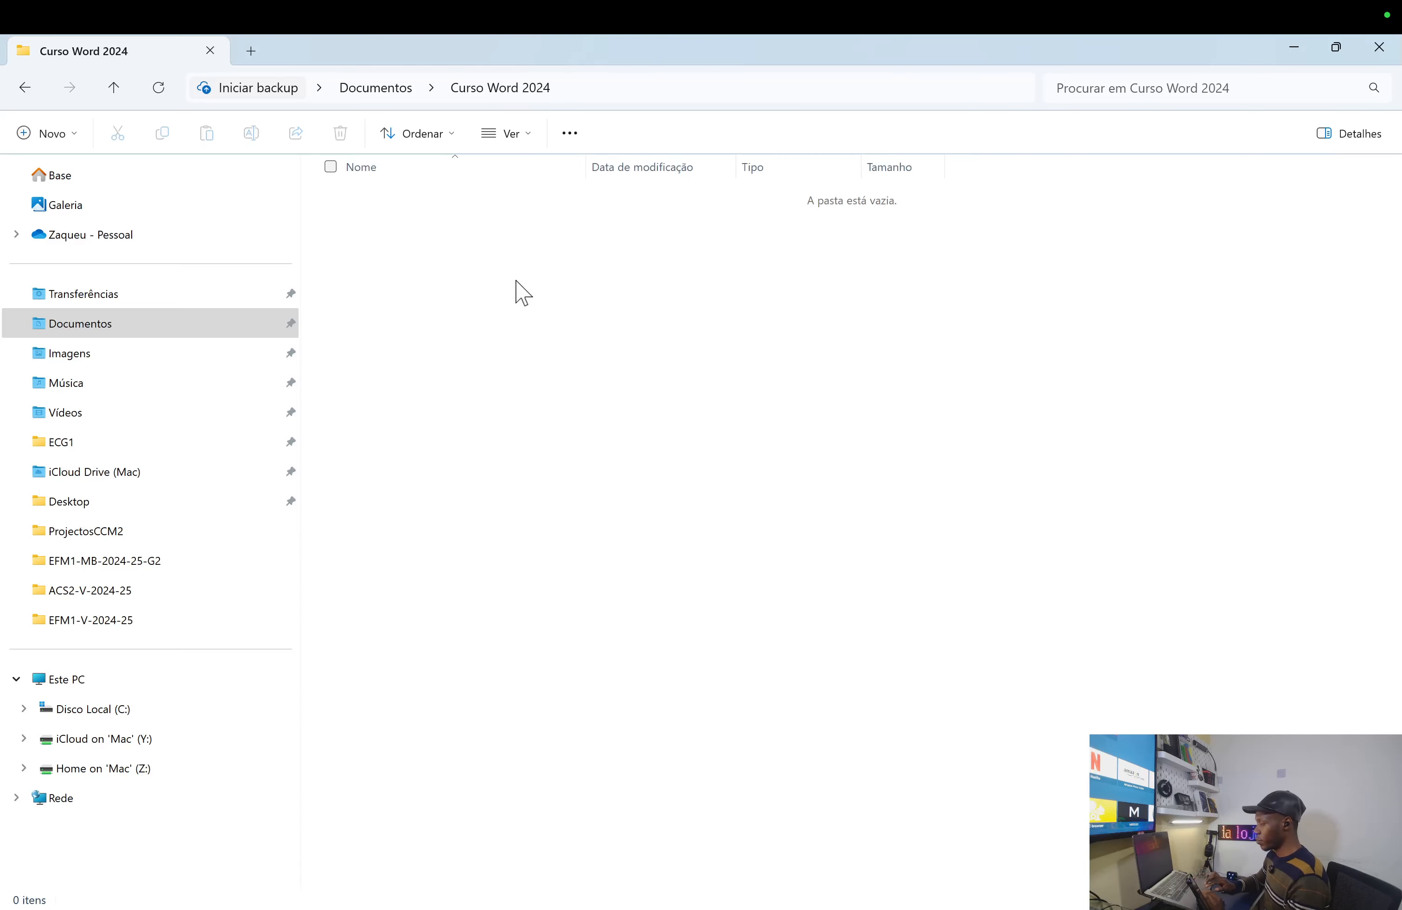
right_click(459, 266)
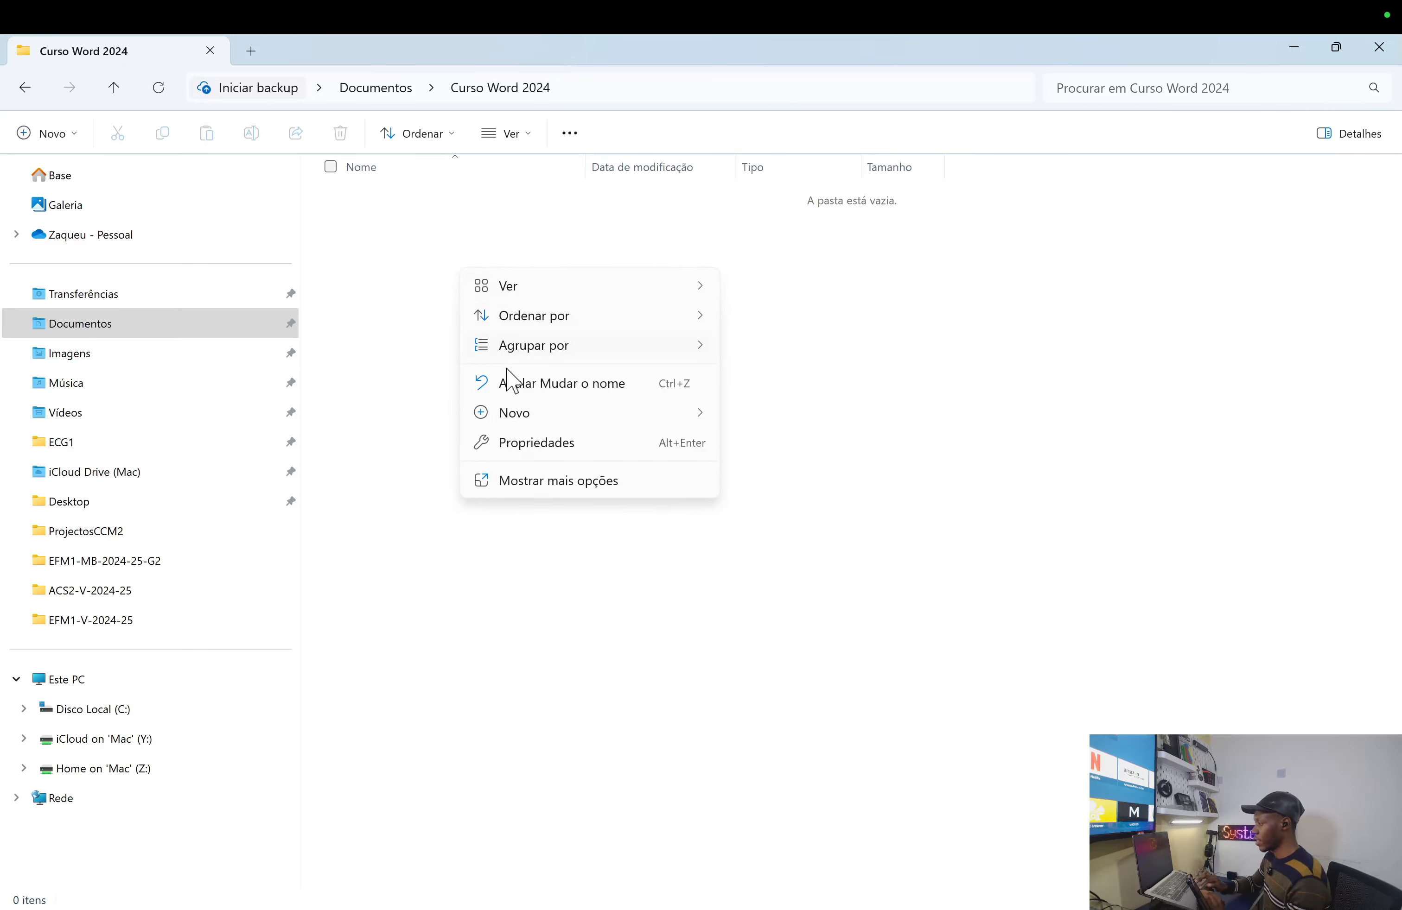
mouse_move(530, 413)
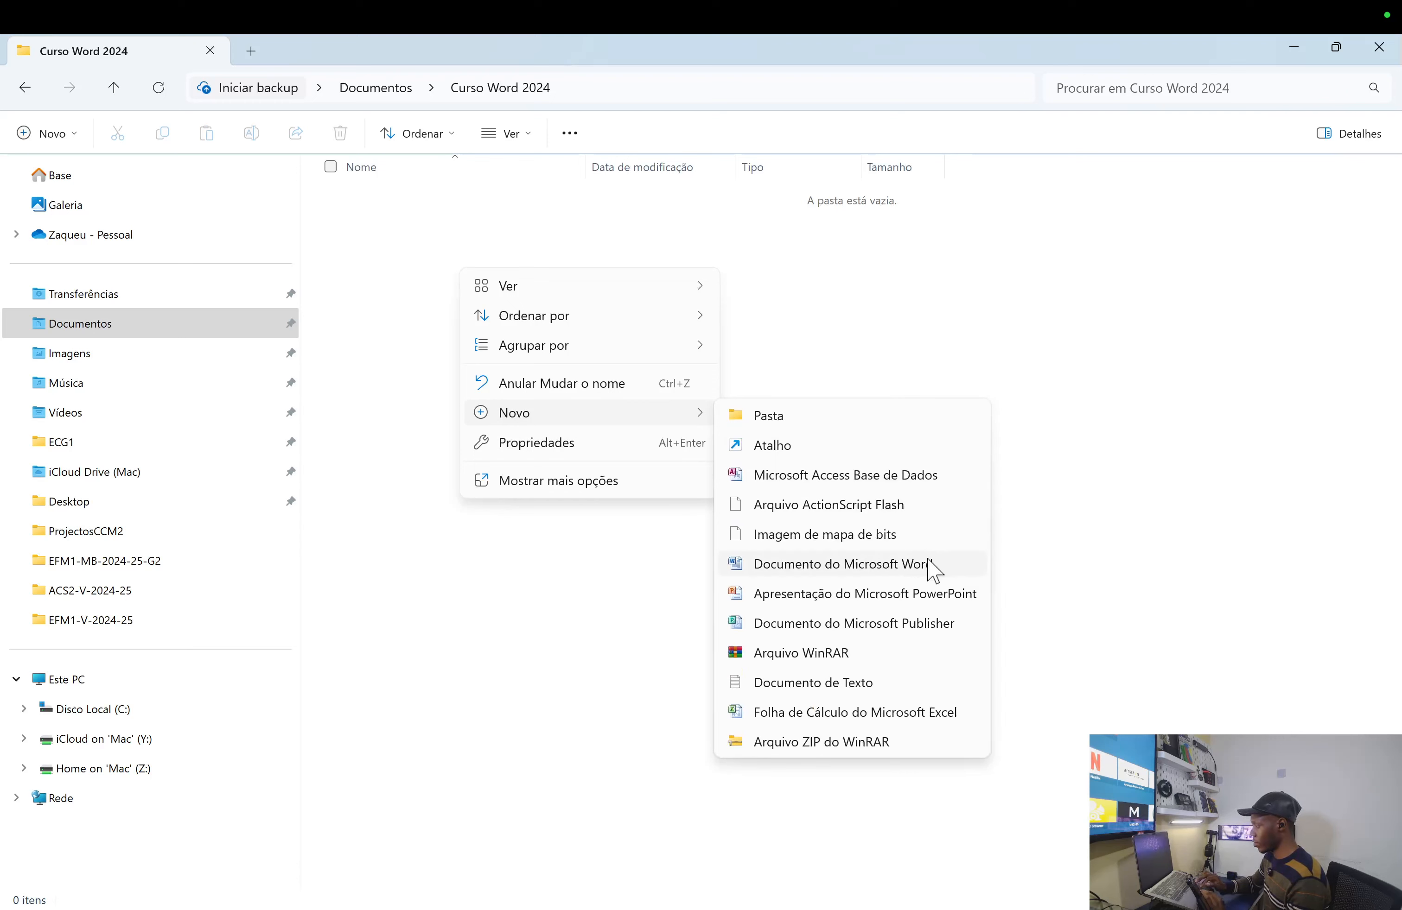
left_click(734, 567)
key("super+plus")
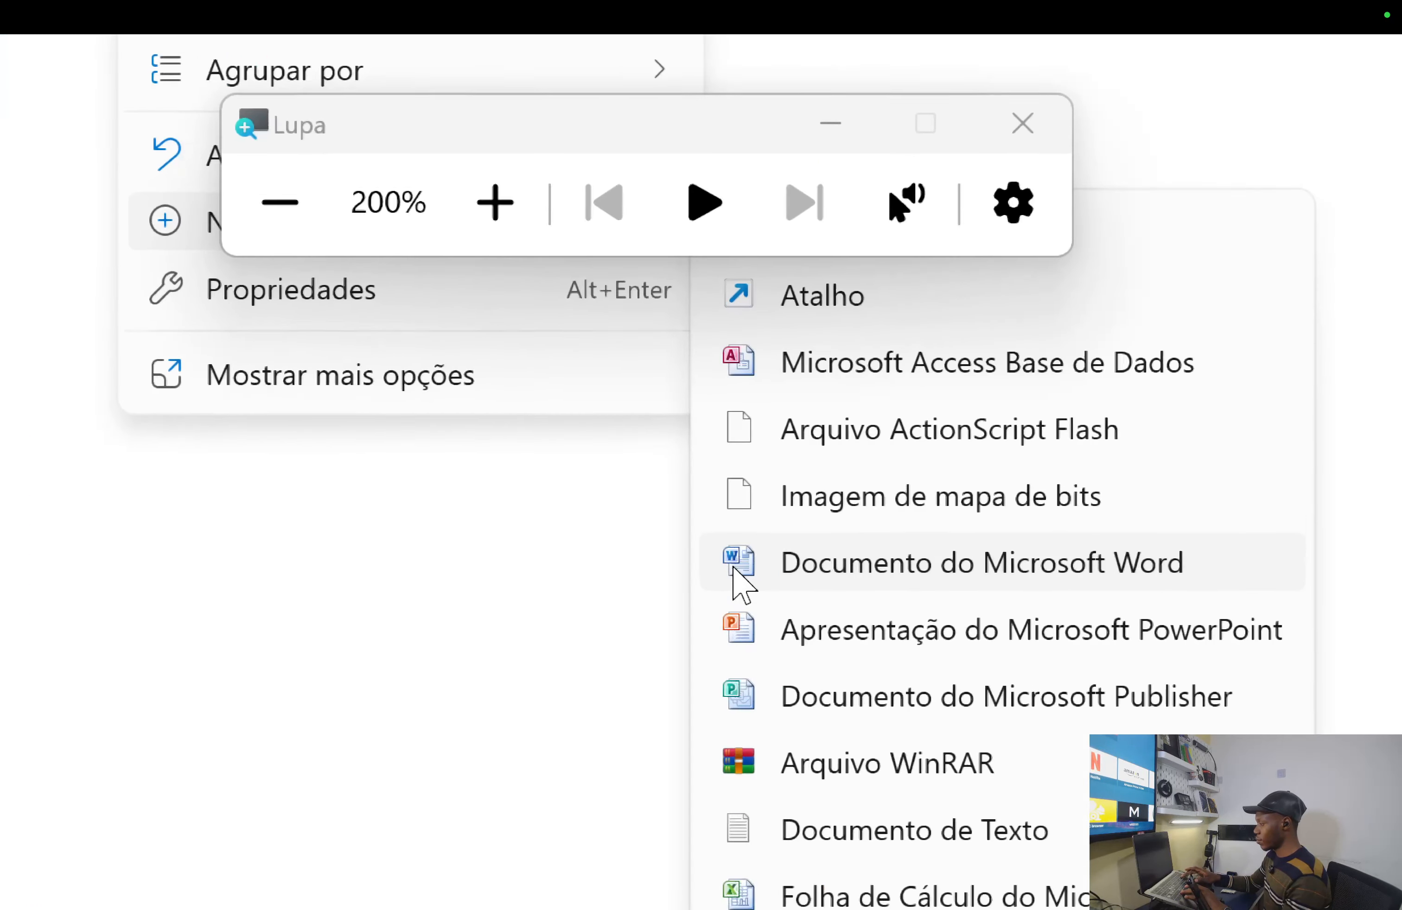
key("super+plus")
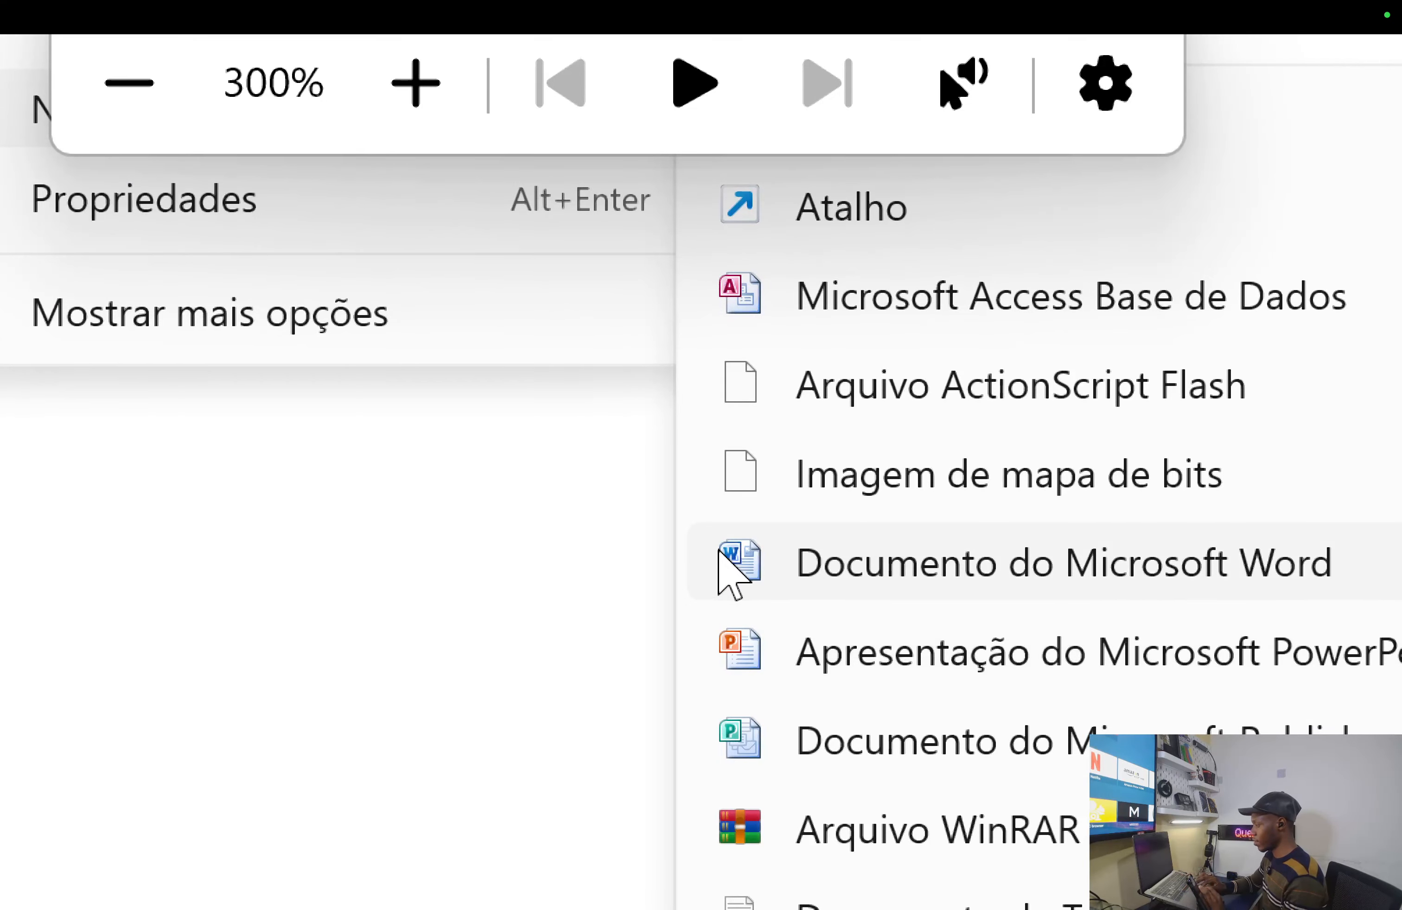
left_click(857, 564)
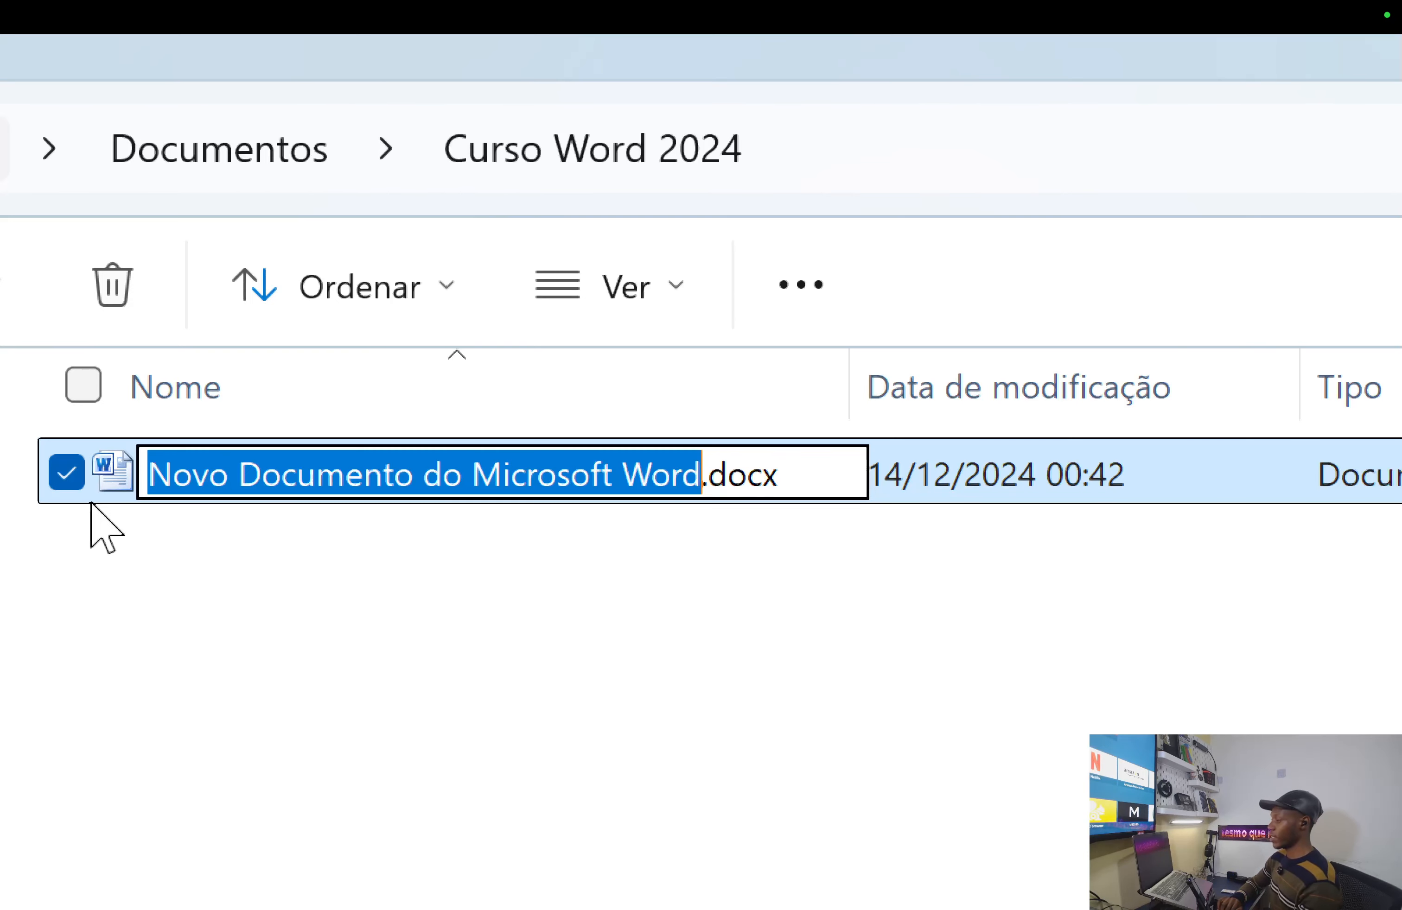
left_click(821, 472)
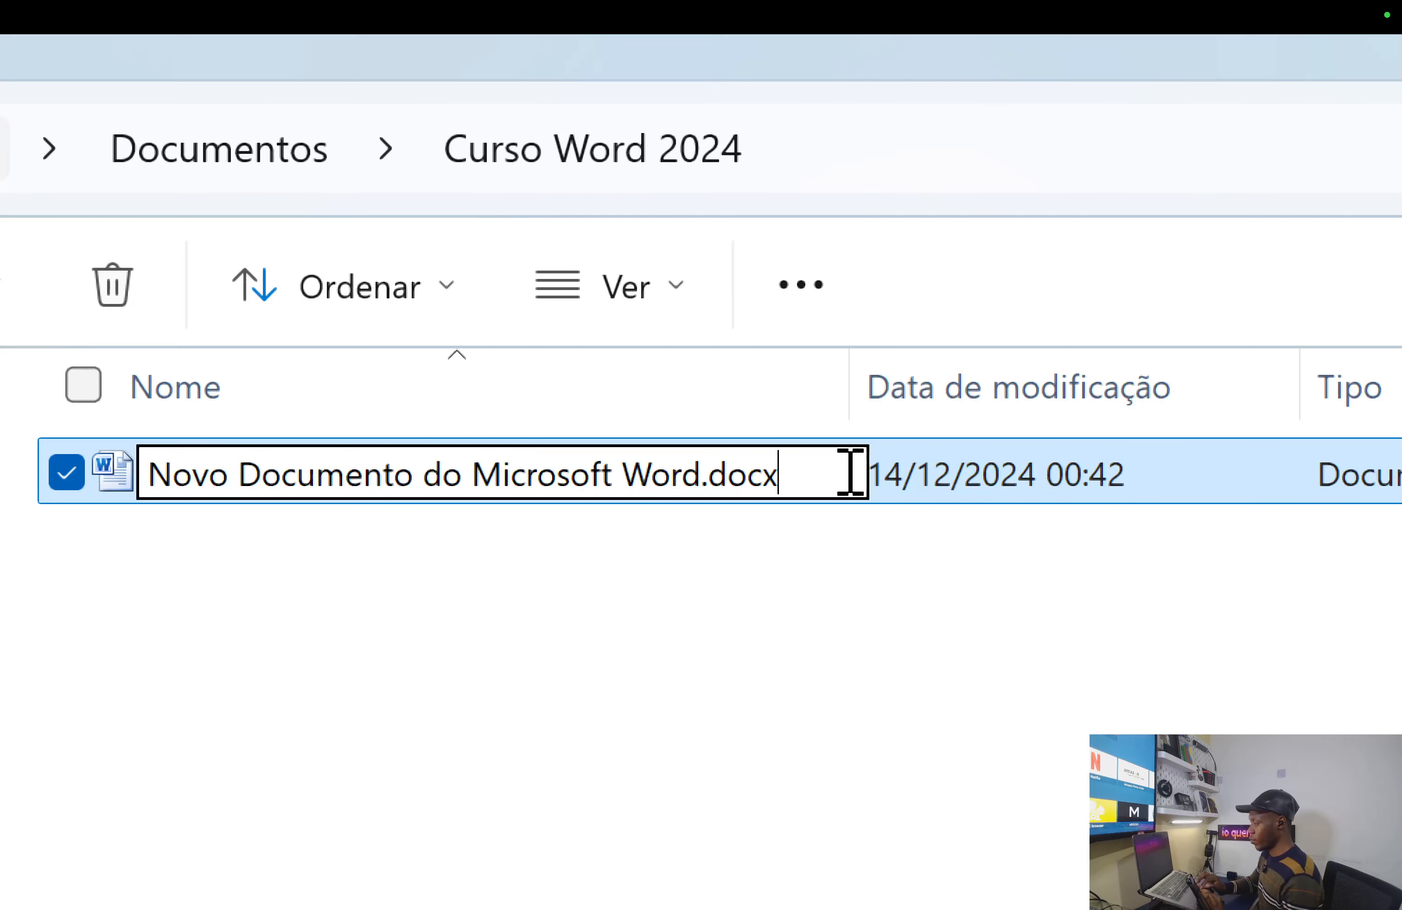
left_click_drag(848, 472, 118, 460)
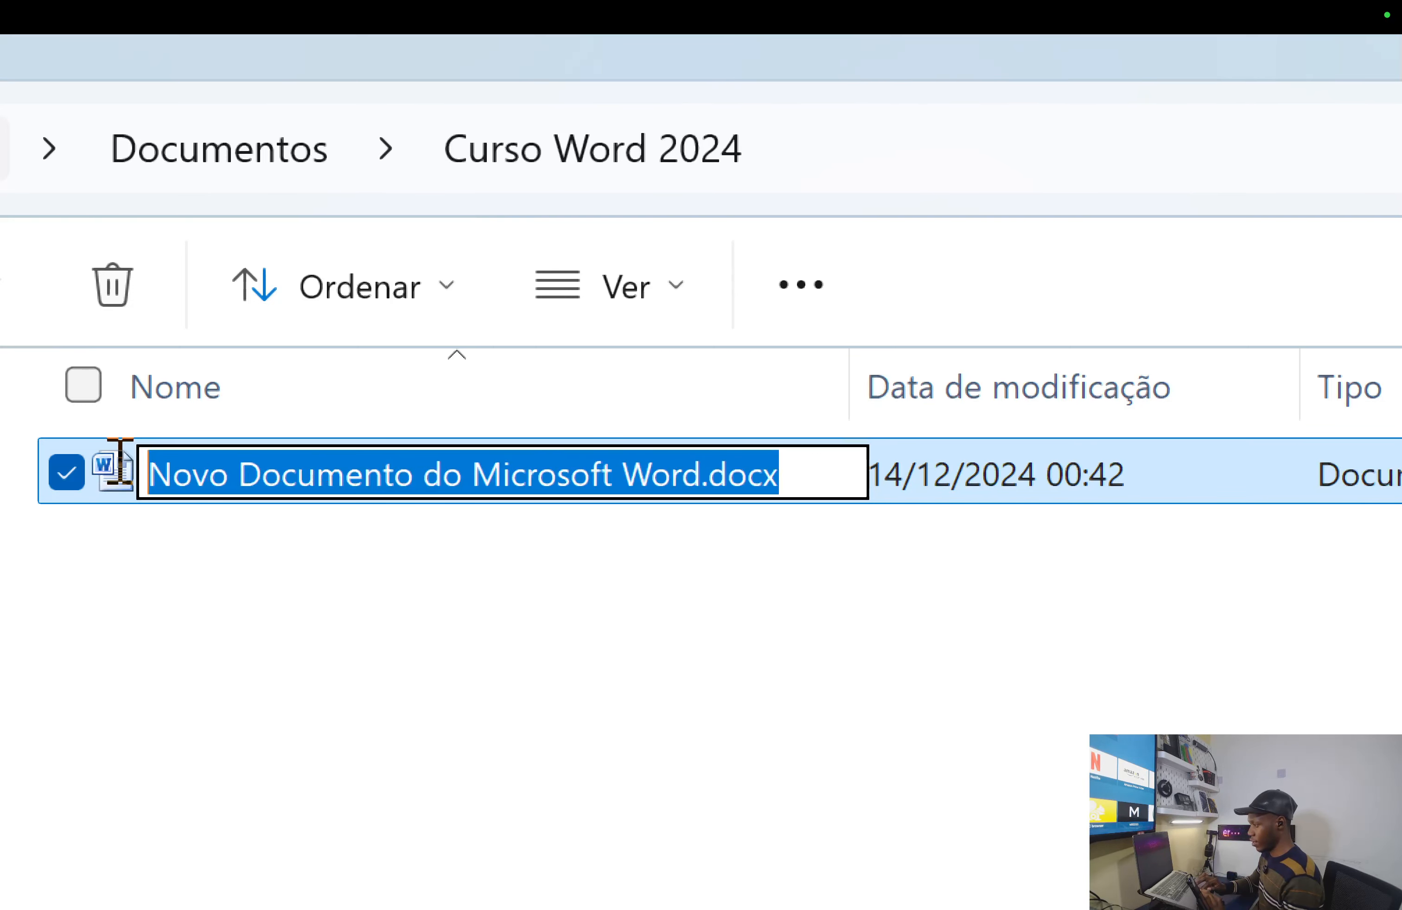
key("BackSpace")
type("GDDHF")
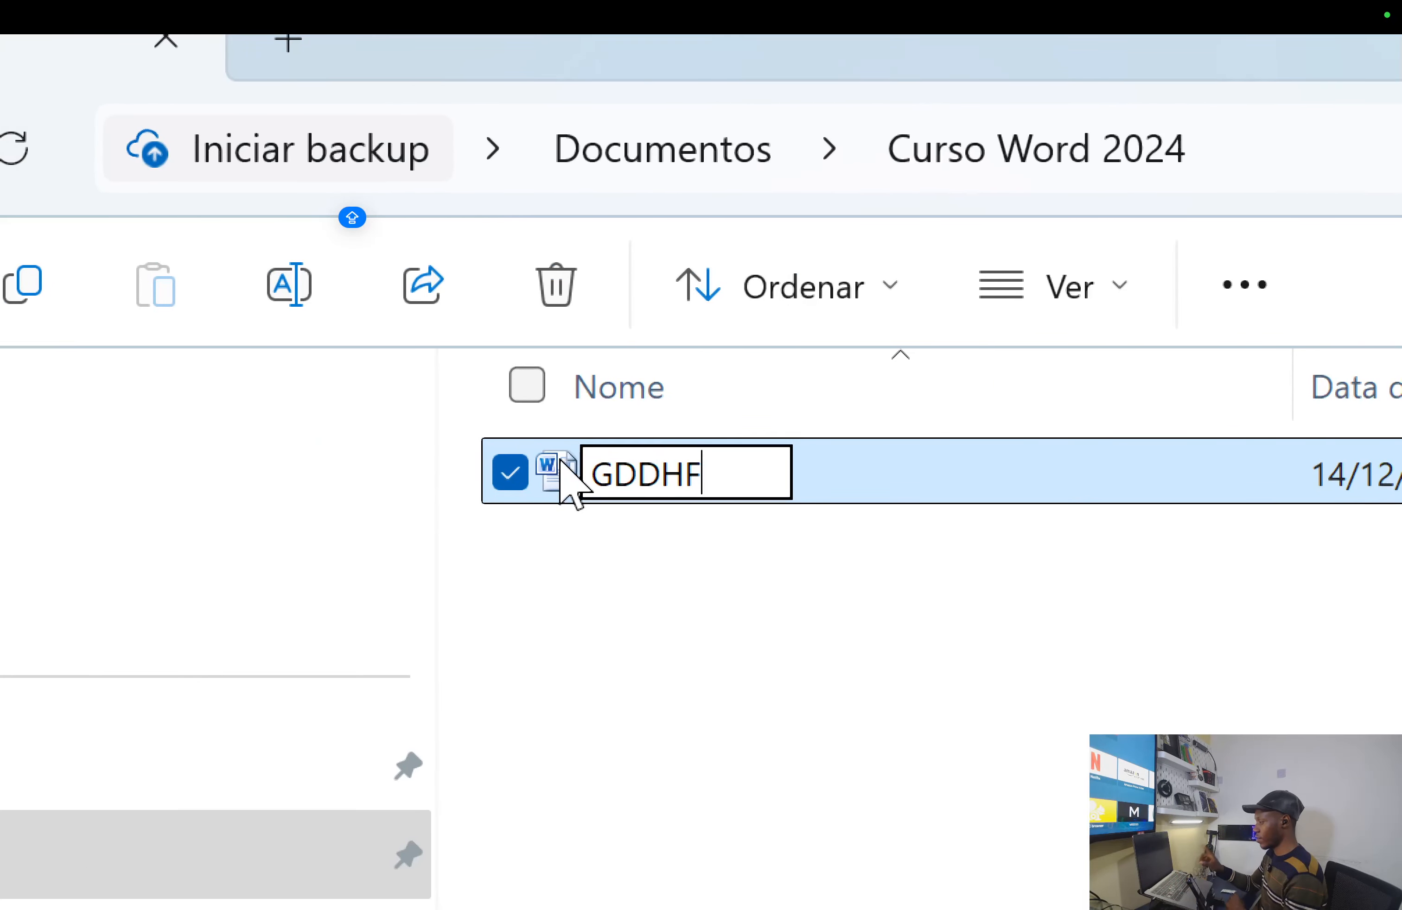
key("Return")
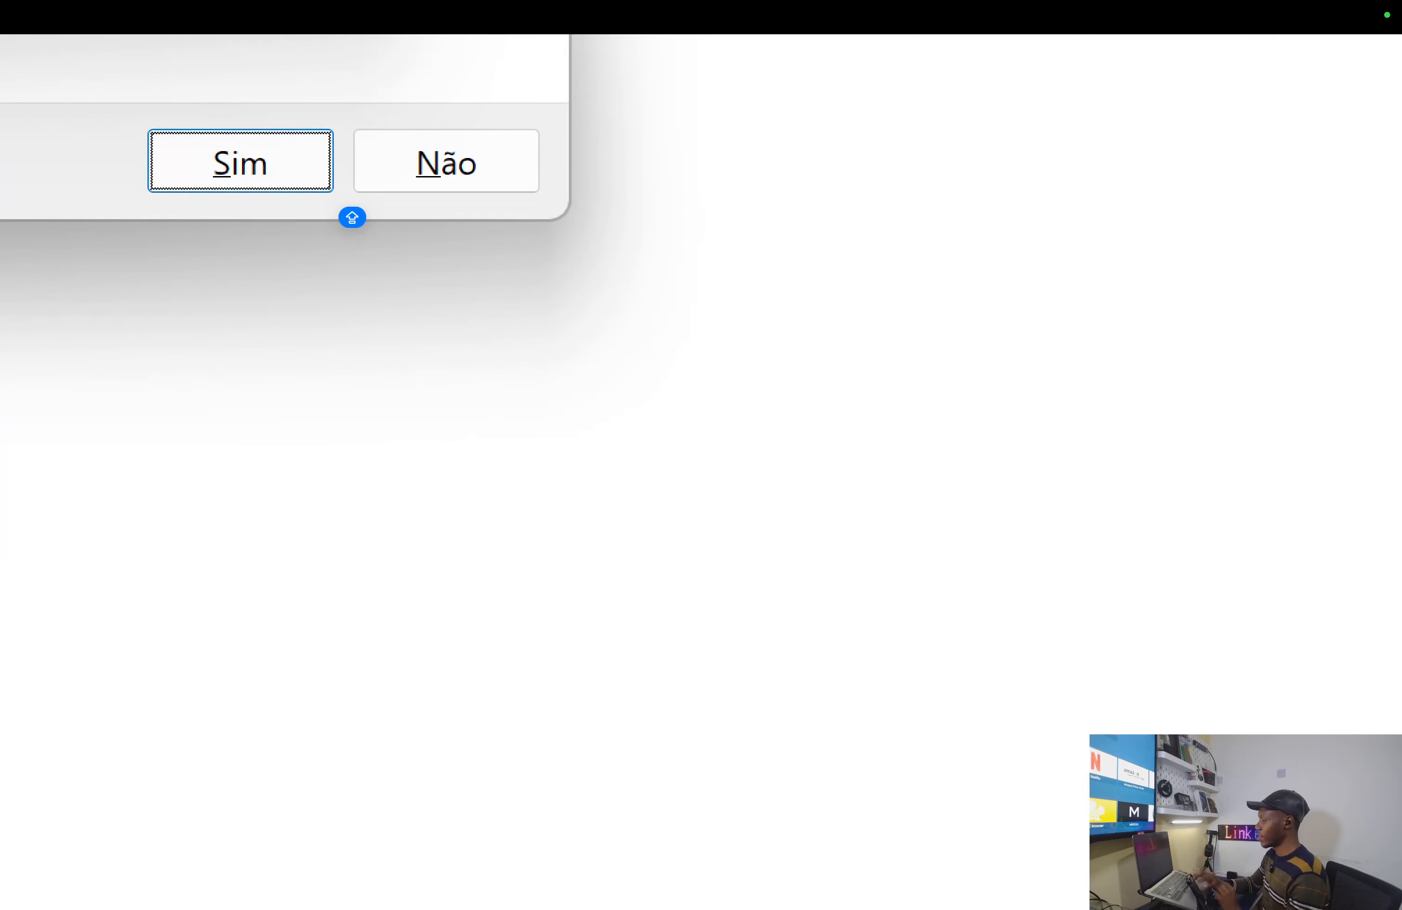
left_click(273, 273)
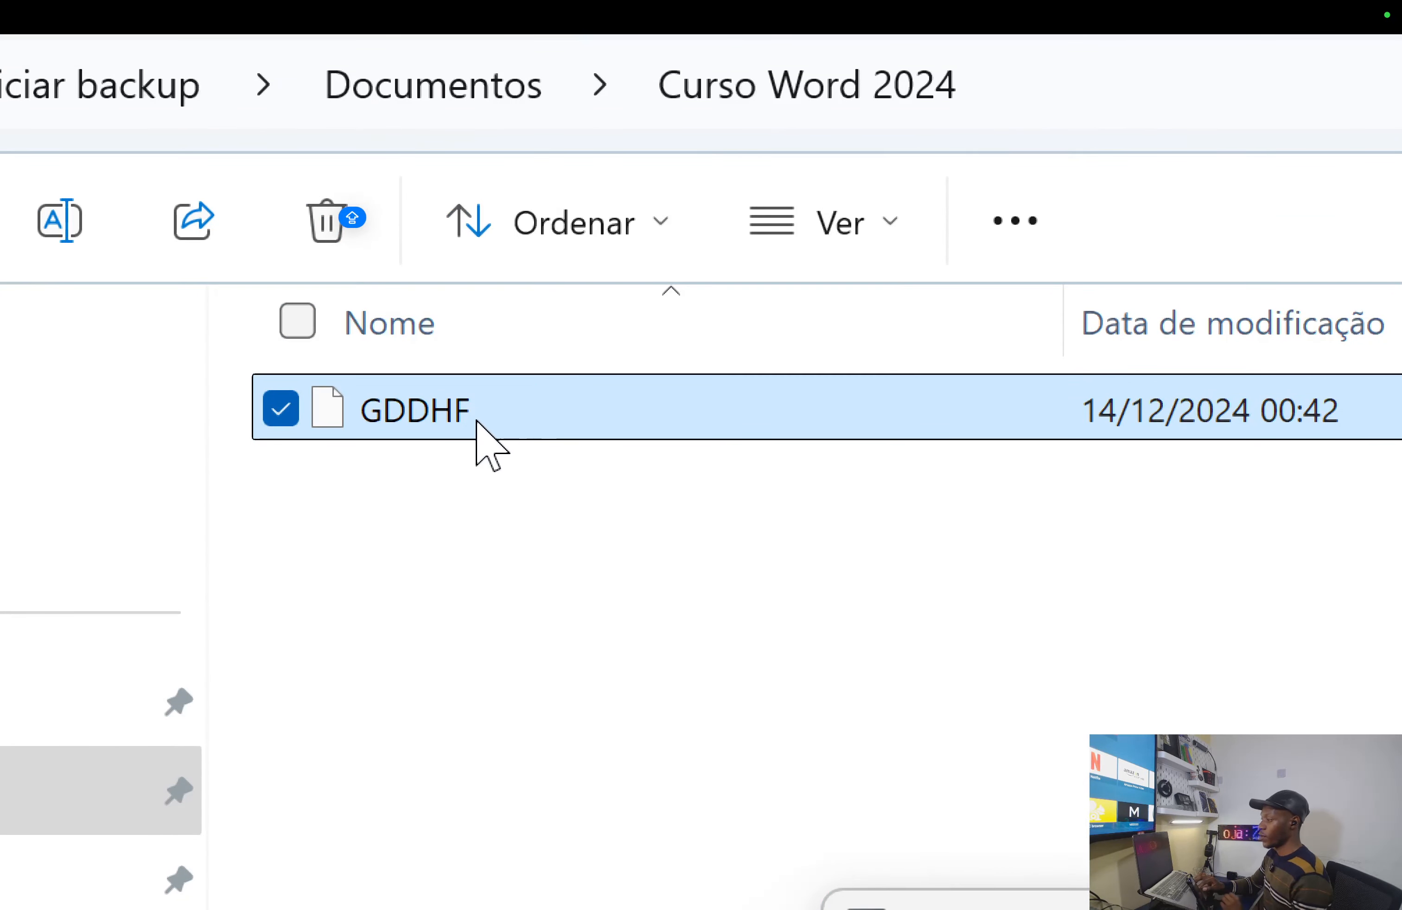
mouse_move(329, 414)
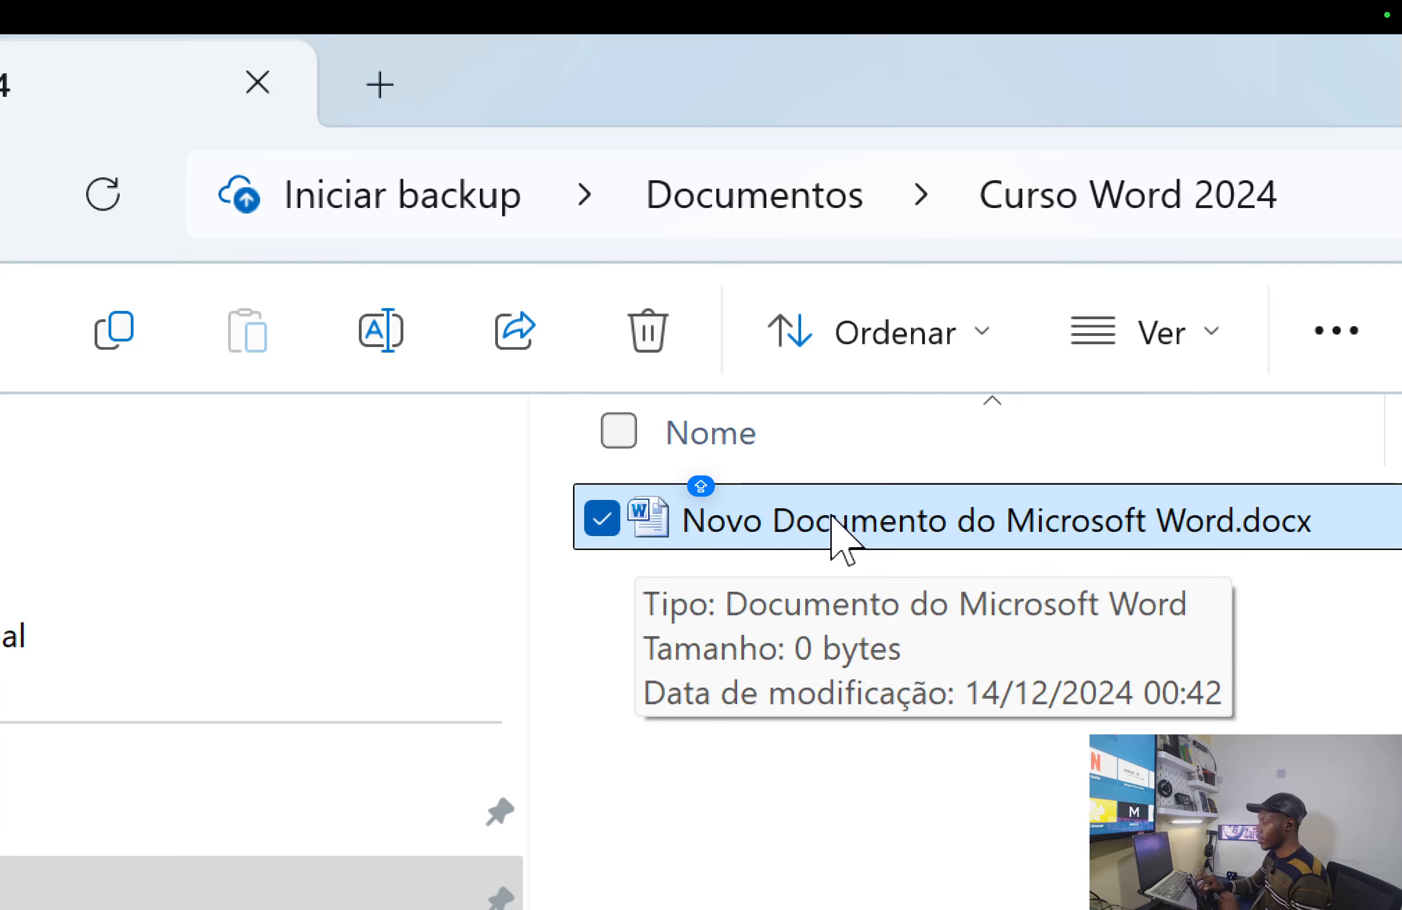
left_click(881, 520)
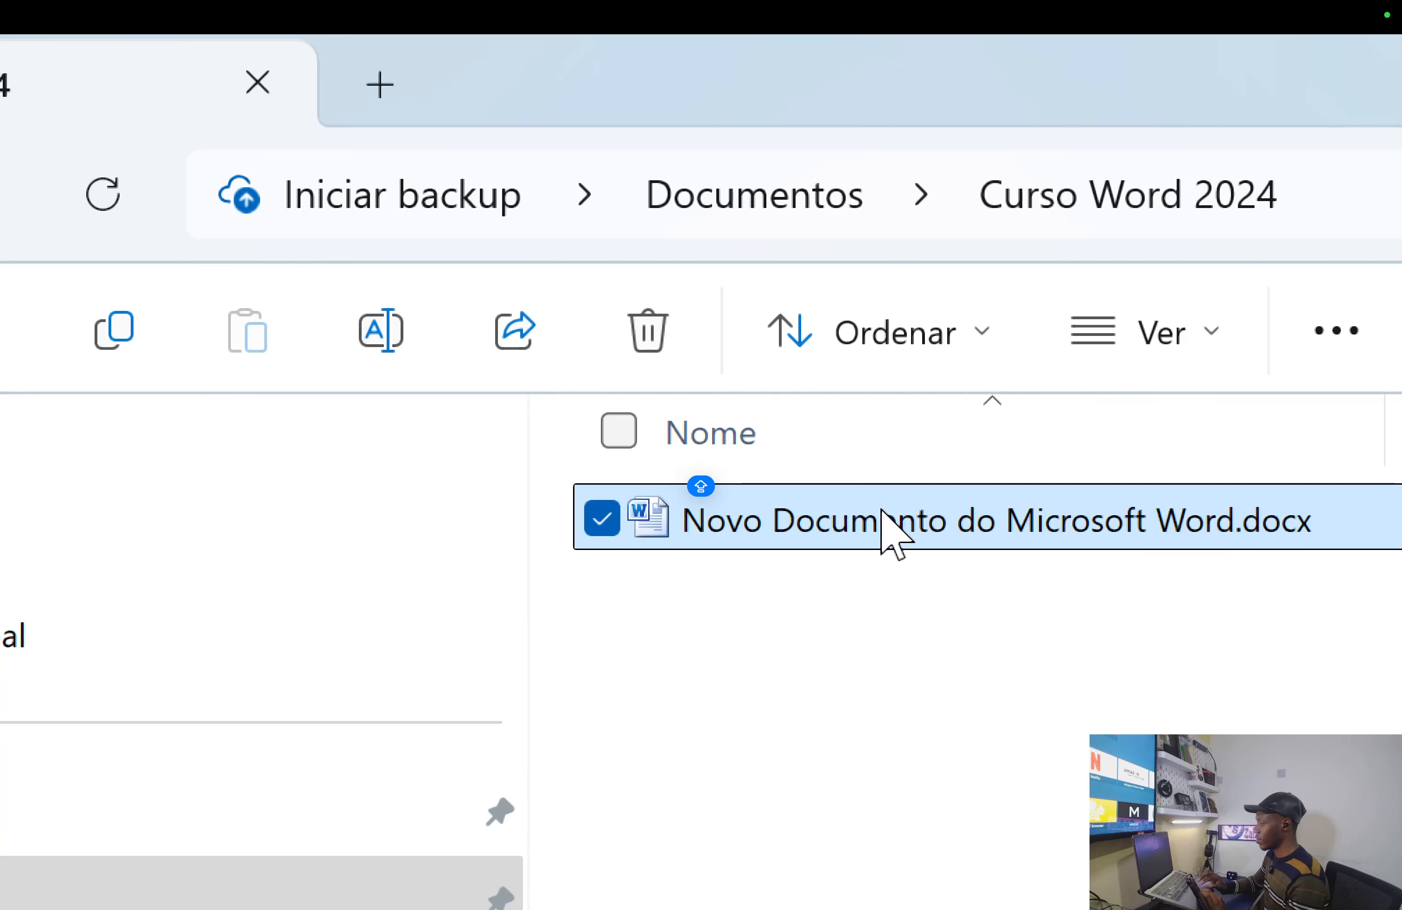
left_click(1335, 511)
left_click_drag(1250, 512, 588, 500)
key("BackSpace")
type("HDJD")
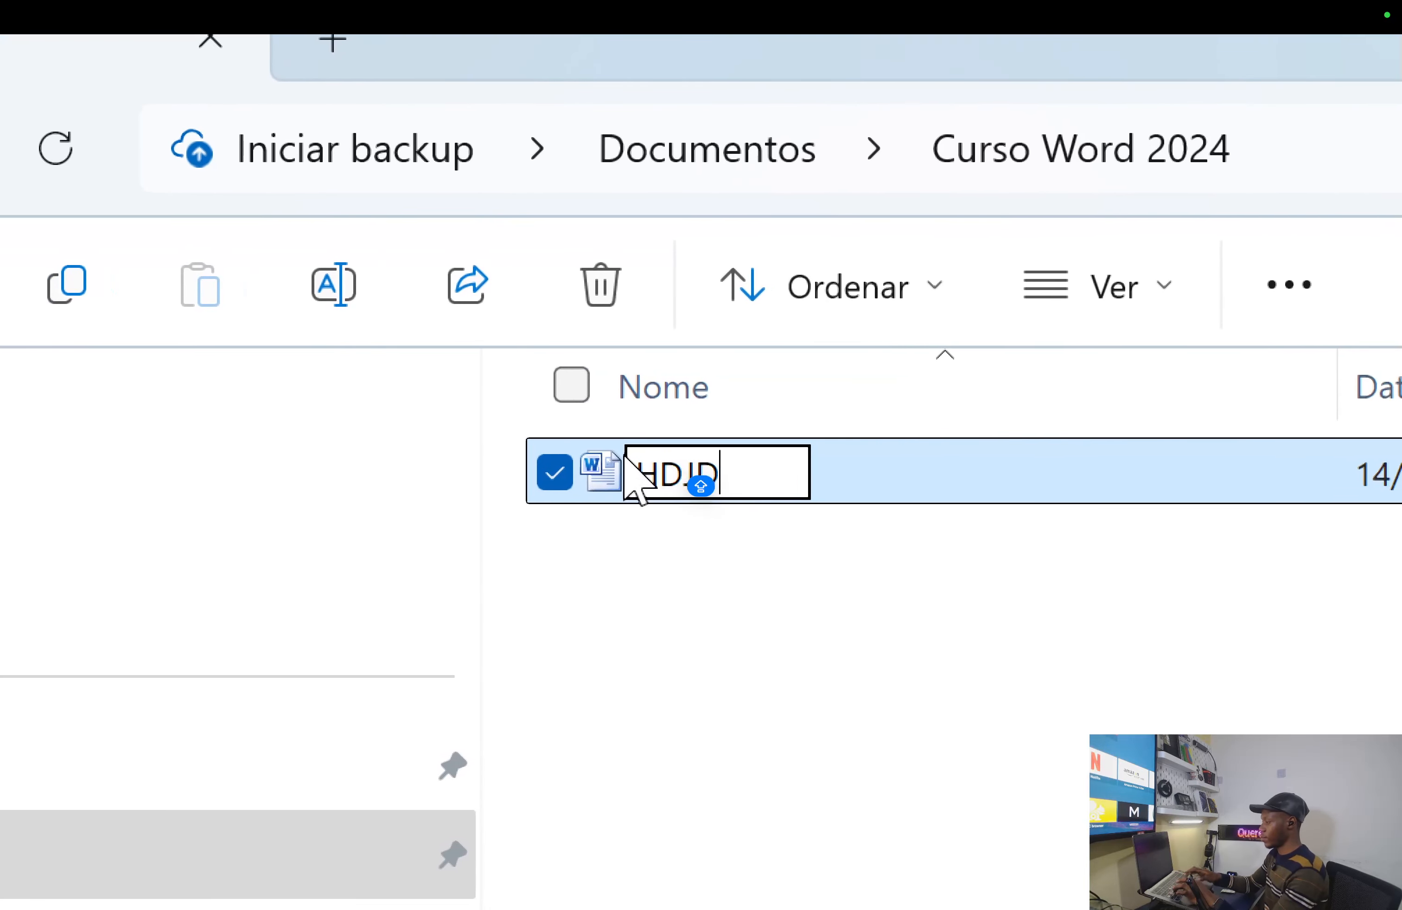
key("Return")
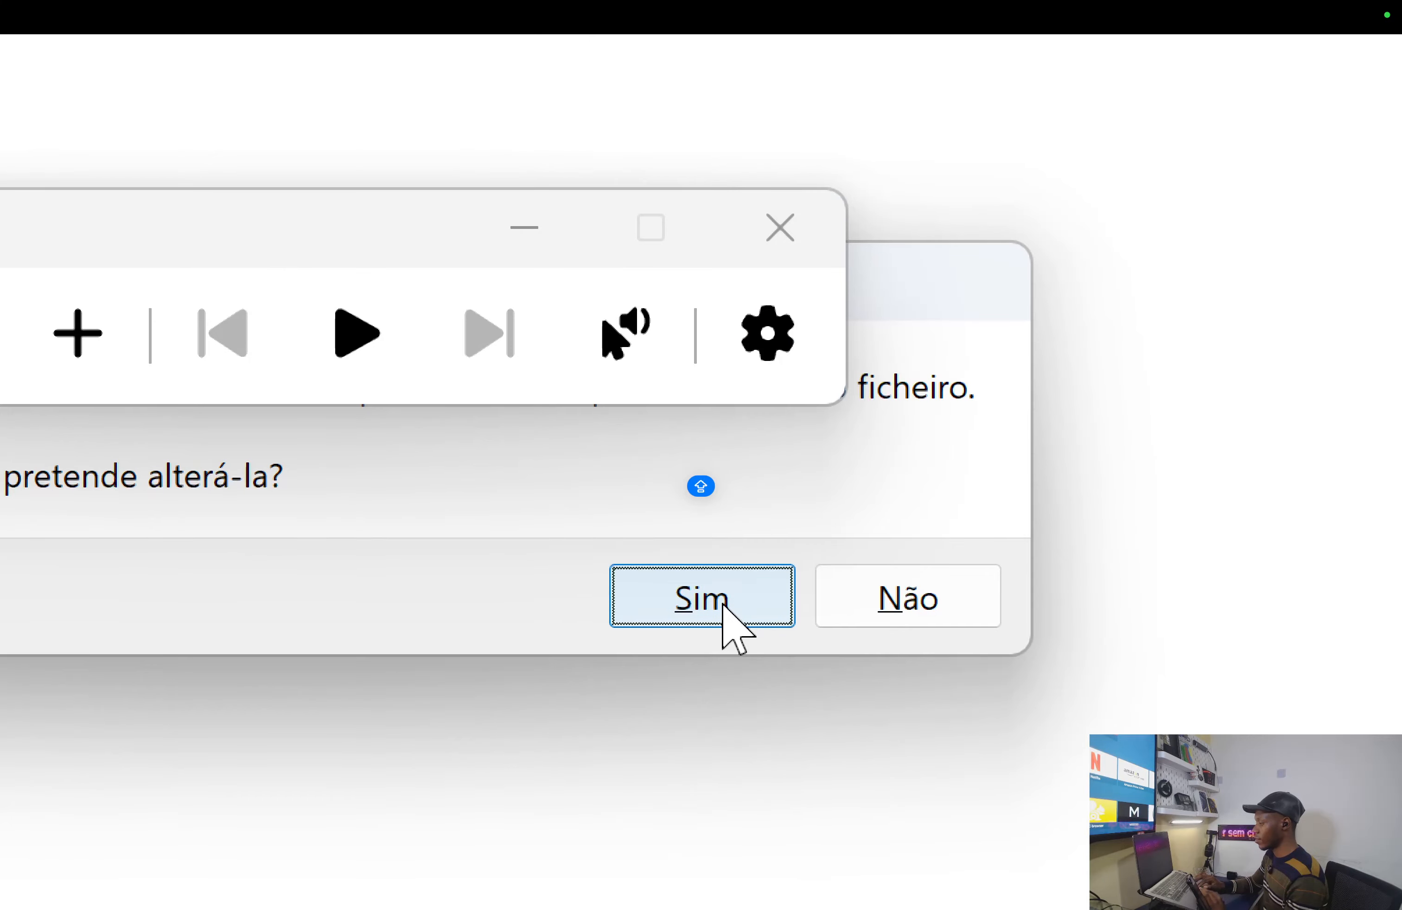
left_click(725, 603)
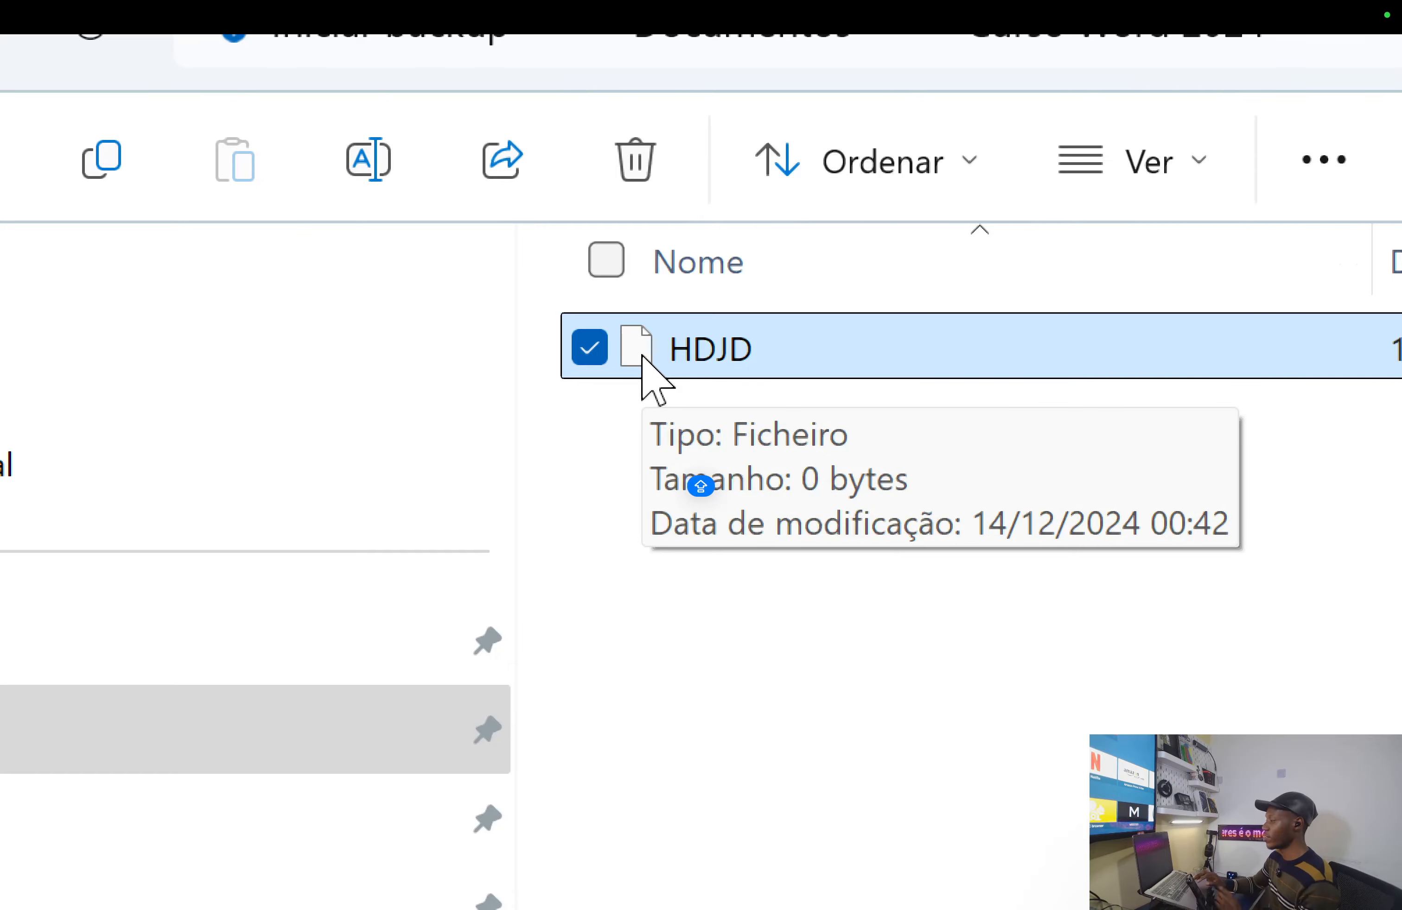
key("ctrl+z")
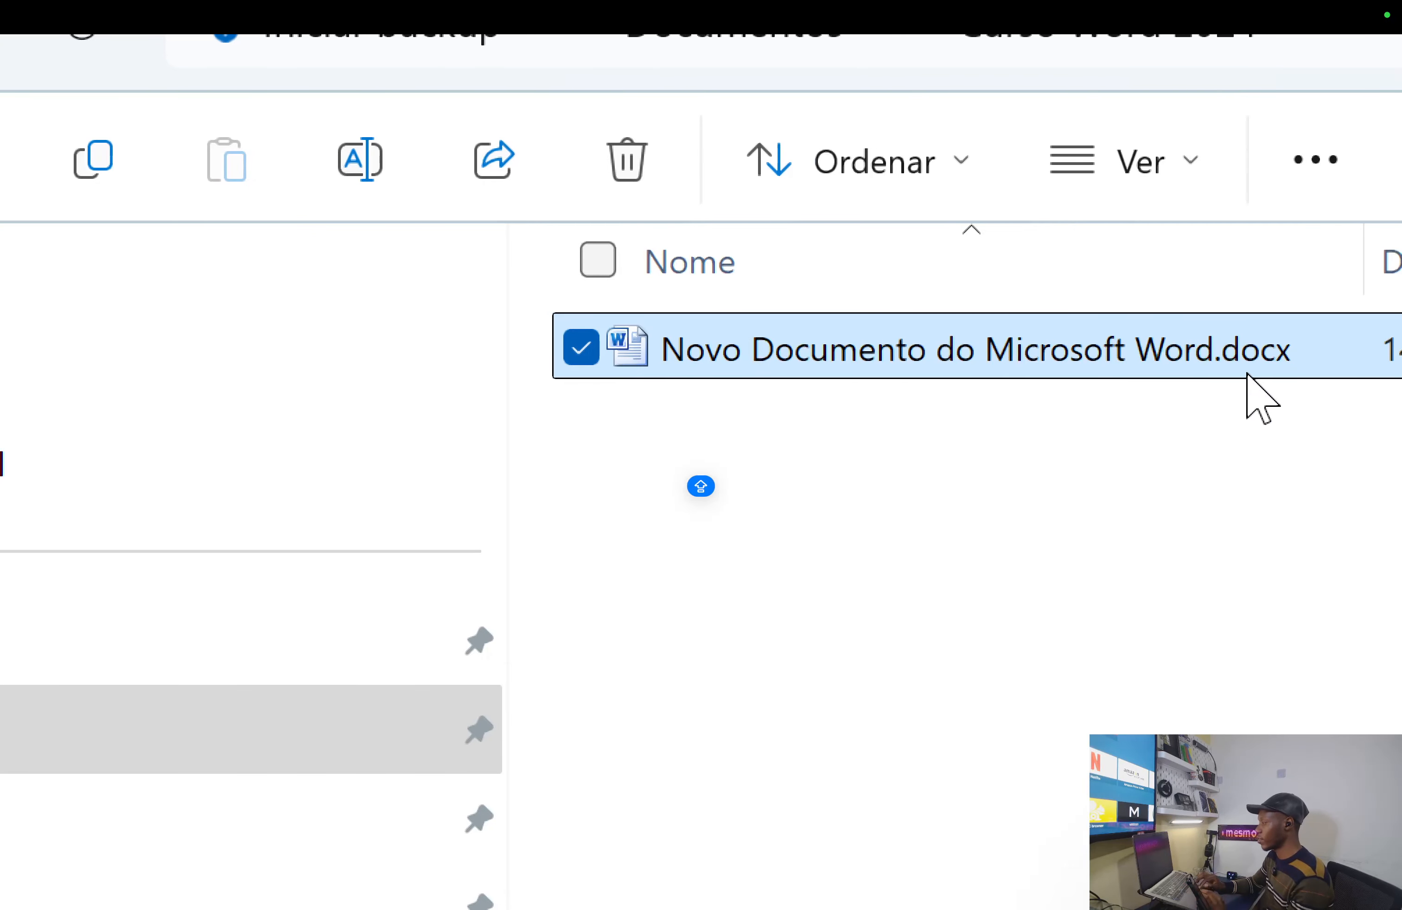
left_click(1160, 371)
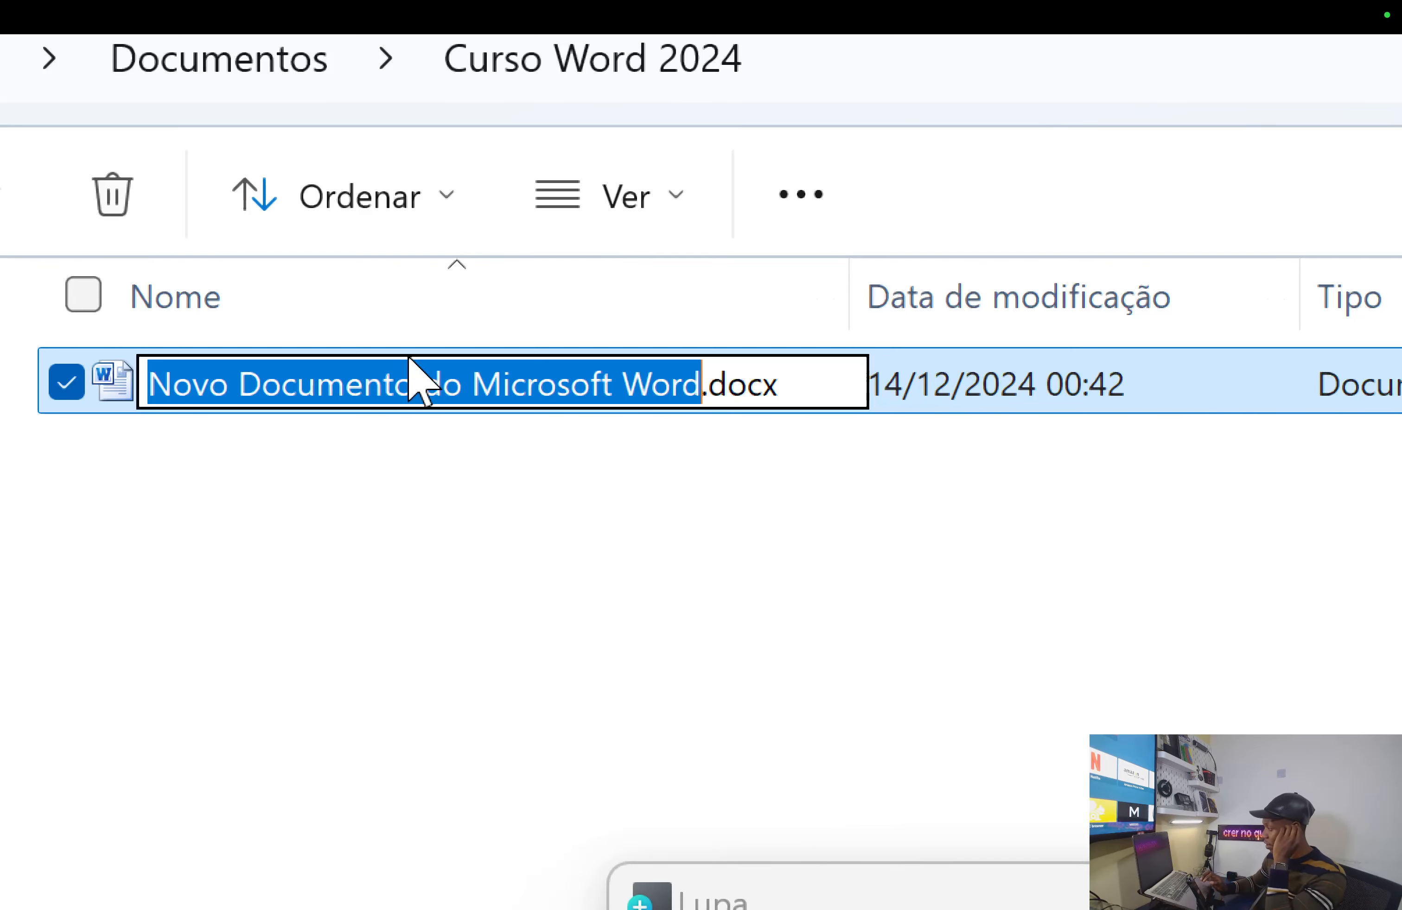
left_click_drag(829, 385, 97, 367)
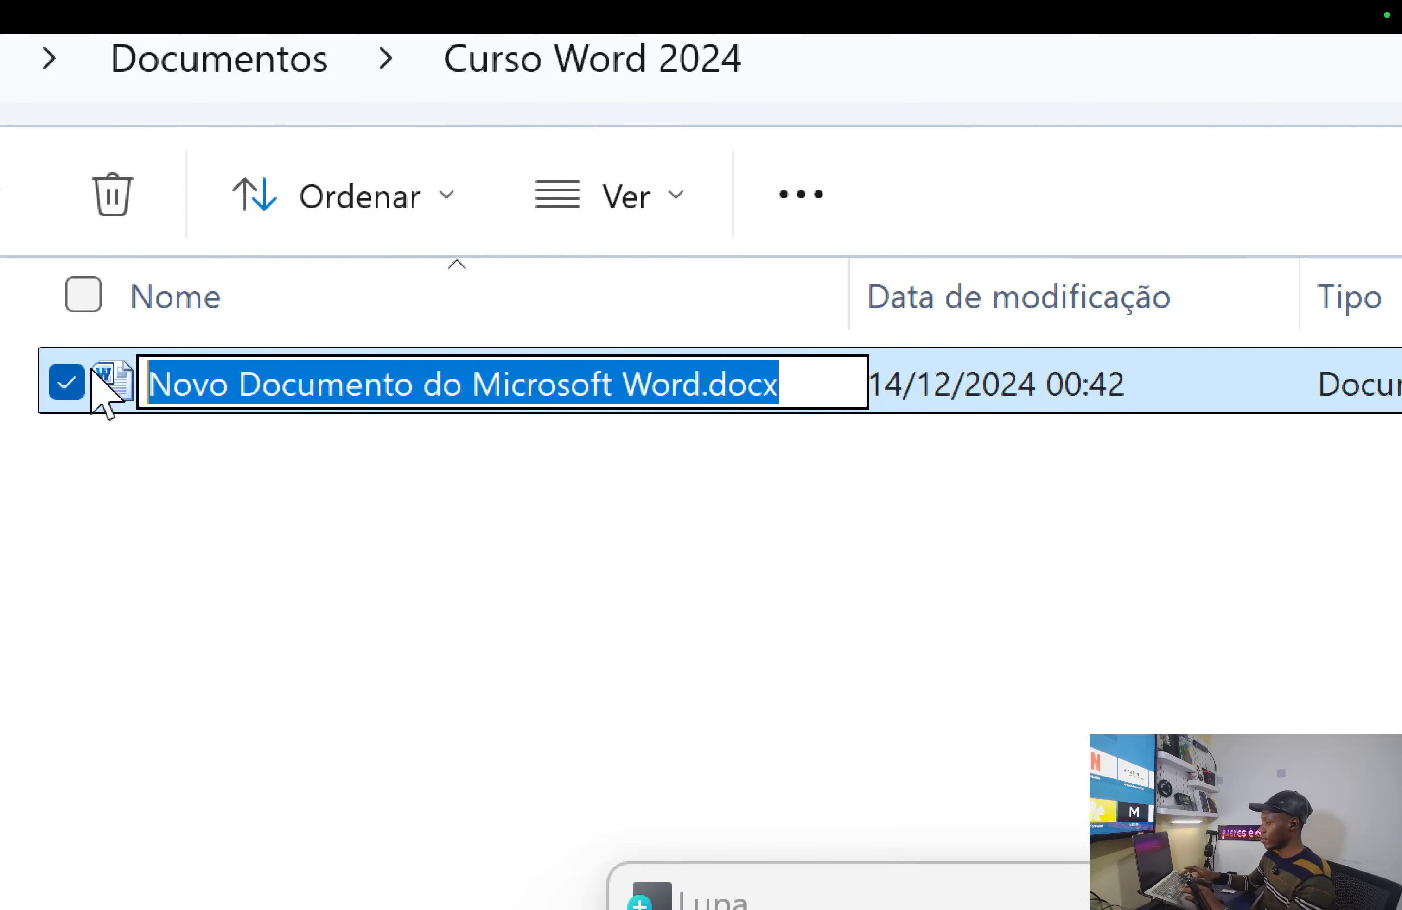
key("BackSpace")
type("gdjjff")
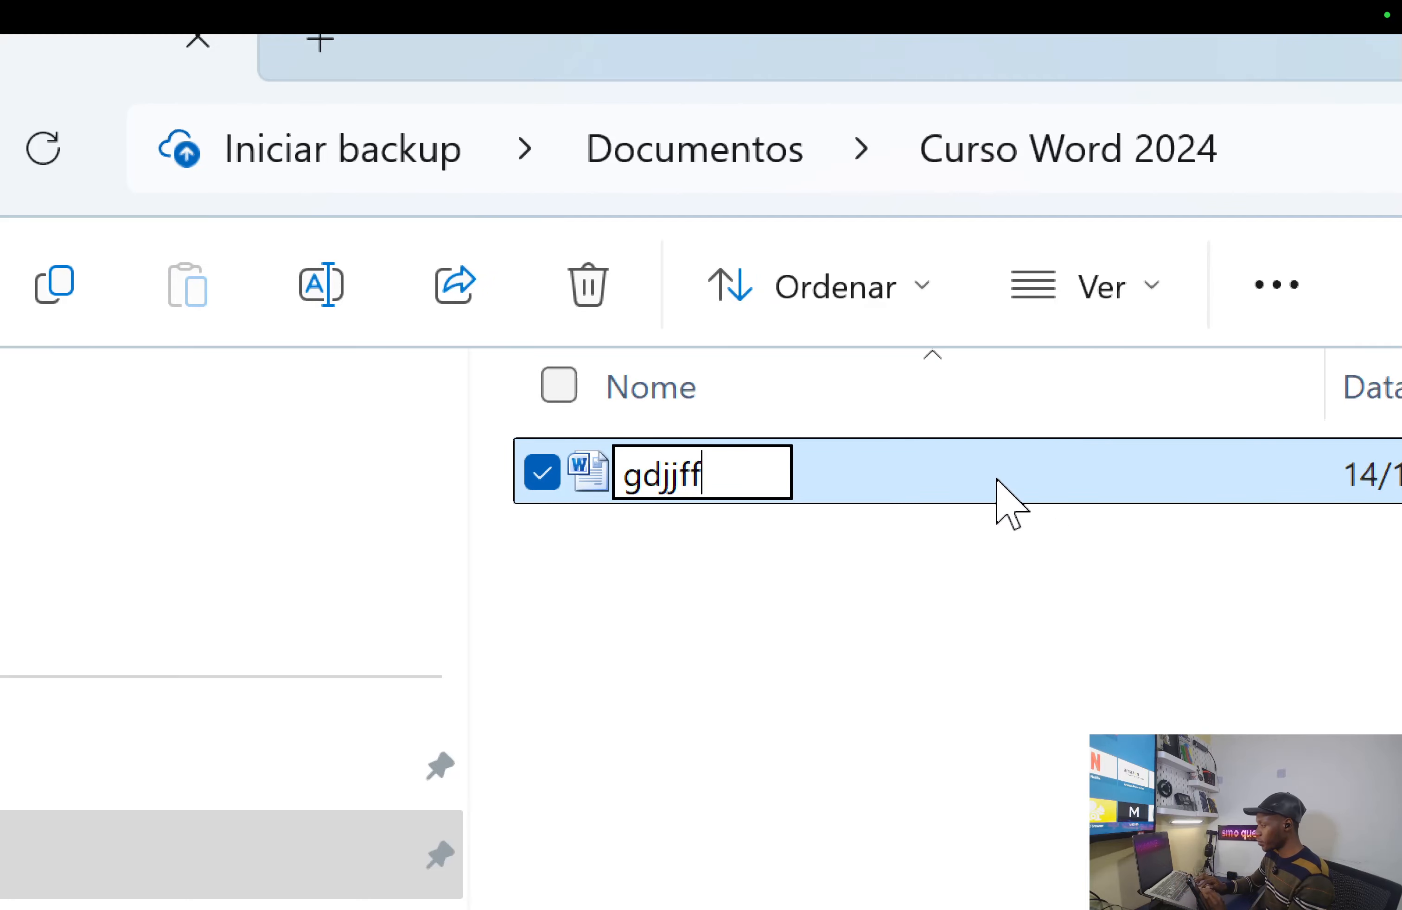
key("Return")
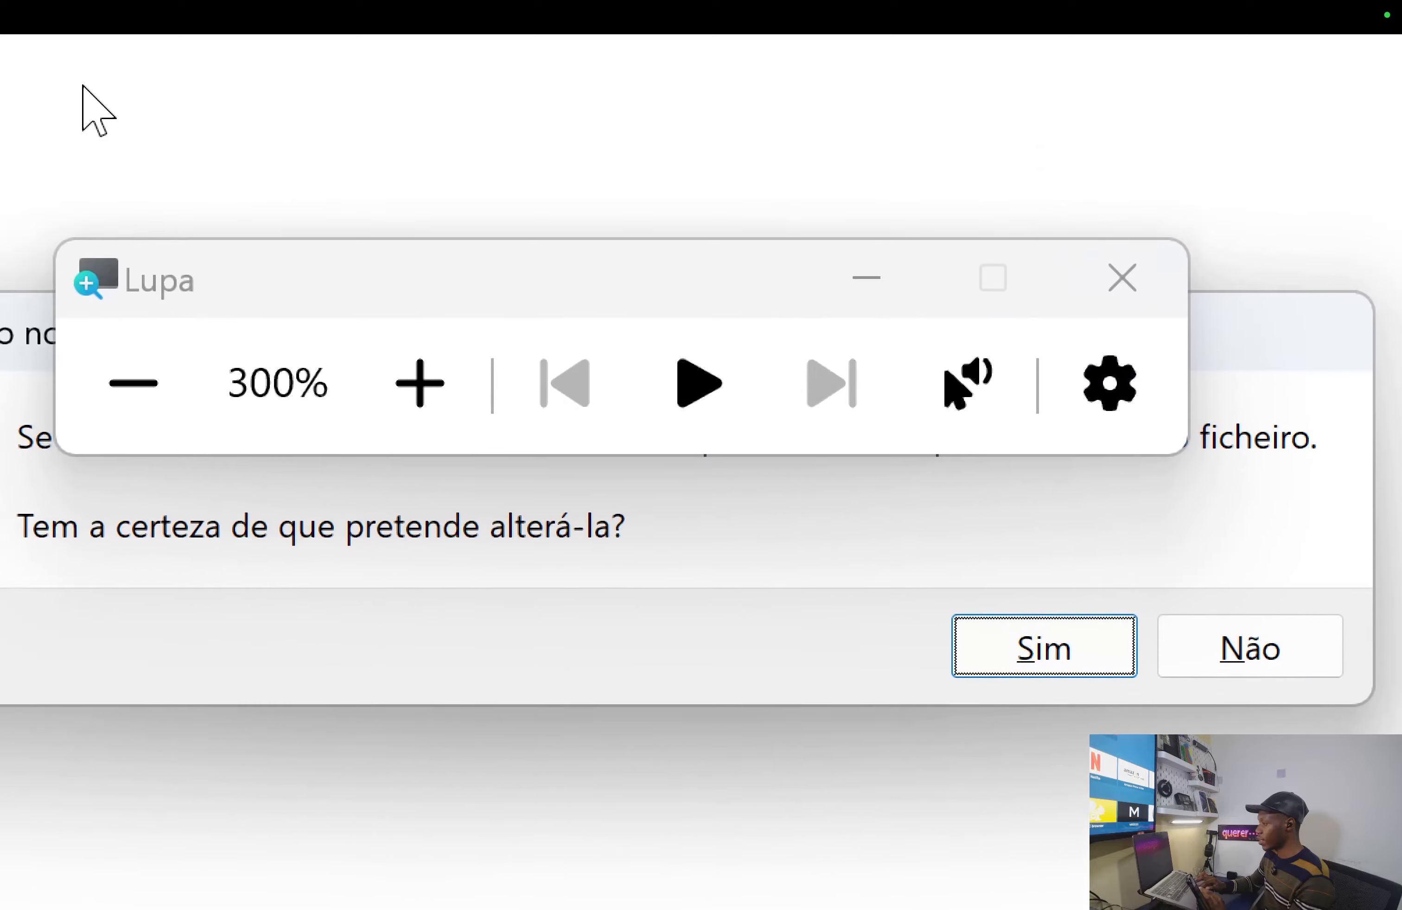
left_click_drag(395, 273, 1314, 867)
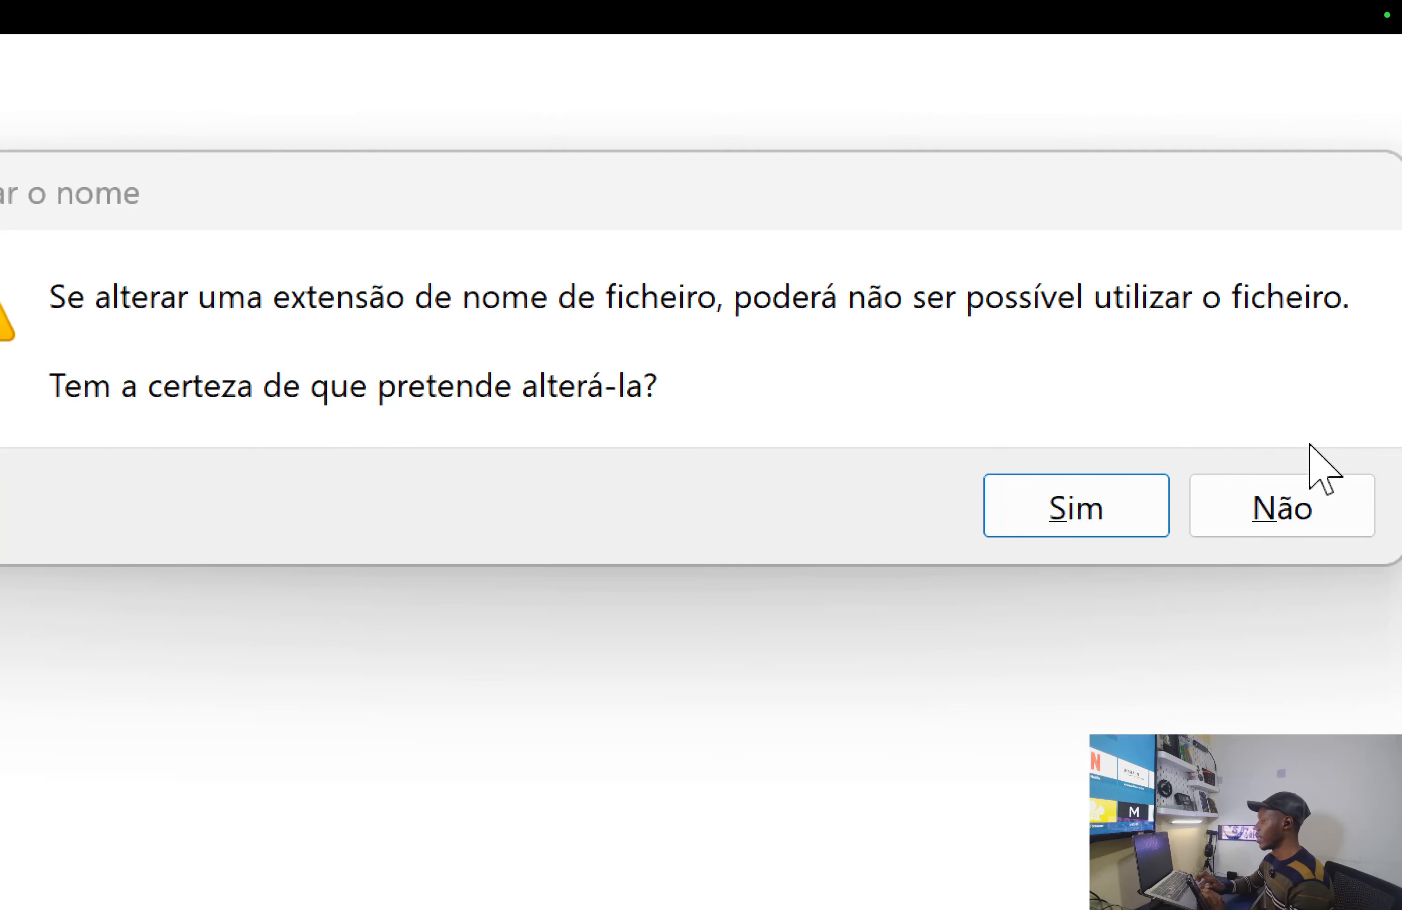
left_click(1318, 512)
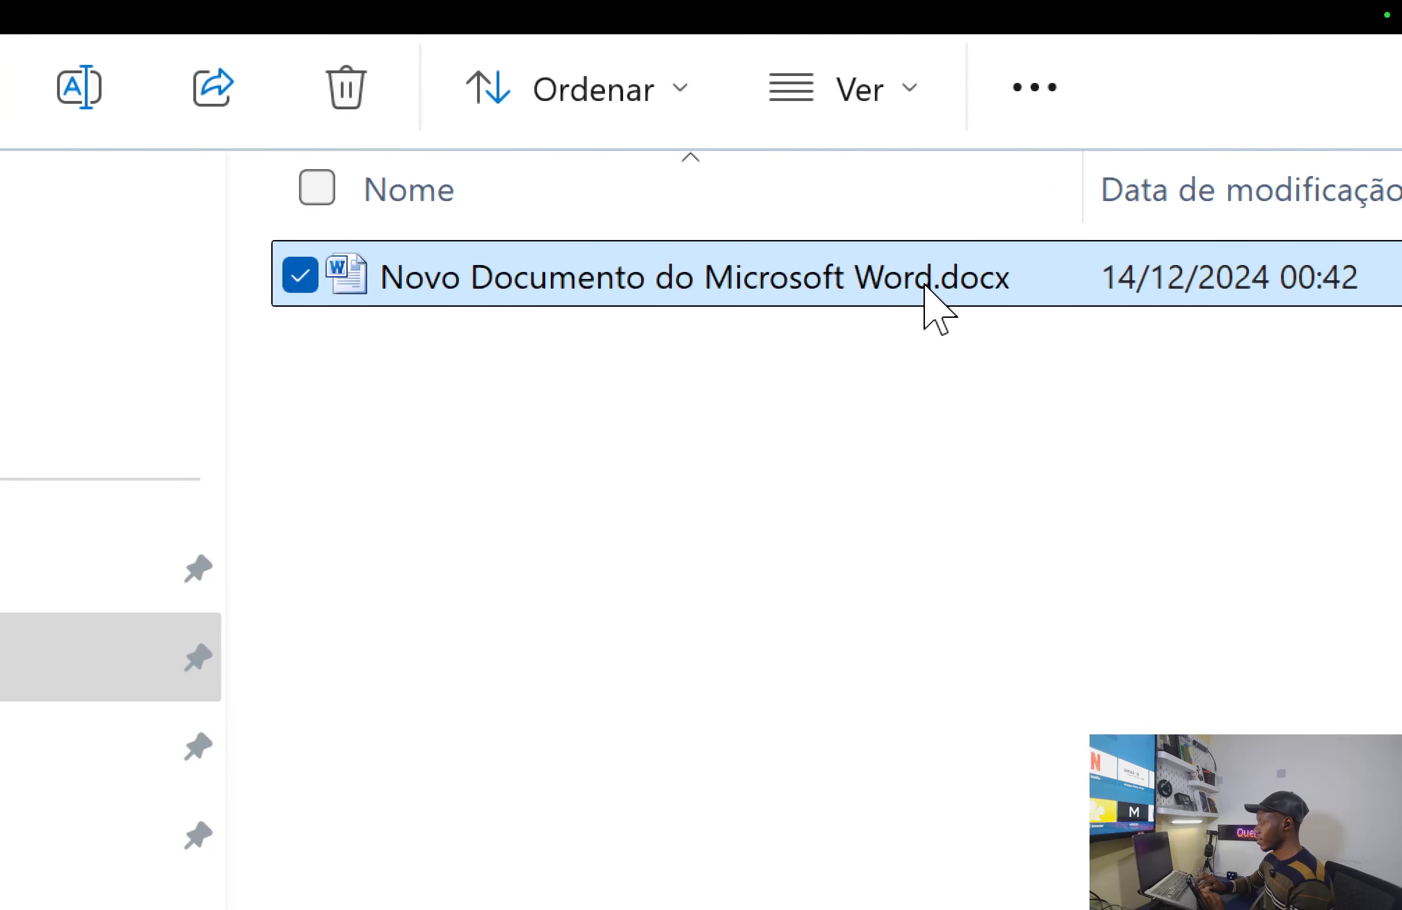
- Try selecting the Word file's base name before .docx, then leave renaming unchanged
left_click(924, 290)
left_click(1040, 277)
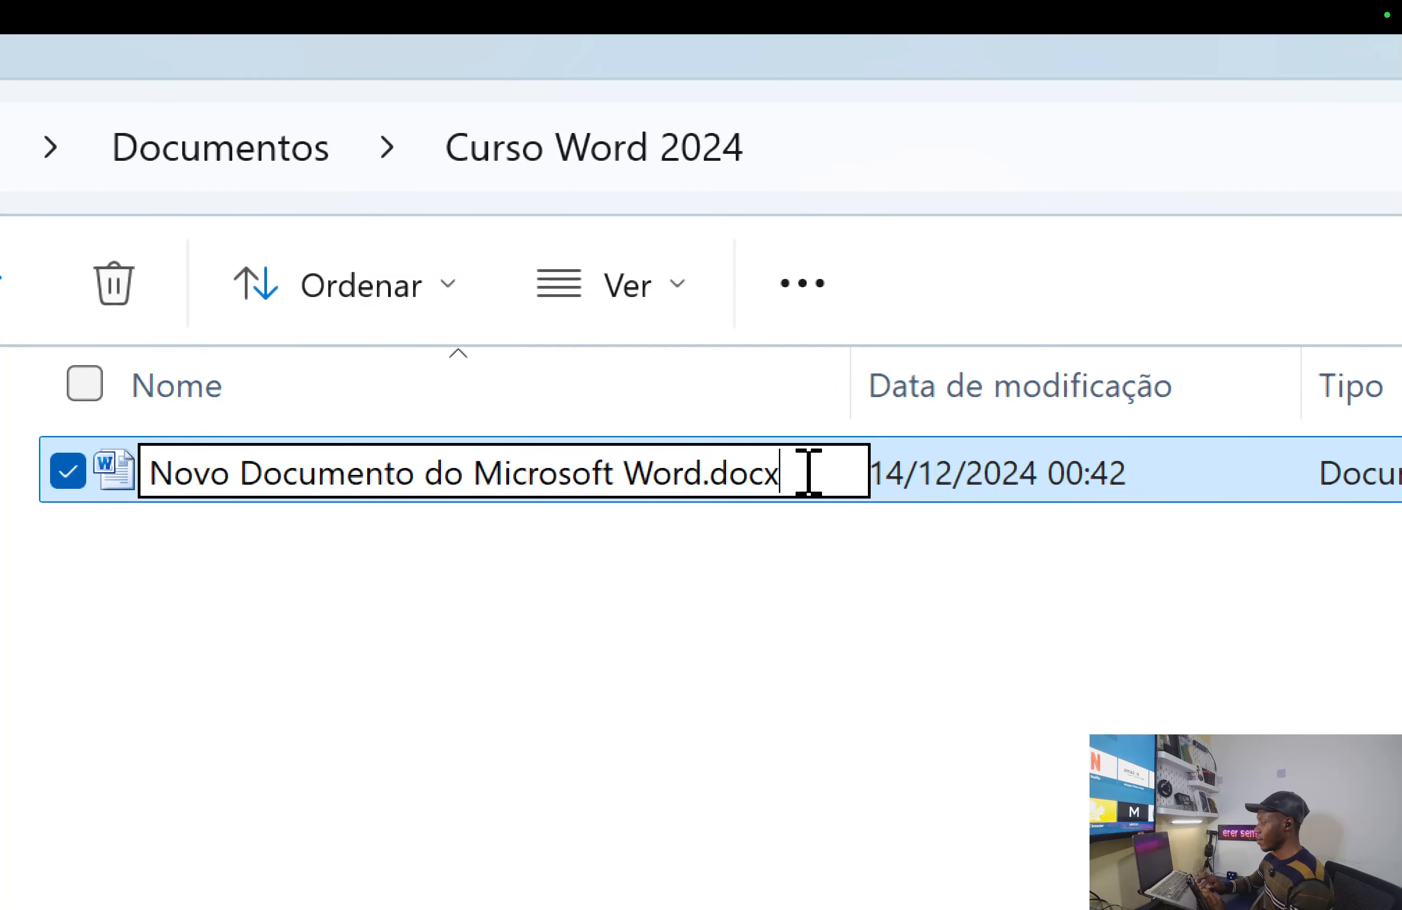
left_click_drag(1040, 276, 991, 276)
left_click_drag(760, 473, 705, 472)
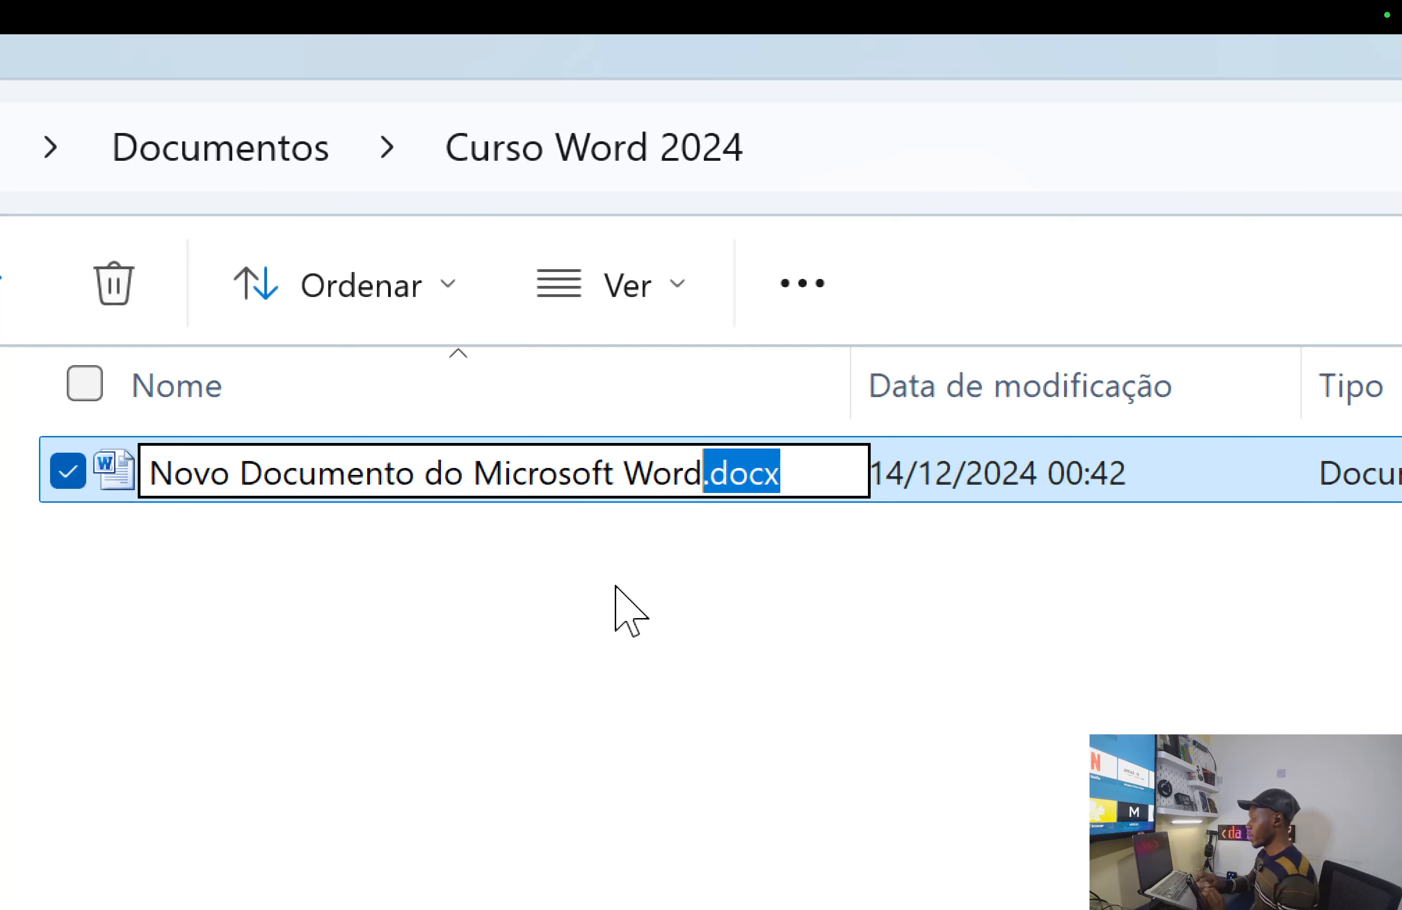
left_click(703, 473)
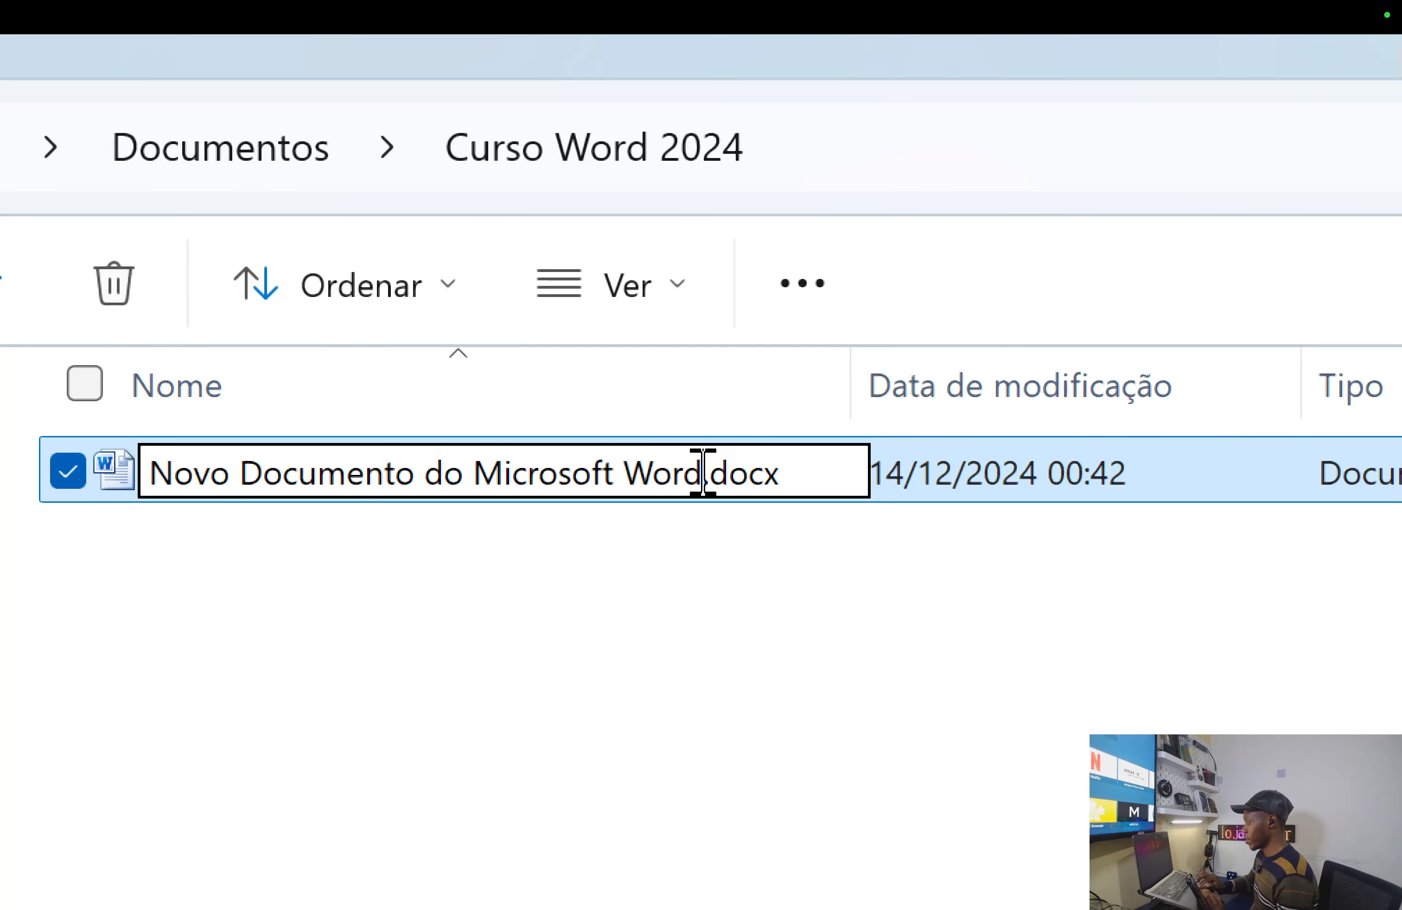
left_click(607, 616)
- Reopen renaming with the base name selected and type 'Meu Documento' over it
left_click(600, 461)
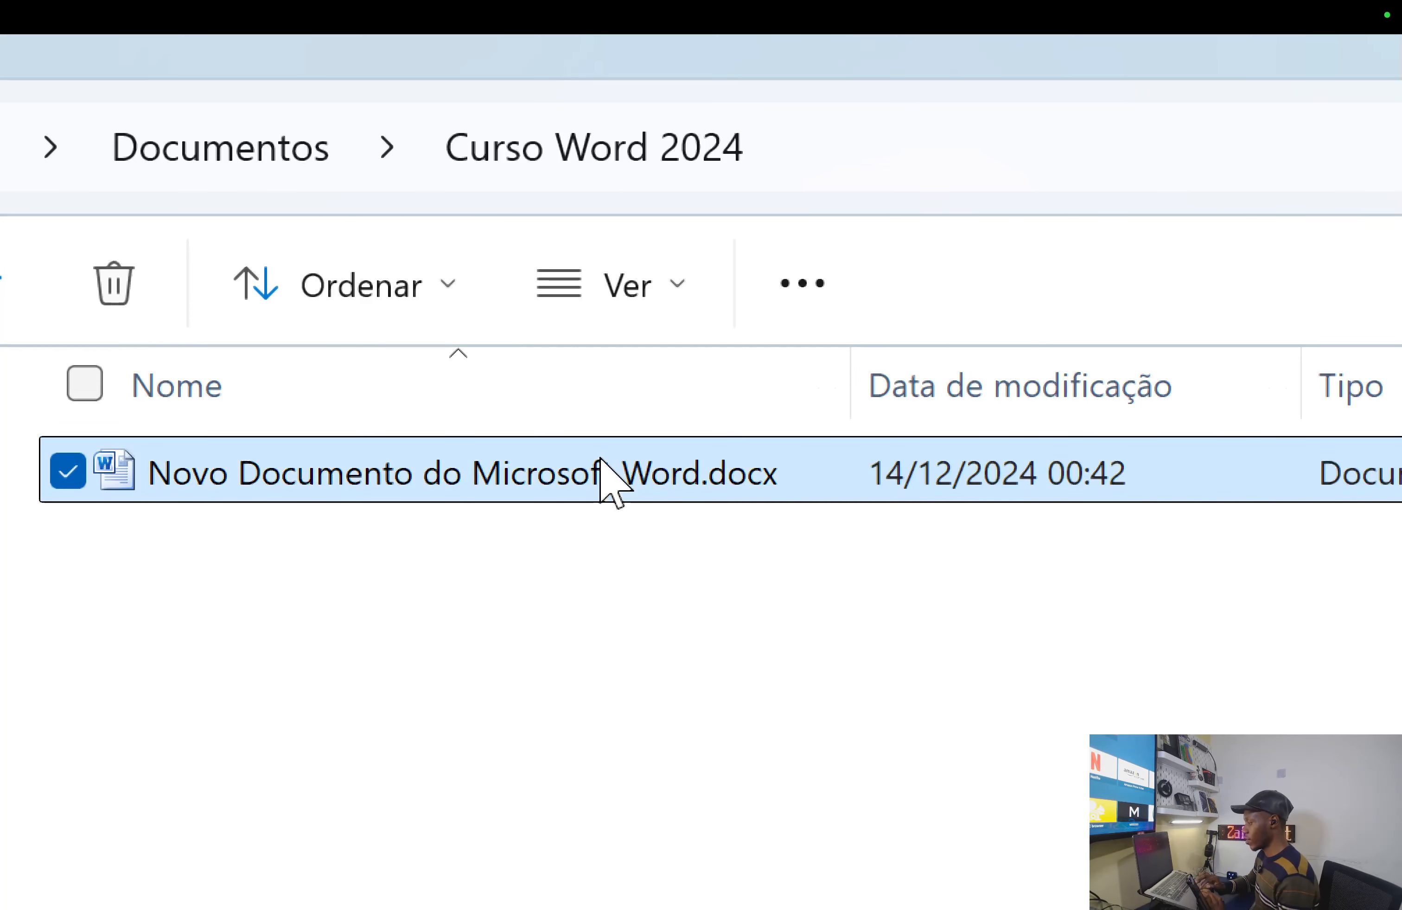
left_click(579, 462)
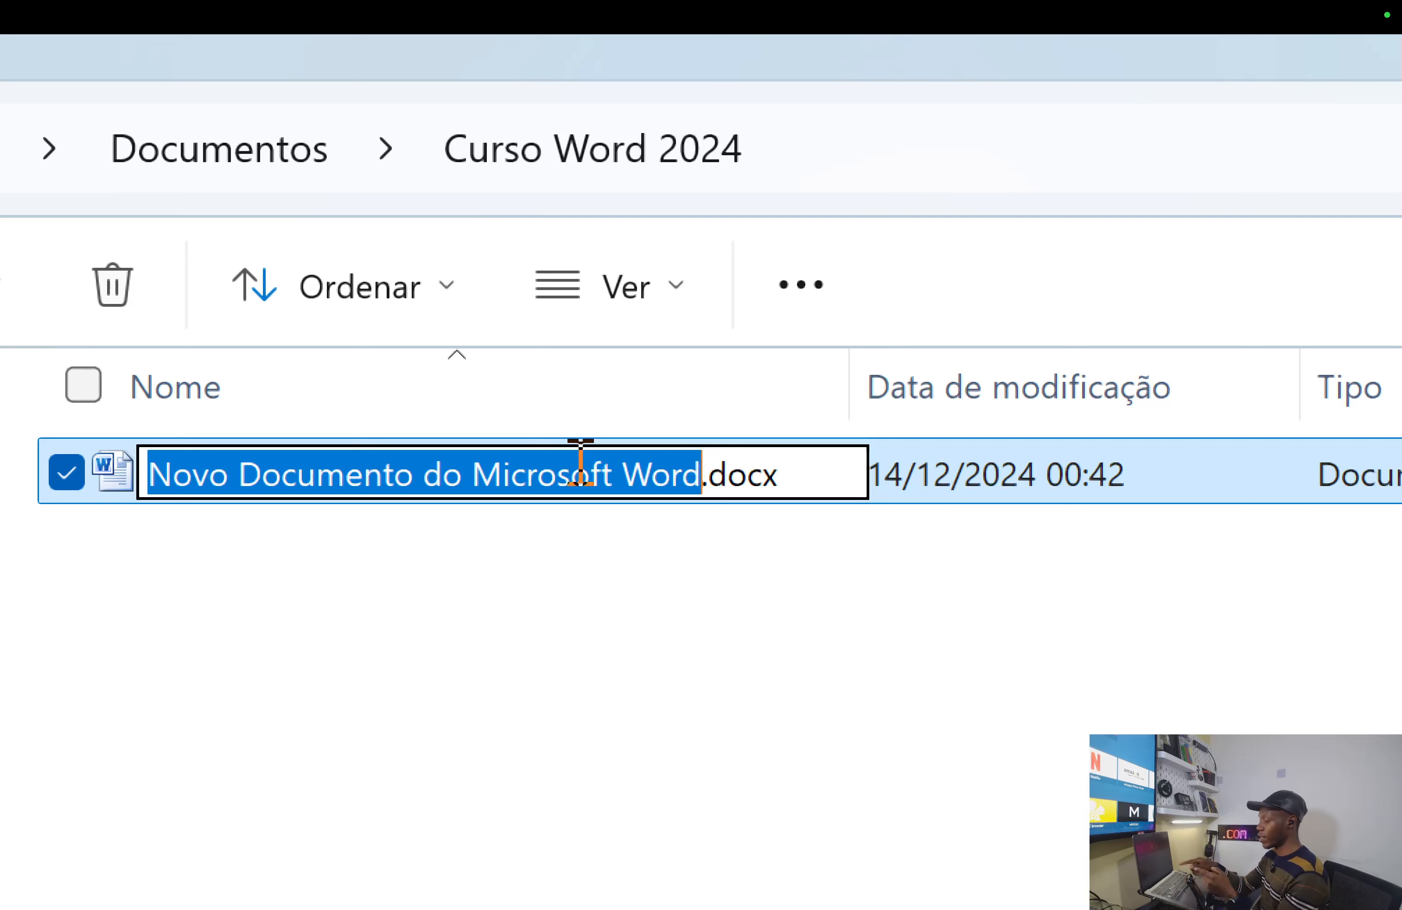
key("Caps_Lock")
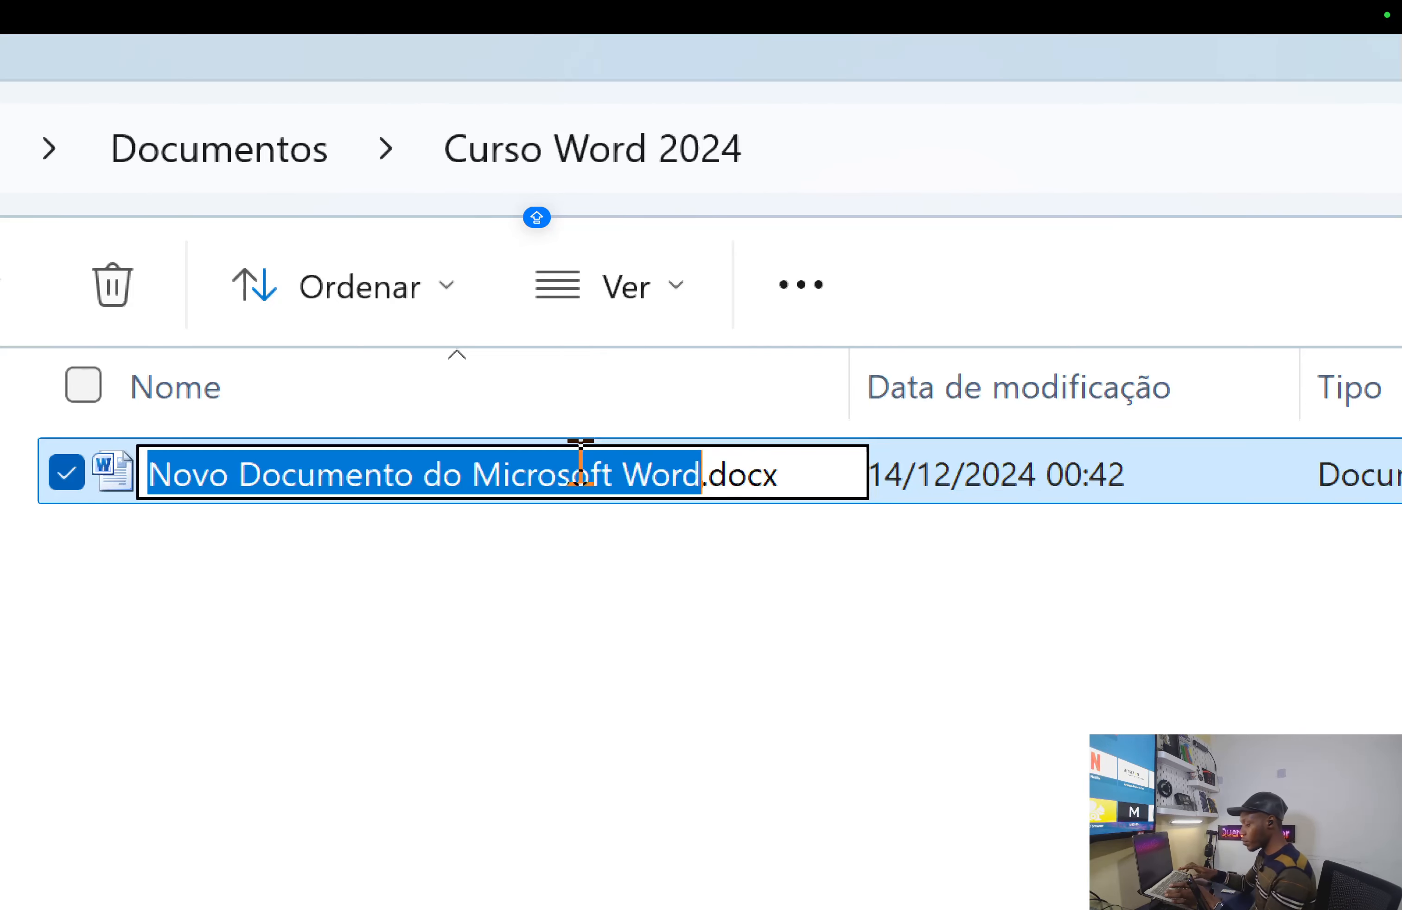
type("Meu ")
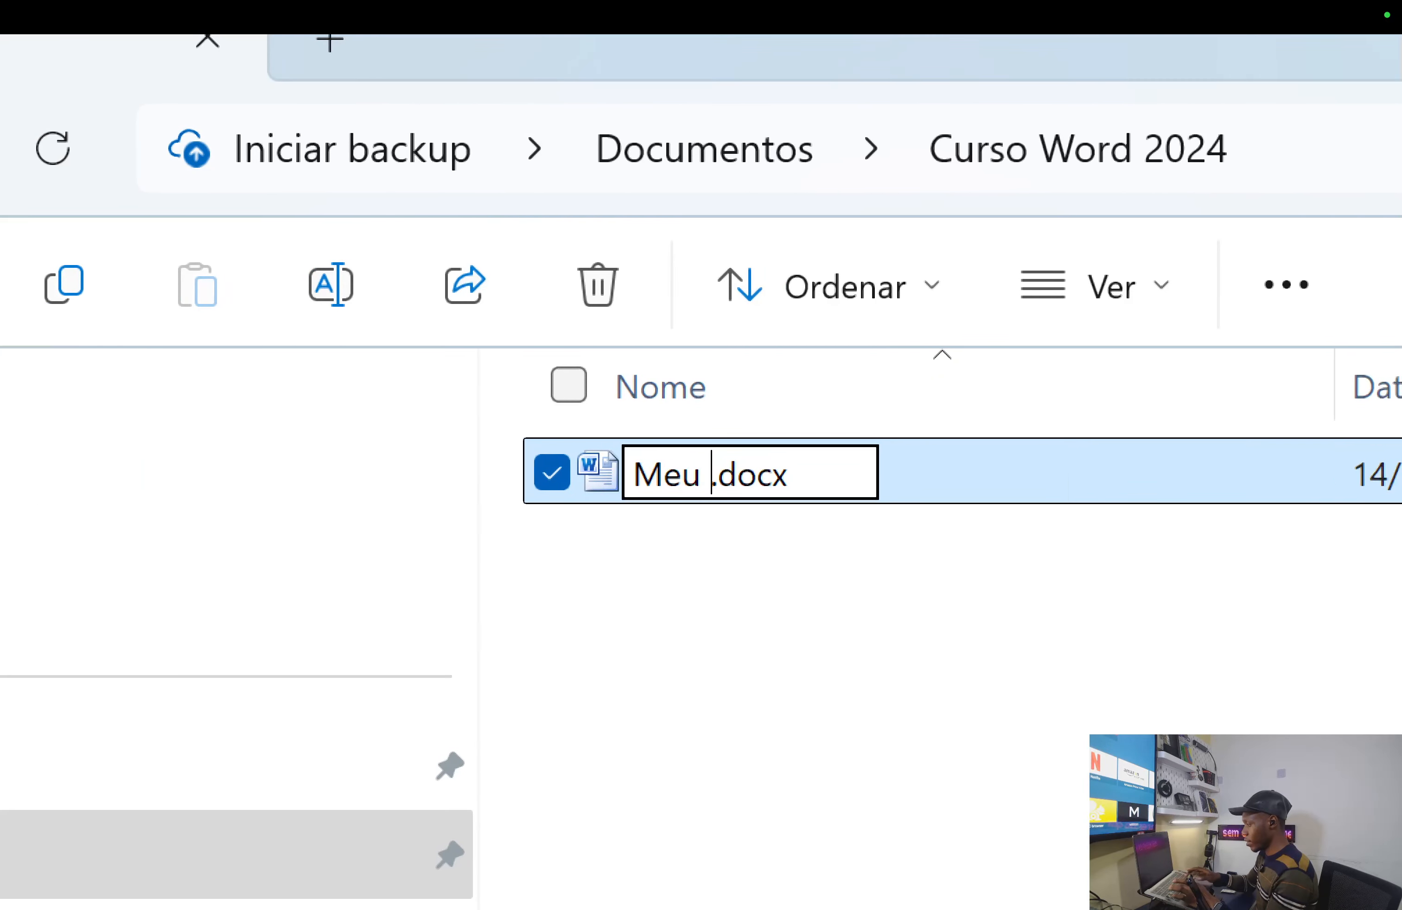
type("Docume")
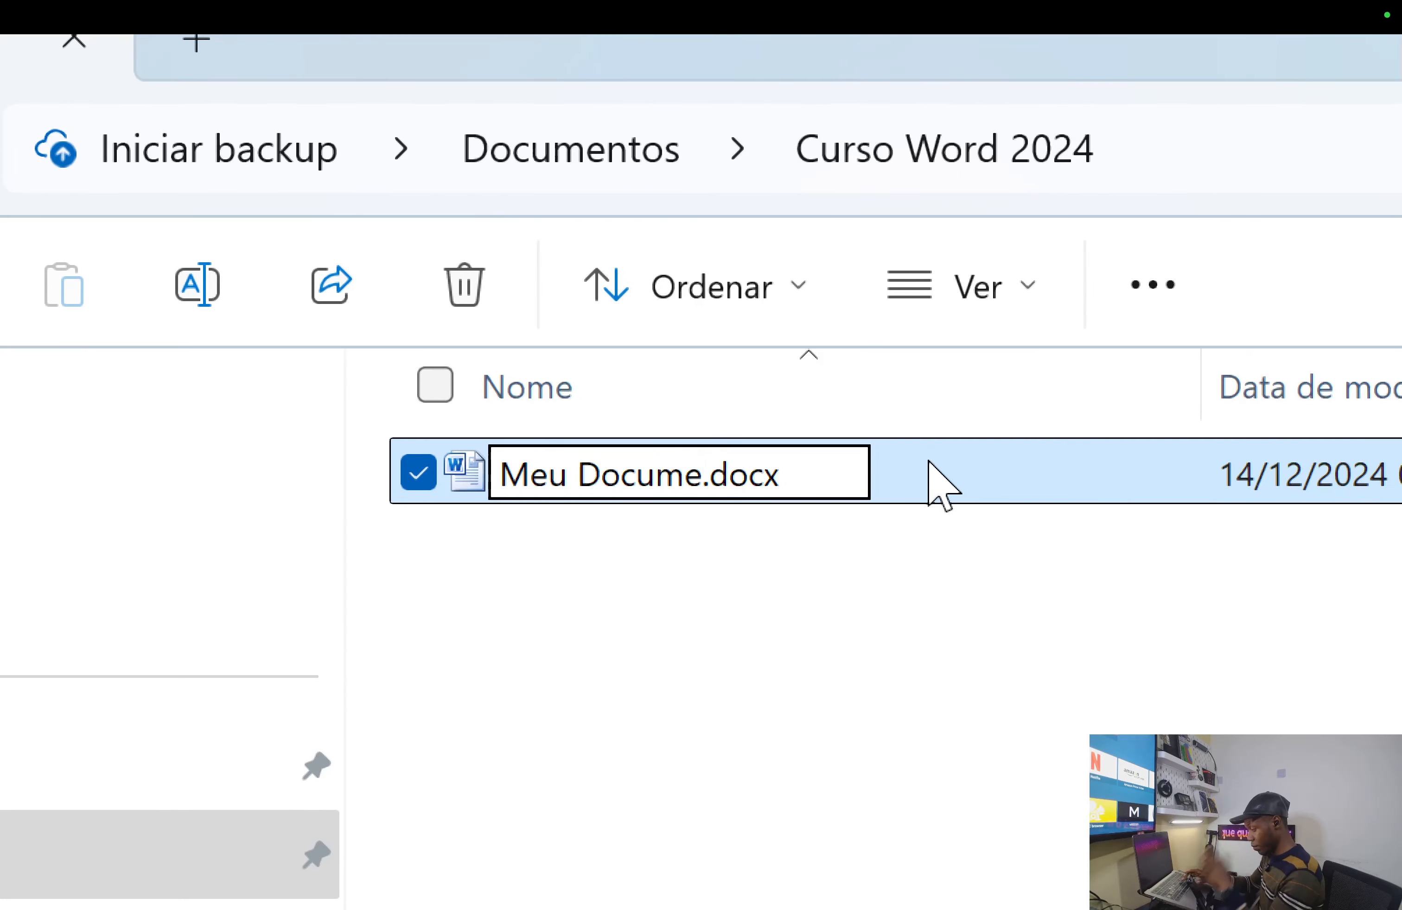
type("nto")
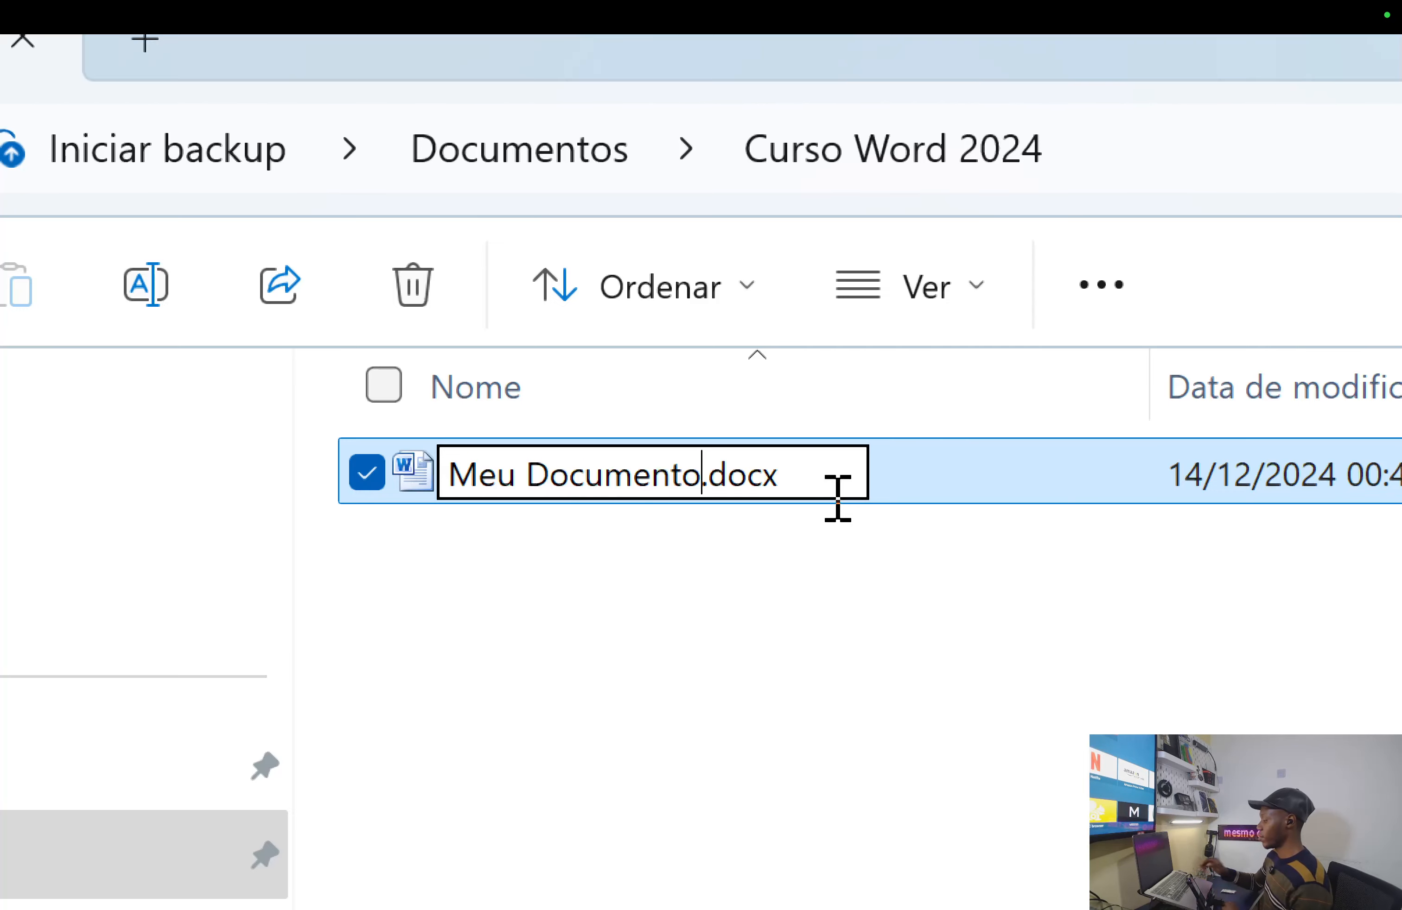
- Confirm the name Meu Documento.docx and open the file in Word
key("Return")
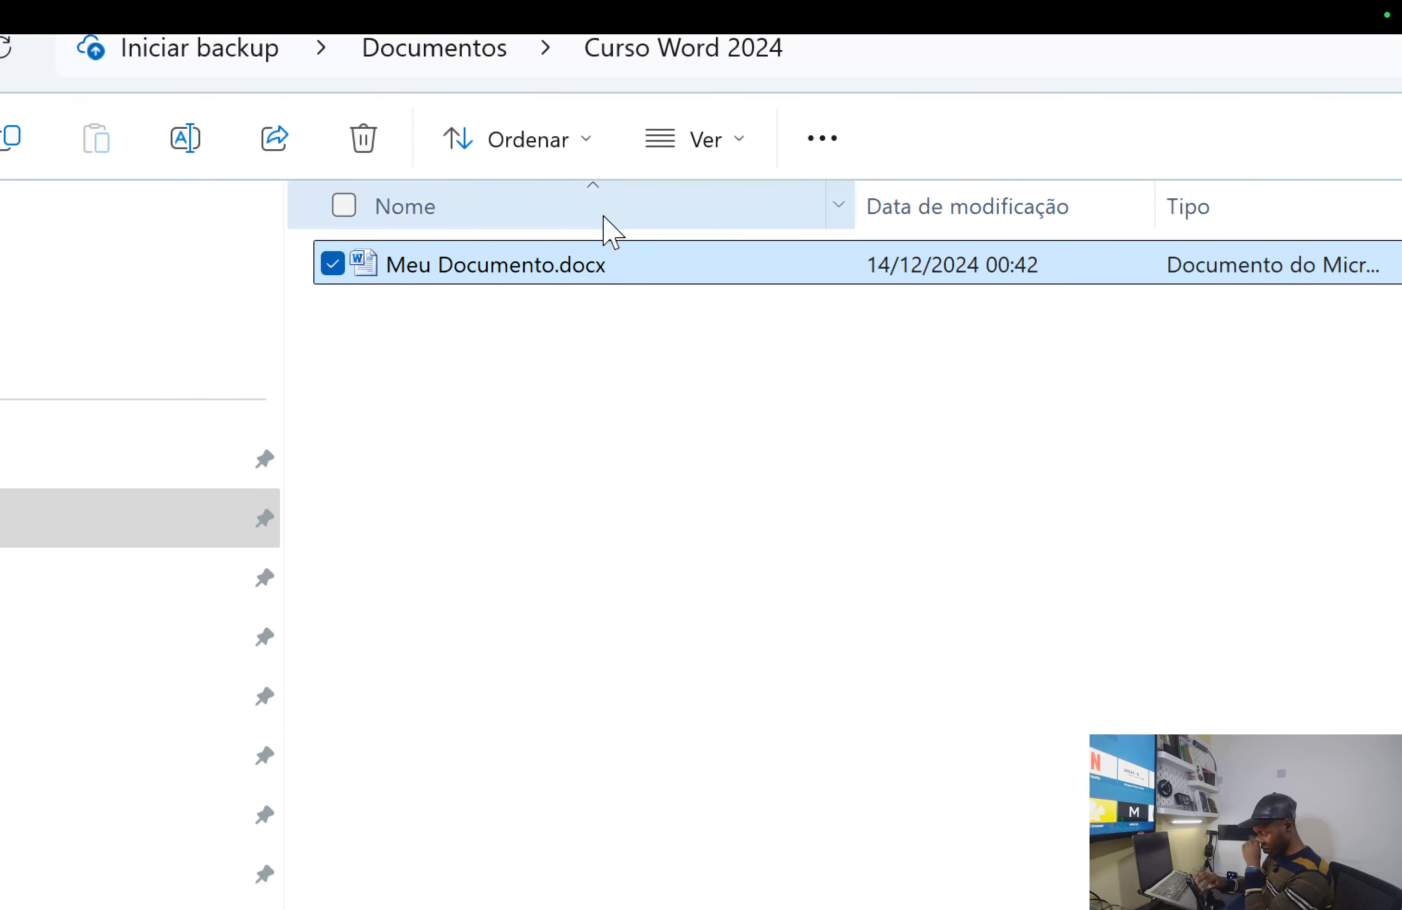
key("Return")
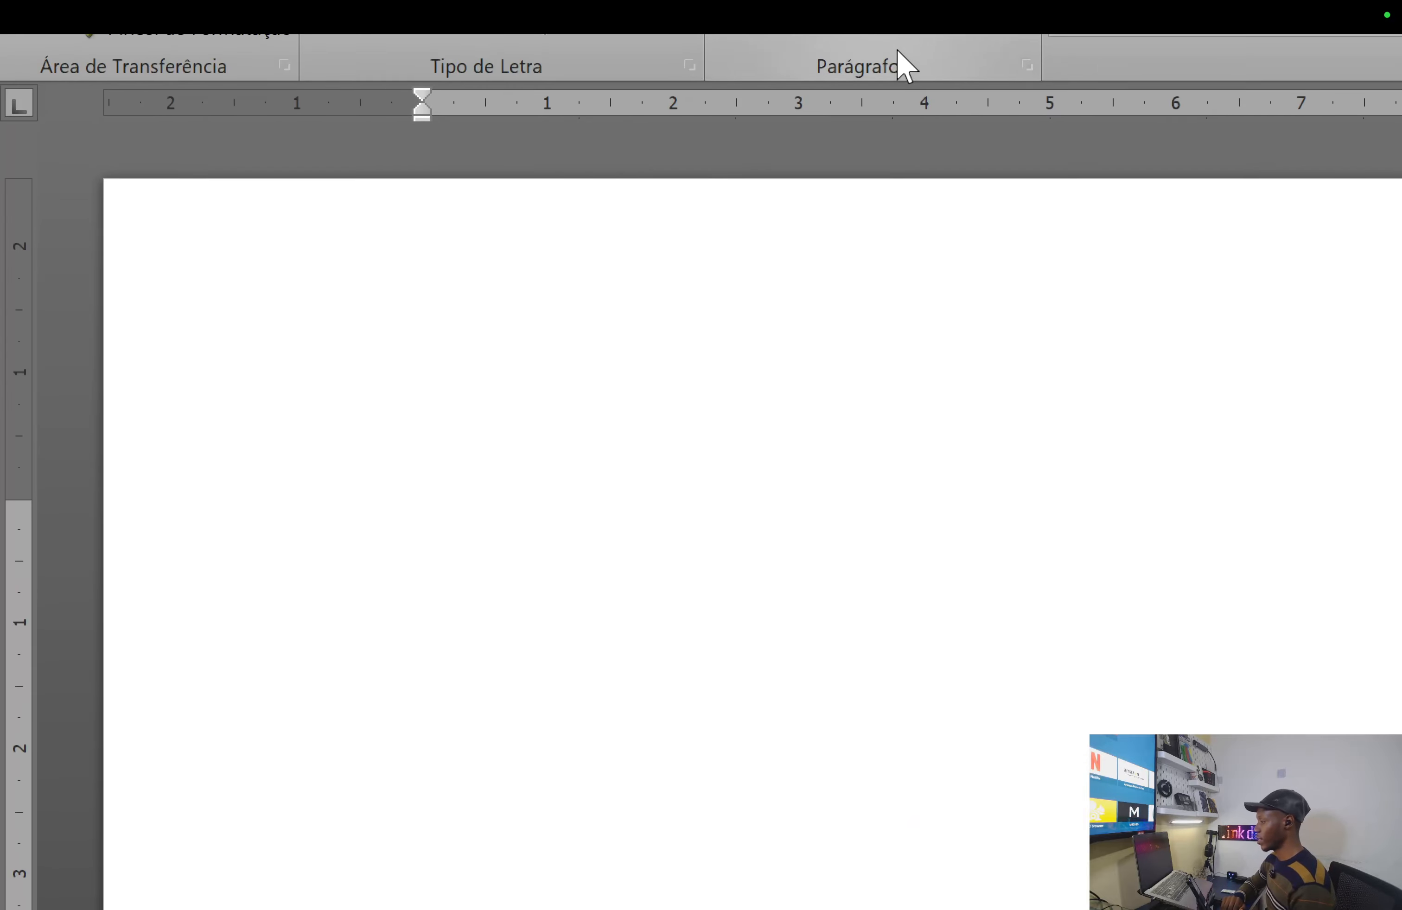
- Close the Microsoft Office product activation warning over the blank Meu Documento
key("super+minus")
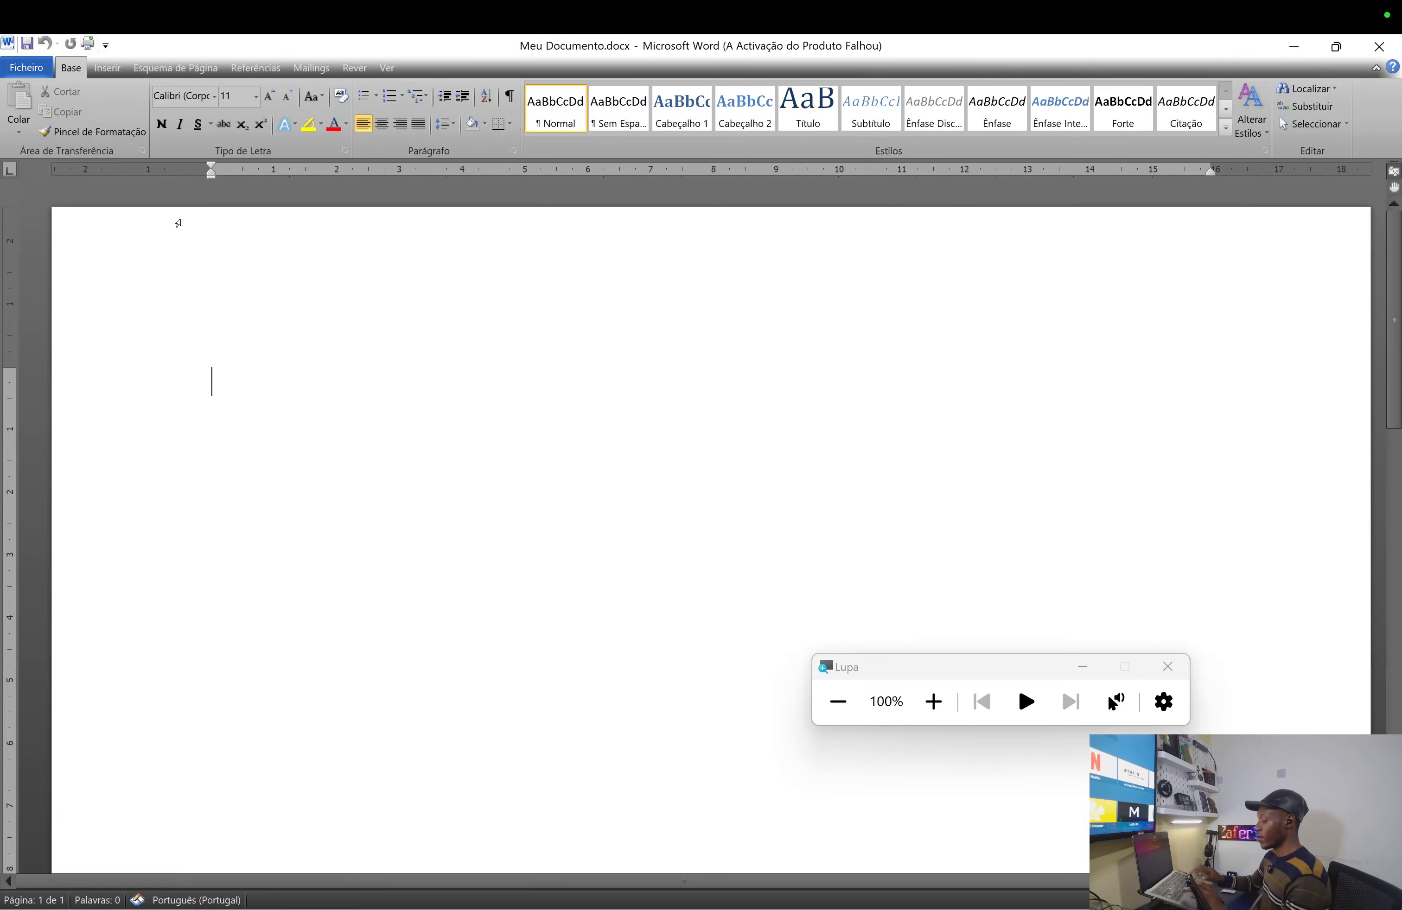
key("super+plus")
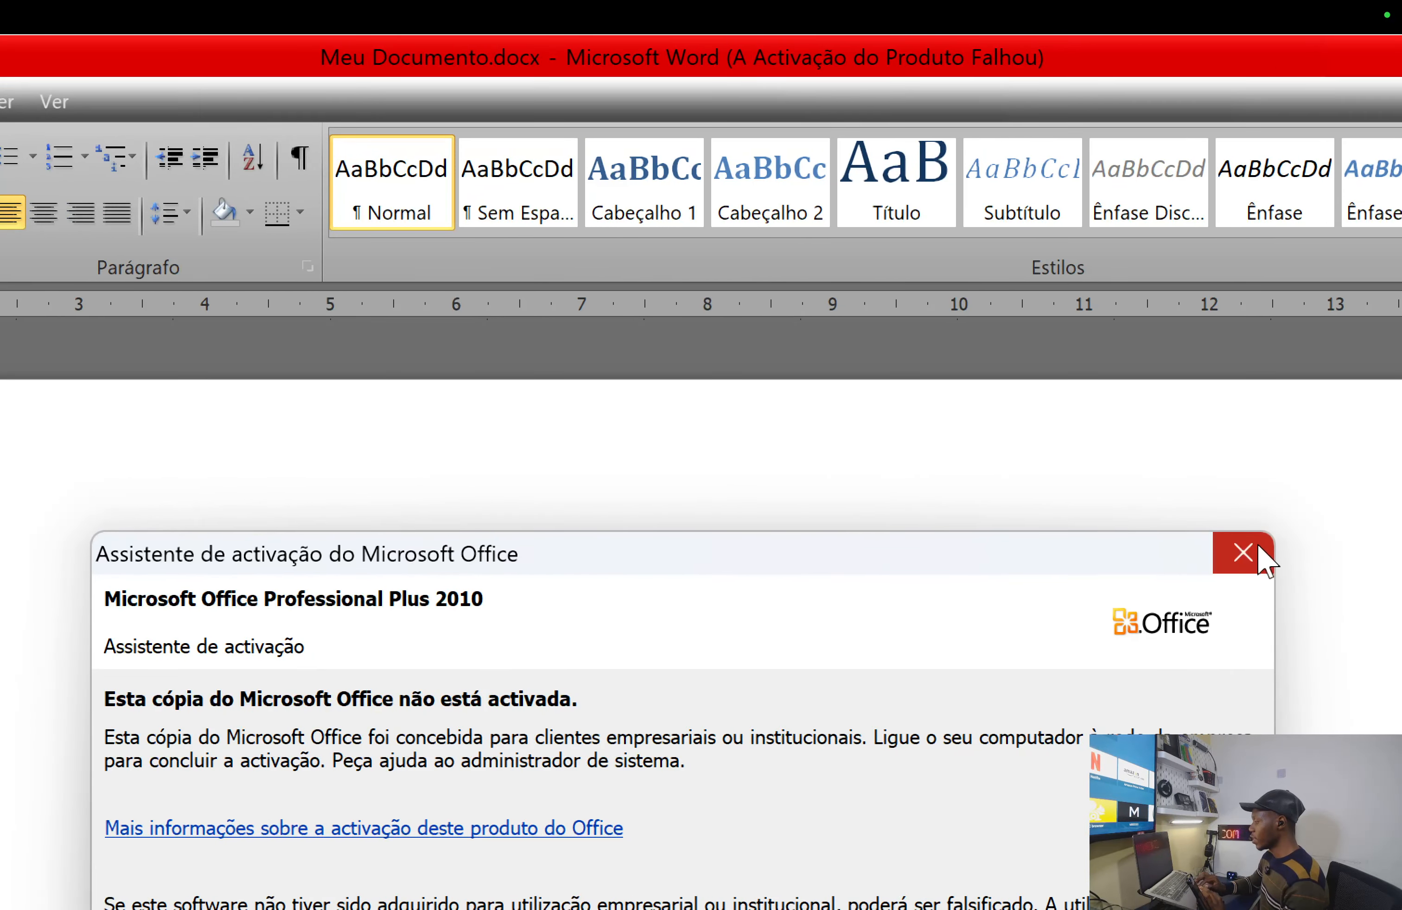
left_click(1257, 550)
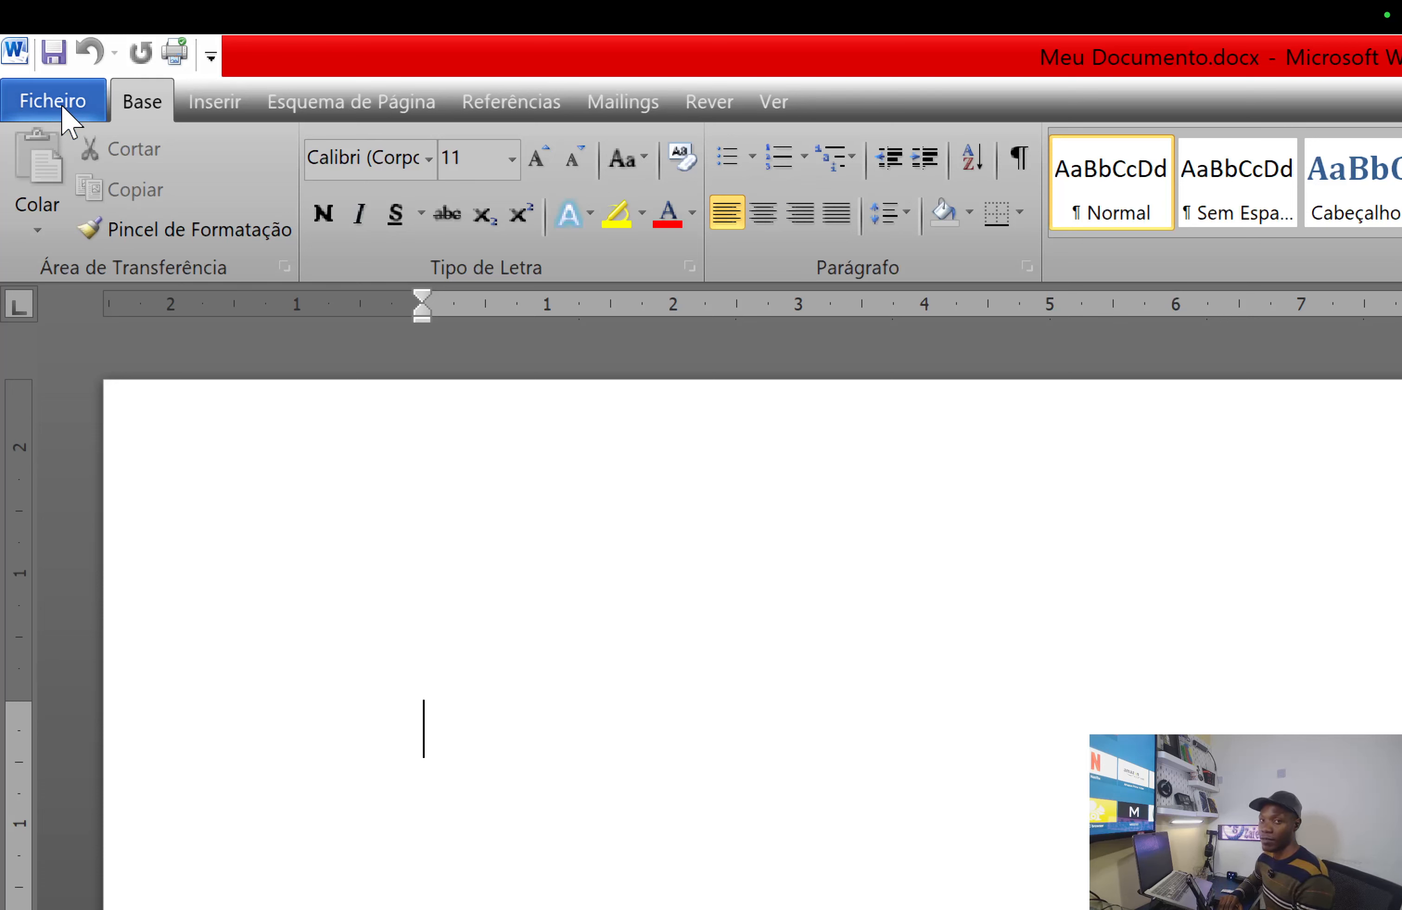
left_click(63, 108)
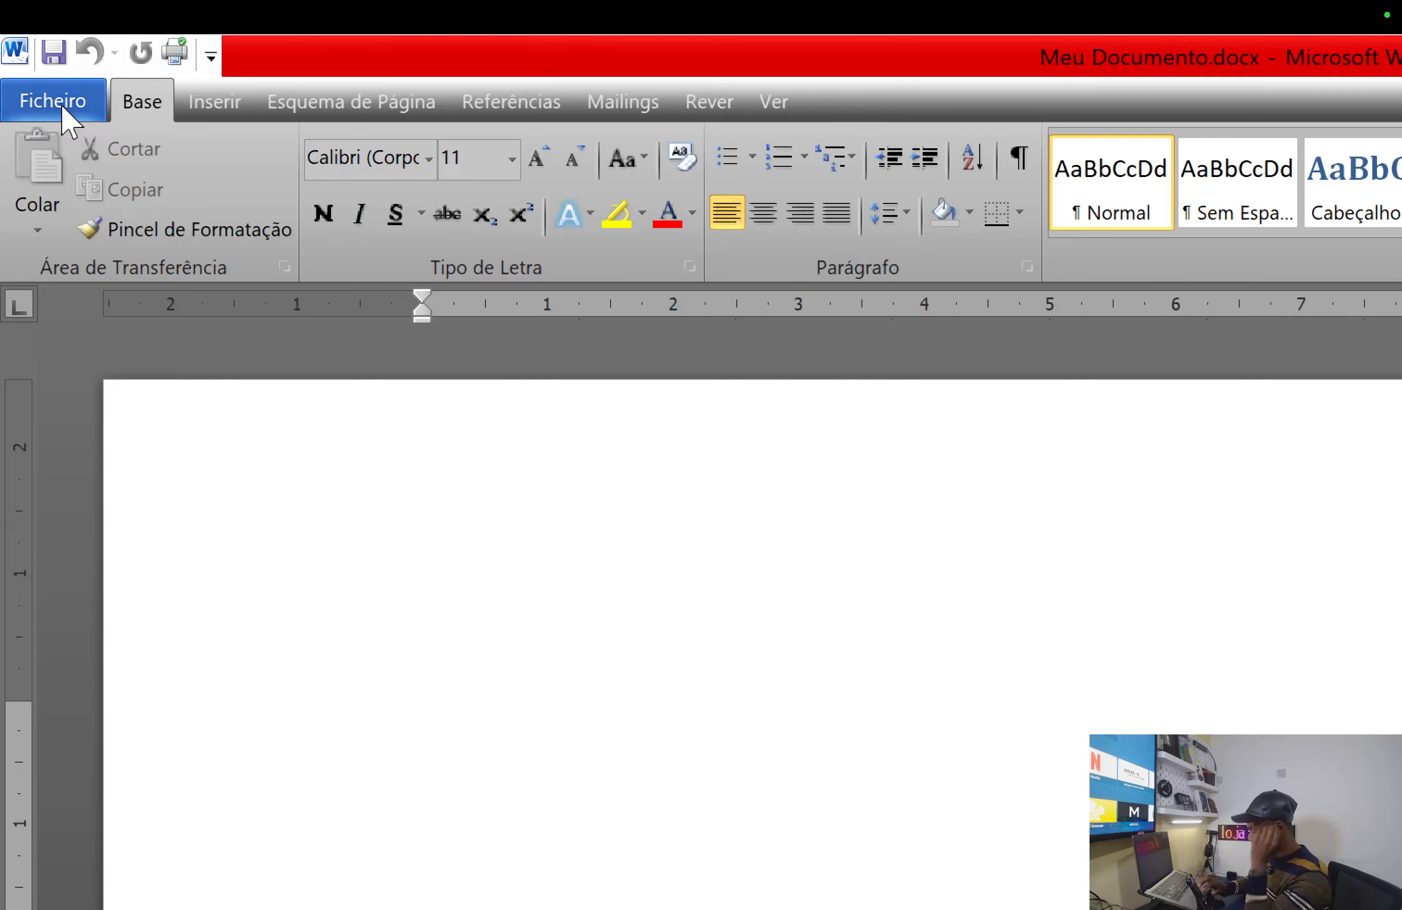
- Go to Ficheiro > Informações and expand the Proteger Documento options
left_click(62, 109)
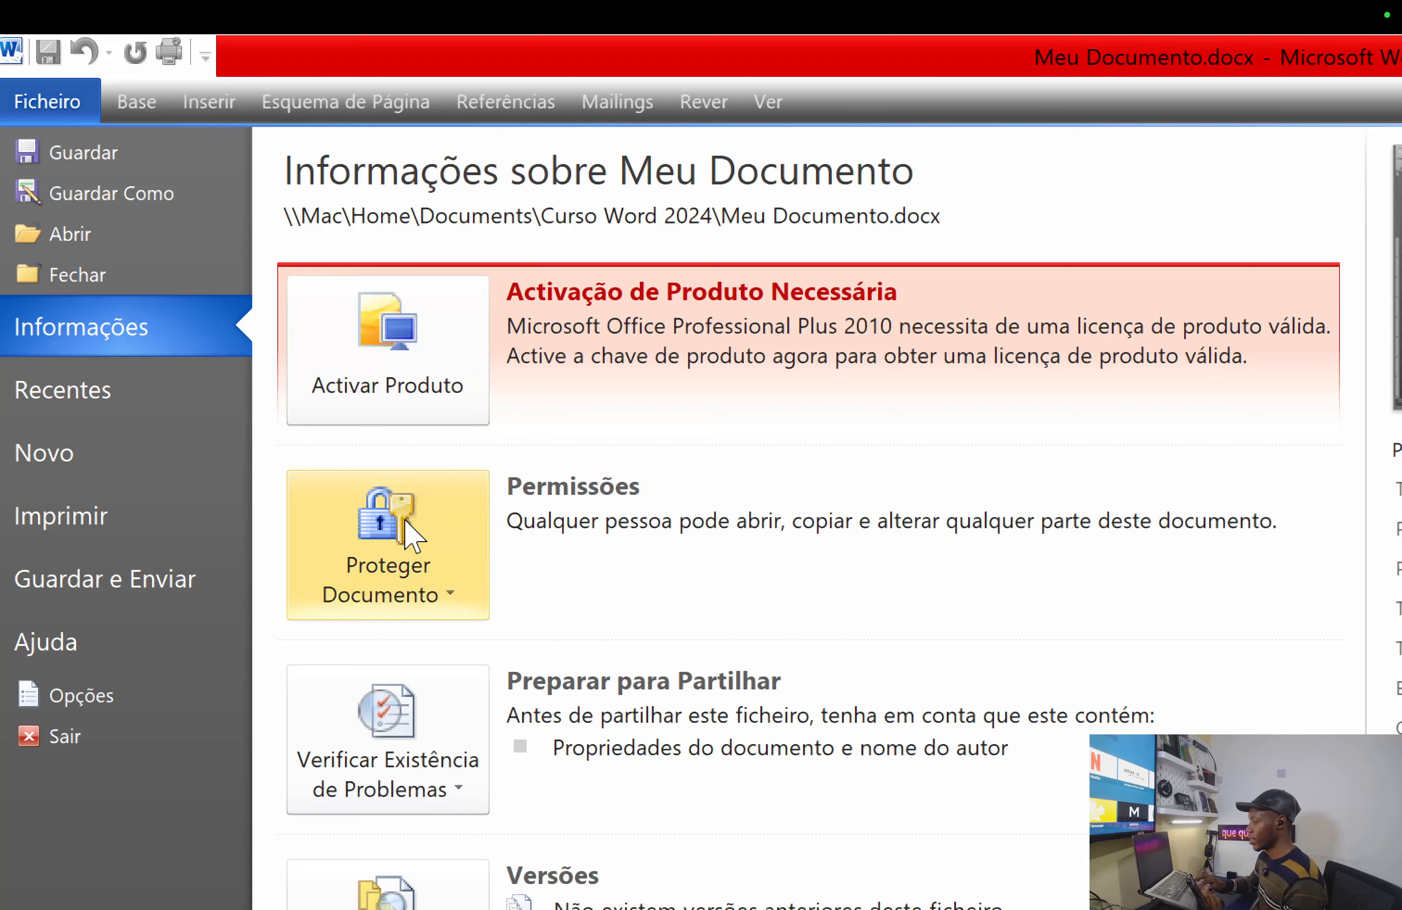
left_click(367, 553)
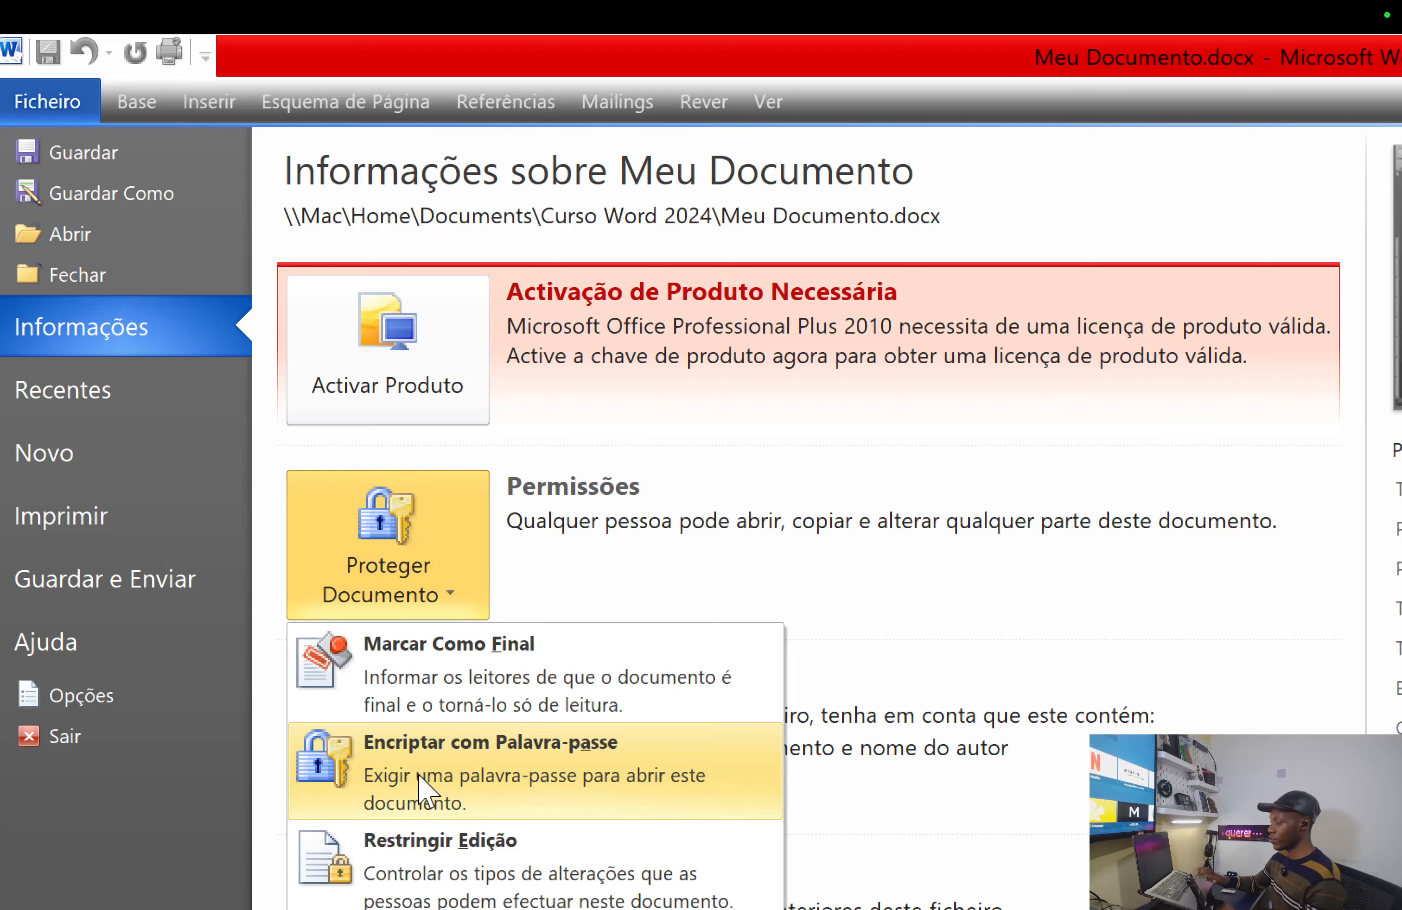
- Start encrypting the document with a password and enter the opening password
left_click(424, 791)
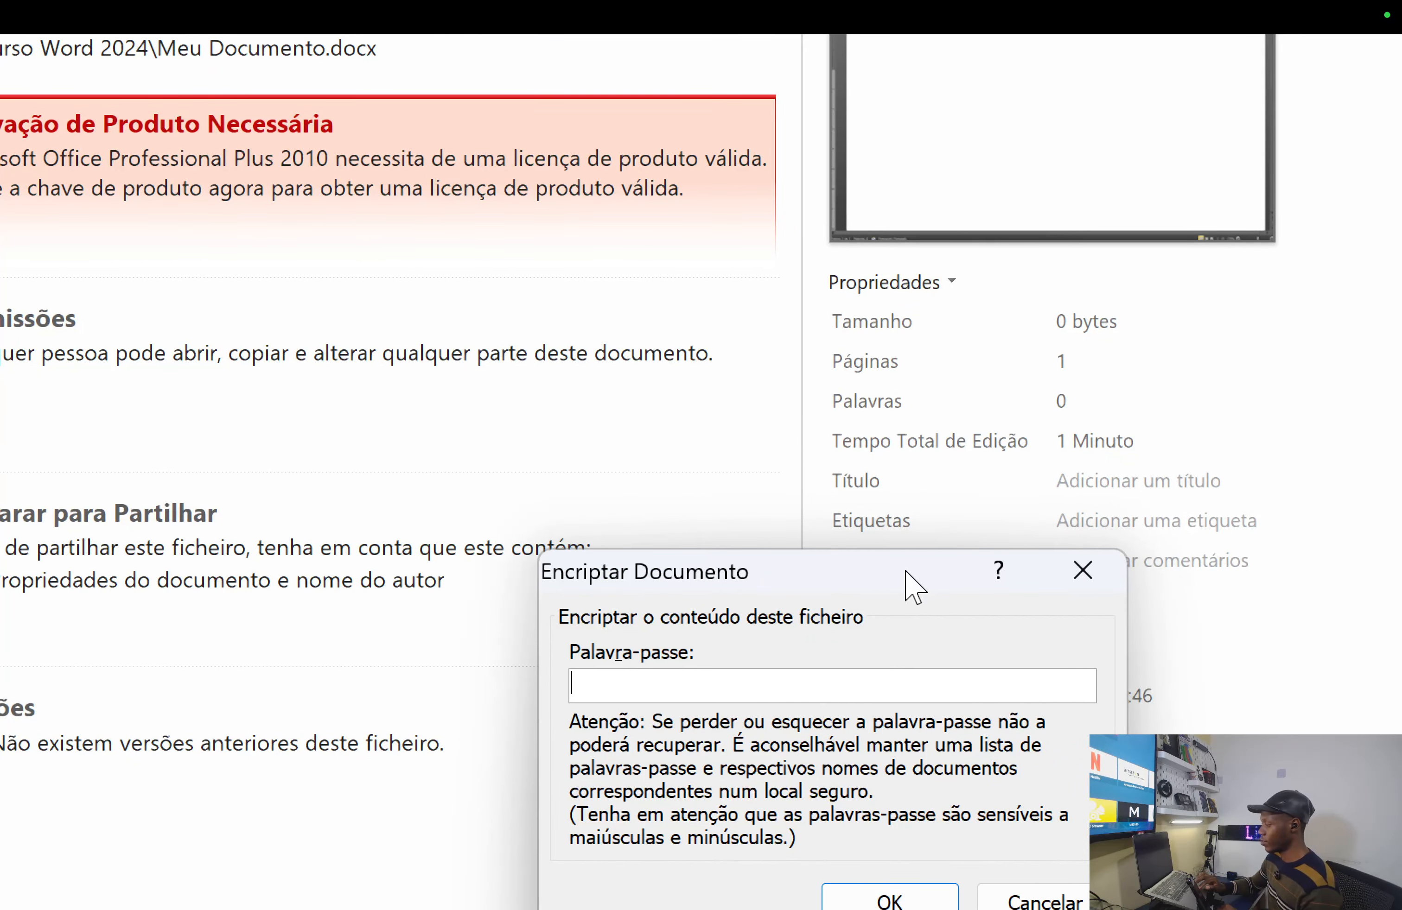
left_click_drag(914, 588, 690, 446)
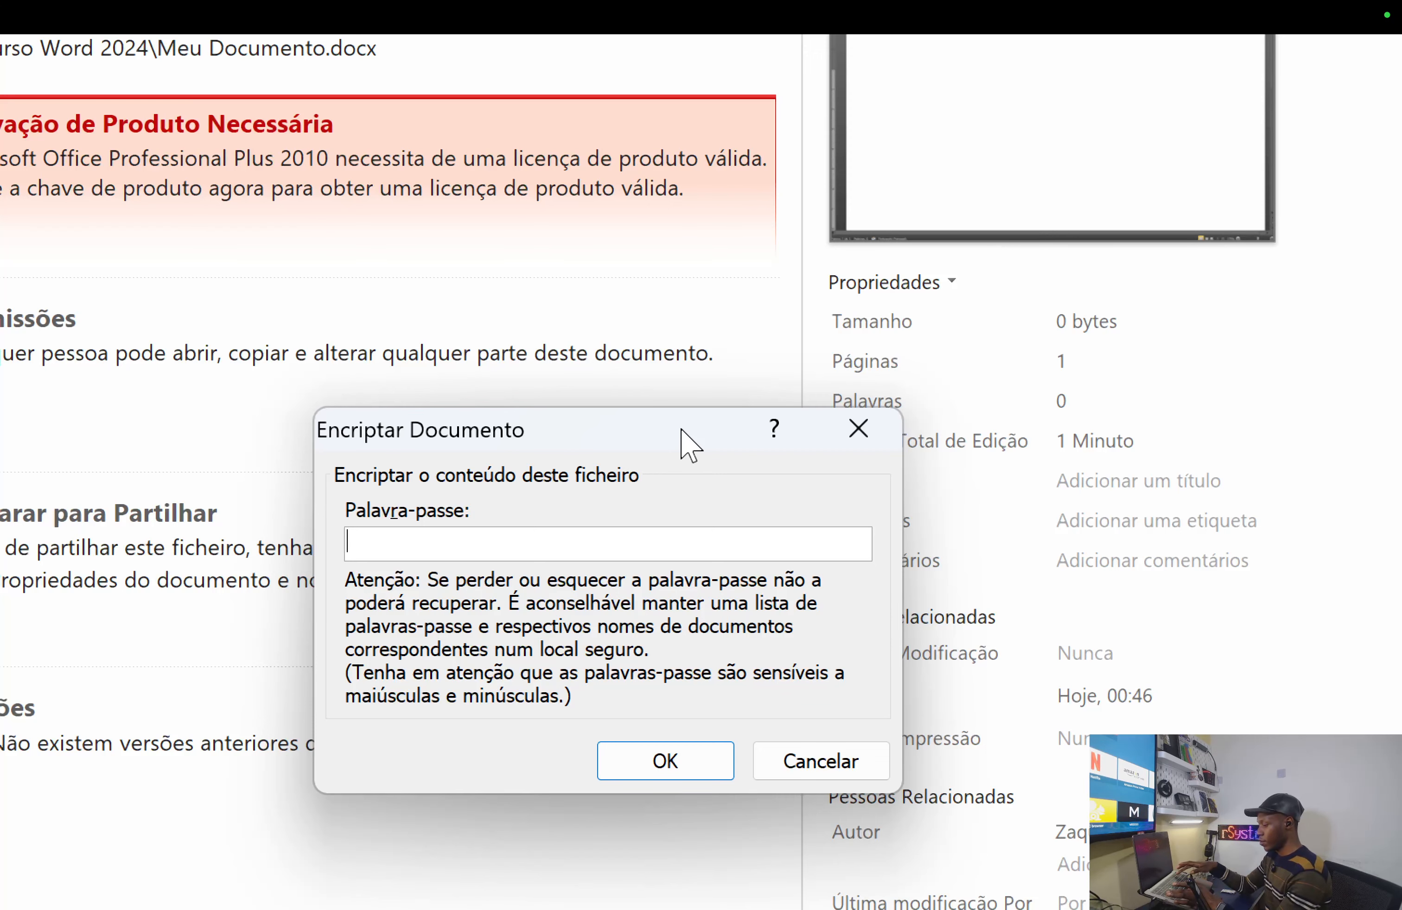
type("1234")
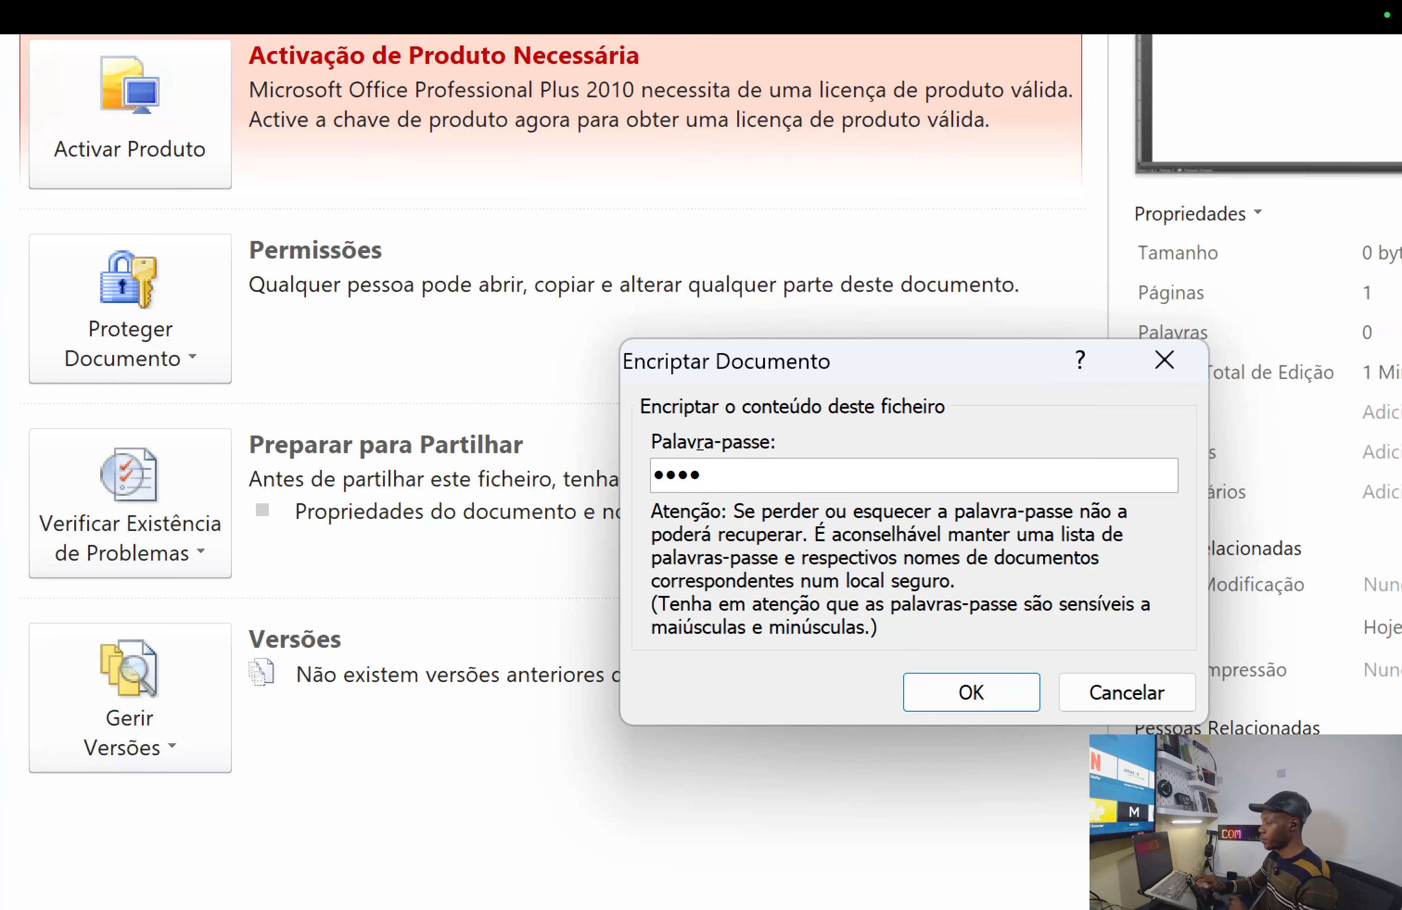
left_click(990, 696)
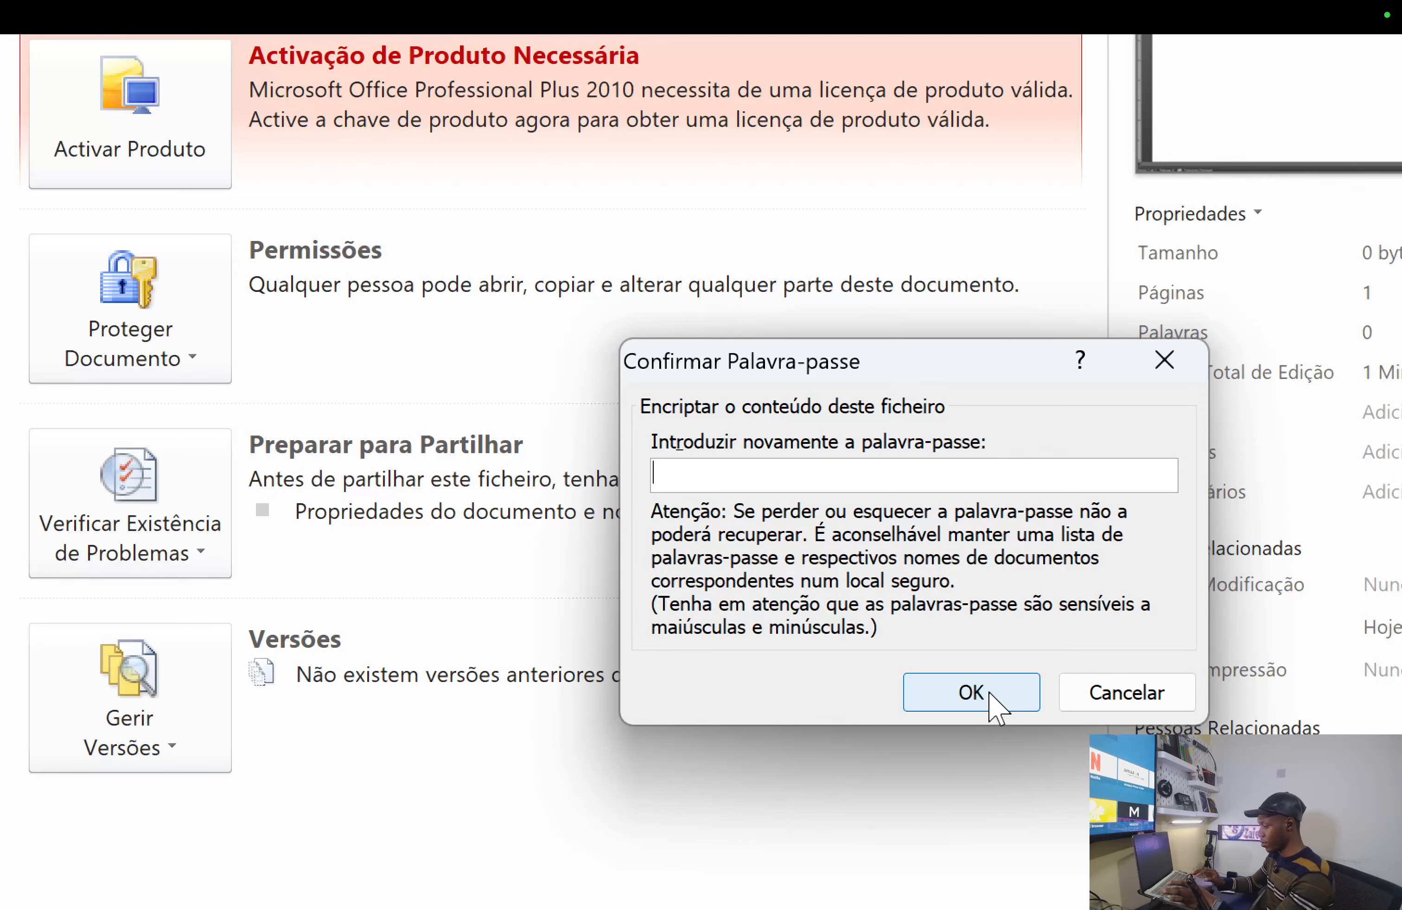
- Re-enter the password until it matches, confirming the document's encryption
type("123")
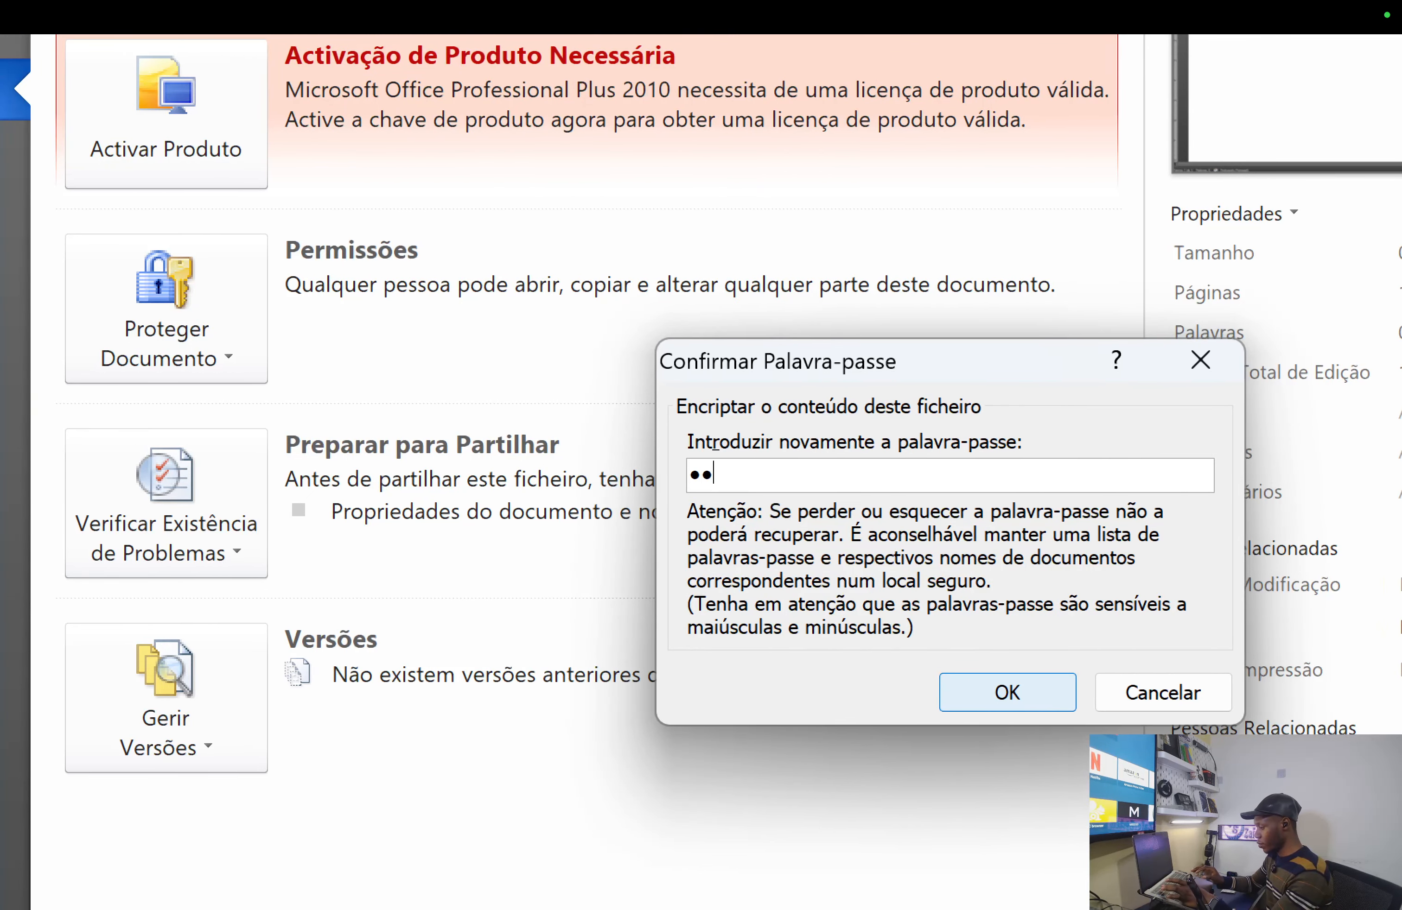
type("4")
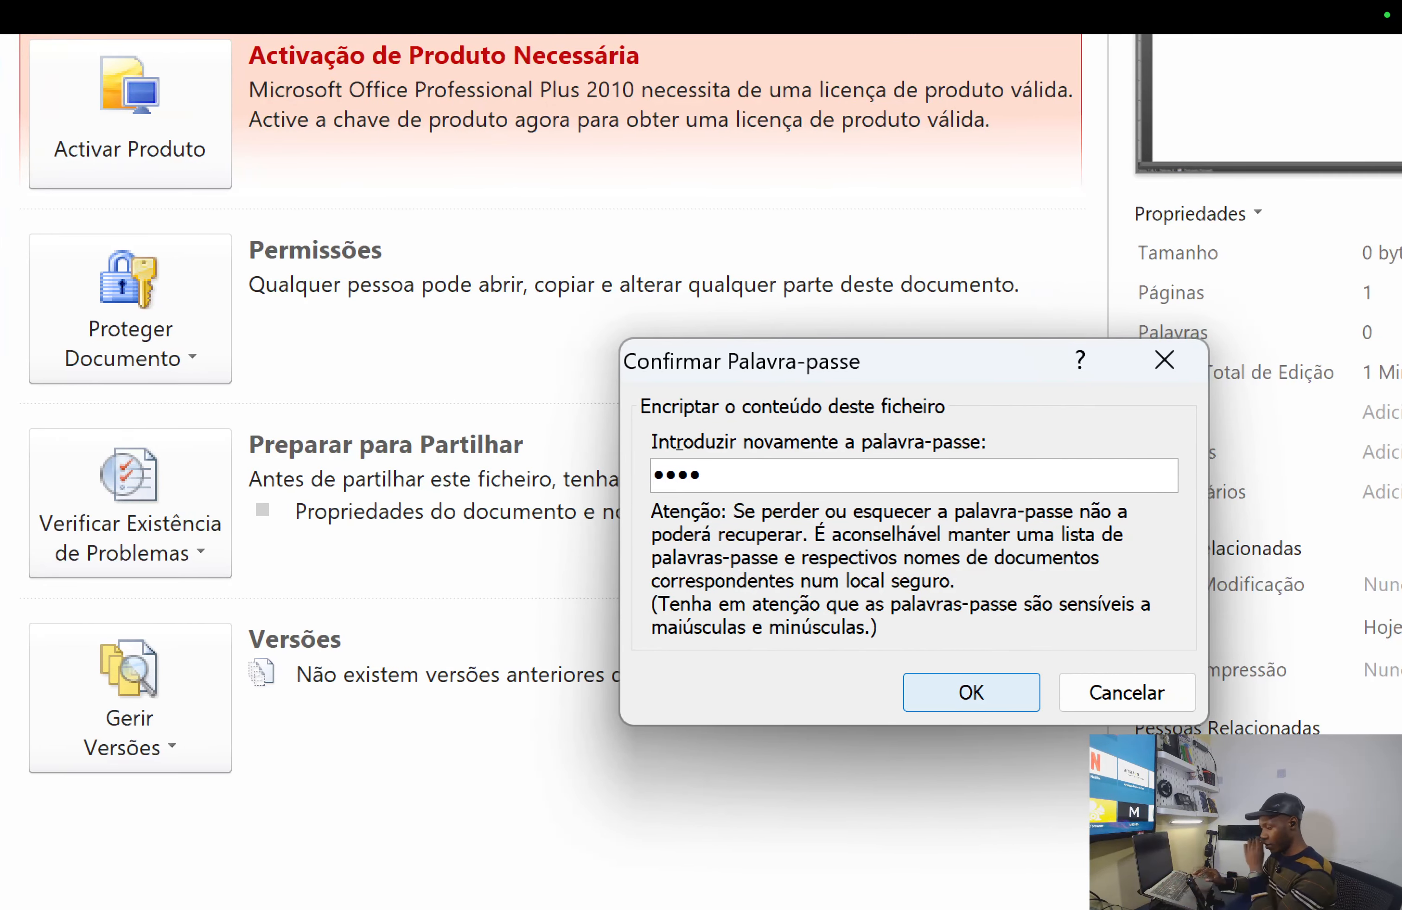
key("BackSpace")
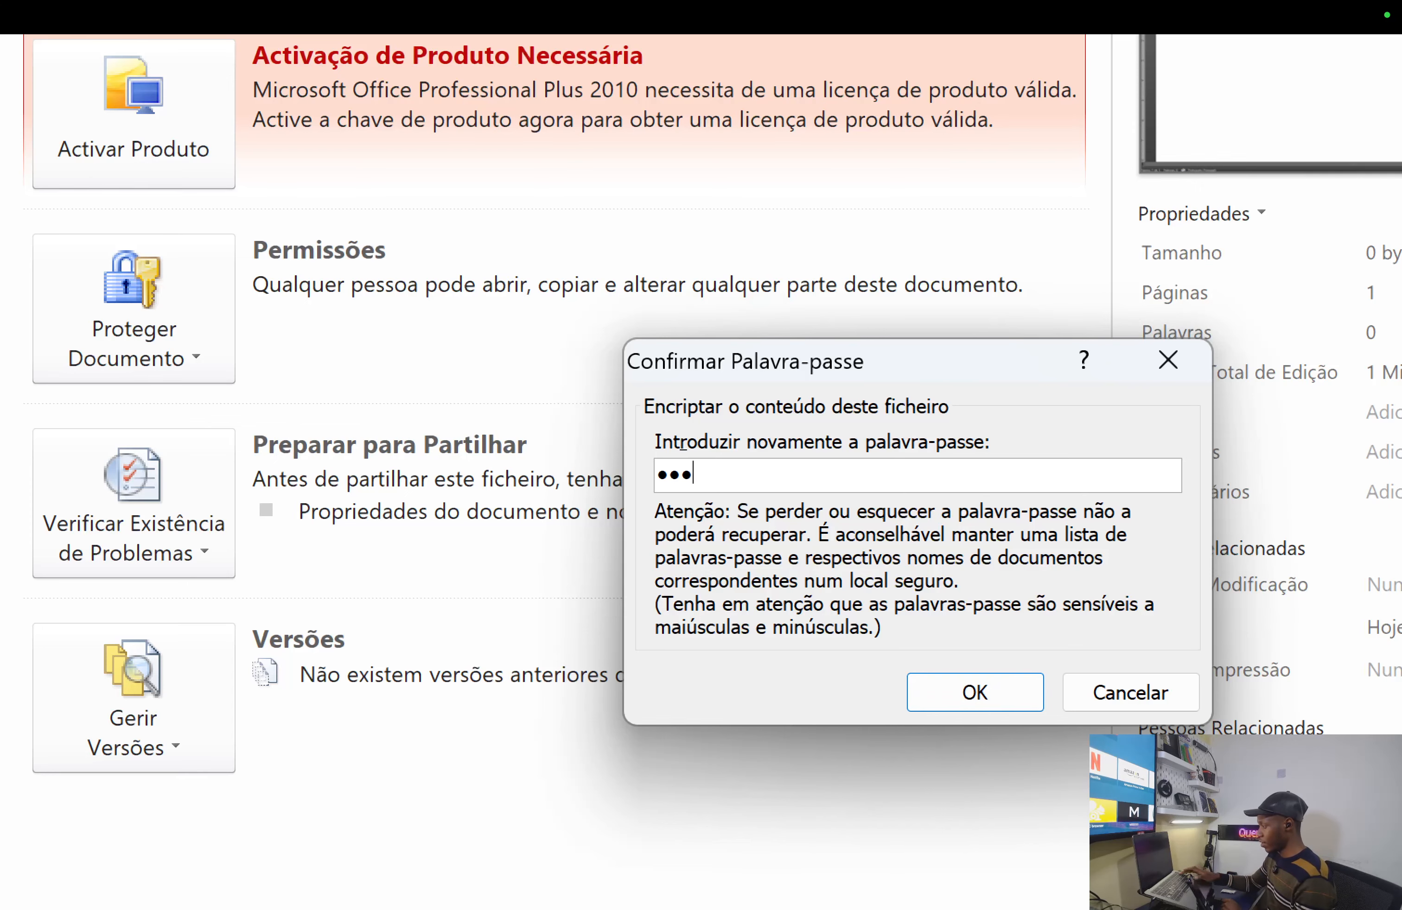
type("4")
left_click(950, 698)
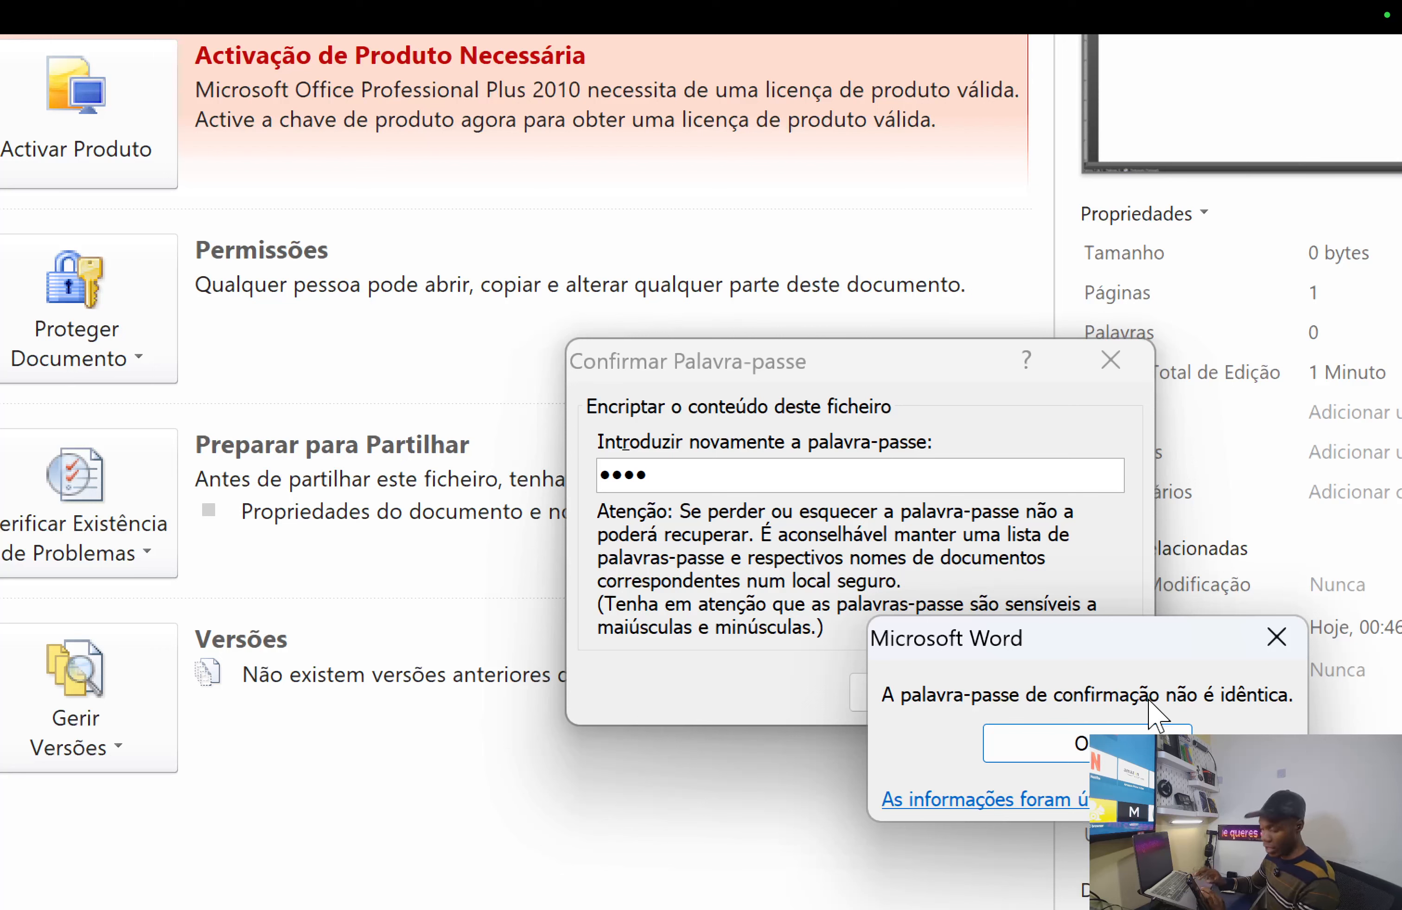
left_click(1080, 757)
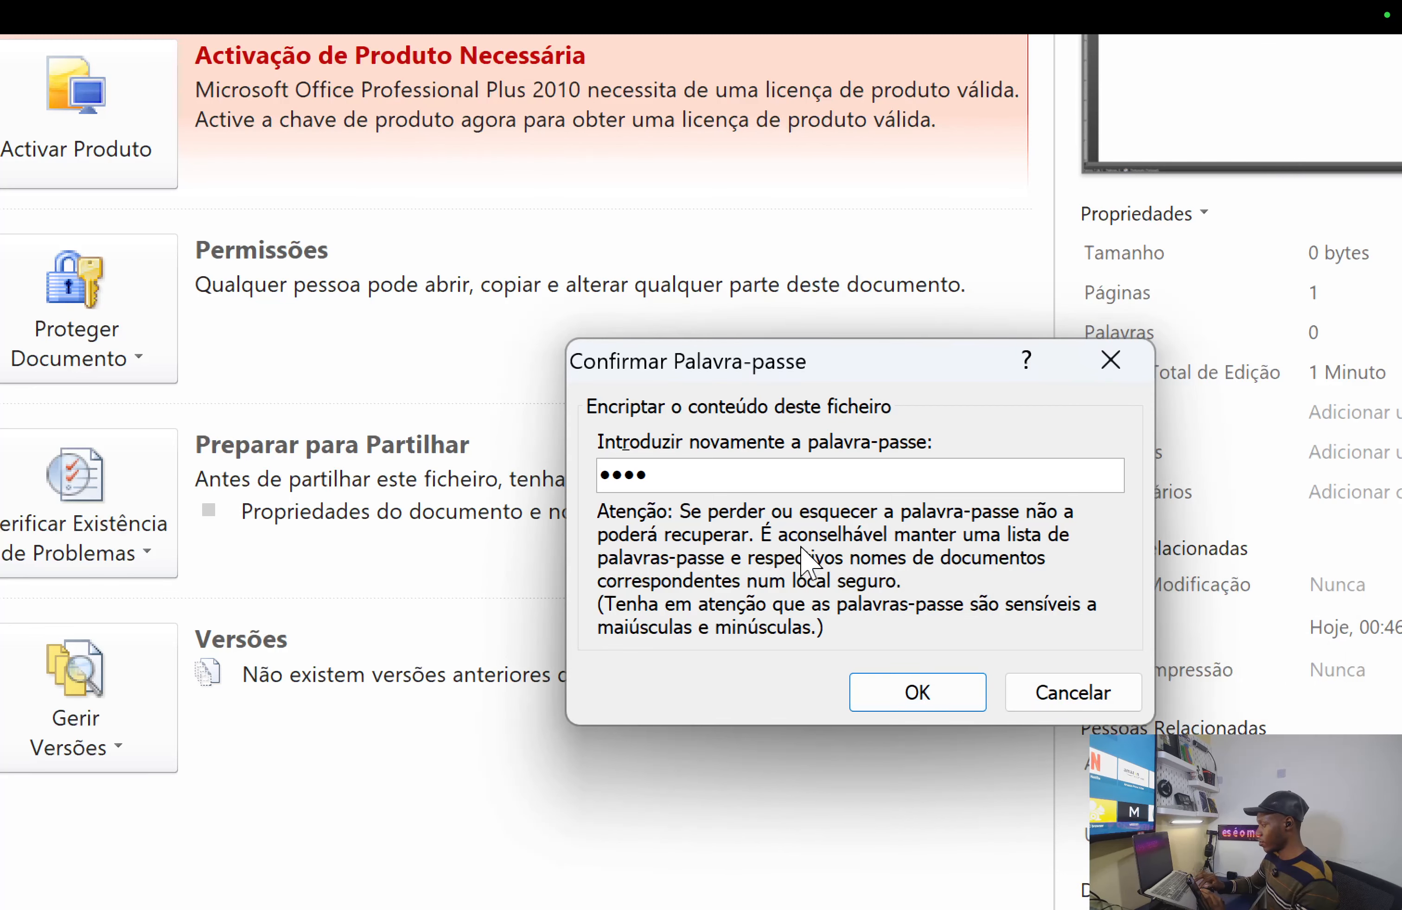
left_click_drag(691, 475, 611, 473)
key("BackSpace")
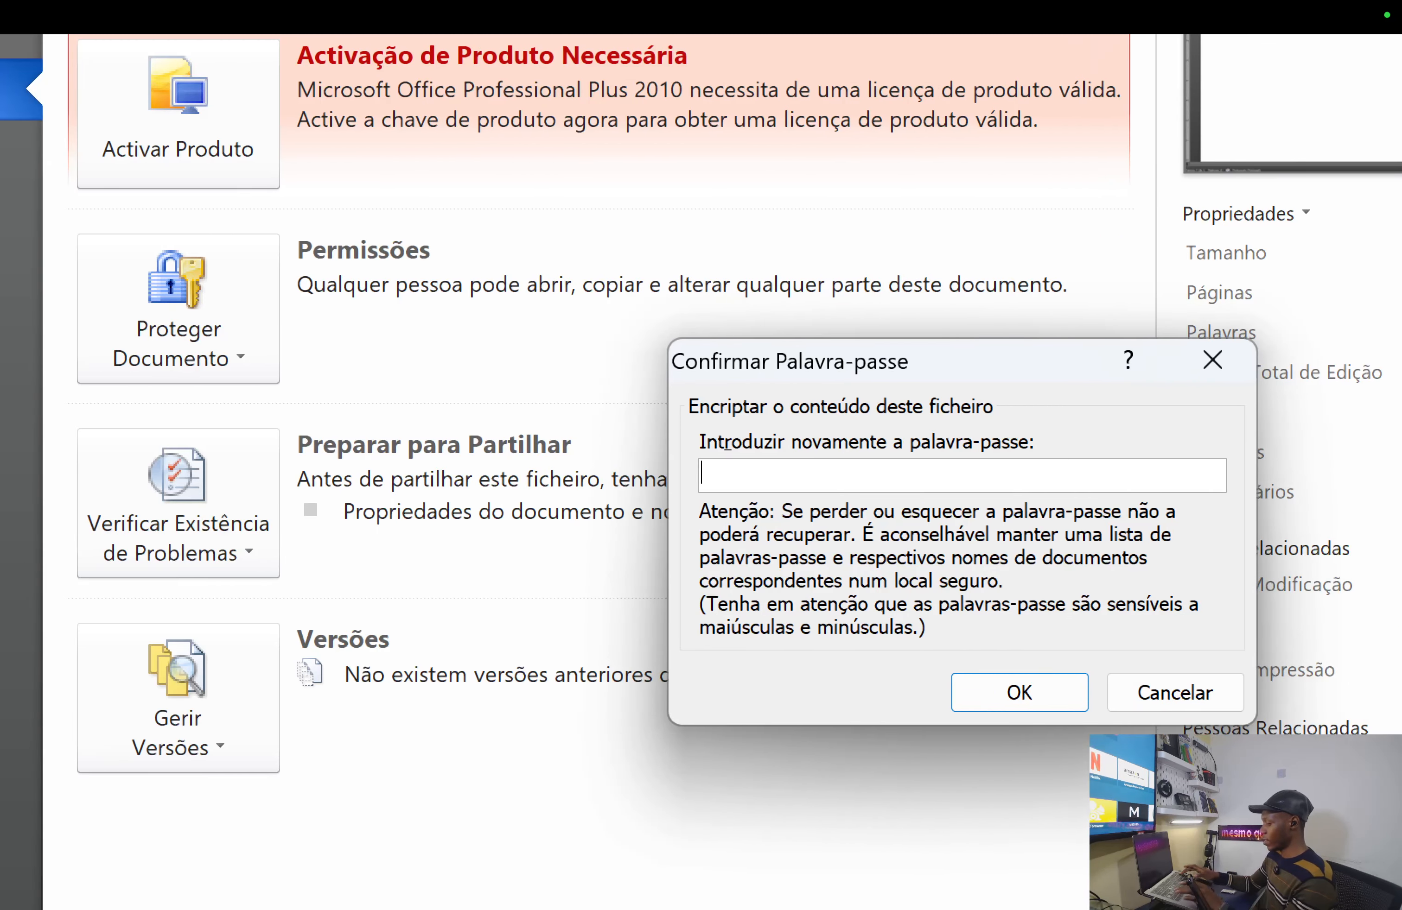
type("••••")
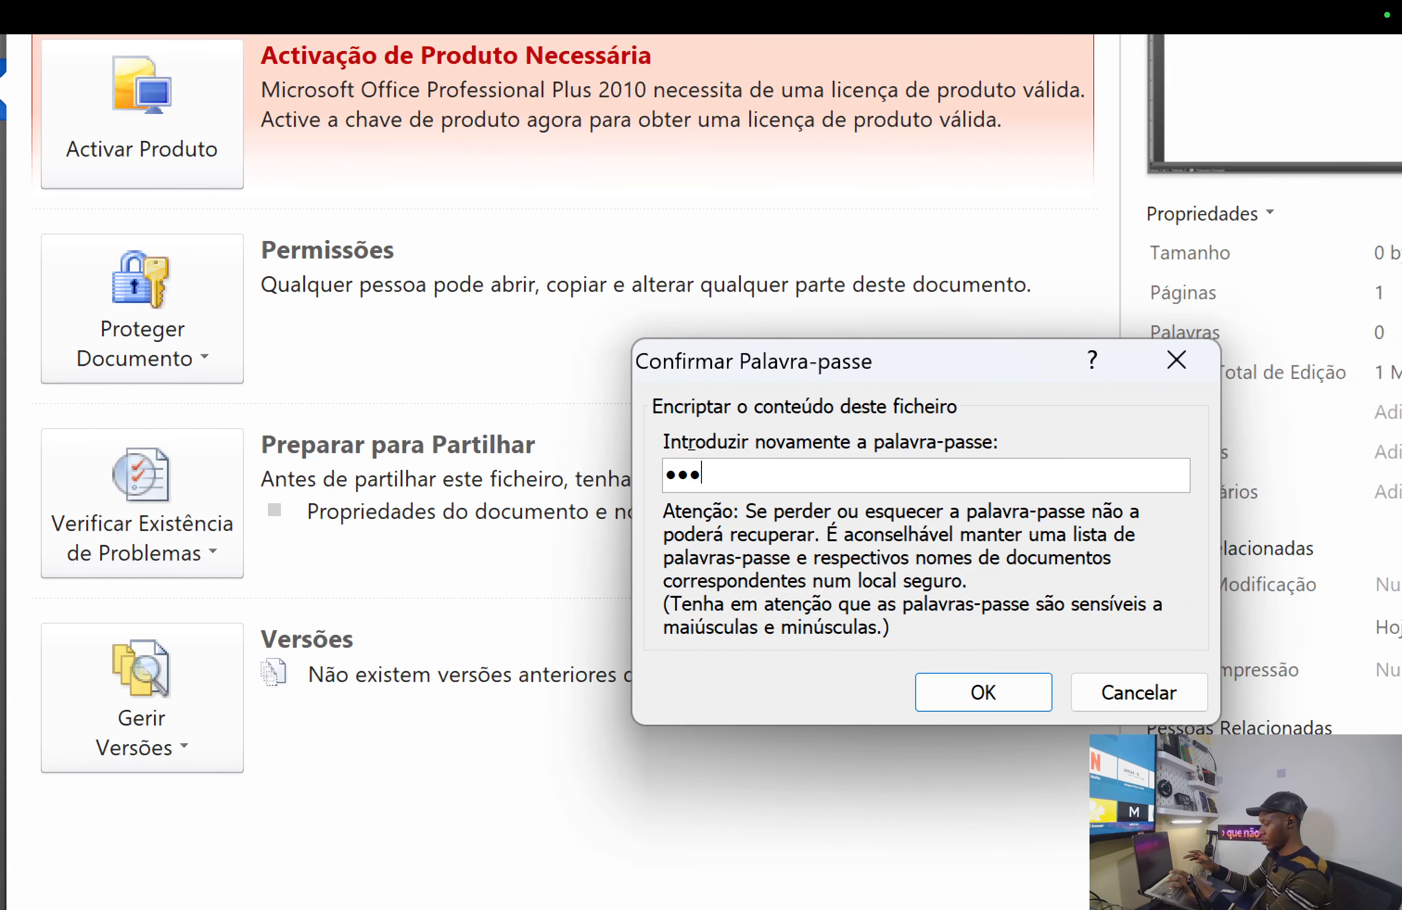
left_click(963, 695)
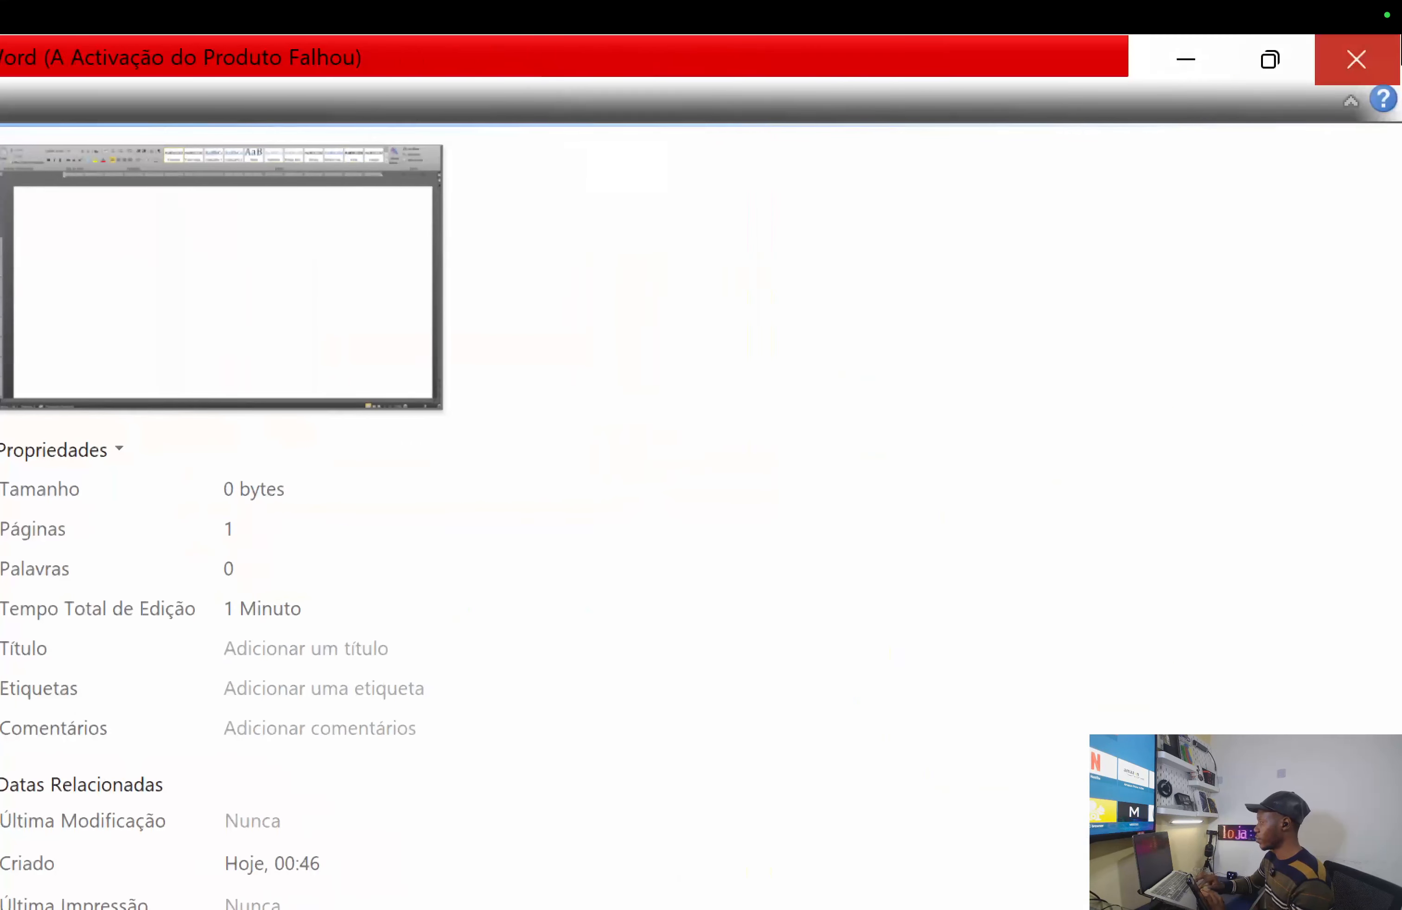
- Close Word and choose Guardar to save the changes to Meu Documento.docx
left_click(1376, 61)
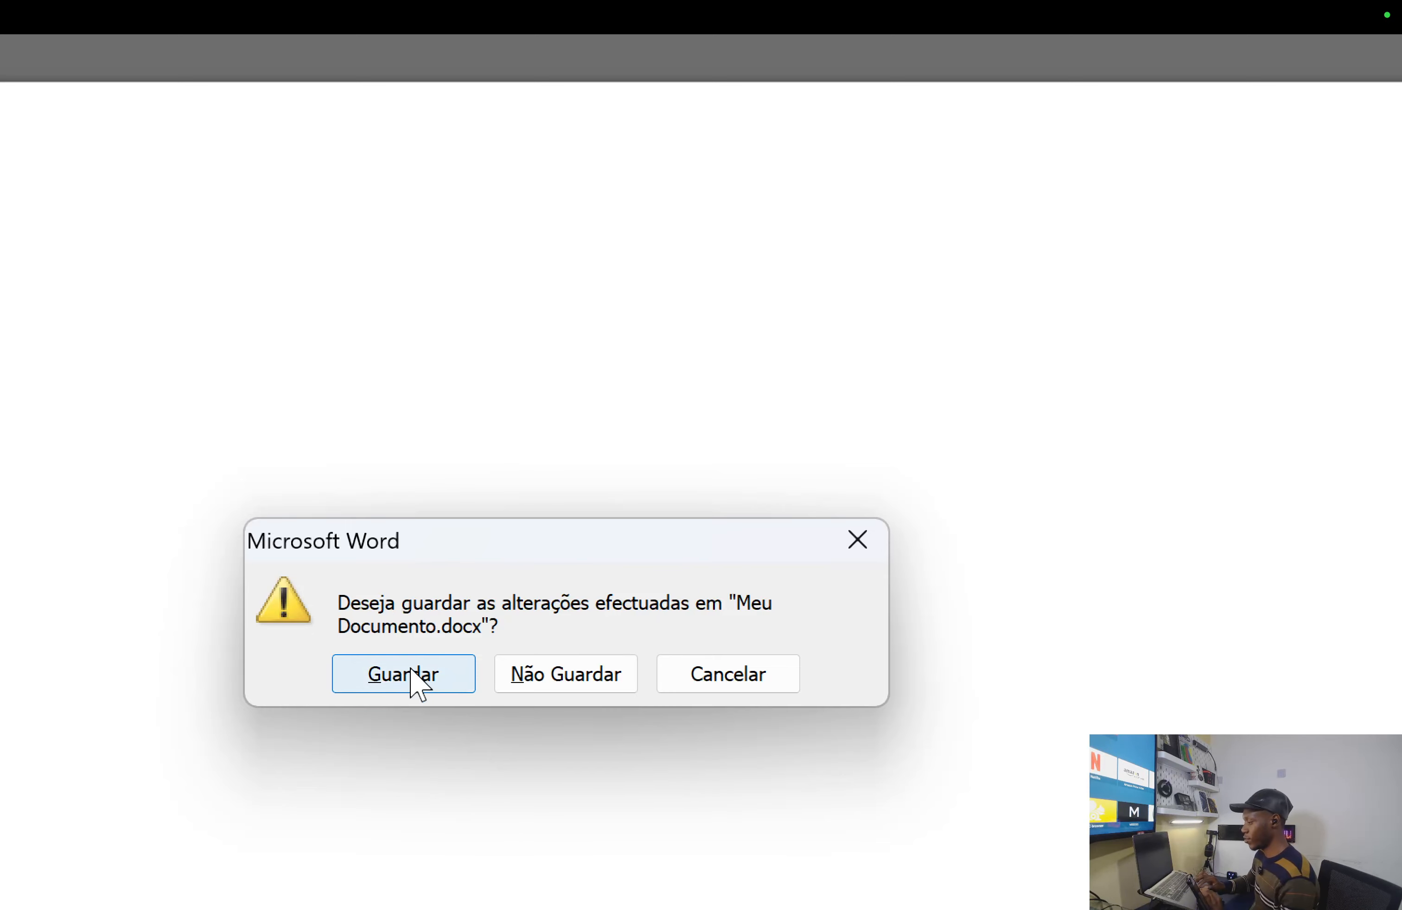
left_click(401, 679)
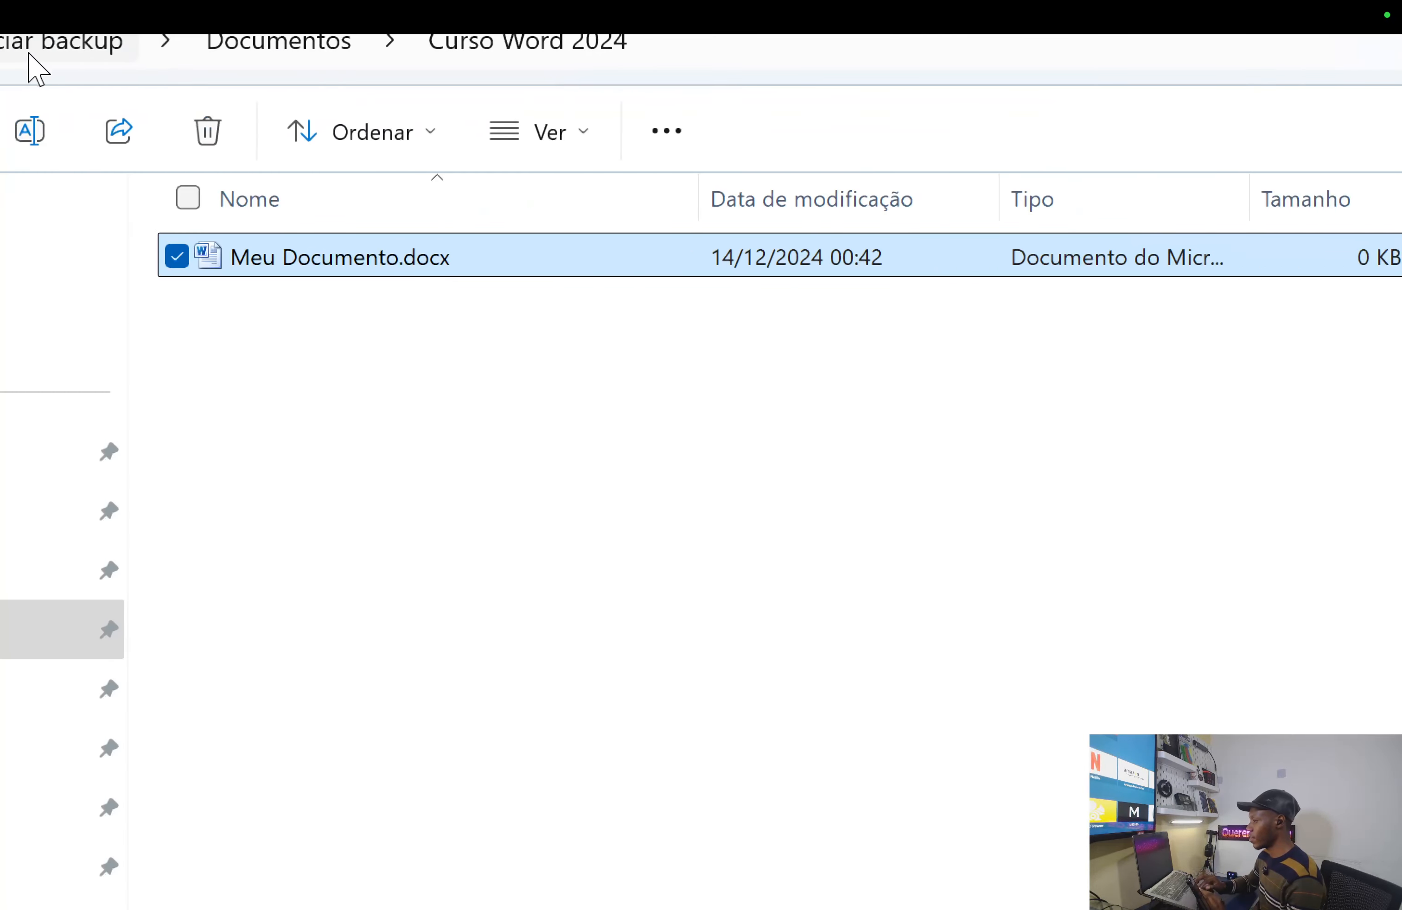
- Try opening Meu Documento.docx with a wrong password, then close Word after the refusal
double_click(632, 260)
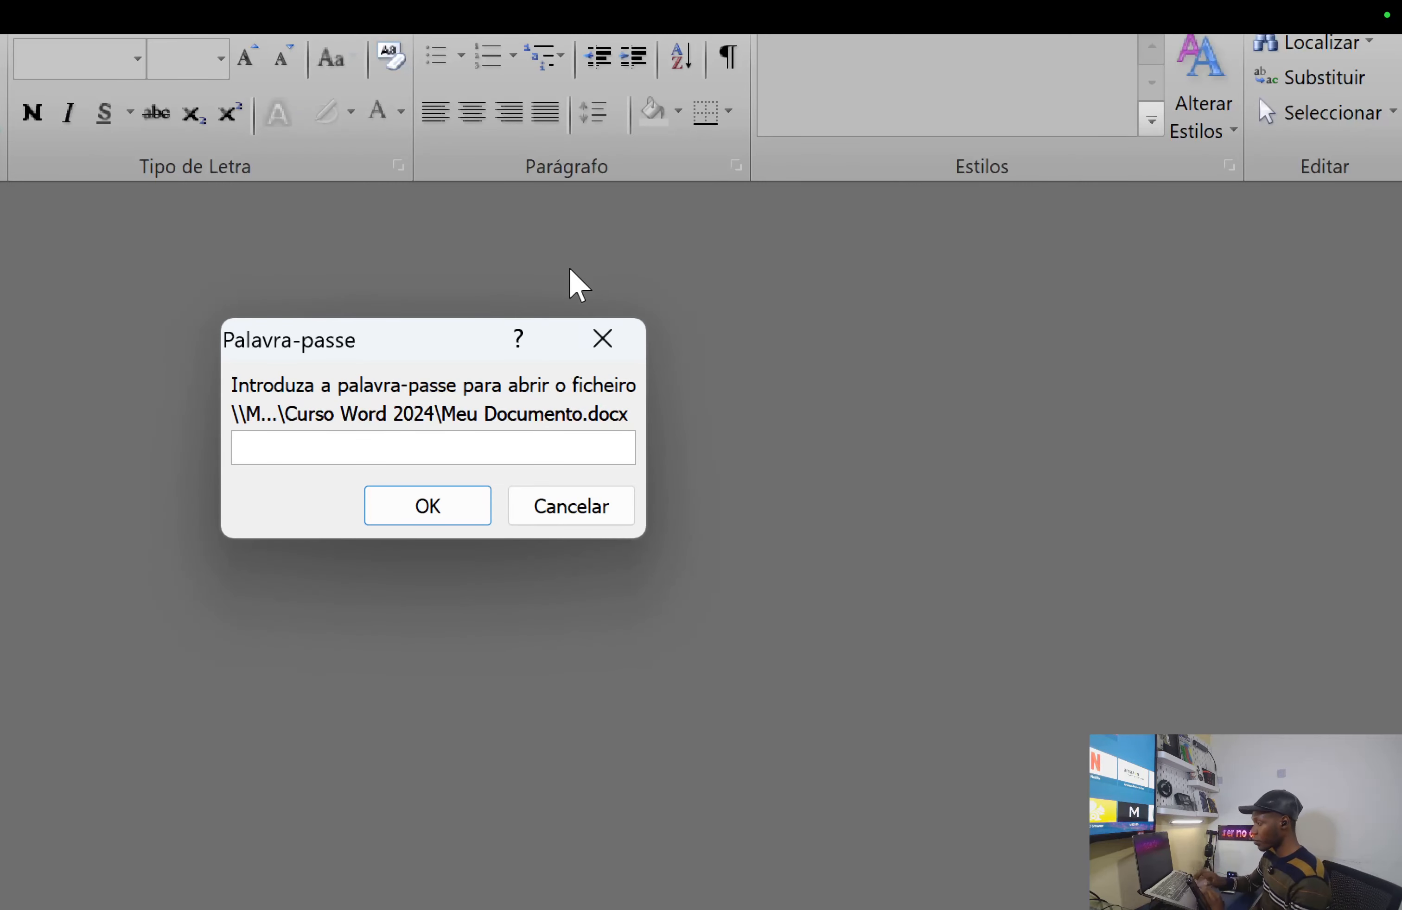
type("•••••")
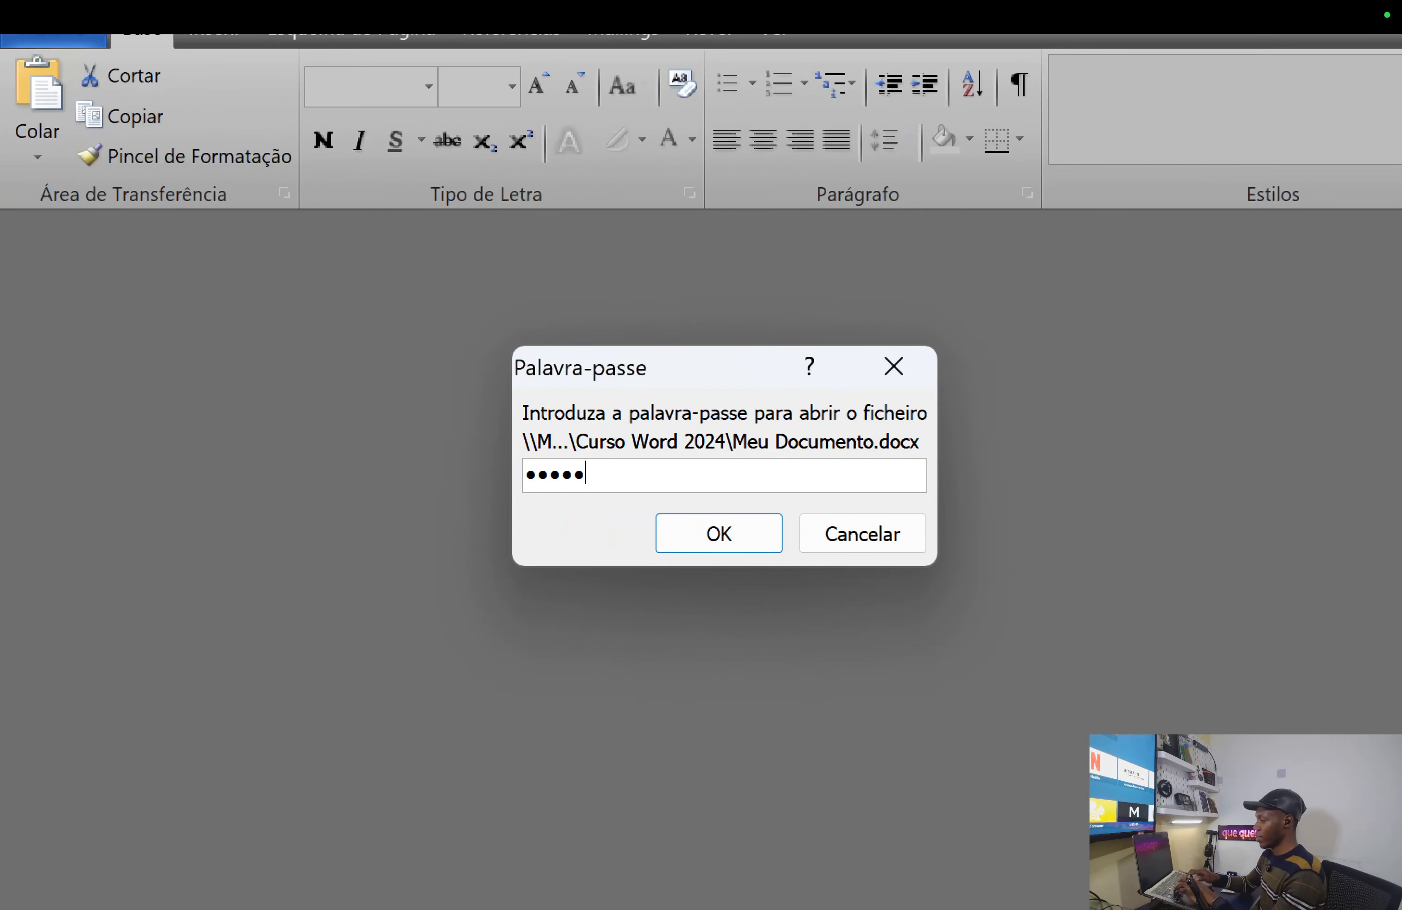
left_click(746, 541)
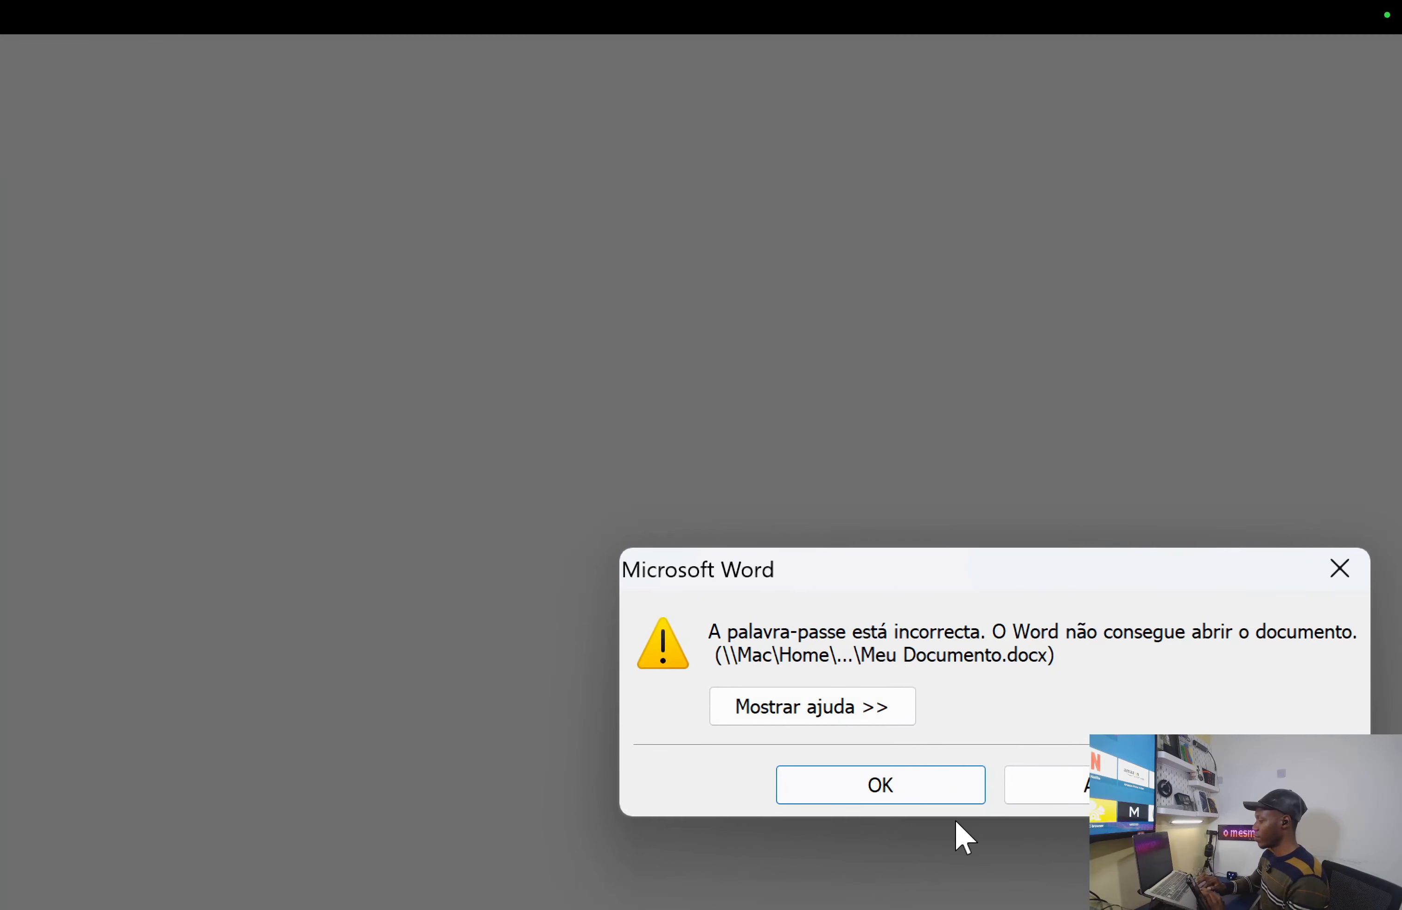
left_click(951, 791)
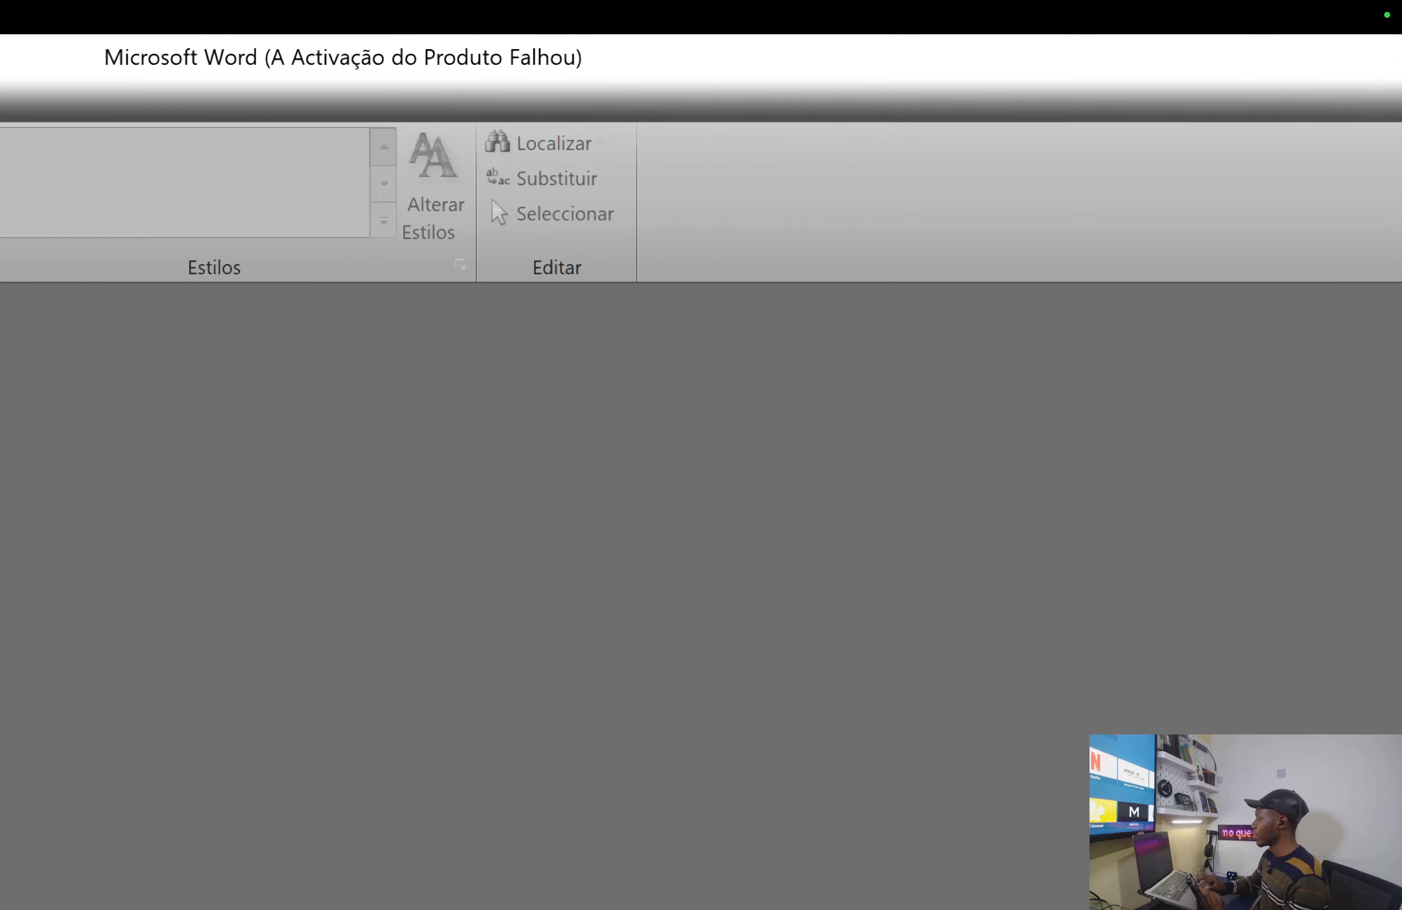
left_click(1386, 59)
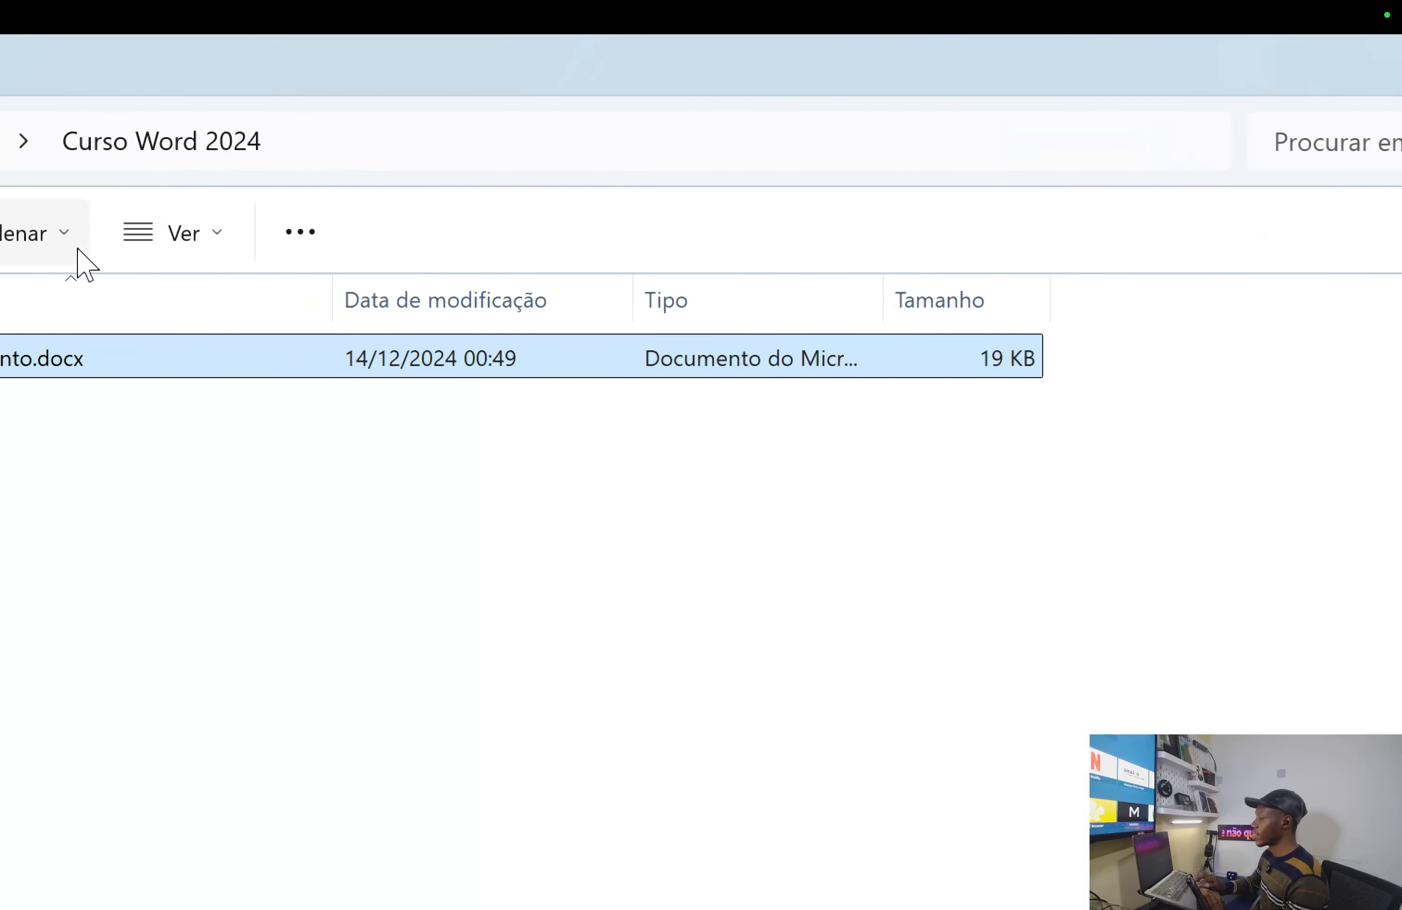
- Reopen Meu Documento.docx from Explorer using the correct password
double_click(326, 358)
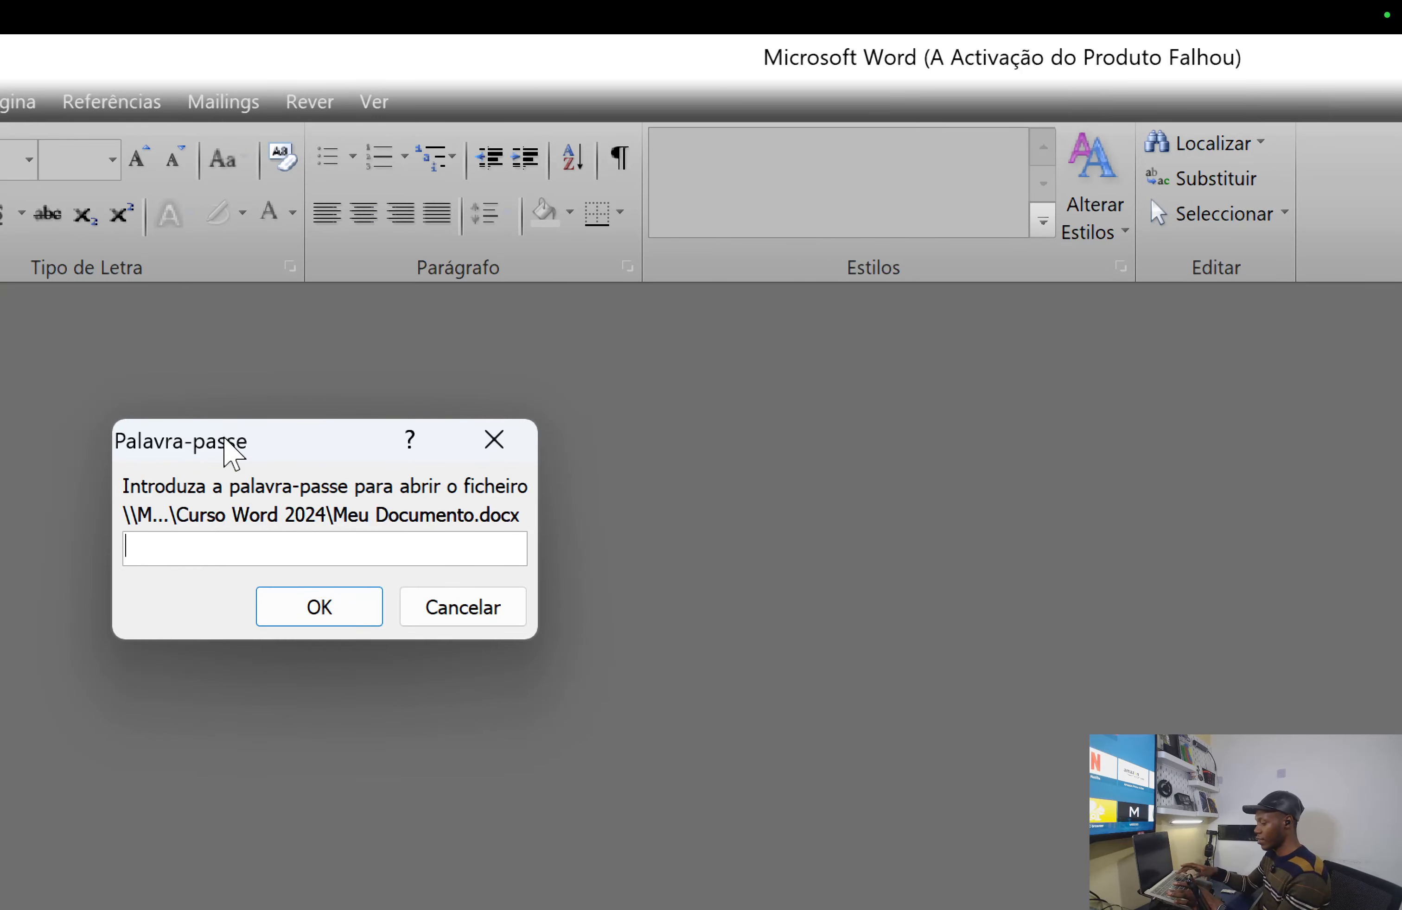
type("••••")
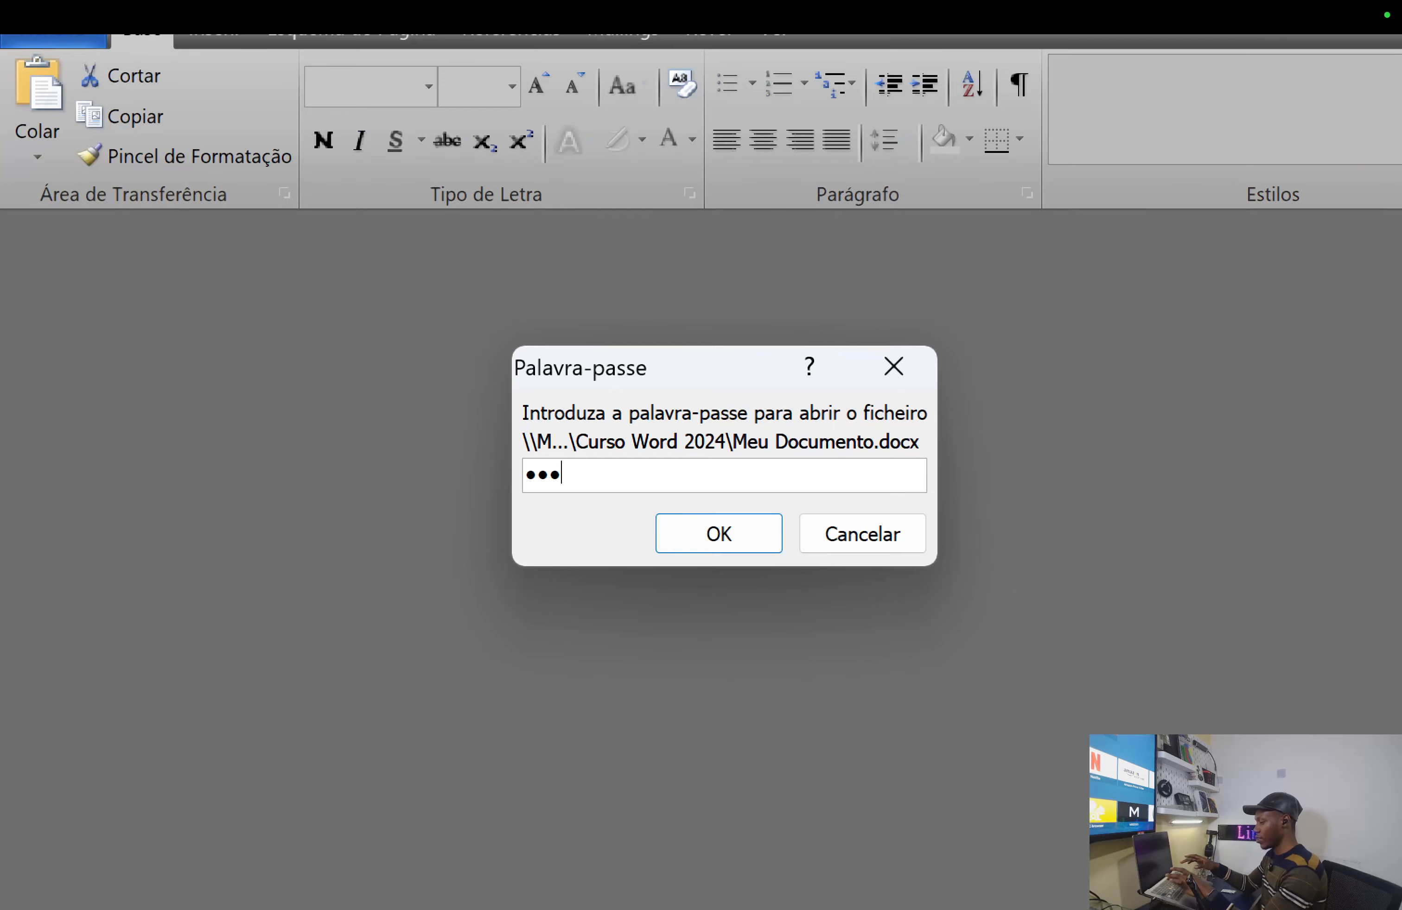
left_click(730, 539)
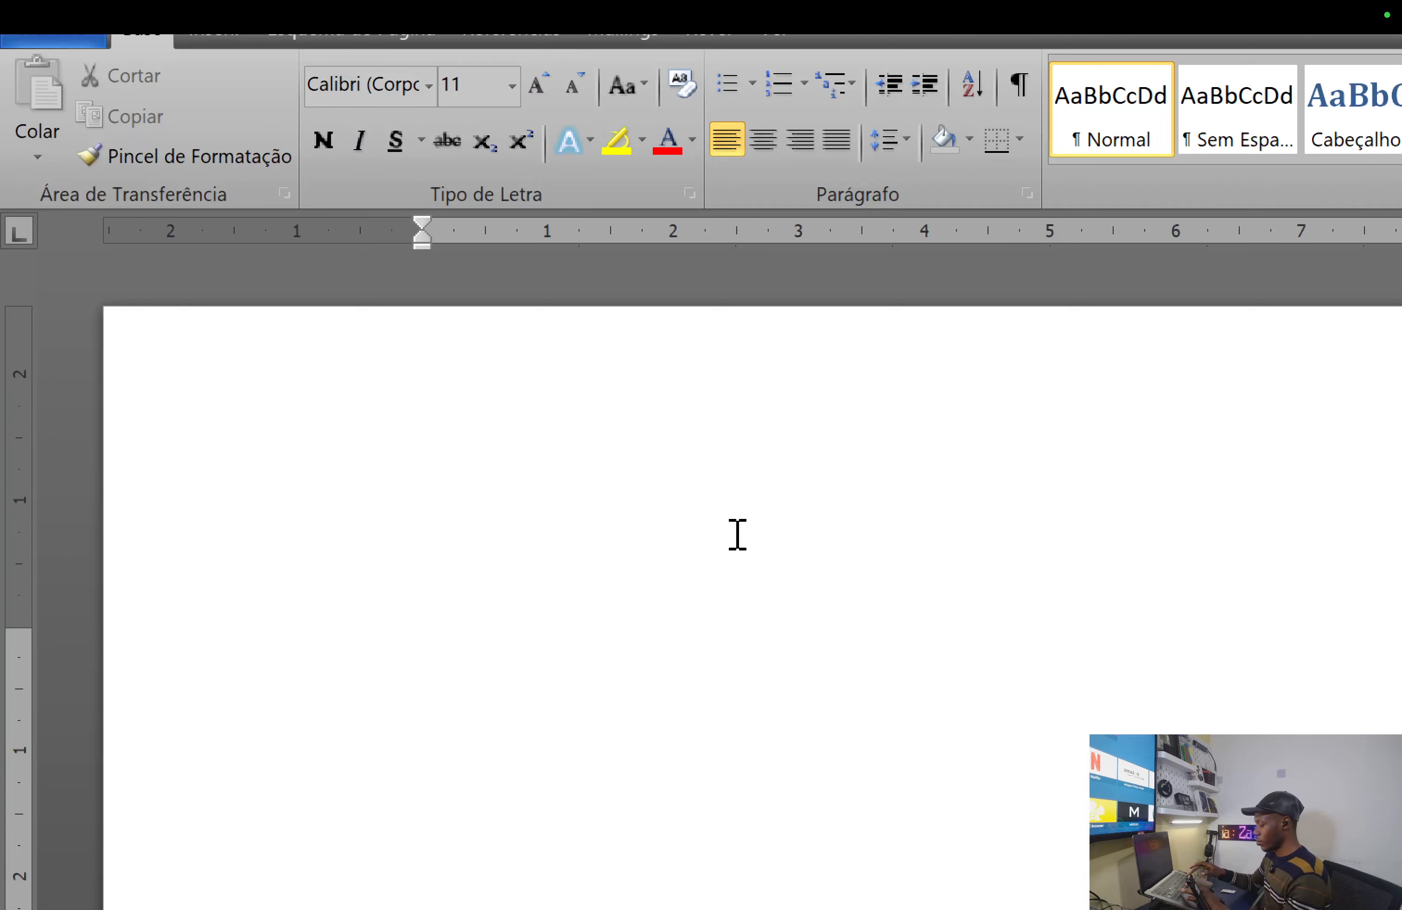
- Reset screen magnification and bring up the Mission Control overview of desktop spaces
key("super+minus")
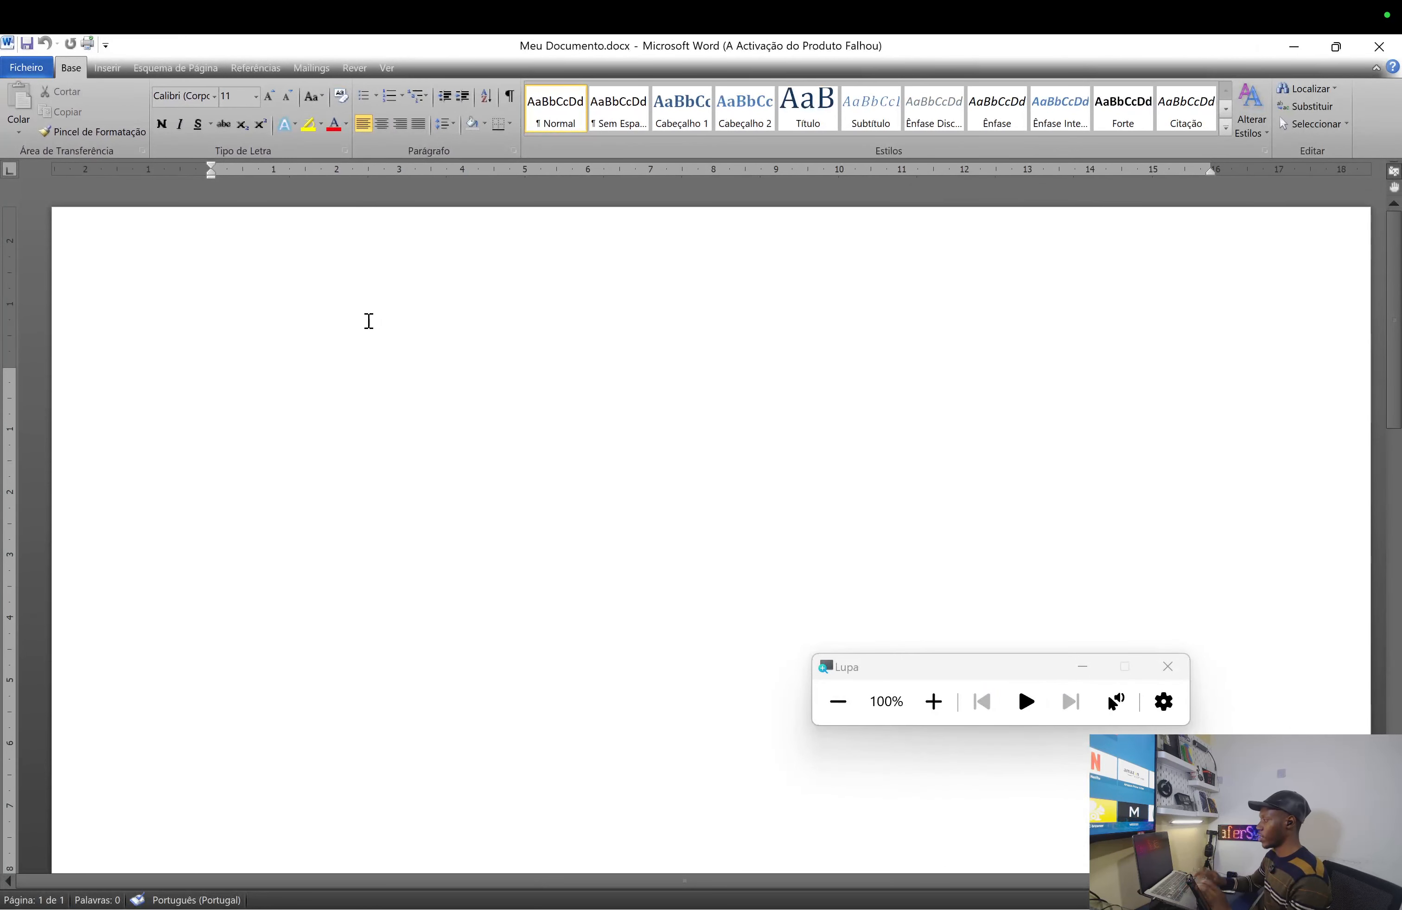
scroll(480, 342, "down", 4)
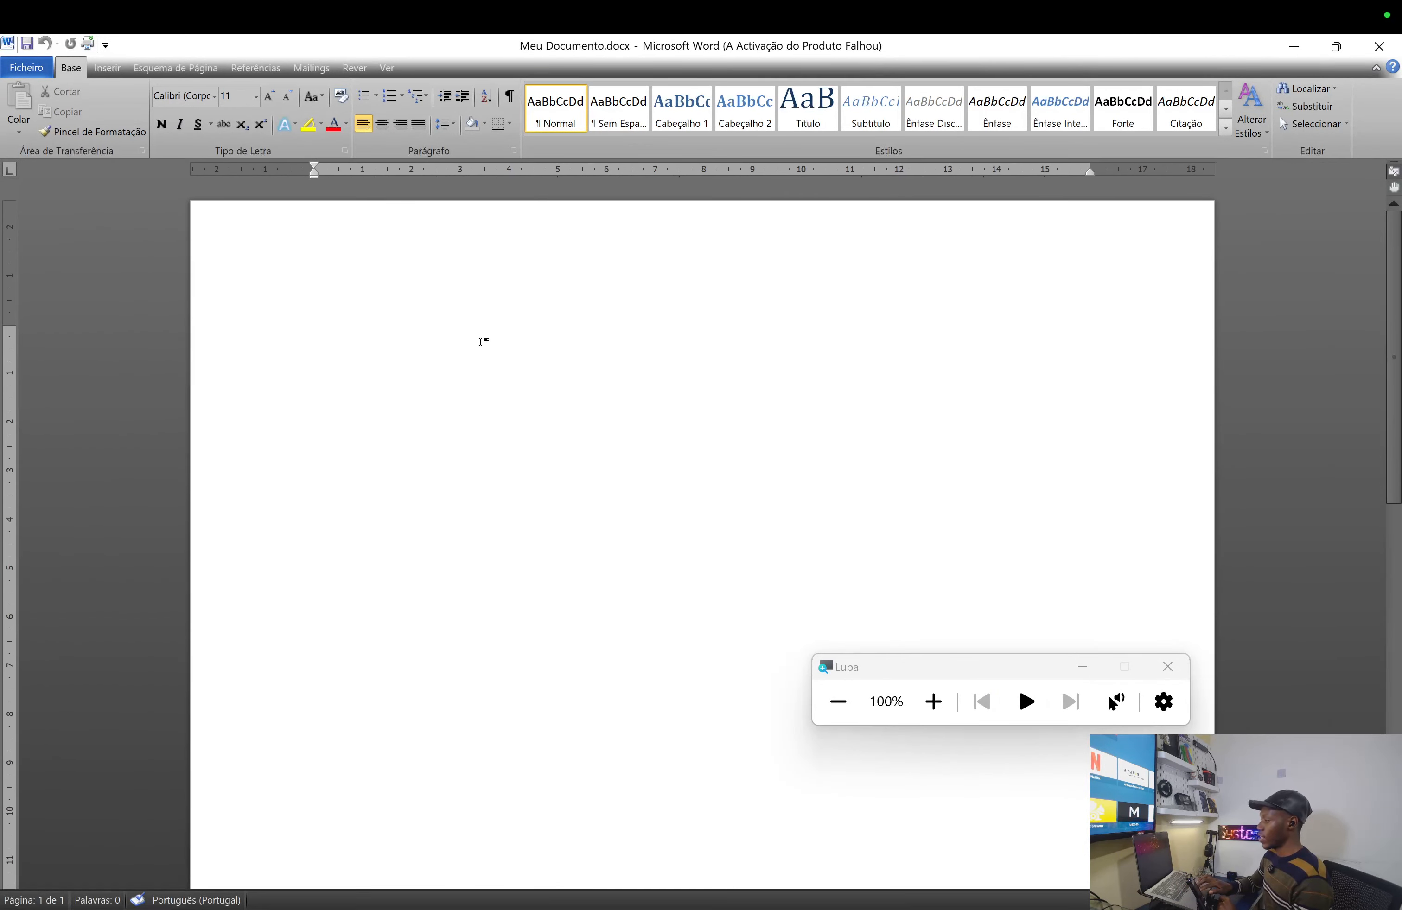
key("ctrl+Left")
key("ctrl+Up")
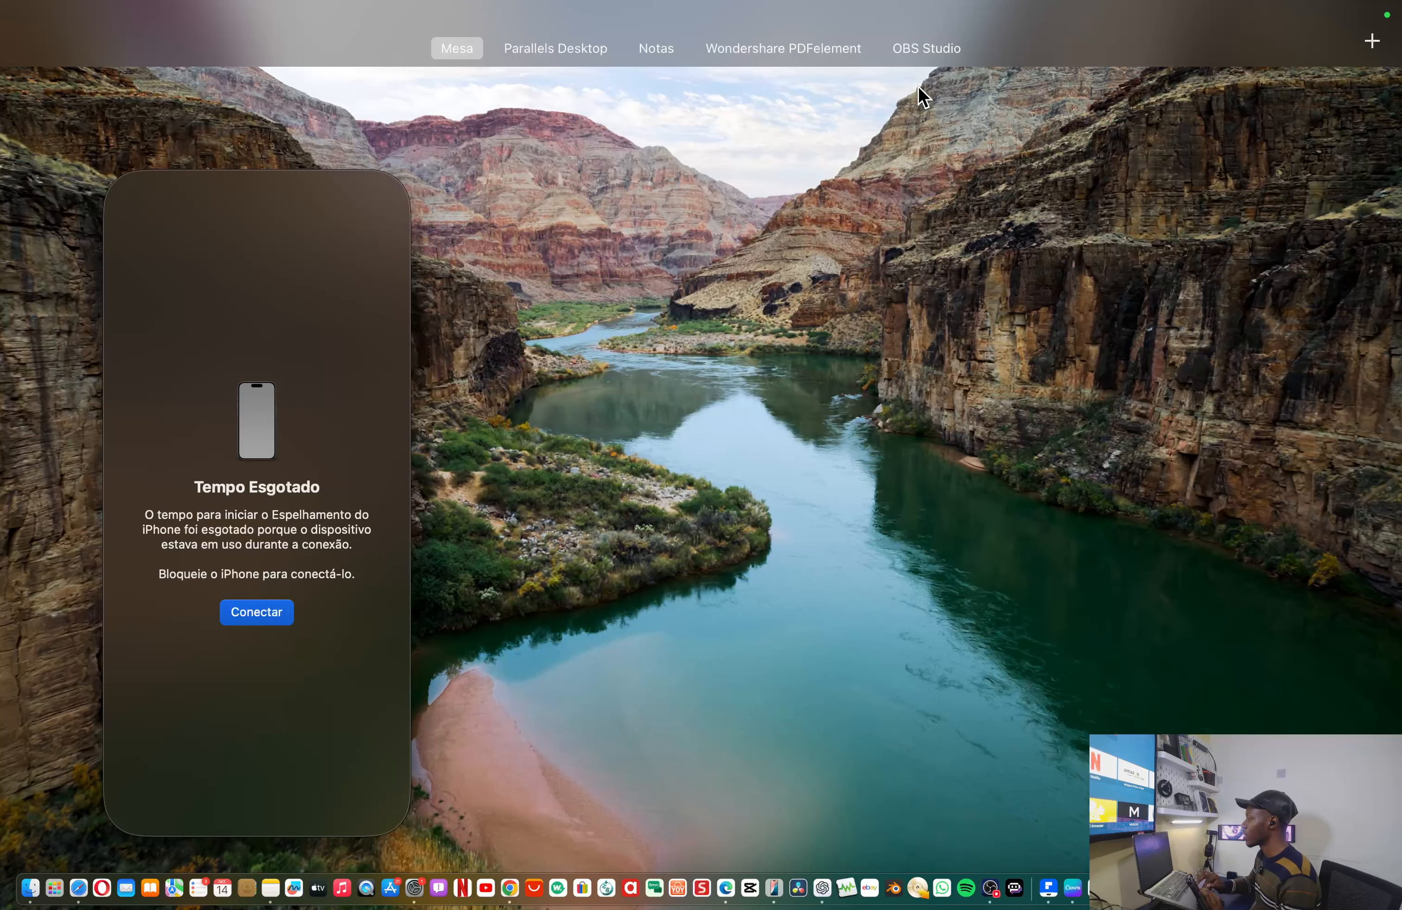
- In Notas, highlight the FORMATAR UM TEXTO section and the Estilos topic
left_click(663, 50)
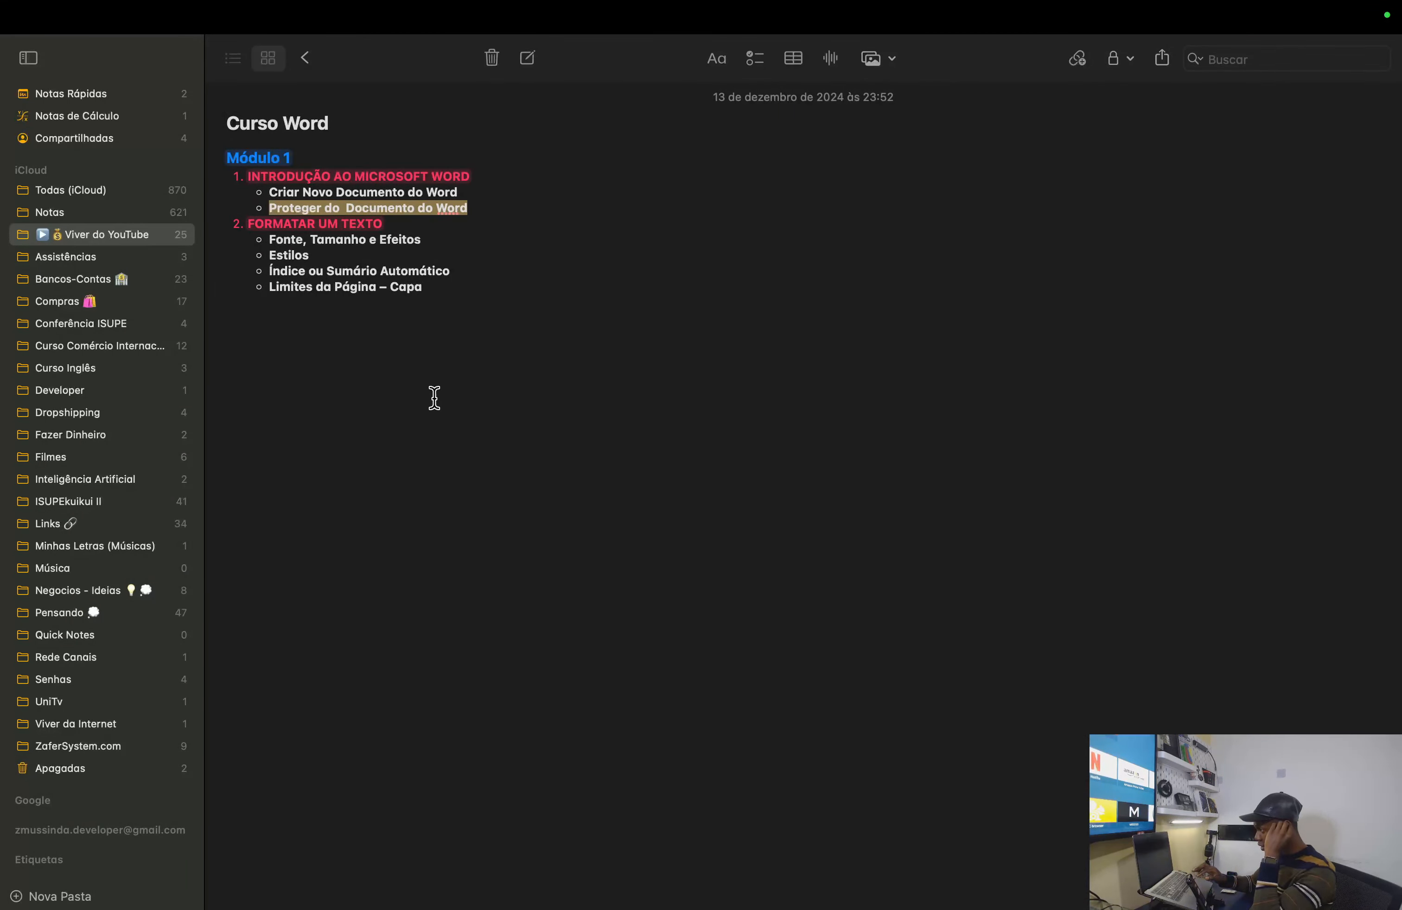
left_click_drag(247, 227, 387, 224)
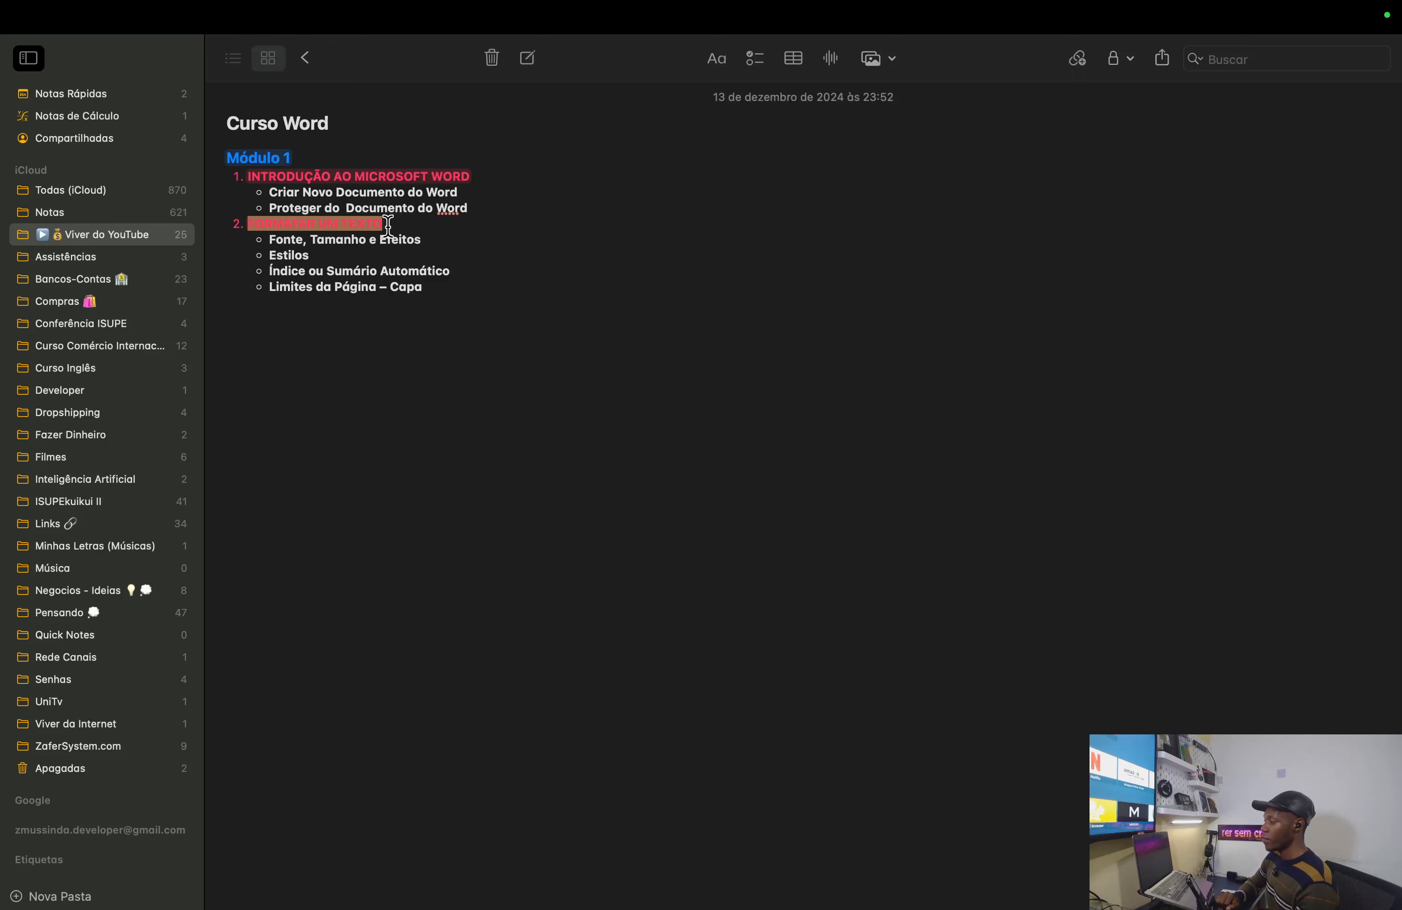
left_click(318, 254)
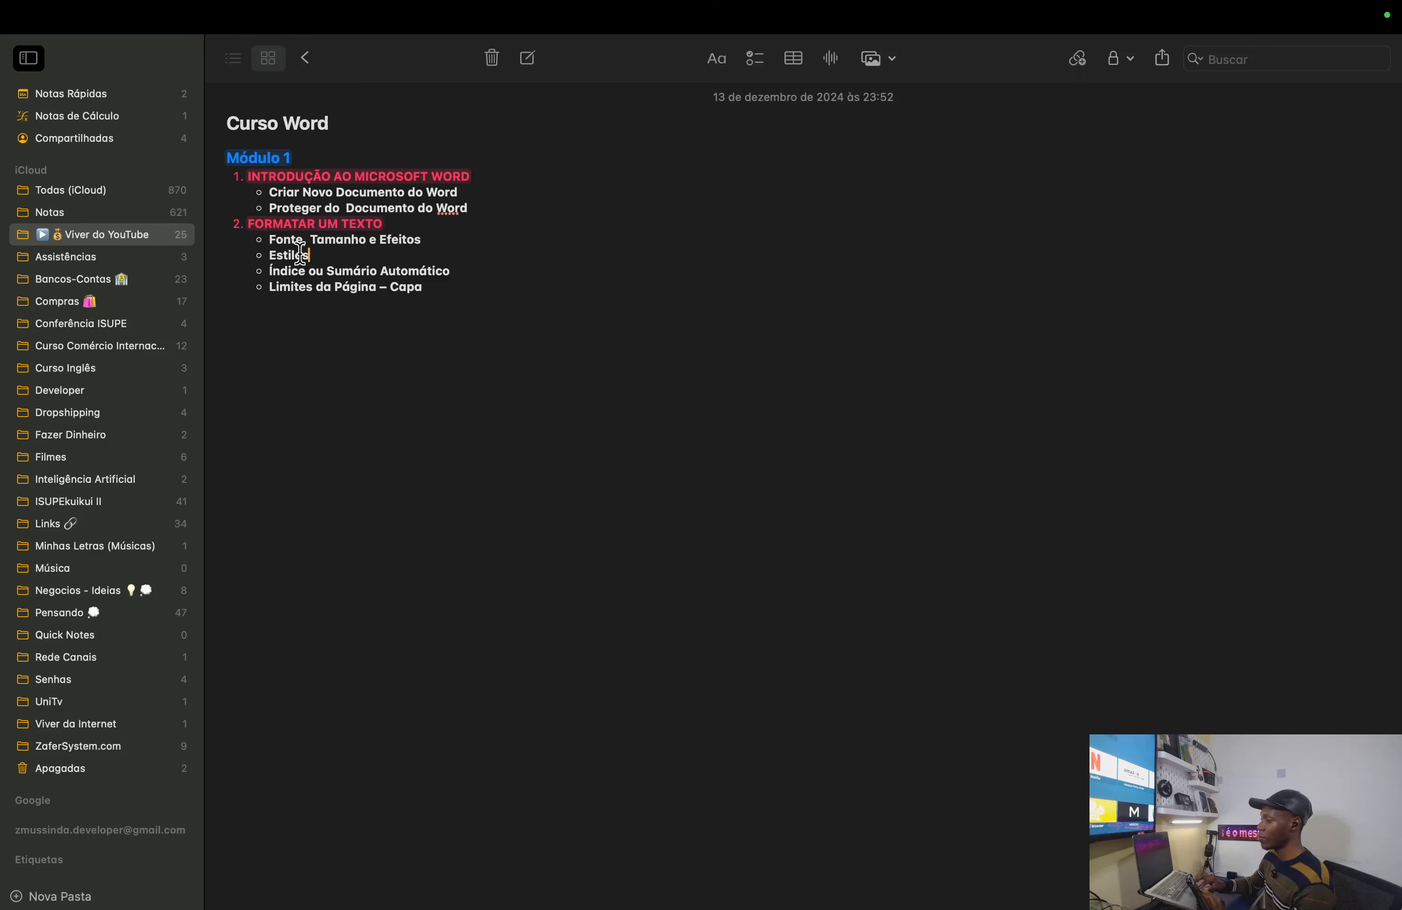
double_click(295, 254)
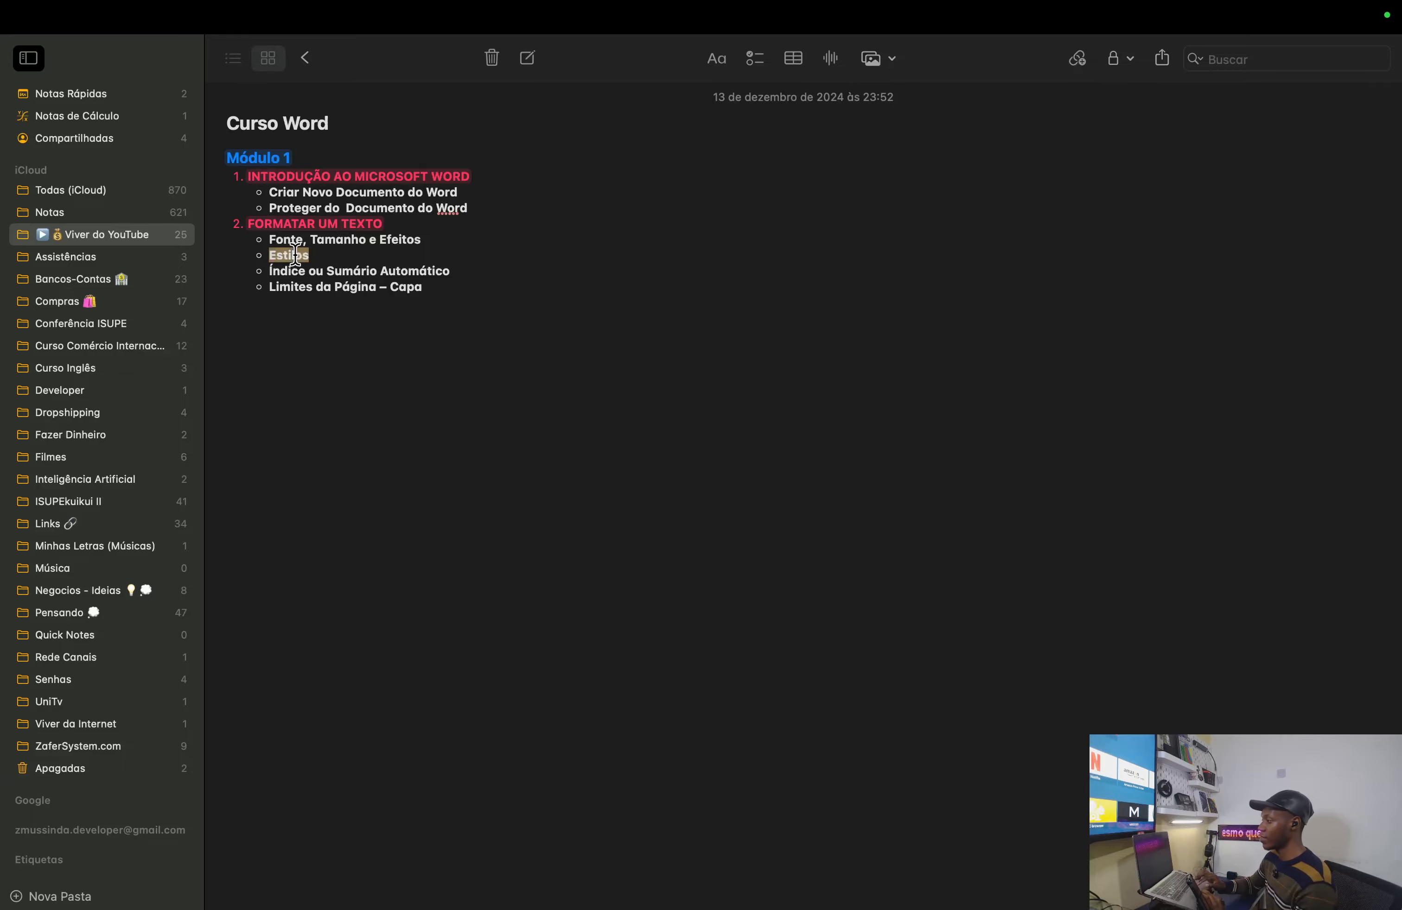
- Switch back to Word and close the Office activation notice with Fechar
key("ctrl+Right")
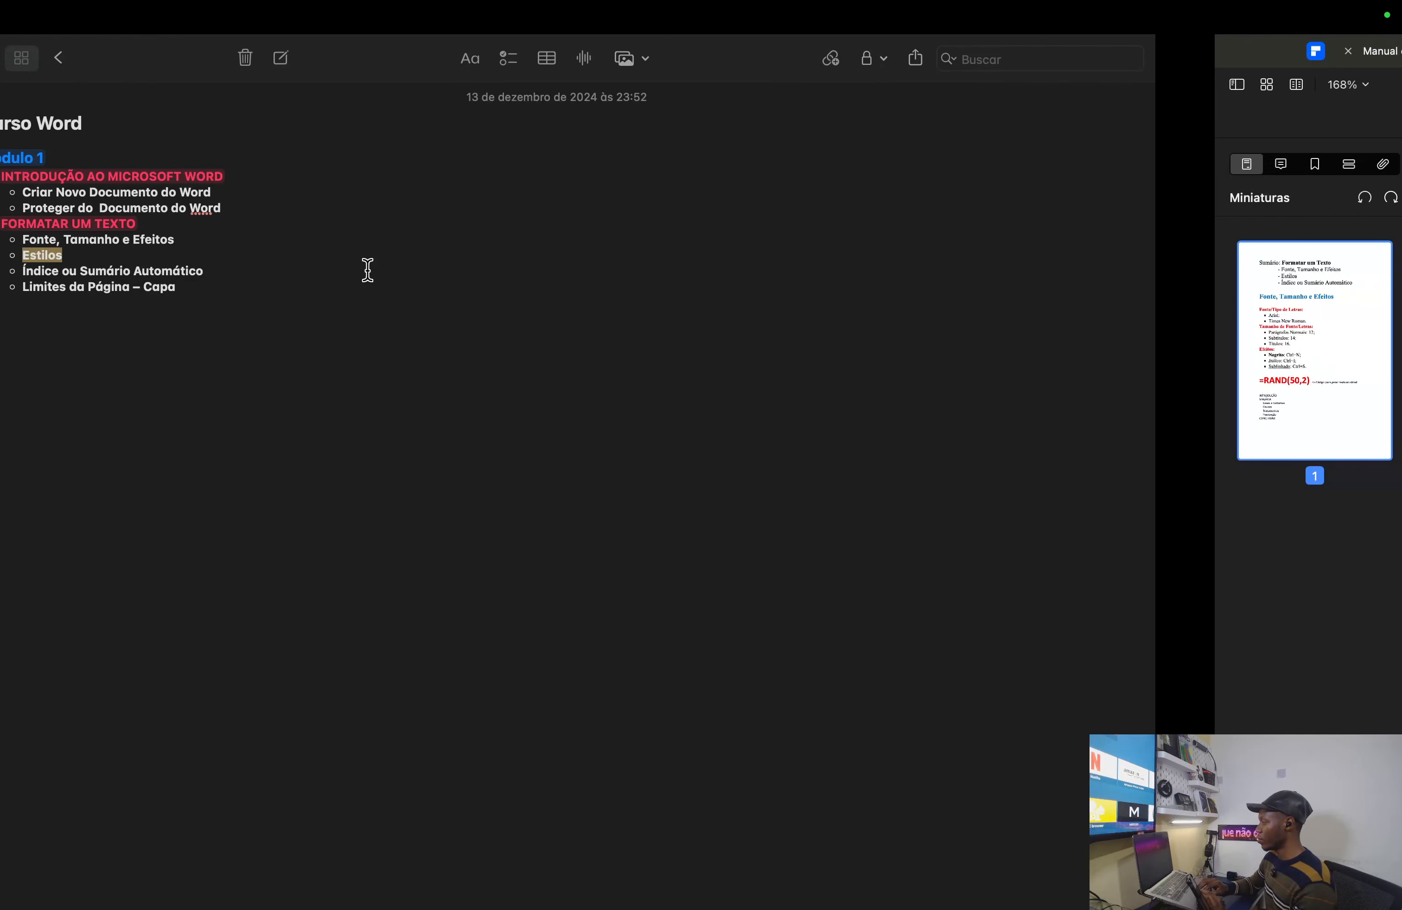
key("ctrl+Left")
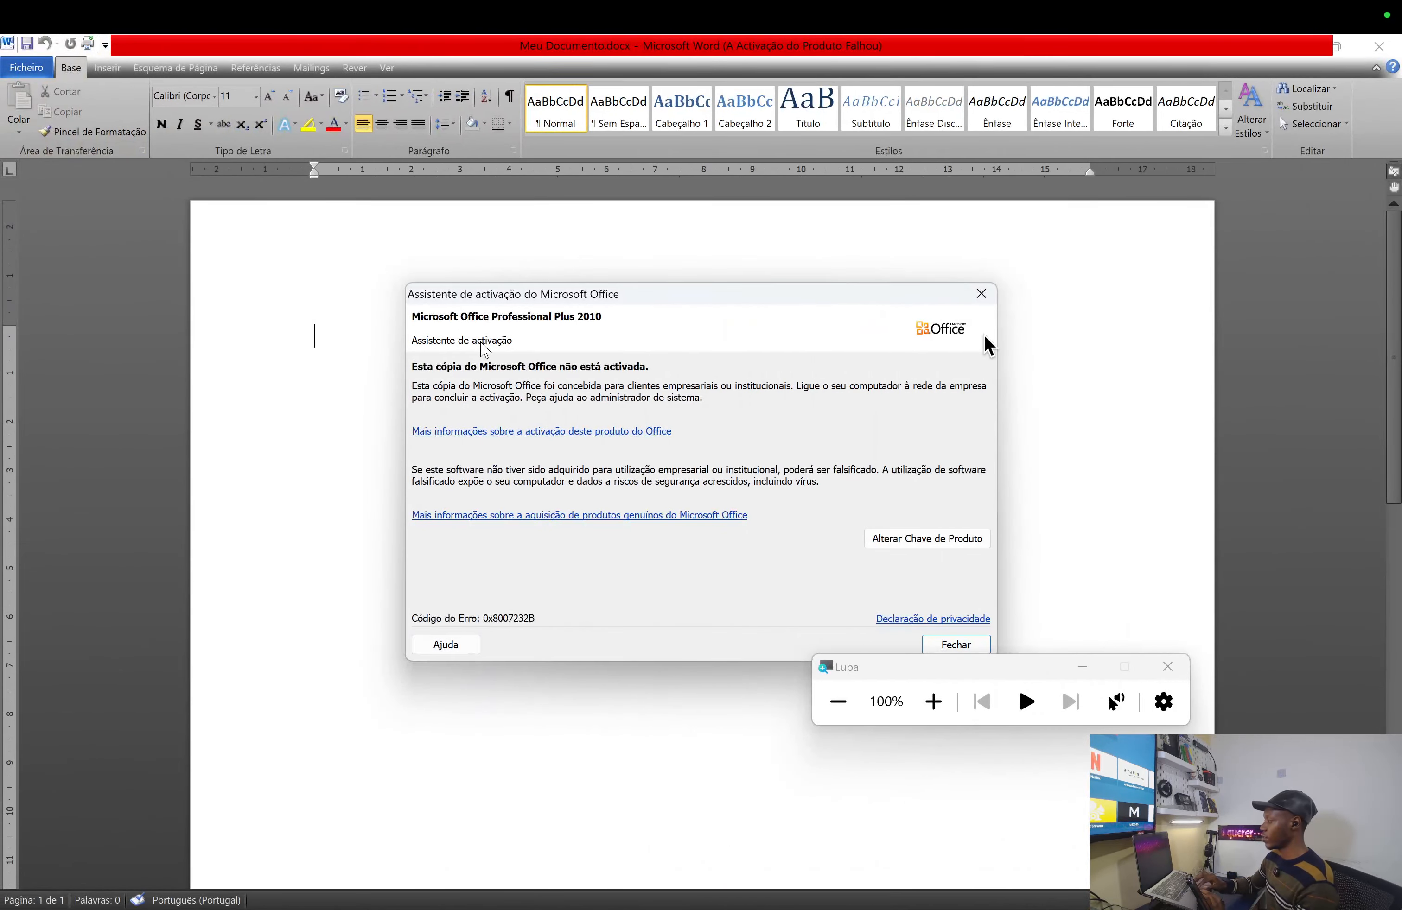
left_click(981, 294)
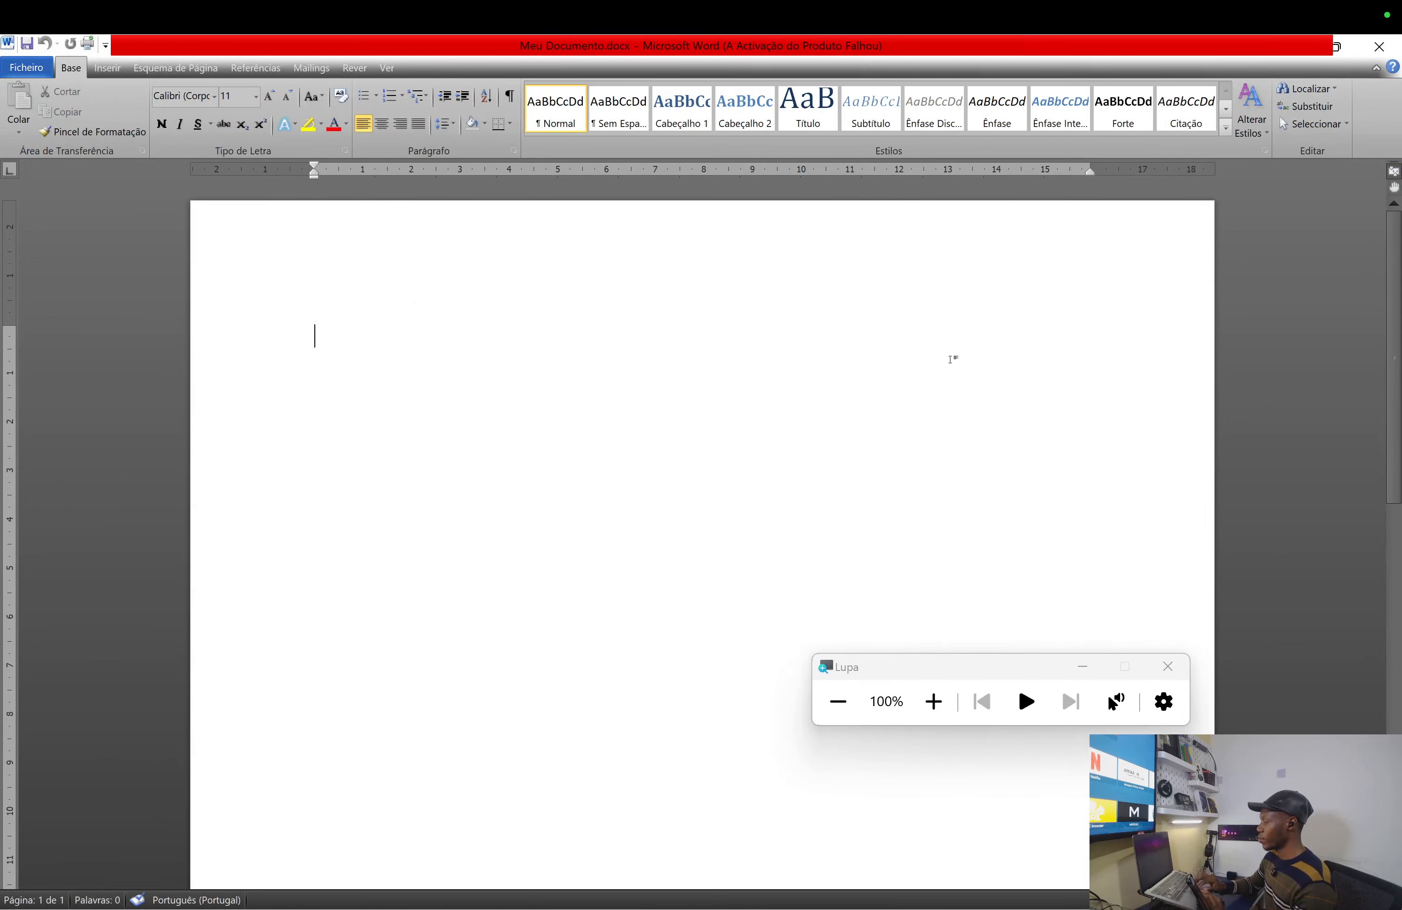
key("ctrl+Right")
key("ctrl+Right")
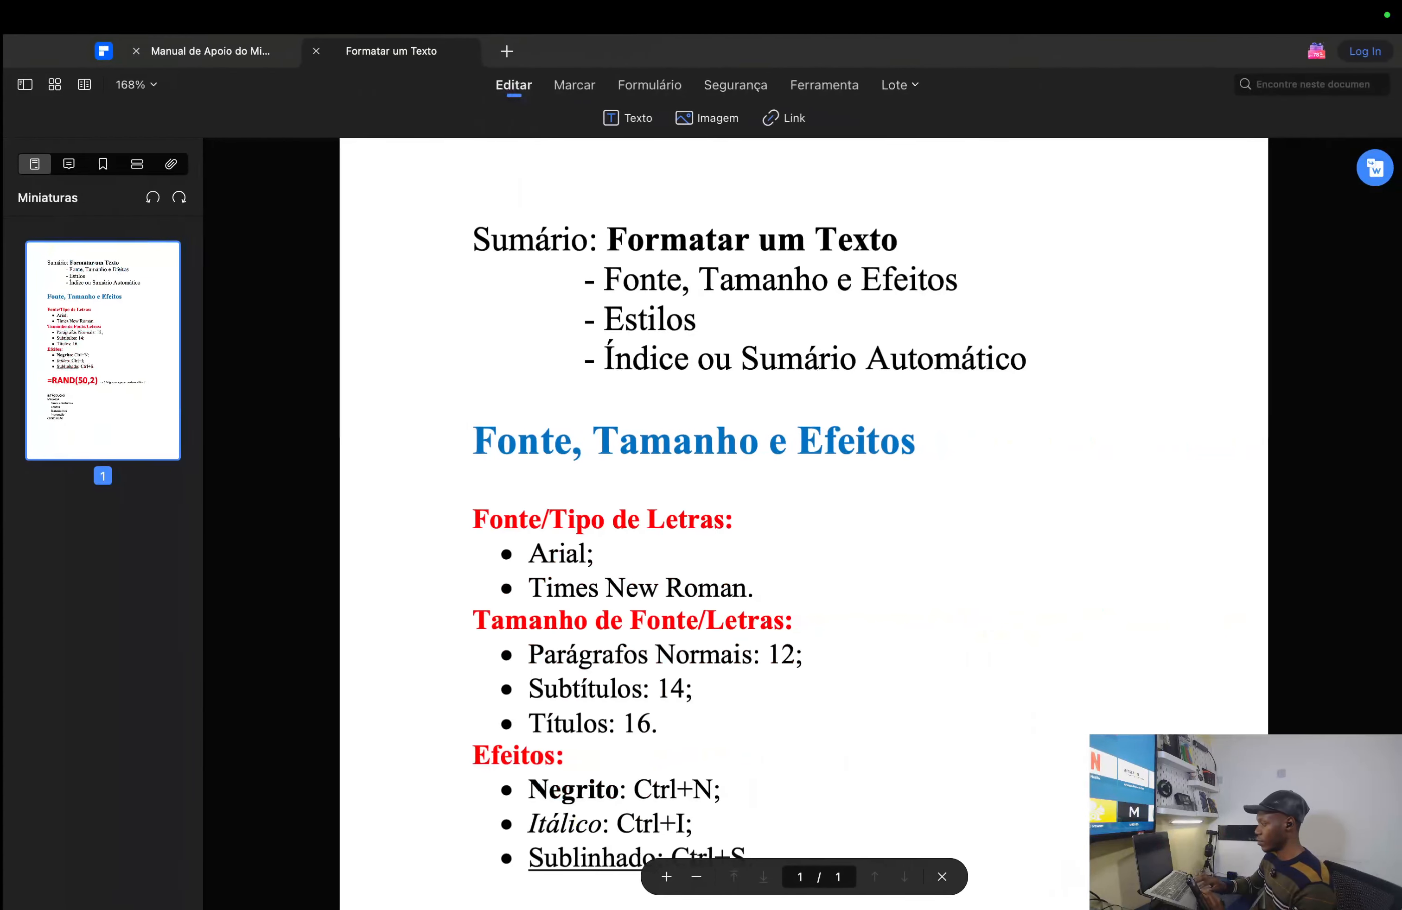
- Scroll the Formatar um Texto PDF to the =RAND(50,2) tip, highlight it, then deselect
scroll(657, 626, "down", 10)
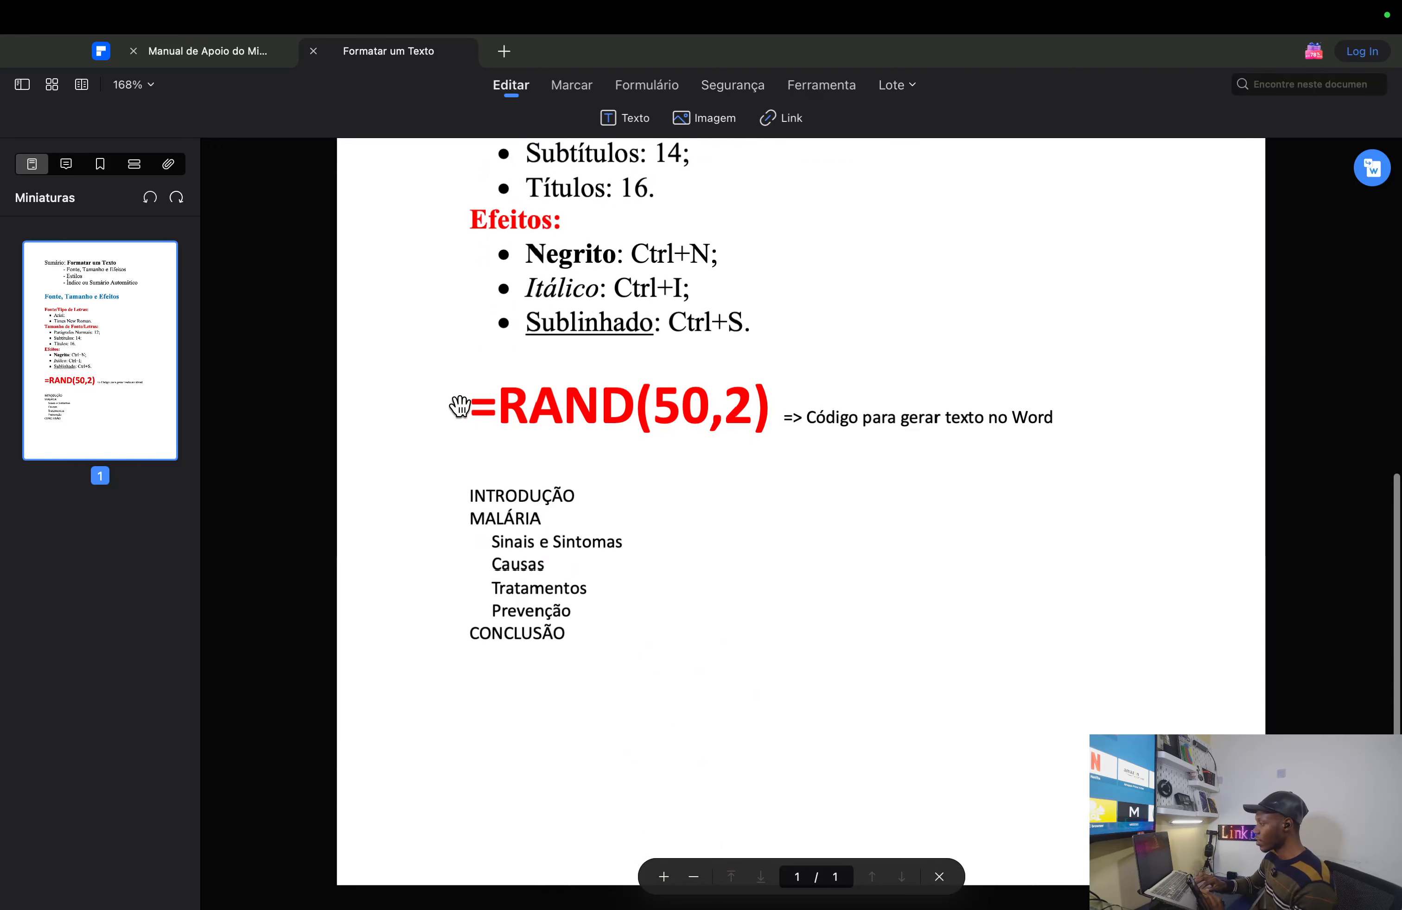
left_click_drag(467, 407, 785, 408)
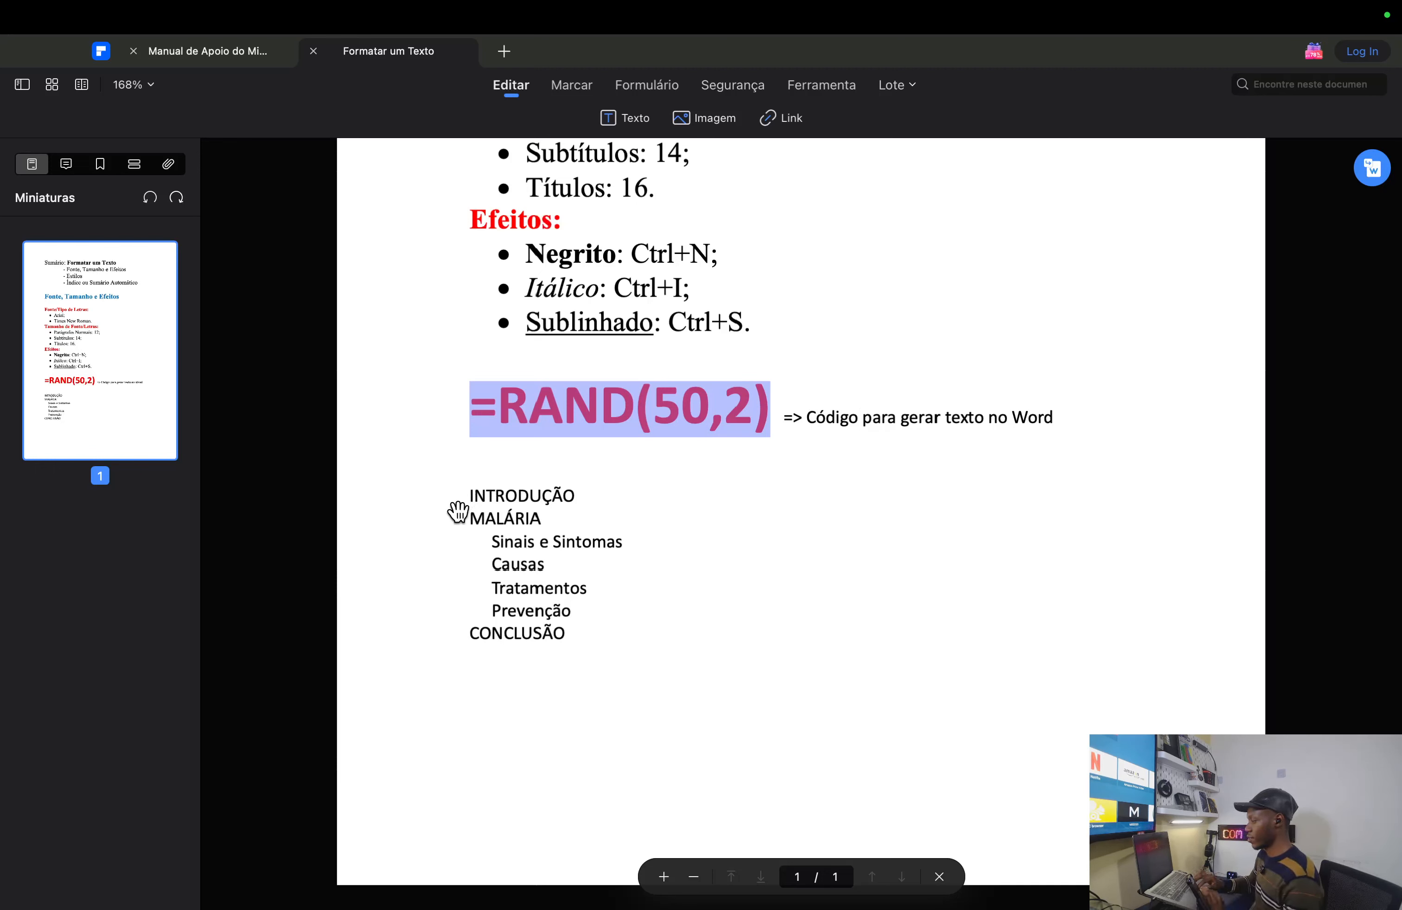
left_click_drag(467, 497, 512, 510)
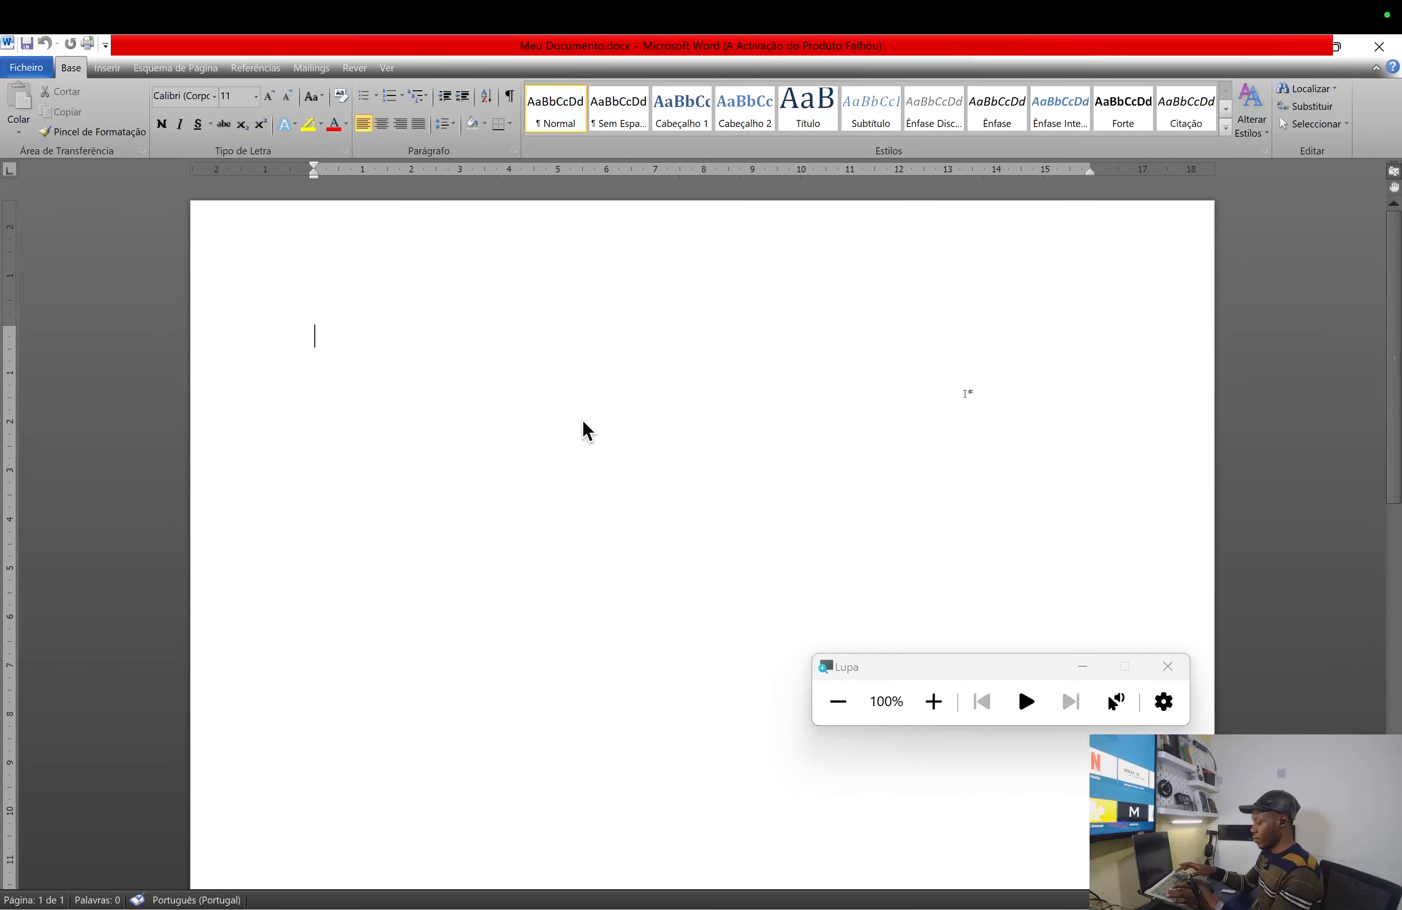
- Generate sample text with =rand(50,2), delete the trailing empty paragraph, and return to the top
type("=")
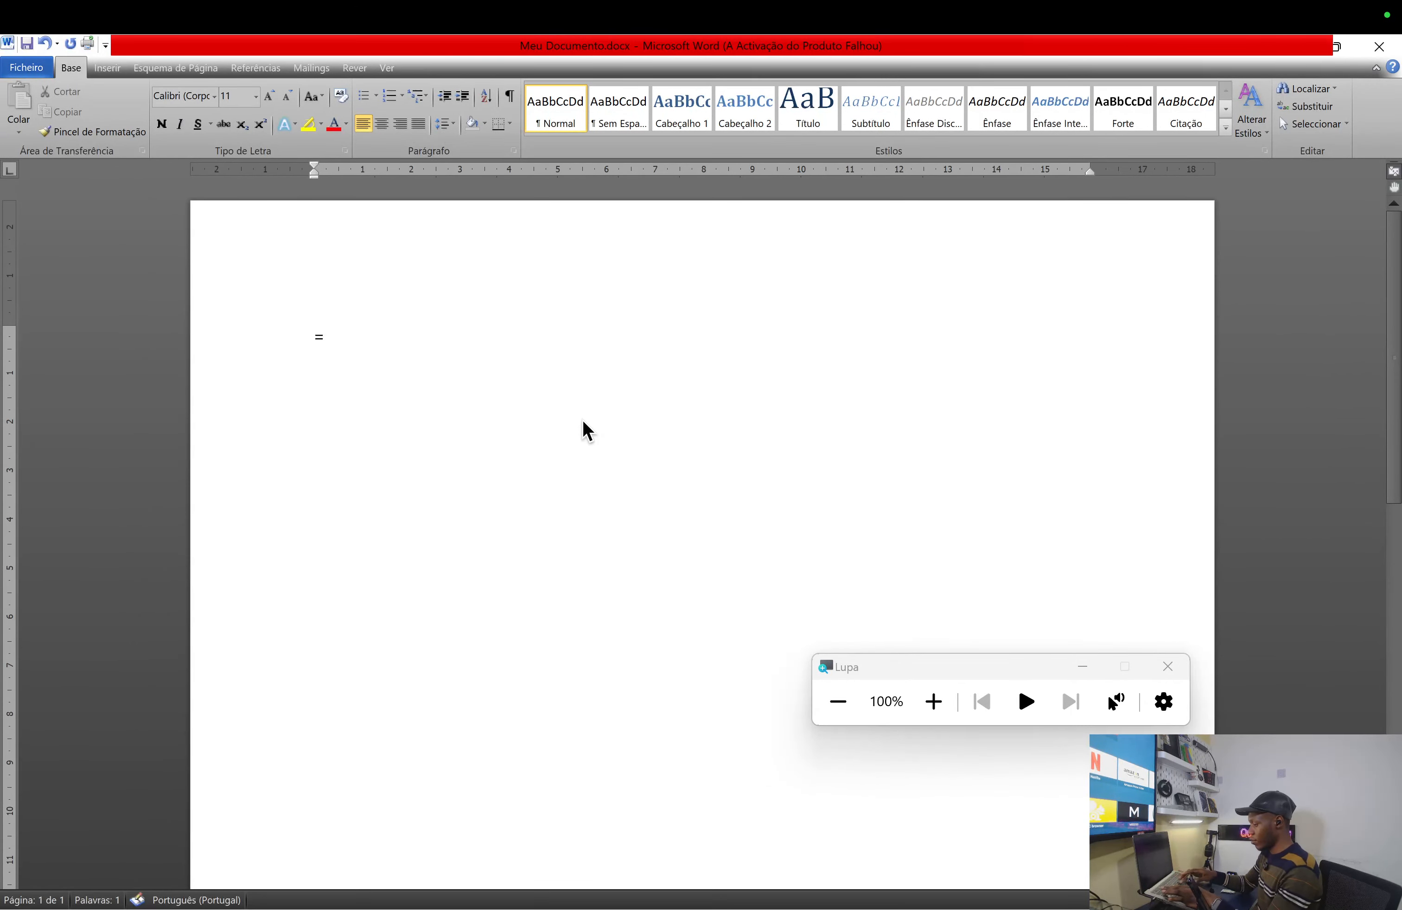
type("rand")
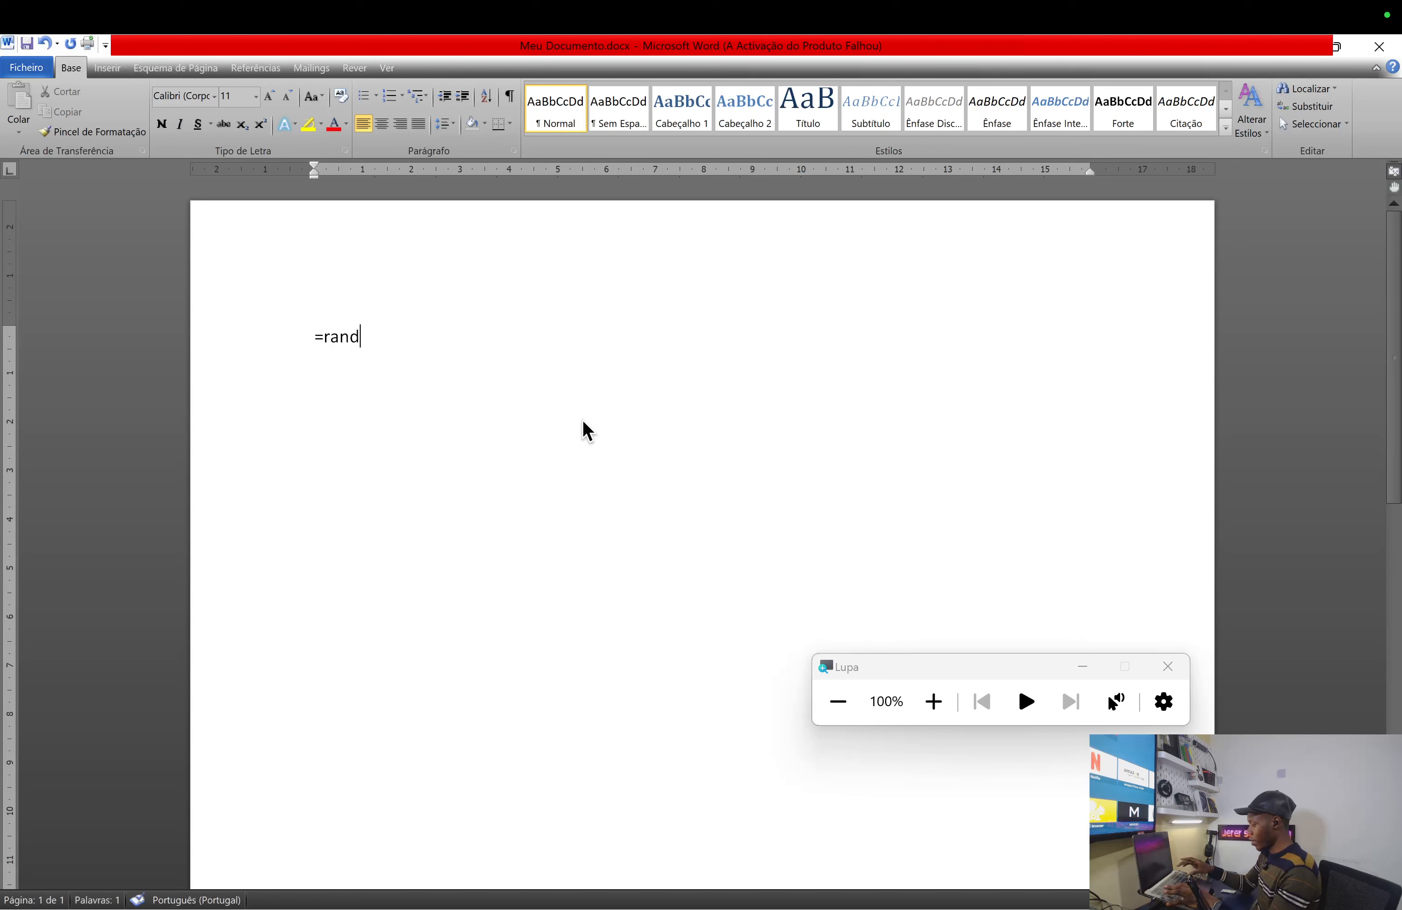
type("(5")
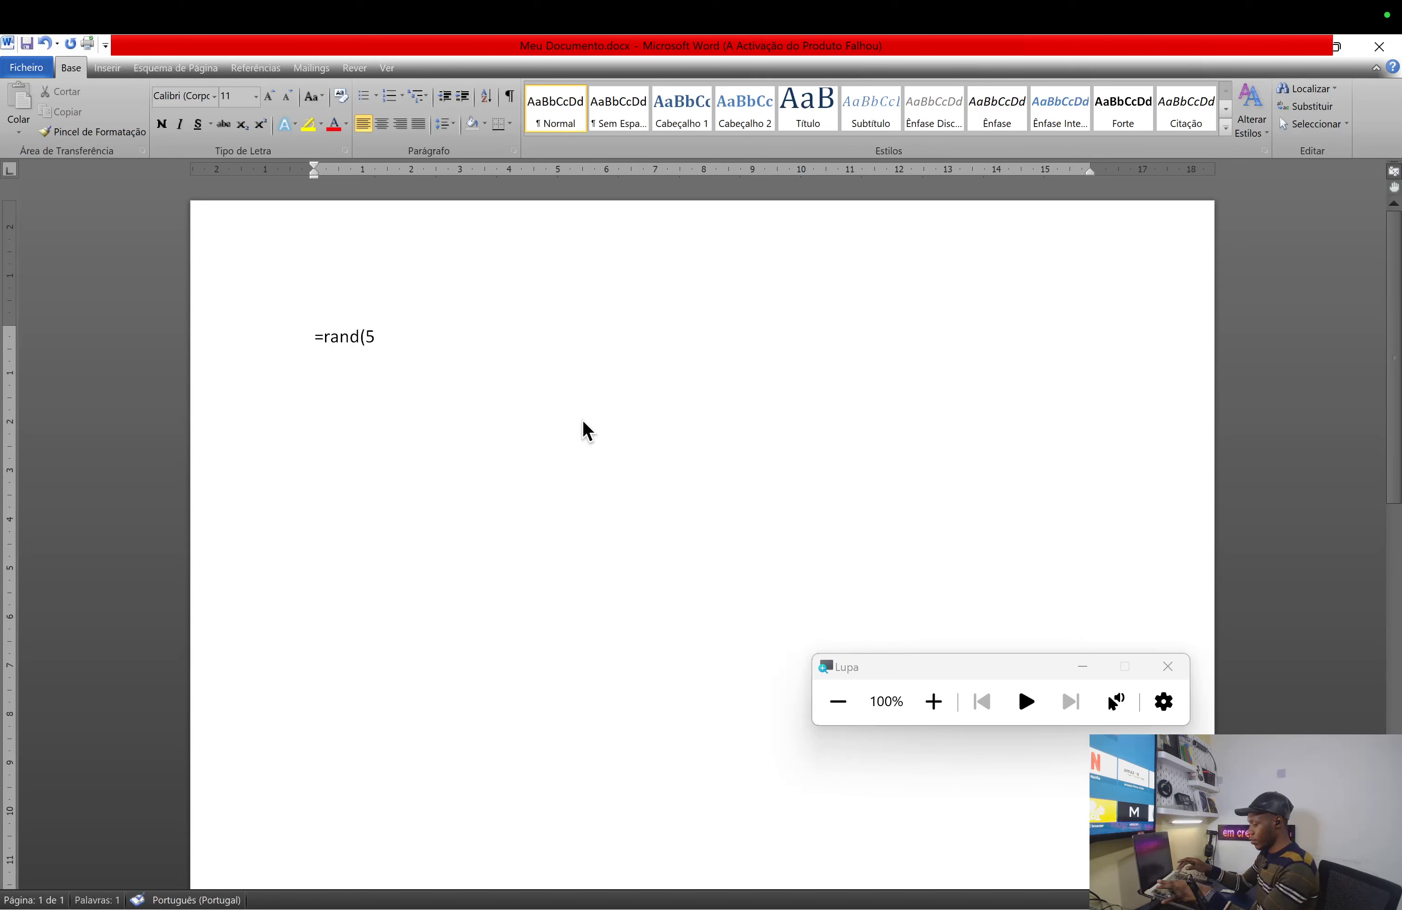
type("0,2")
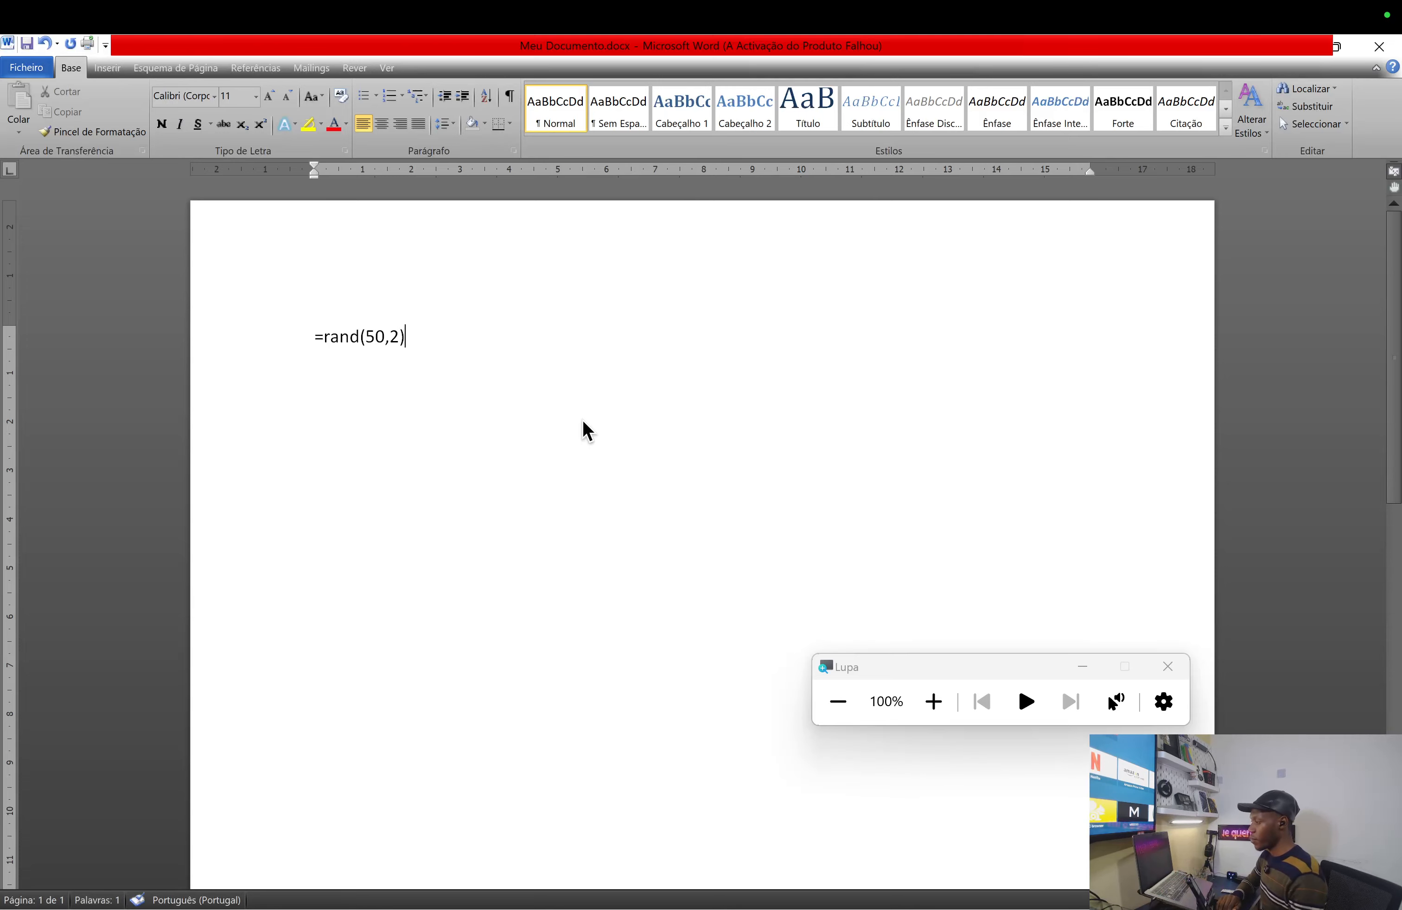
type(")")
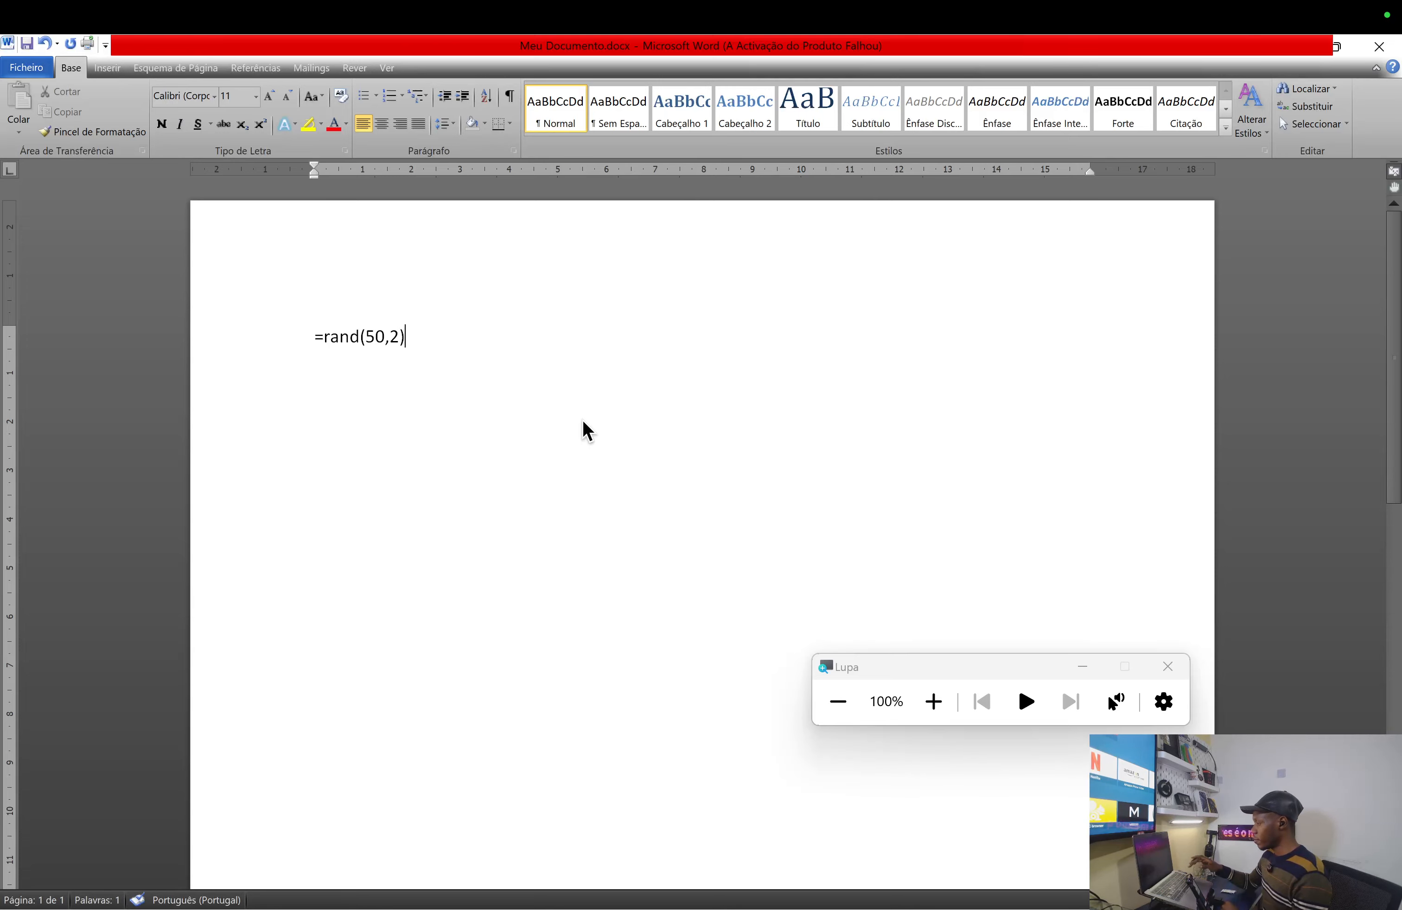
key("Return")
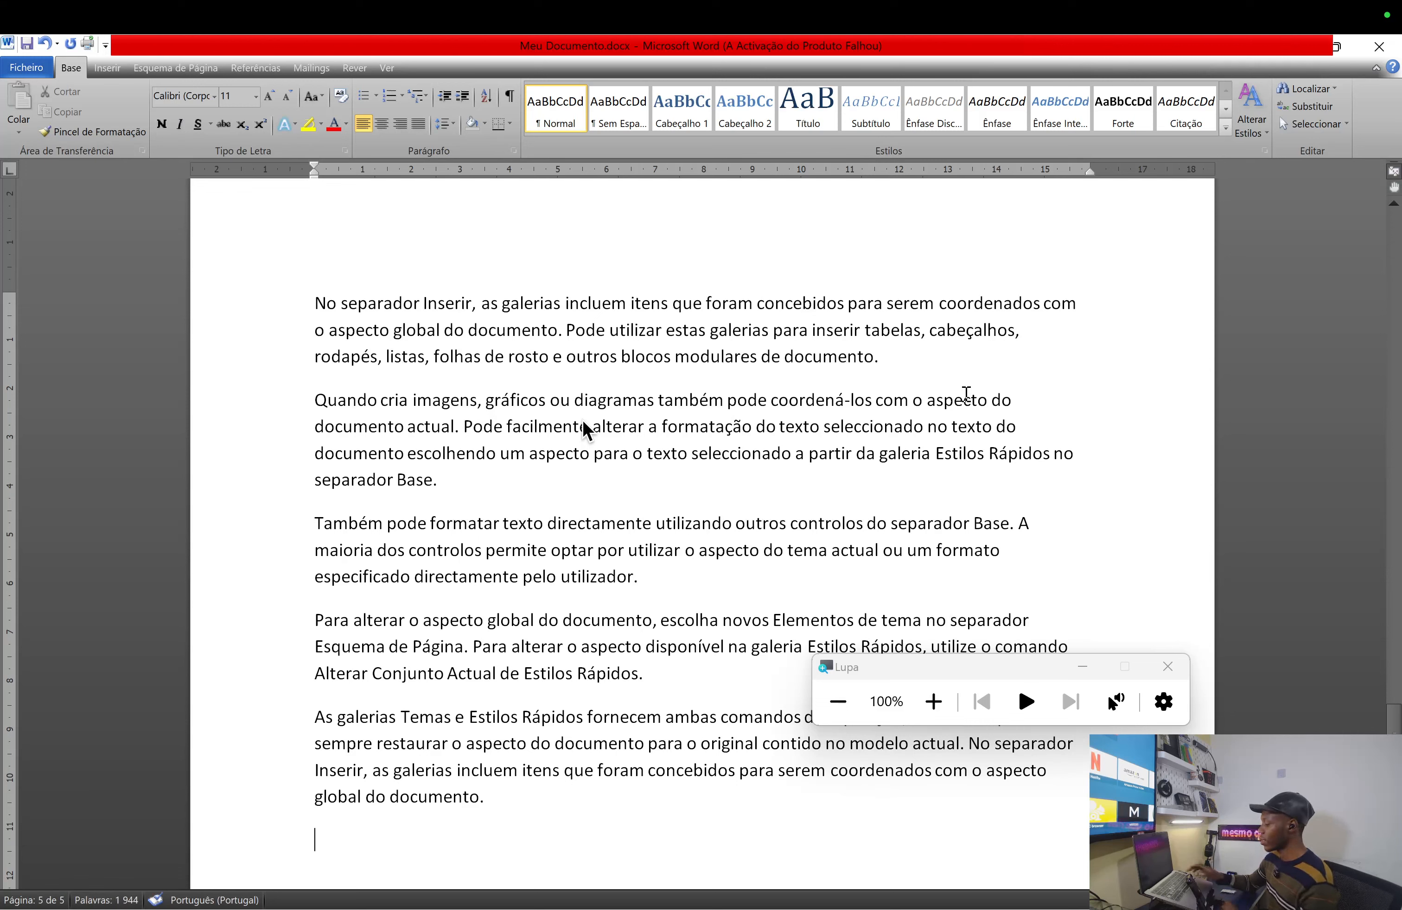
key("BackSpace")
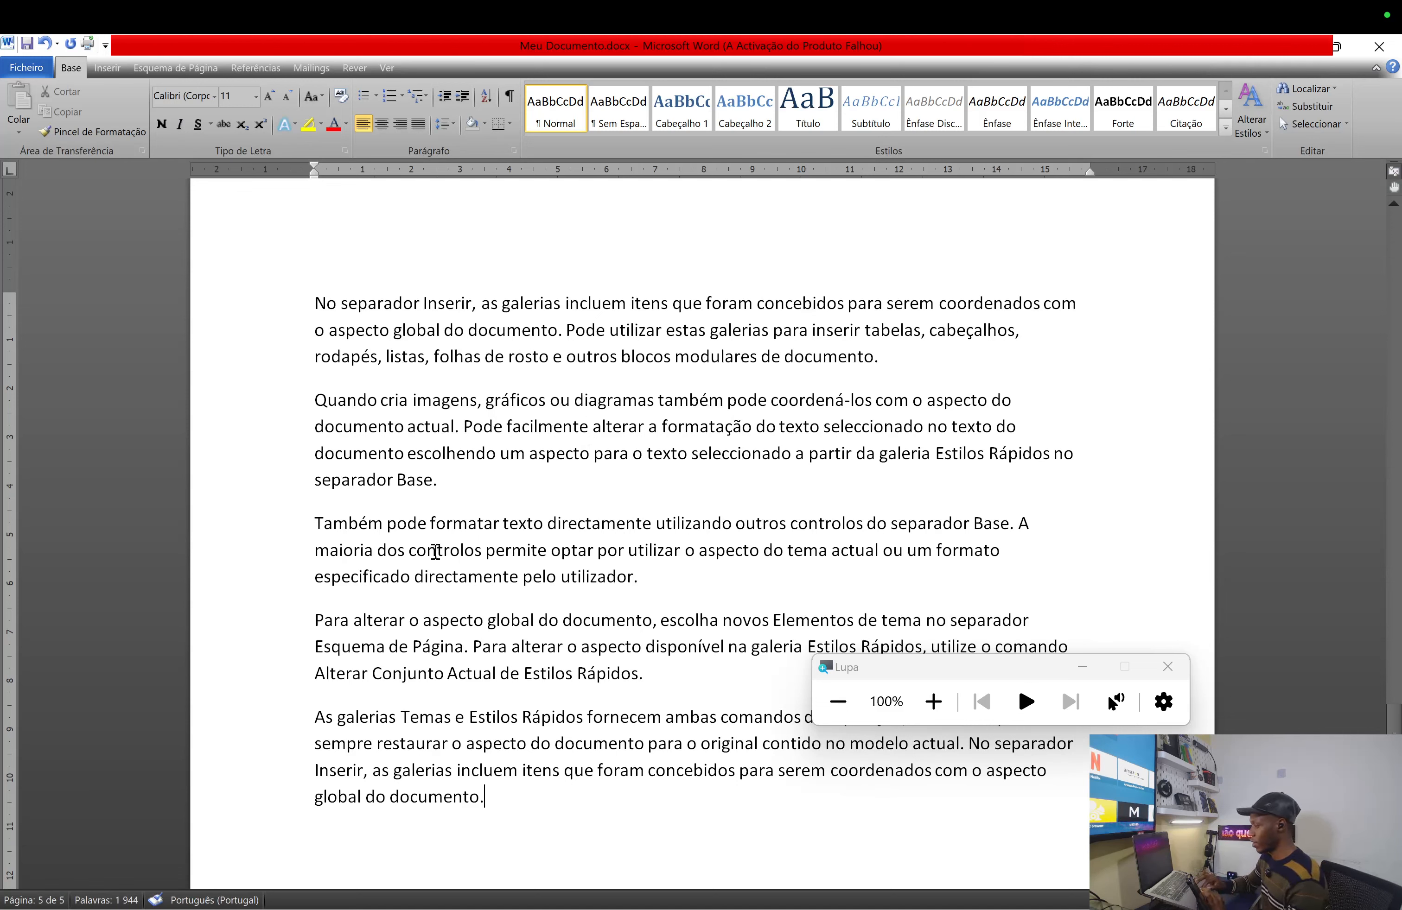
scroll(447, 552, "up", 20)
scroll(447, 552, "up", 10)
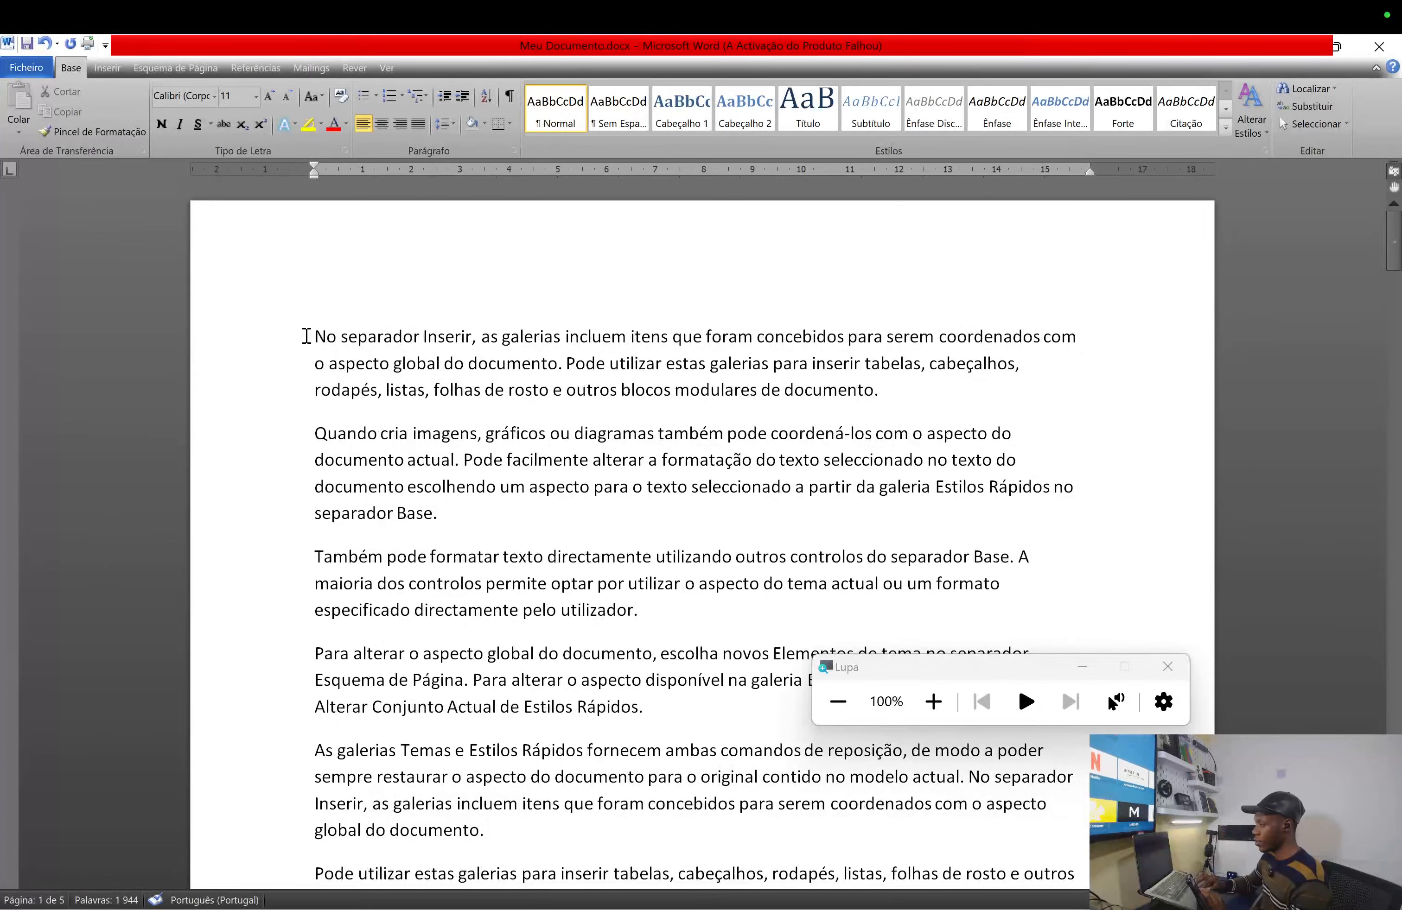
left_click(310, 336)
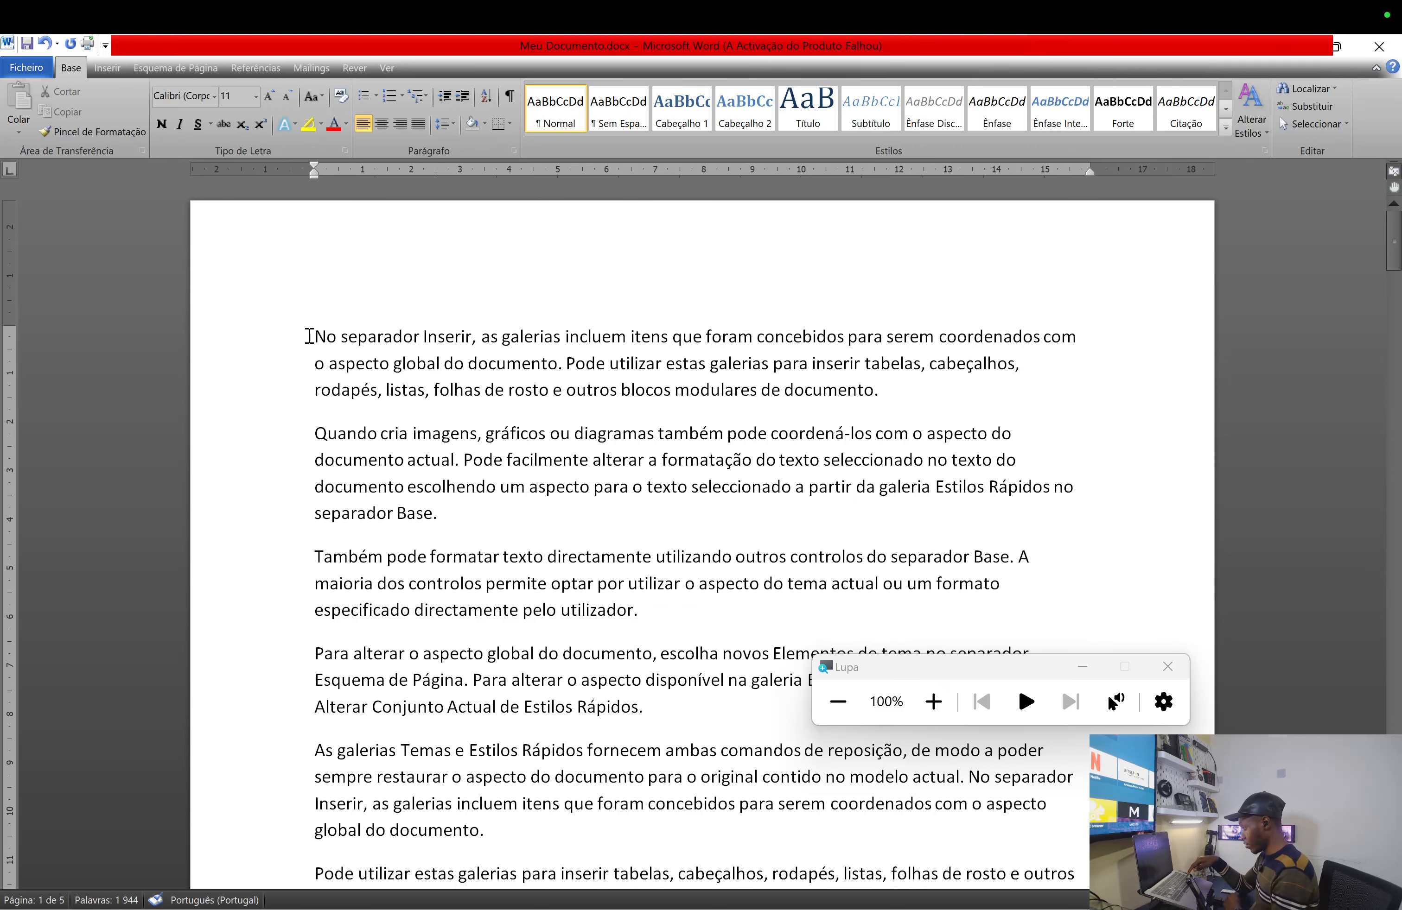
- Insert a capitalised INTRODUÇÃO heading line above the first paragraph
key("Return")
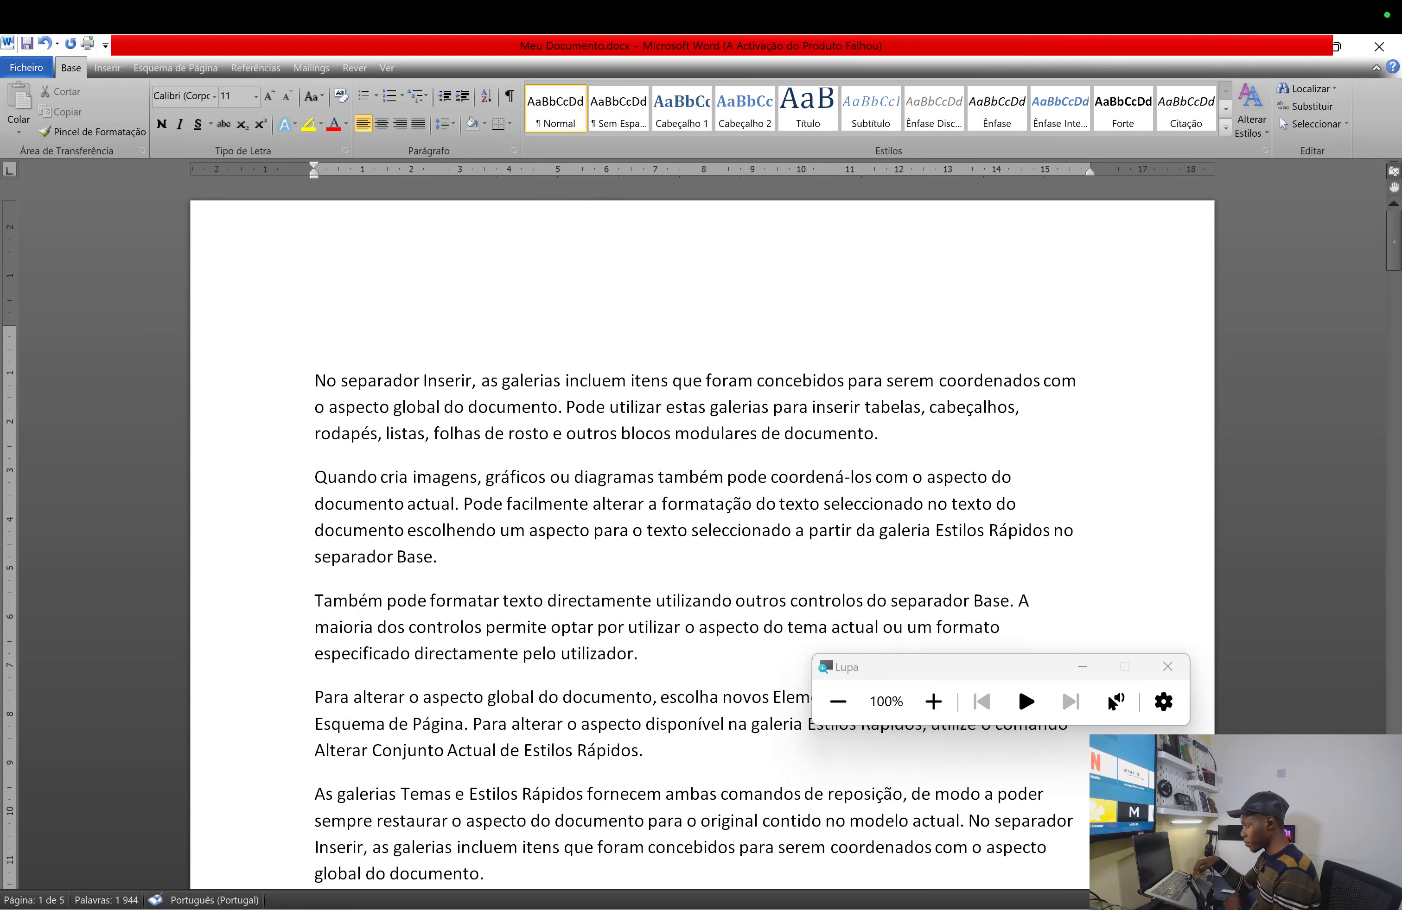
key("Caps_Lock")
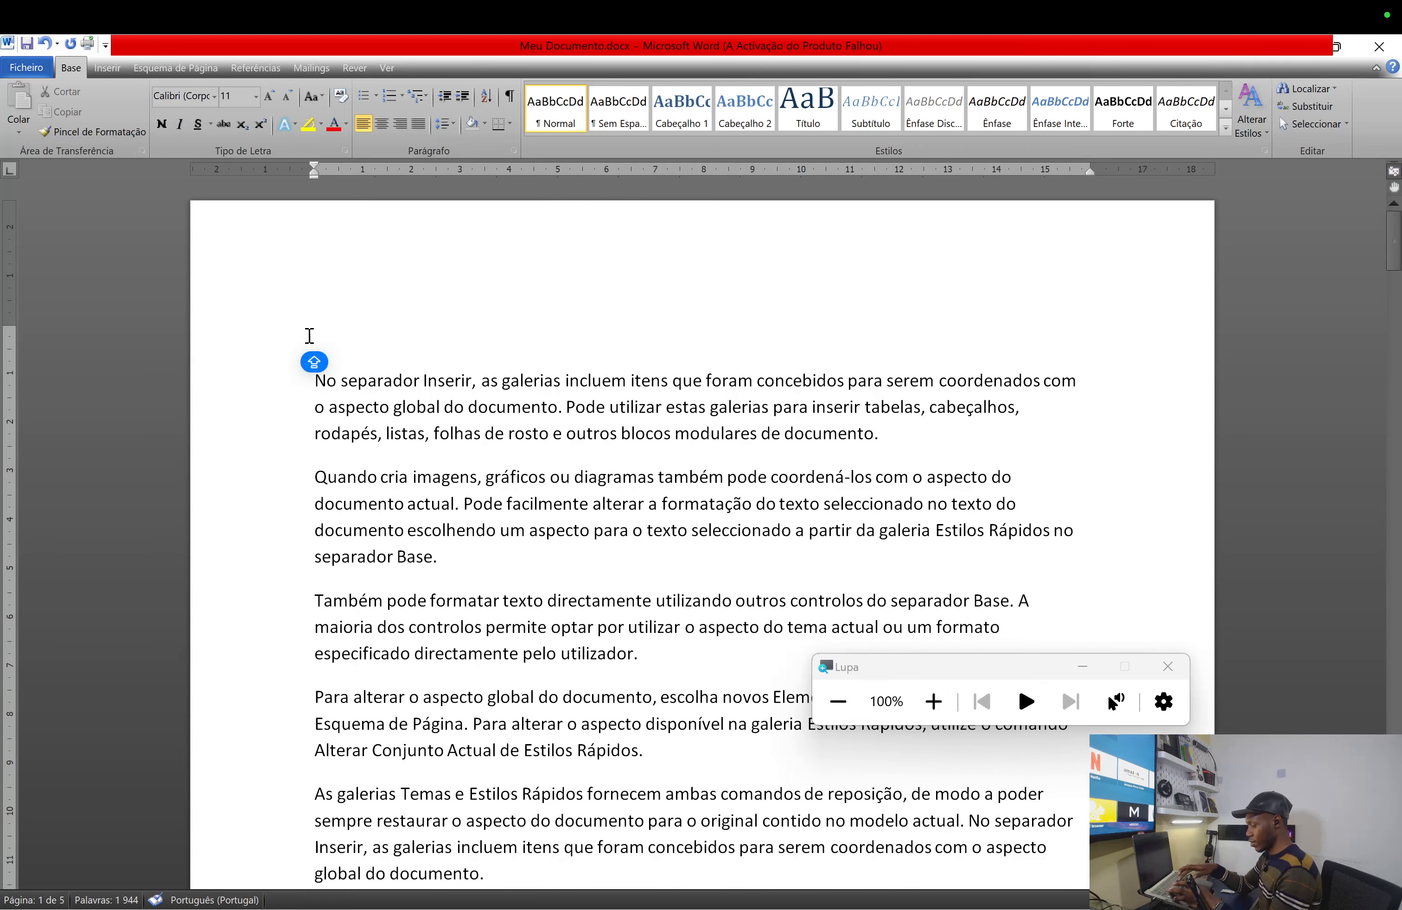
type("INTR")
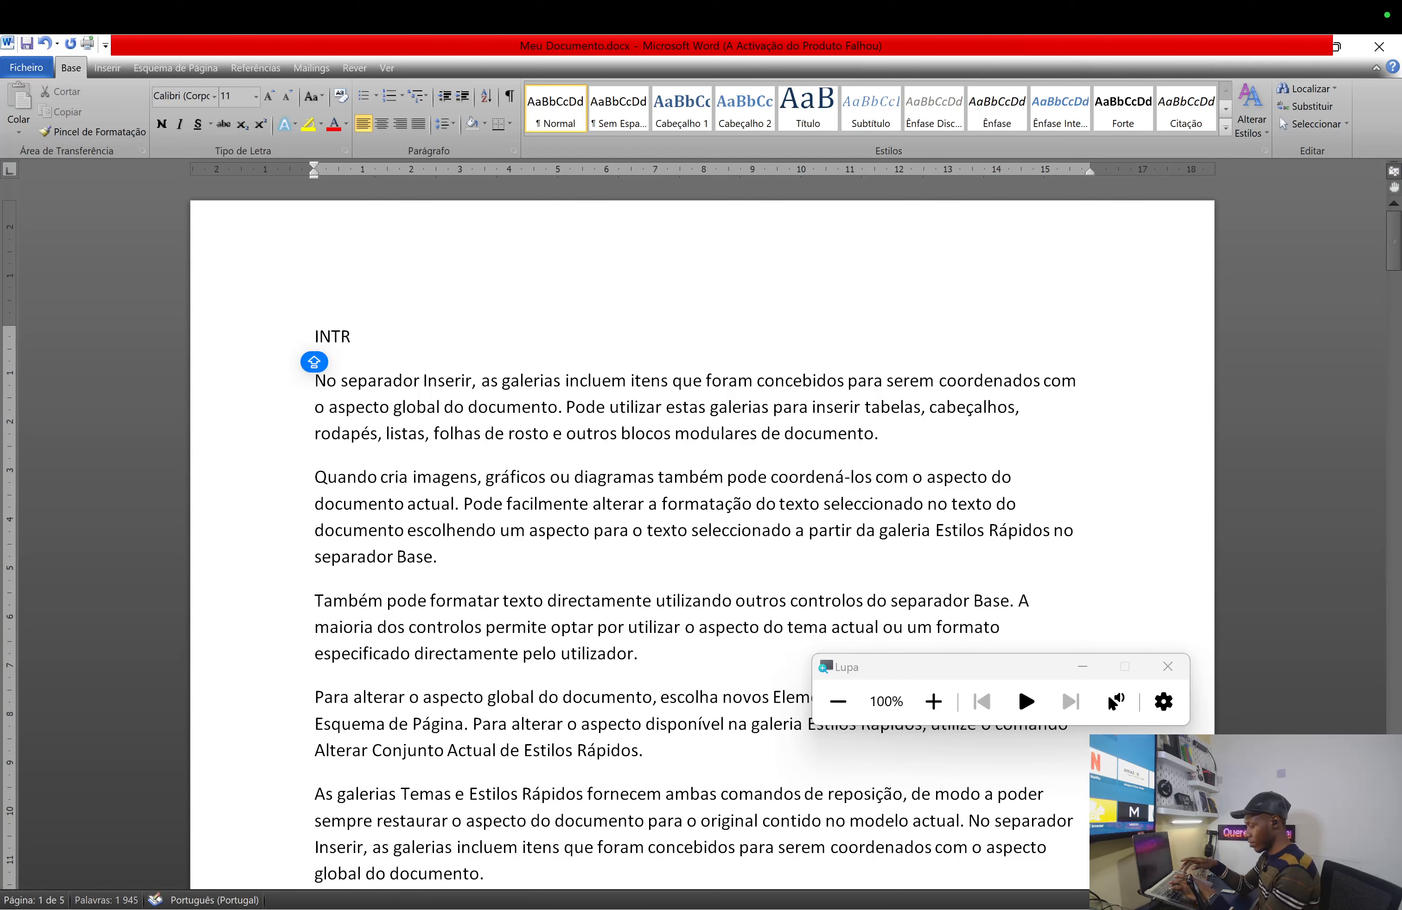
type("ODU")
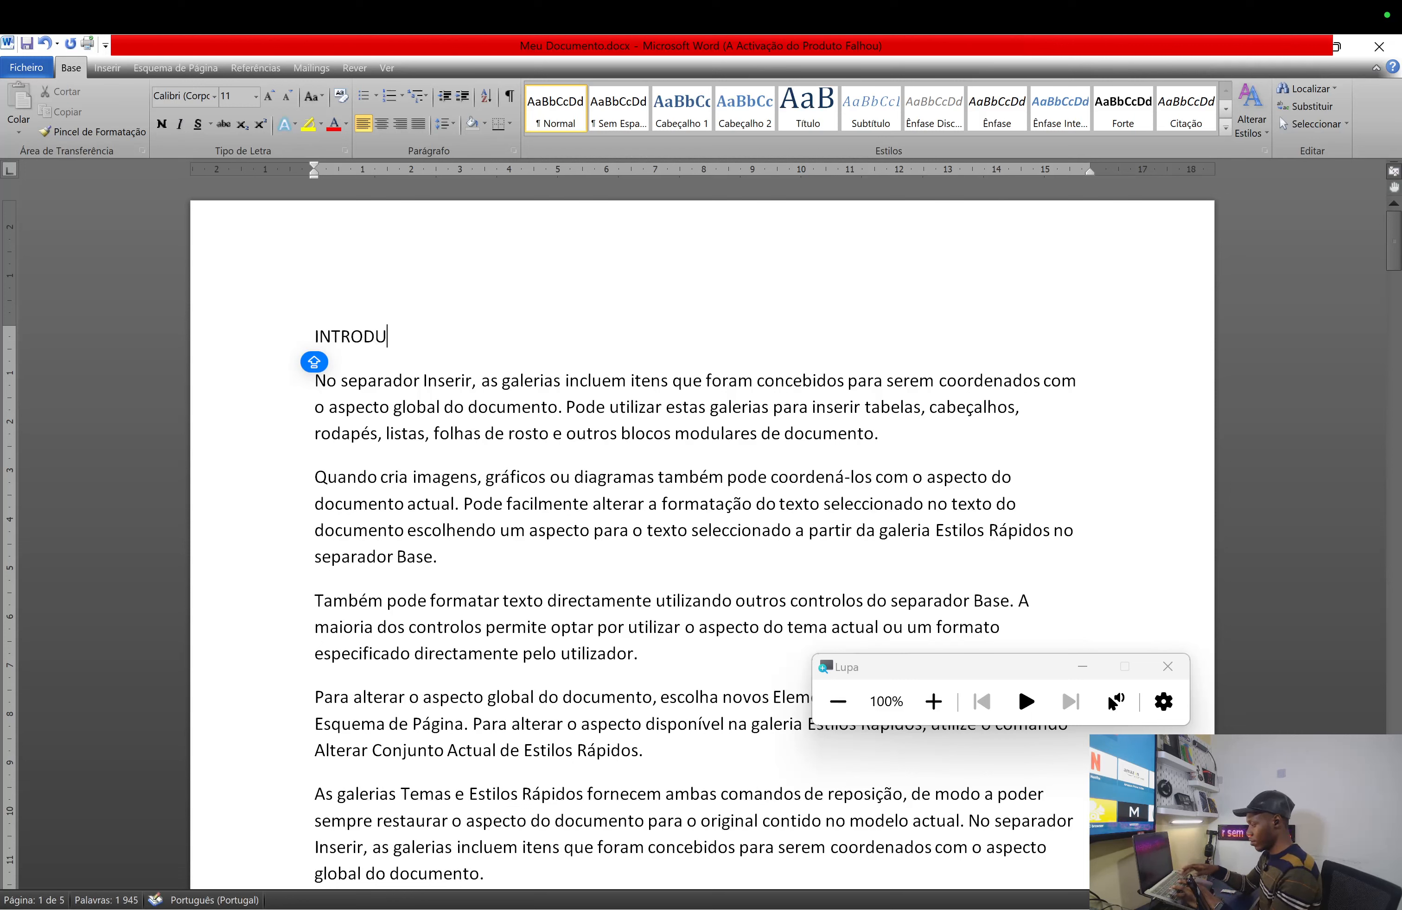
type("ÇºA")
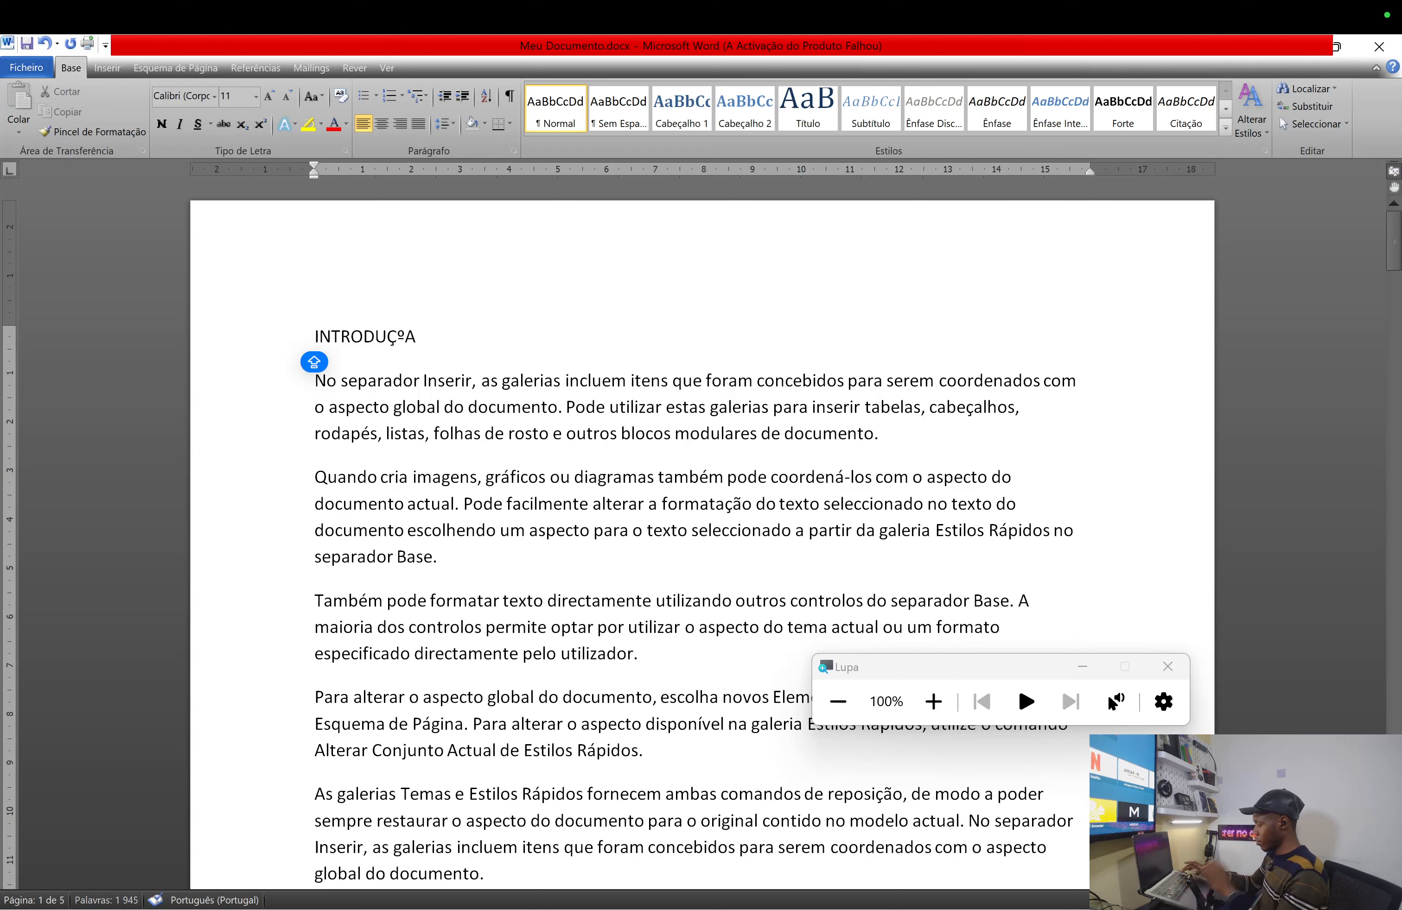
key("BackSpace")
key("BackSpace")
type("ÃO")
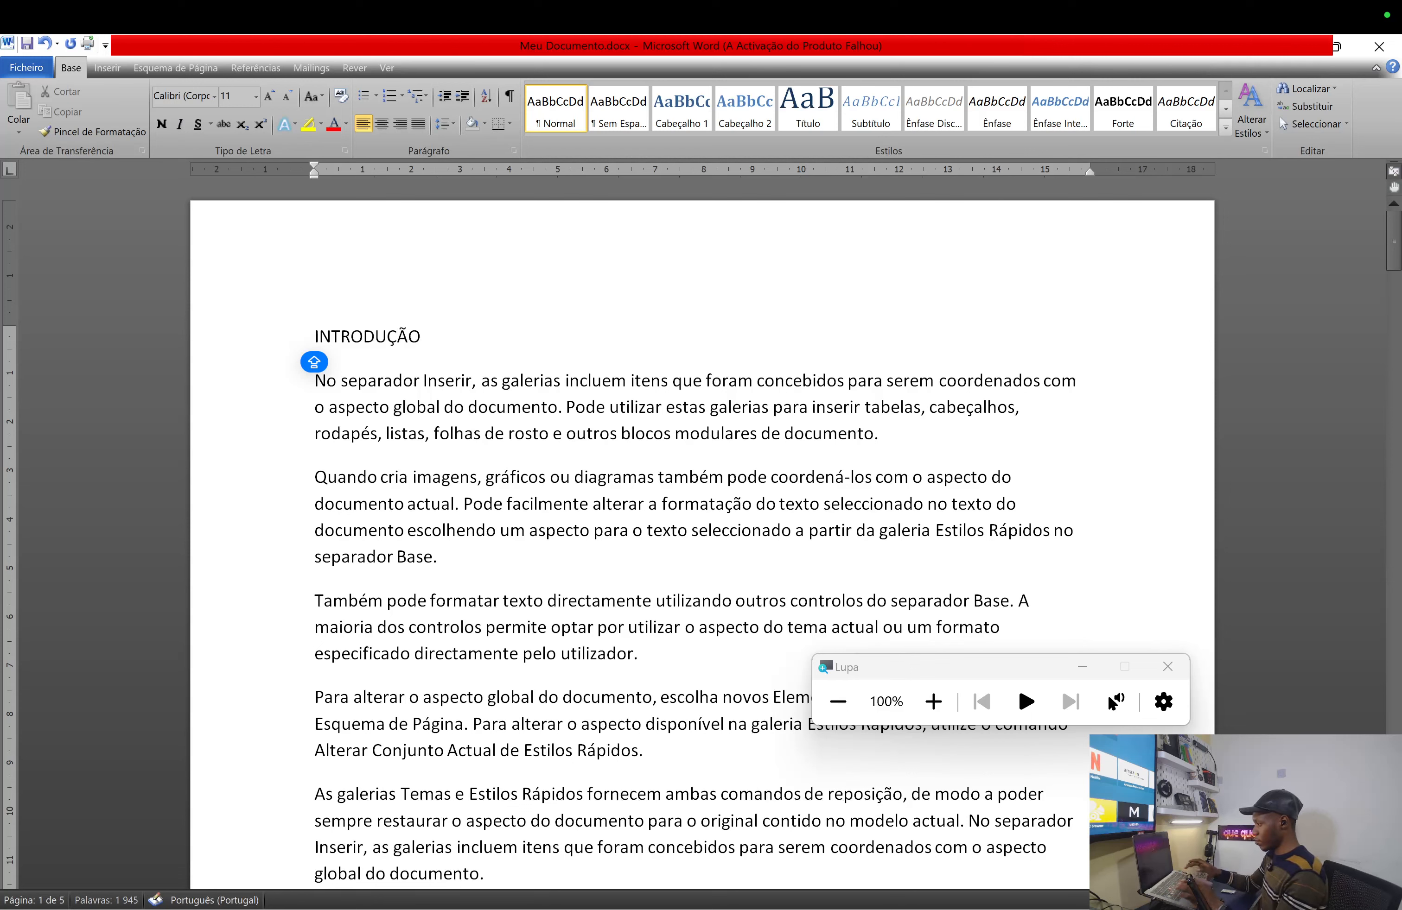
left_click(376, 438)
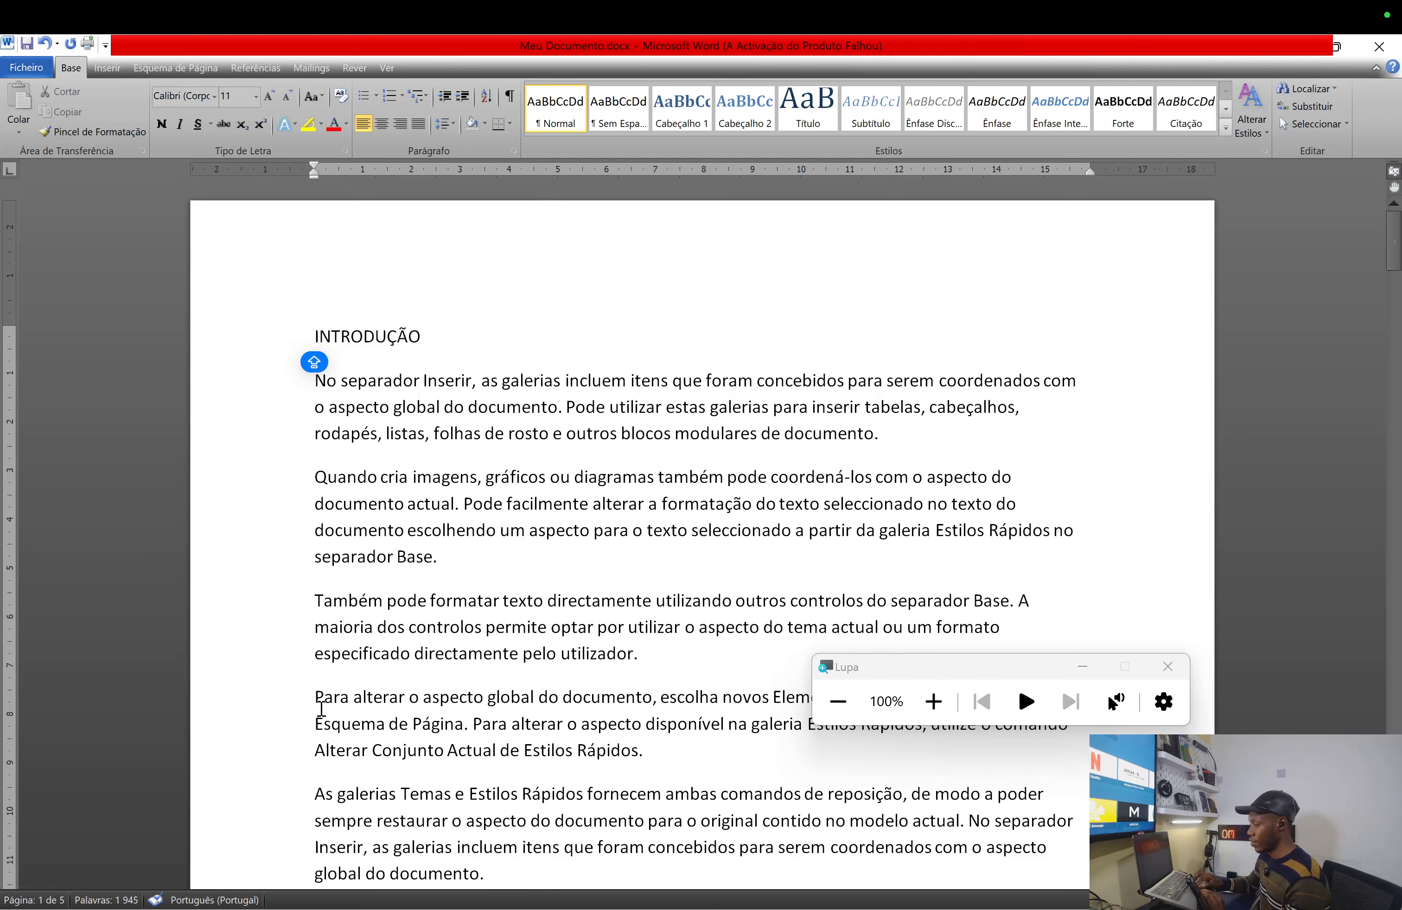
- Place the cursor before the 'Pode utilizar estas galerias' paragraph
scroll(317, 703, "down", 2)
scroll(321, 708, "down", 1)
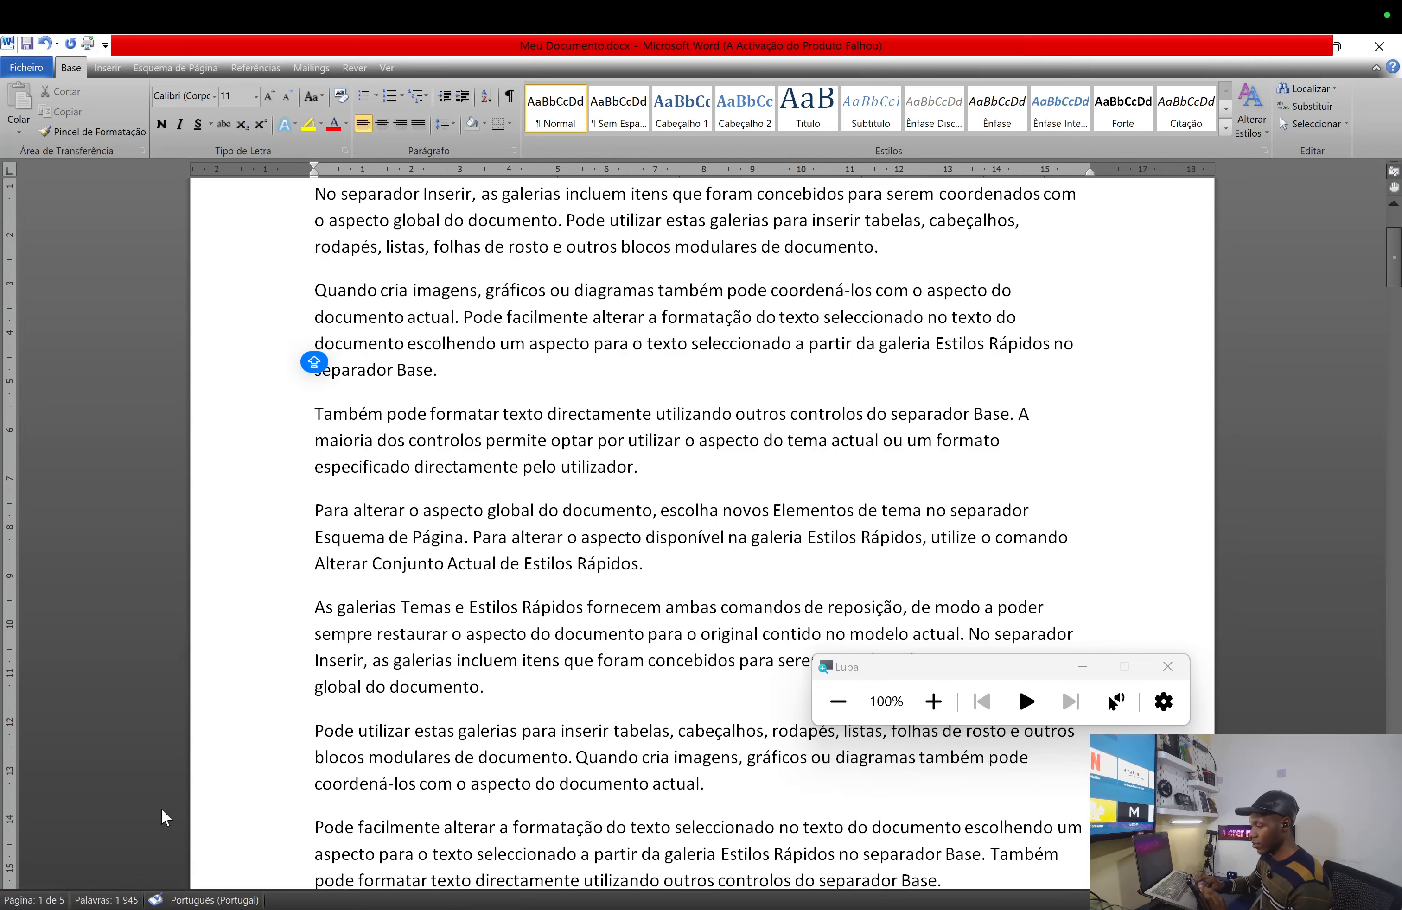
scroll(487, 424, "up", 3)
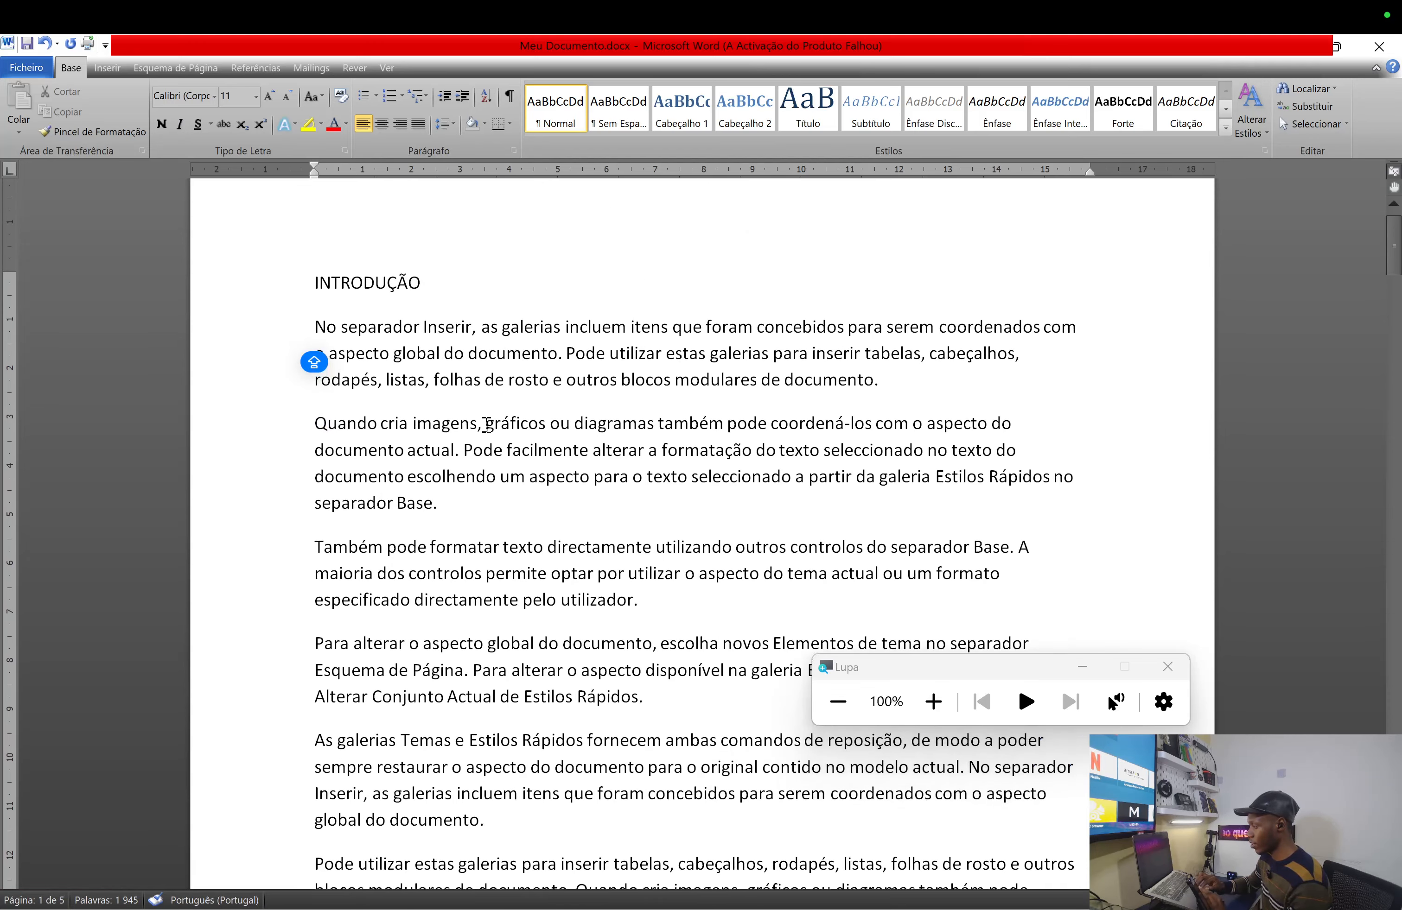
scroll(487, 423, "down", 3)
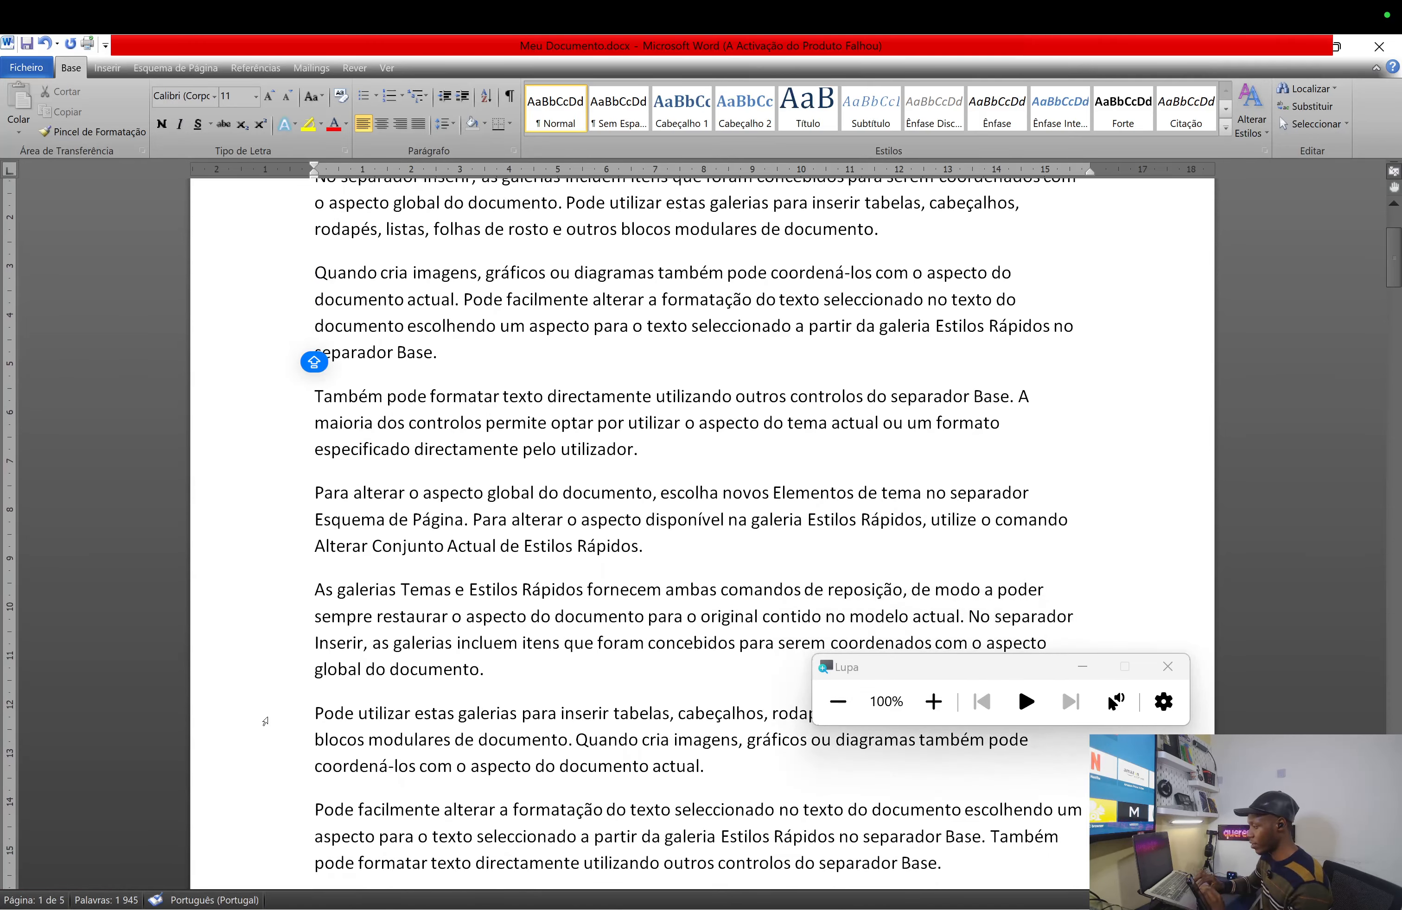
left_click(314, 715)
- Move the Wondershare PDFelement space ahead of Notas in Mission Control and switch to it
key("ctrl+Up")
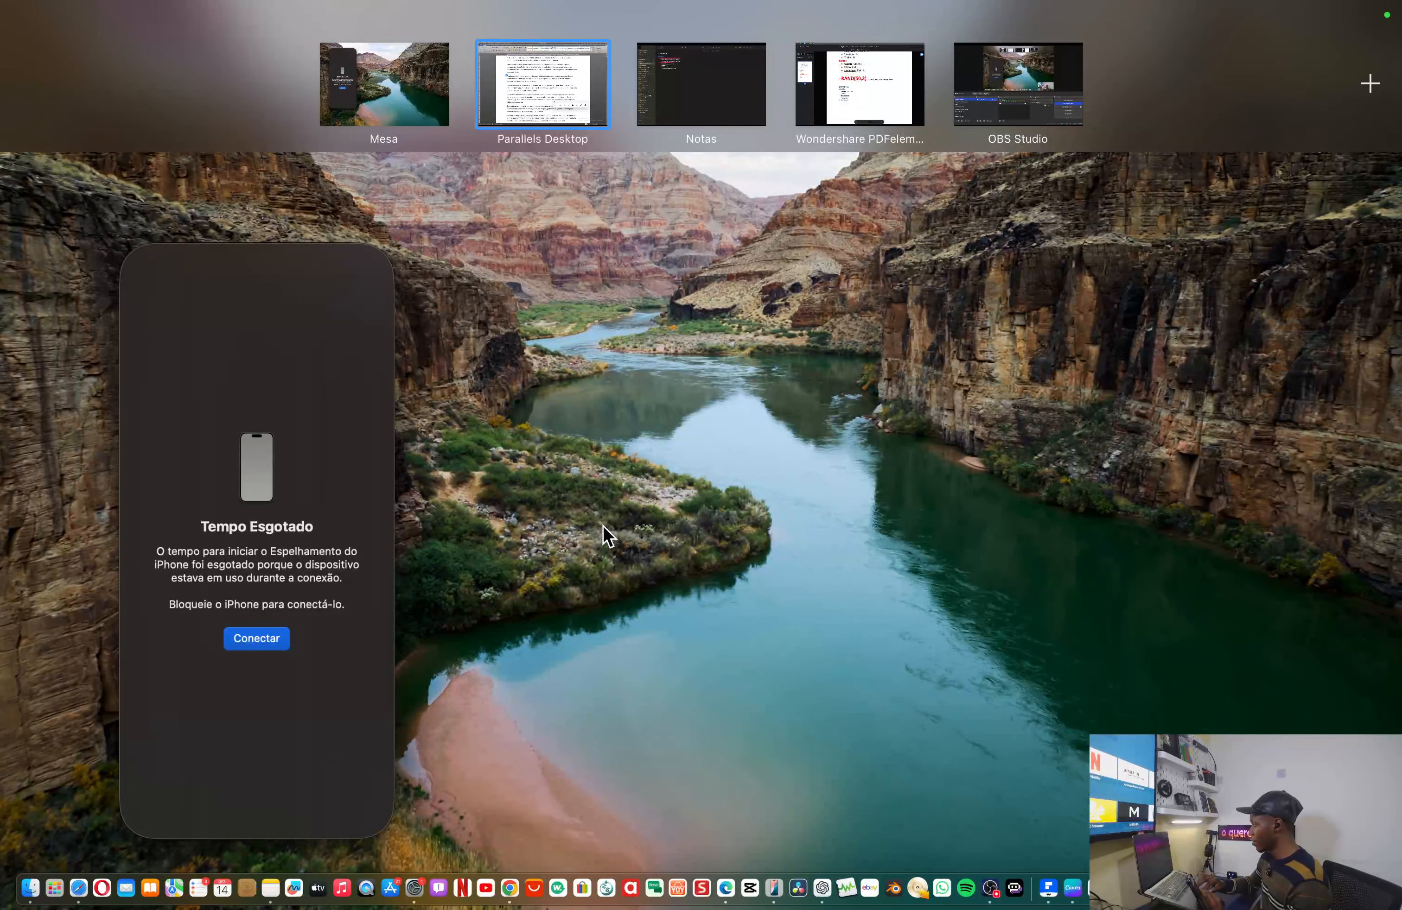
left_click(602, 525)
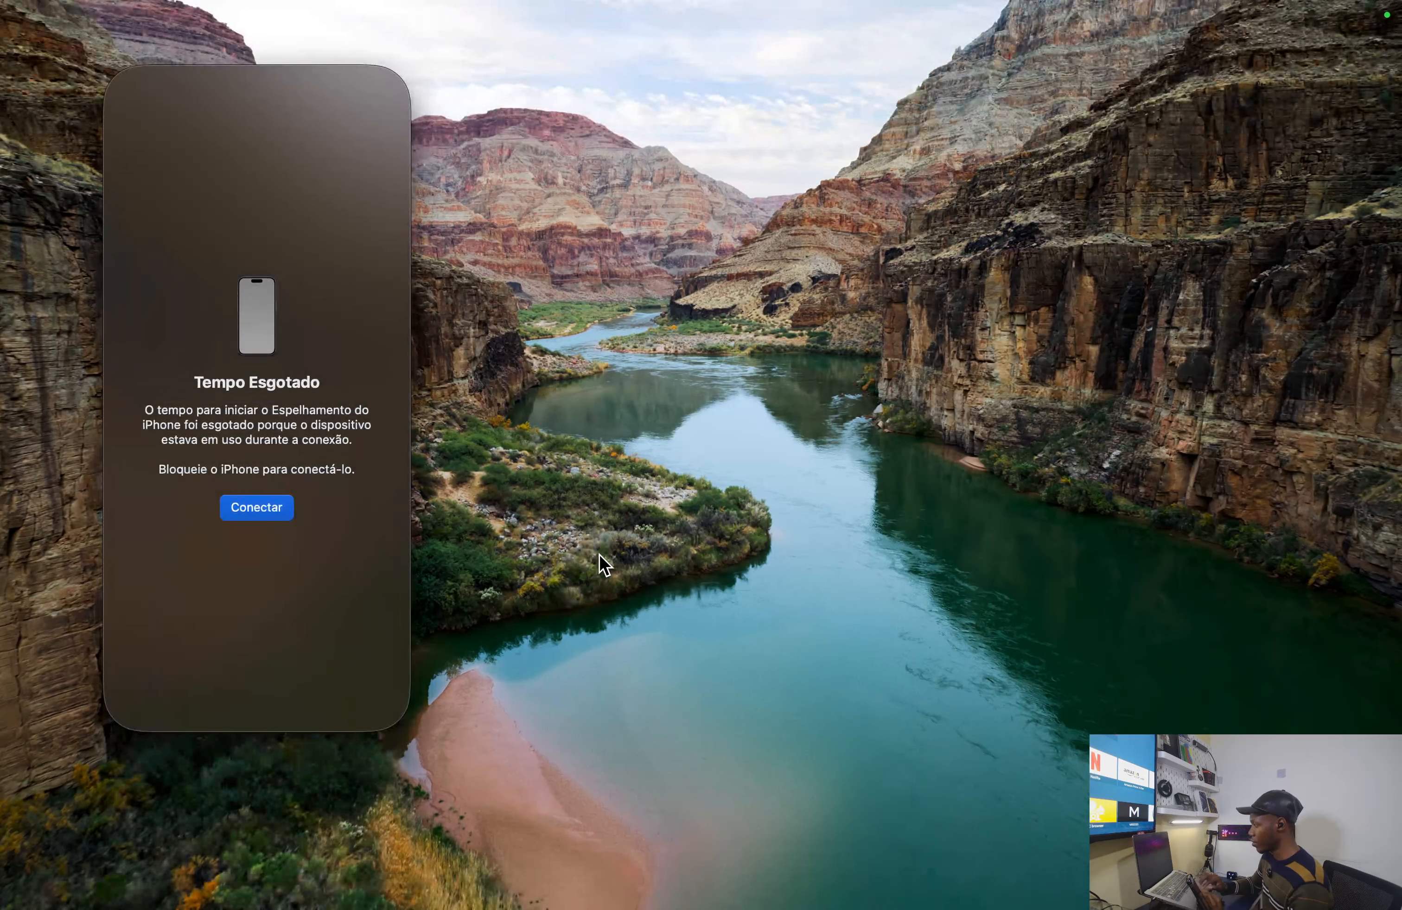
key("ctrl+Up")
mouse_move(792, 19)
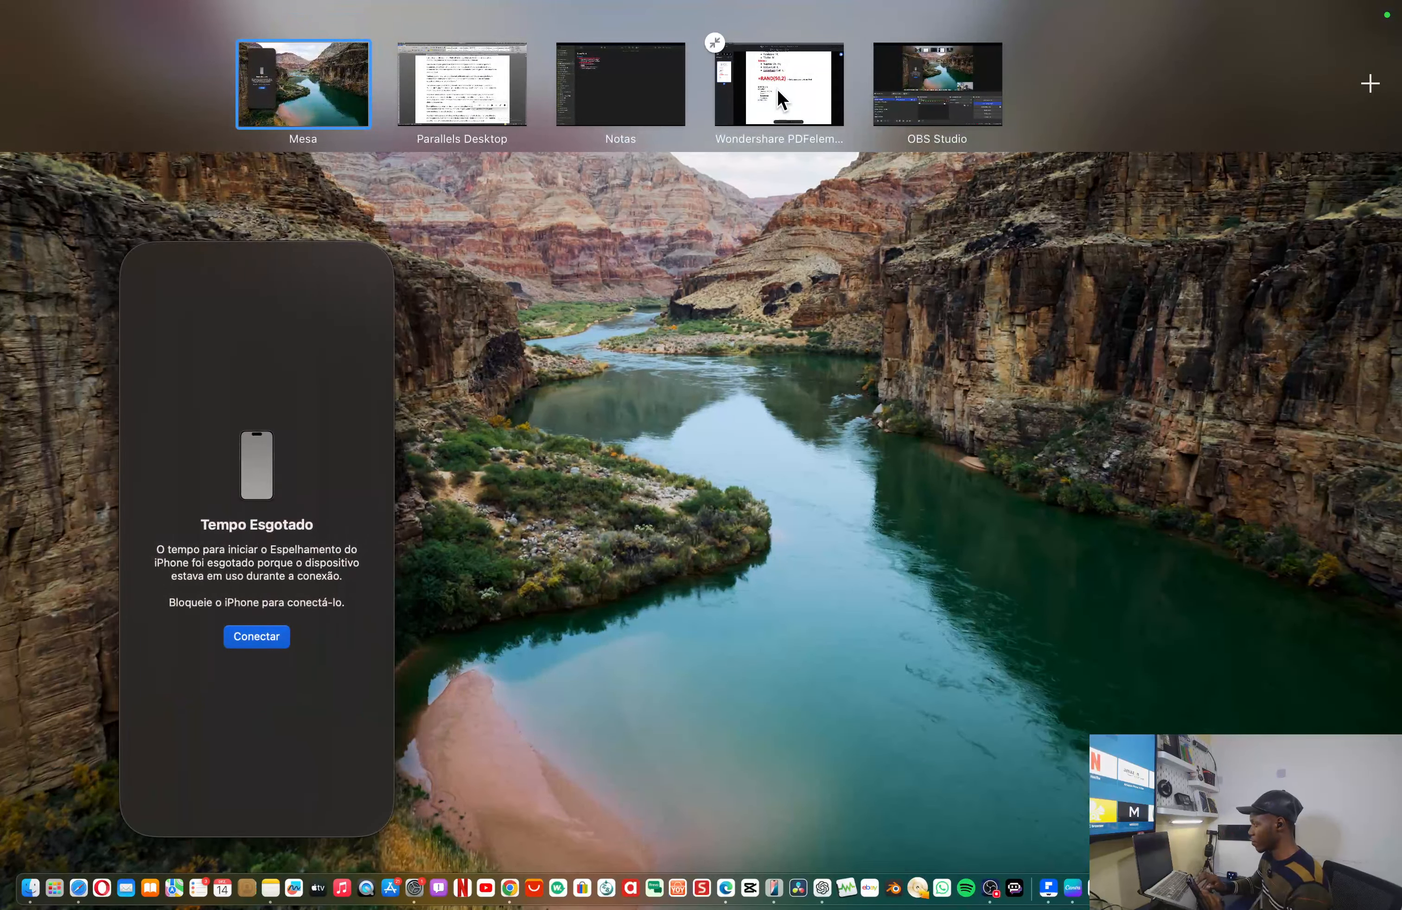
left_click_drag(777, 89, 699, 90)
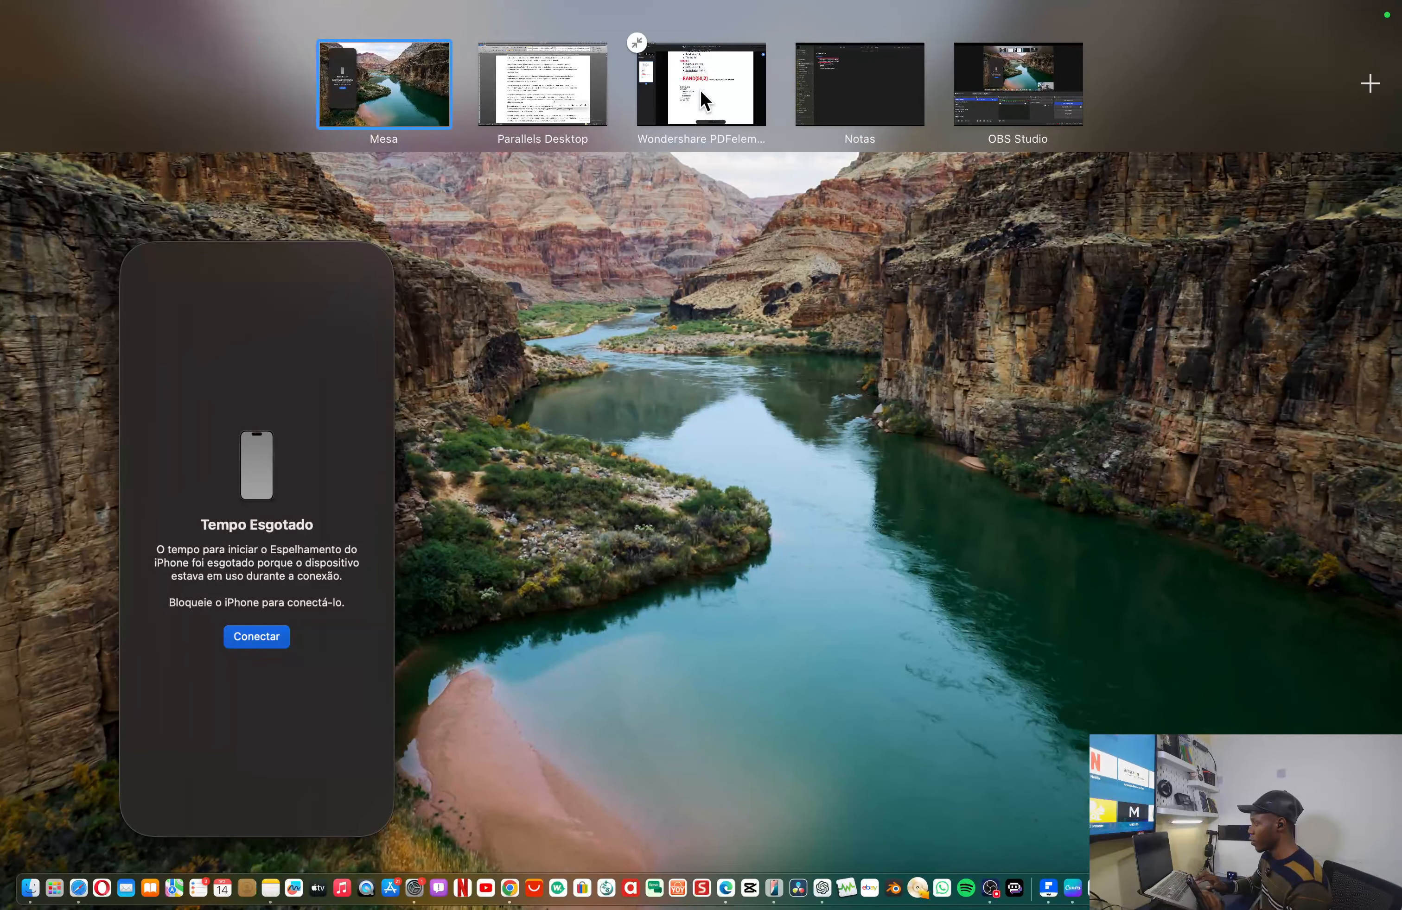
left_click(699, 90)
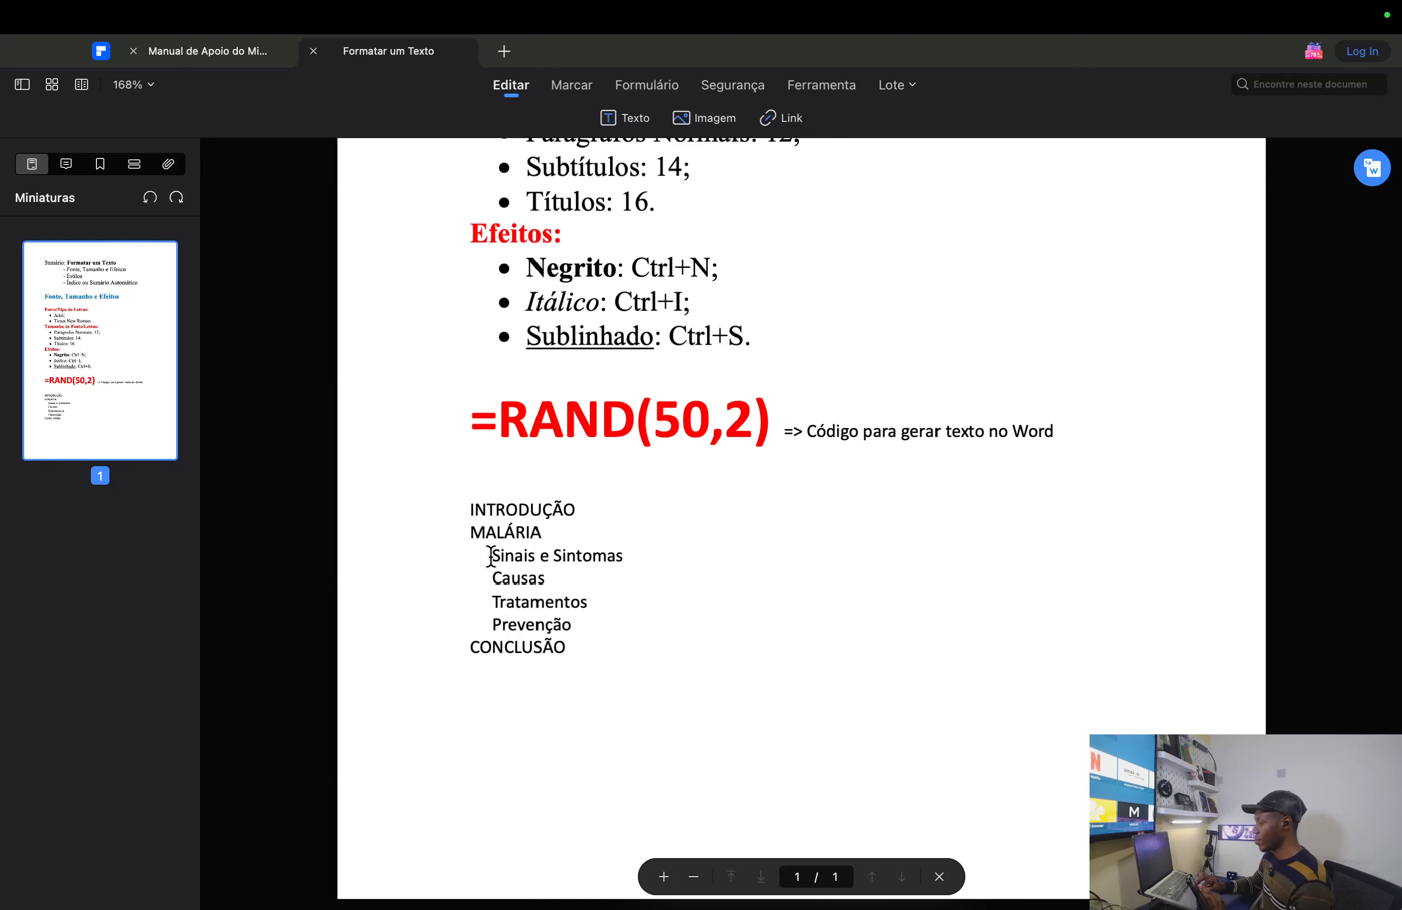
- Select the MALÁRIA subheadings Sinais e Sintomas through Prevenção in the PDF, then return to Word
left_click_drag(491, 557, 571, 627)
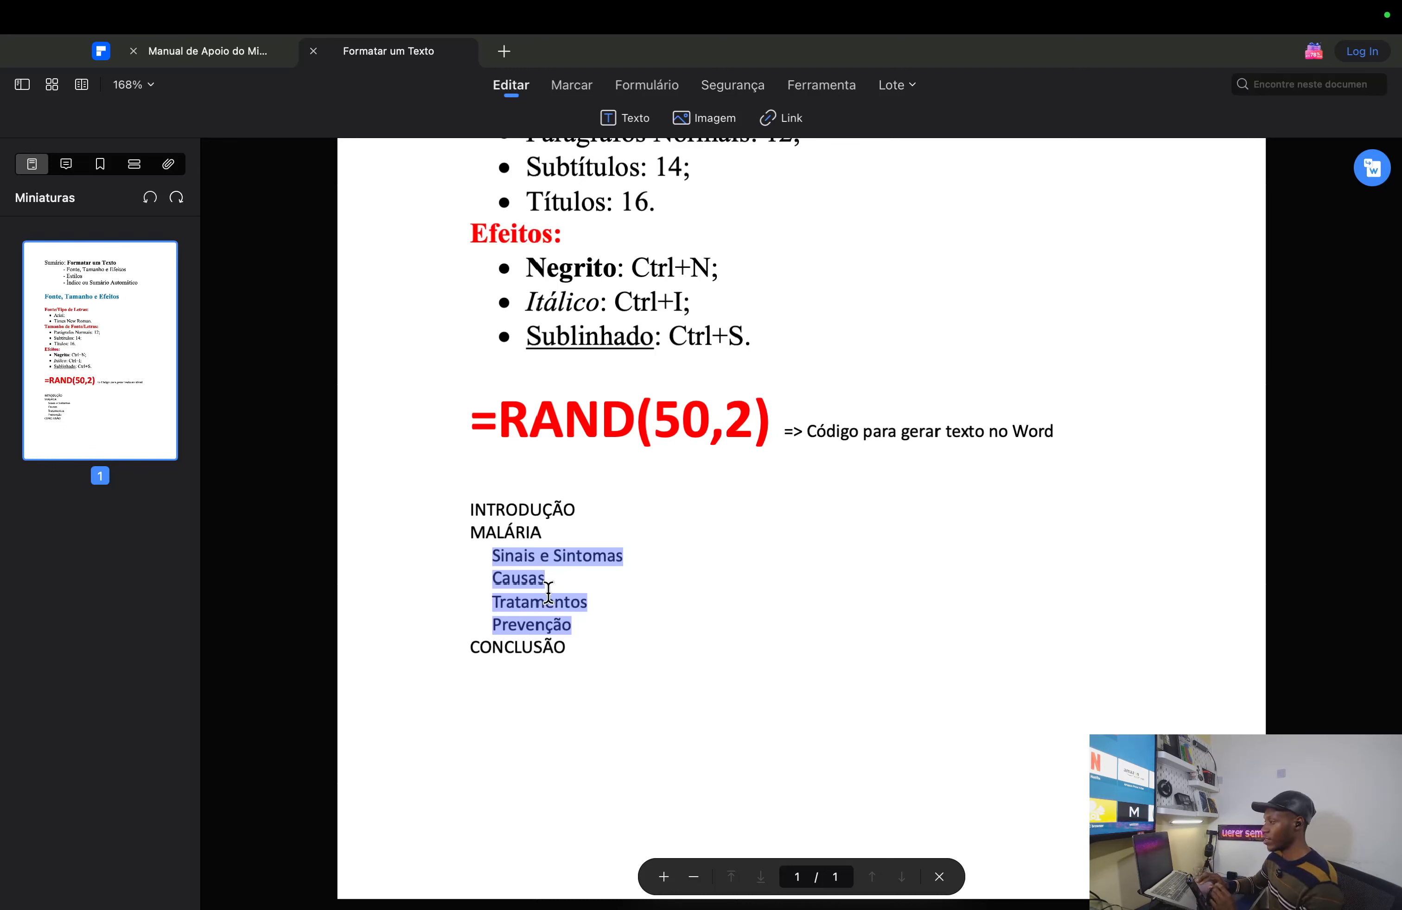
key("ctrl+Left")
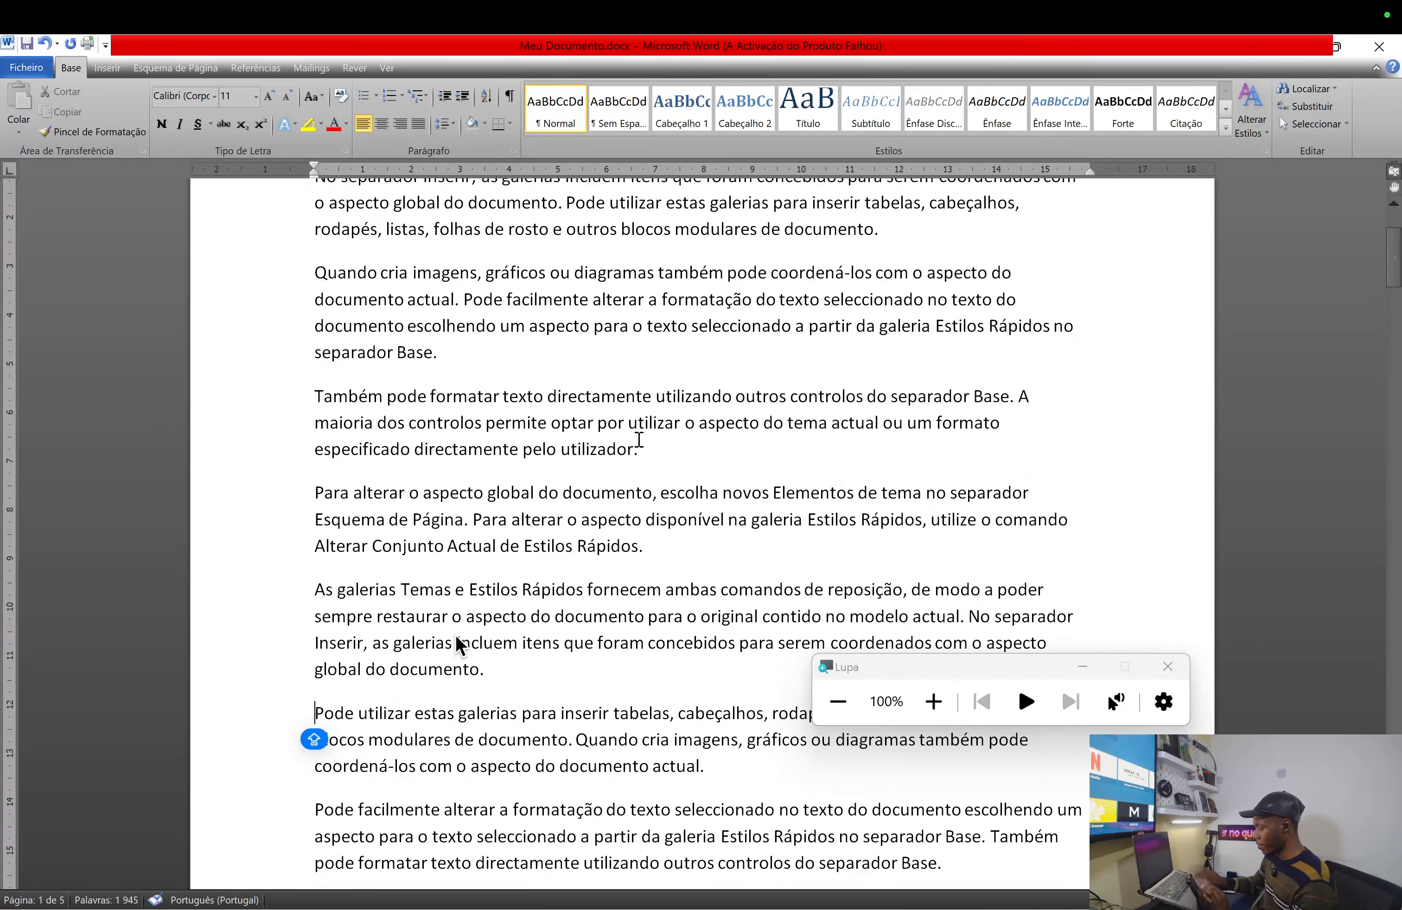
- Add the MALÁRIA heading, then a Sinais e Sintomas line before the Para alterar paragraph
key("Return")
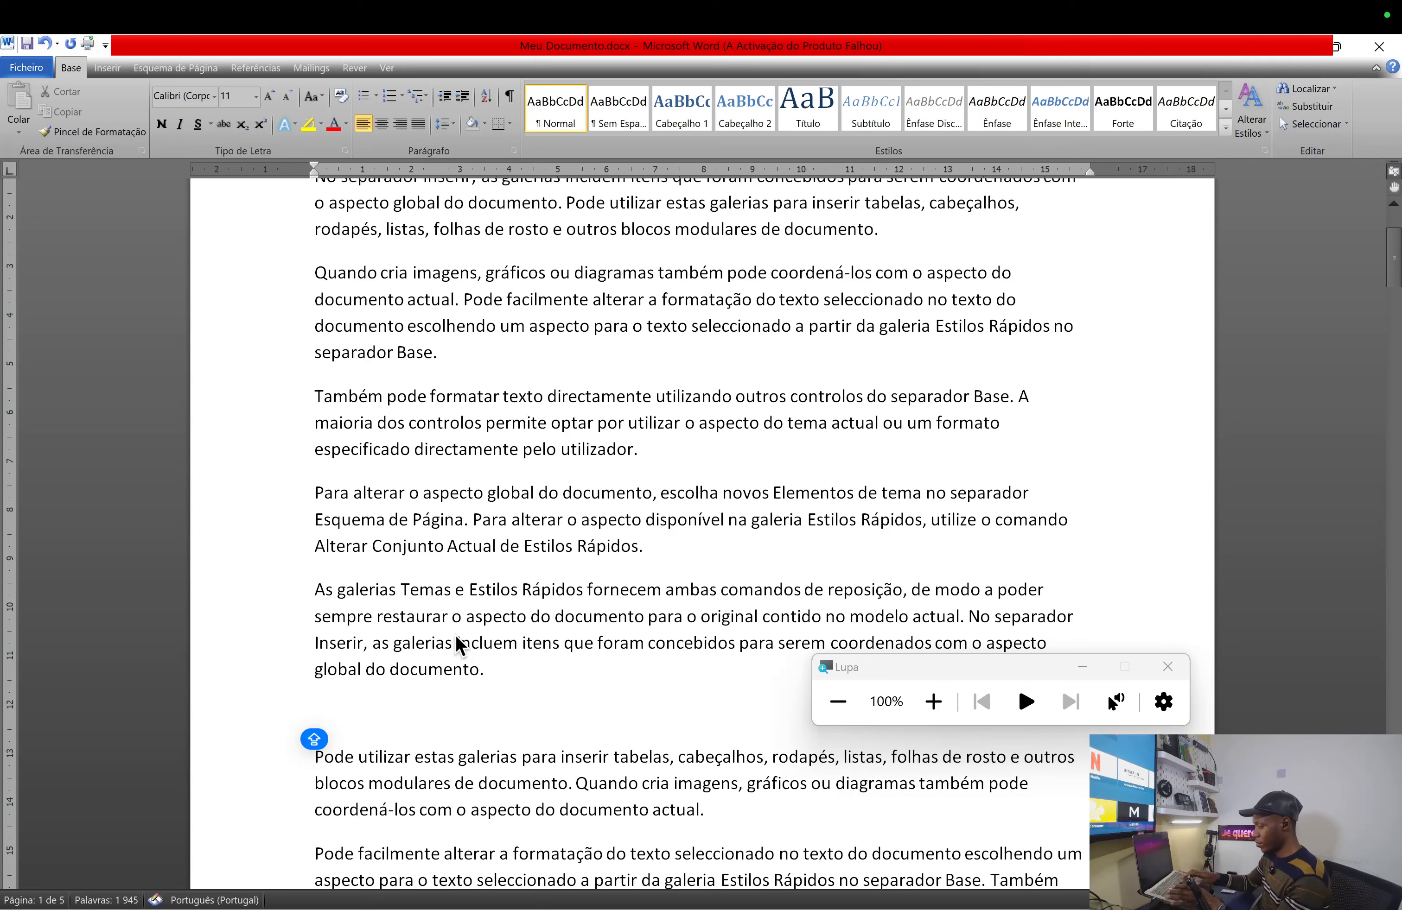
type("MALÁRIA")
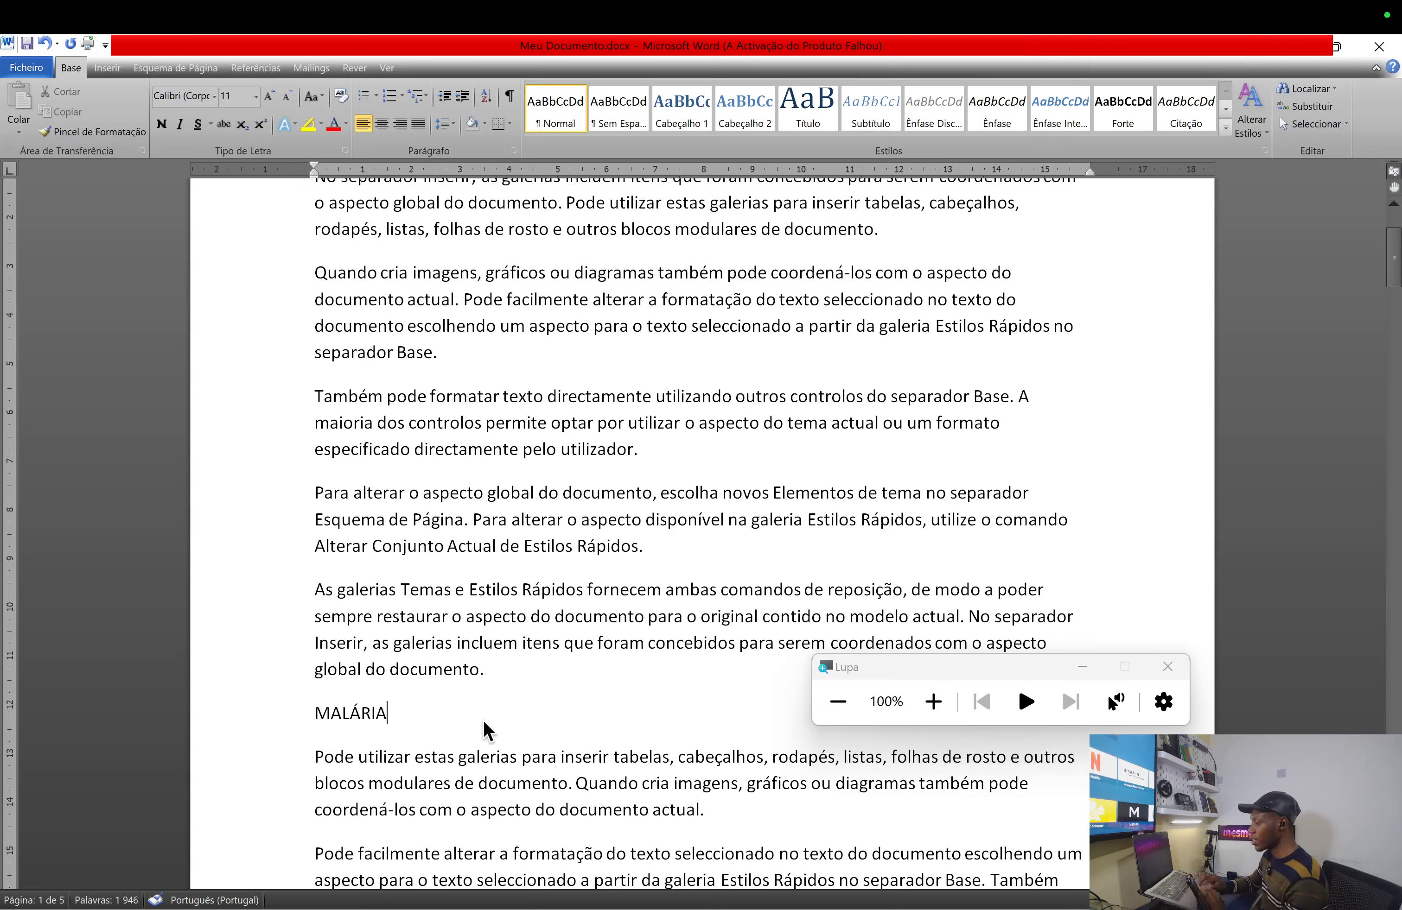
key("Caps_Lock")
scroll(501, 761, "down", 5)
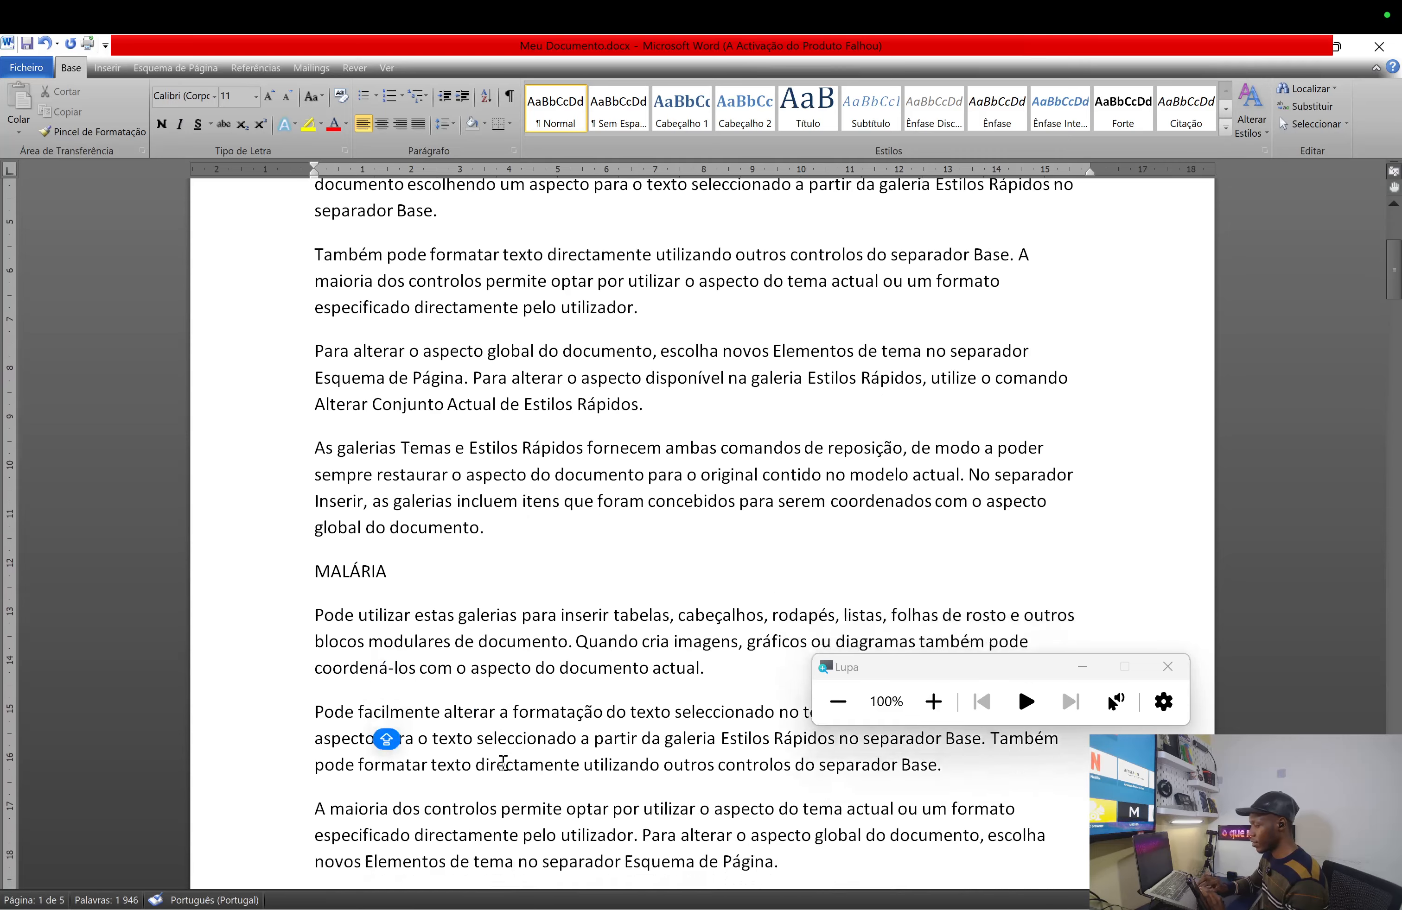
scroll(502, 760, "down", 9)
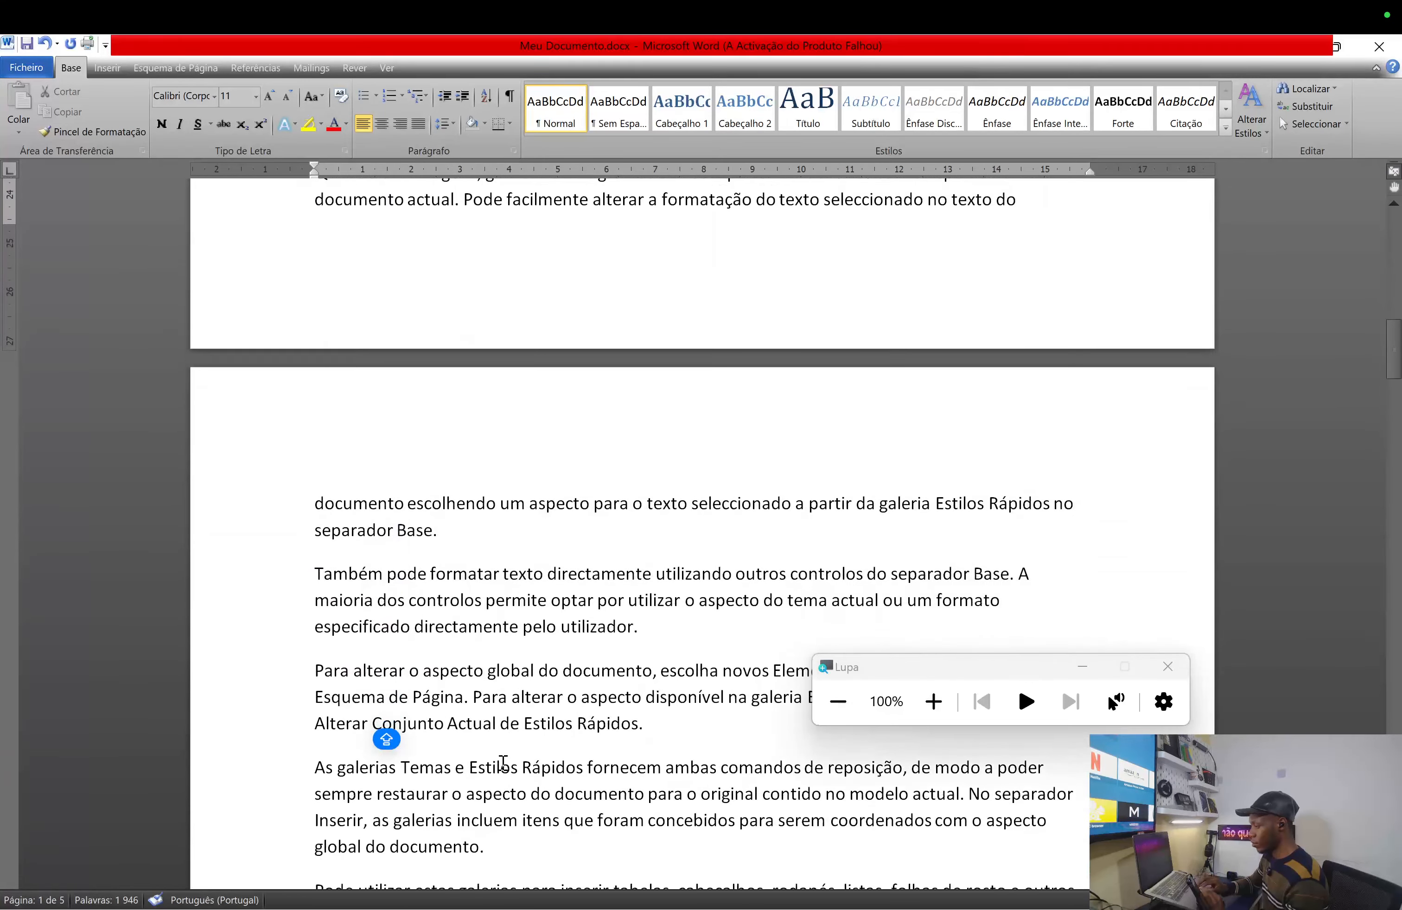
left_click(316, 671)
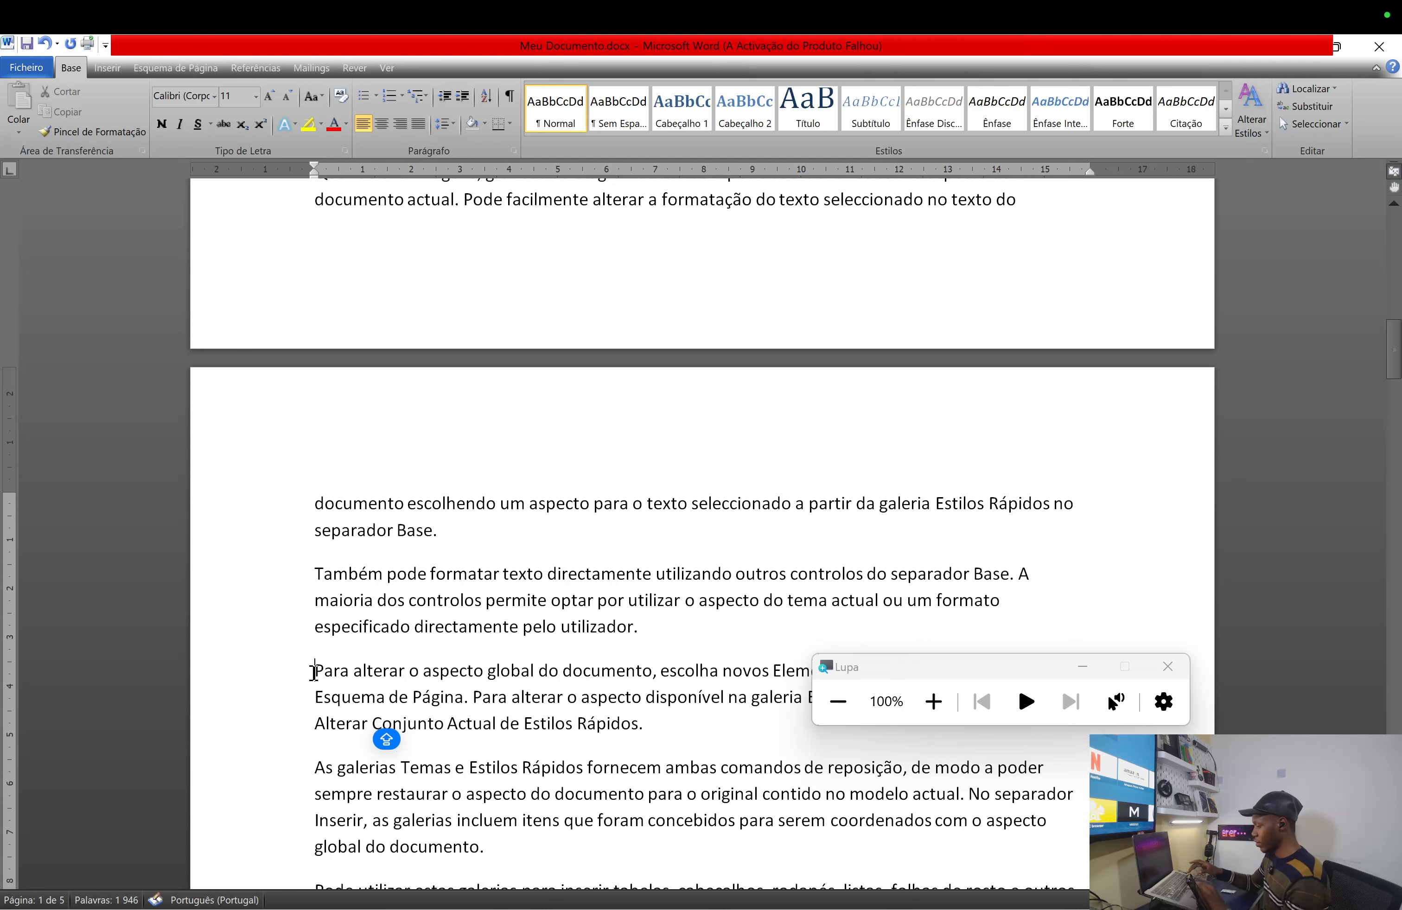
key("Return")
key("Up")
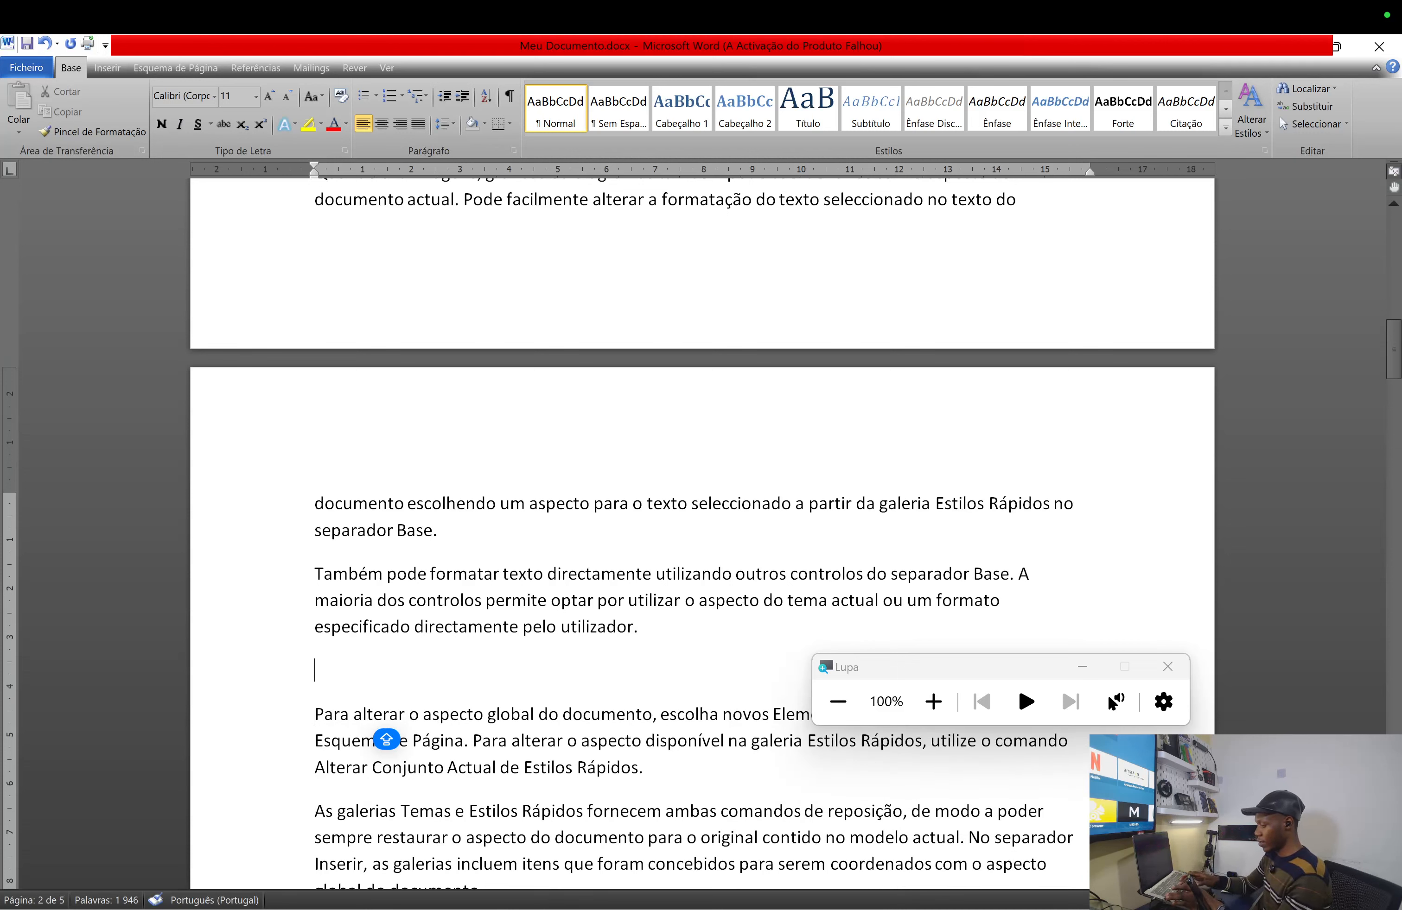
type("Sin")
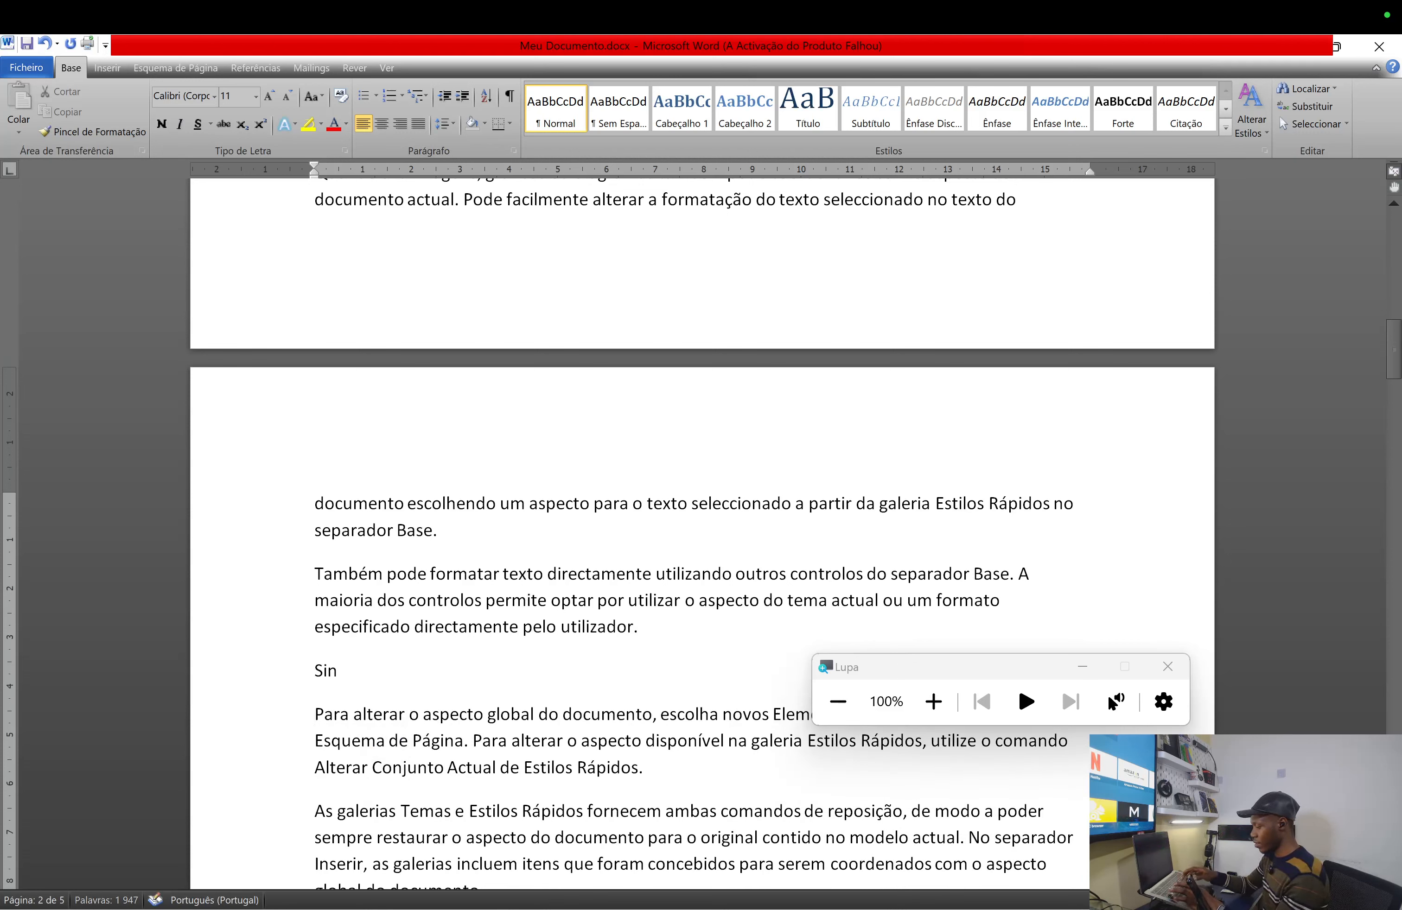
type("ais e ")
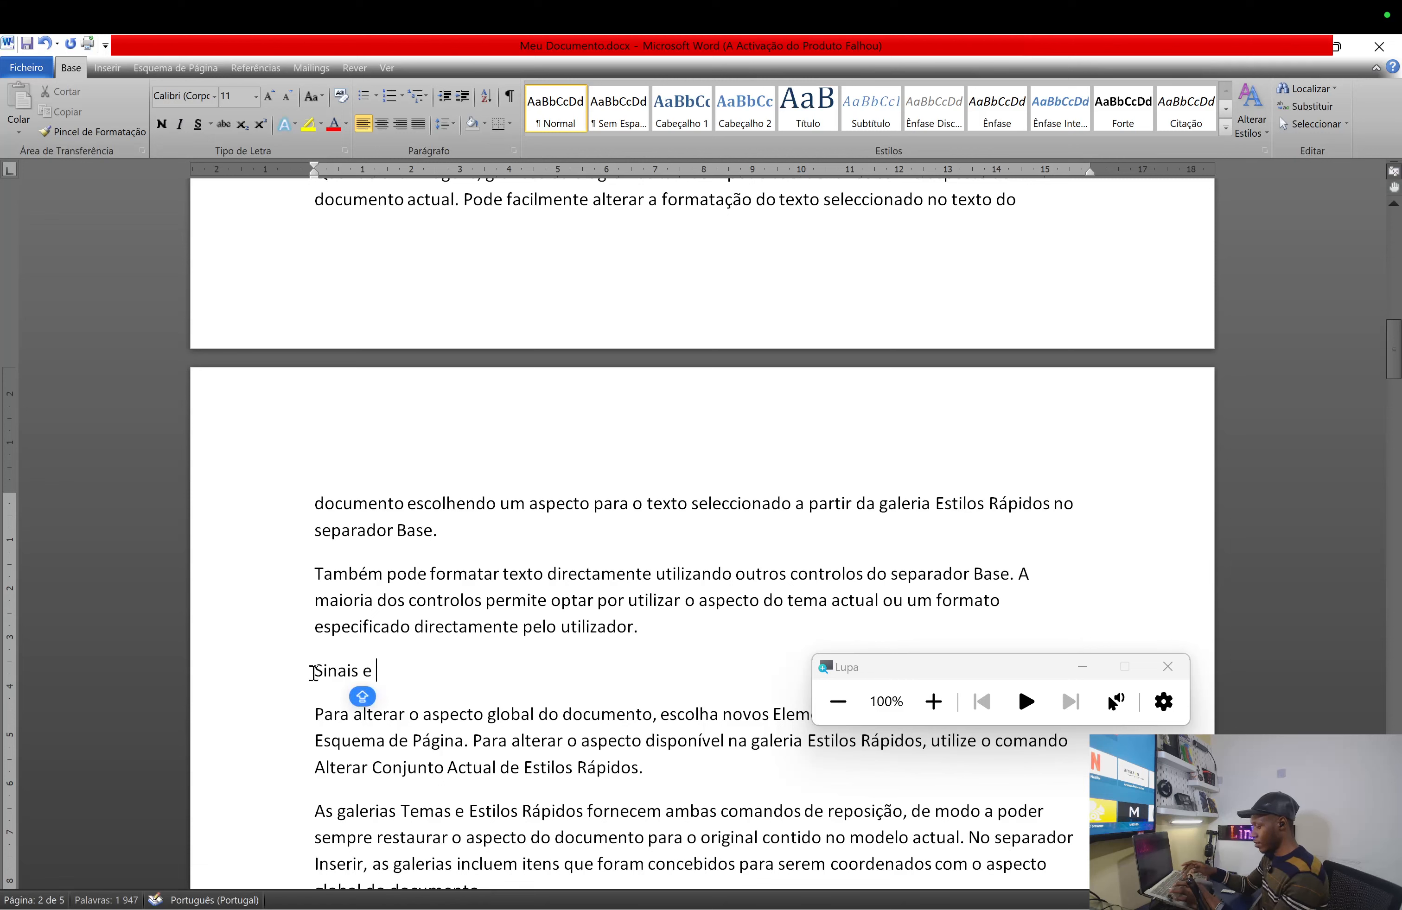
type("Sintomas")
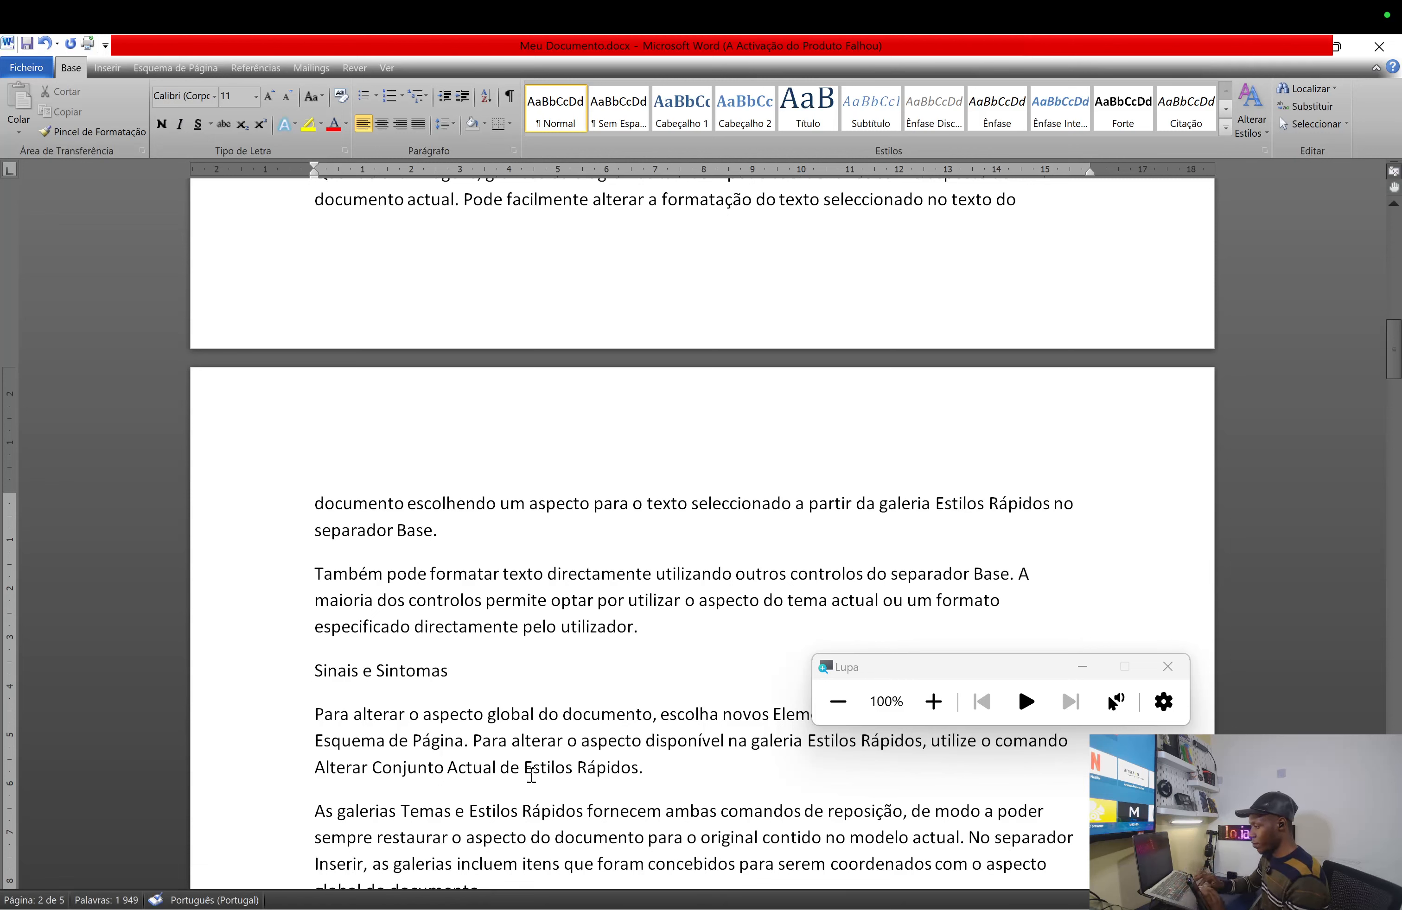
- Add Causas and Tratamentos lines before the As galerias and Quando cria imagens paragraphs
scroll(531, 775, "down", 5)
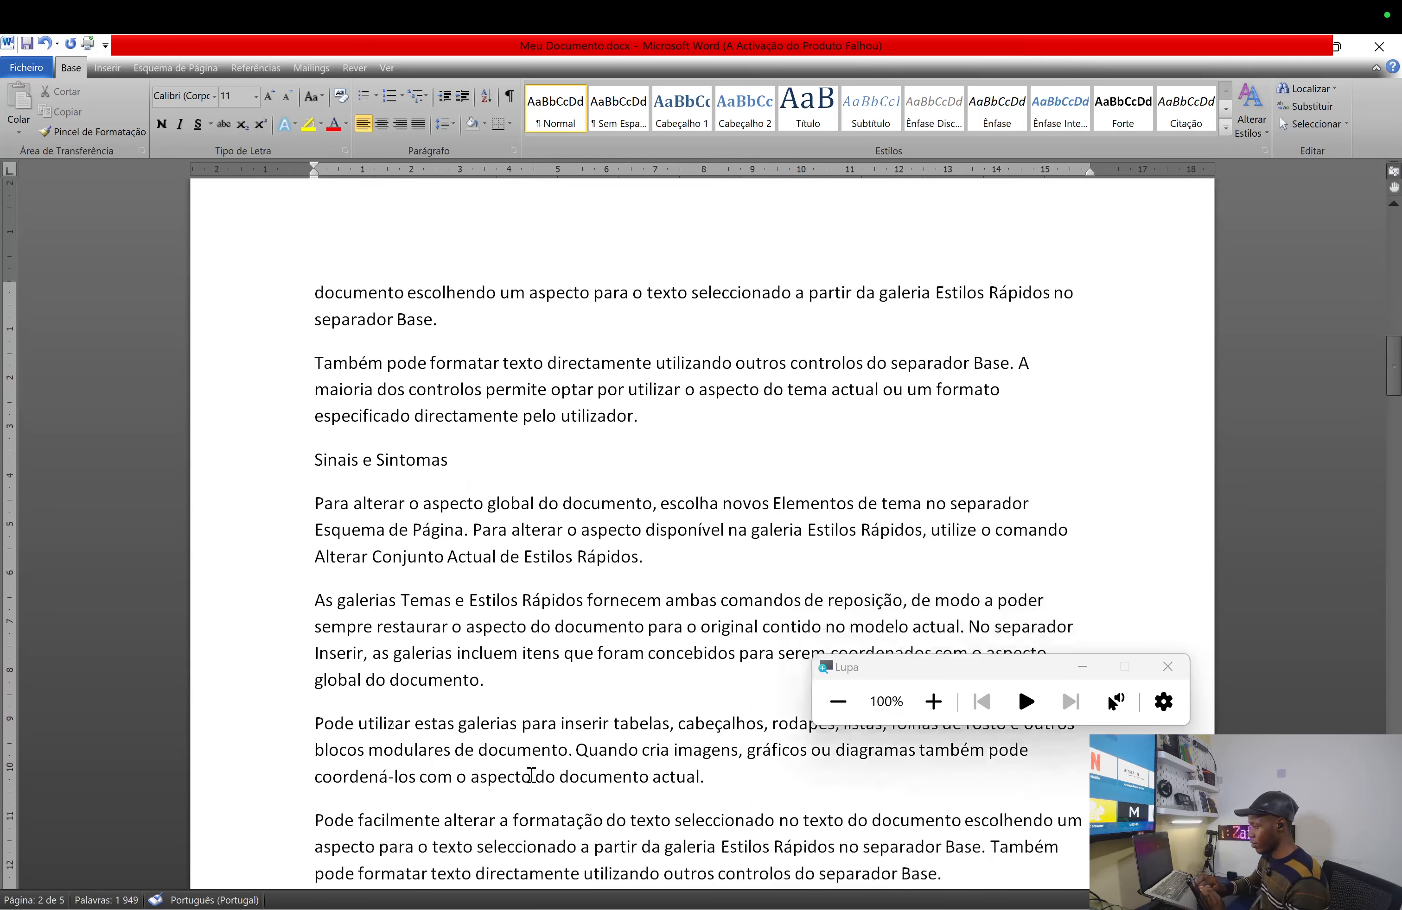
scroll(532, 775, "down", 7)
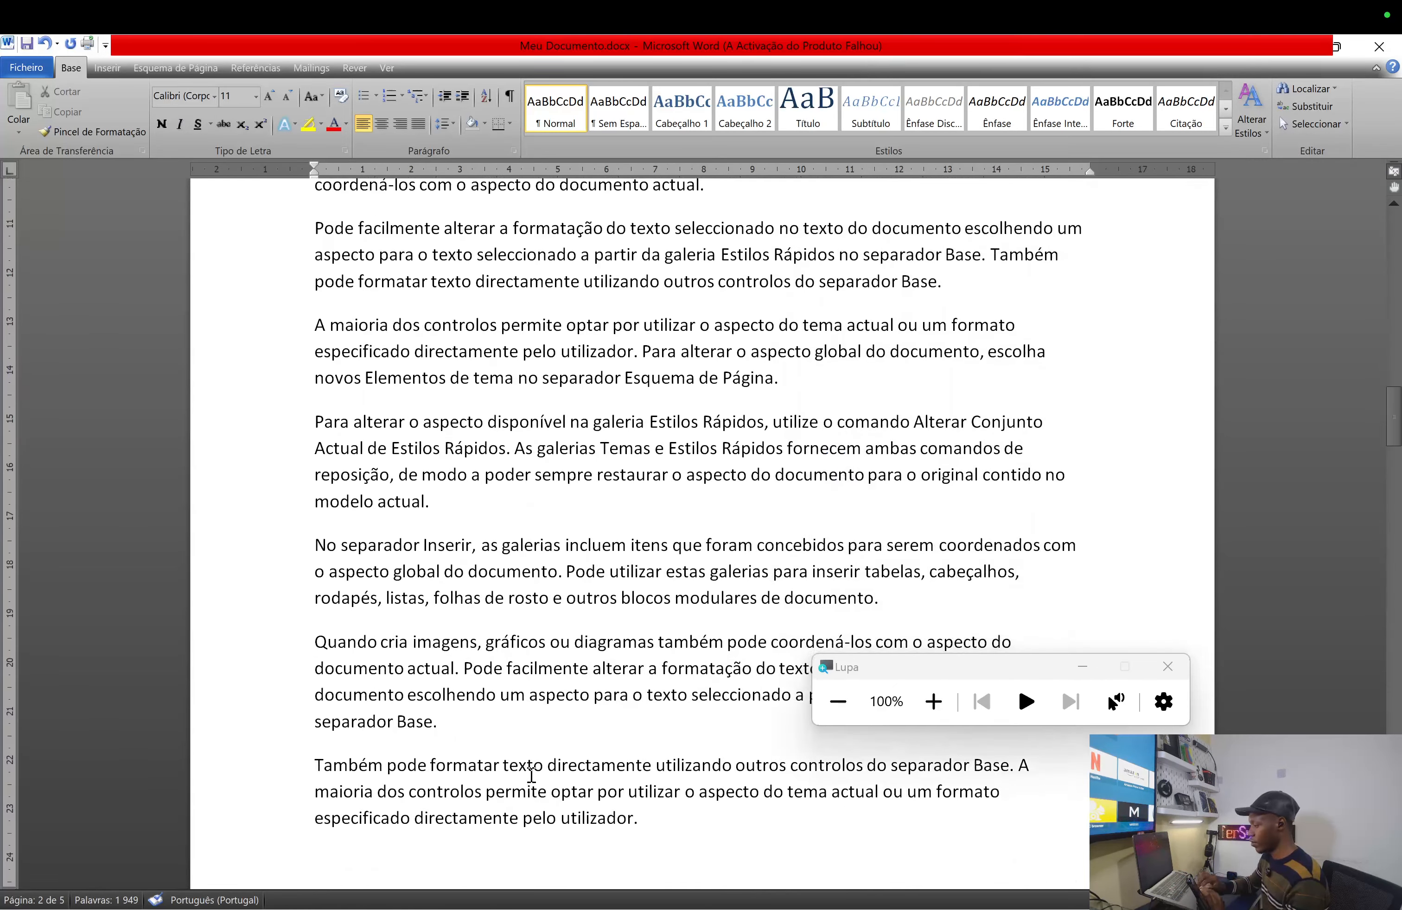
scroll(532, 775, "down", 8)
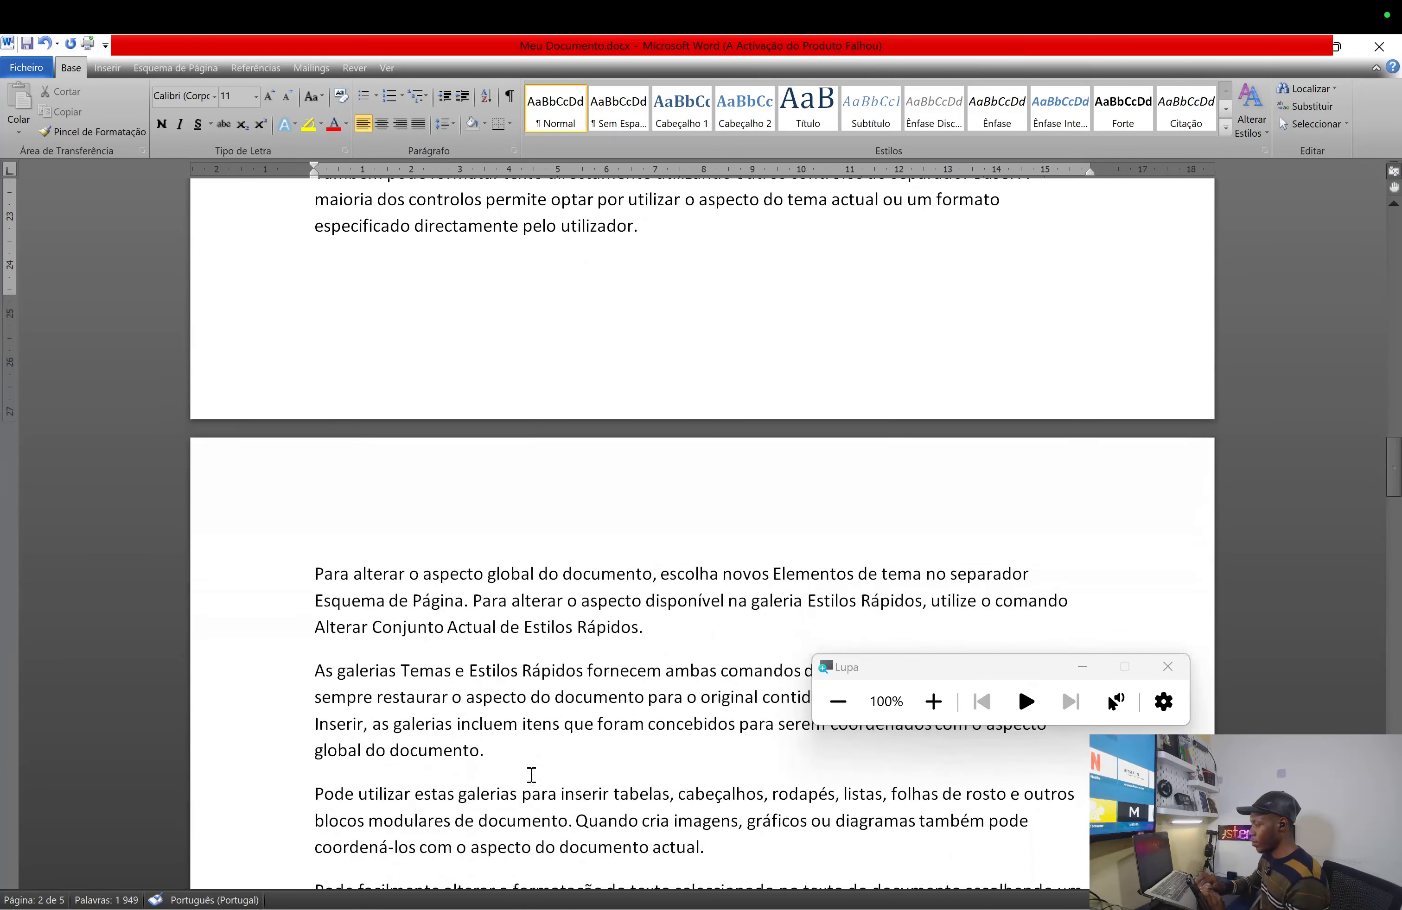
left_click(315, 674)
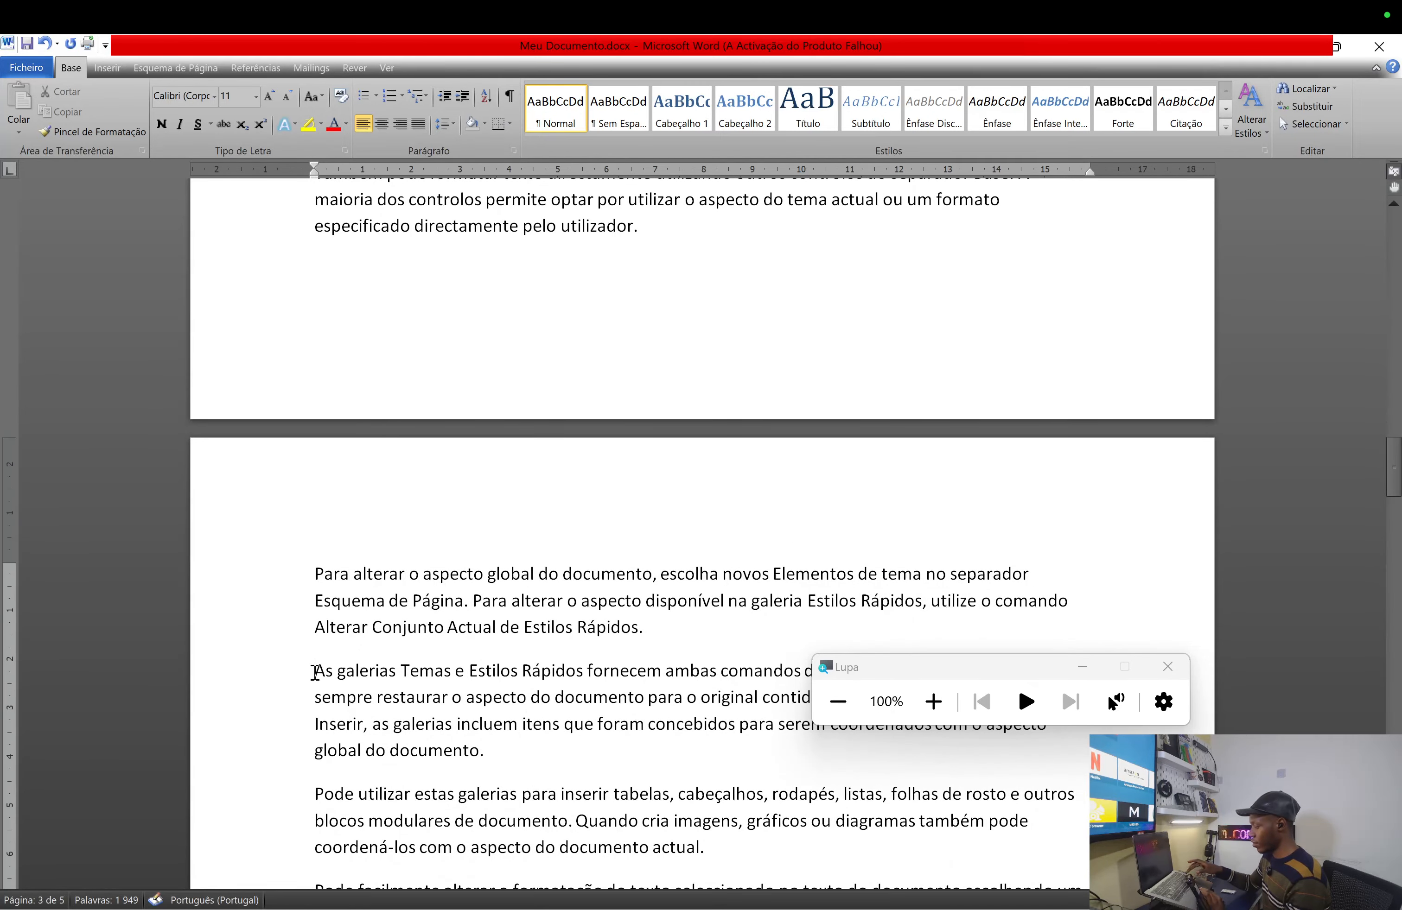
key("Return")
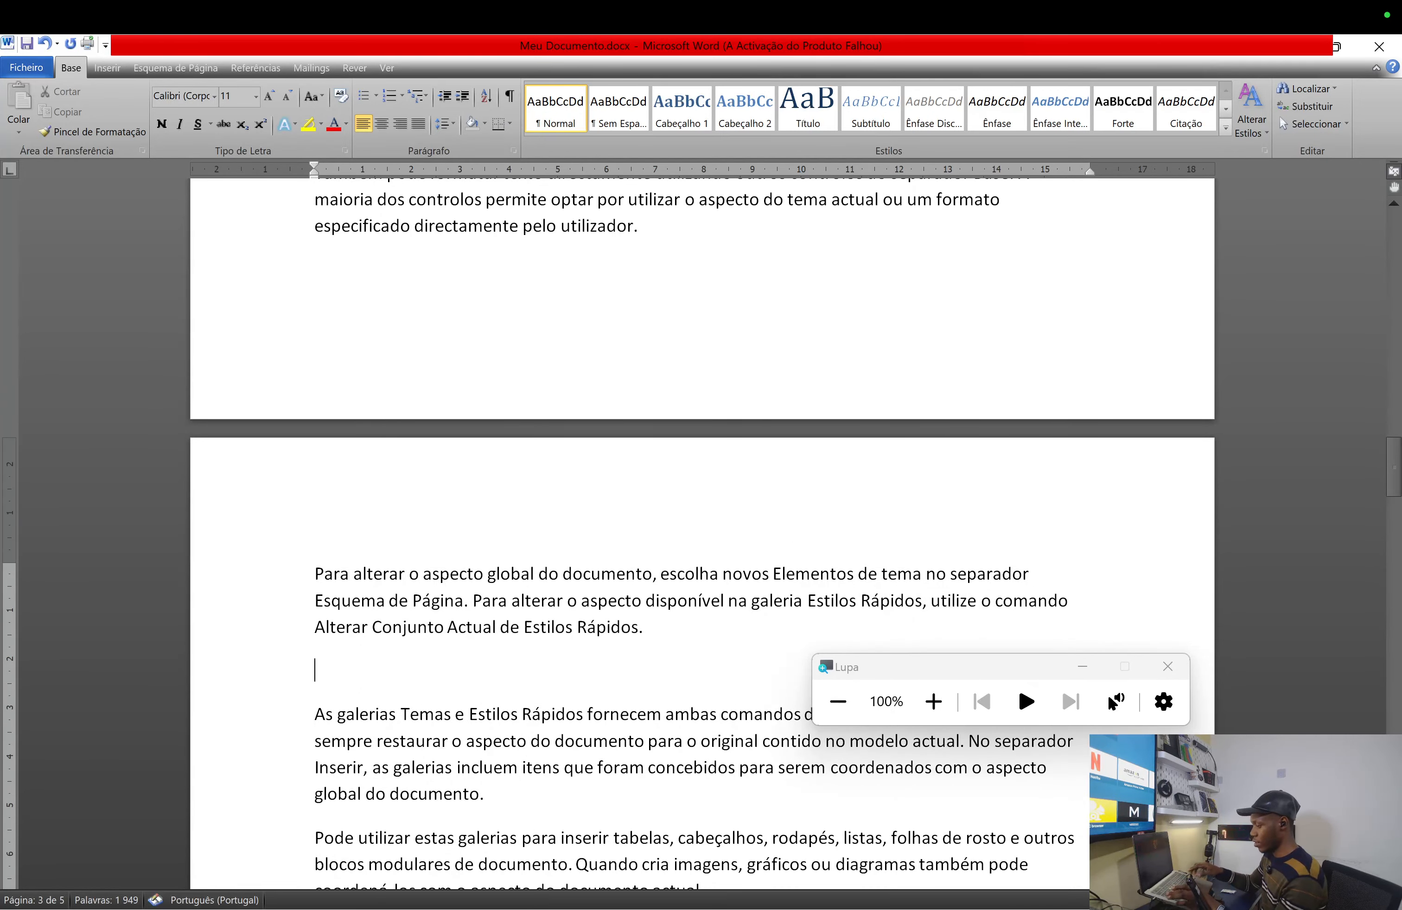
type("Causas")
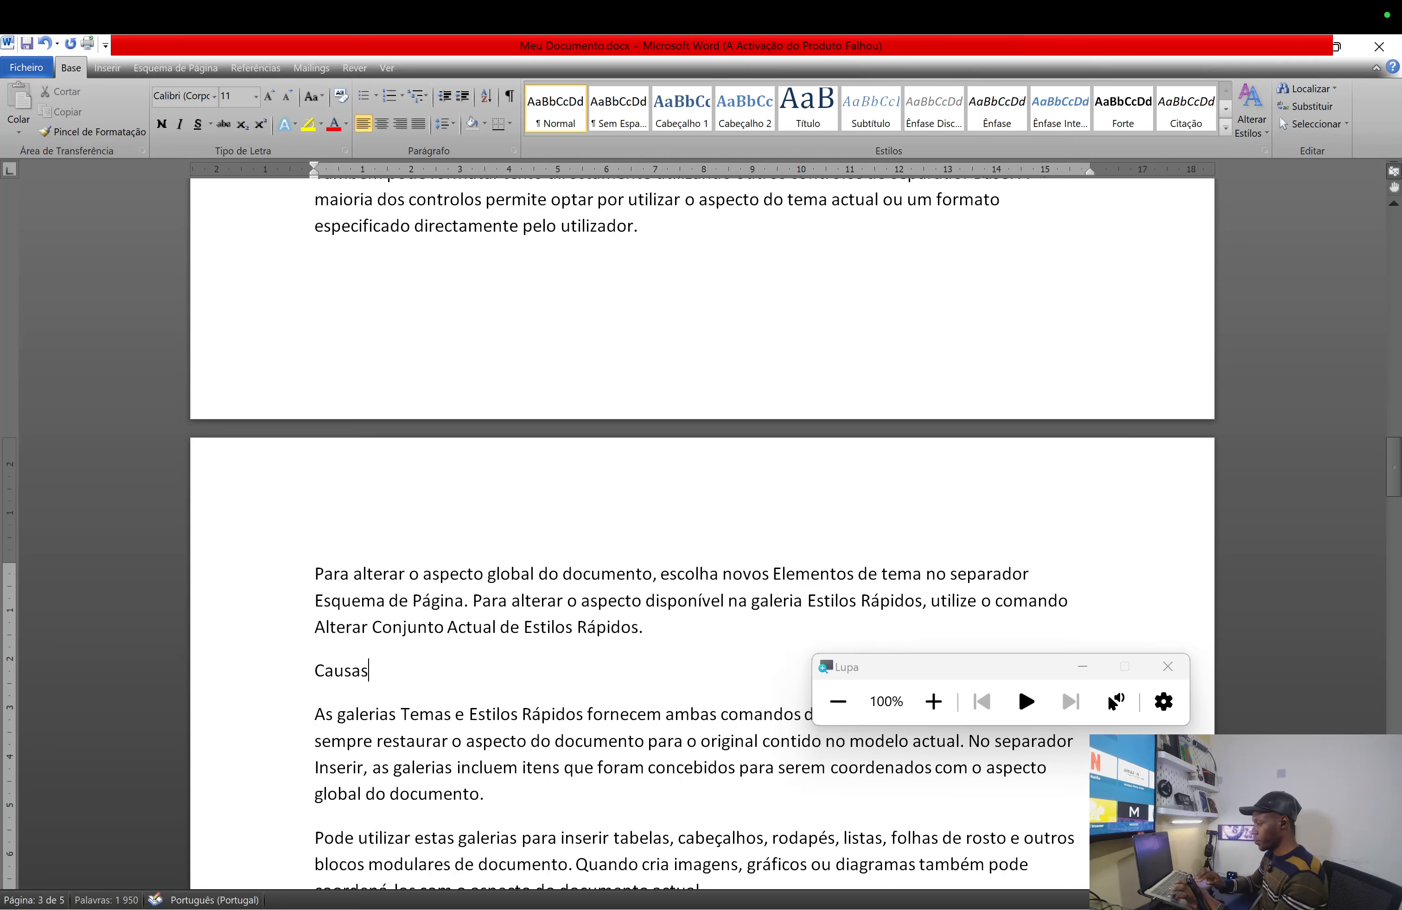
scroll(703, 532, "down", 4)
scroll(277, 695, "down", 5)
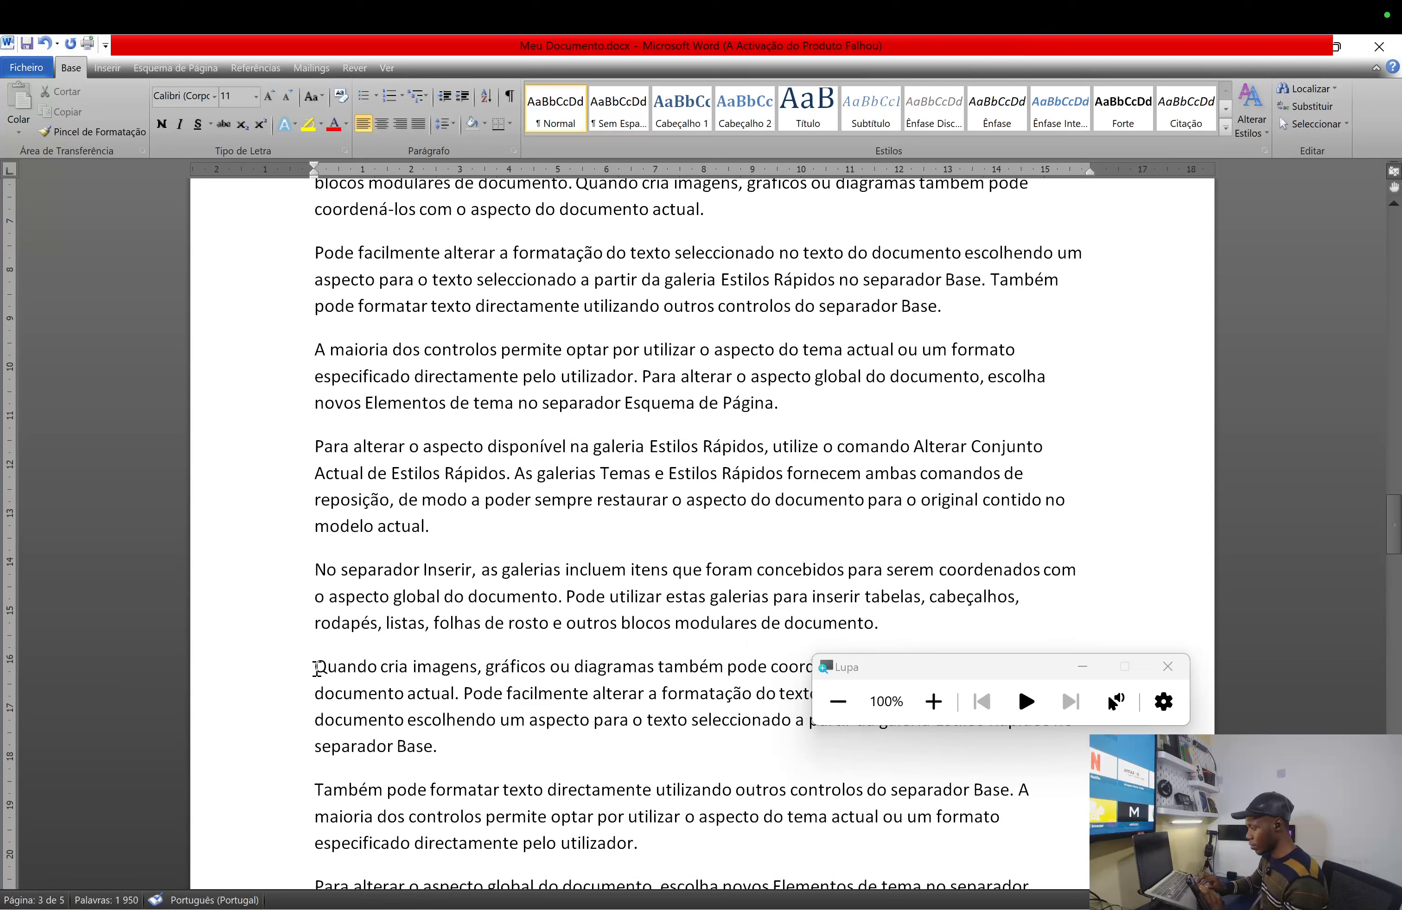
left_click(315, 667)
key("Return")
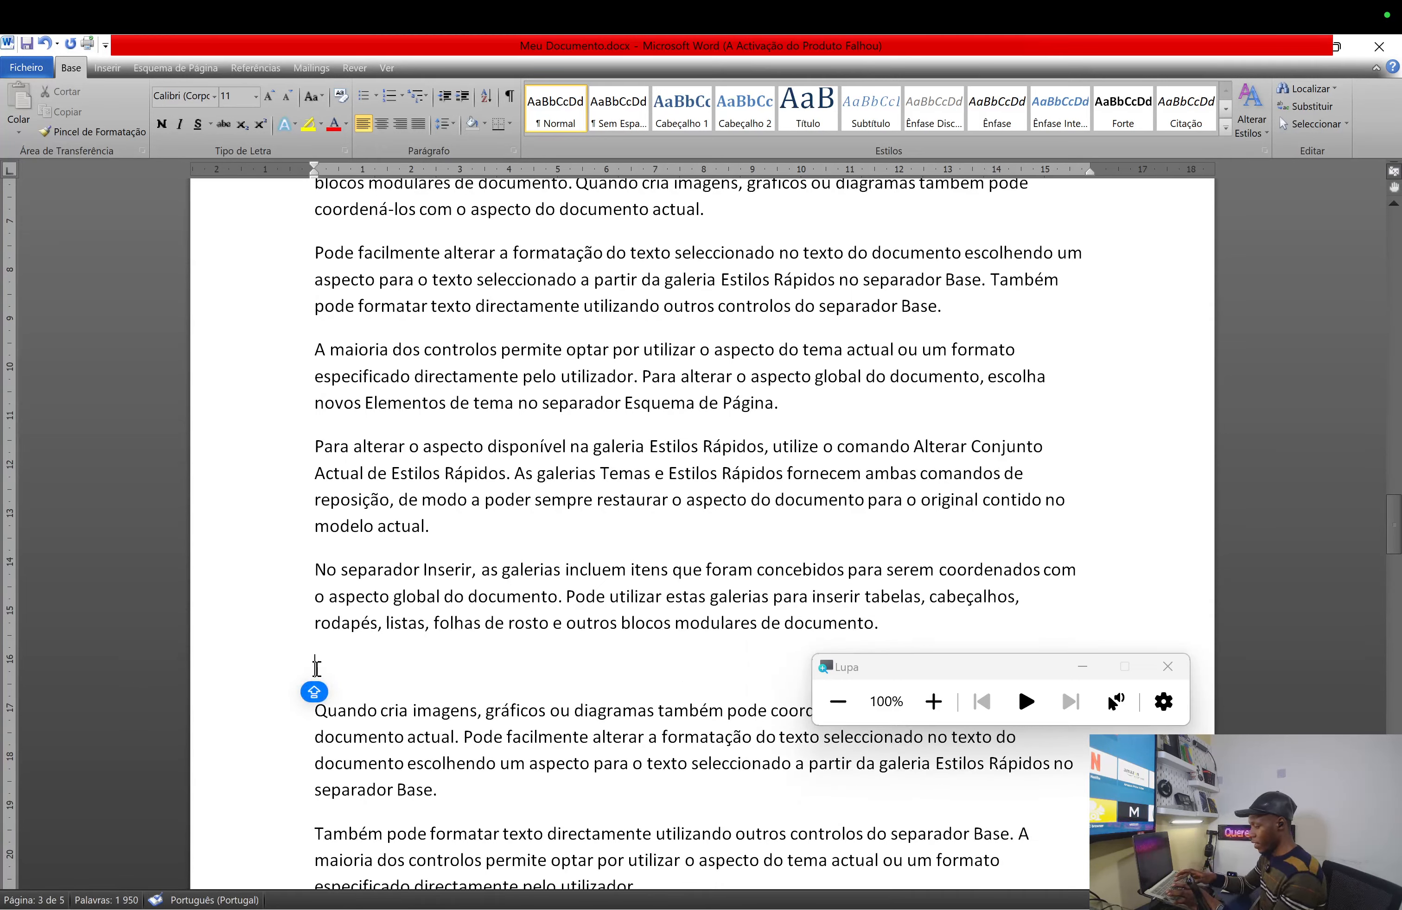
type("Tra")
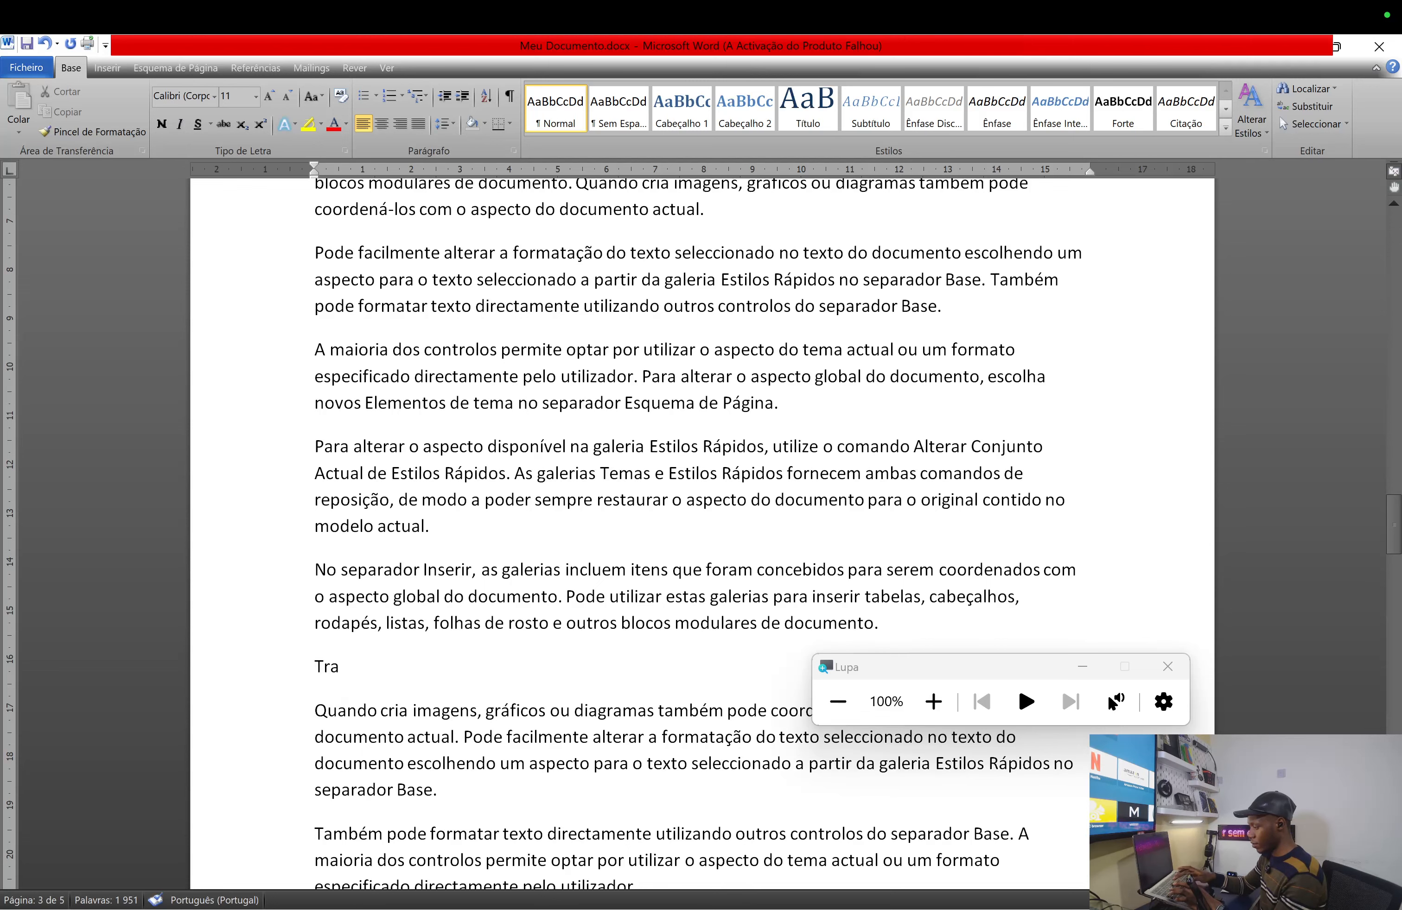
type("tamentos")
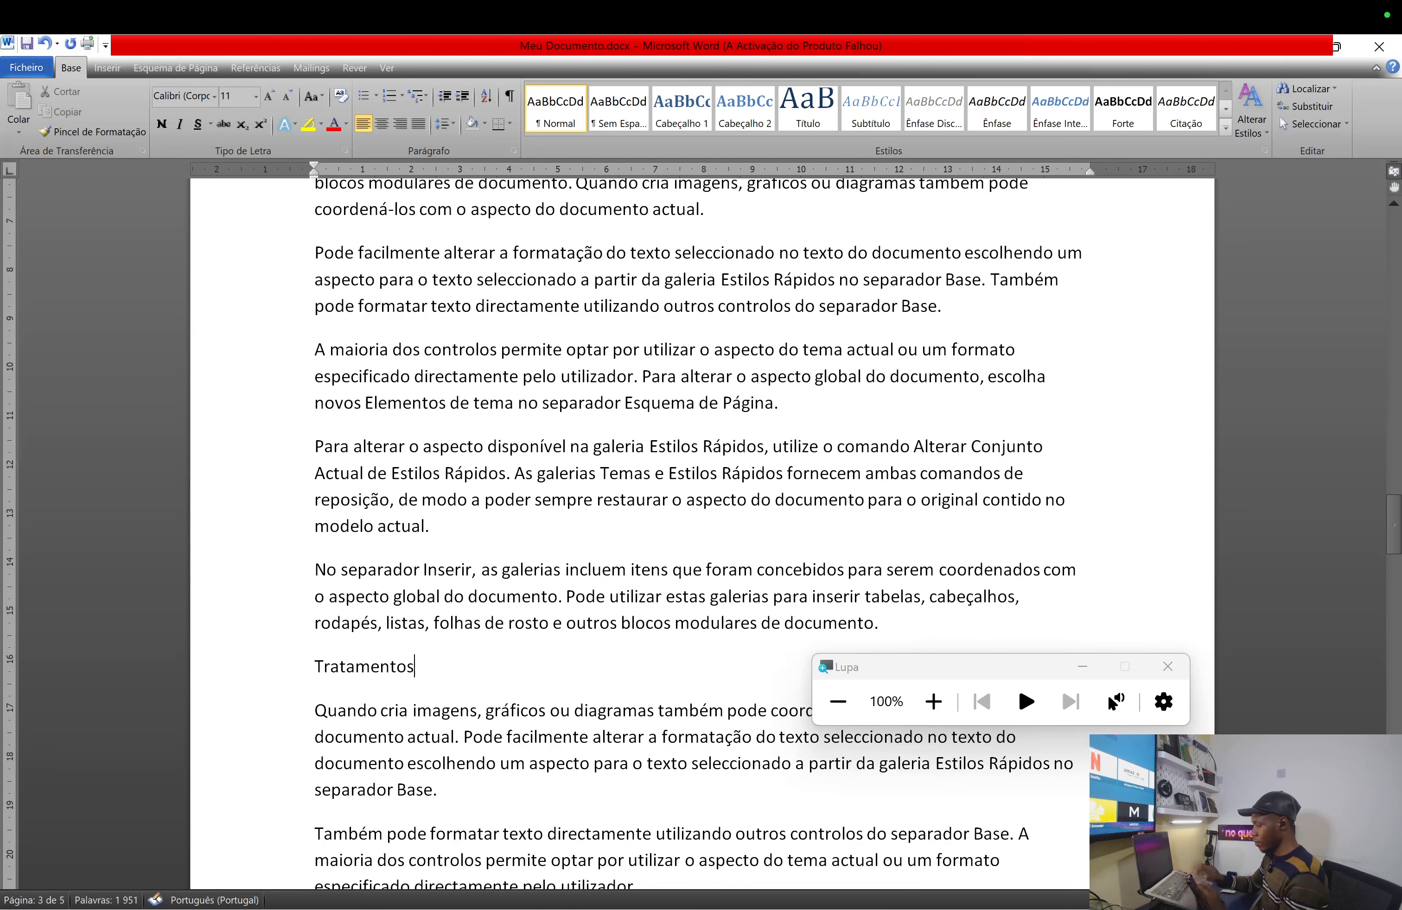
- Add a Prevenção line before the Também pode formatar paragraph, correcting the plural ending
scroll(513, 767, "down", 15)
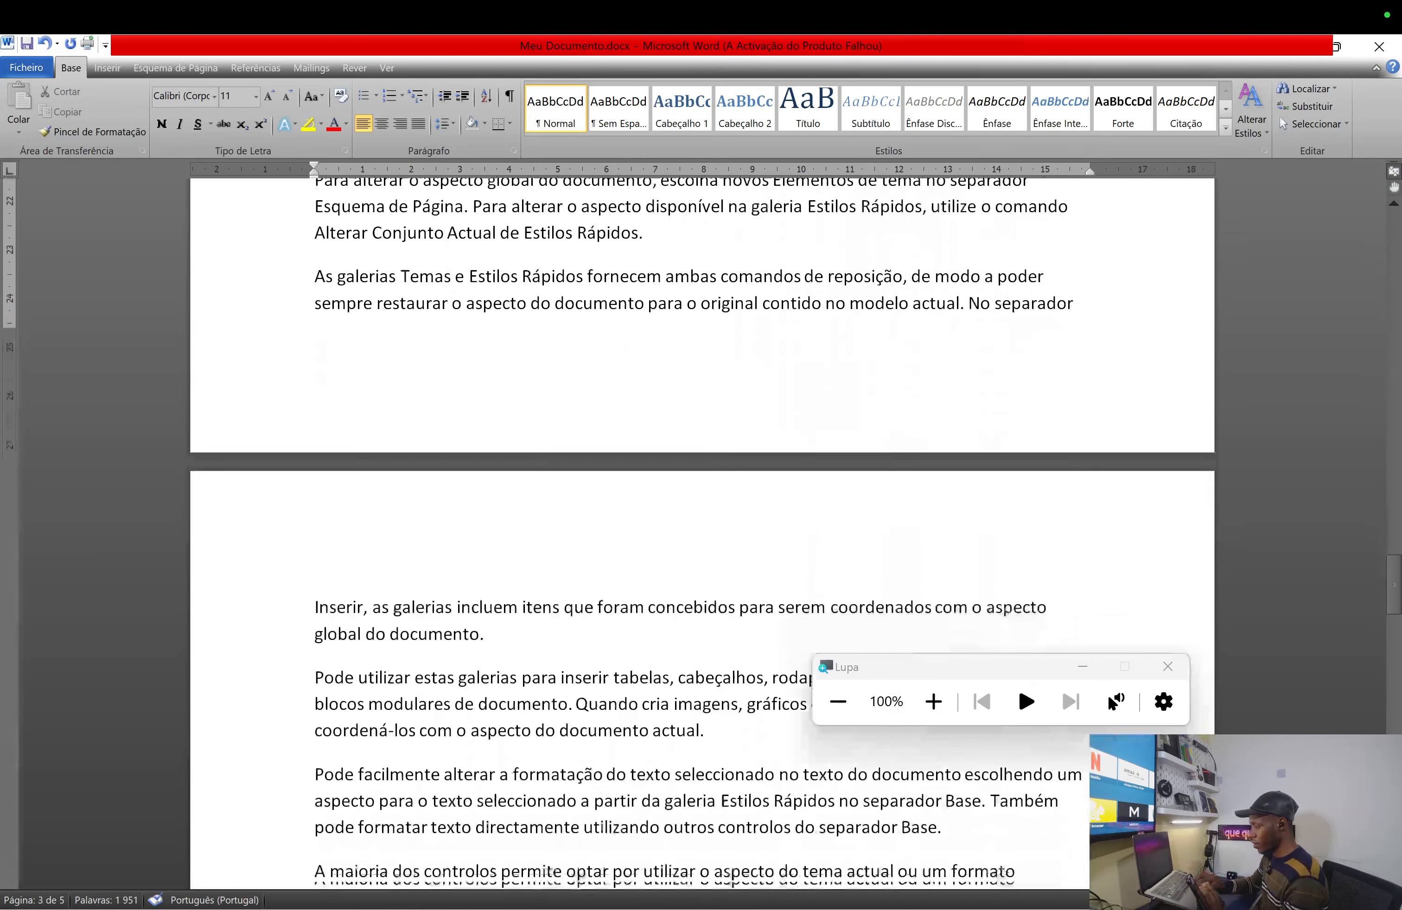
scroll(512, 767, "down", 5)
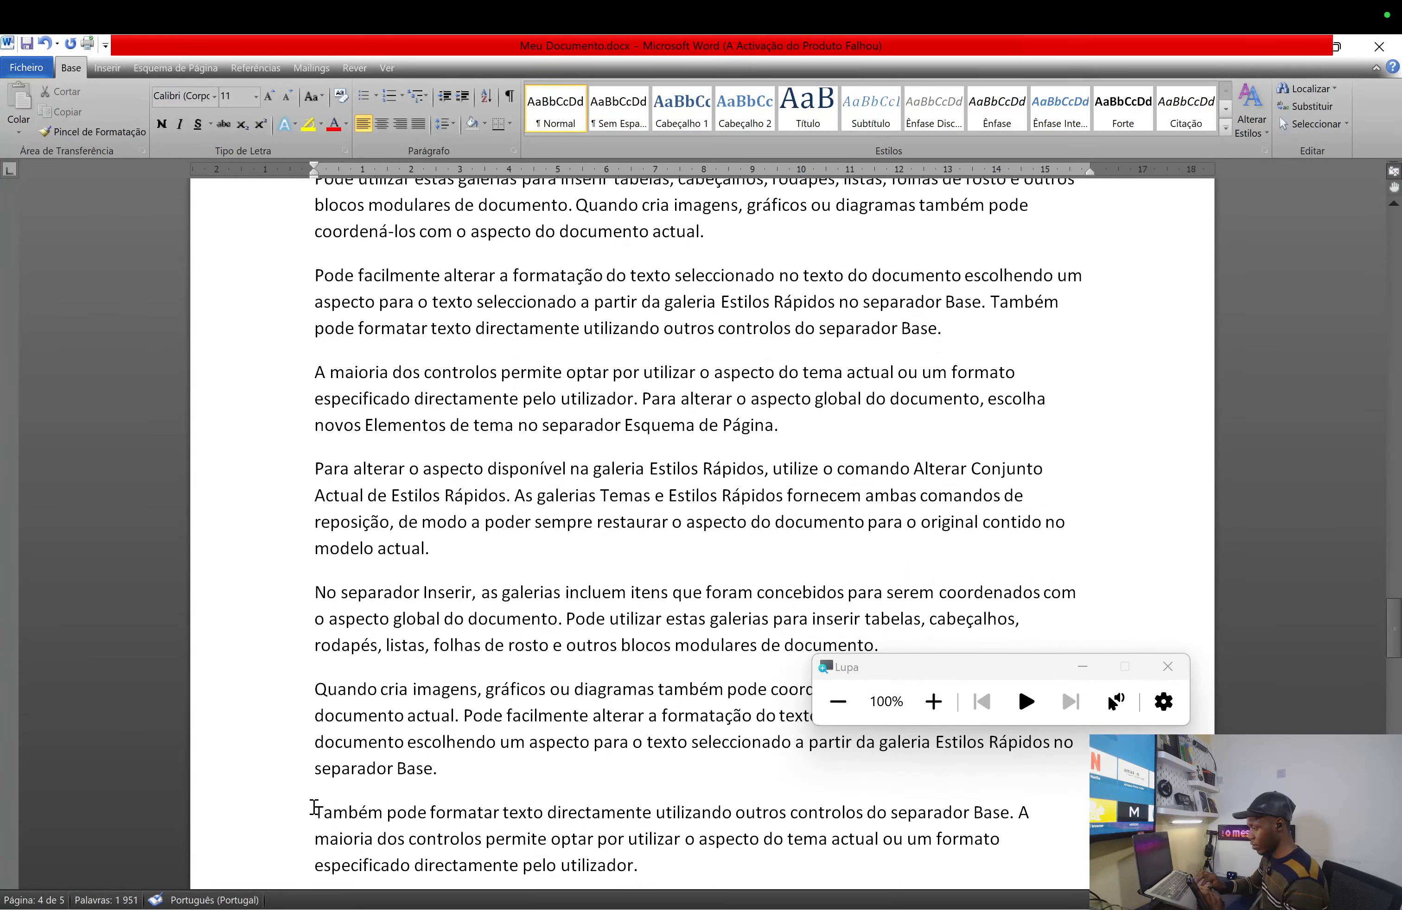
left_click(315, 808)
key("Return")
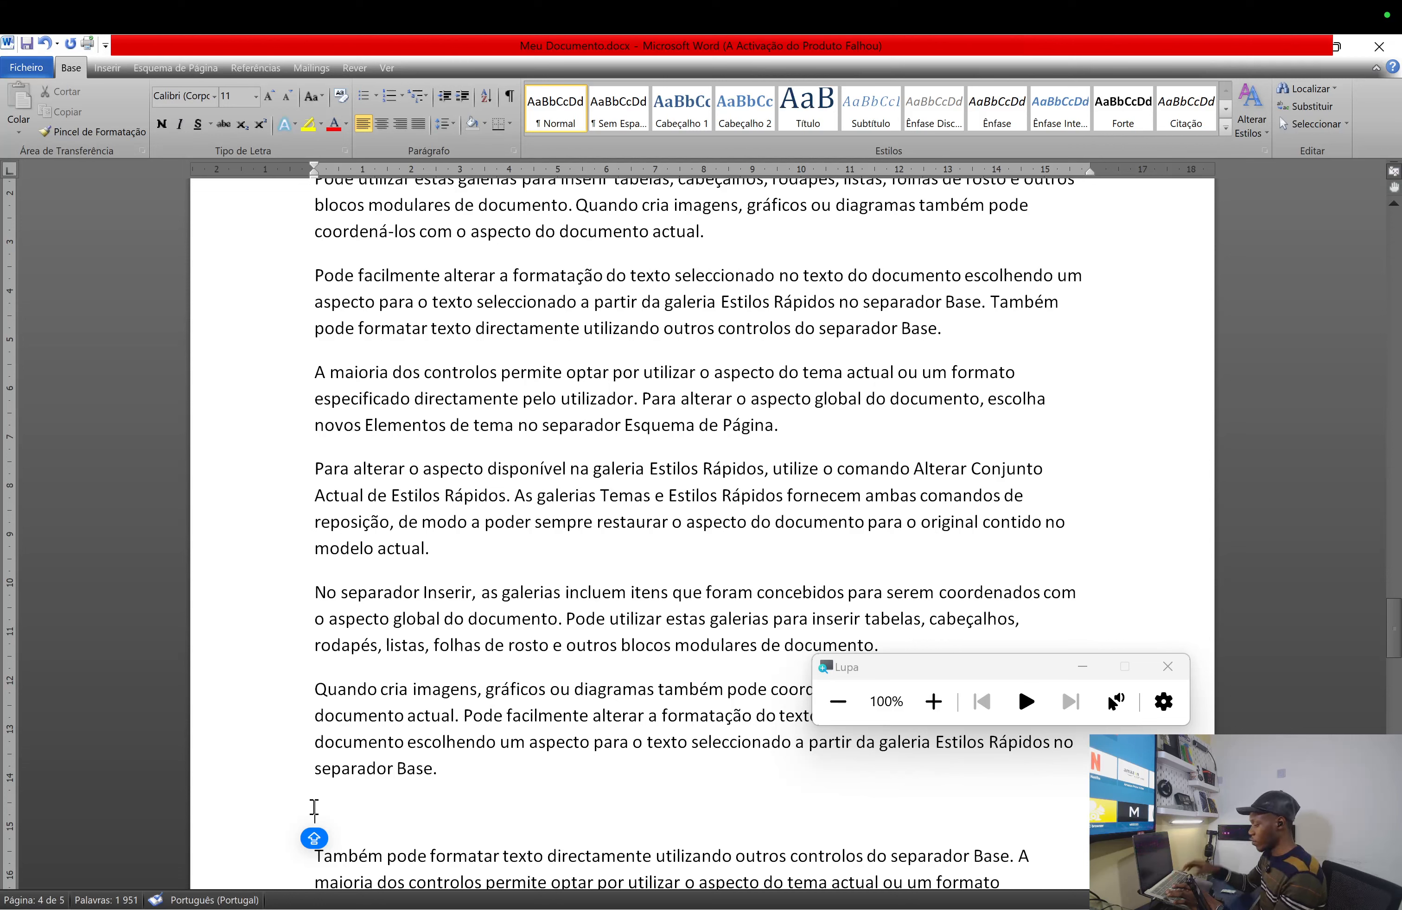
type("Pre")
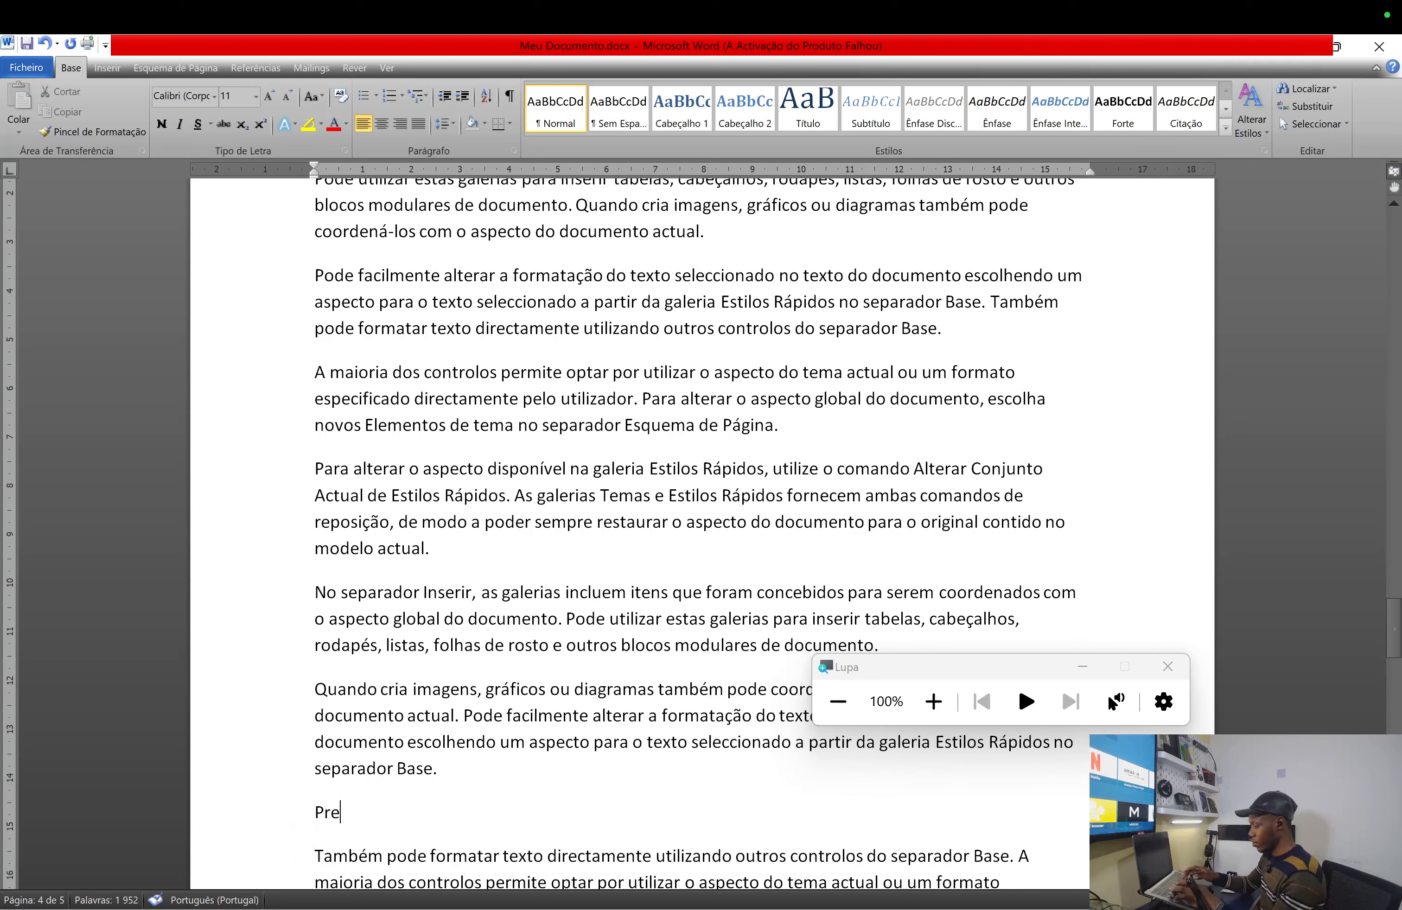
type("venções")
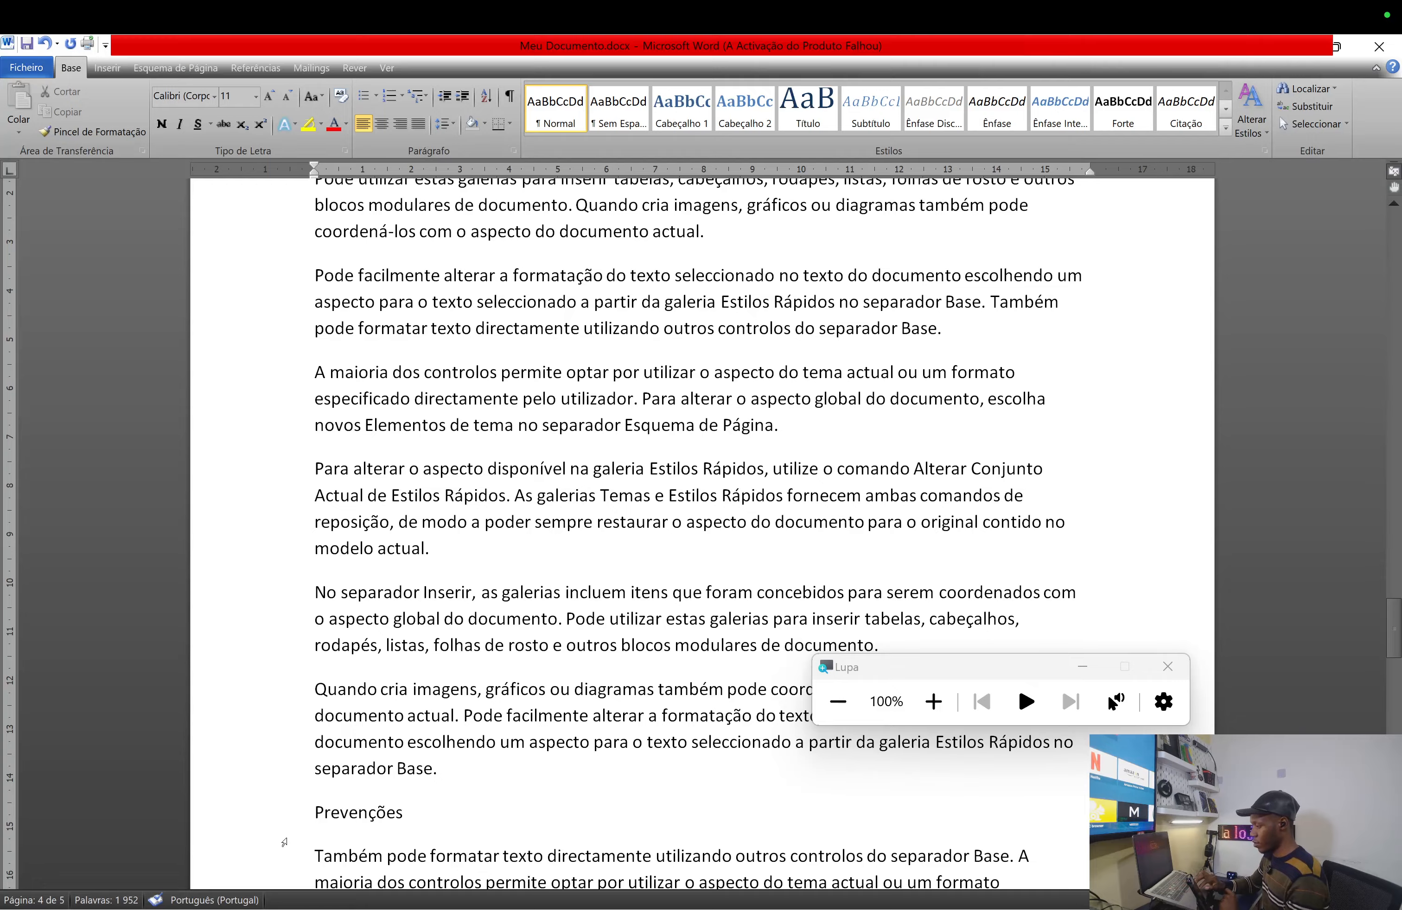
scroll(503, 822, "down", 1)
key("ctrl+Right")
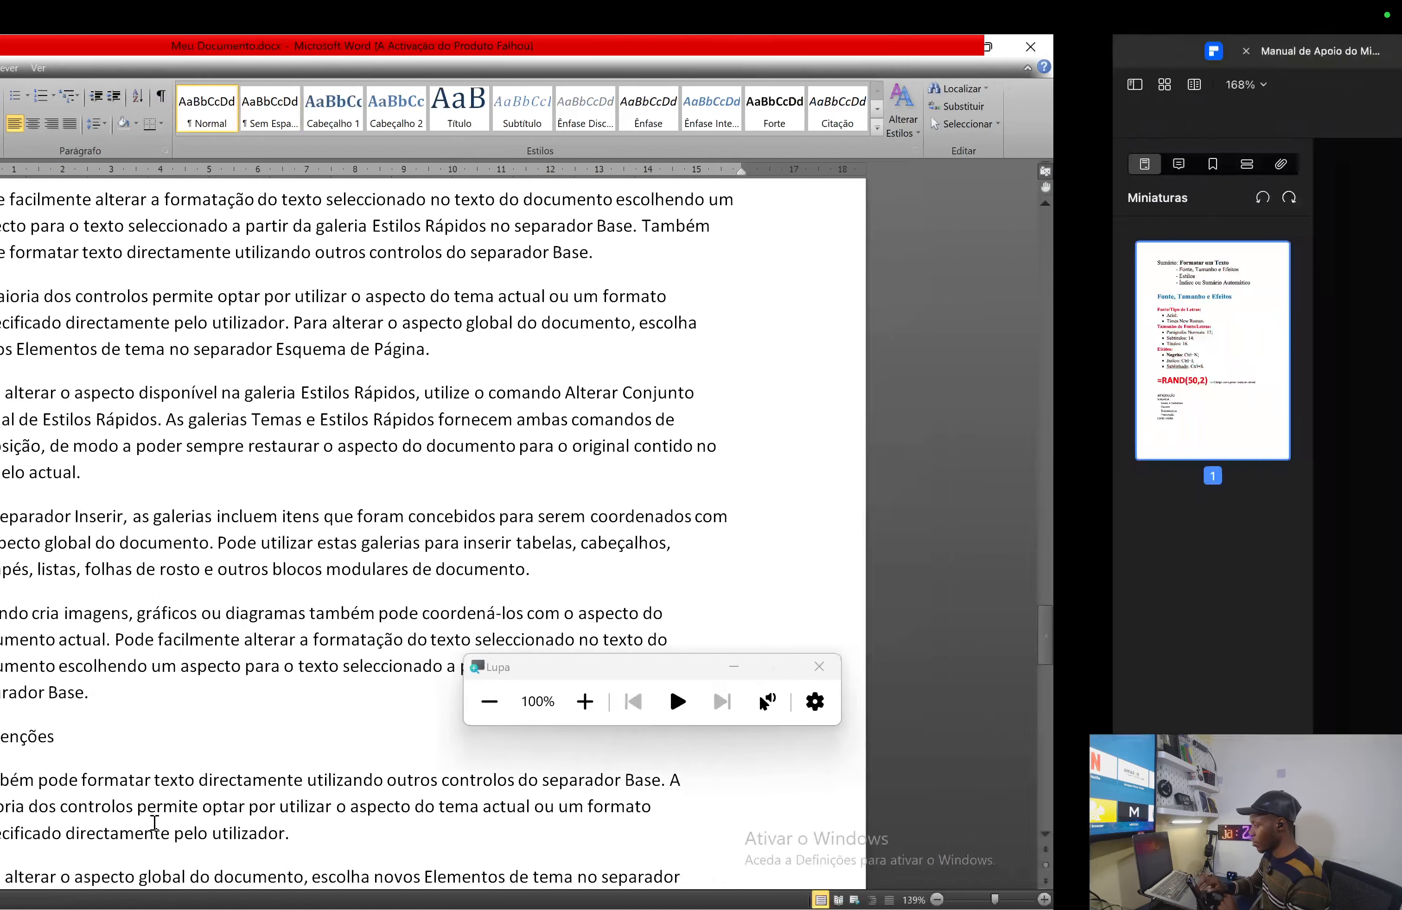
key("ctrl+Left")
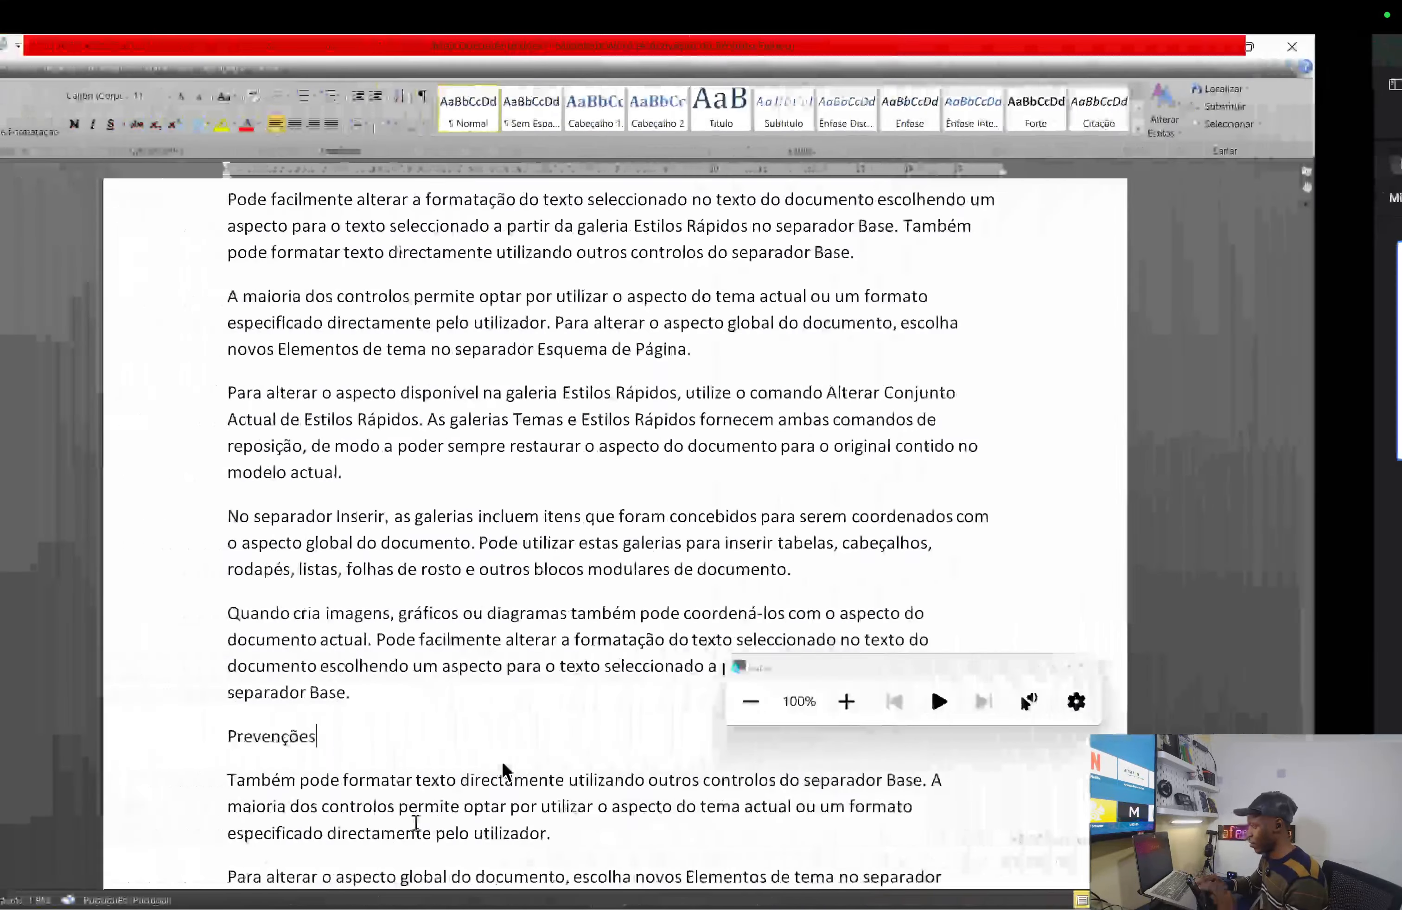
key("BackSpace")
key("BackSpace")
key("BackSpace")
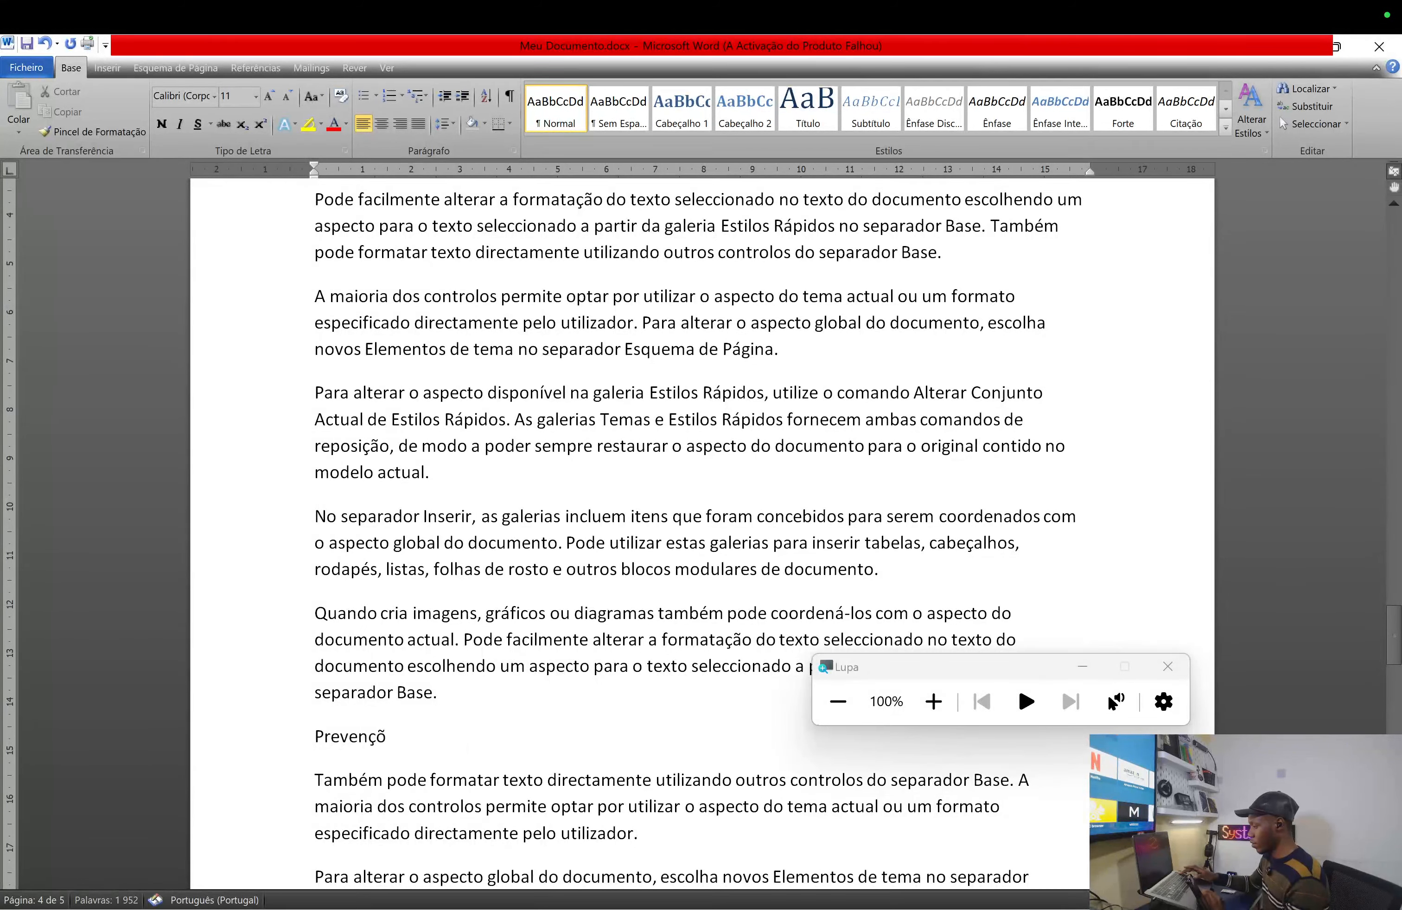
- Insert a new line reading CONCLUSÃO just before the 'No separador Inserir' paragraph
type("ão")
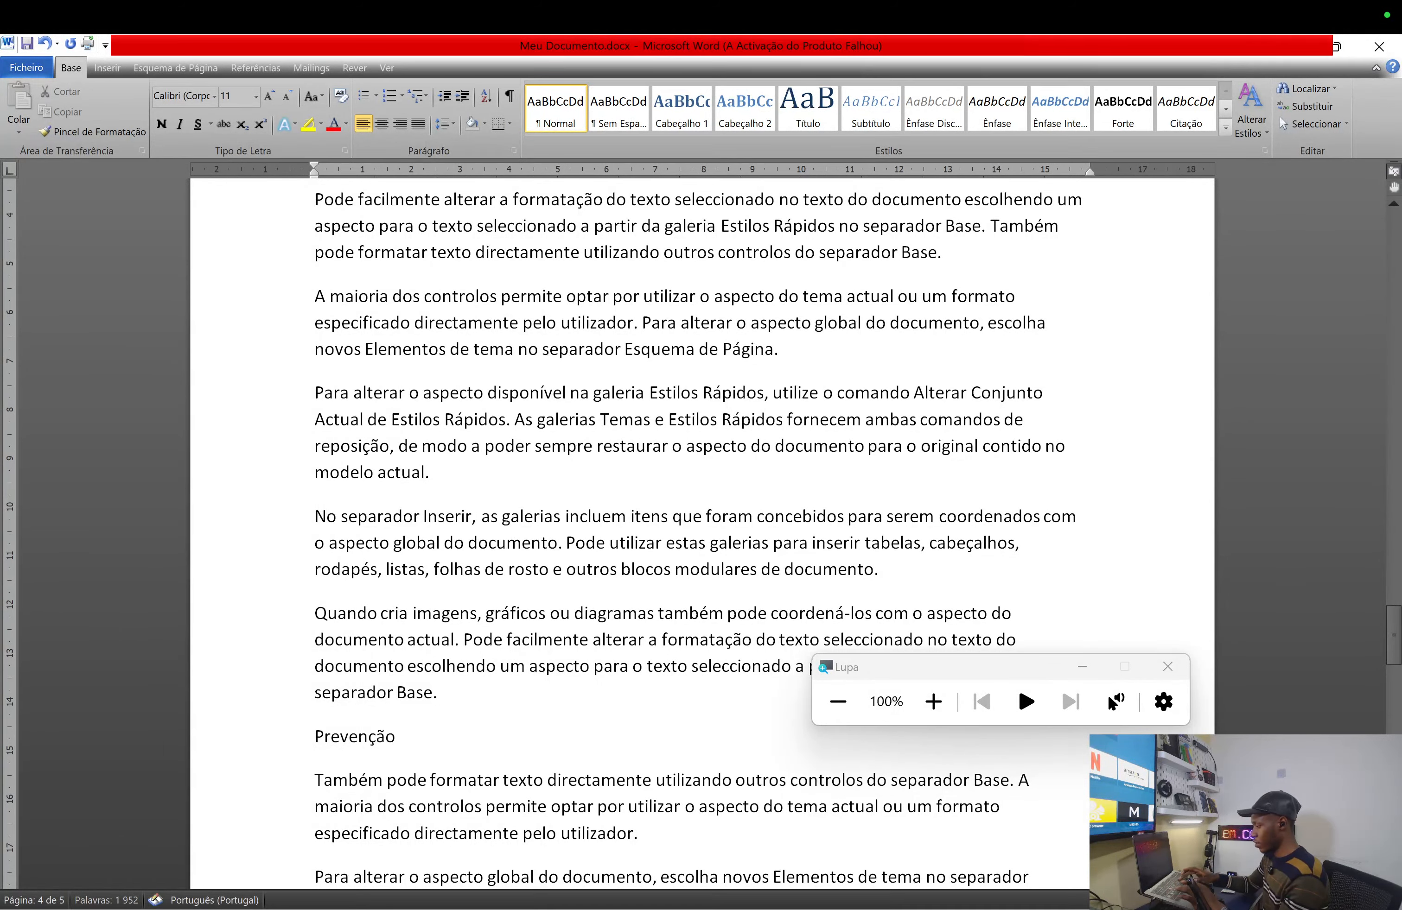
scroll(631, 837, "down", 3)
scroll(632, 837, "down", 20)
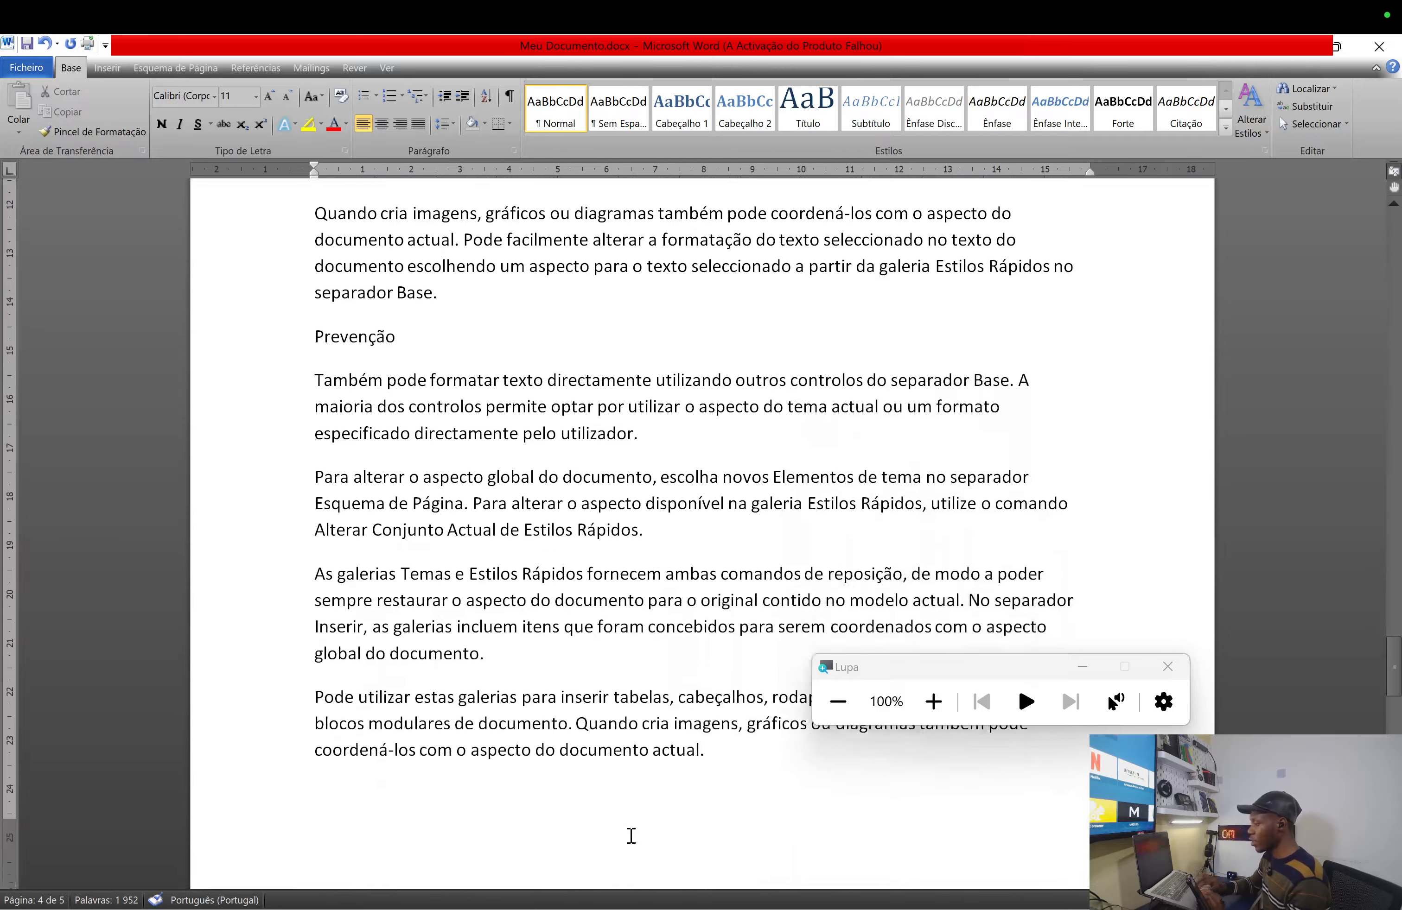
scroll(632, 837, "down", 6)
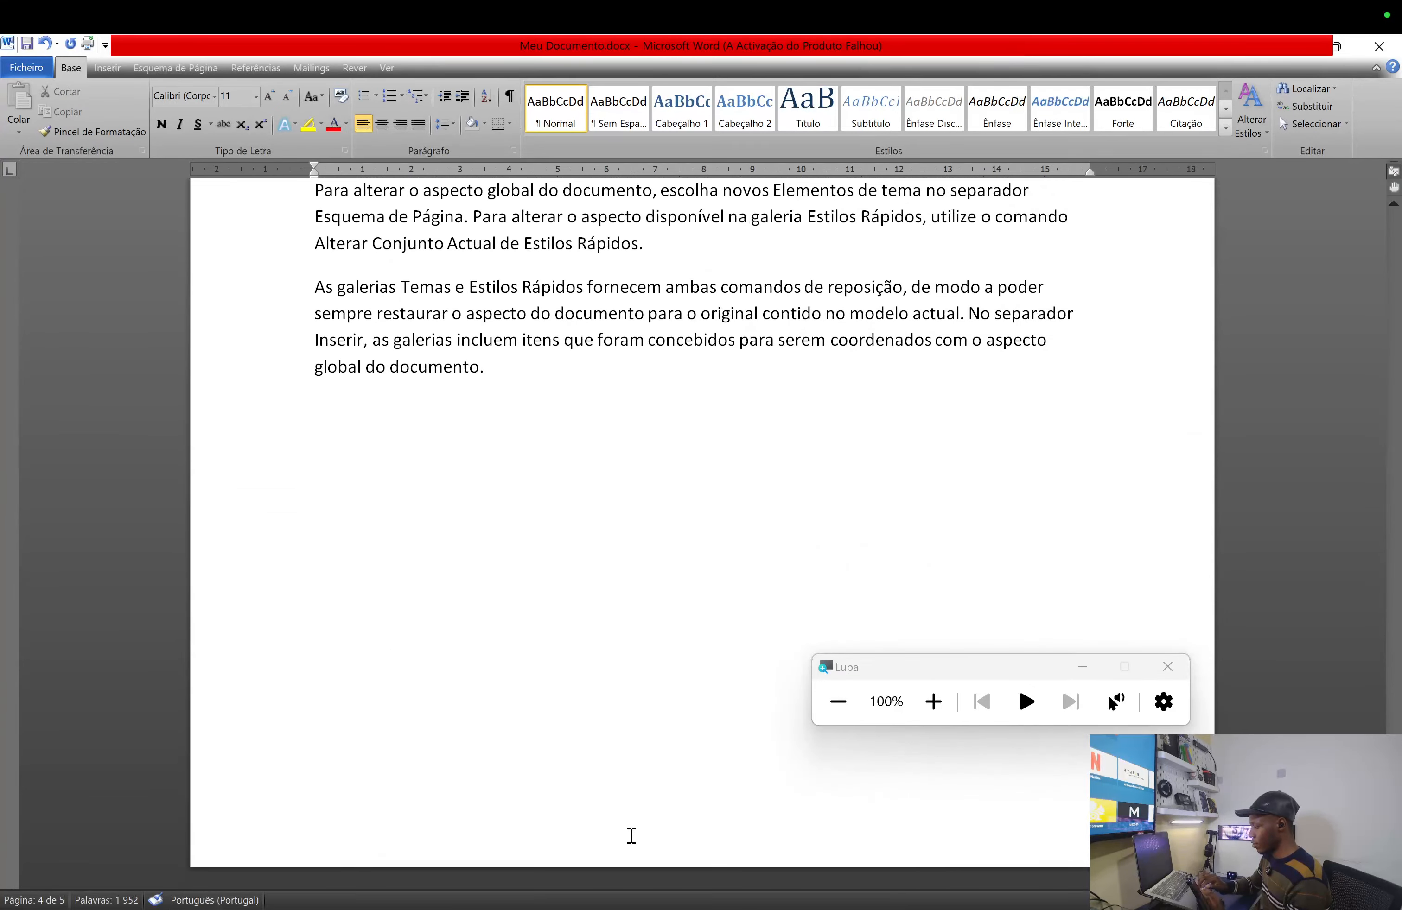
scroll(632, 837, "up", 8)
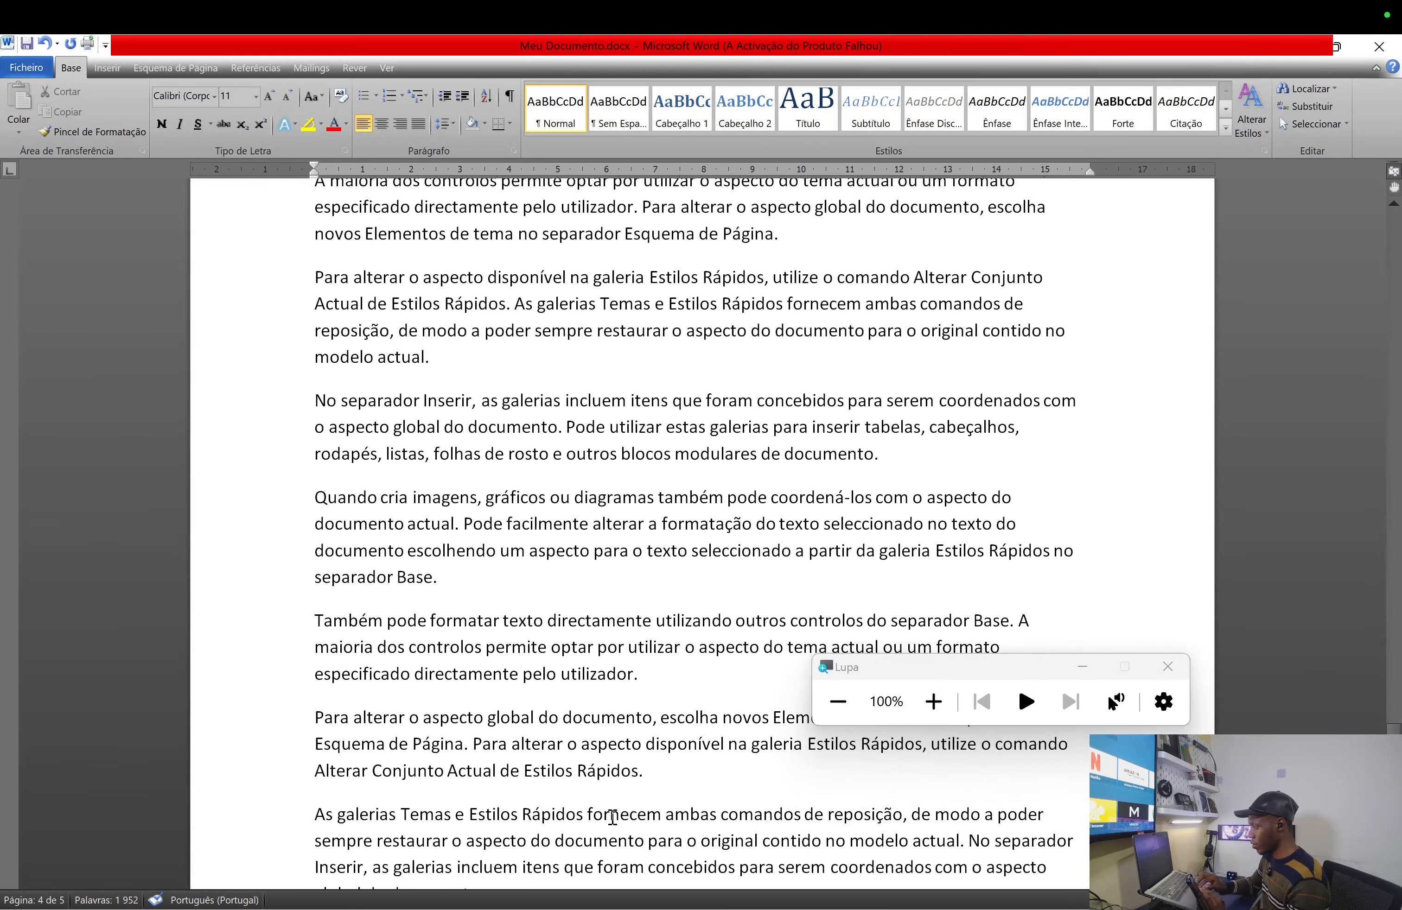
left_click(310, 396)
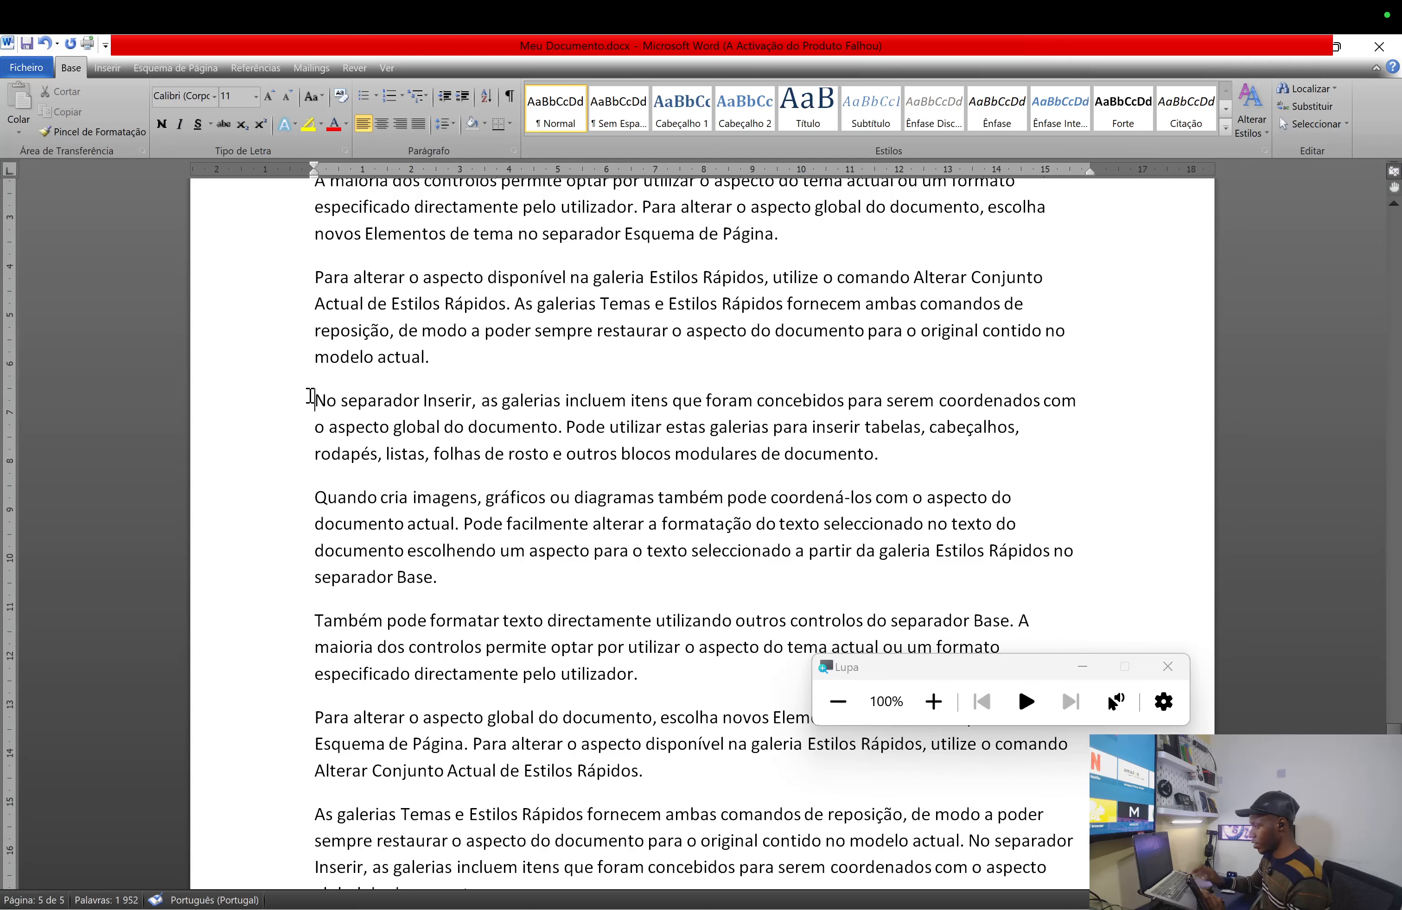
key("Return")
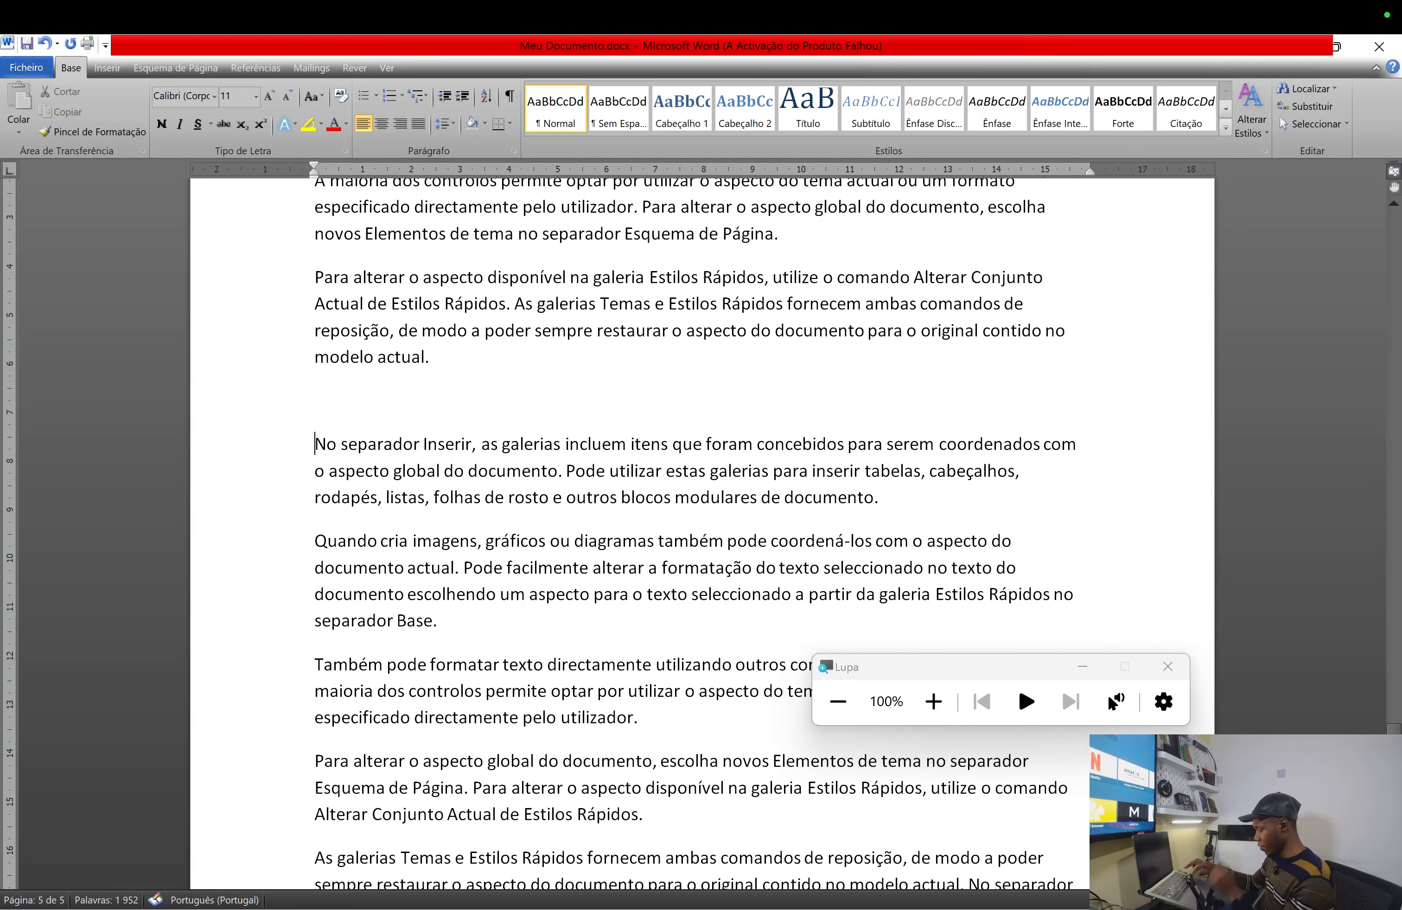
type("C")
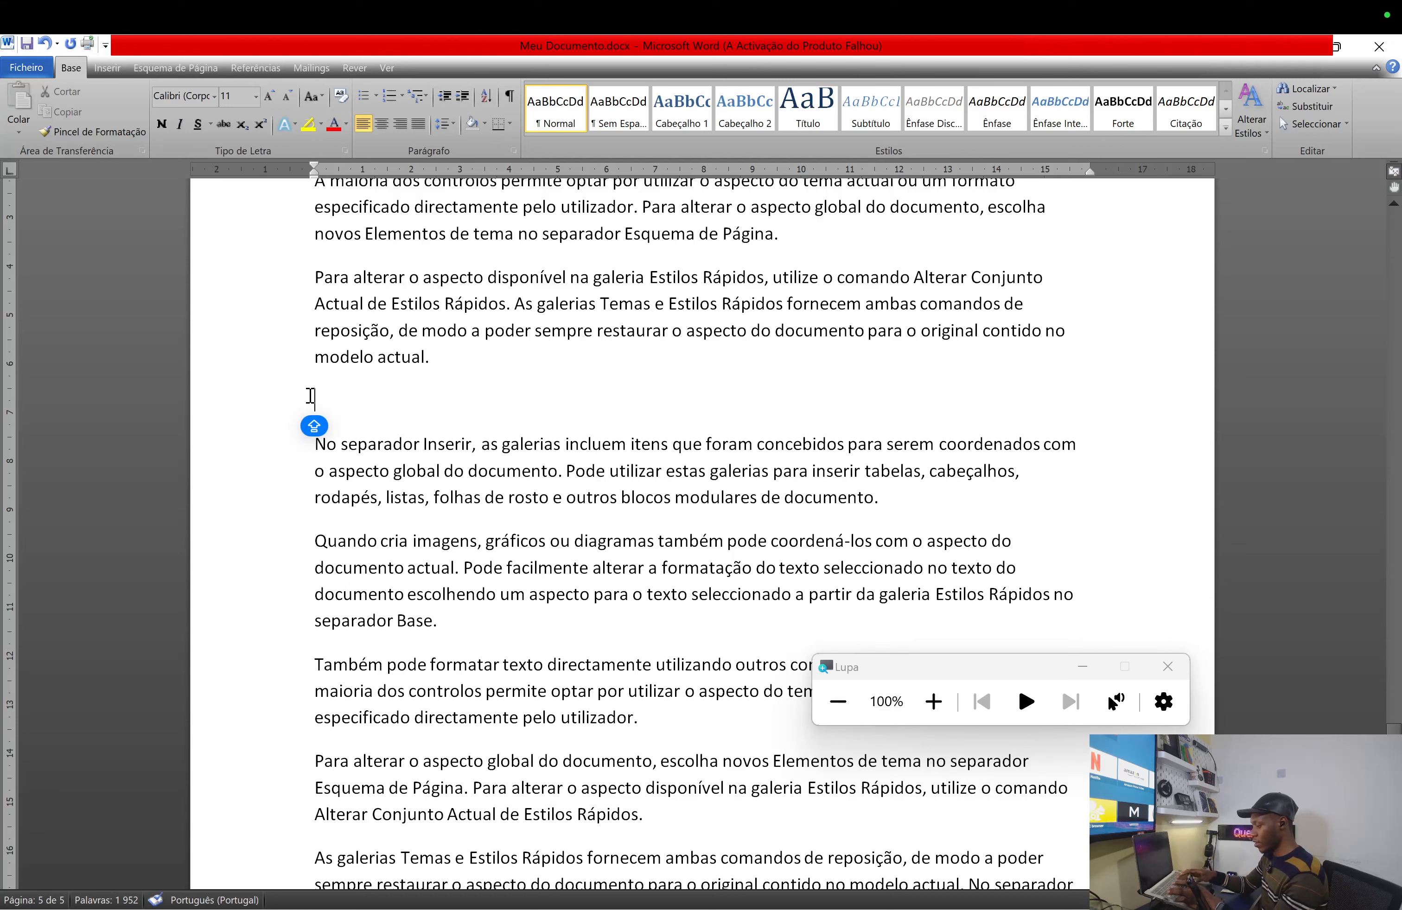
type("O")
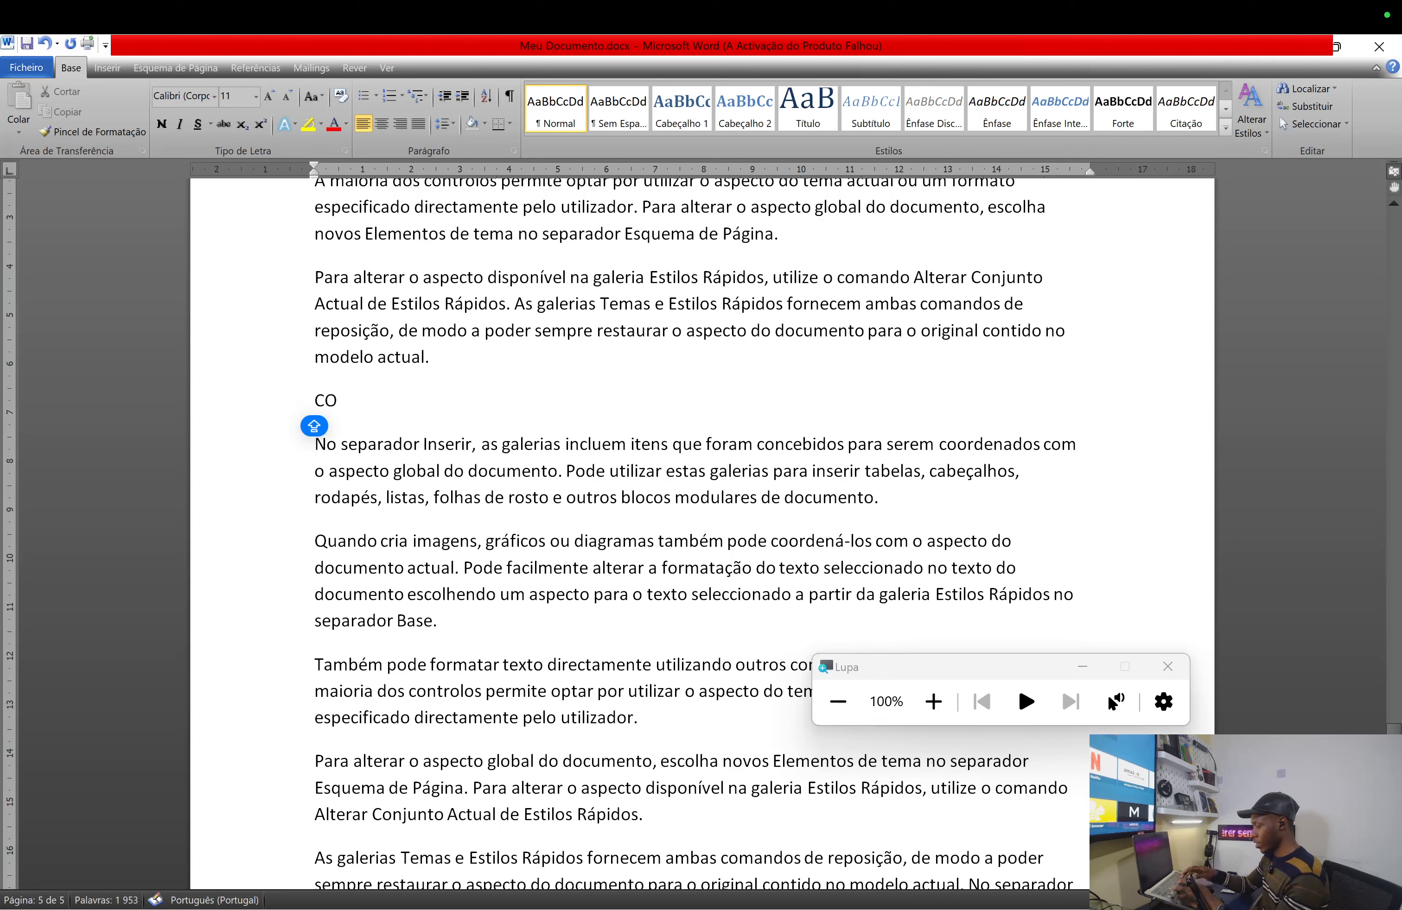
type("NCLUSº")
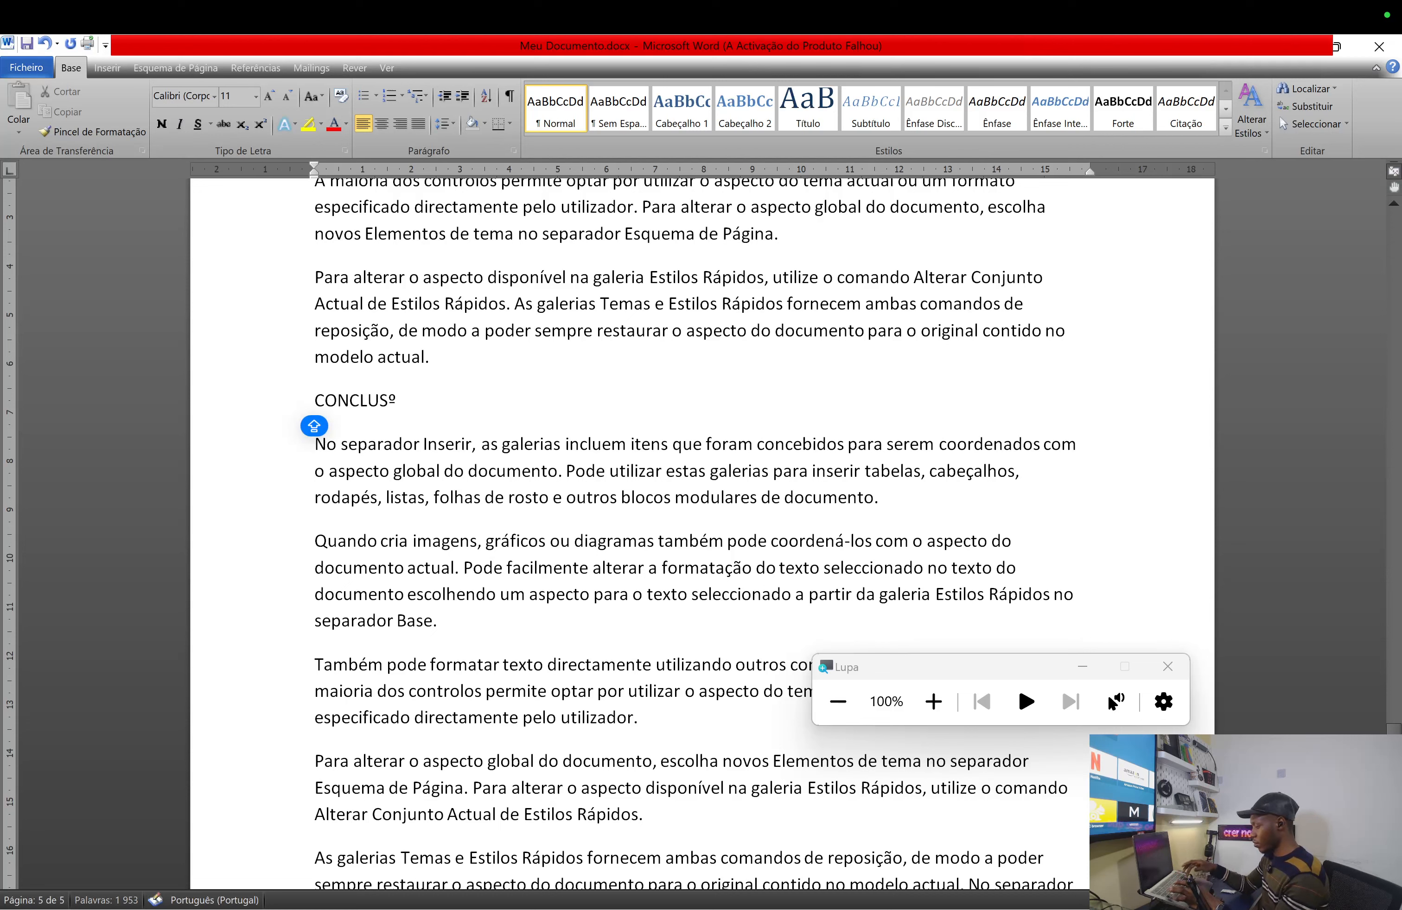
key("BackSpace")
type("ÃO")
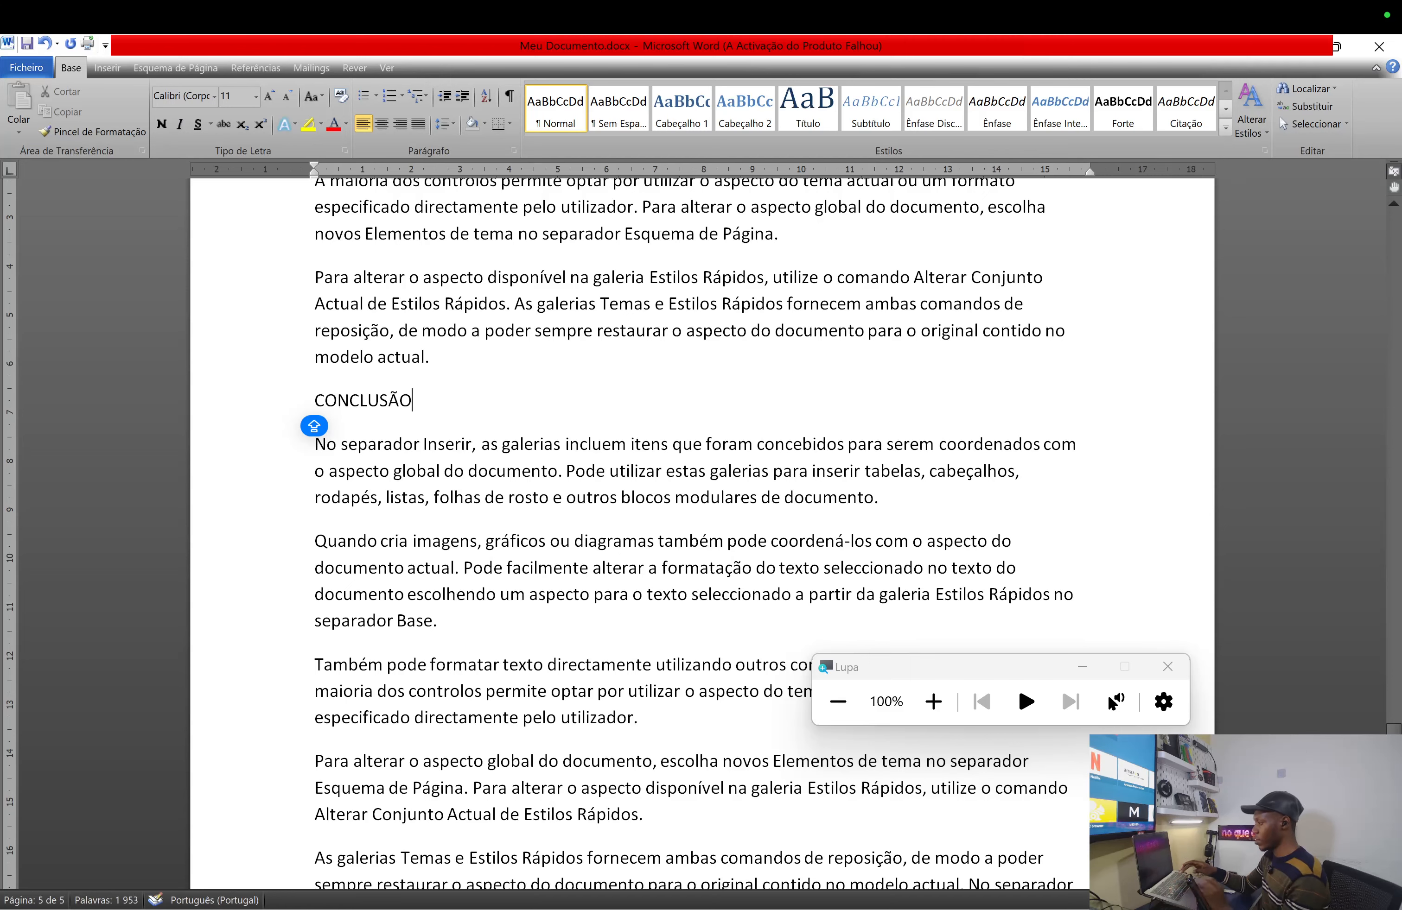
scroll(617, 543, "up", 1)
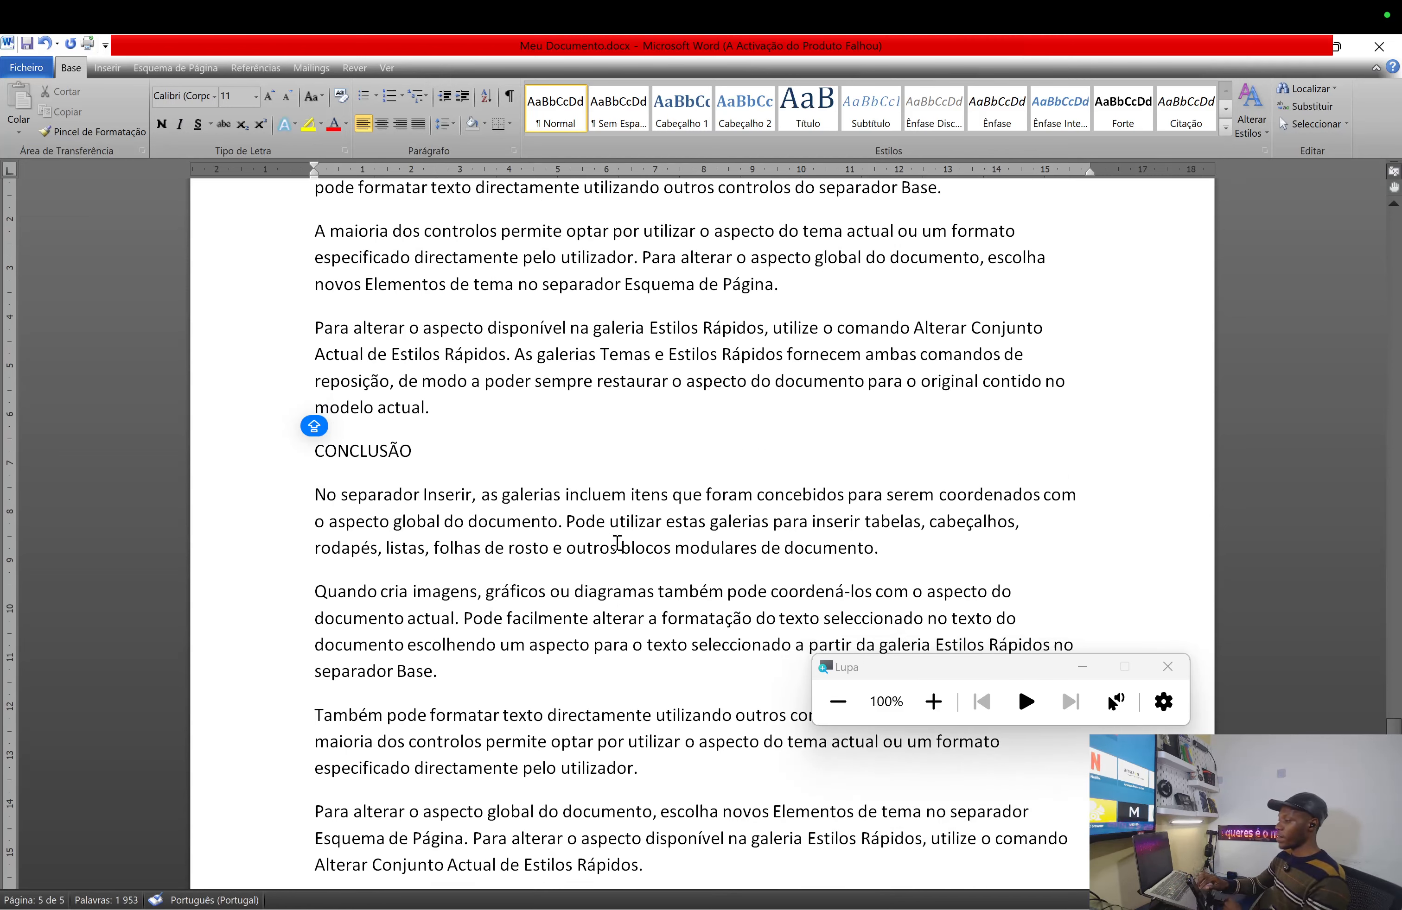
scroll(617, 543, "down", 2)
scroll(617, 543, "down", 2)
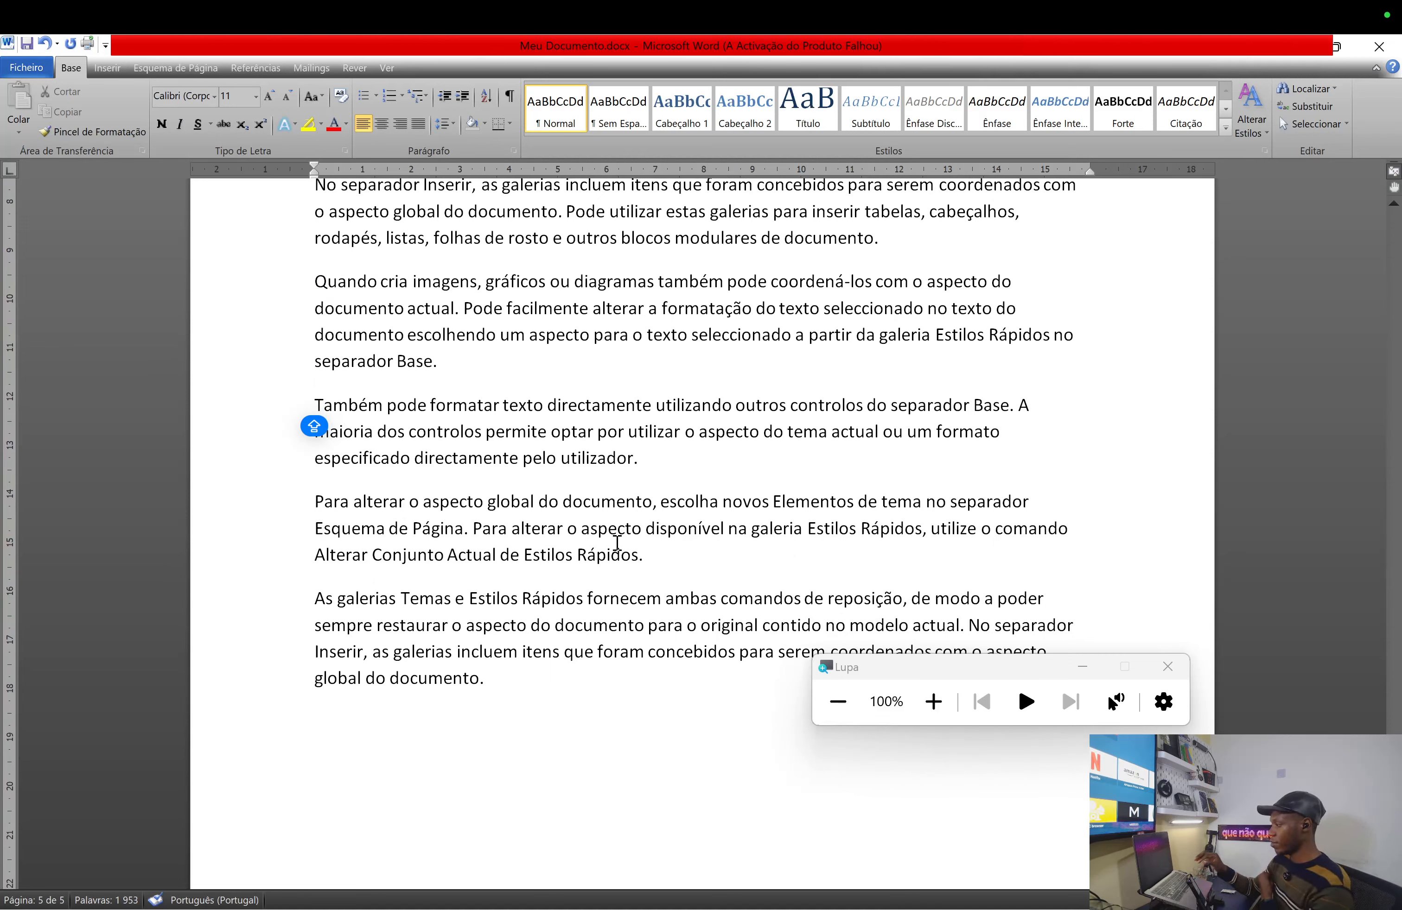
scroll(617, 543, "up", 4)
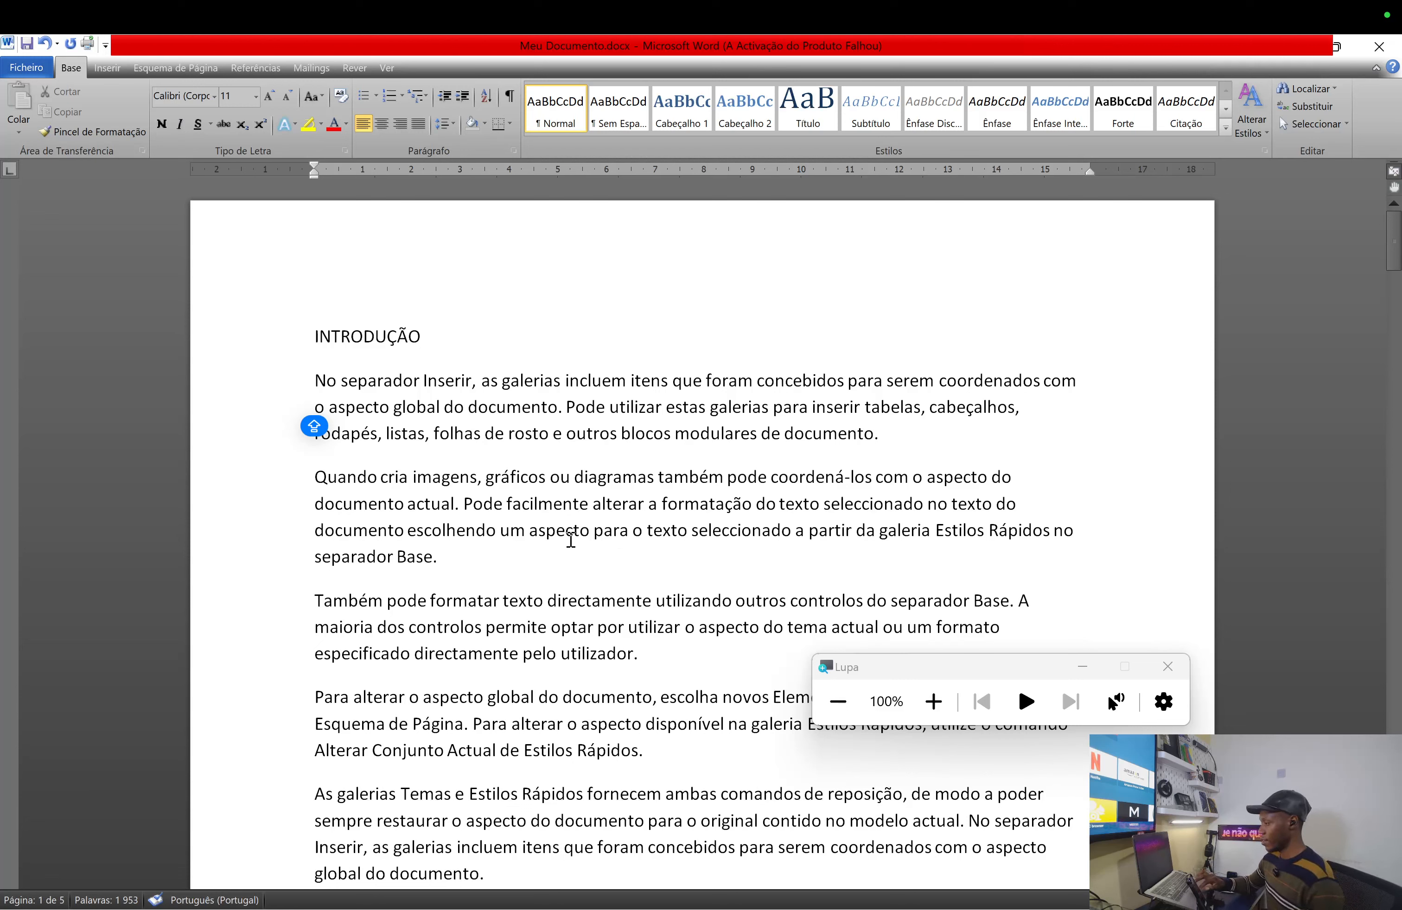
left_click(314, 337)
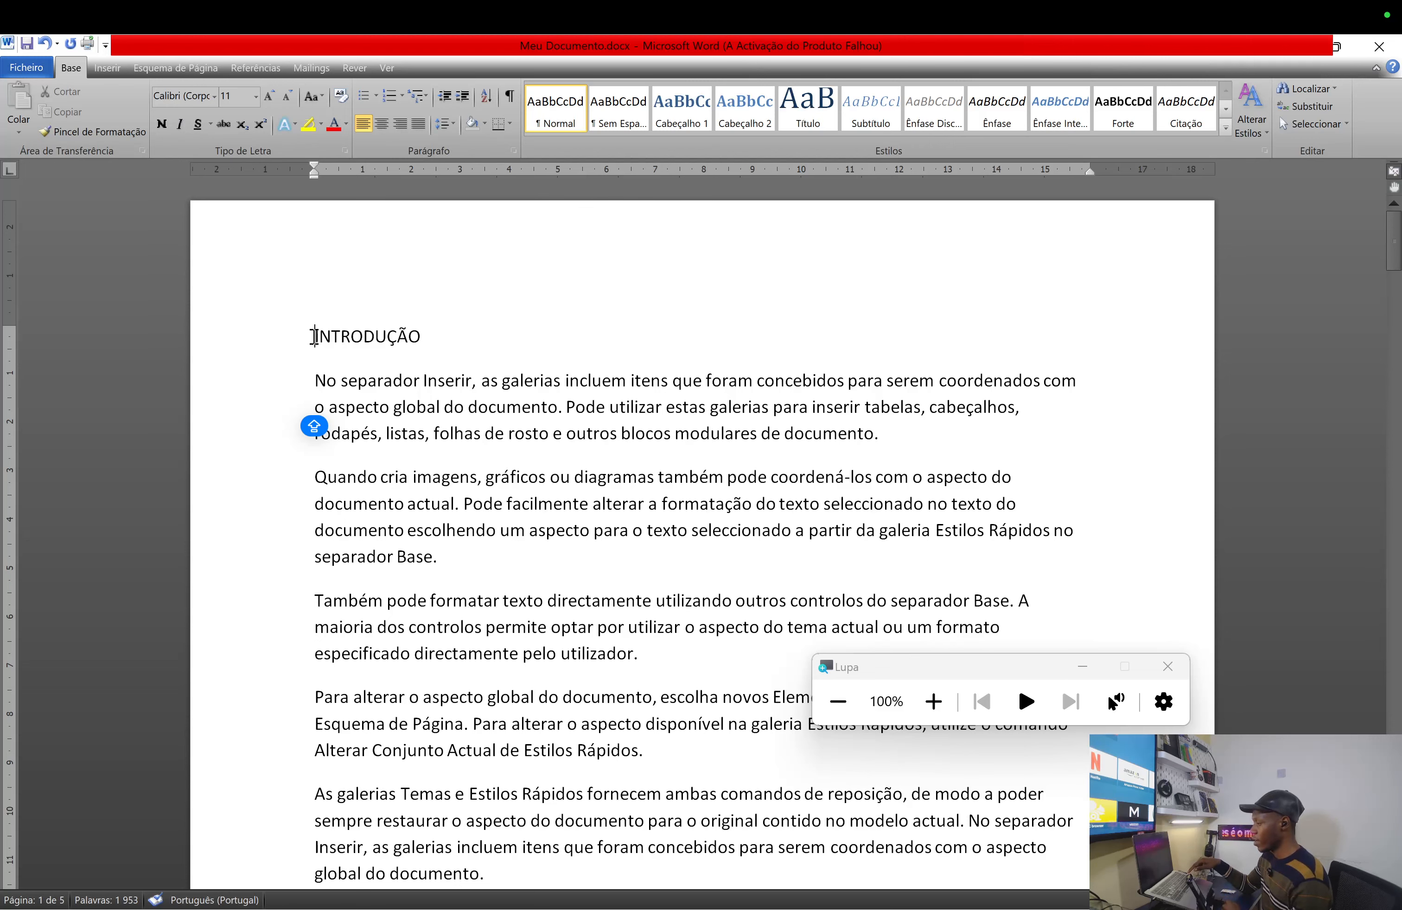
- Add six blank lines before INTRODUÇÃO so the heading starts on page 2
key("Return")
key("Return")
key("Return")
key("Return")
key("Return")
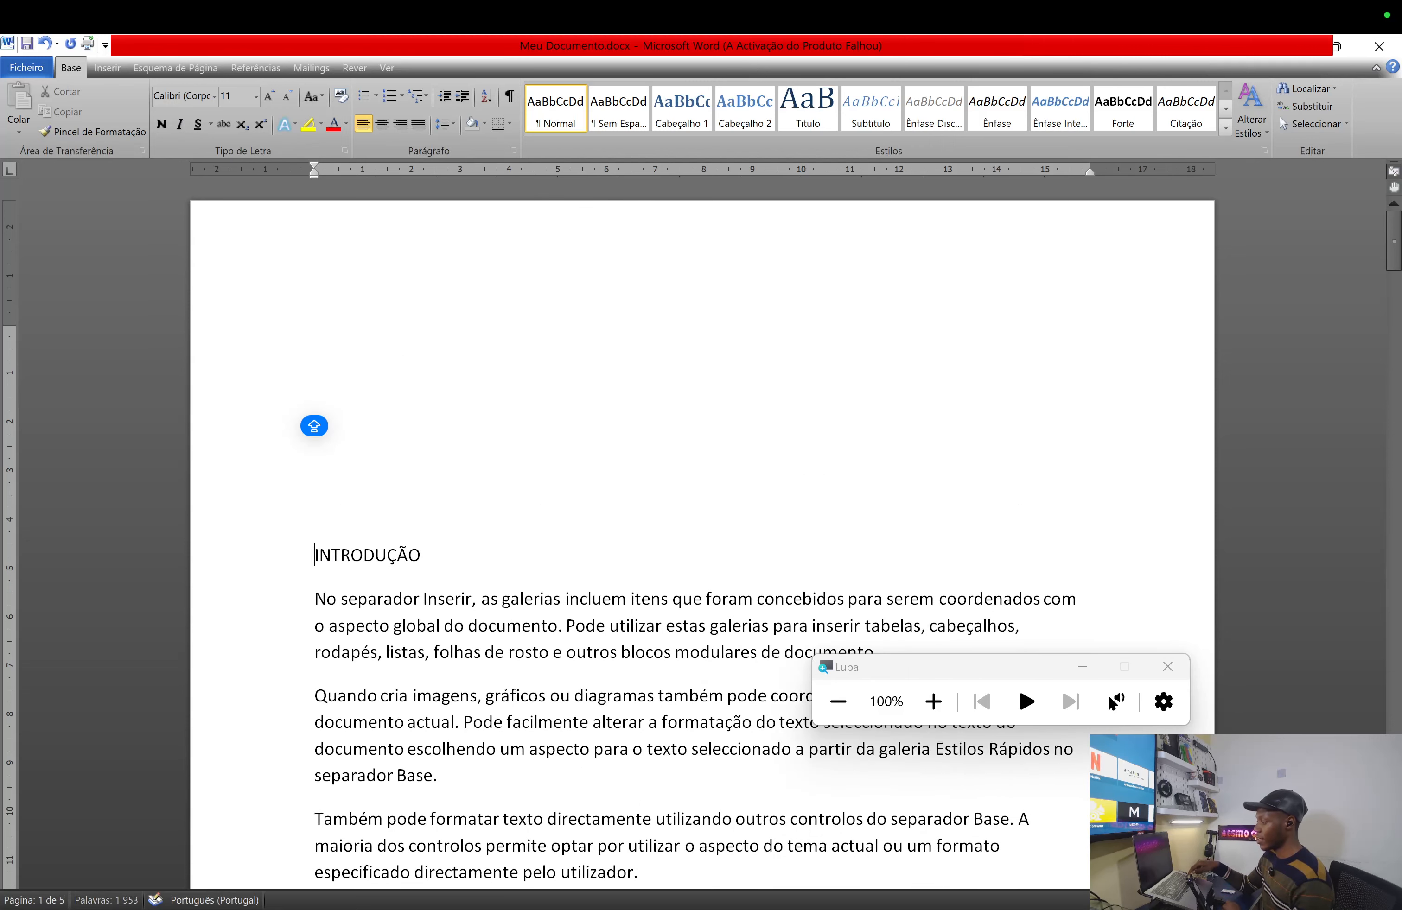
key("Return")
key("Return")
key("Return")
key("Return")
key("Return")
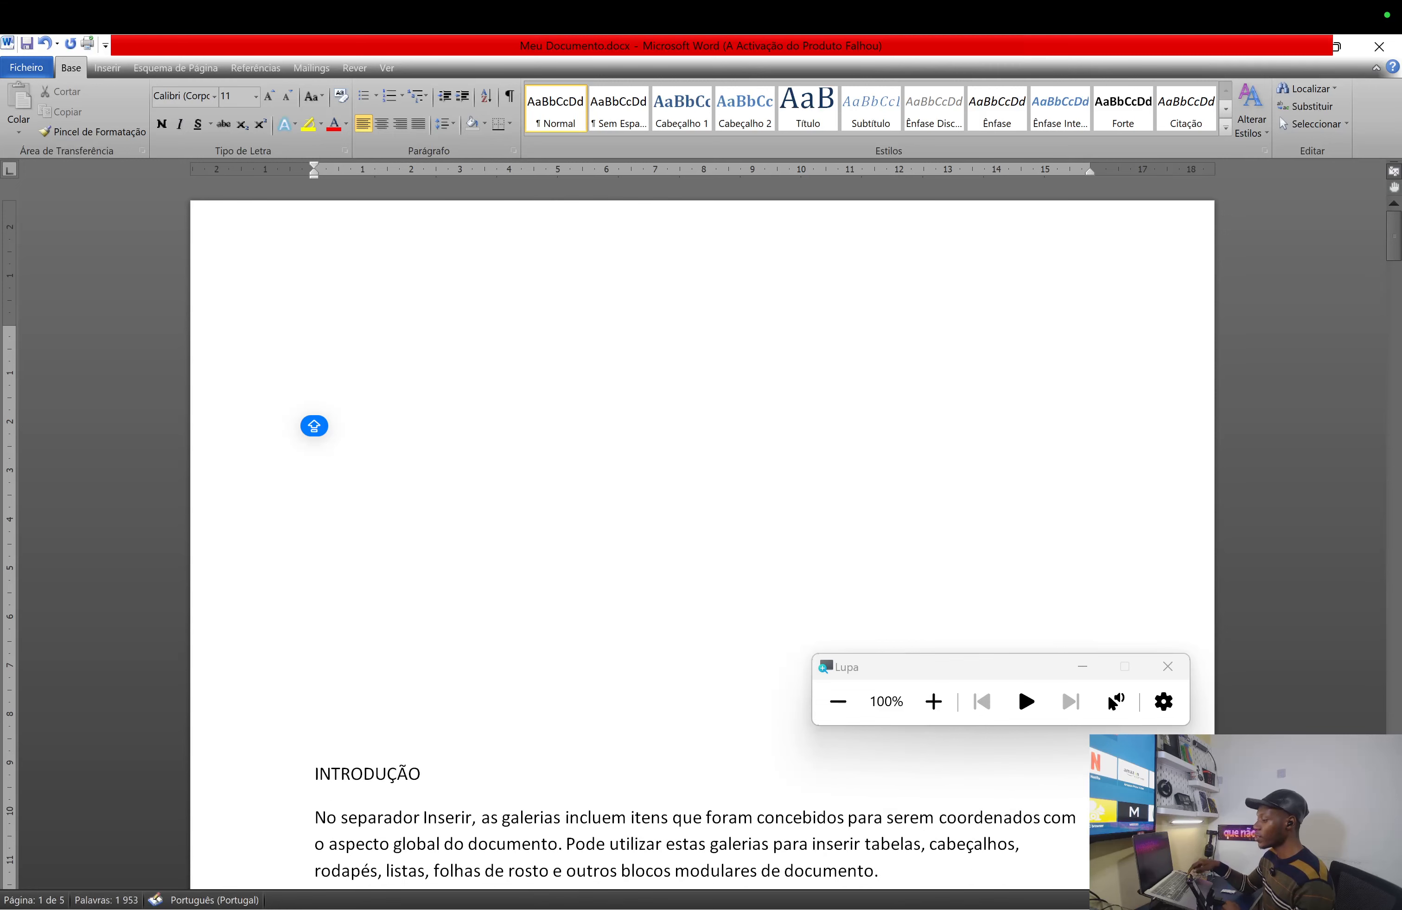
key("Return")
key("Return")
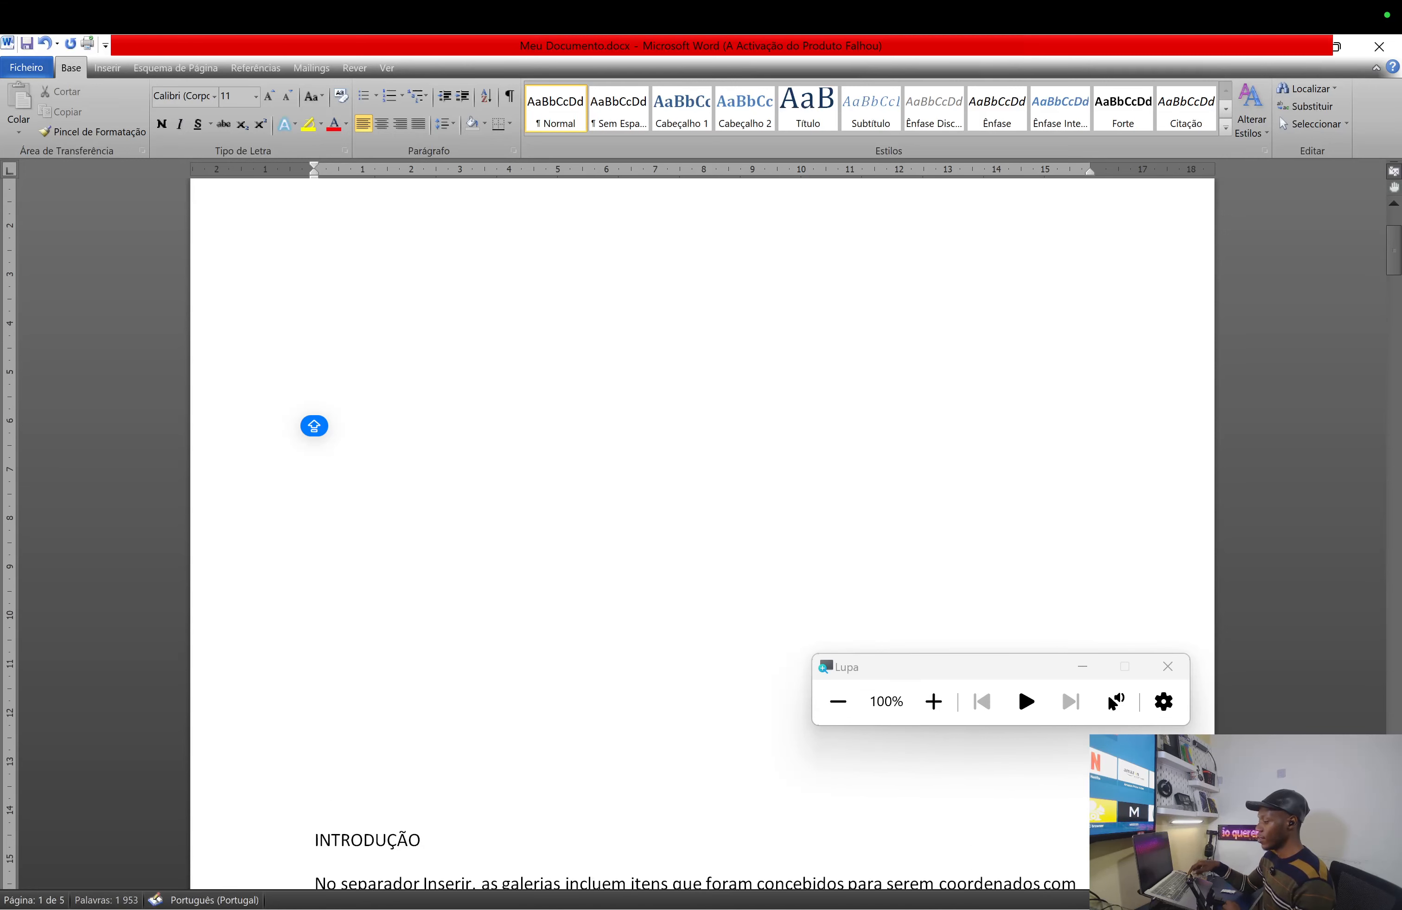
key("Return")
key("Return")
key("Return")
key("Return")
key("Return")
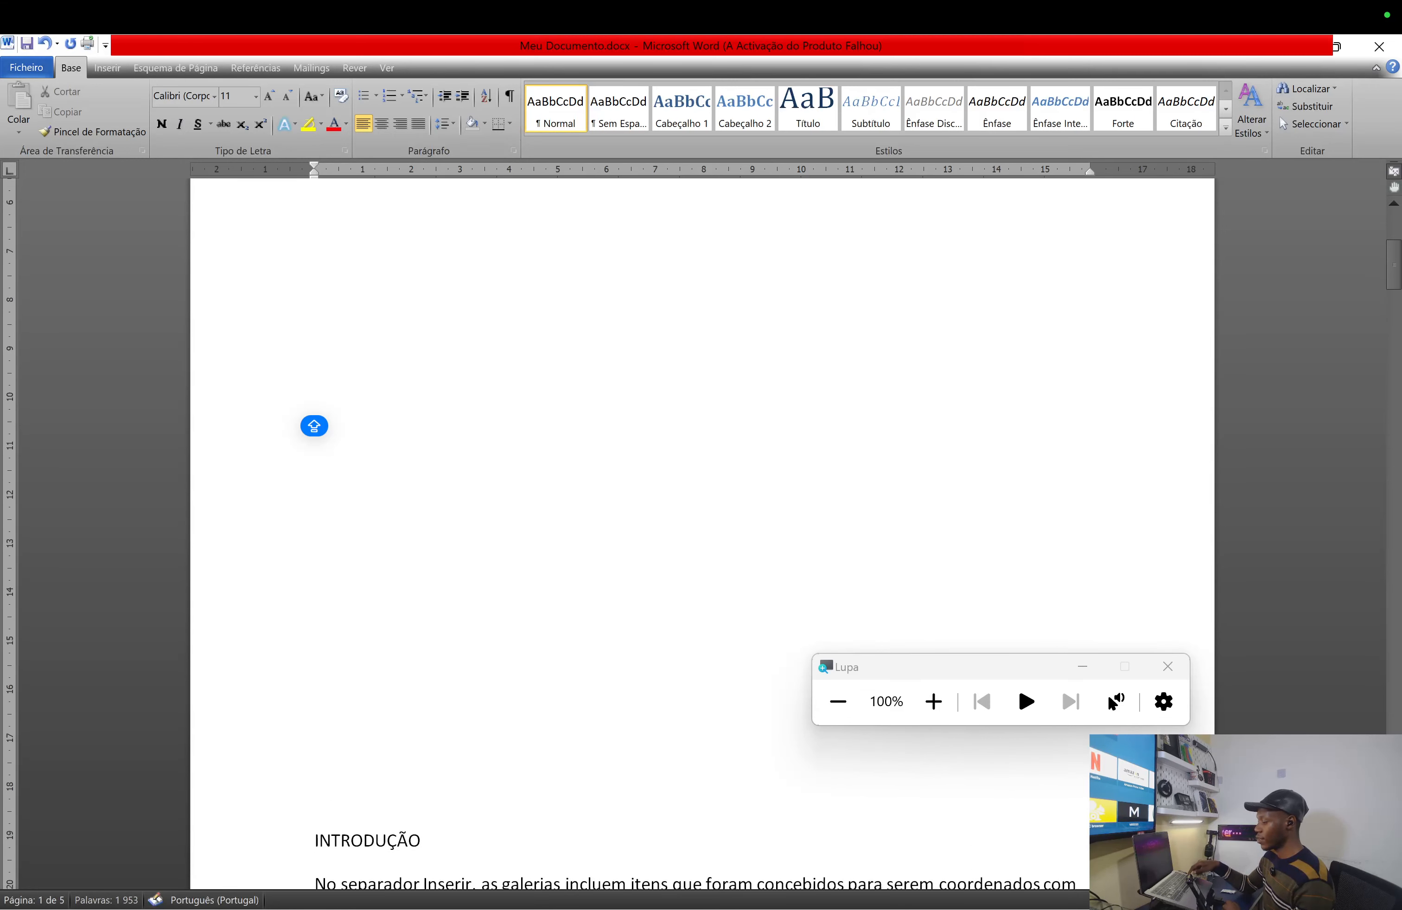
key("Return")
key("Return")
key("Return")
key("Return")
key("Return")
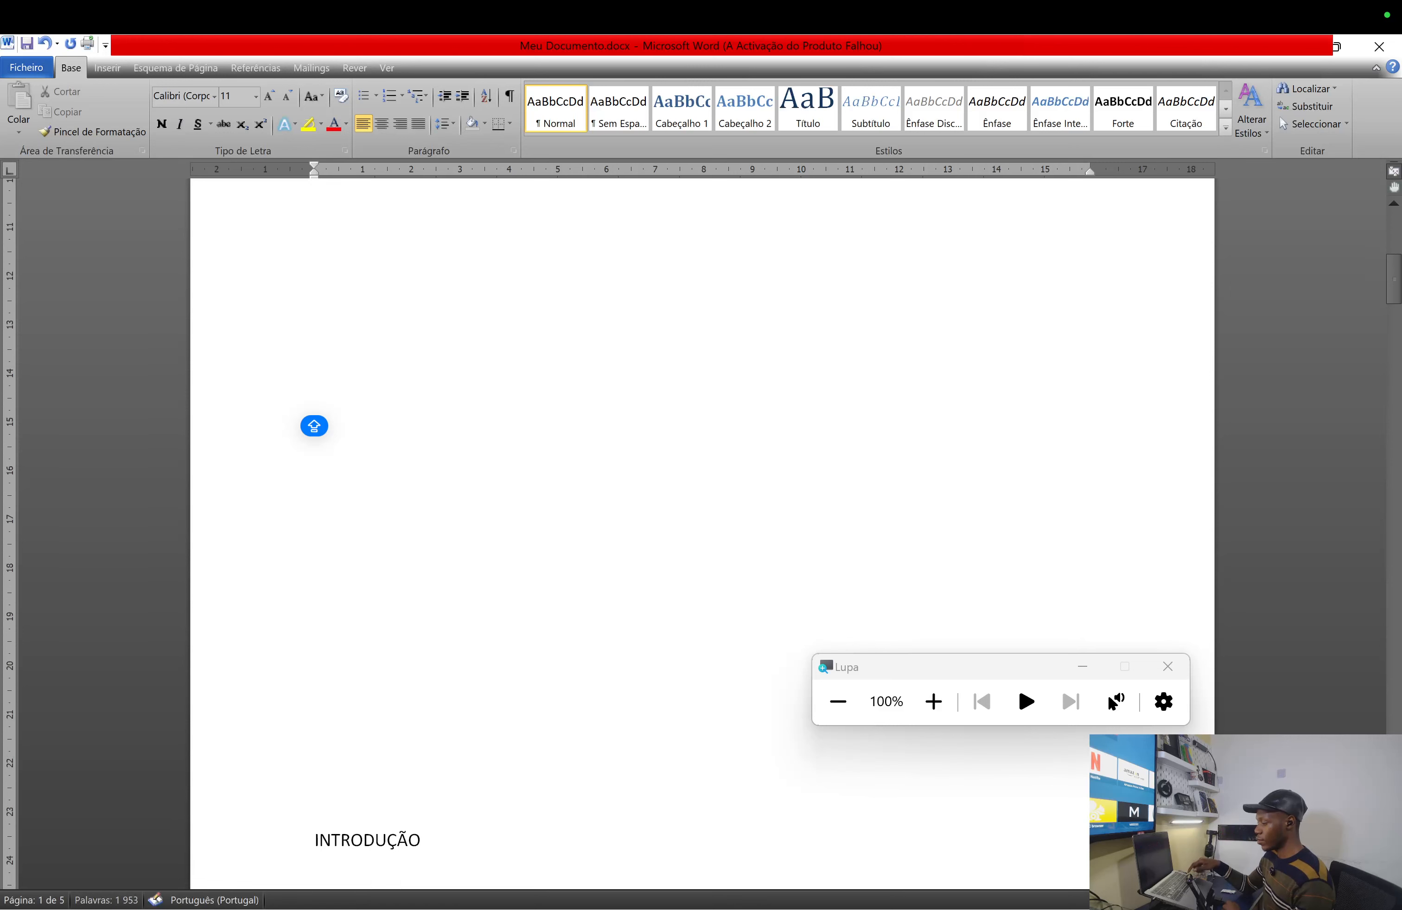
key("Return")
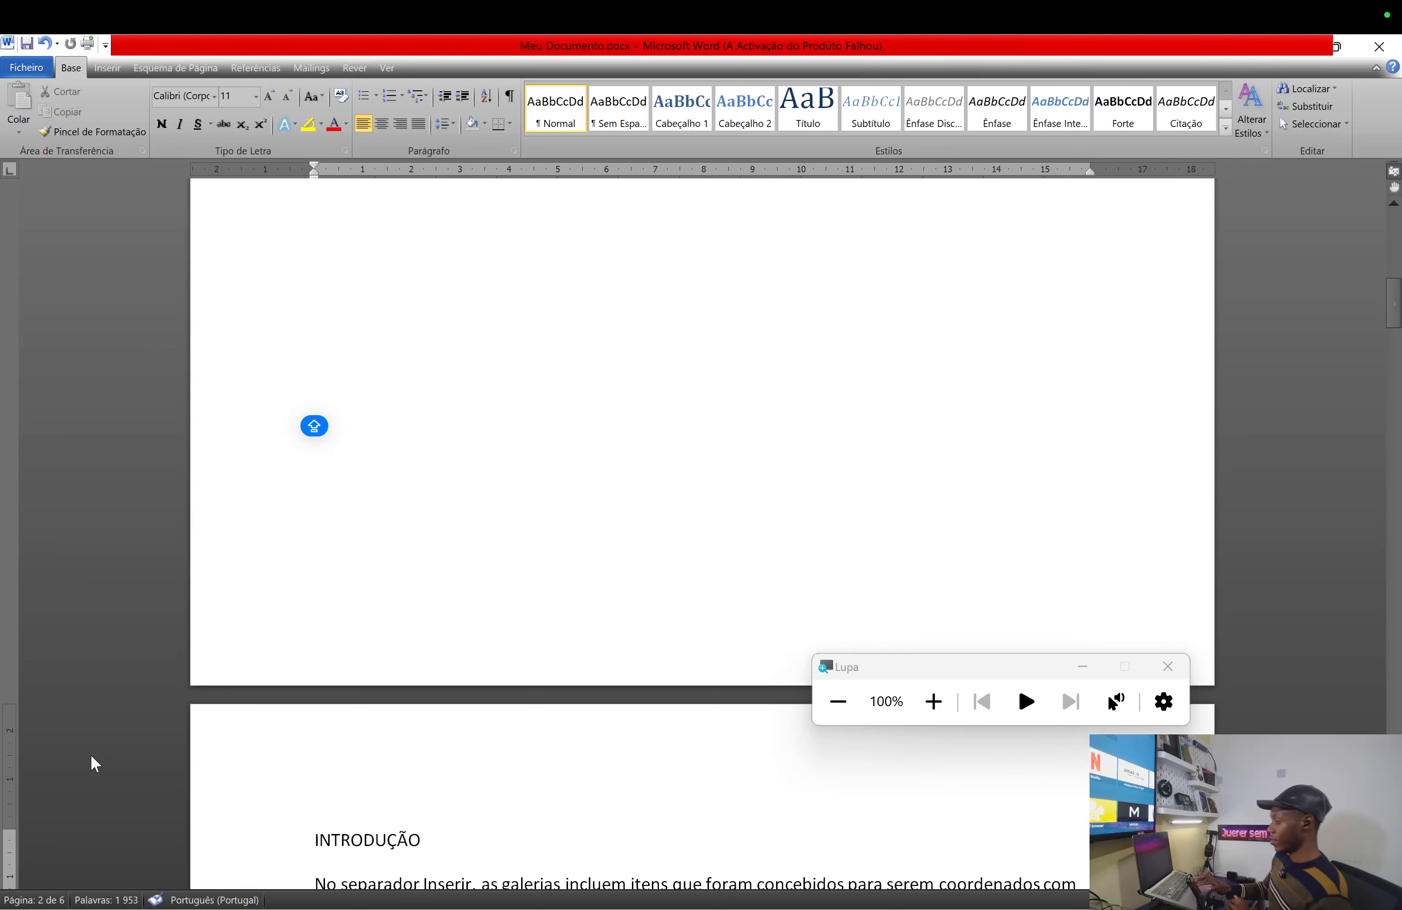
- Type placeholder lines CJHBCJCJ, ZJZJZ, ZJZJZ, ZZHZHZ and ZJZJ at the top of page 1
scroll(91, 755, "up", 10)
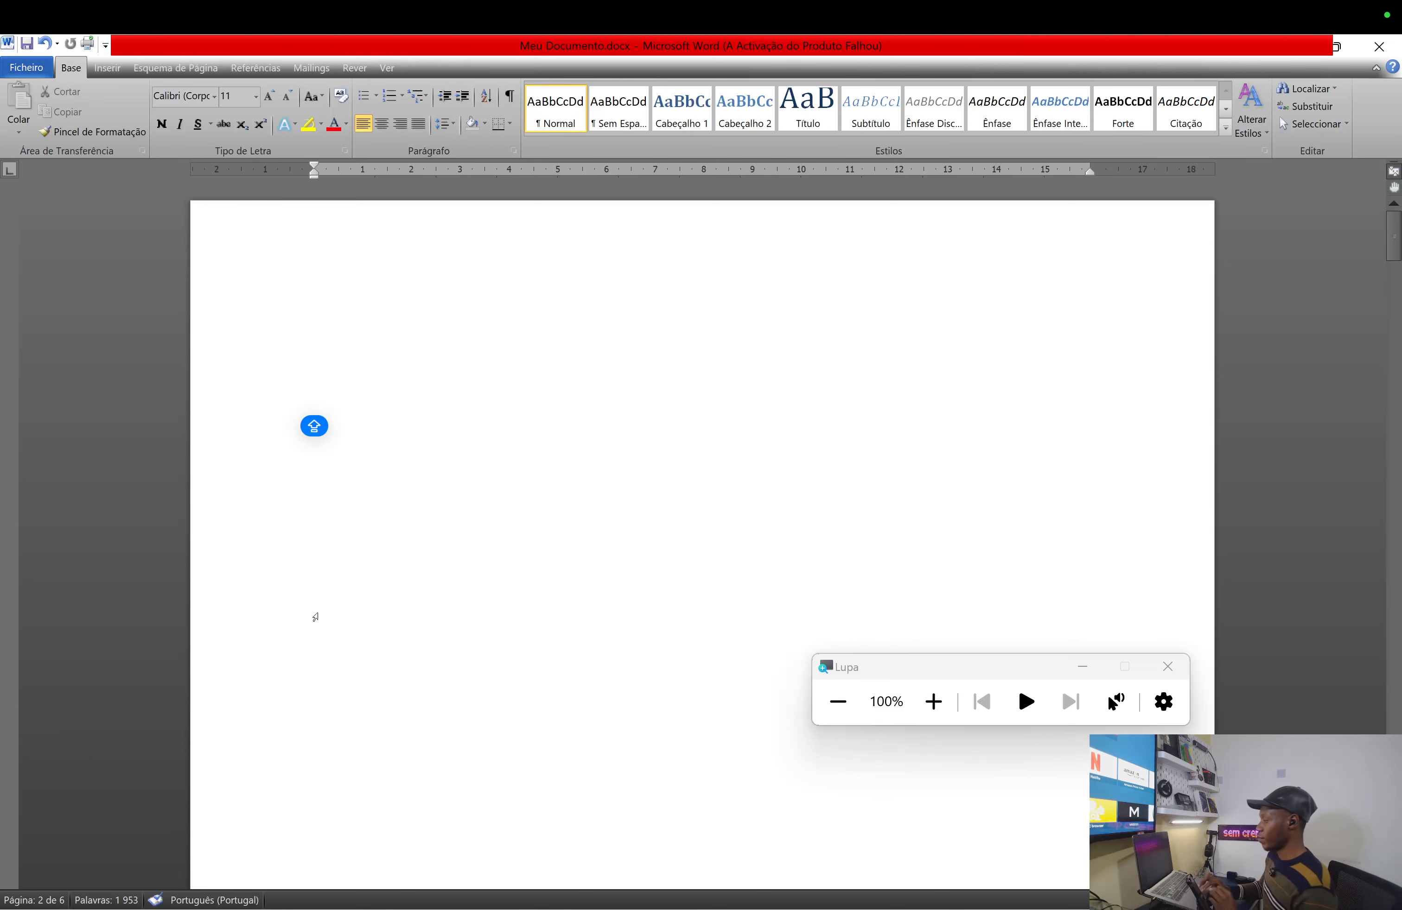
left_click(420, 306)
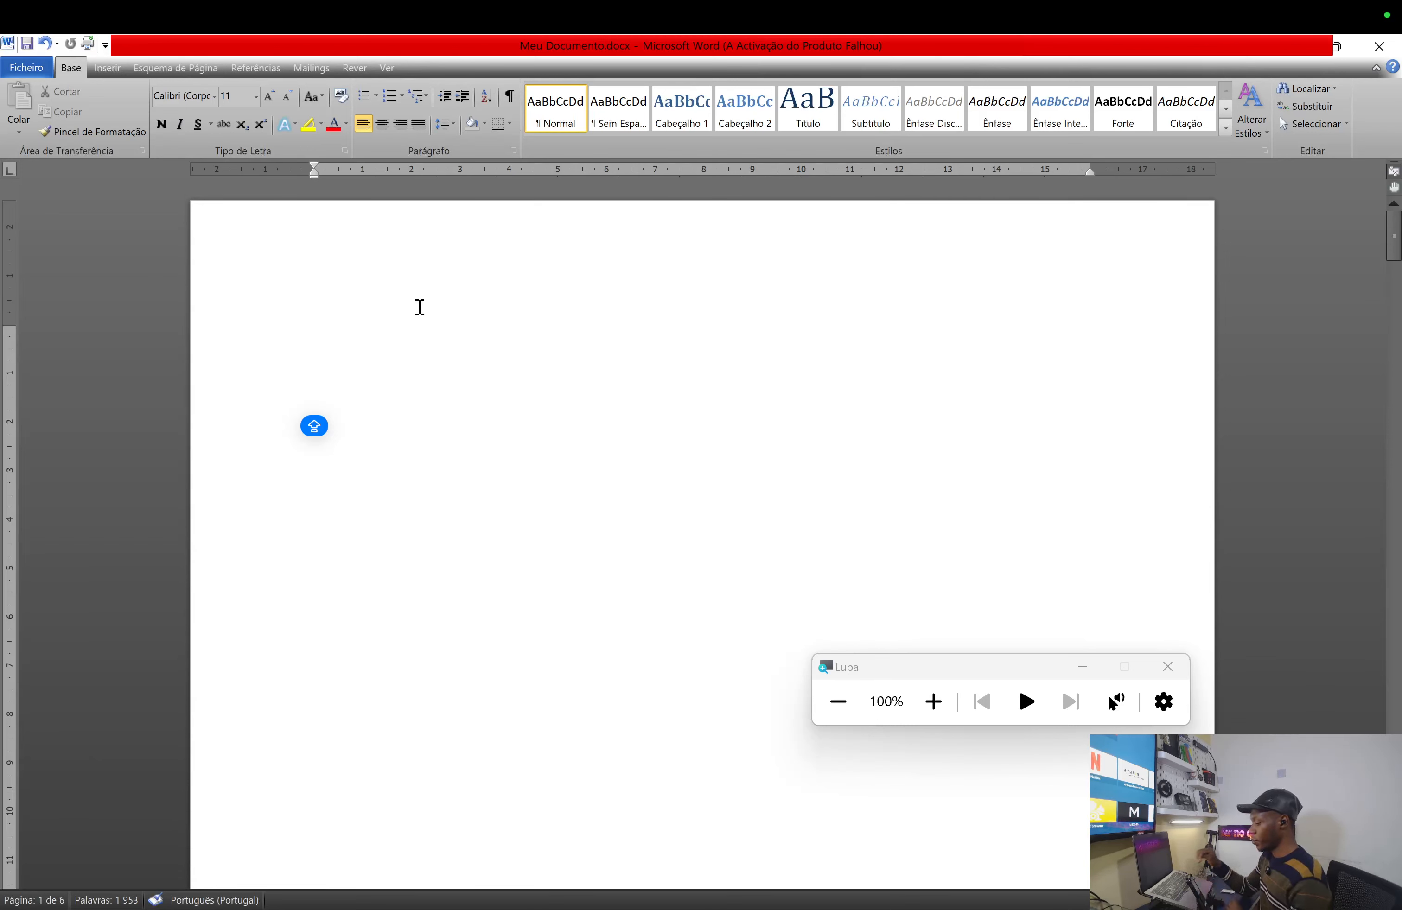
type("CJHBCJCJ")
key("Return")
type("ZJZJZ")
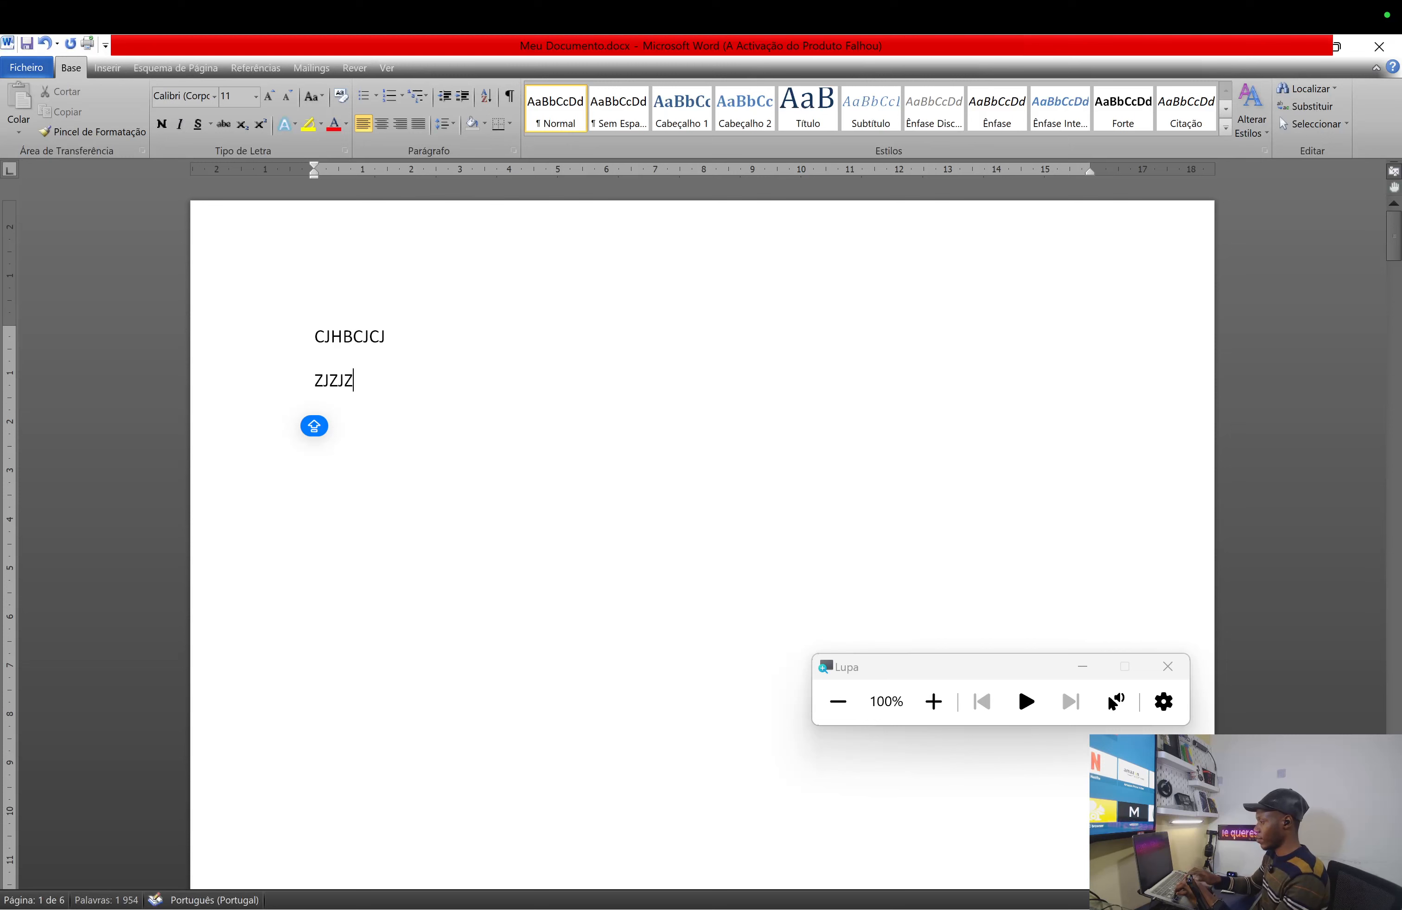
key("Return")
type("ZJZJZ")
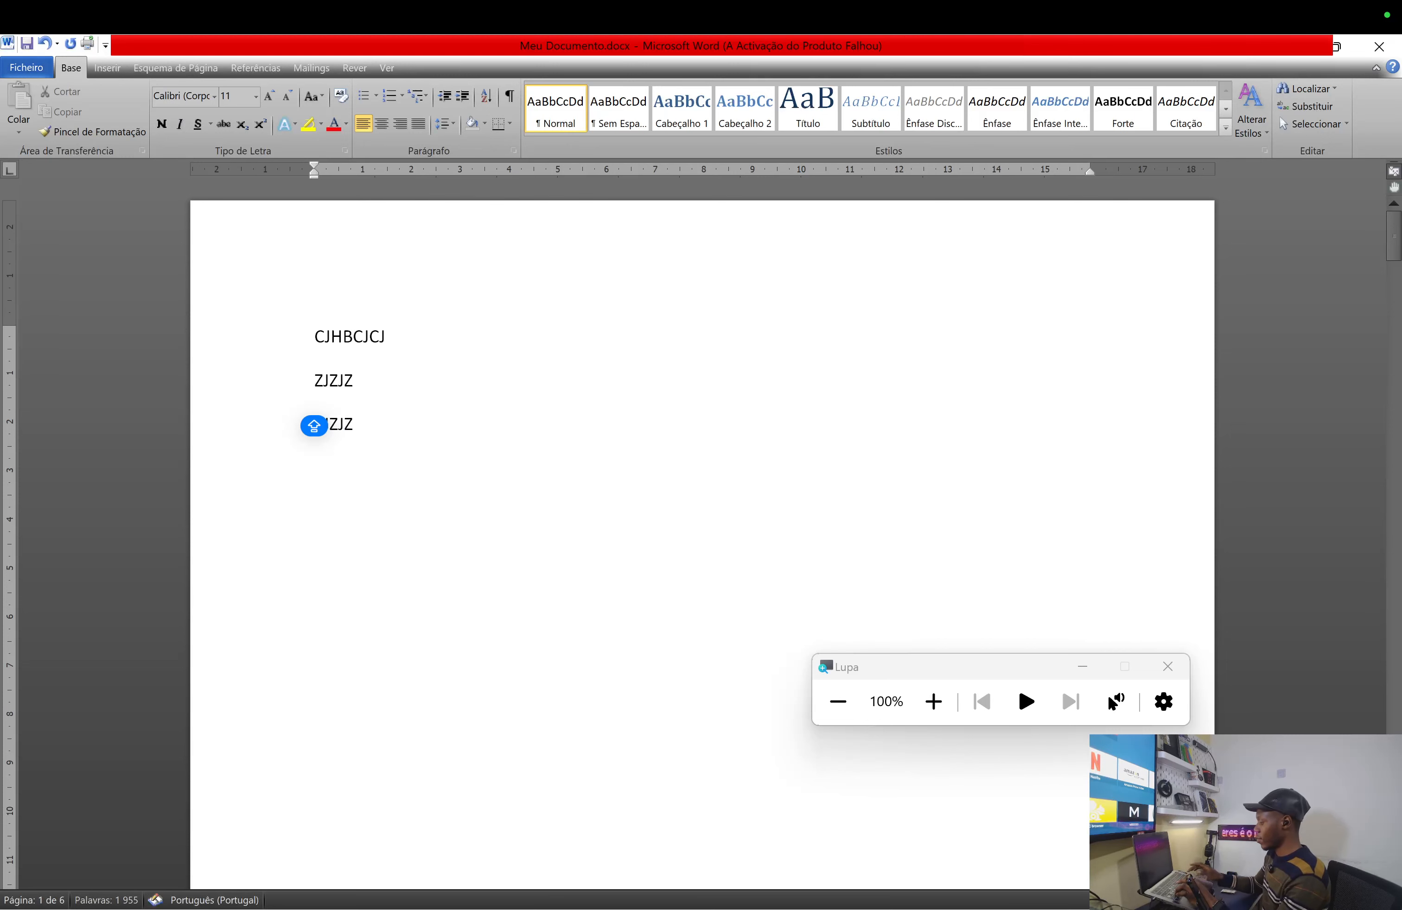
key("Return")
type("ZZHZHZ")
key("Return")
type("ZJZJ")
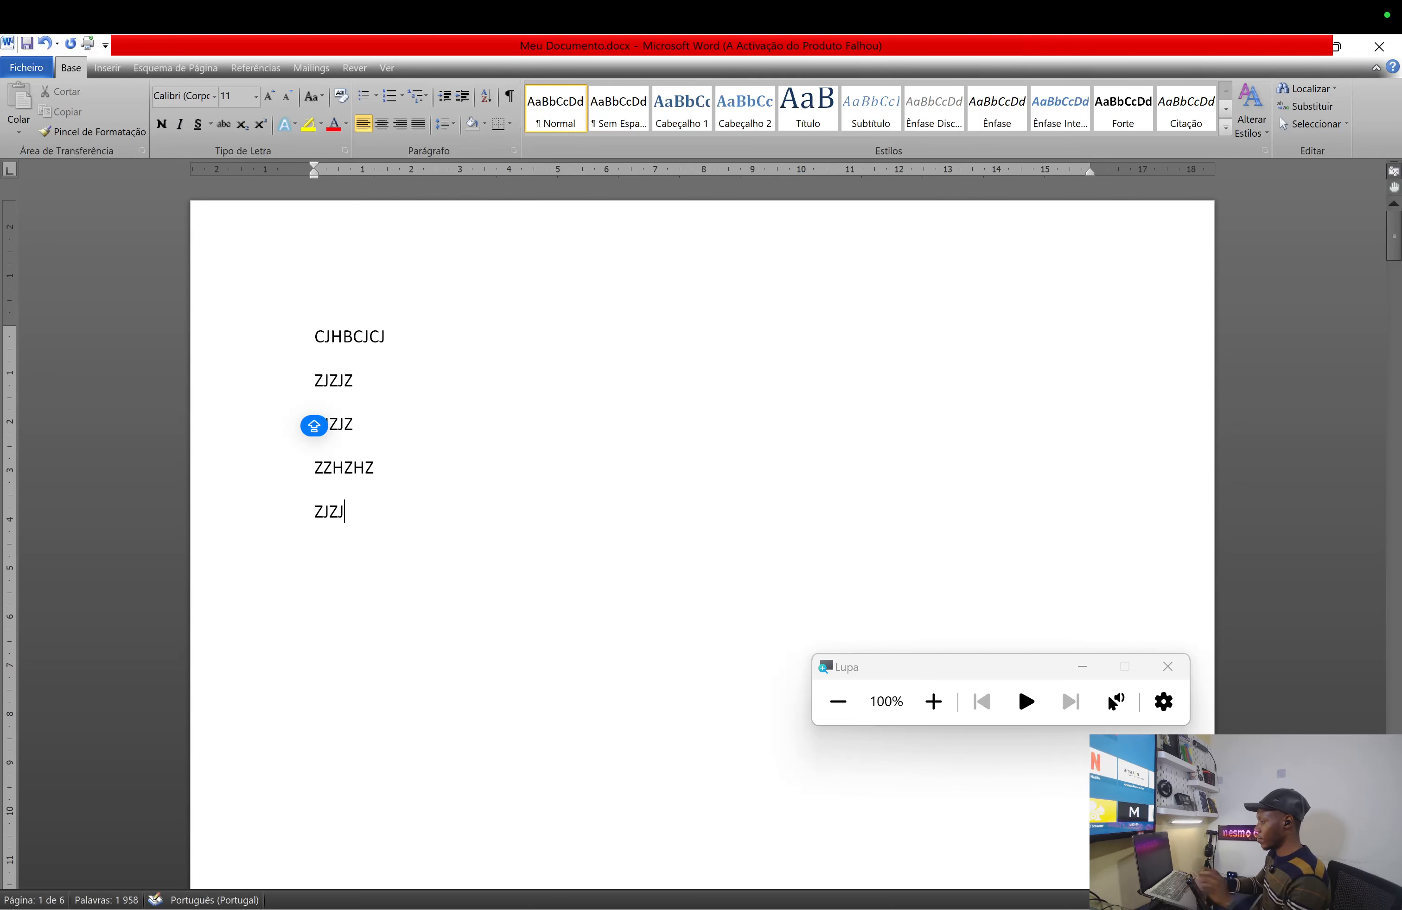
scroll(314, 426, "down", 15)
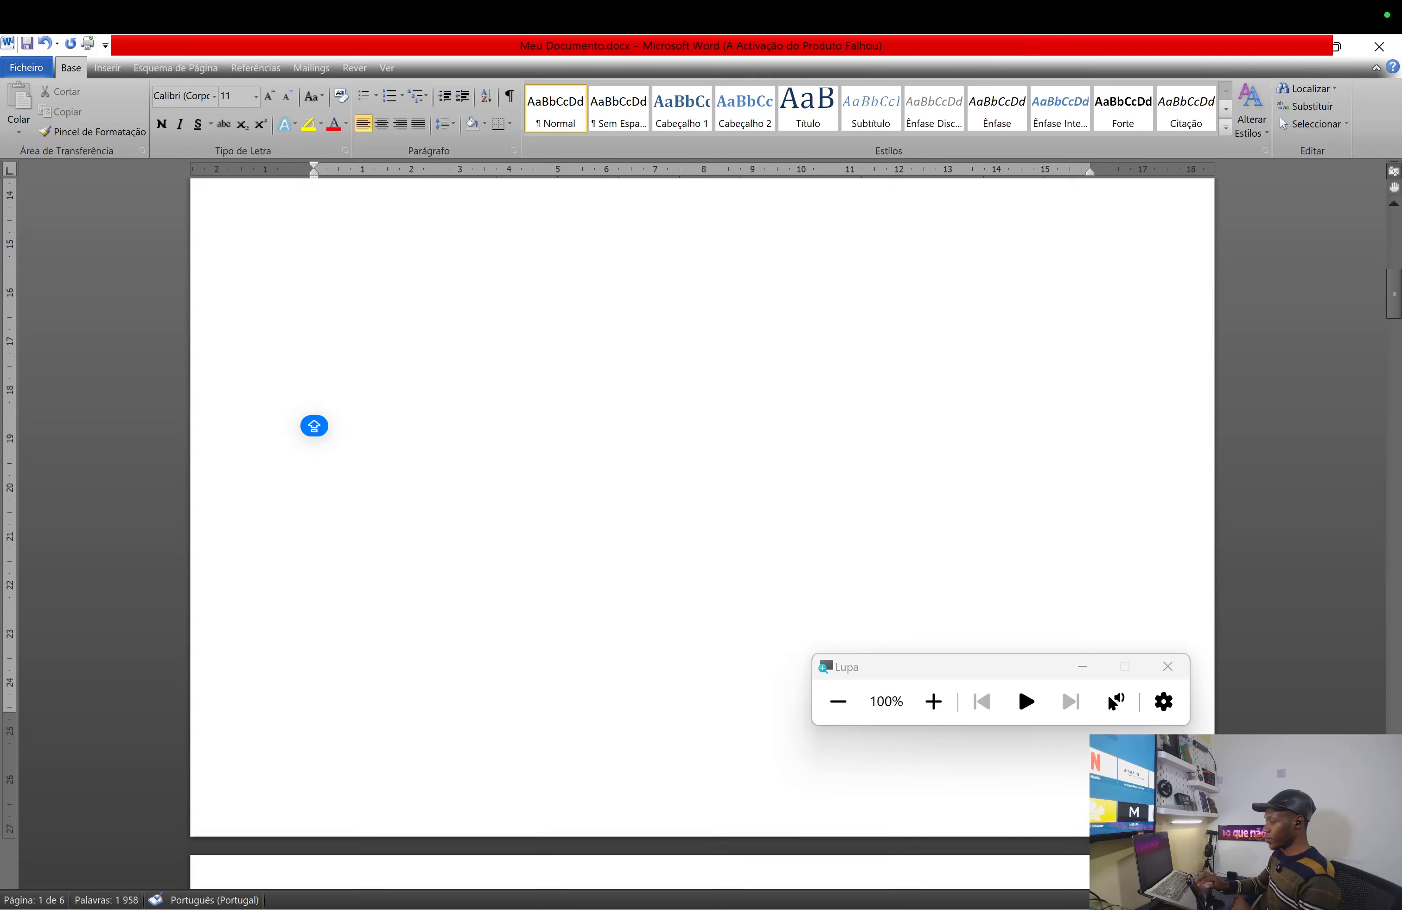
- Scroll back to the top of page 1 to view the five placeholder lines
scroll(314, 425, "down", 5)
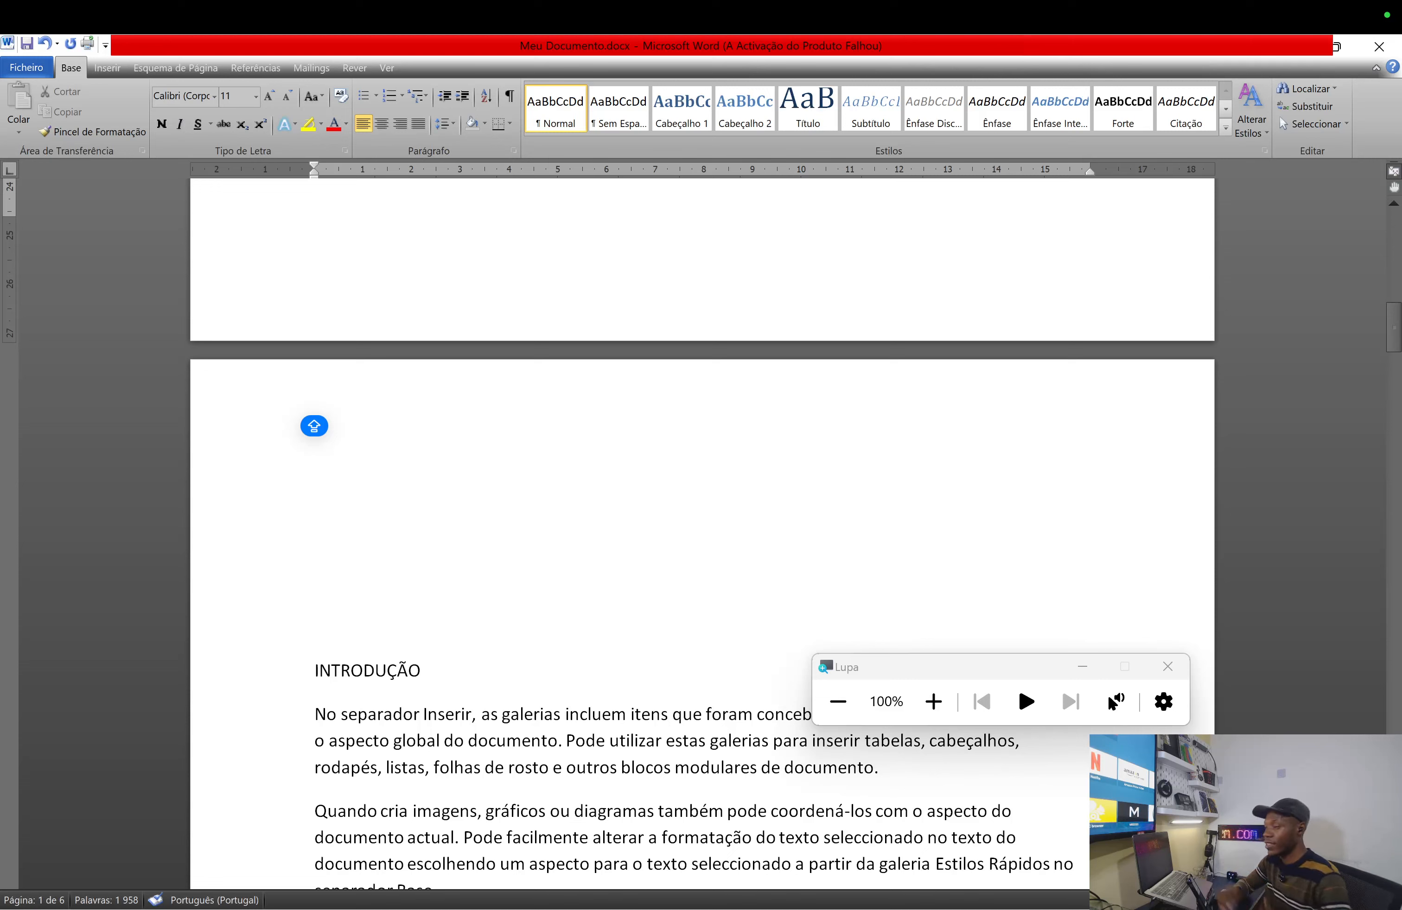
scroll(314, 426, "up", 10)
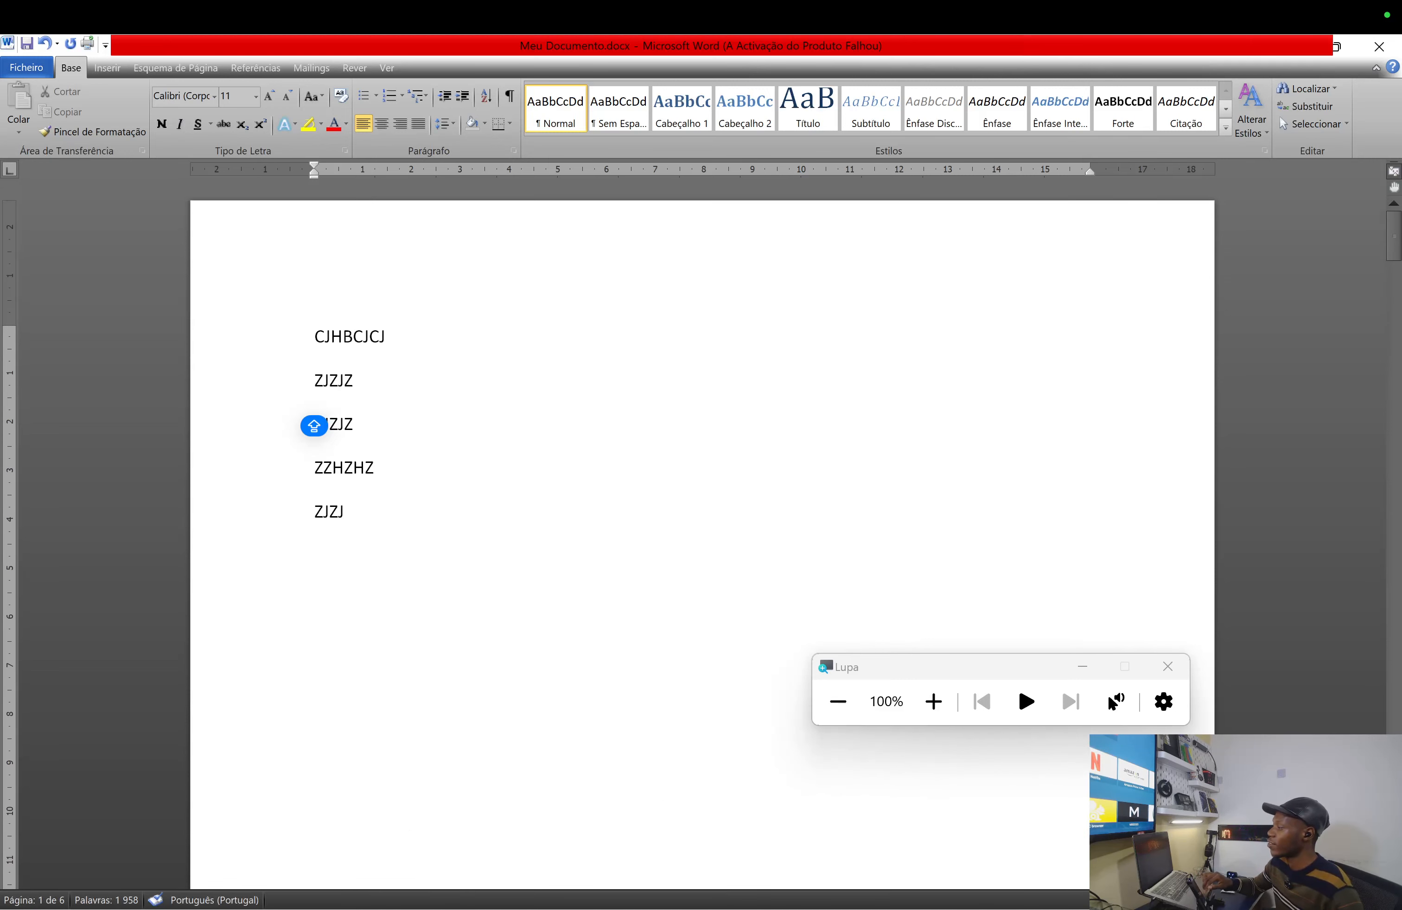
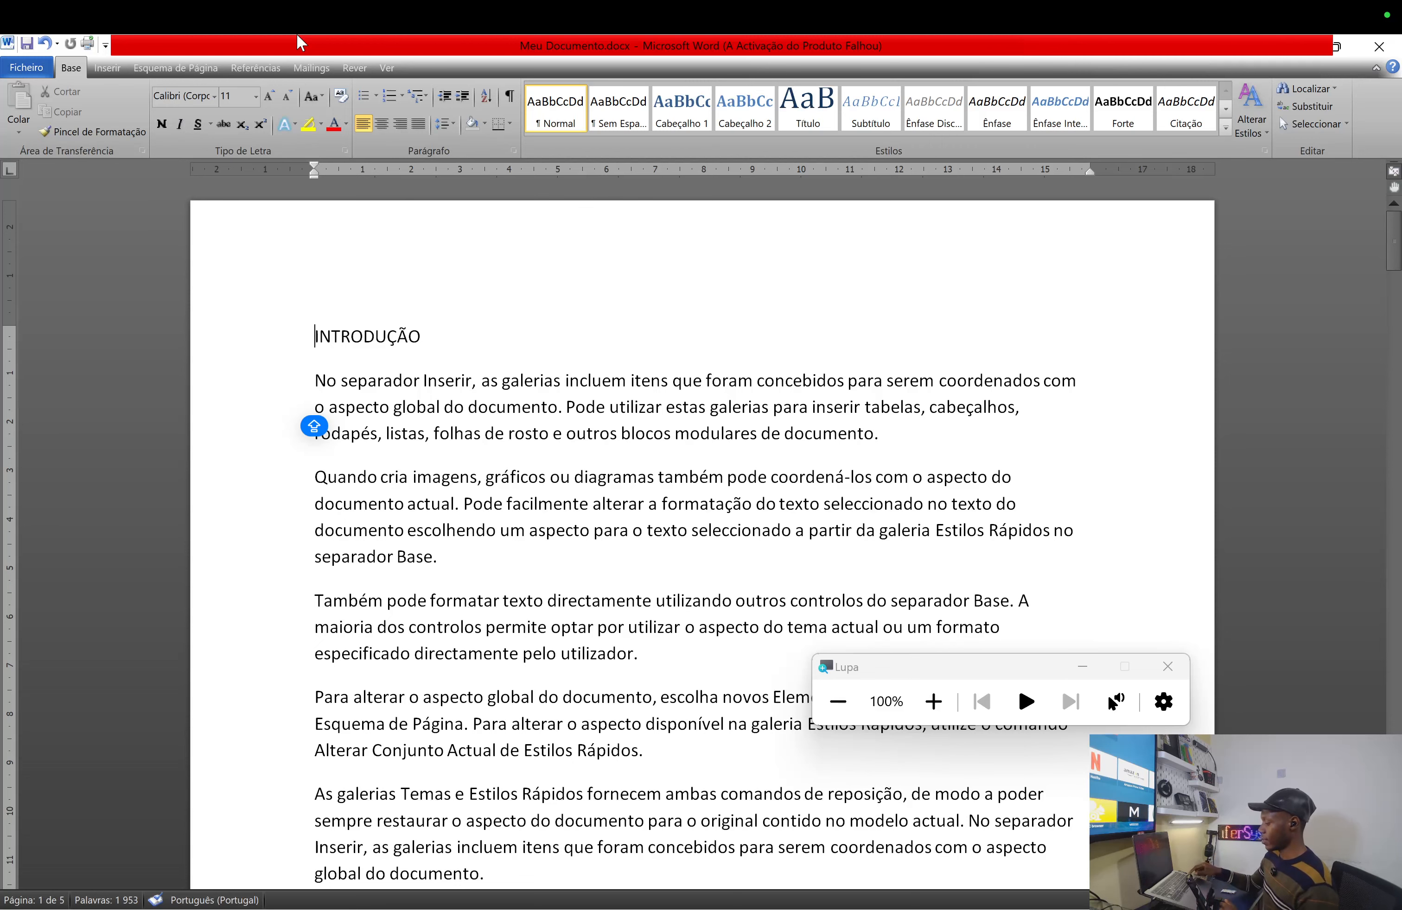
- Insert two page breaks from Esquema de Página > Quebras before INTRODUÇÃO, moving it to page 3
key("Return")
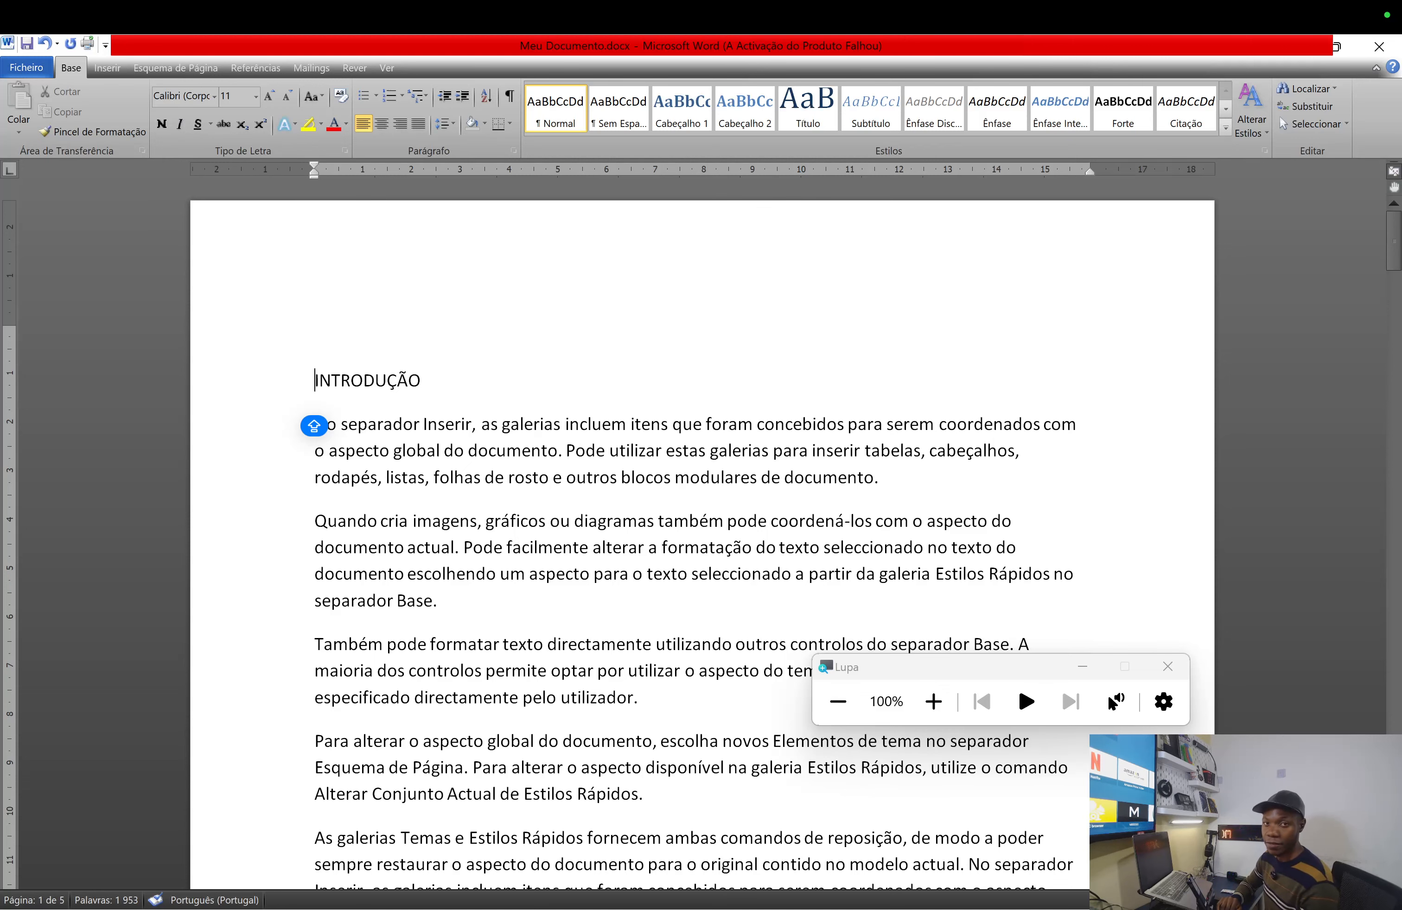
key("BackSpace")
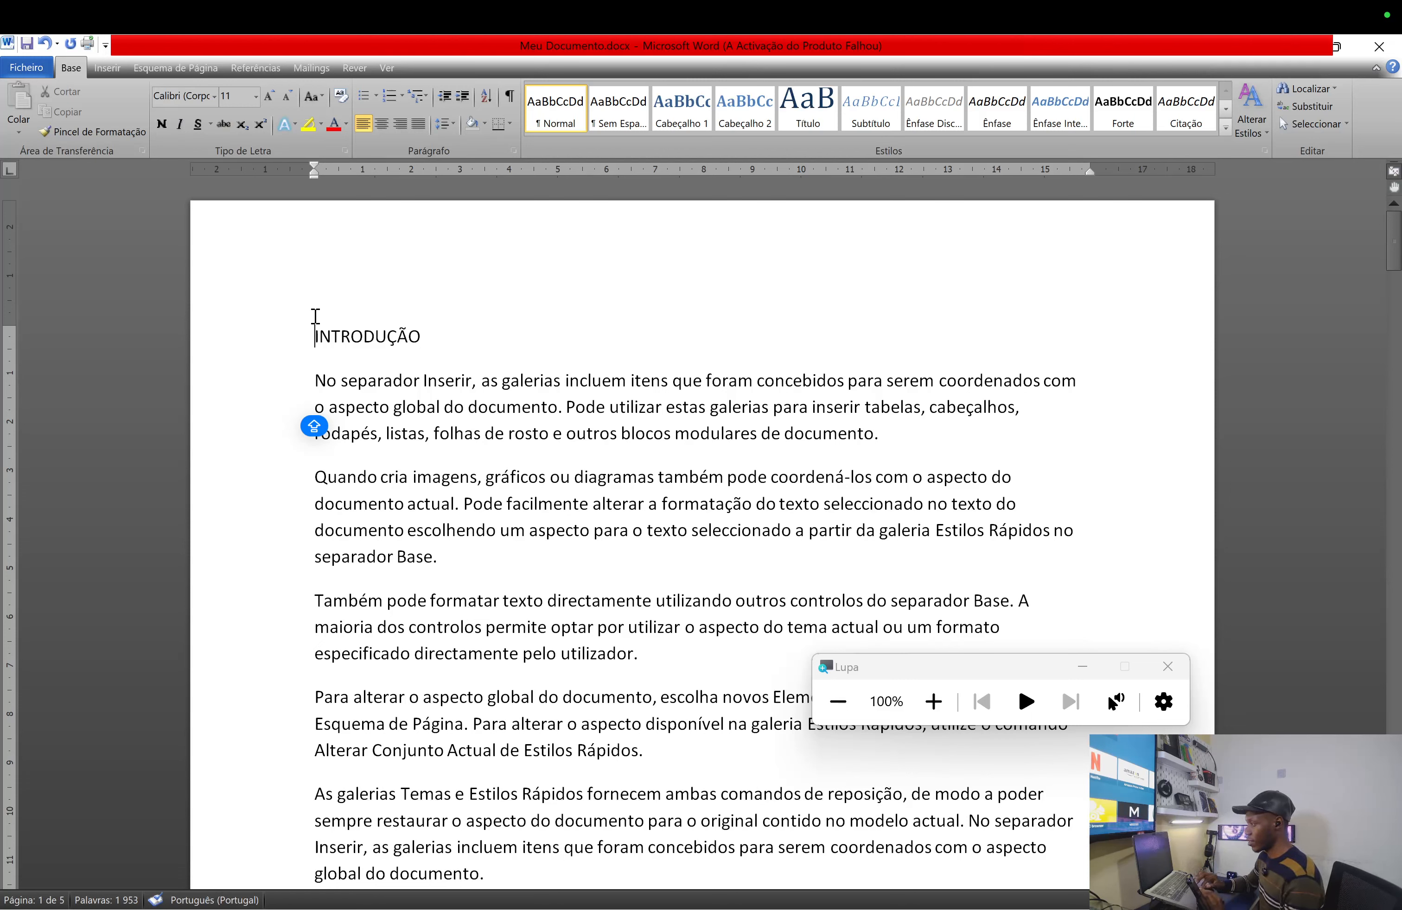
left_click(184, 70)
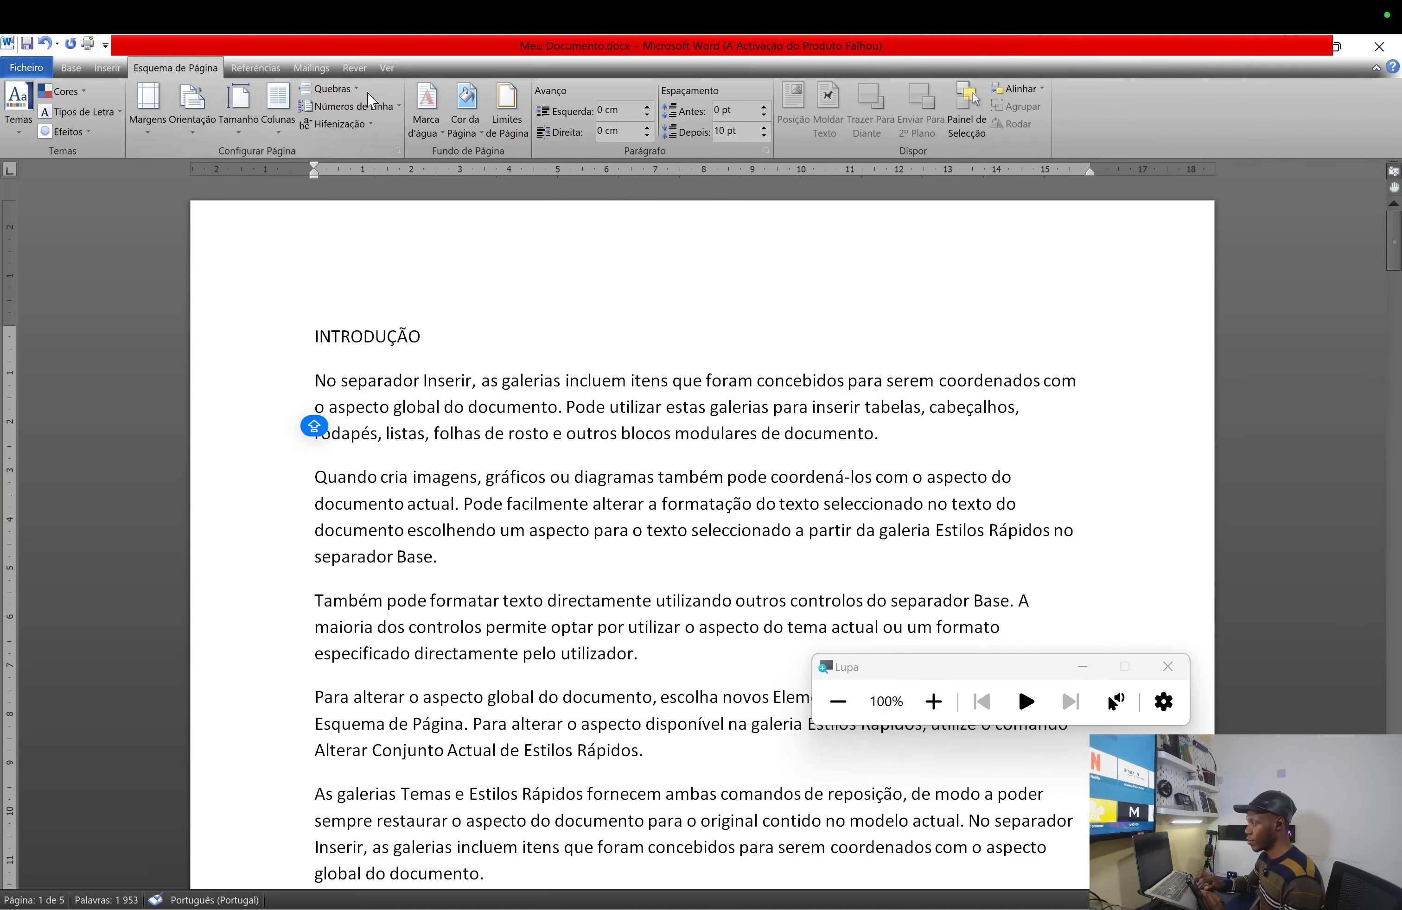
left_click(353, 90)
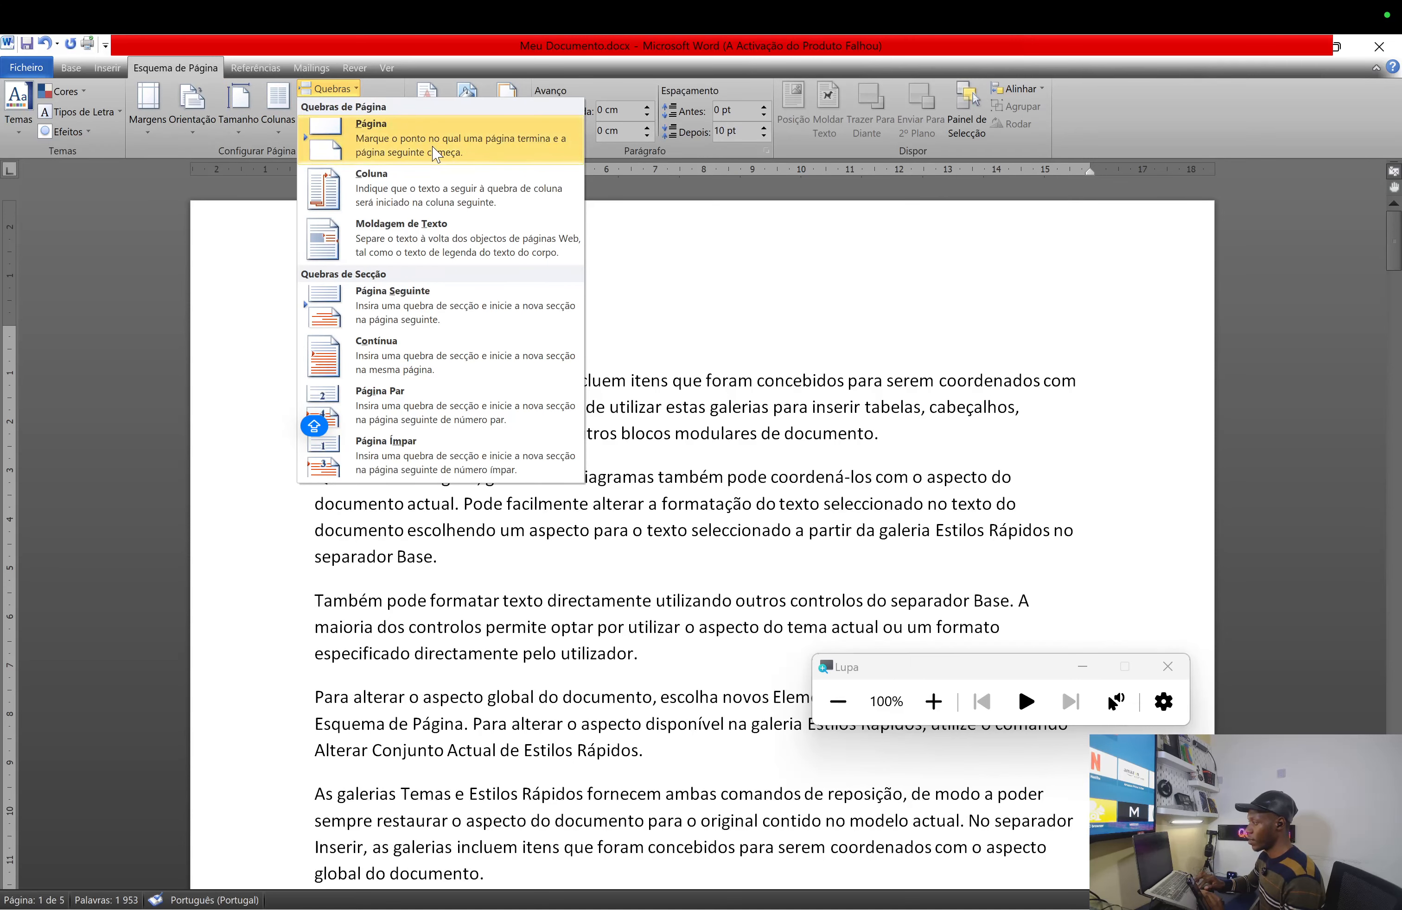
left_click(396, 140)
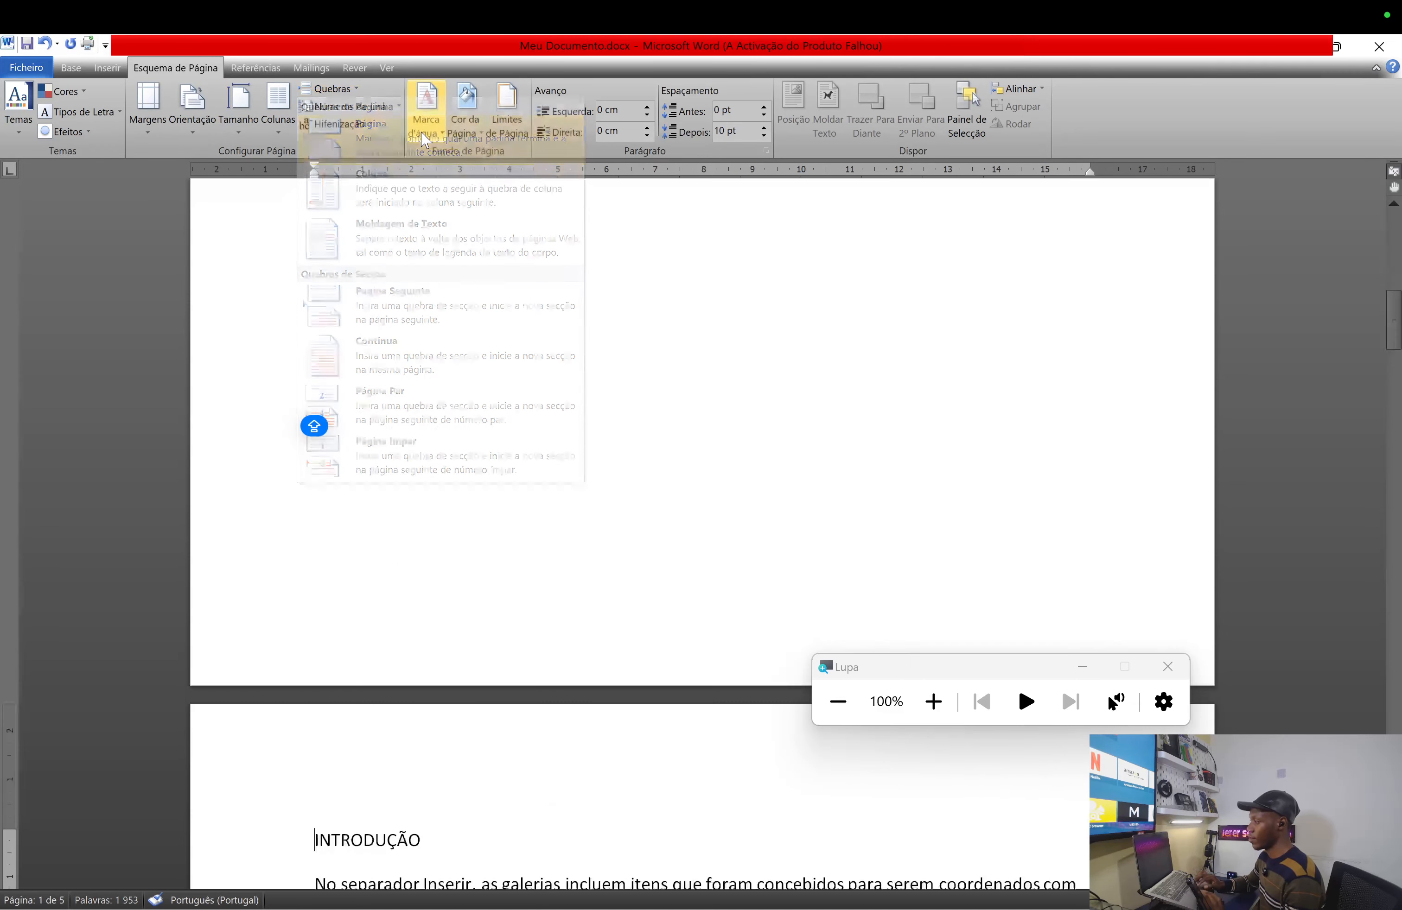
left_click(353, 93)
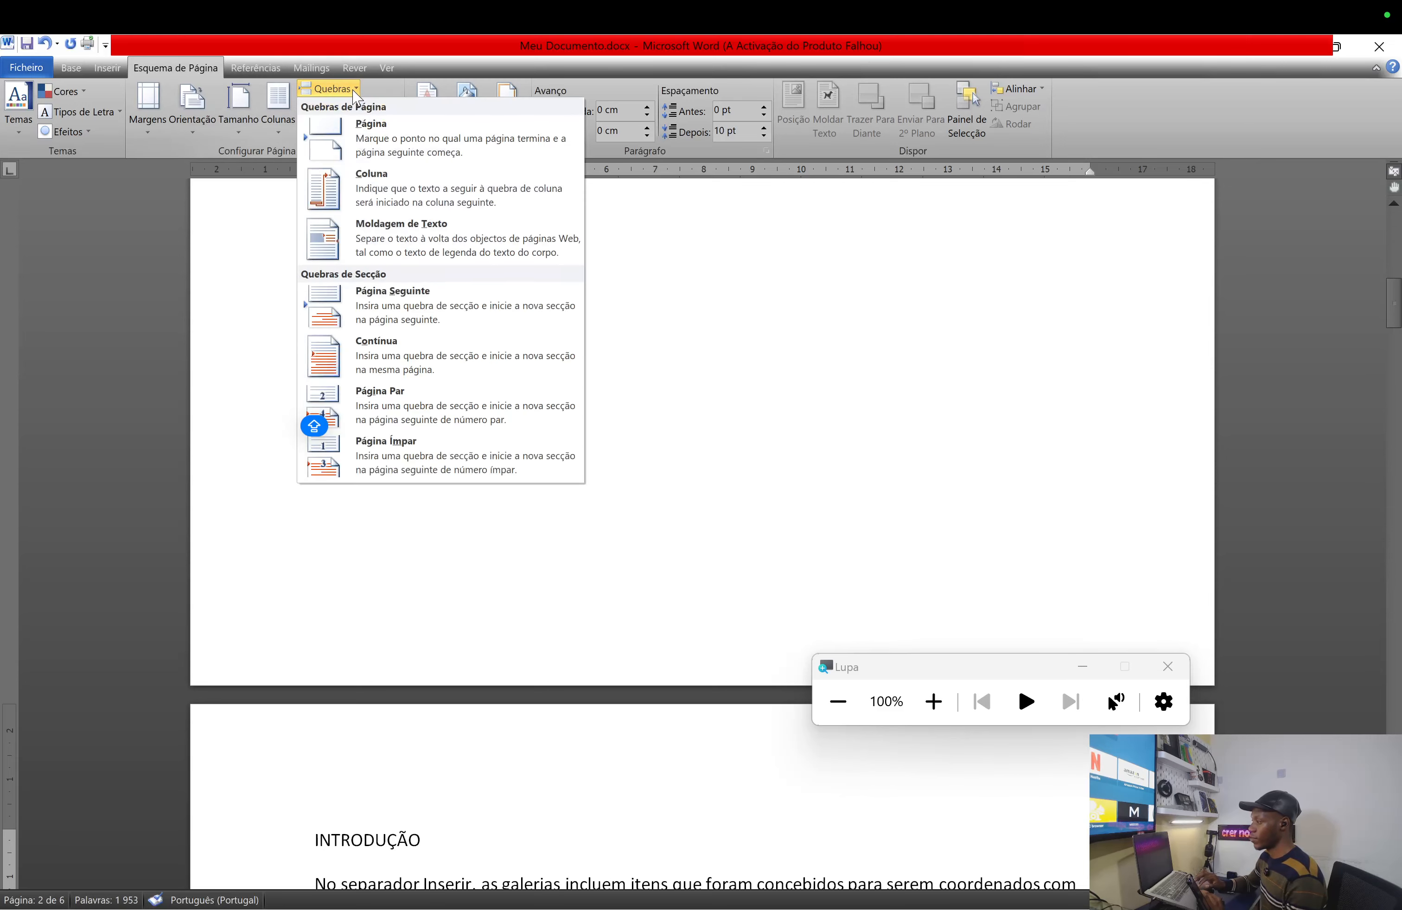
left_click(420, 152)
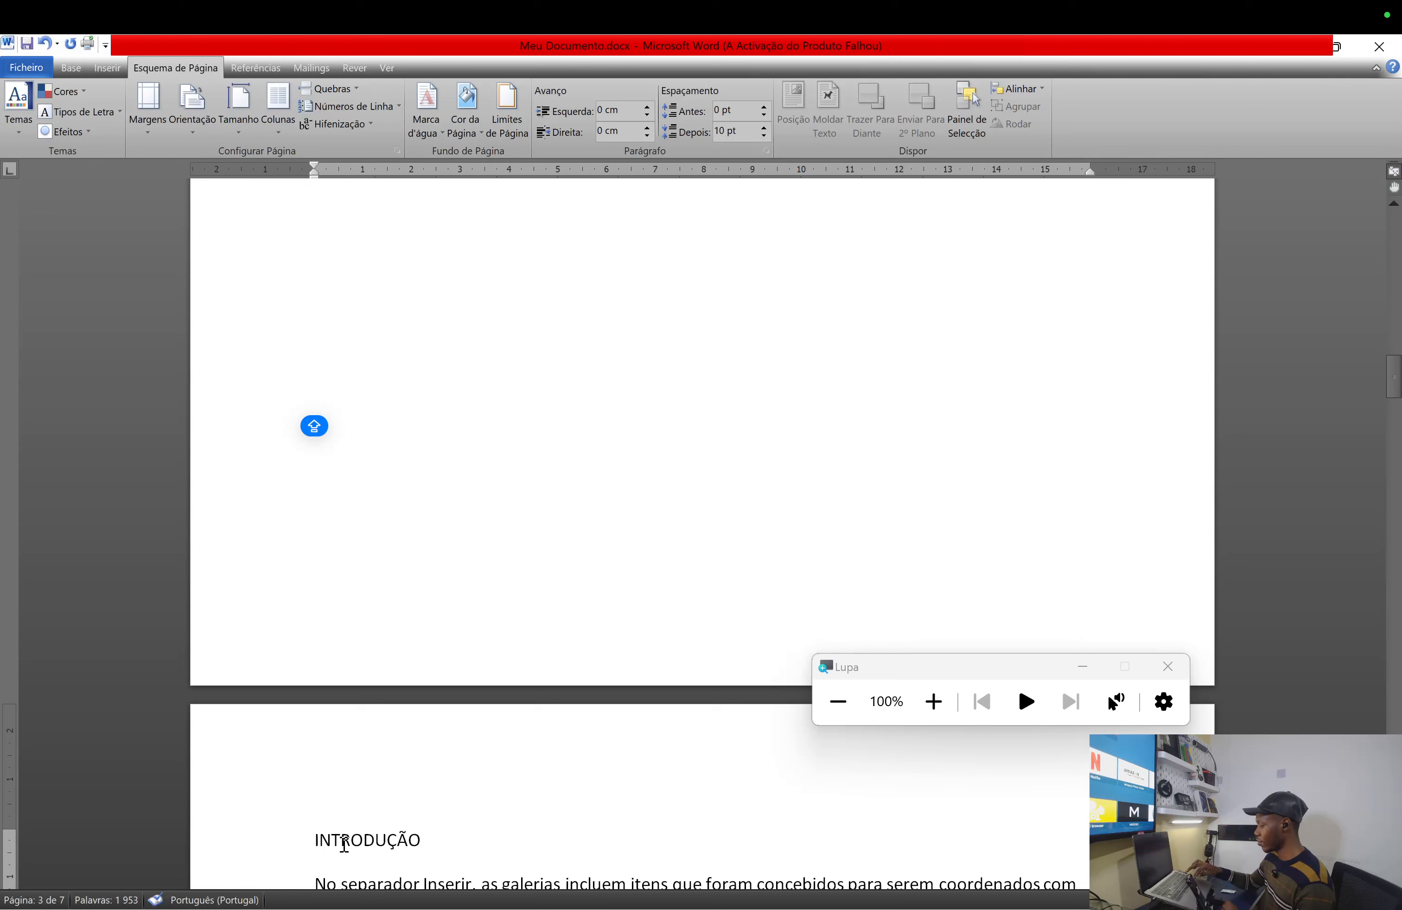
- Type placeholder lines AHJVV, SSJSJS, SSJSJS and SJSJSJ at the top of page 2
key("Up")
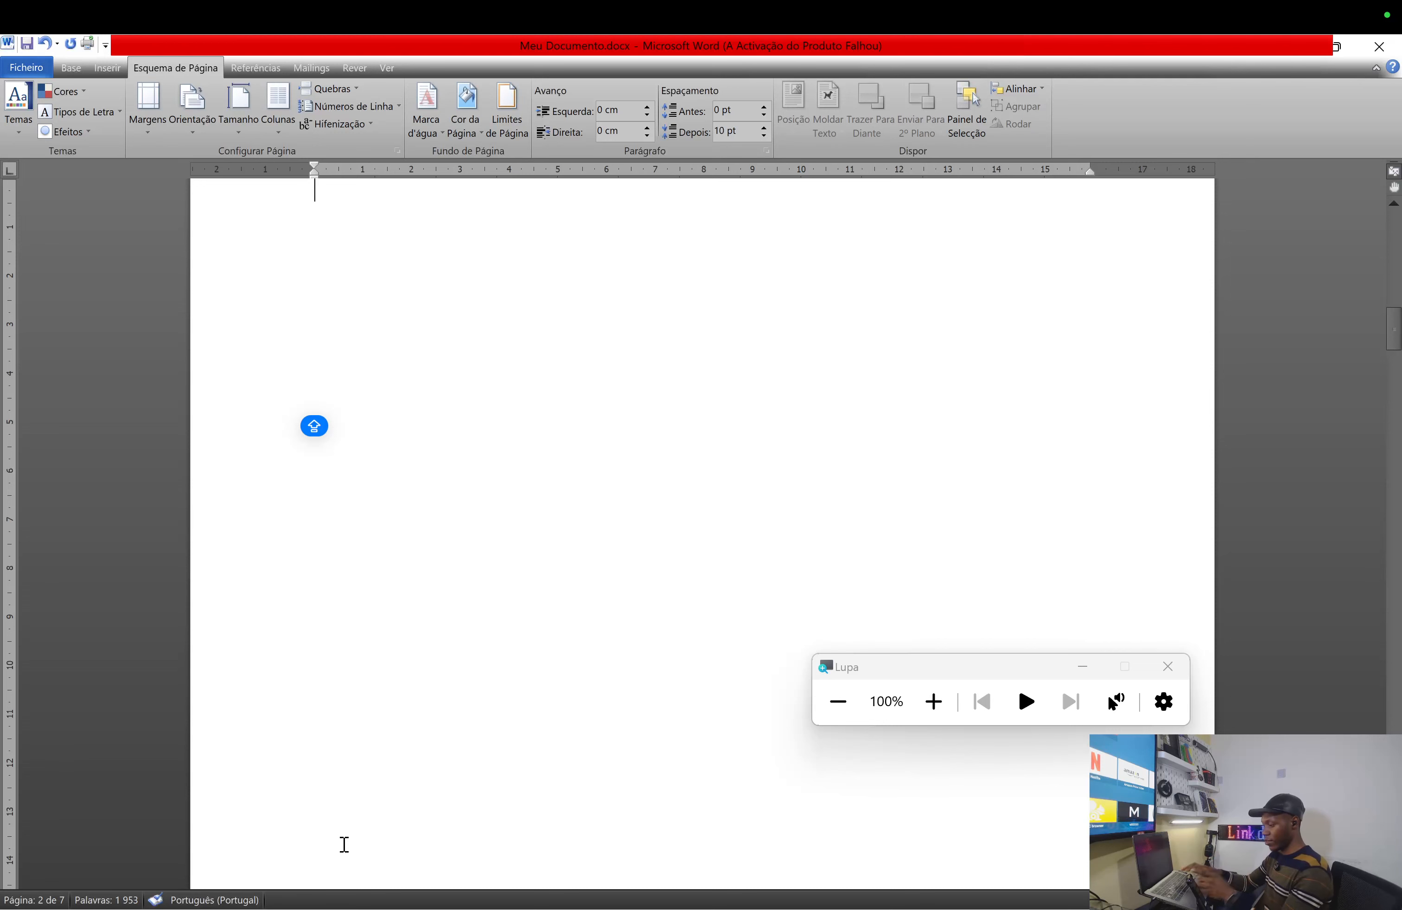
type("AHJVV")
key("Return")
type("S")
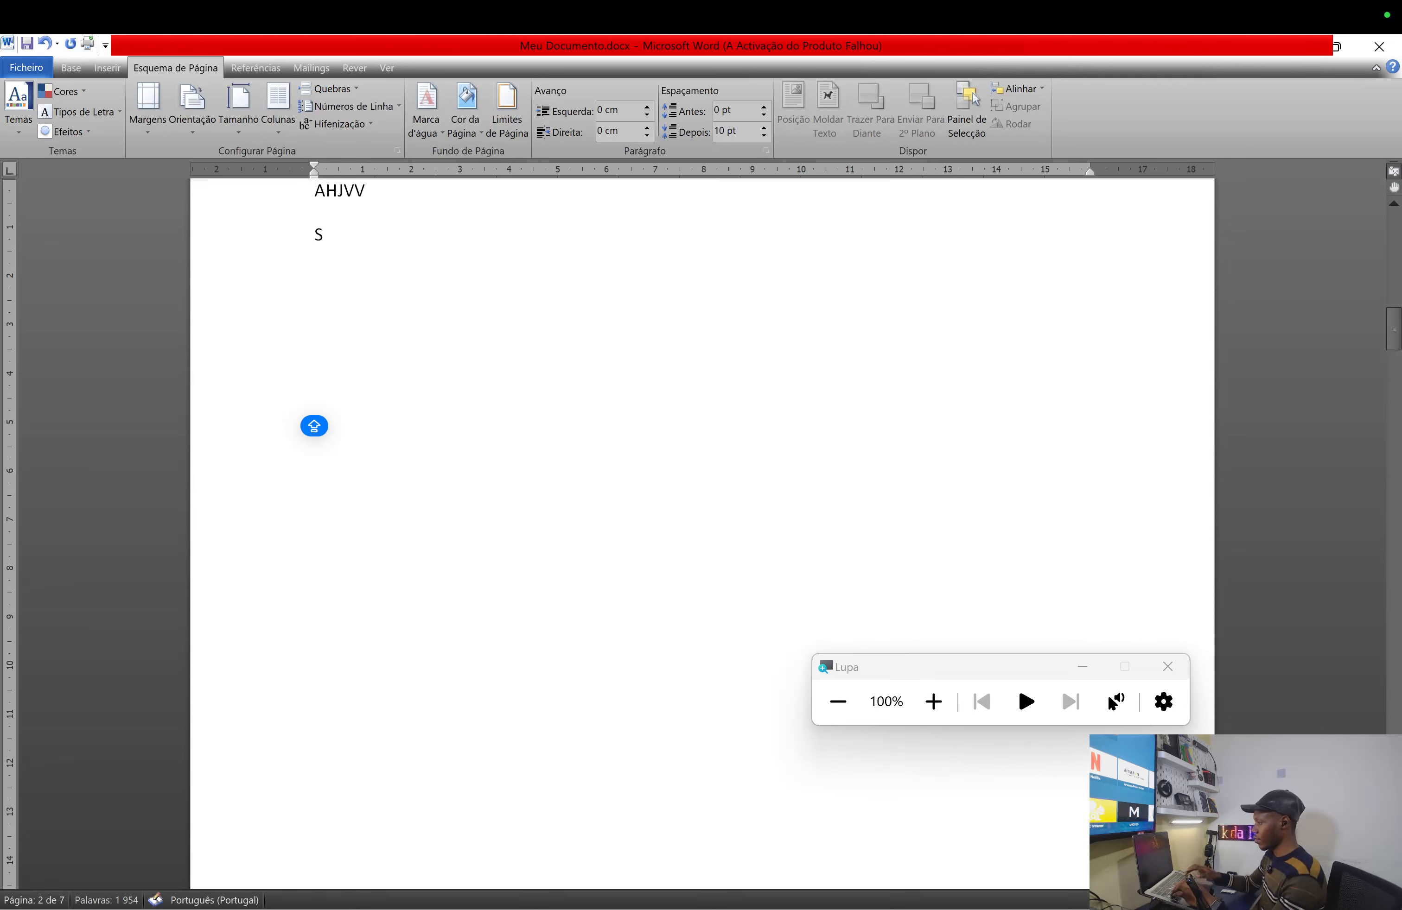
type("SJSJS")
key("Return")
type("SSJS")
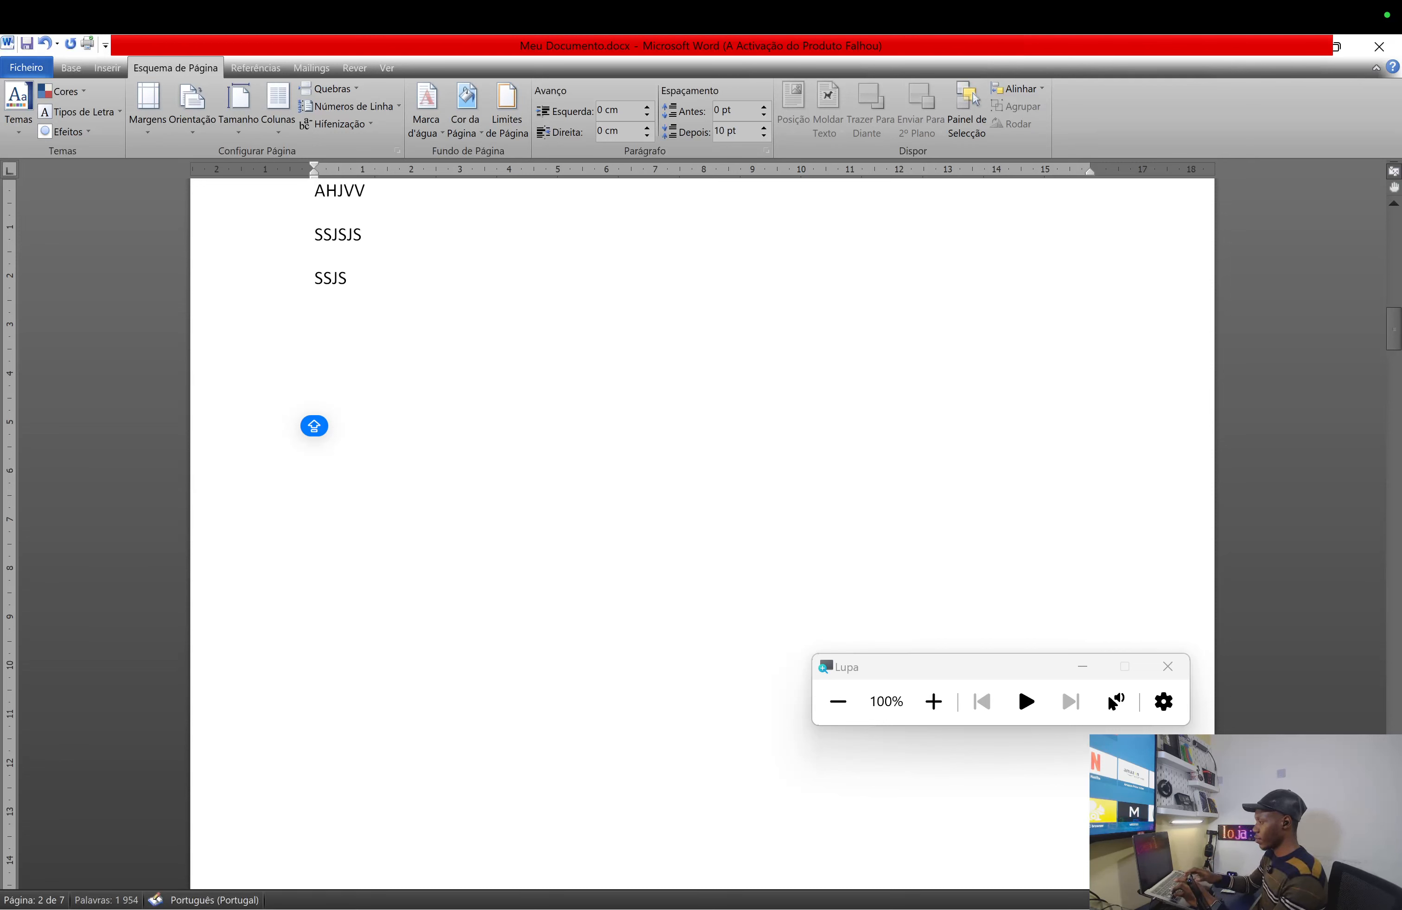
type("JS")
key("Return")
type("SJSJSJ")
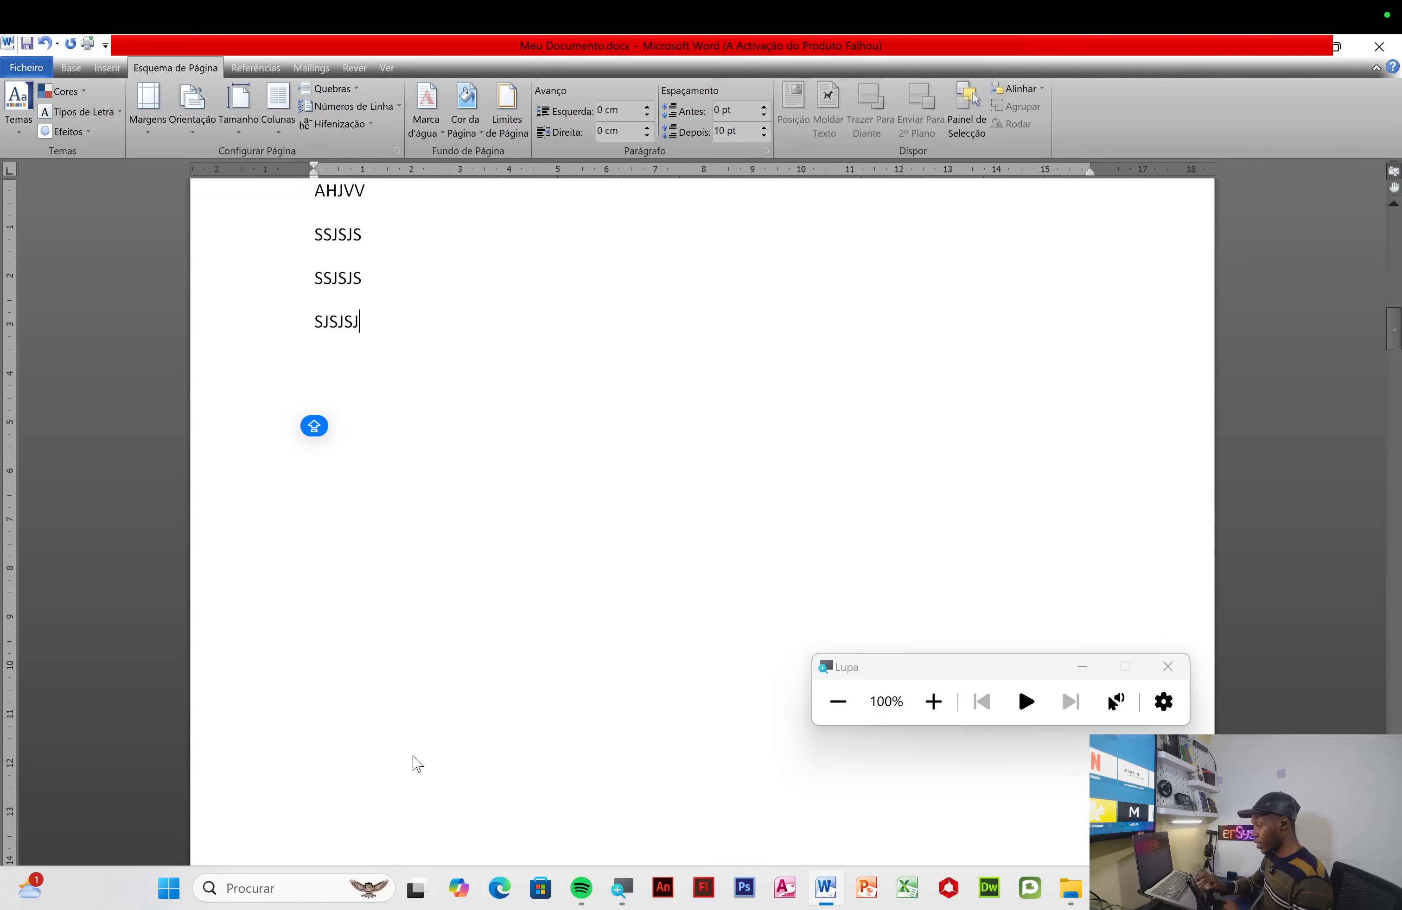
scroll(495, 615, "down", 3)
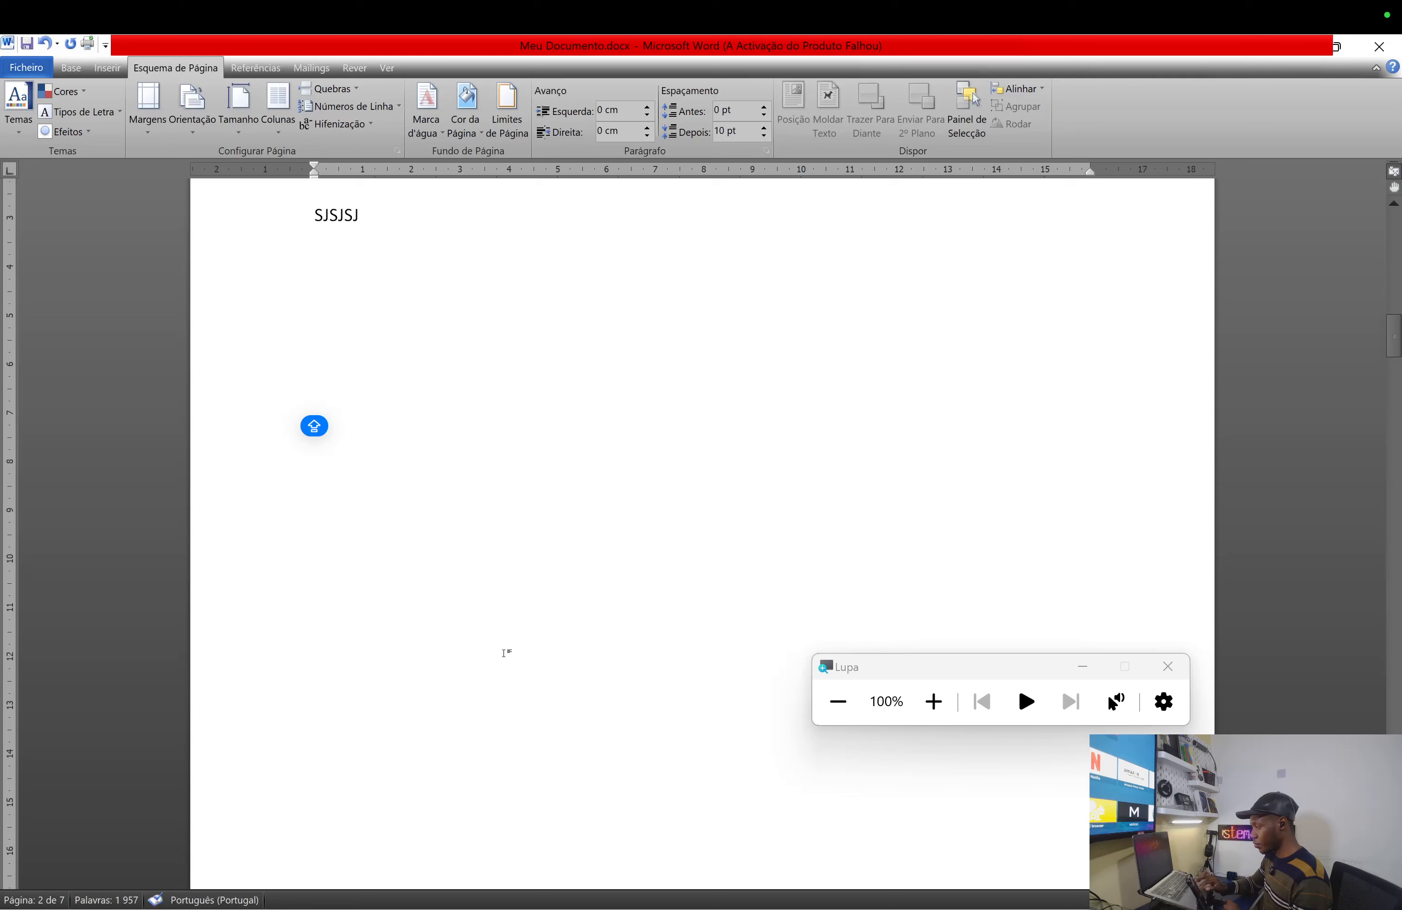
scroll(506, 654, "down", 10)
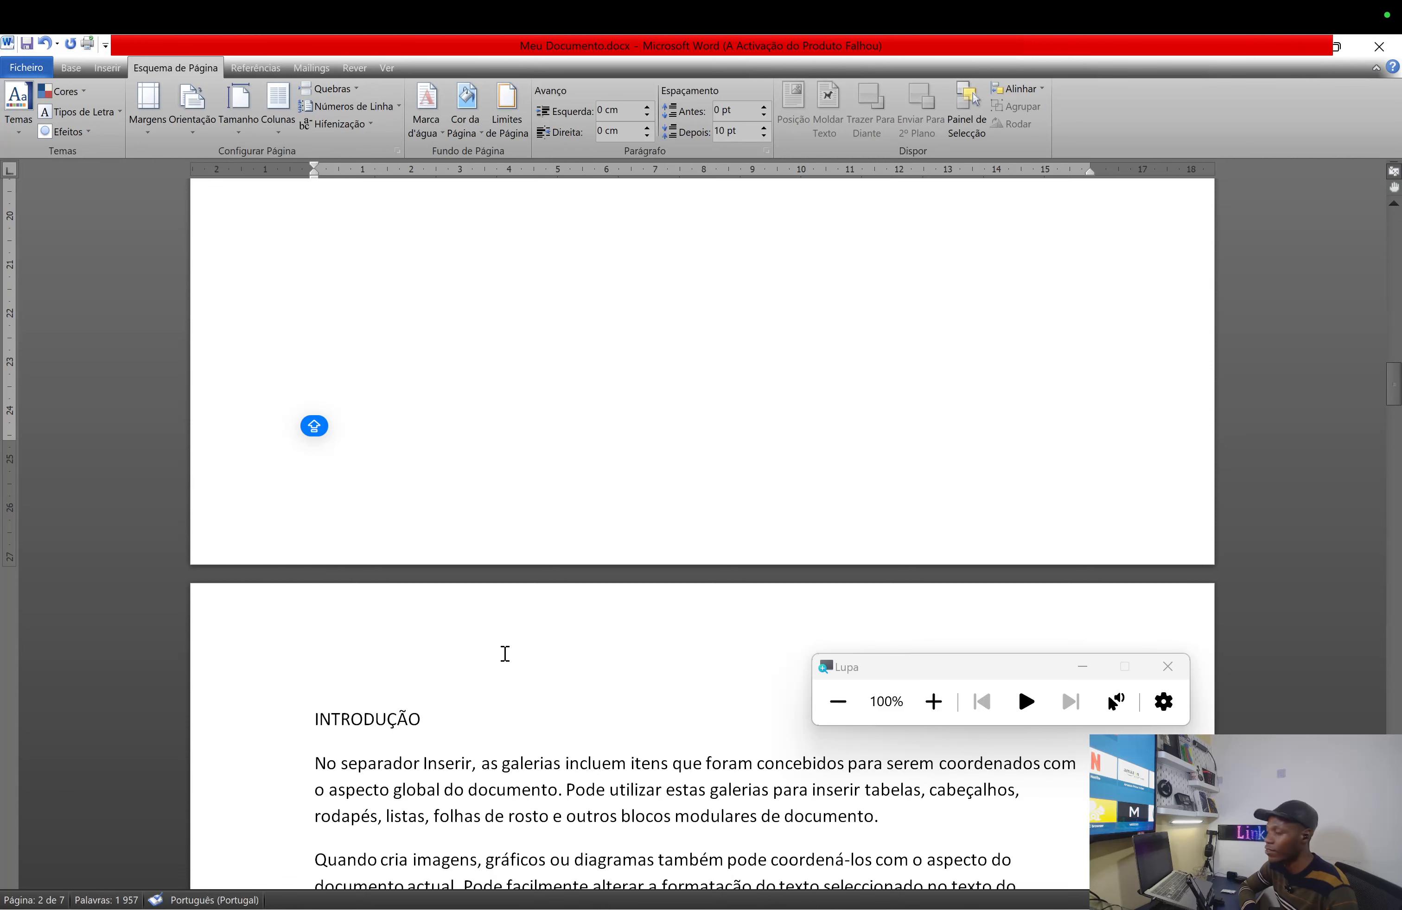
- Select and delete the four placeholder lines AHJVV to SJSJSJ on page 2
scroll(506, 654, "up", 10)
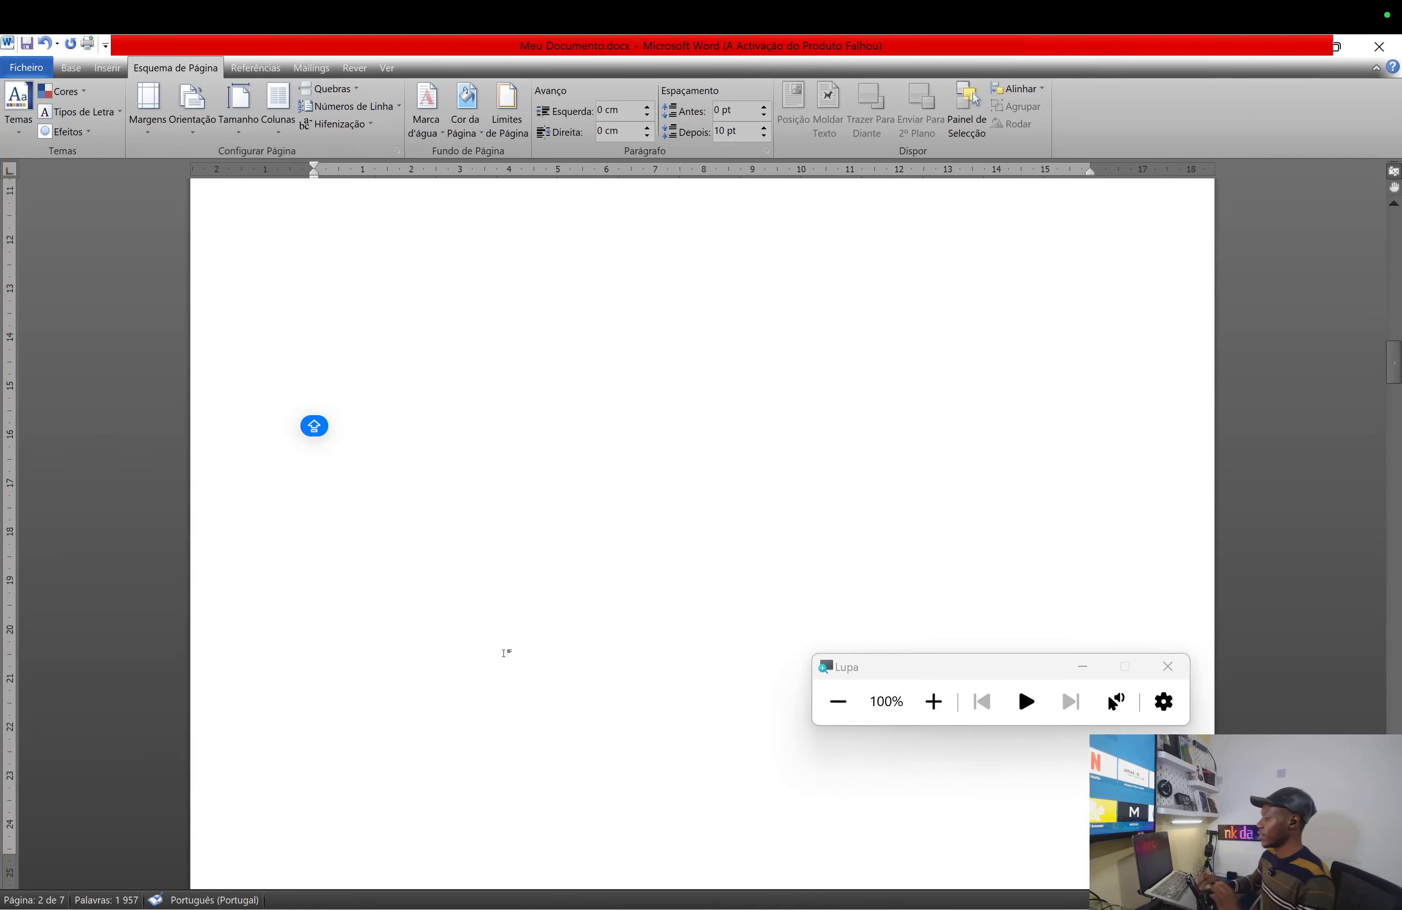
scroll(505, 654, "up", 5)
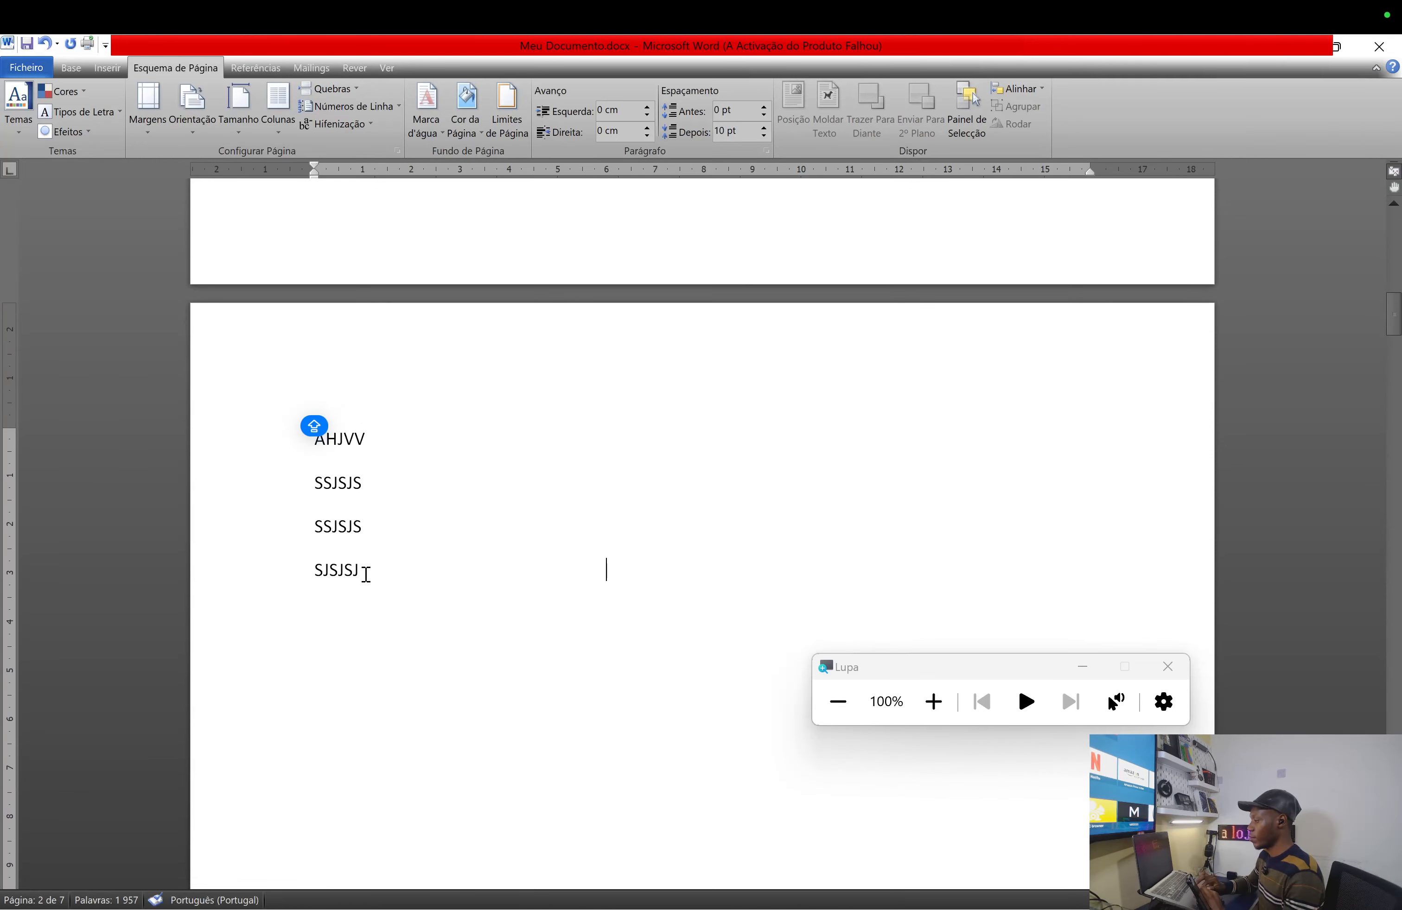
left_click_drag(363, 574, 335, 444)
key("BackSpace")
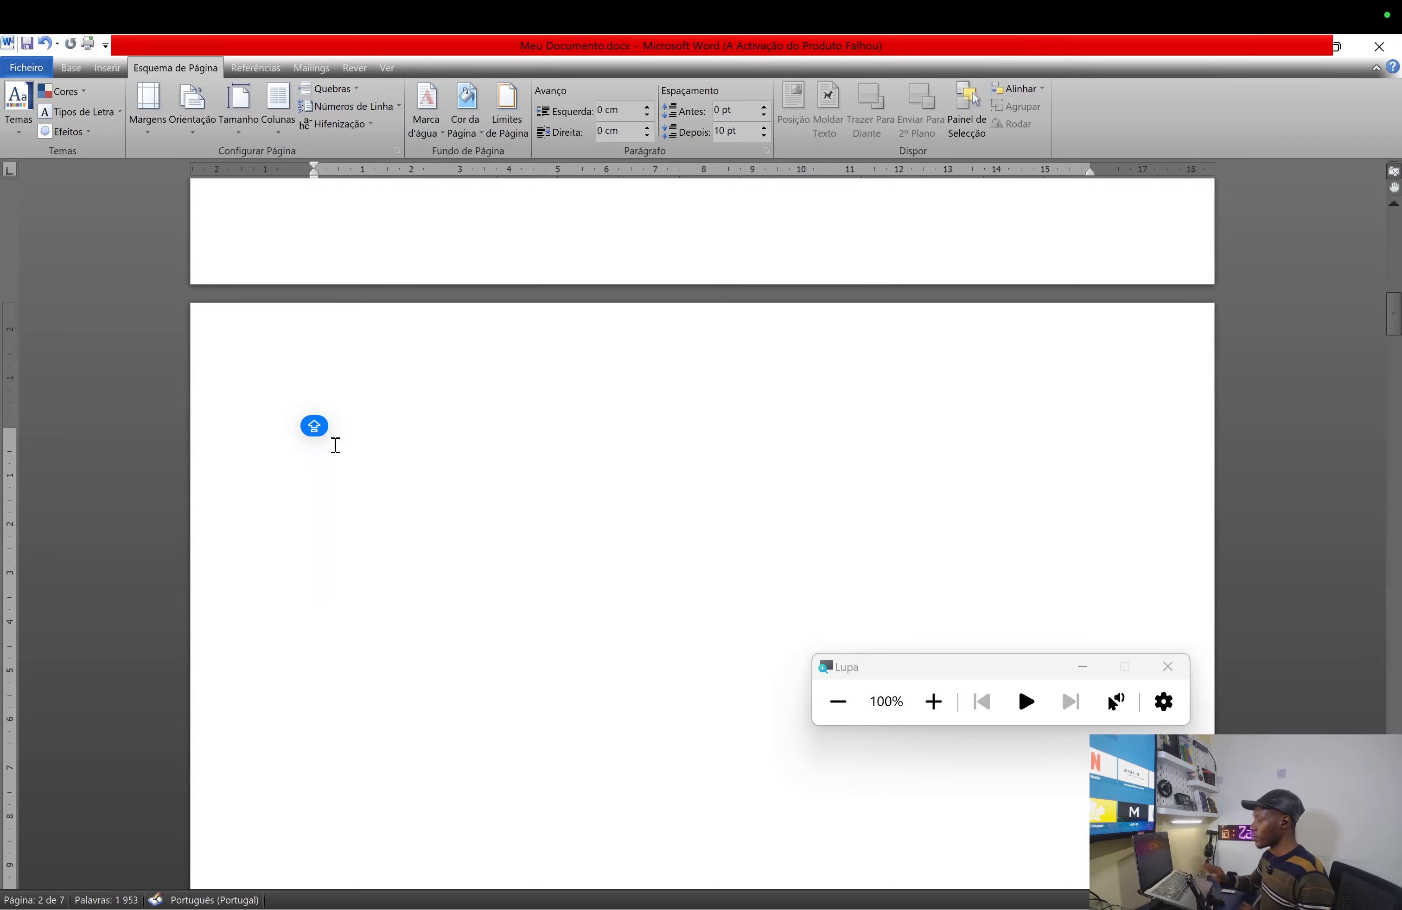
scroll(335, 445, "down", 15)
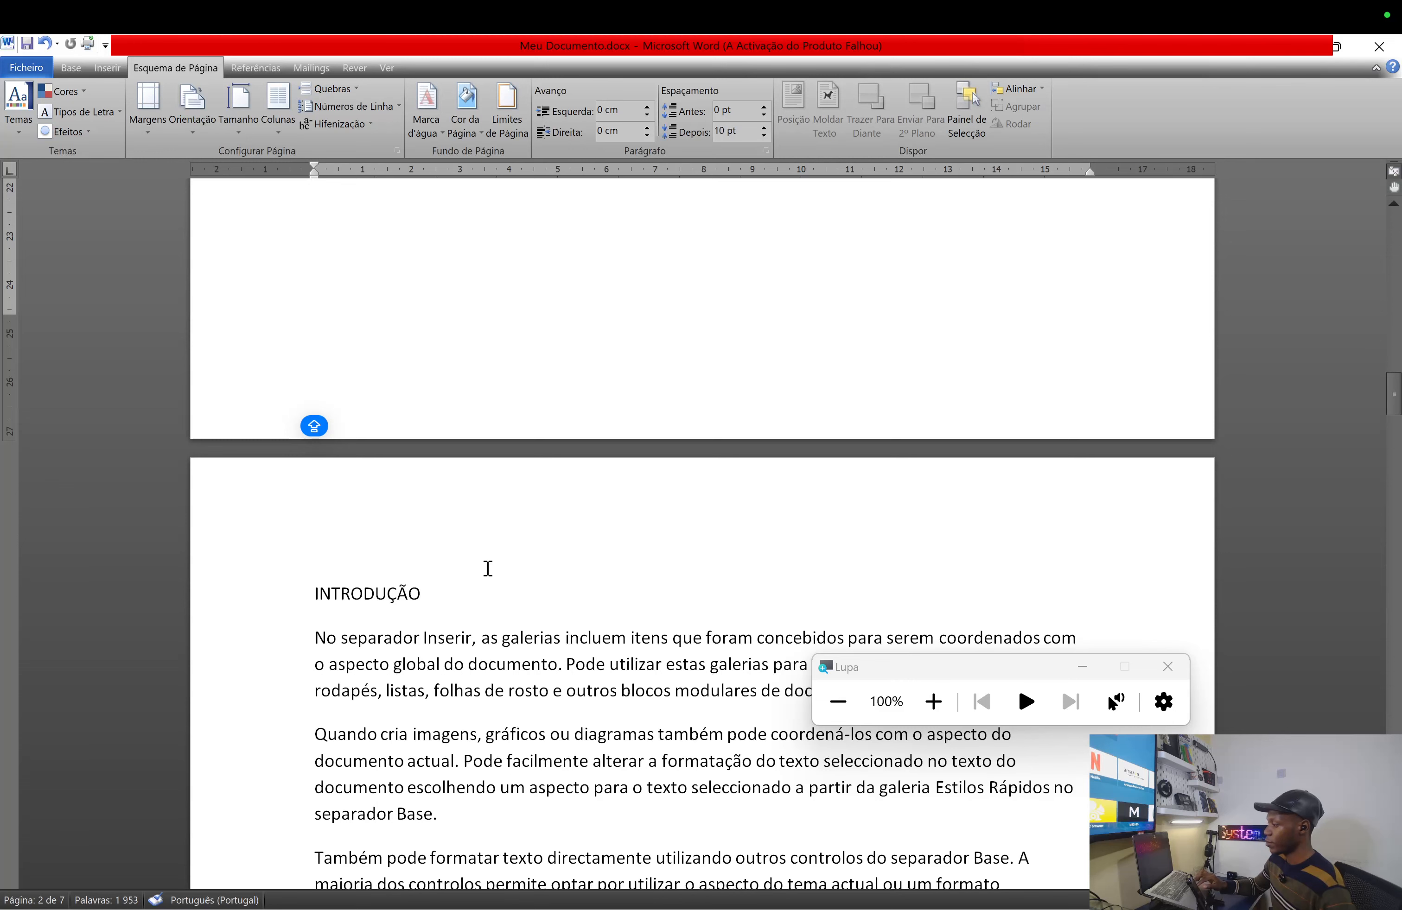
scroll(488, 568, "up", 3)
scroll(488, 568, "up", 9)
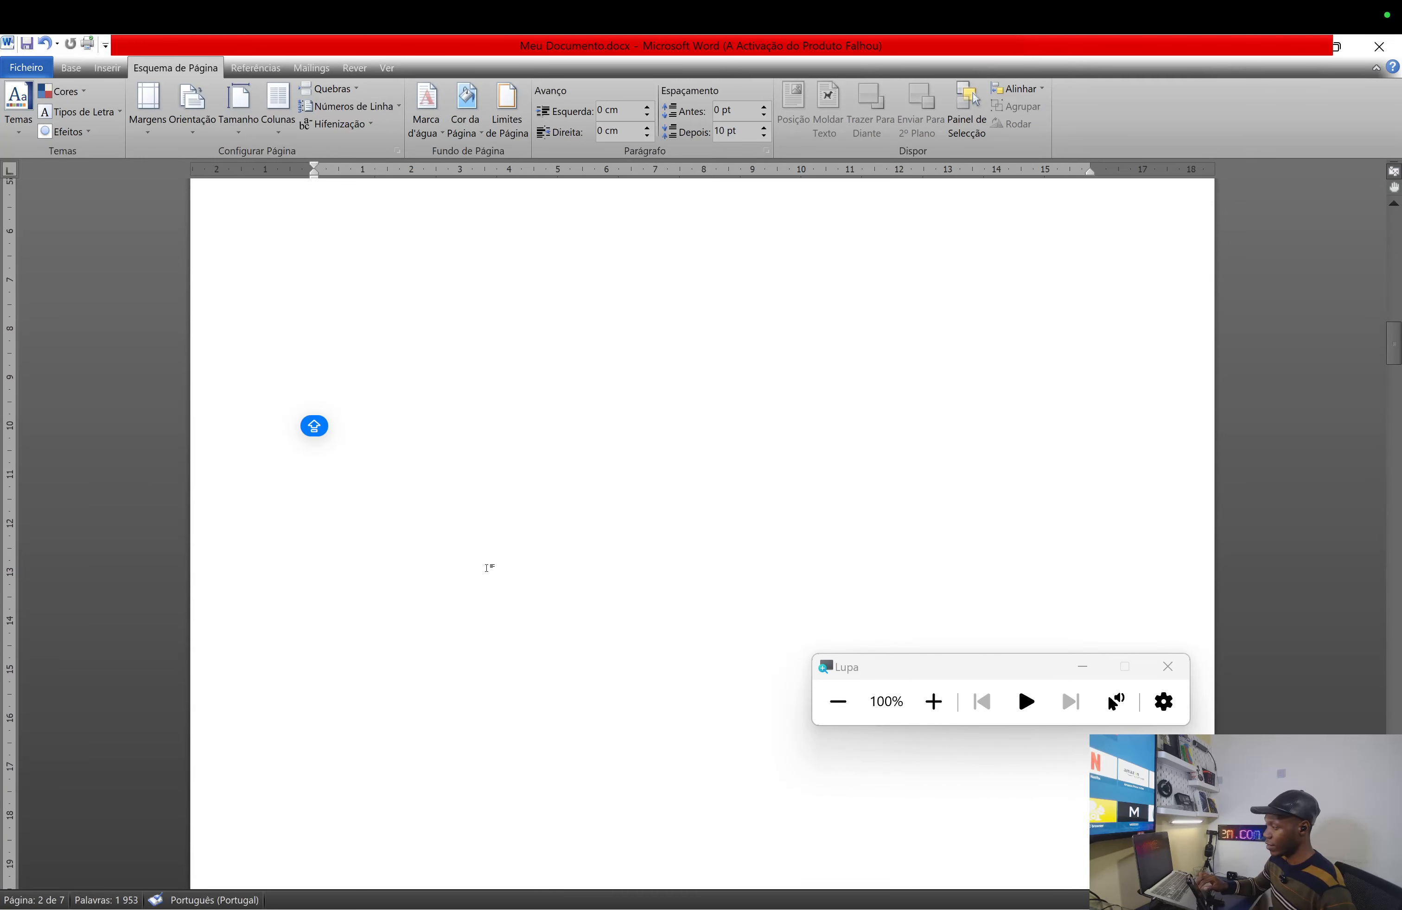
scroll(488, 568, "up", 4)
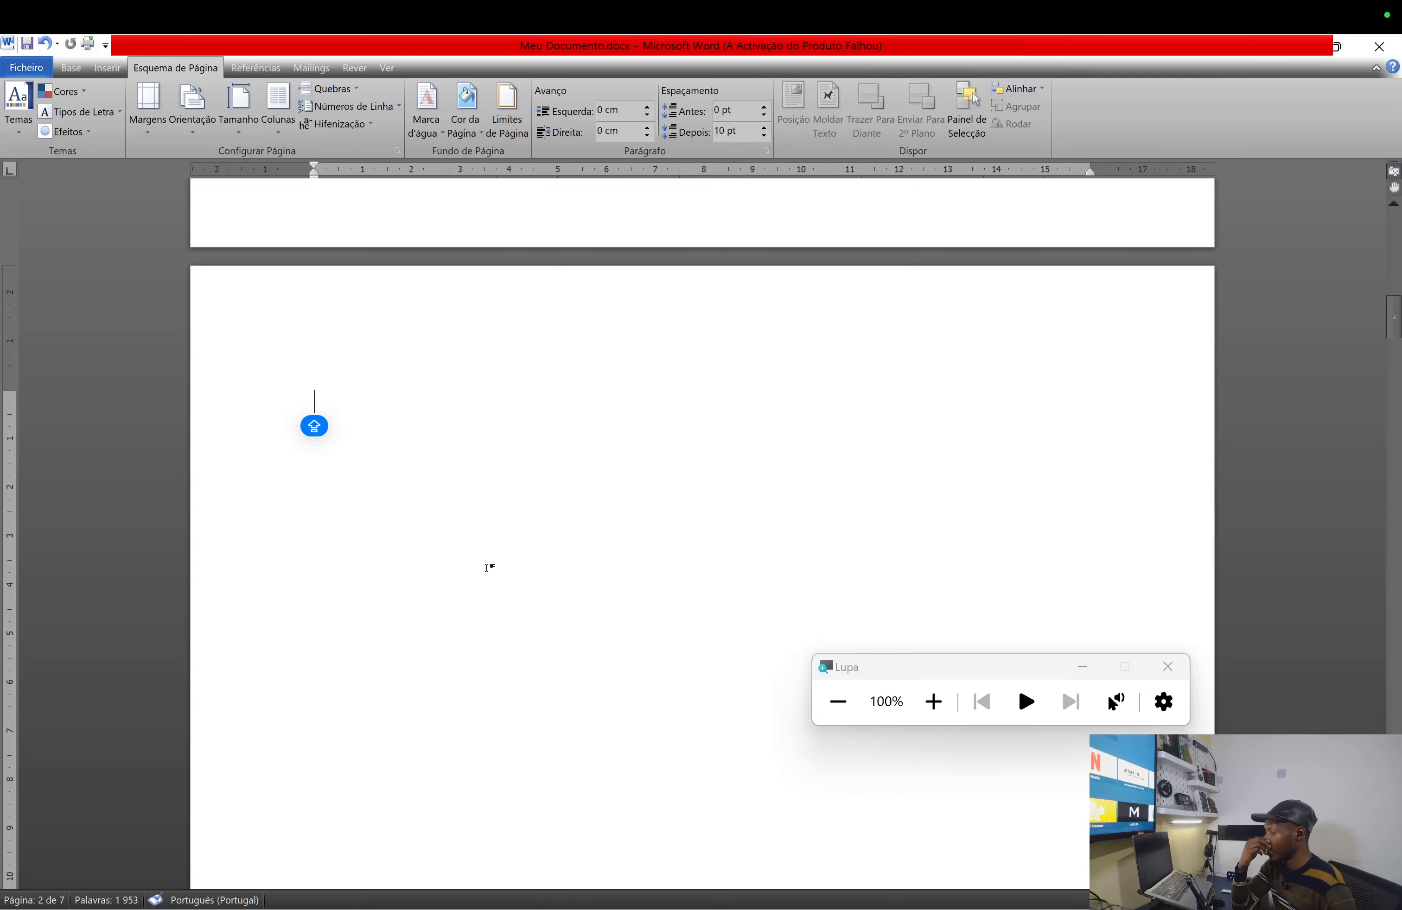
scroll(488, 569, "down", 15)
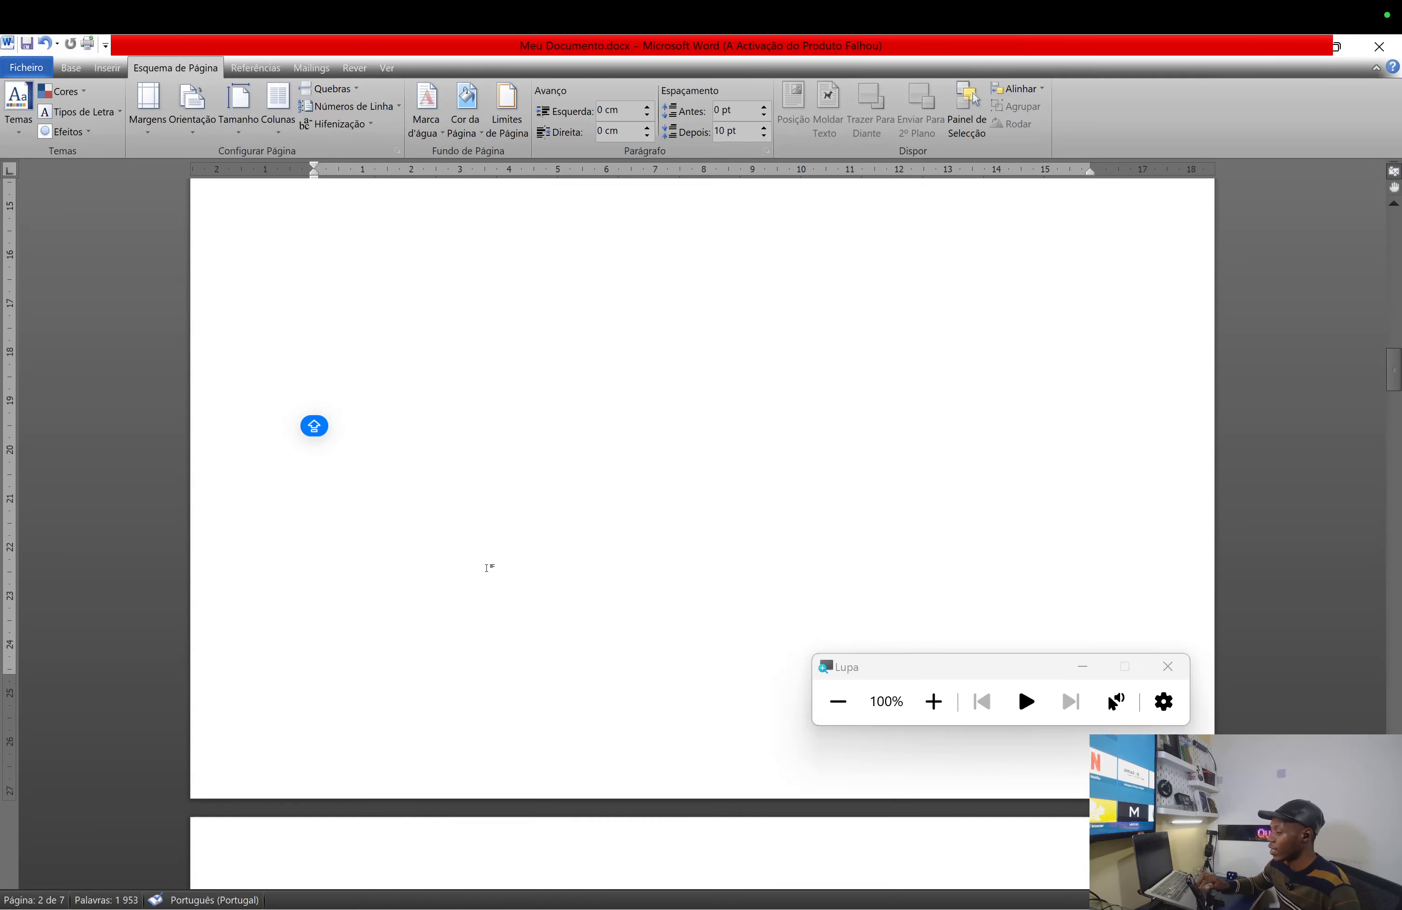
scroll(488, 569, "down", 1)
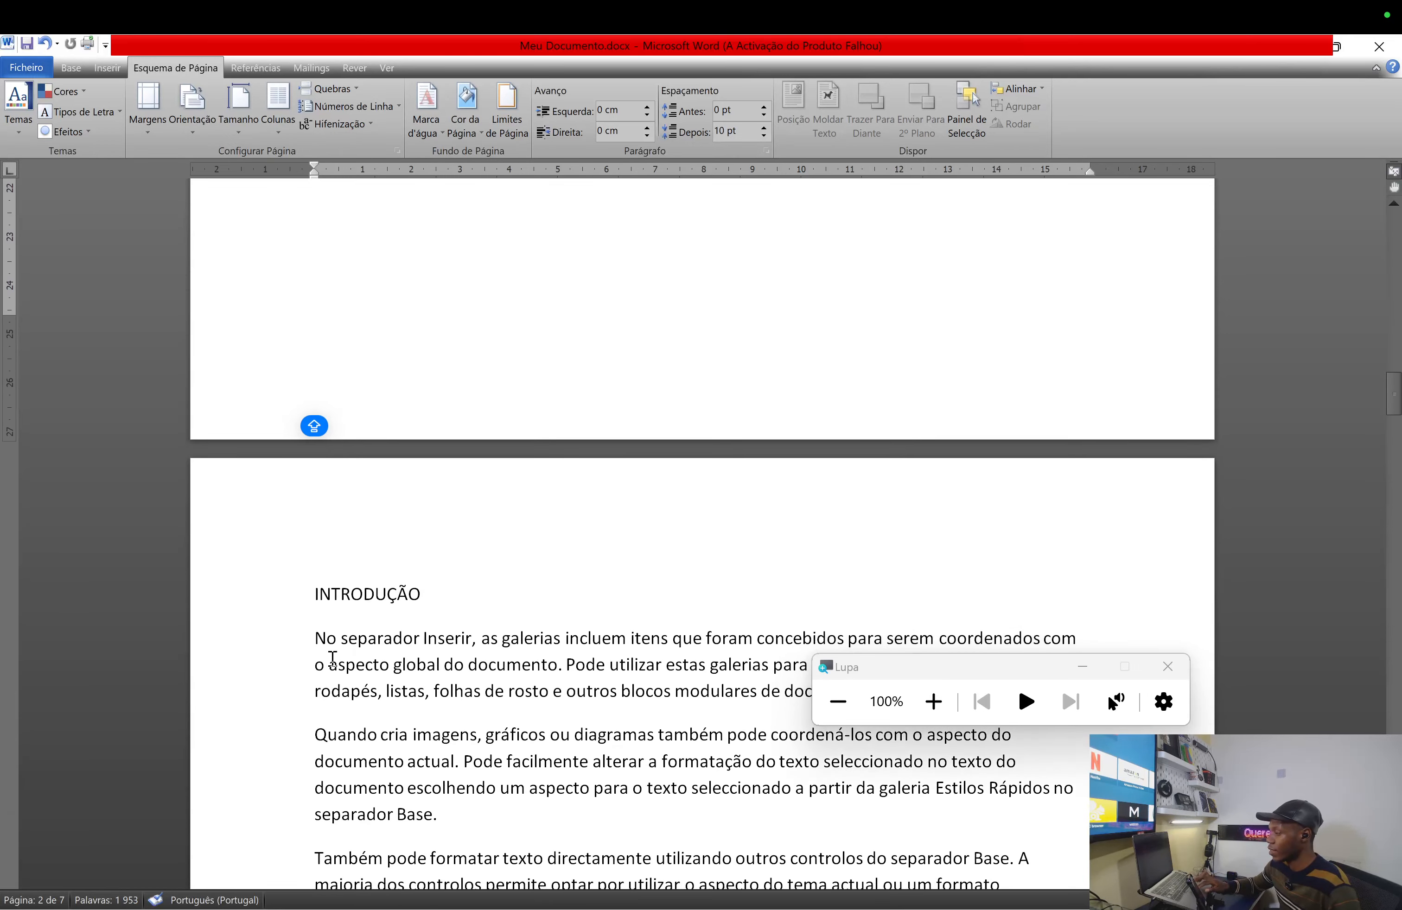
left_click(492, 581)
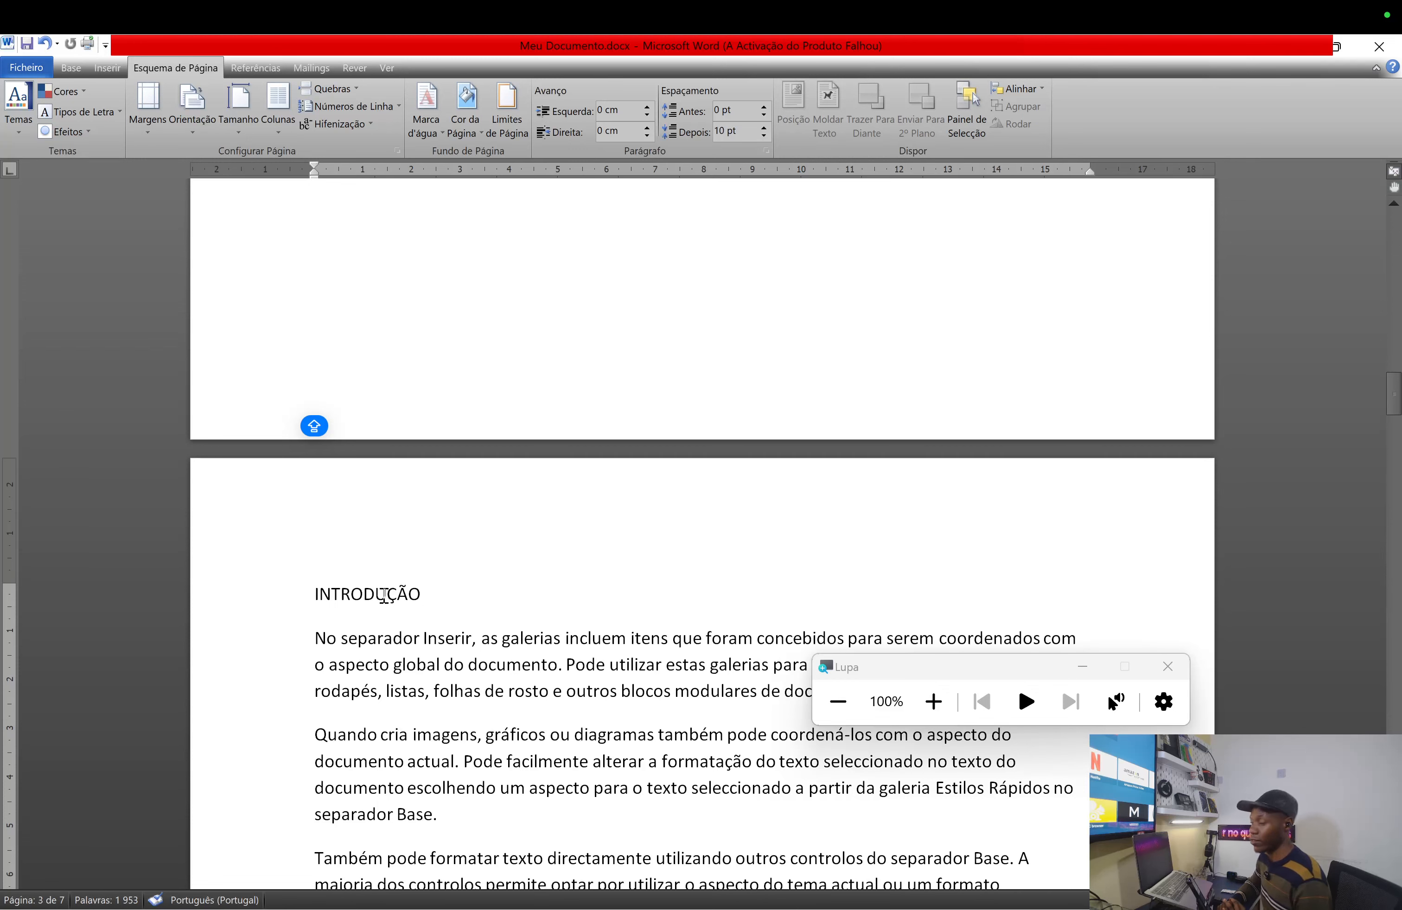
scroll(649, 565, "up", 15)
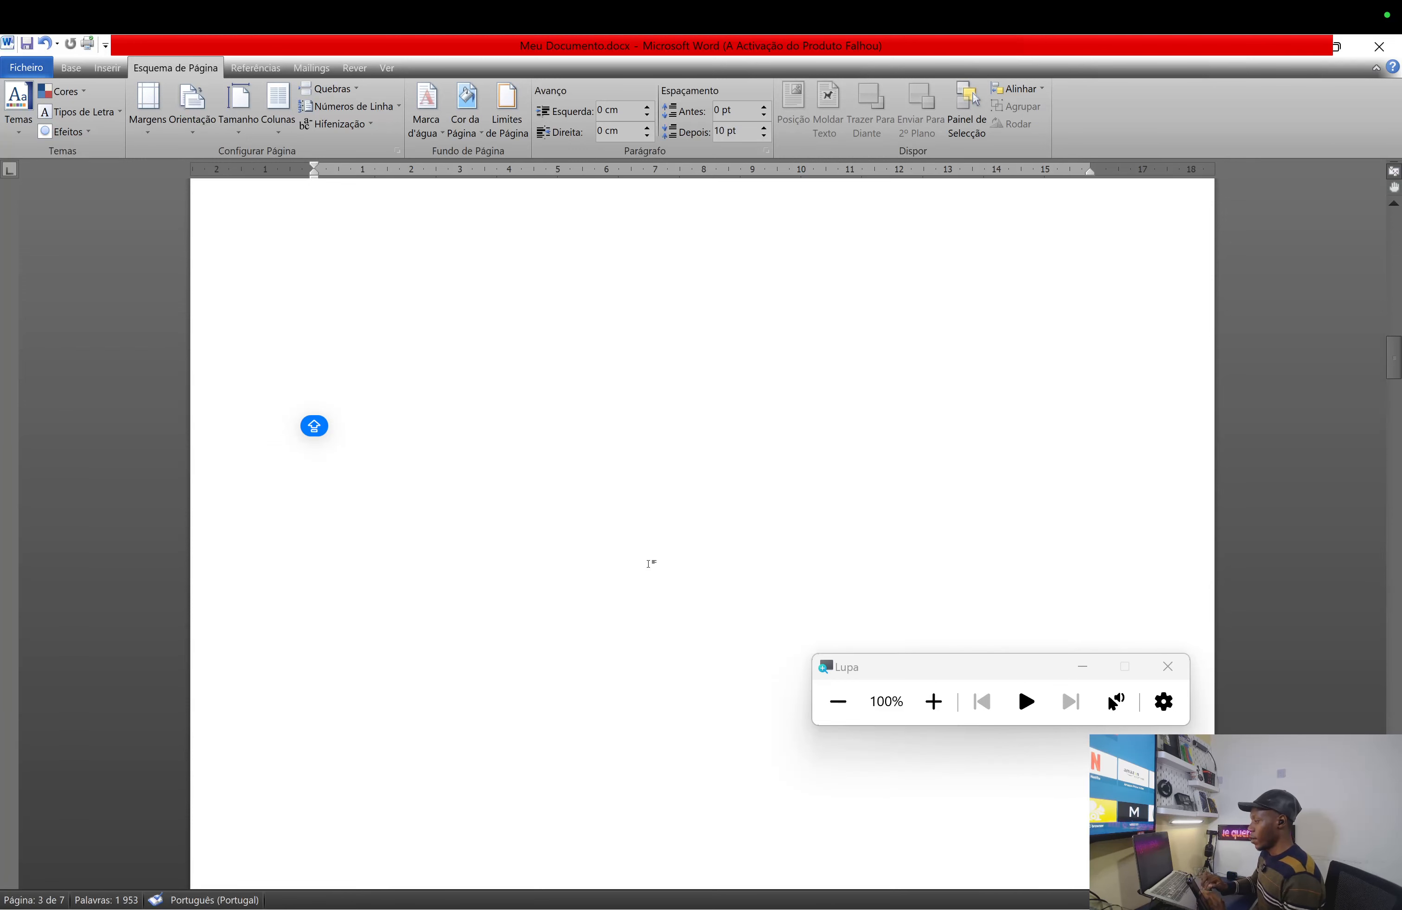
scroll(649, 565, "down", 15)
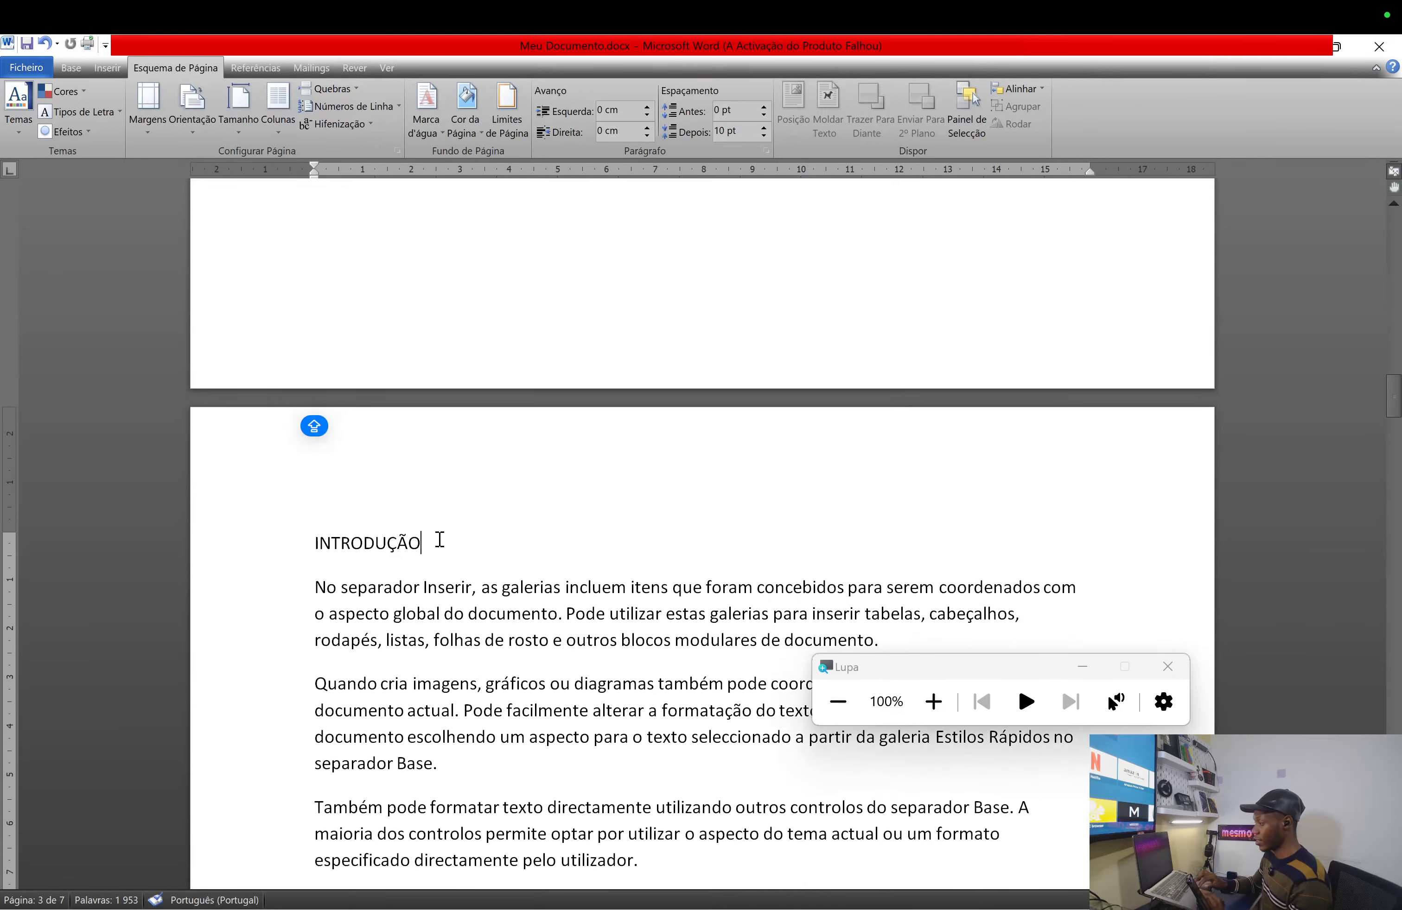
scroll(307, 539, "down", 5)
scroll(303, 541, "down", 3)
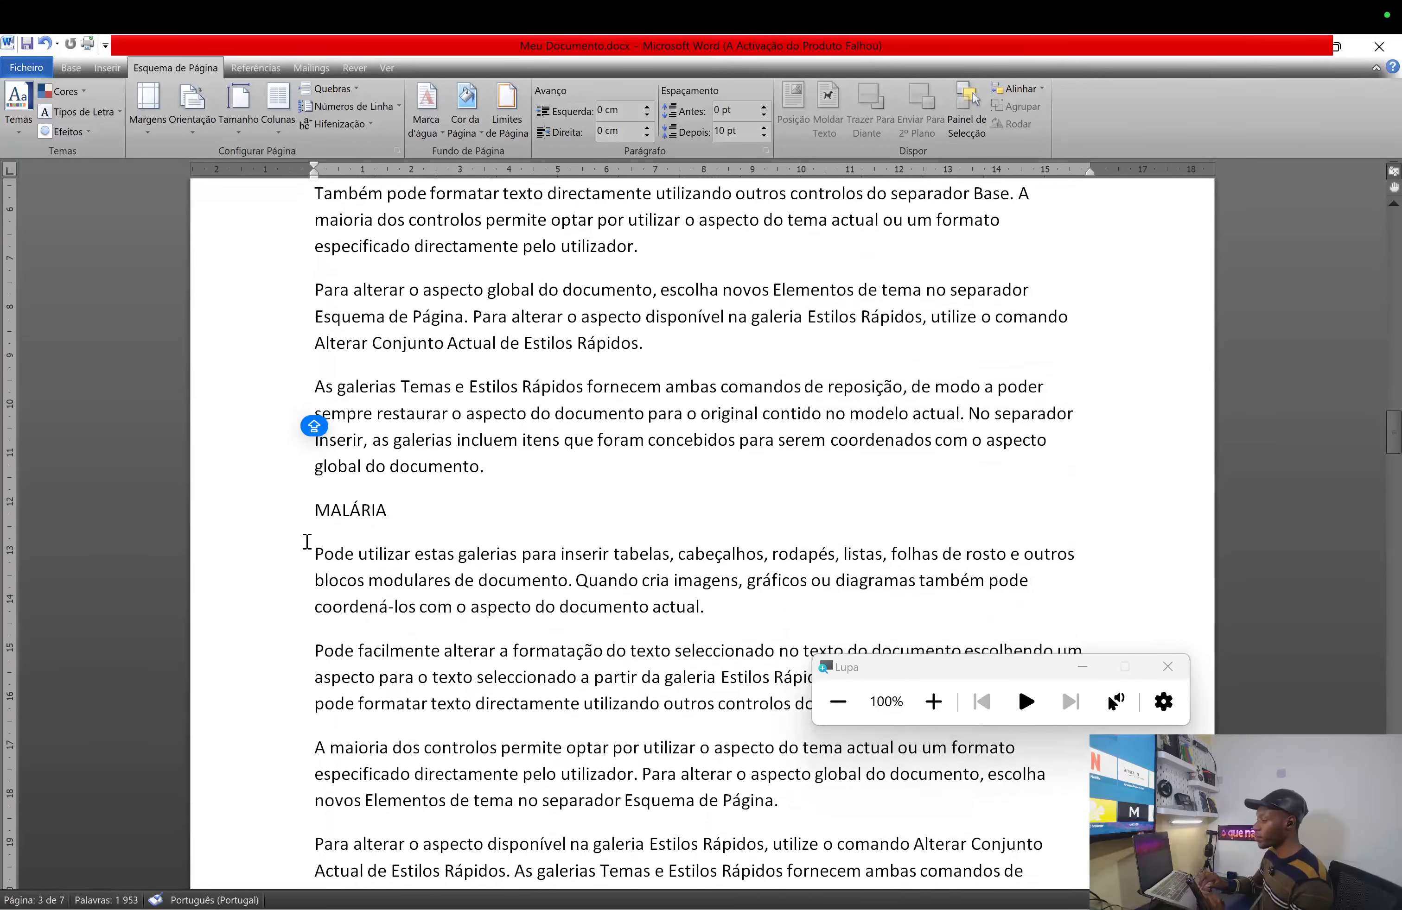
scroll(297, 550, "up", 1)
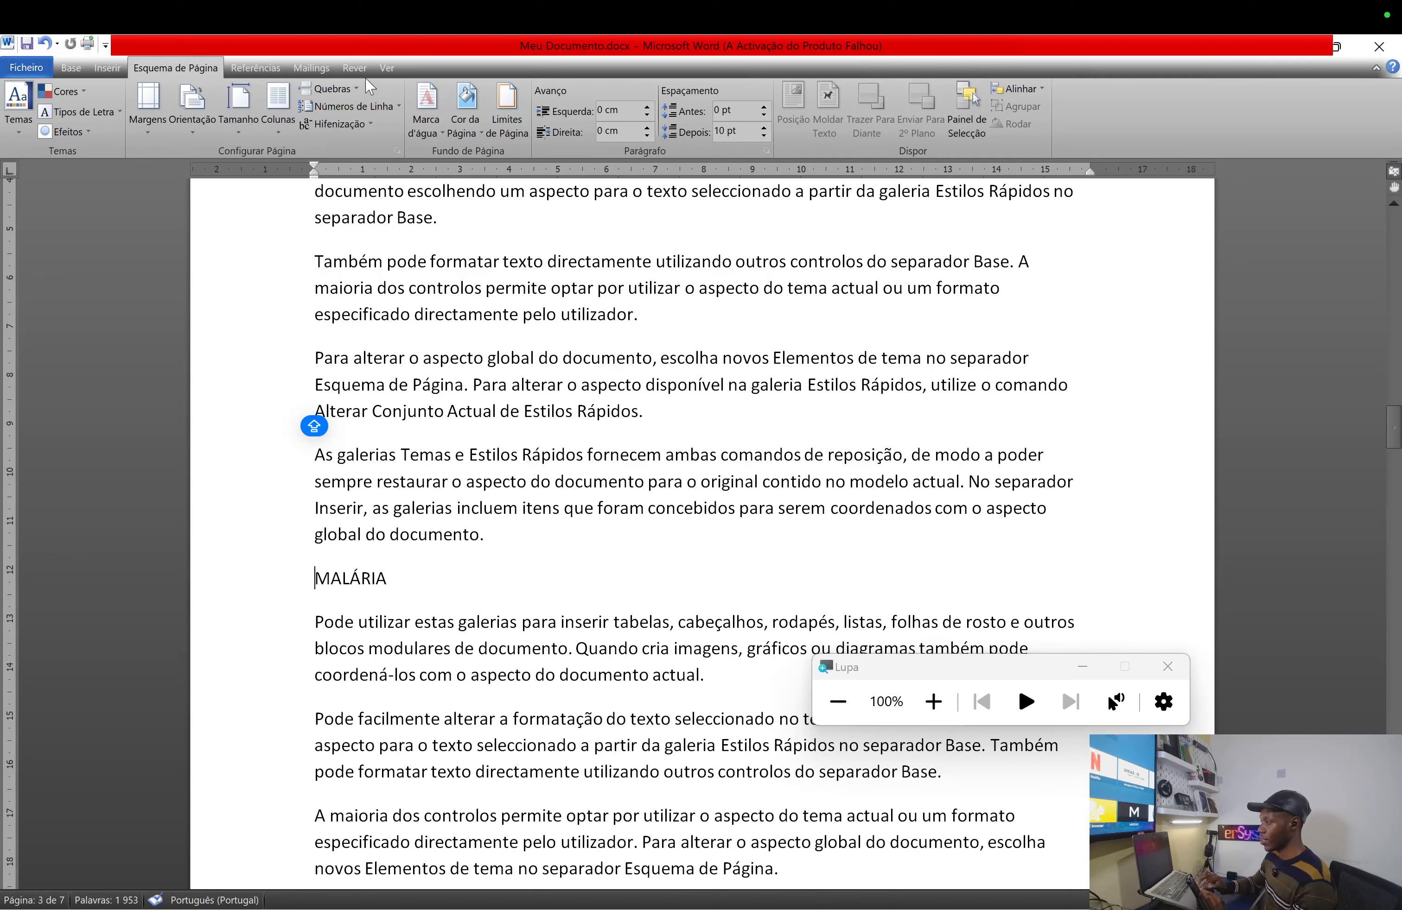
- Insert a page break before MALÁRIA so it starts on page 4
left_click(332, 88)
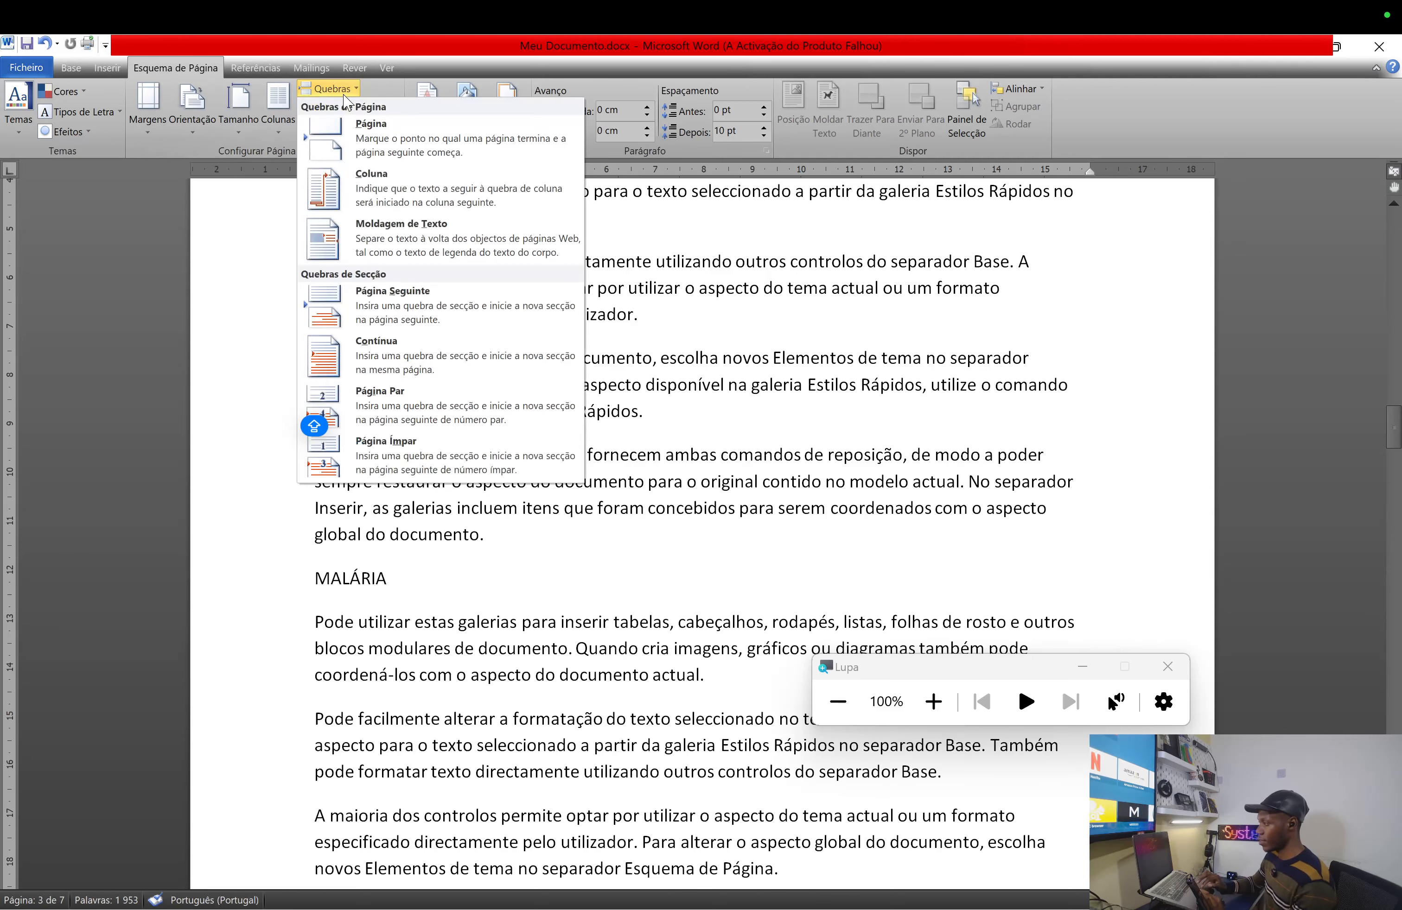
left_click(419, 139)
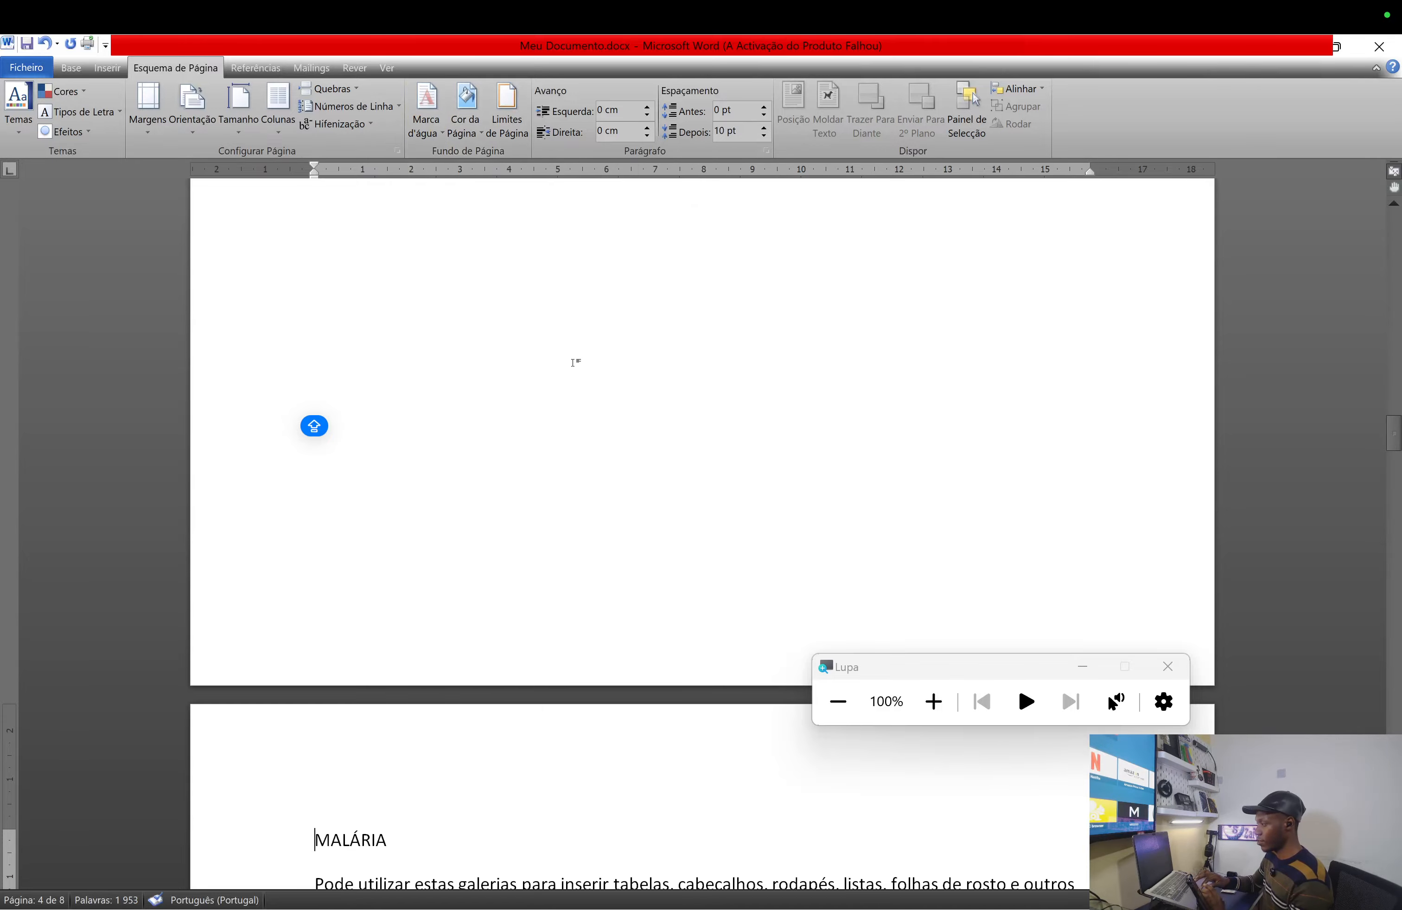
scroll(523, 647, "down", 9)
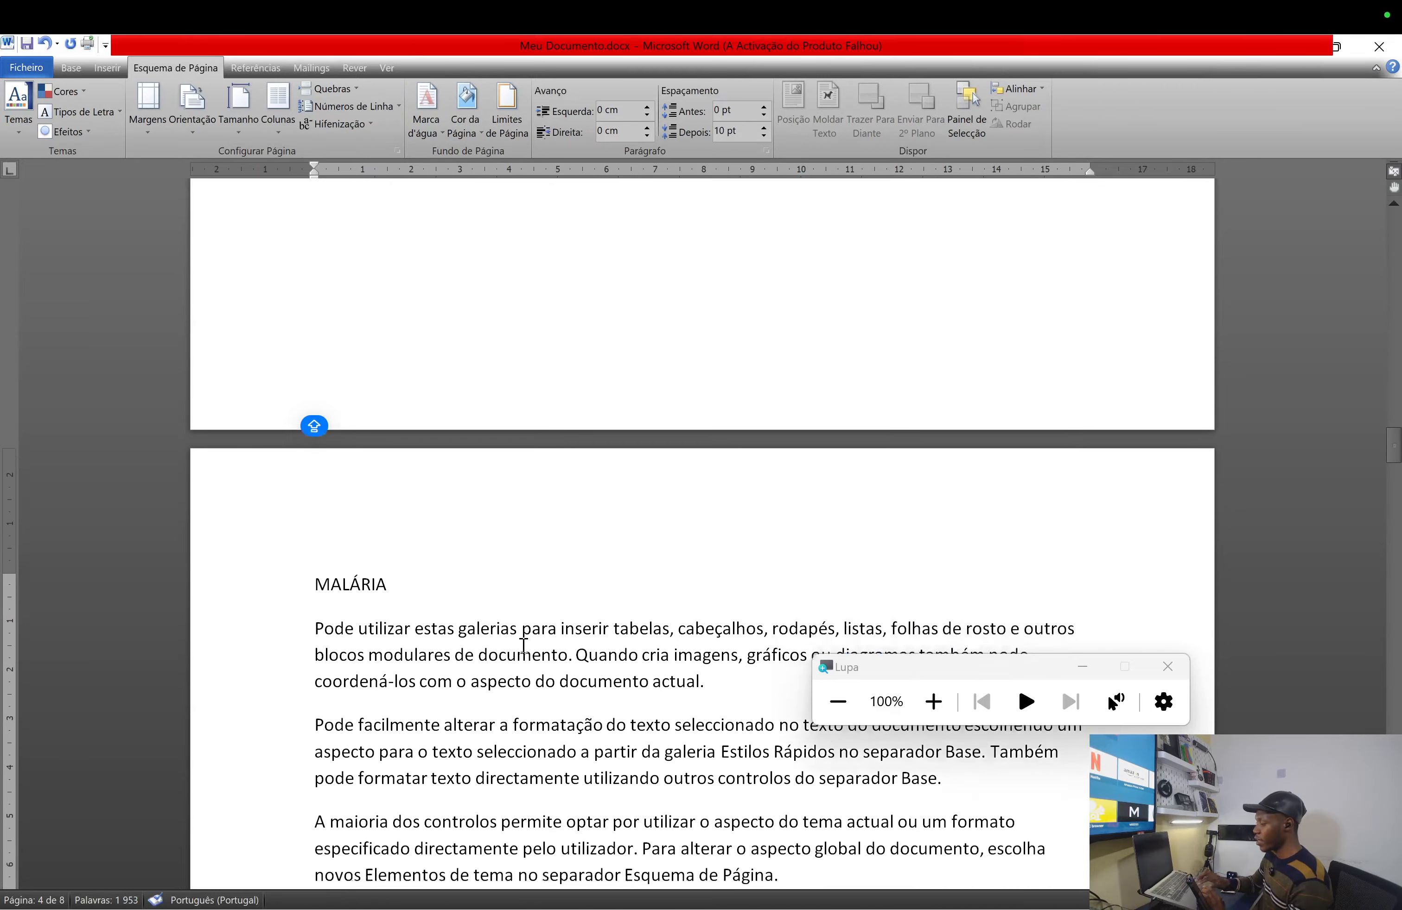
- Insert a page break before CONCLUSÃO so it starts at the top of page 8
scroll(524, 646, "down", 10)
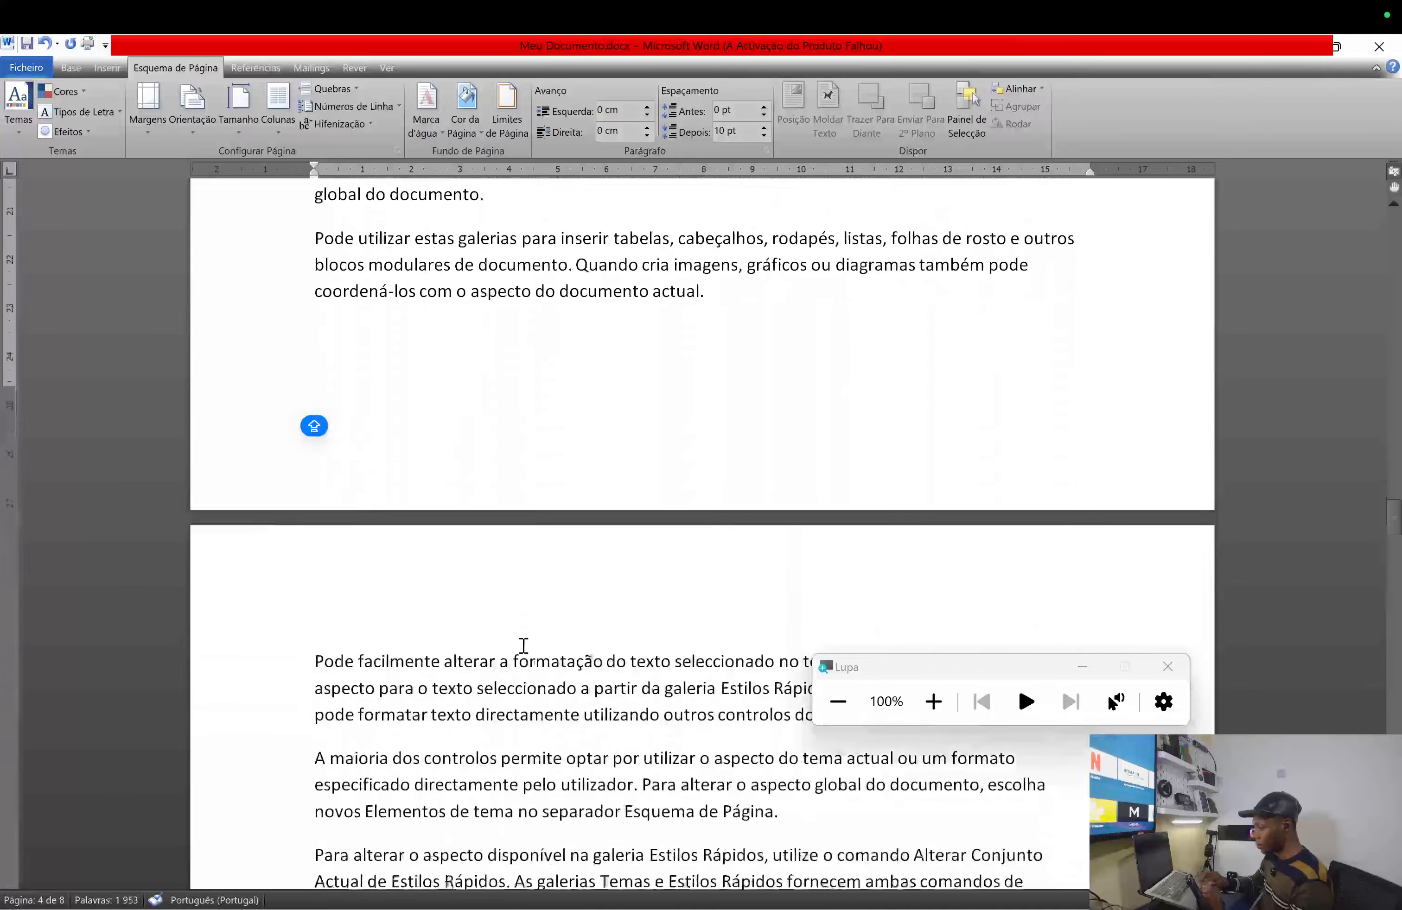
scroll(523, 647, "down", 20)
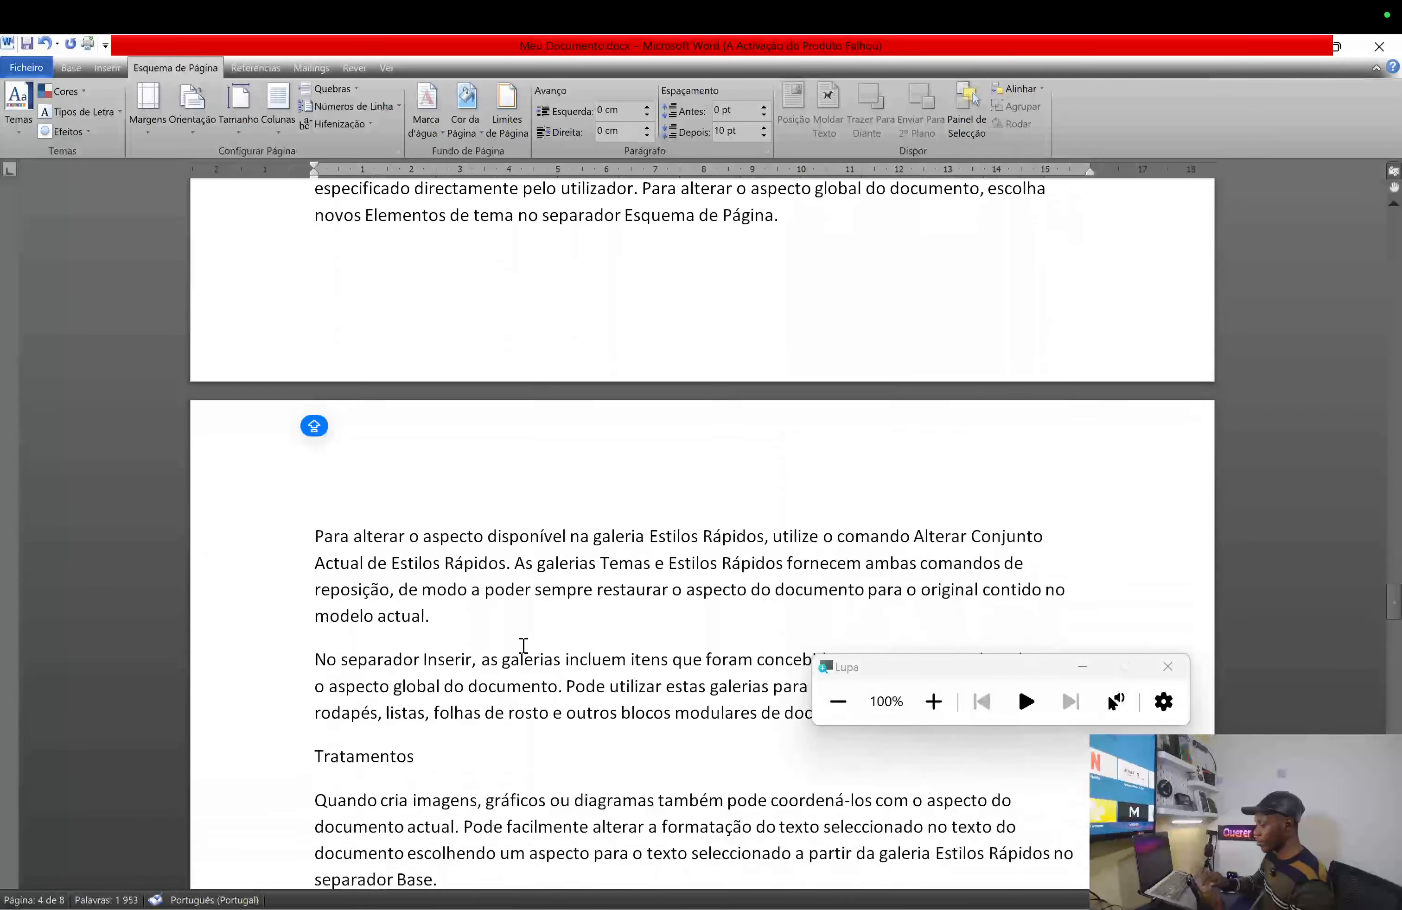
scroll(524, 646, "down", 20)
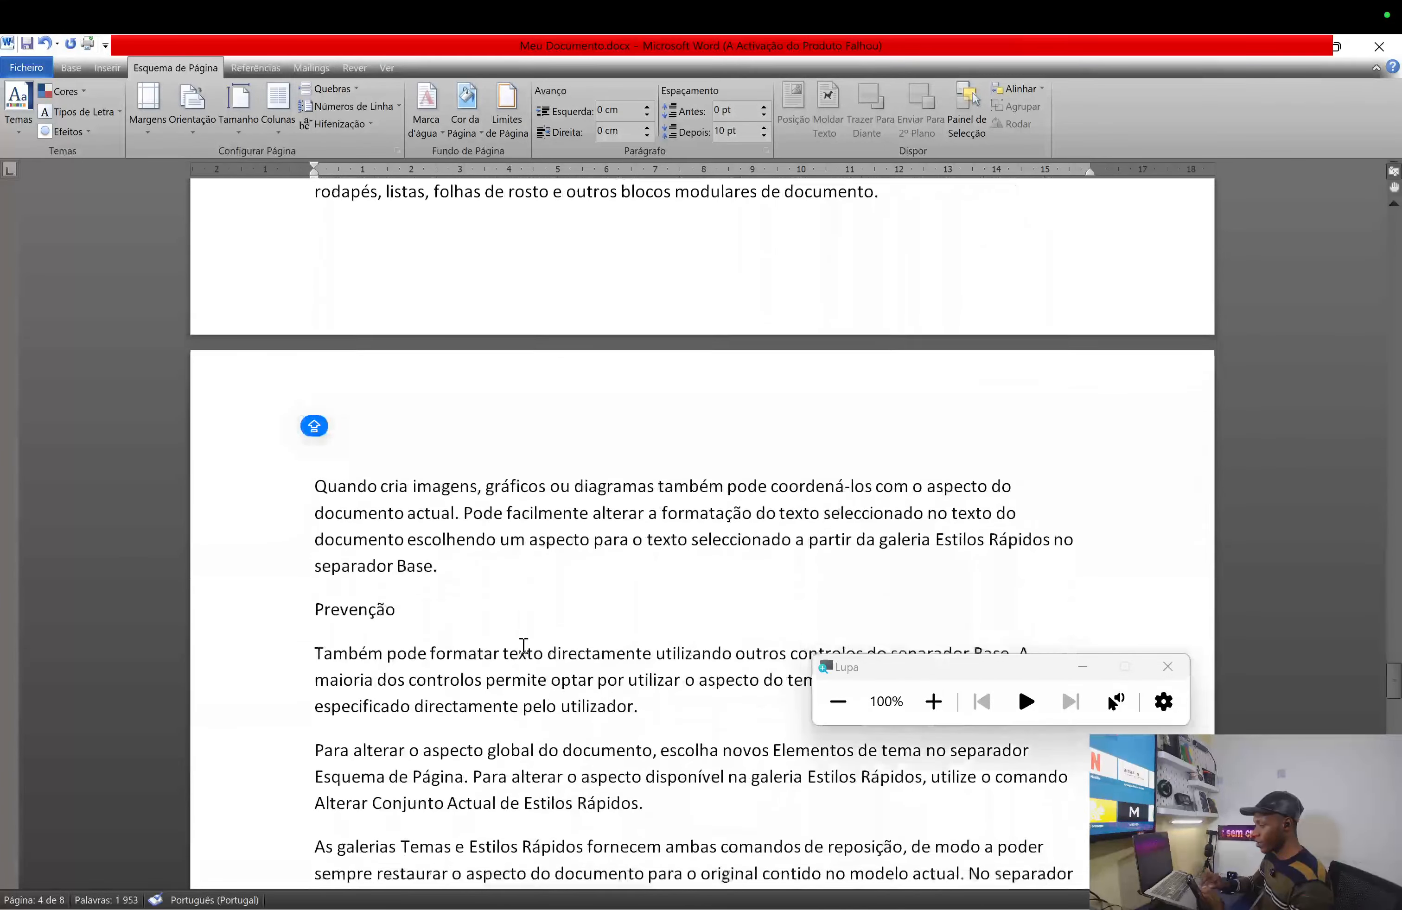
scroll(524, 646, "down", 20)
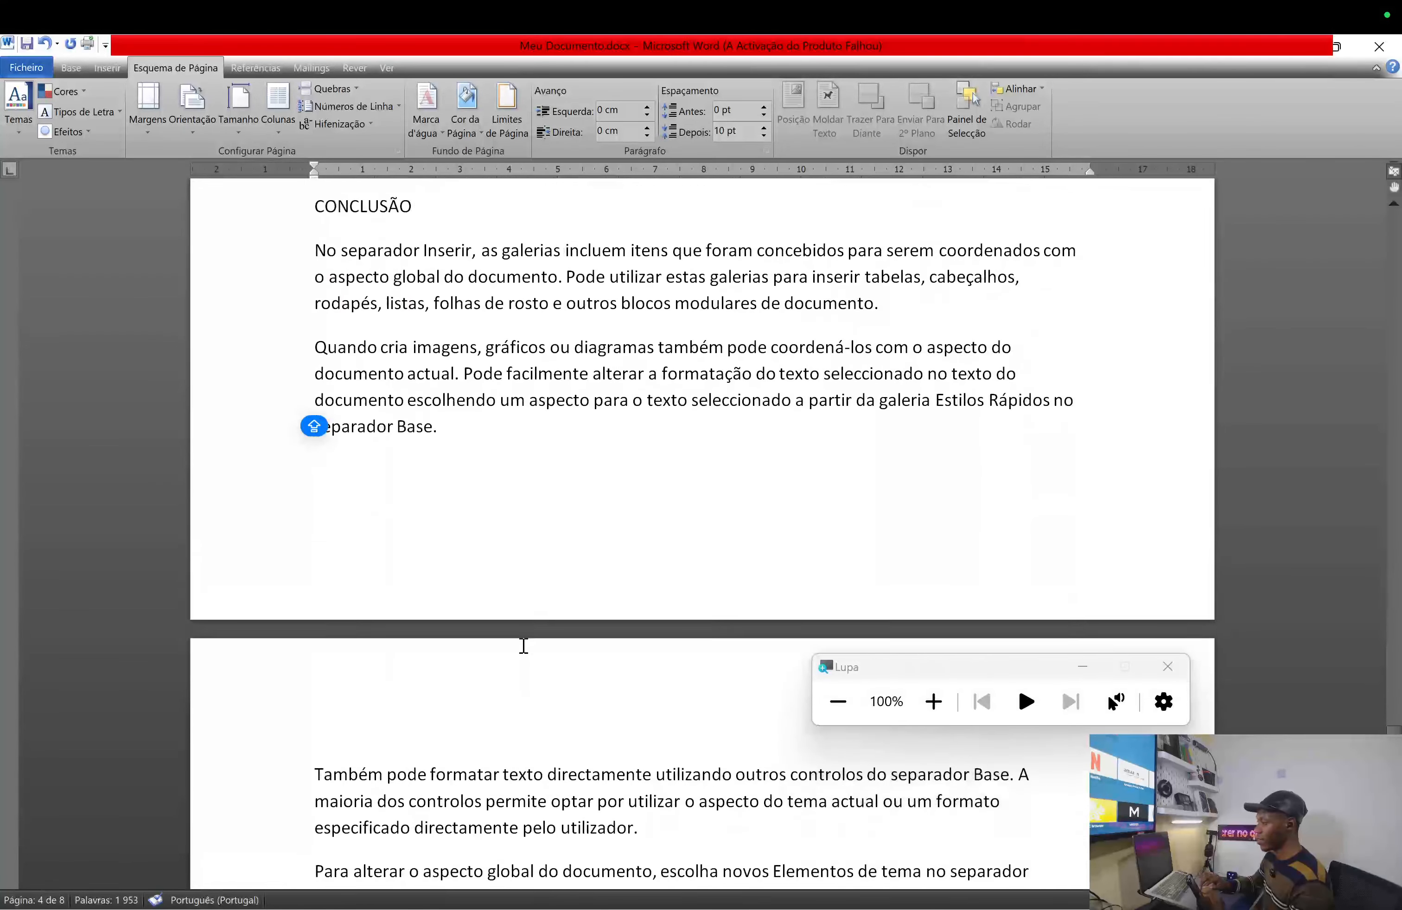
scroll(524, 646, "up", 1)
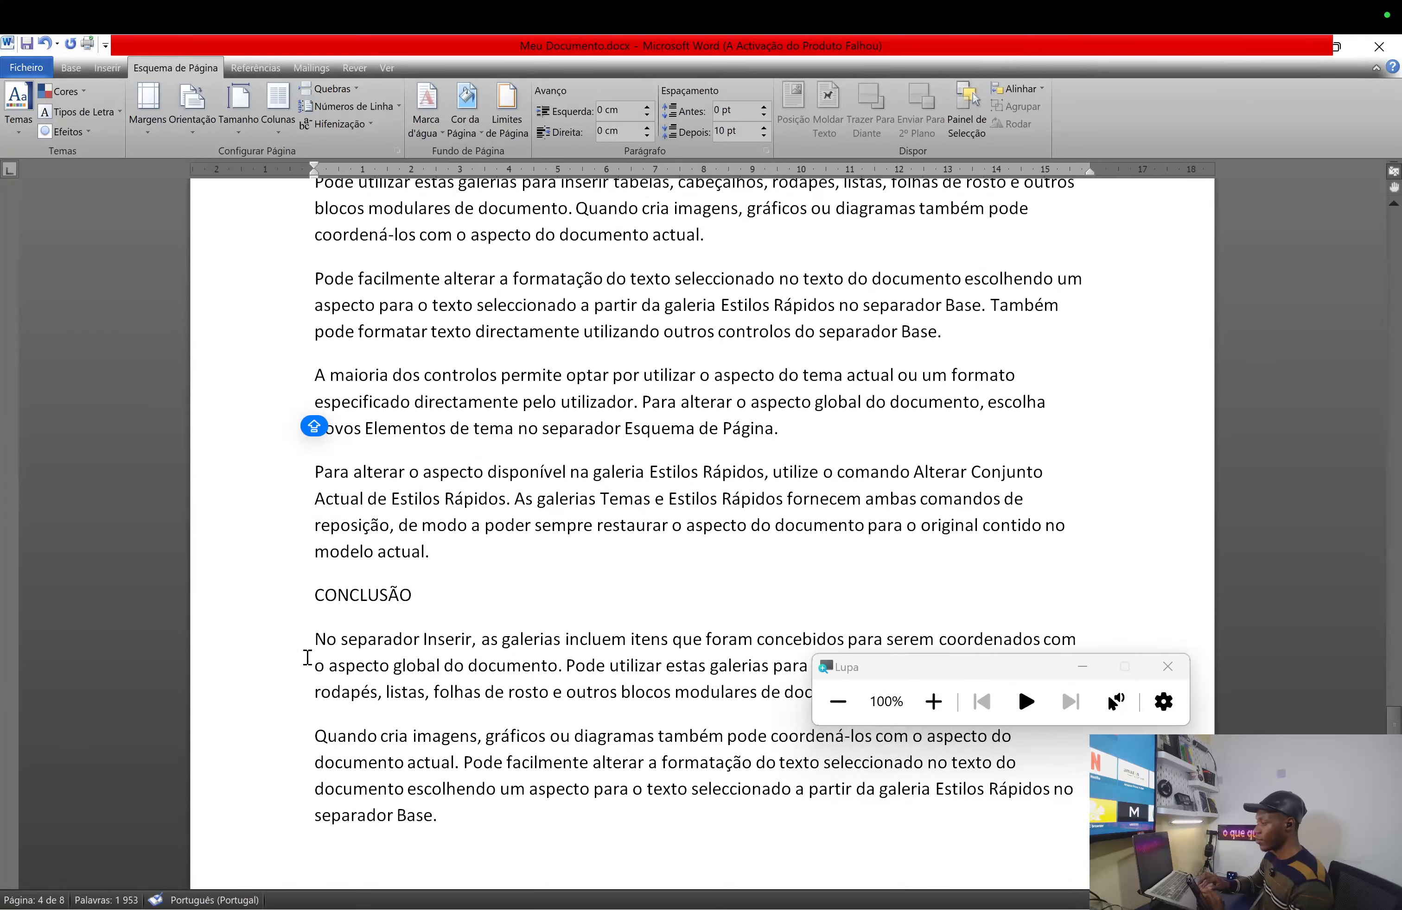
left_click(312, 594)
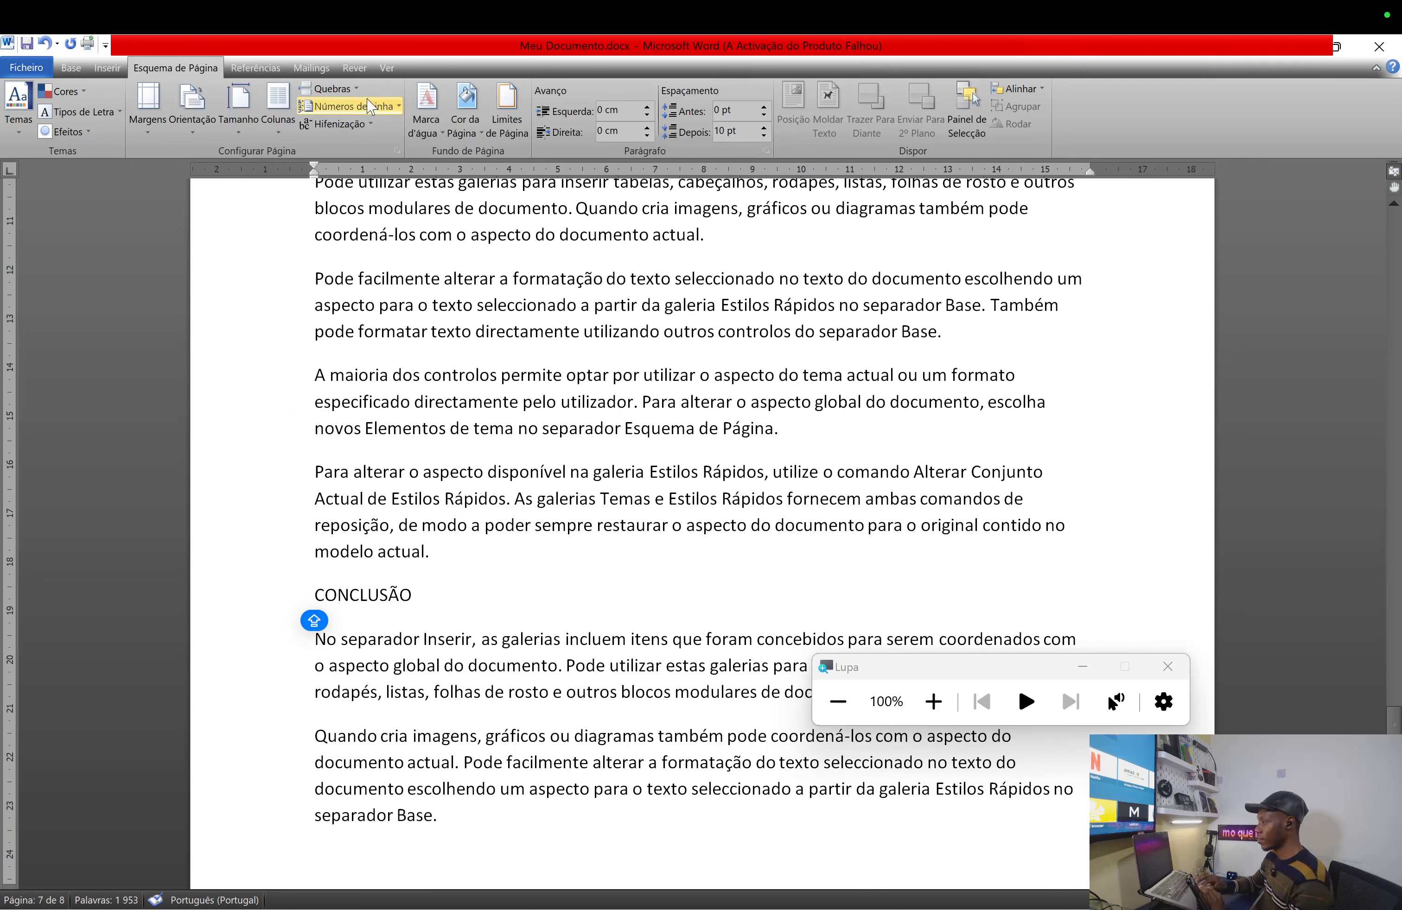
left_click(355, 89)
left_click(422, 141)
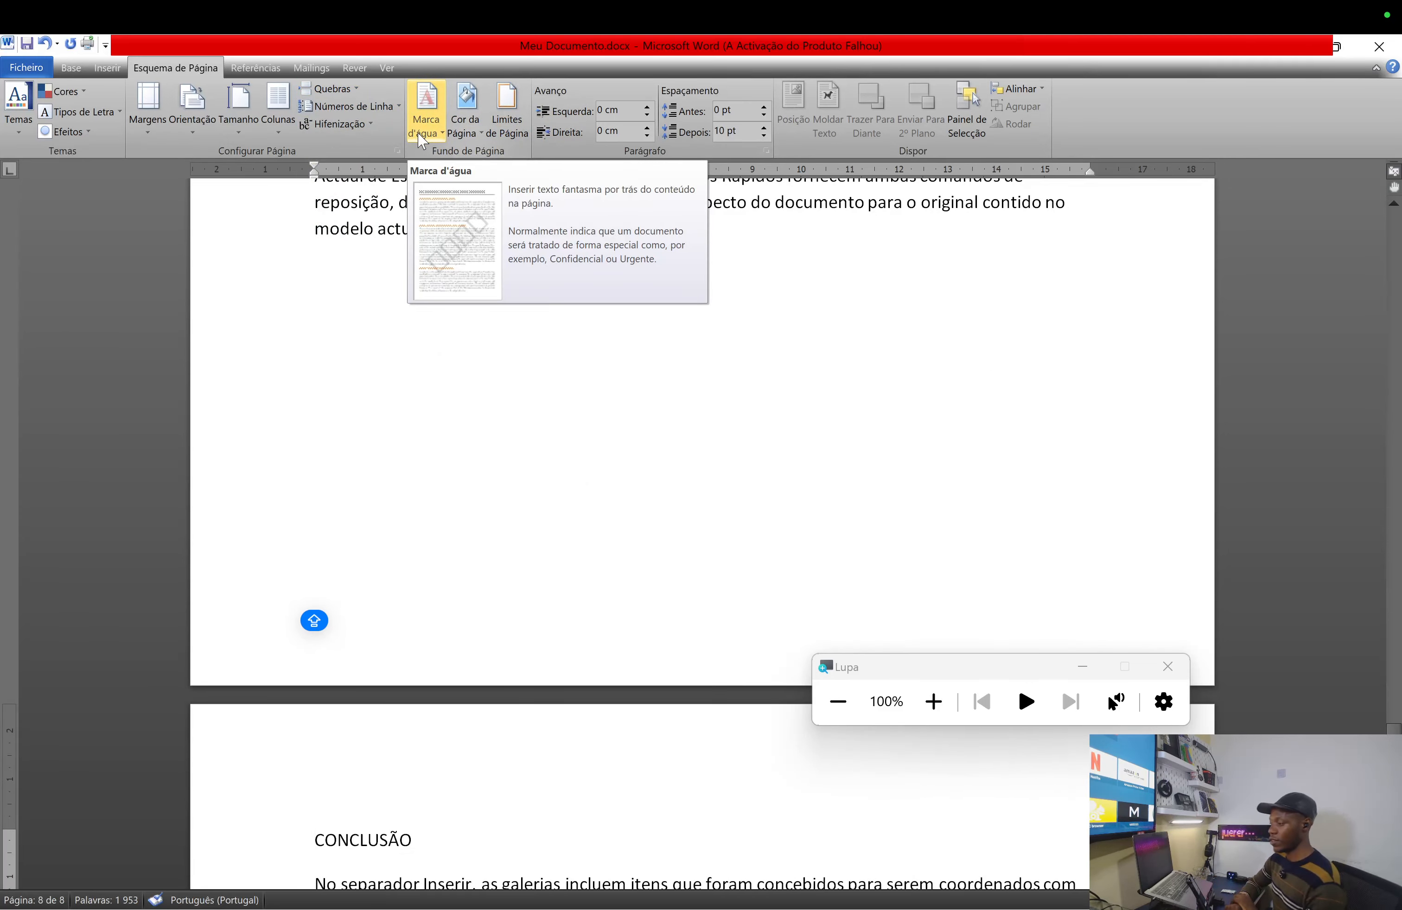
- Scroll back up until the INTRODUÇÃO page is in view
scroll(642, 436, "up", 10)
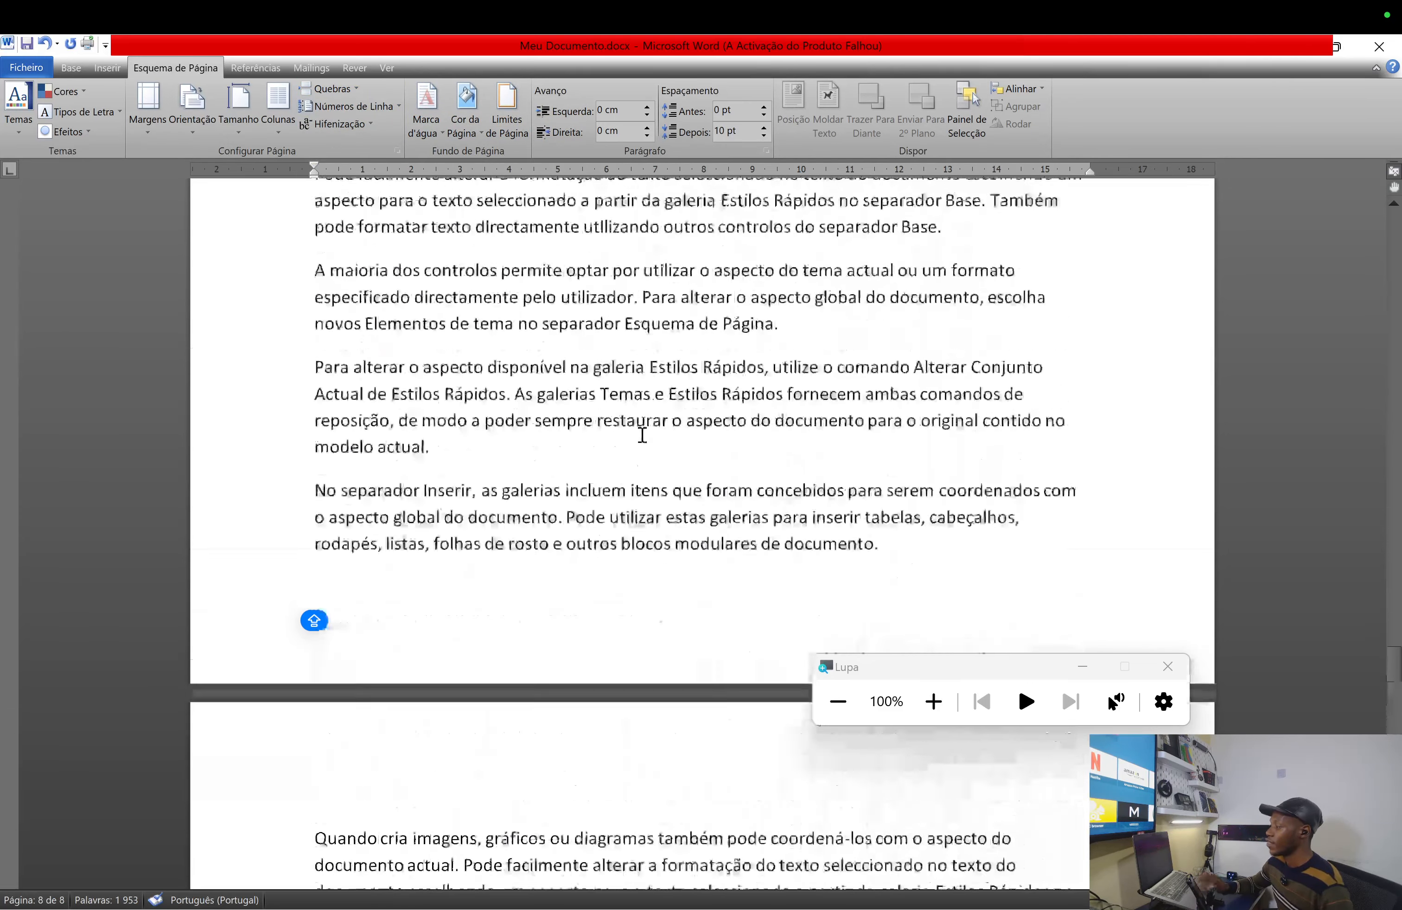
scroll(642, 435, "up", 15)
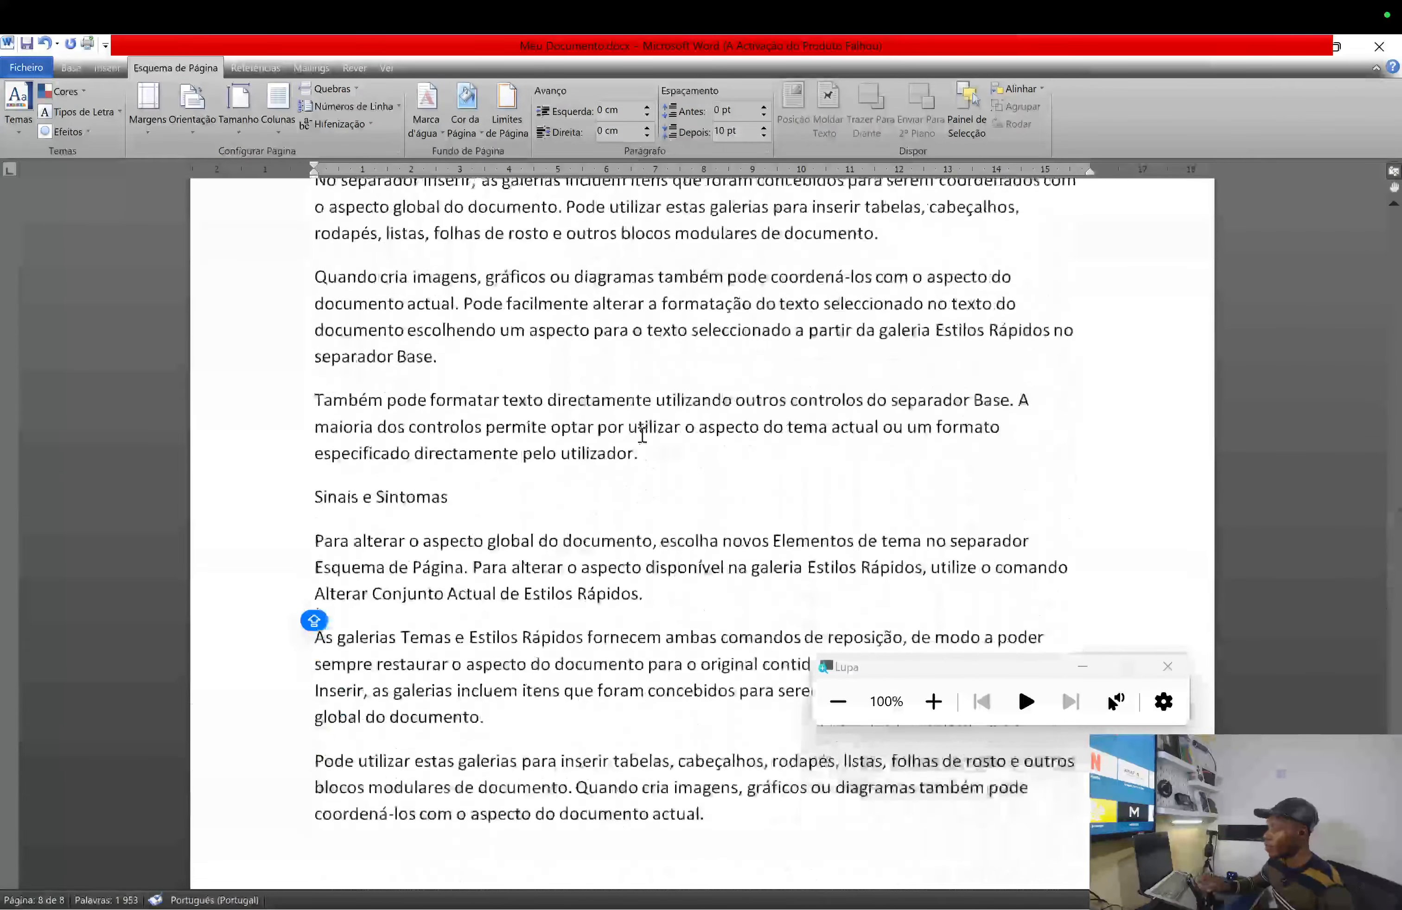
scroll(642, 436, "up", 10)
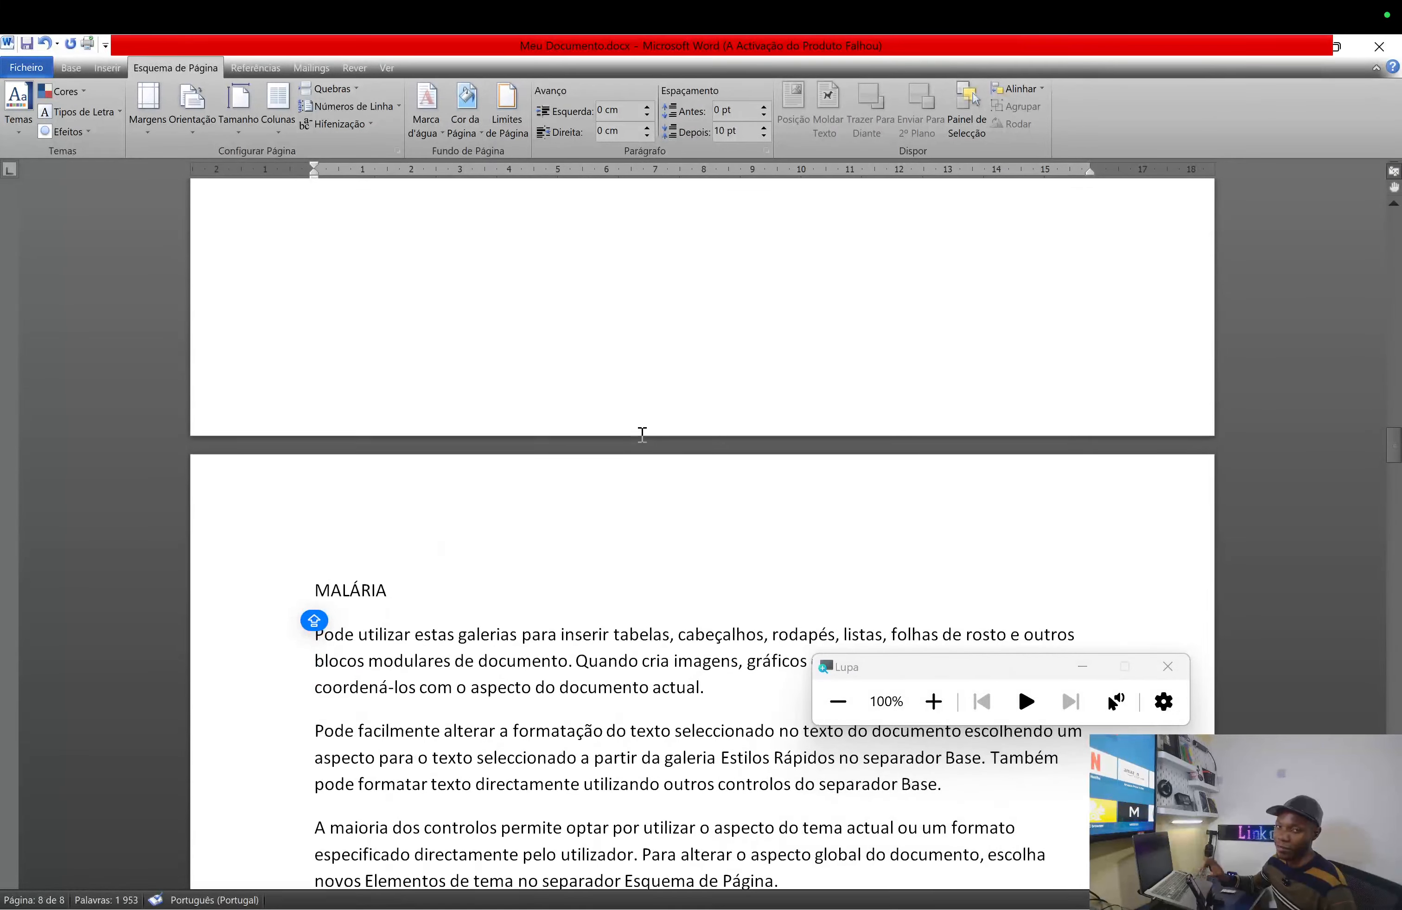
scroll(642, 435, "up", 15)
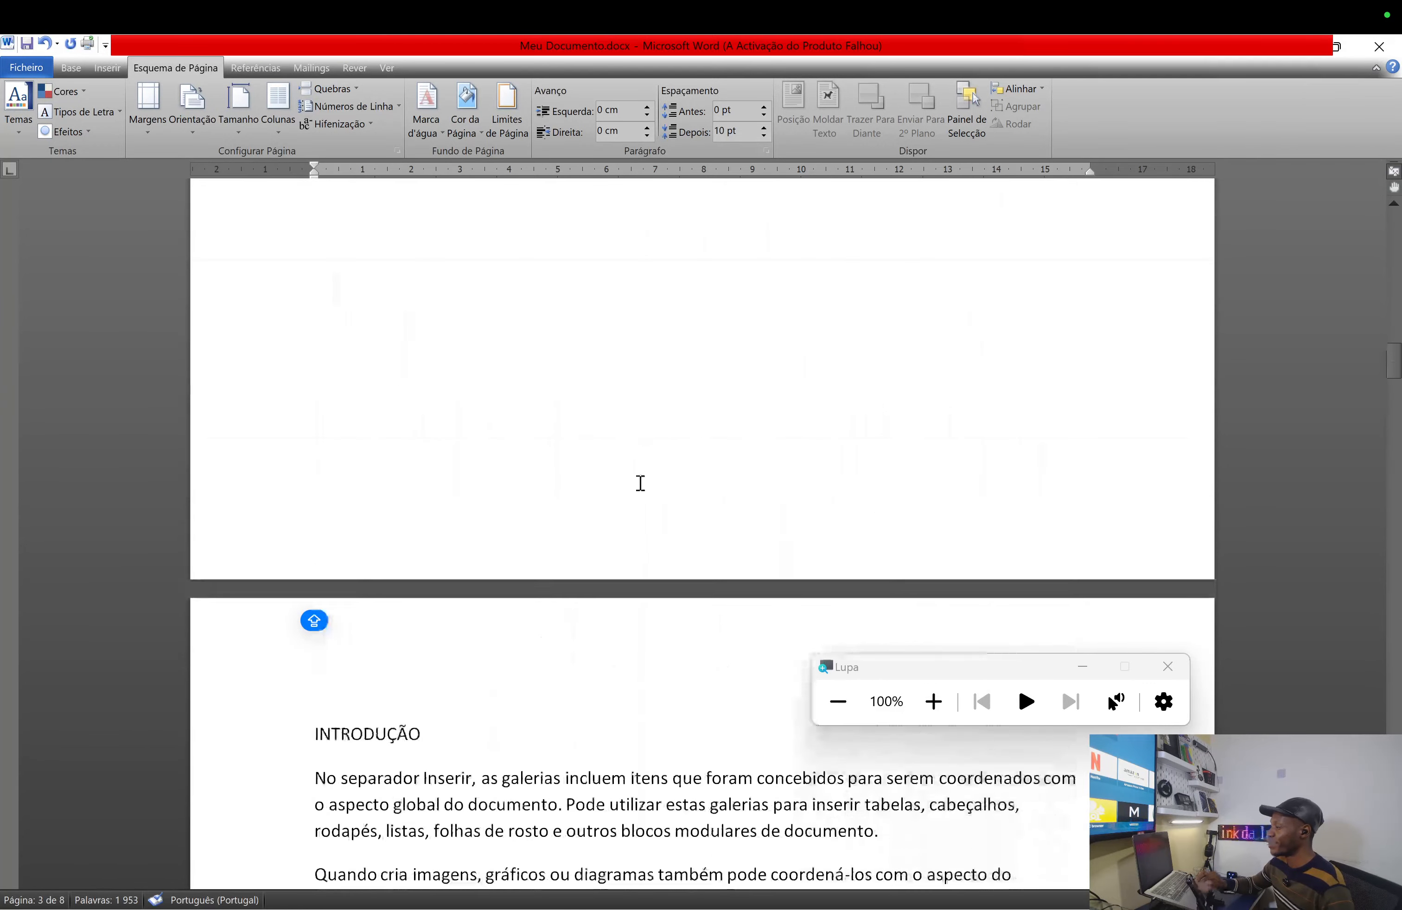
scroll(644, 546, "down", 10)
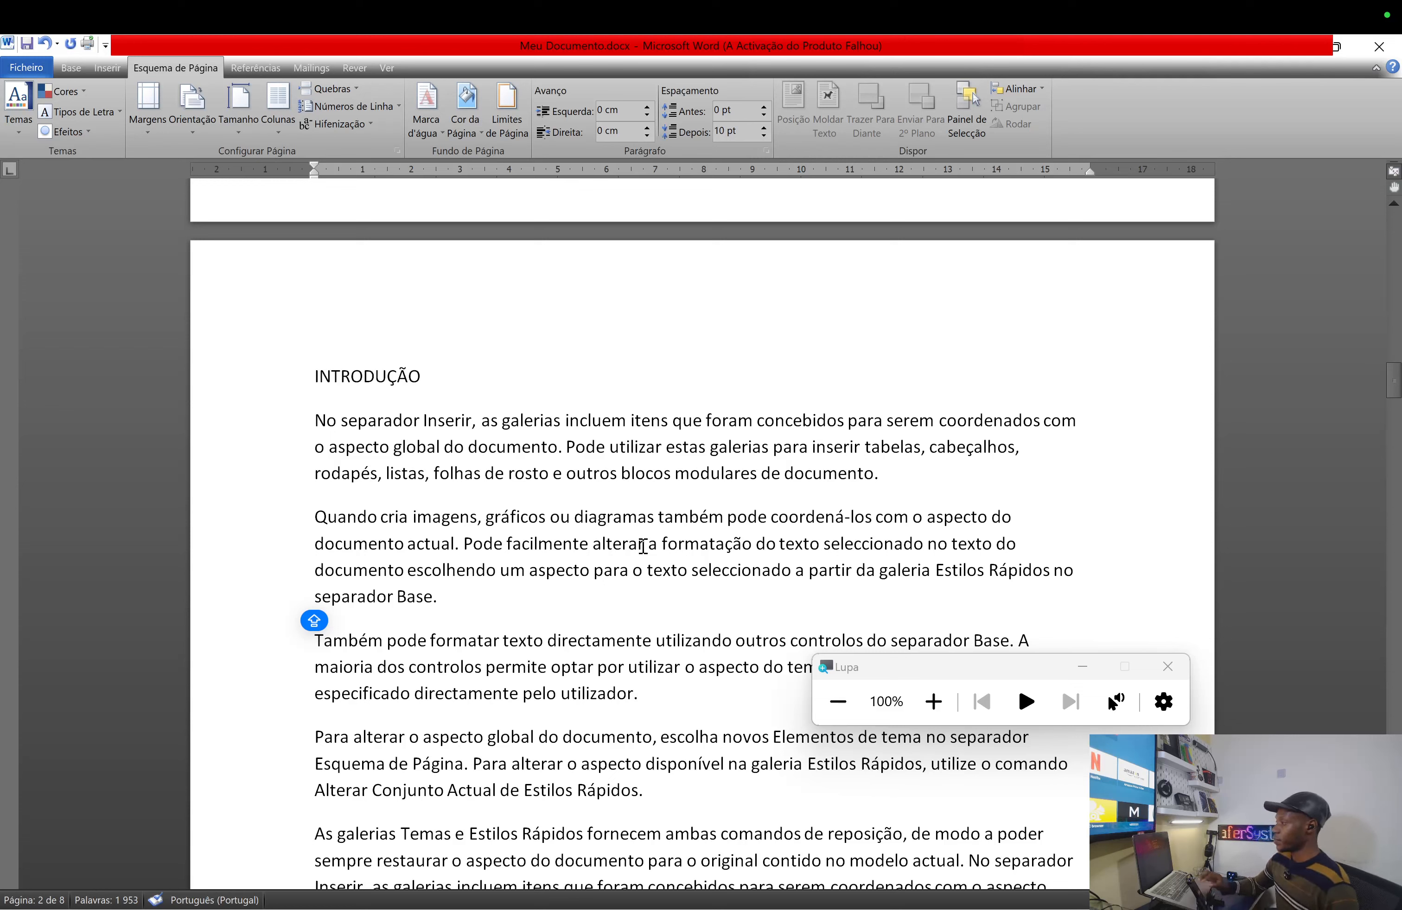
- Switch to the Base ribbon tab to show font, paragraph and style options
left_click(75, 71)
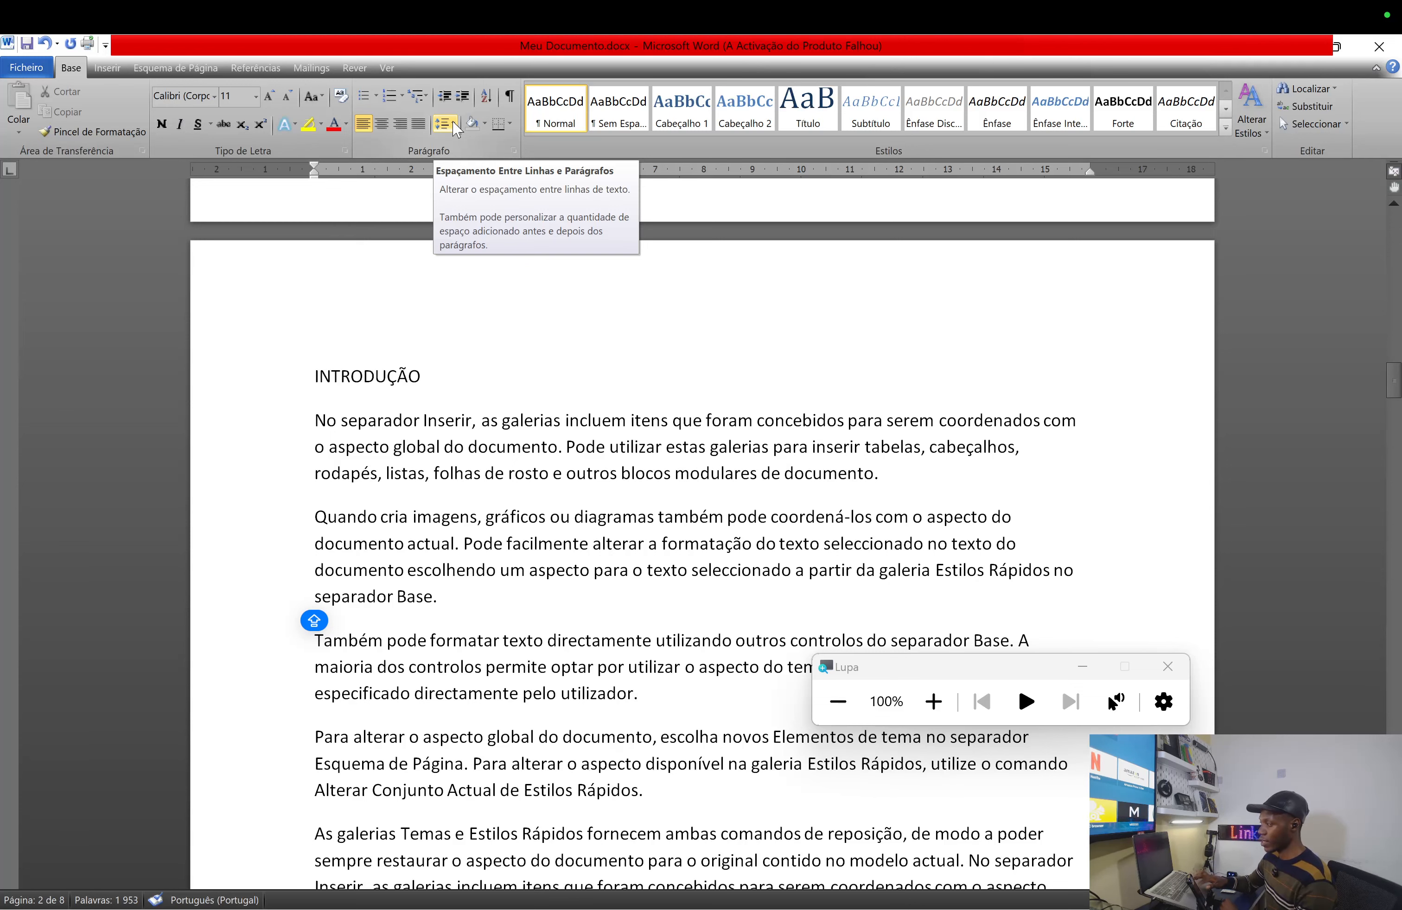
left_click(456, 125)
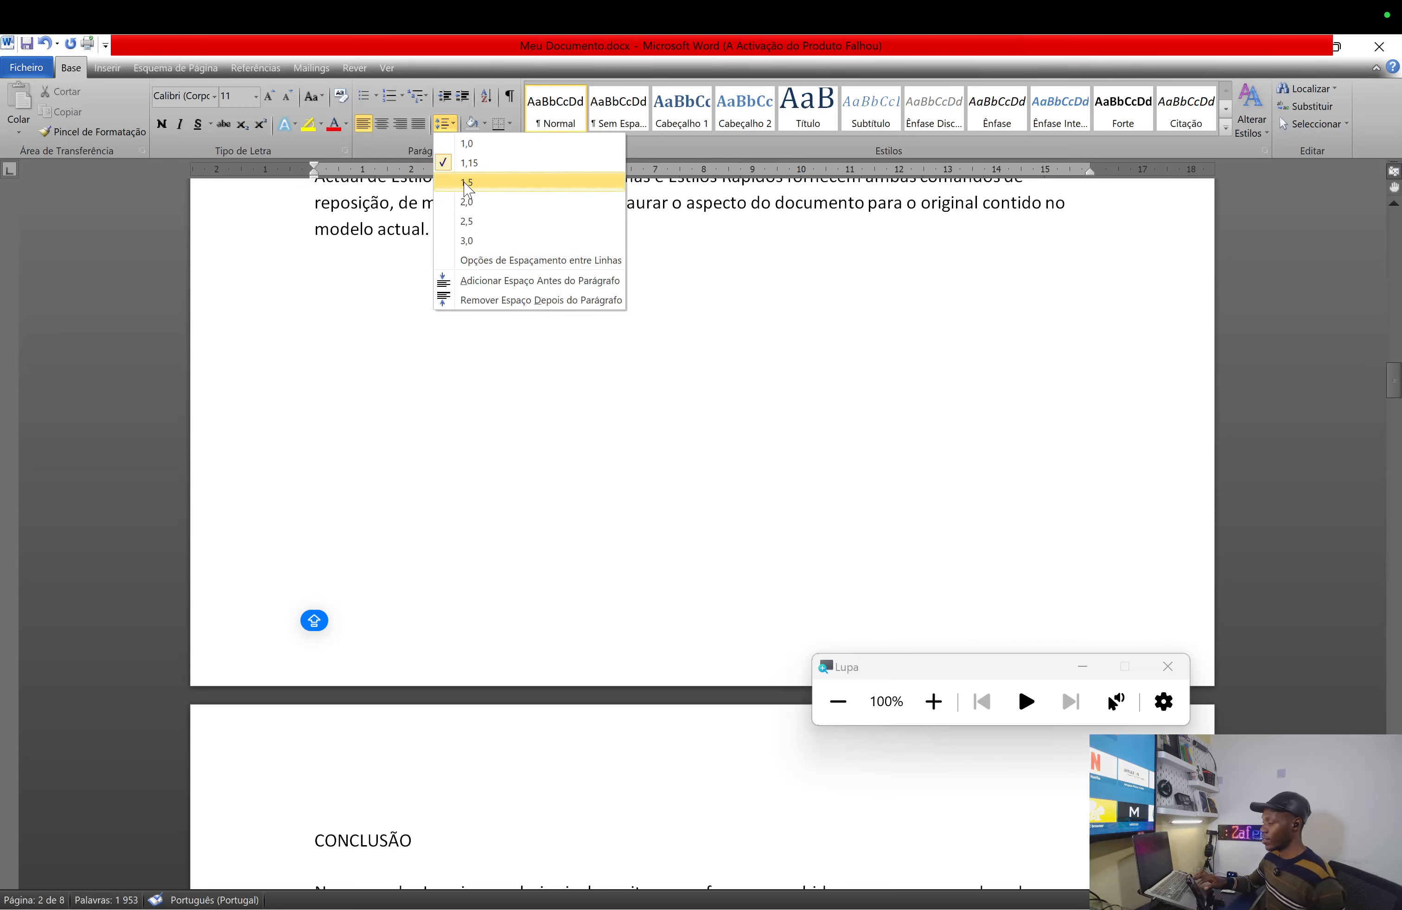
left_click(504, 539)
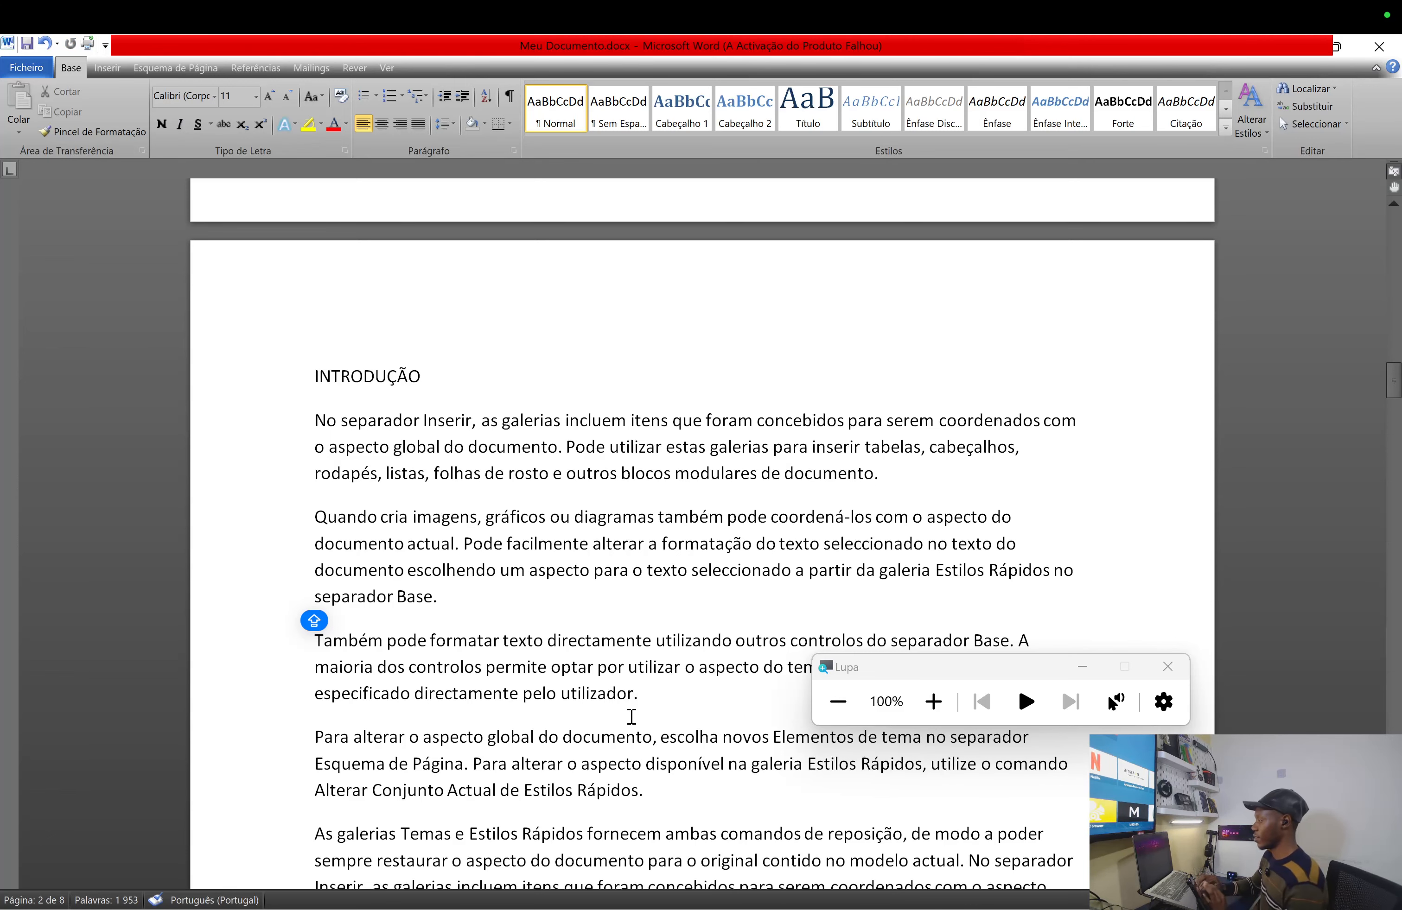
key("ctrl+Right")
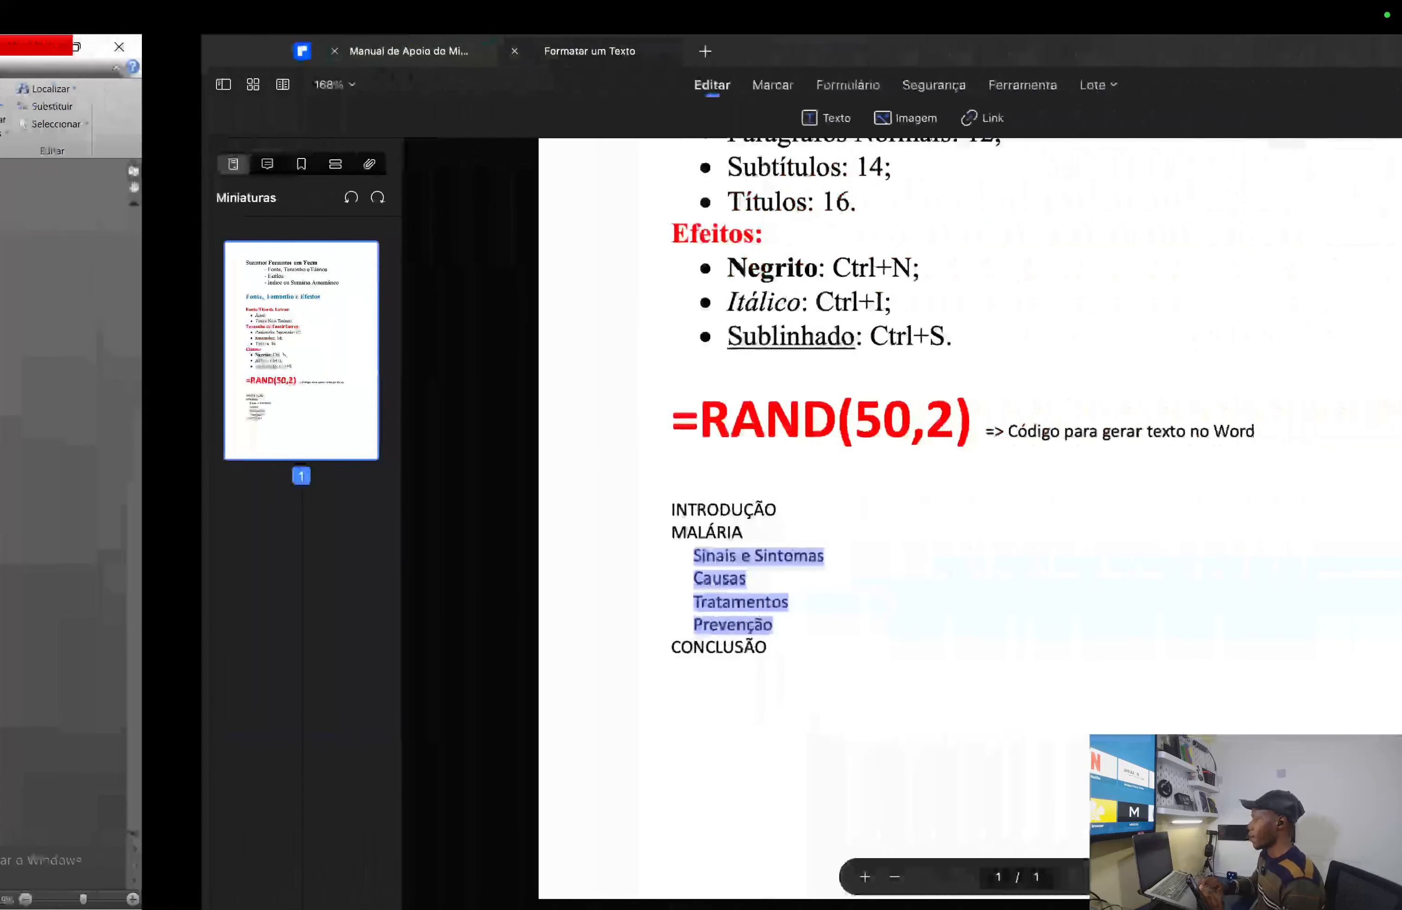
scroll(682, 541, "up", 10)
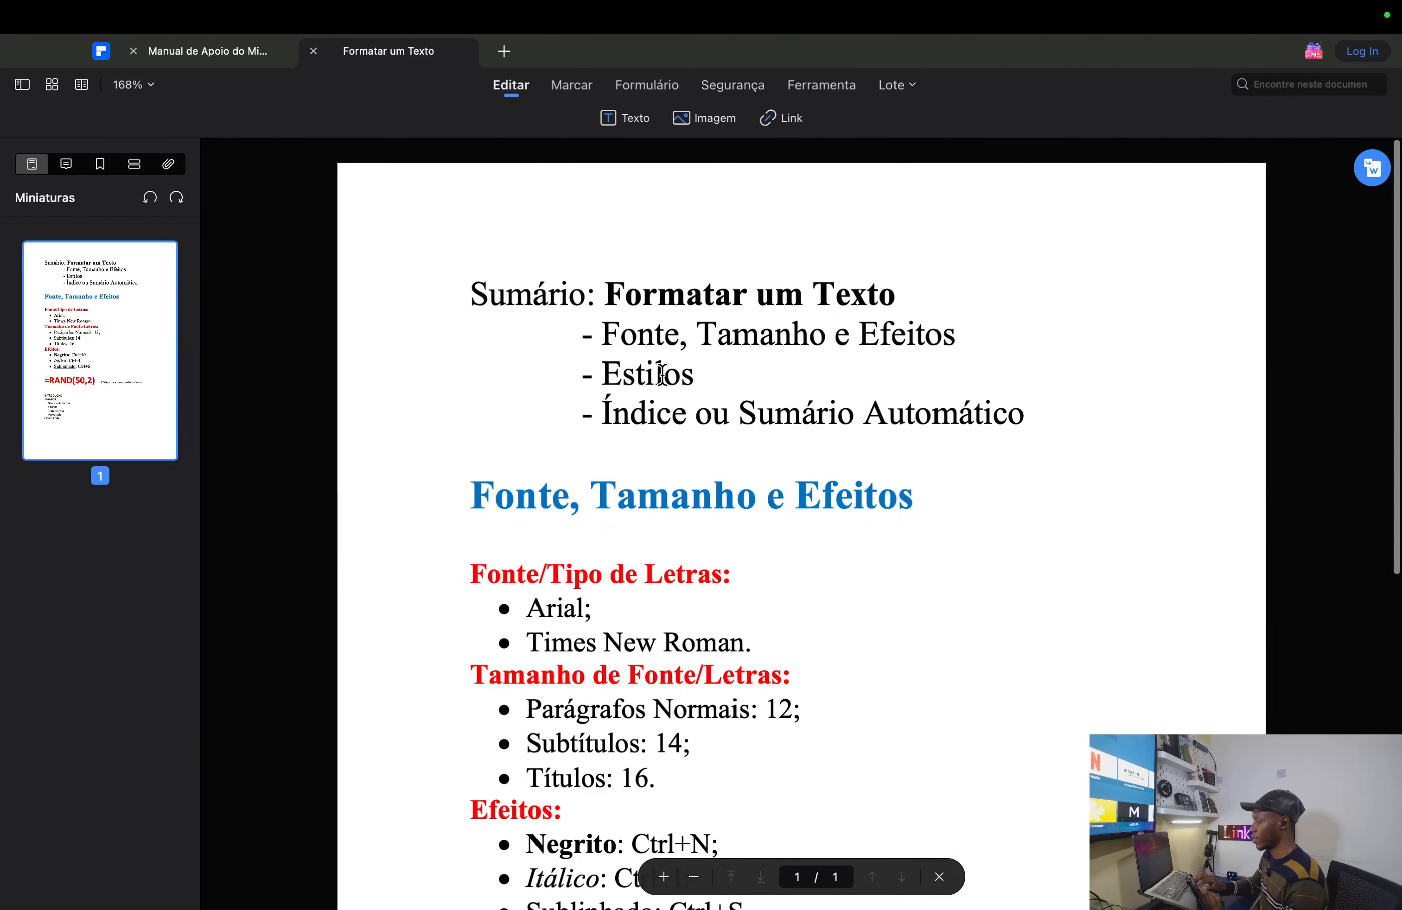
left_click_drag(694, 372, 606, 371)
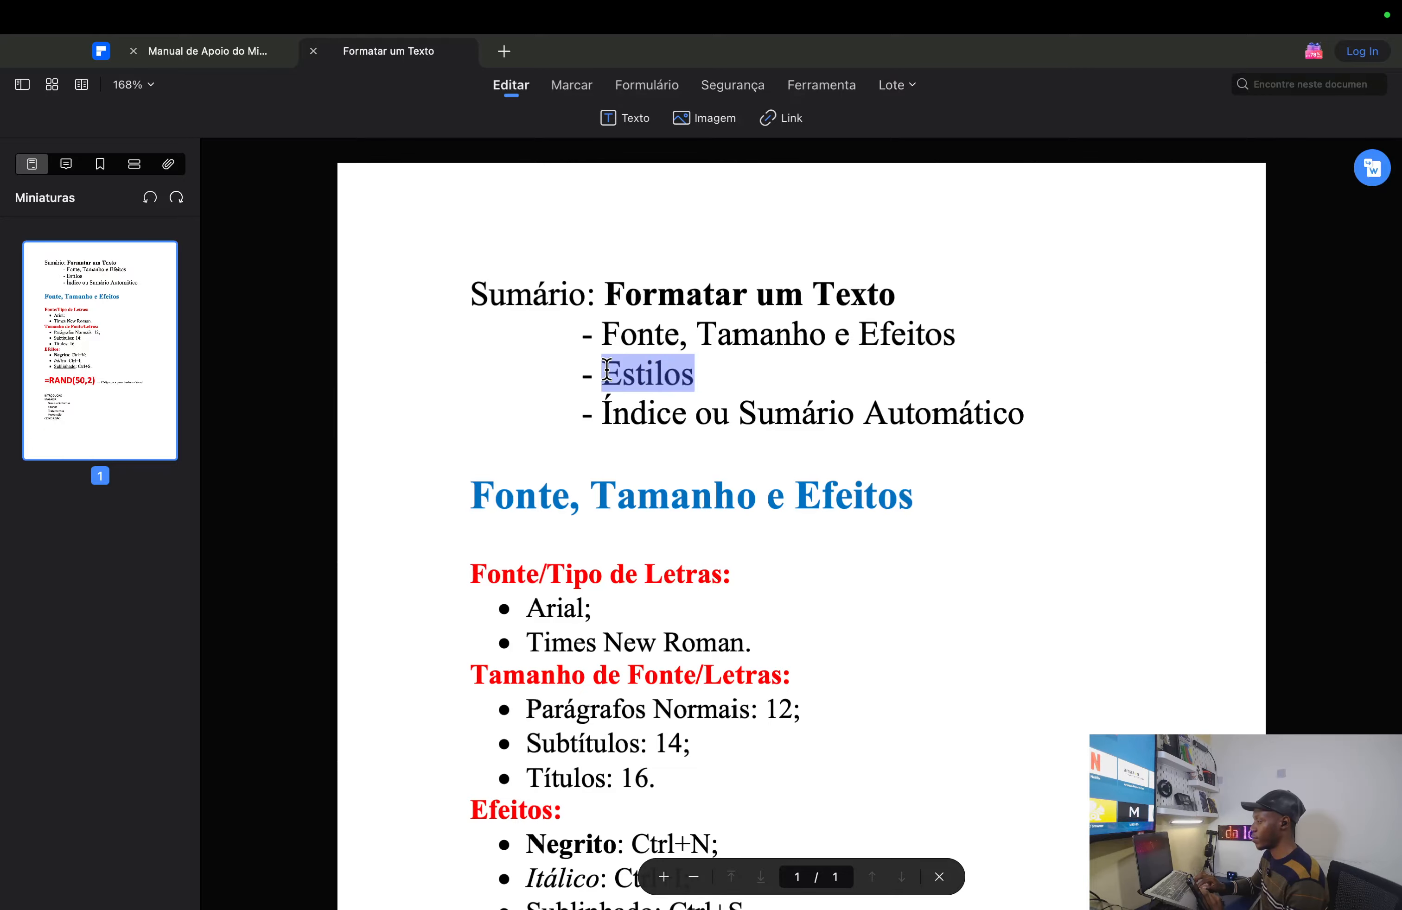
key("ctrl+Left")
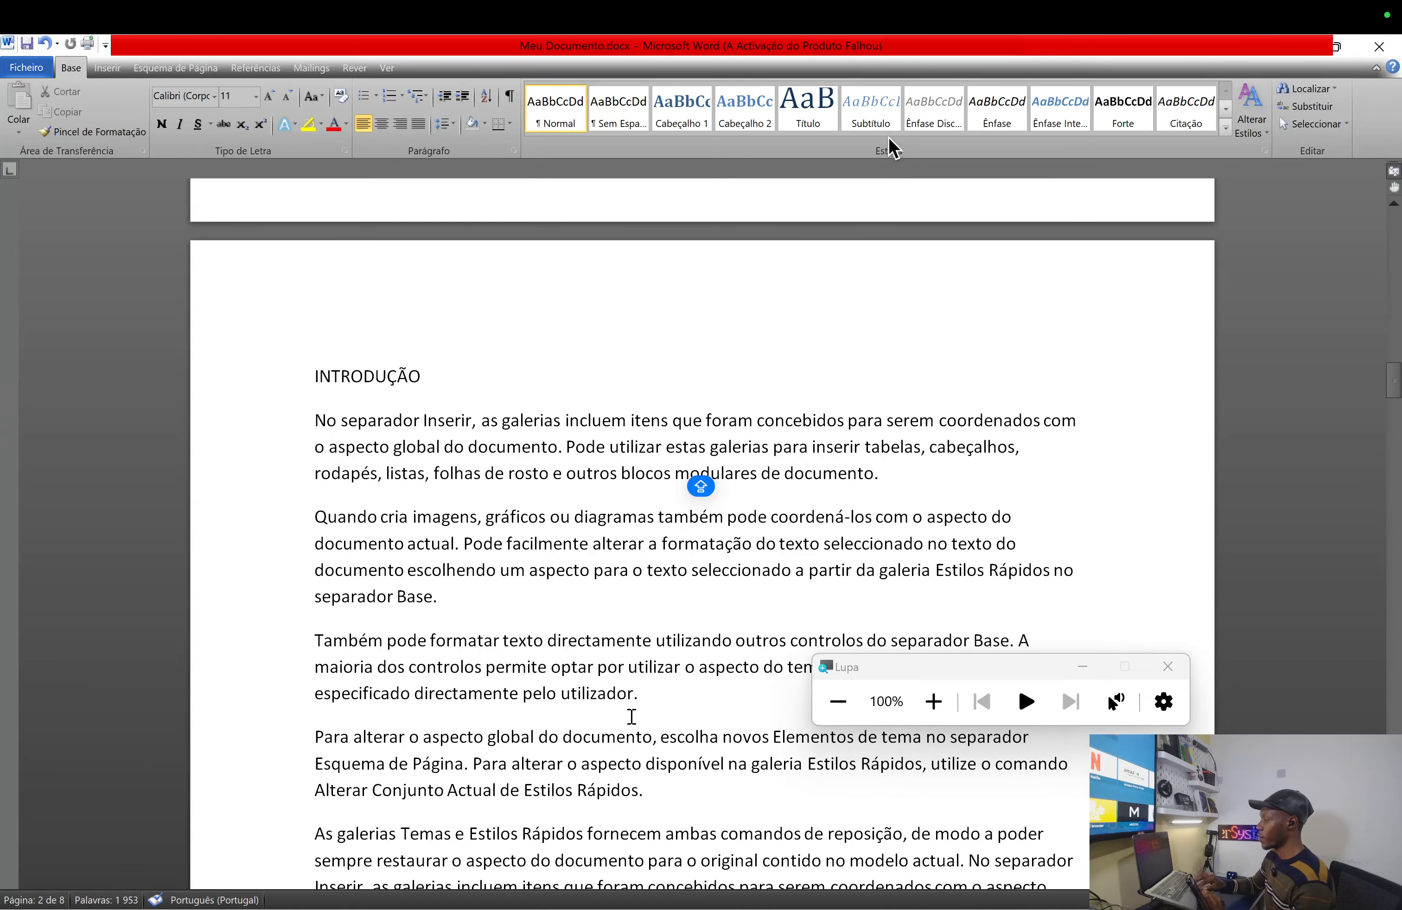
key("super+plus")
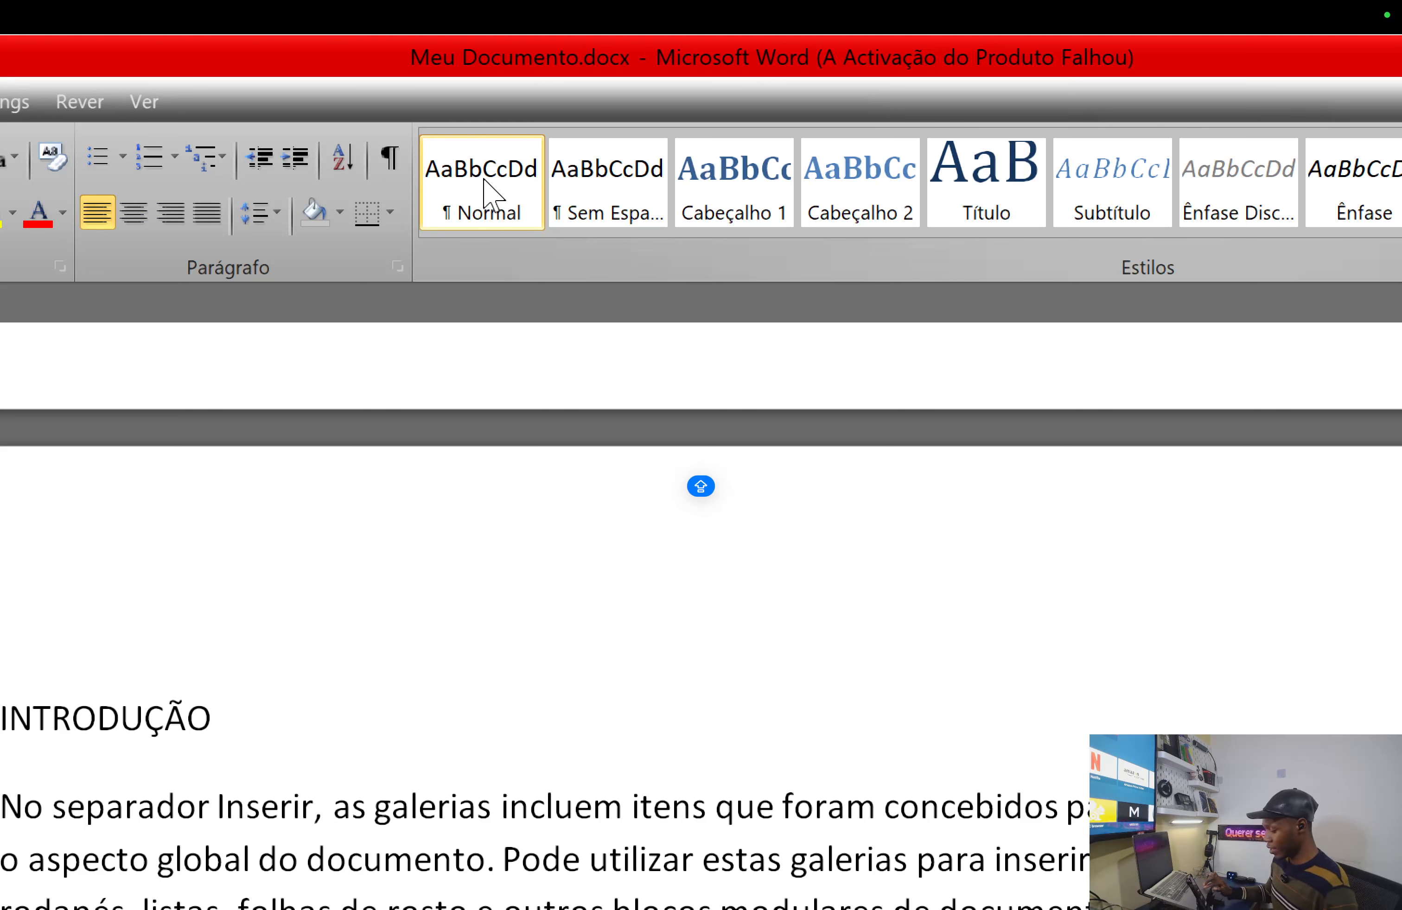
- Open Modificar estilo for the Normal style and reposition it beside the magnifier
right_click(484, 181)
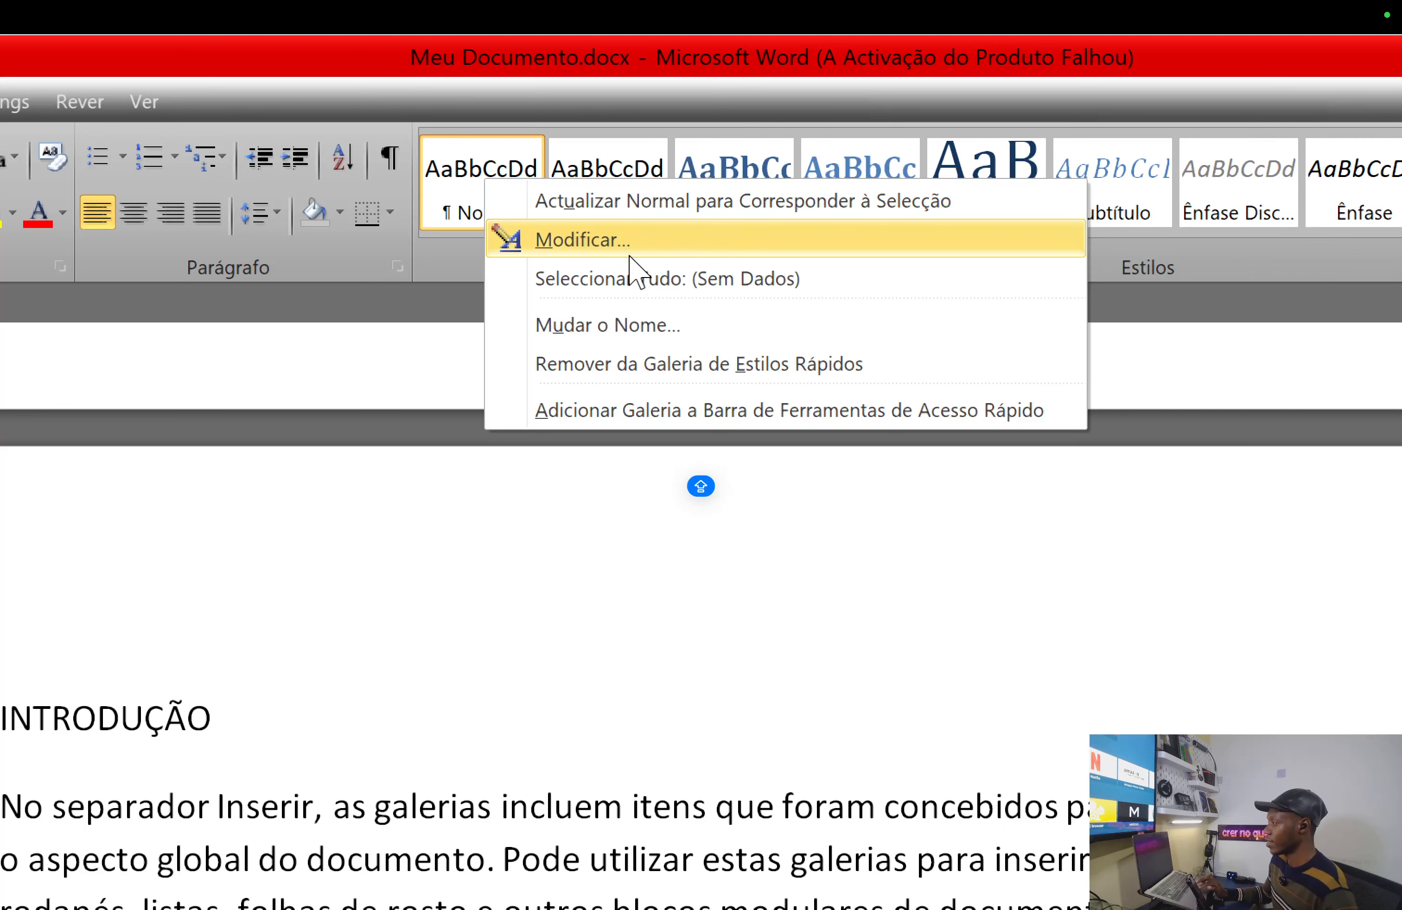
left_click(593, 240)
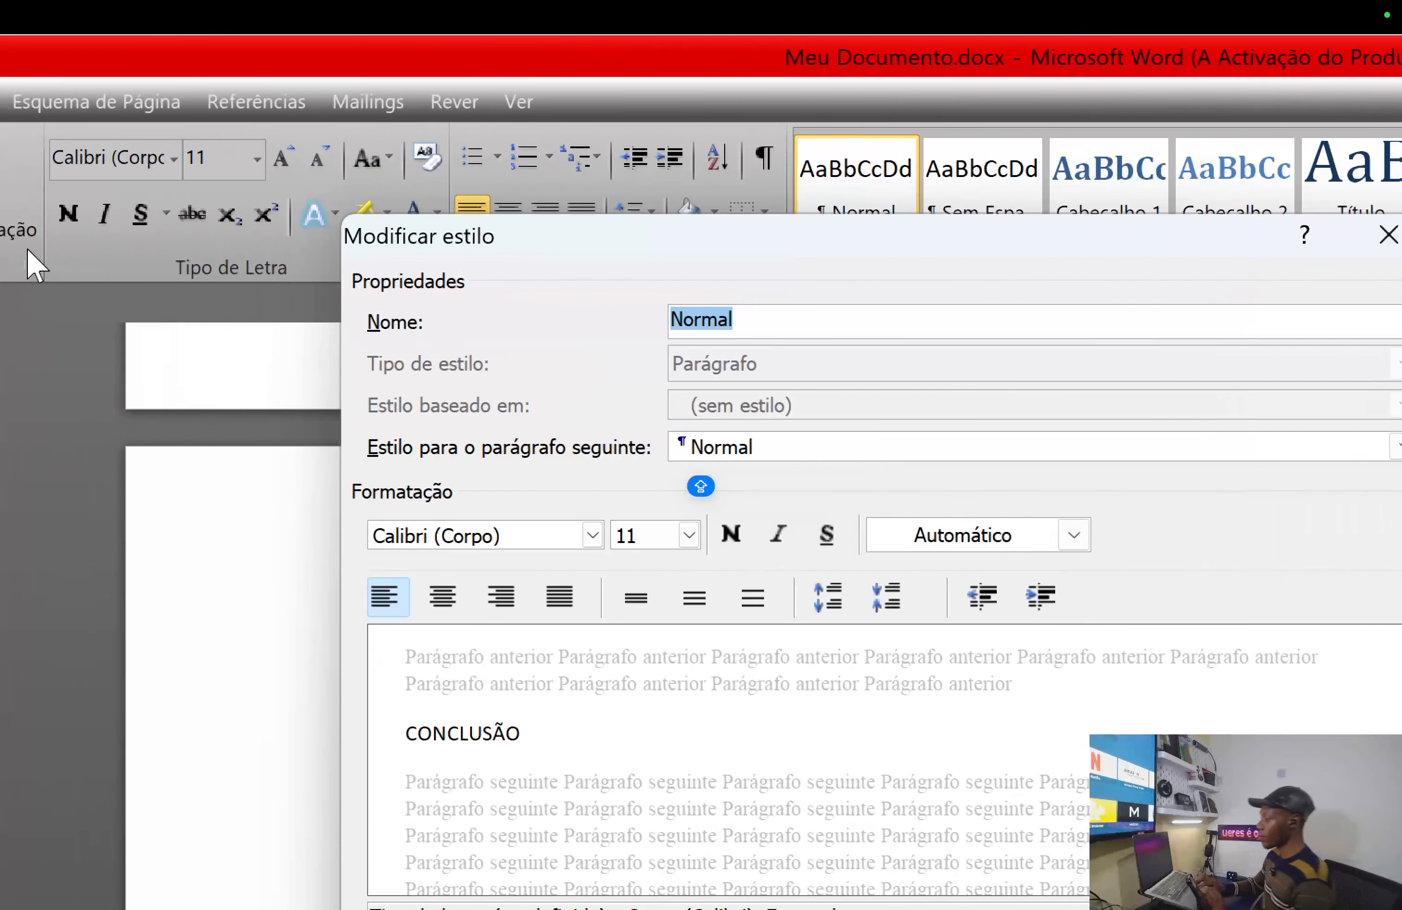
left_click_drag(585, 247, 385, 362)
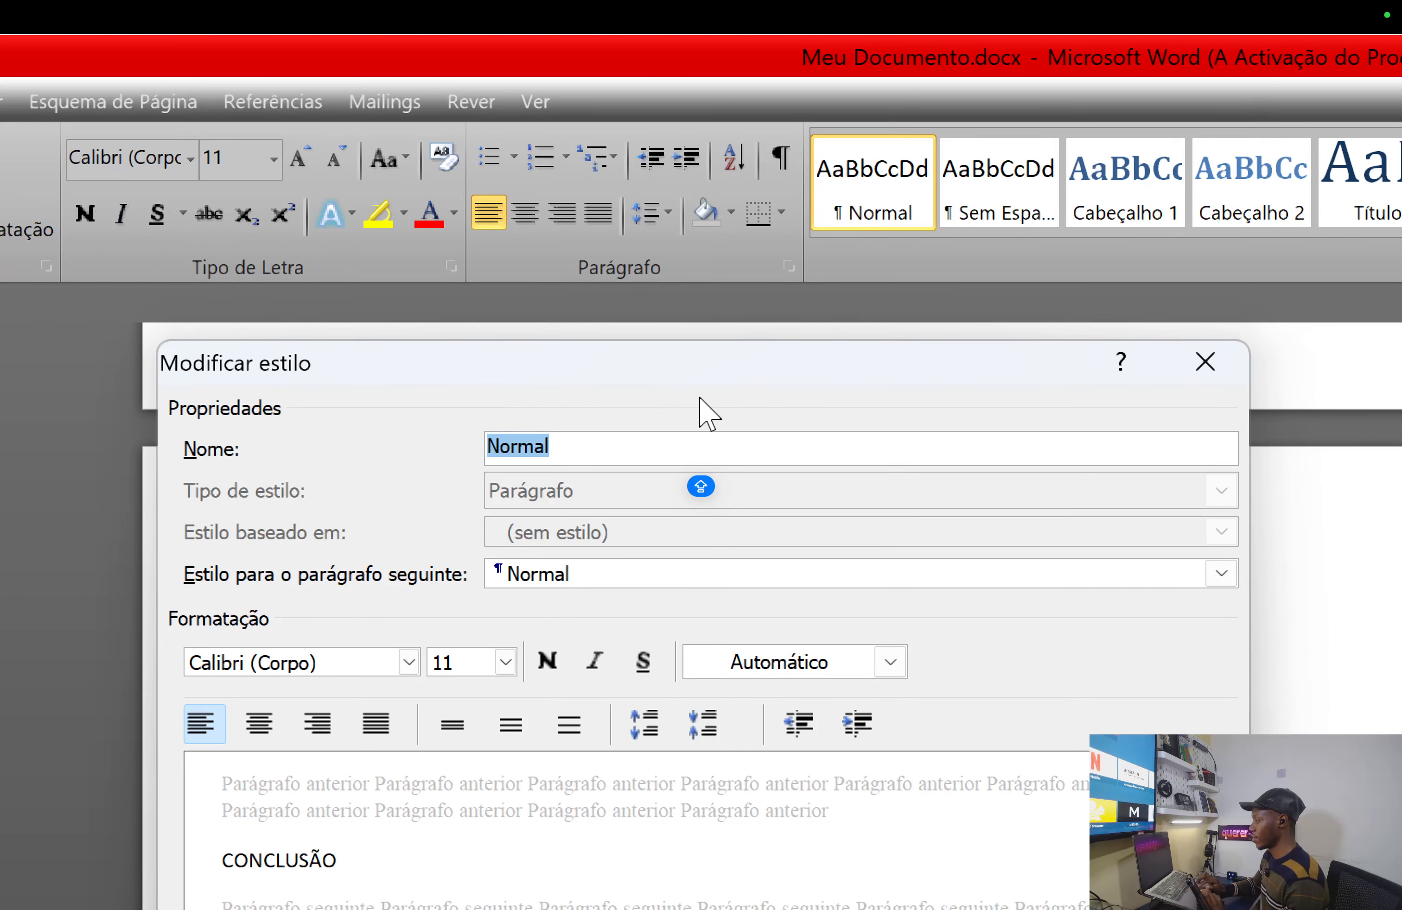
key("super+minus")
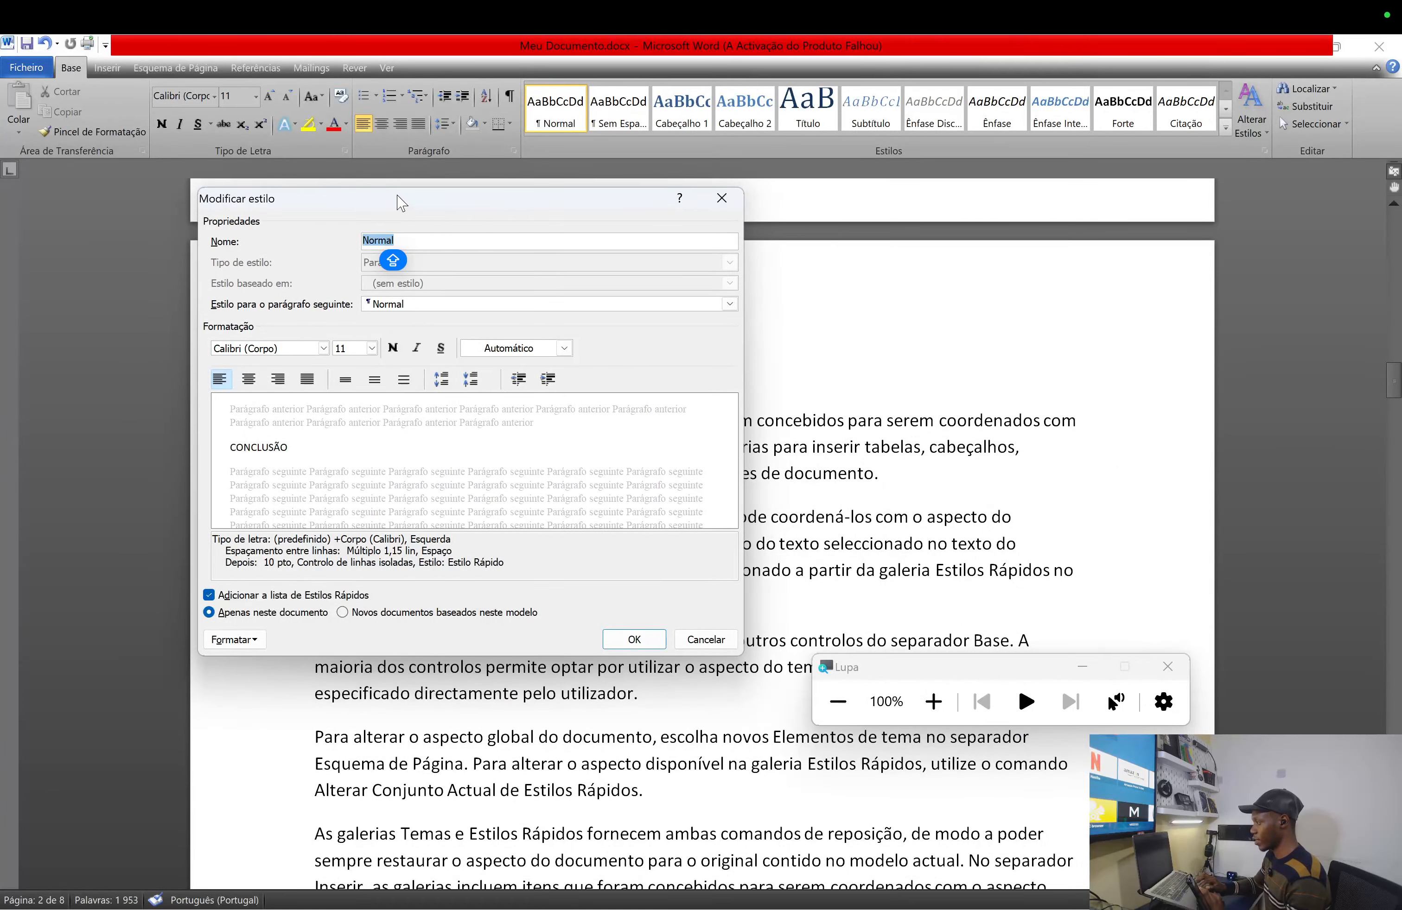
left_click_drag(401, 206, 632, 206)
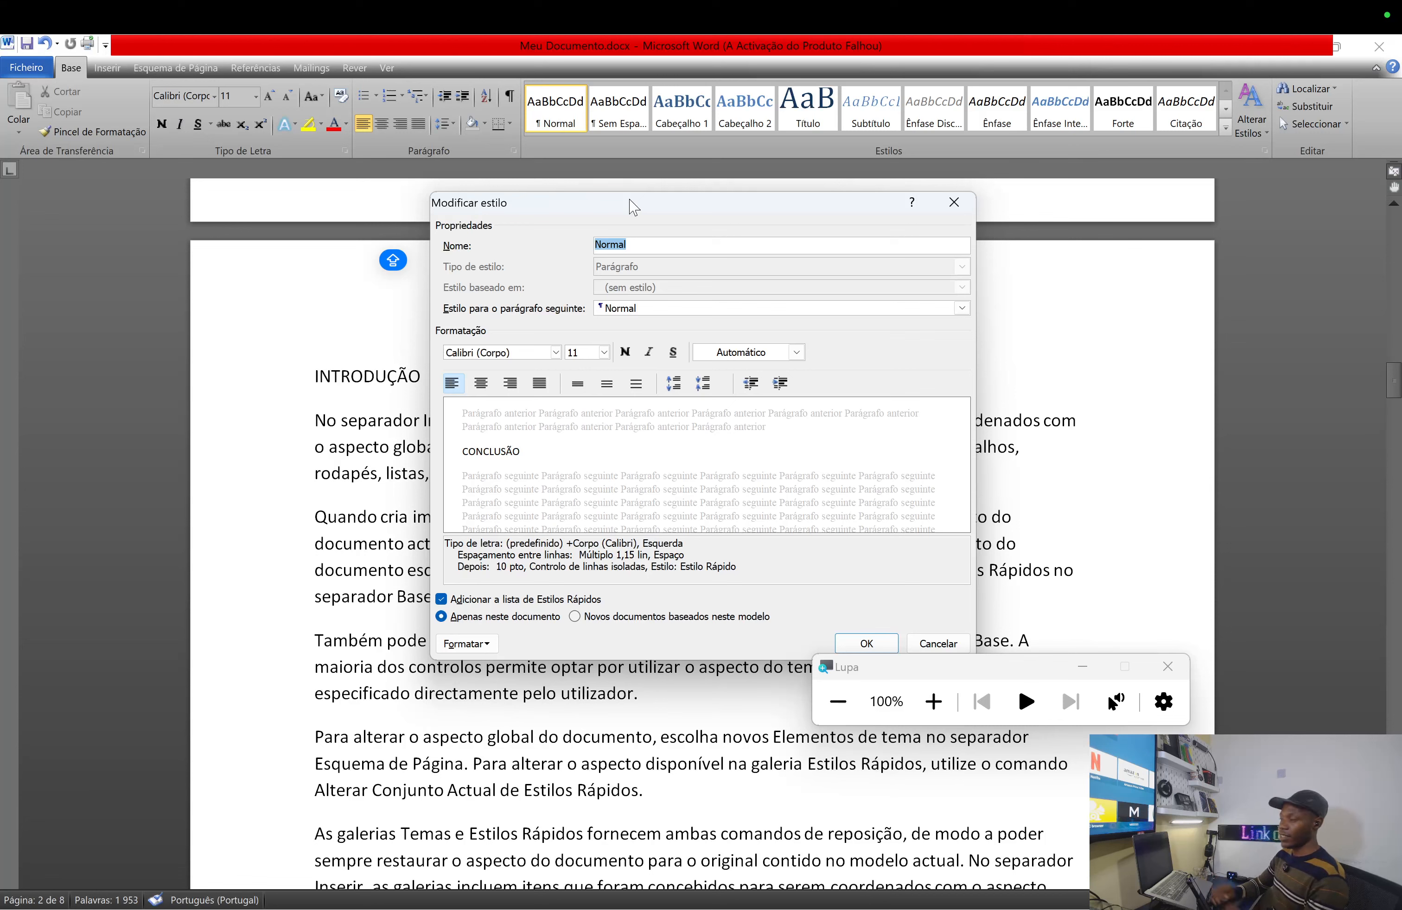
left_click(963, 674)
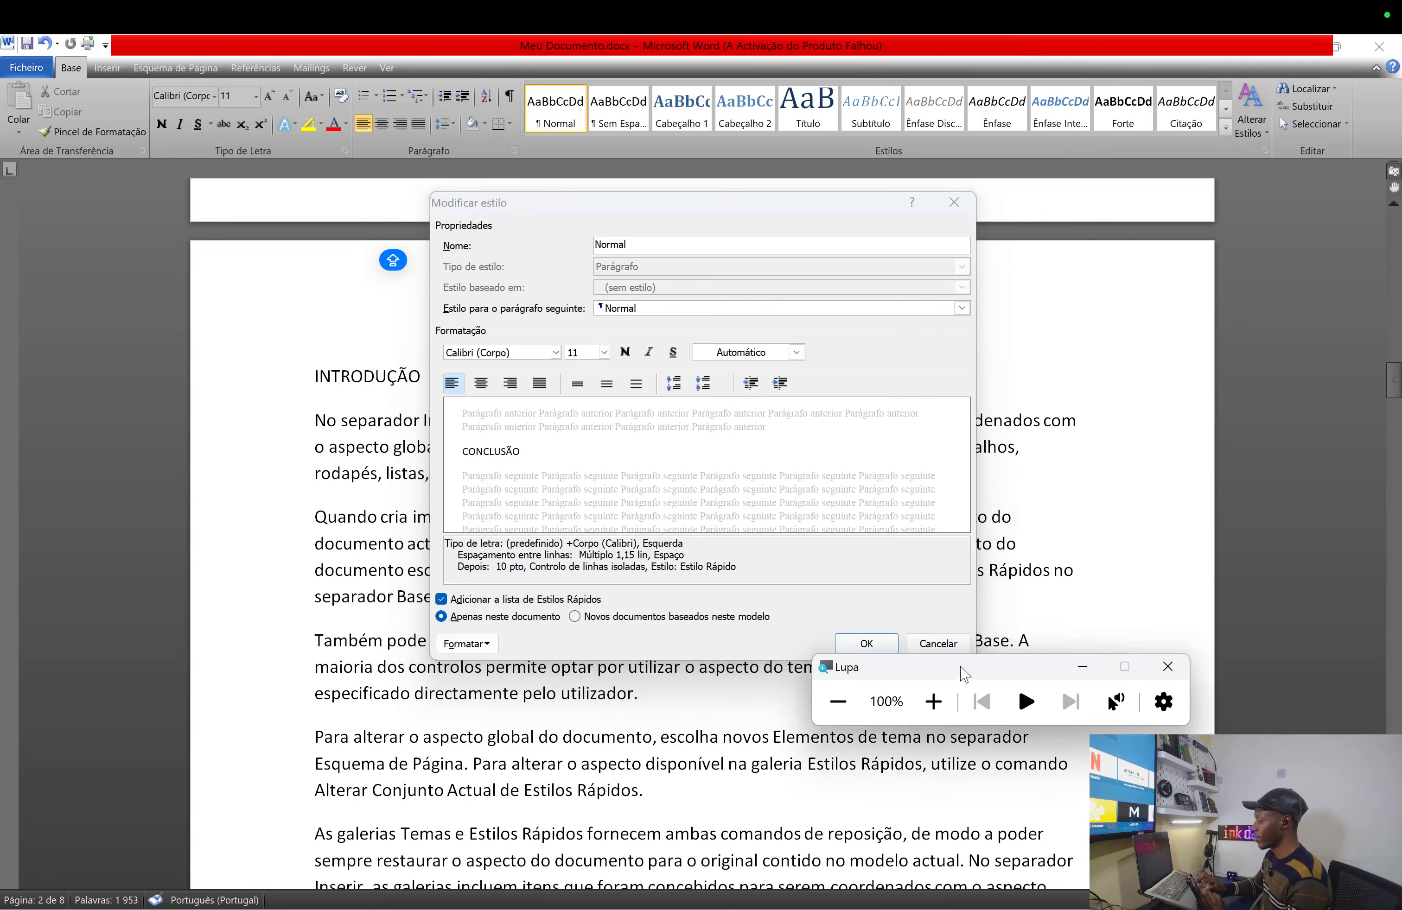
left_click_drag(964, 674, 1012, 778)
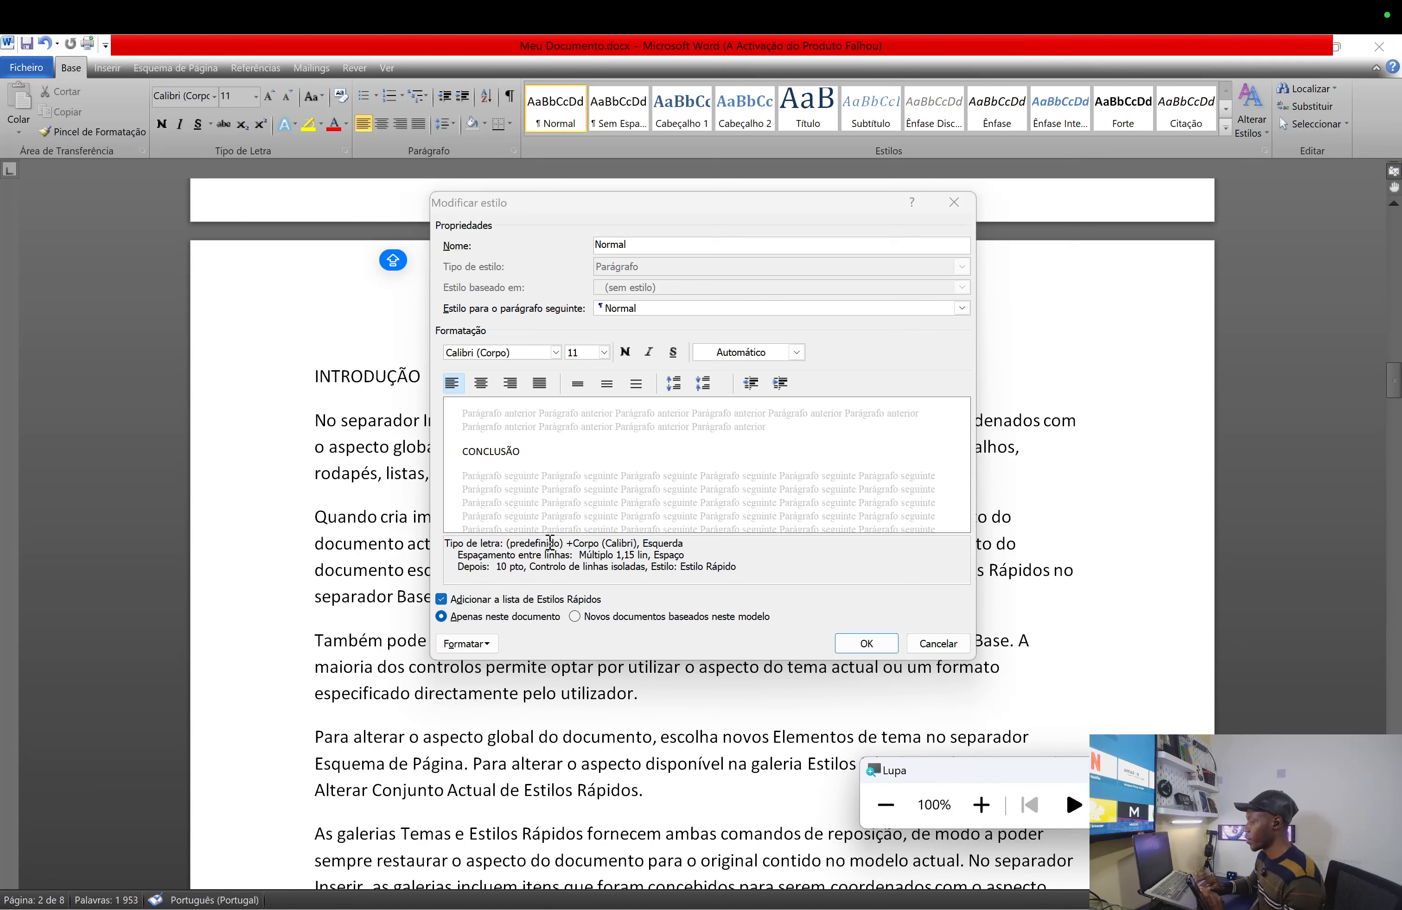
- Set the Normal style's font to Times New Roman at 12 pt
left_click(559, 359)
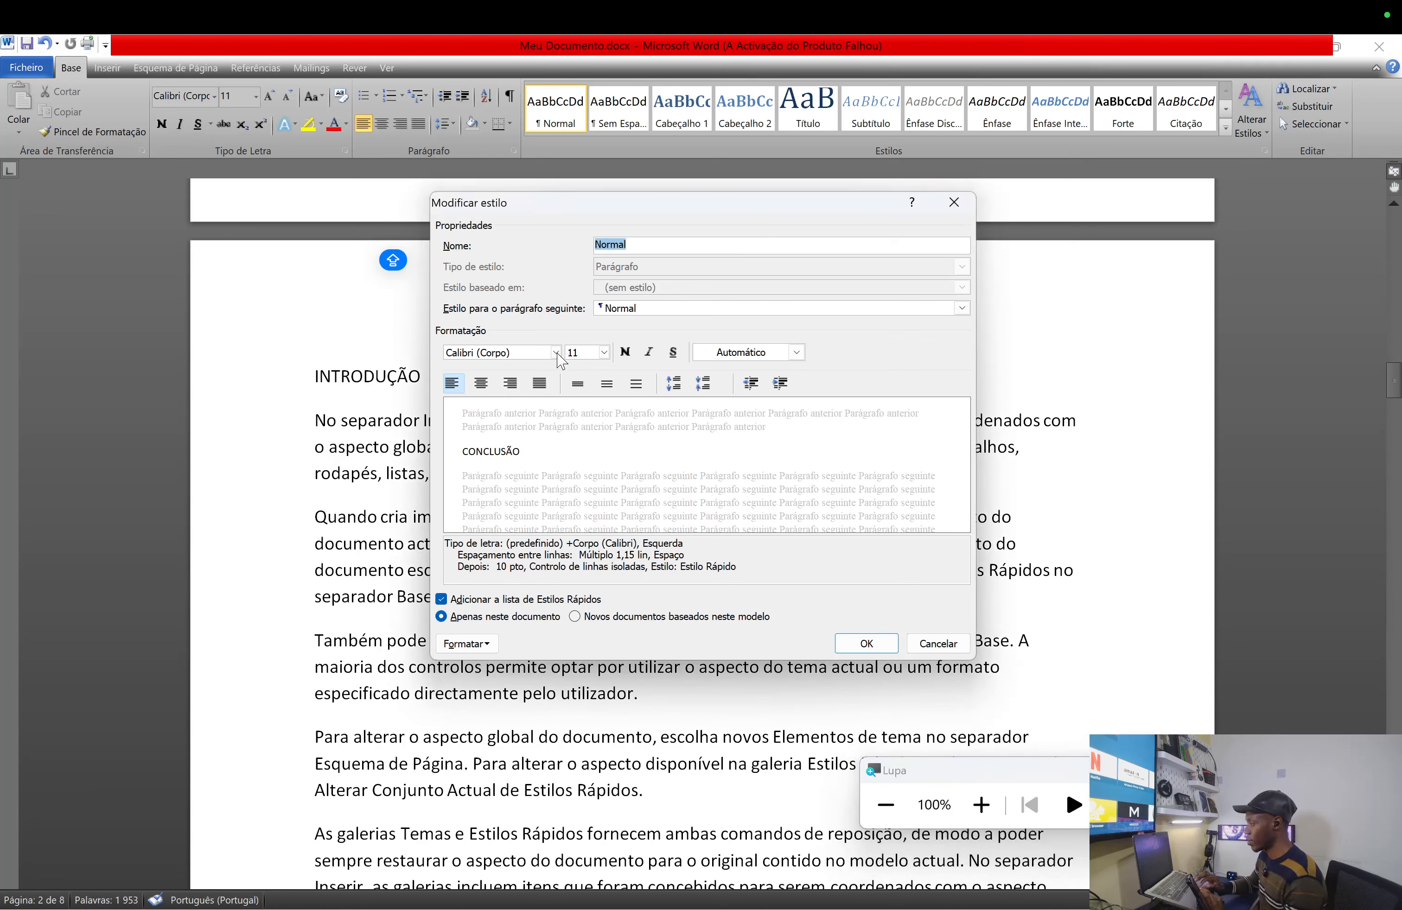
left_click(557, 354)
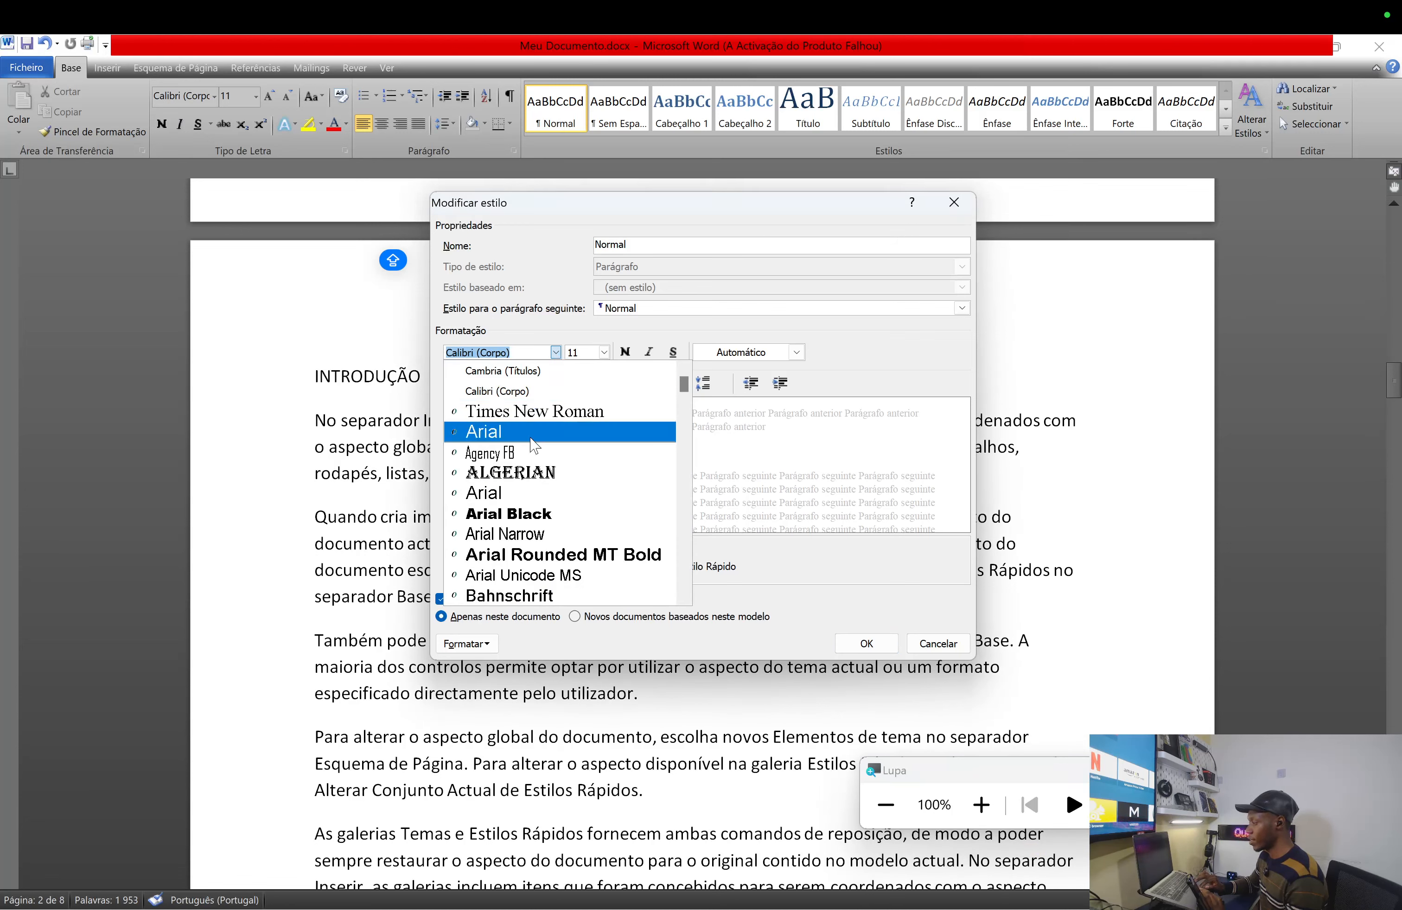
left_click(544, 412)
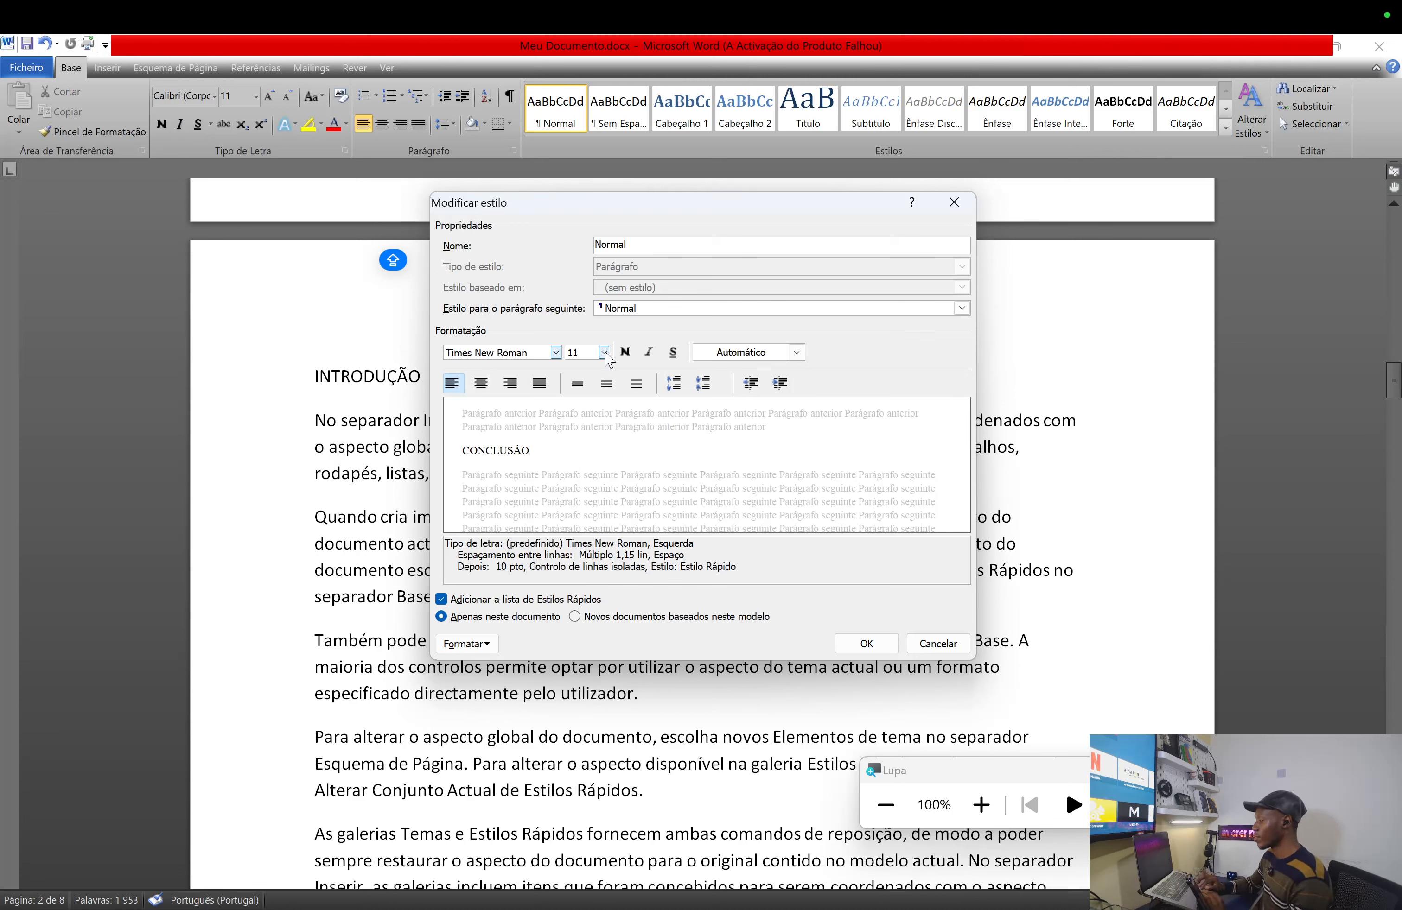
left_click(604, 353)
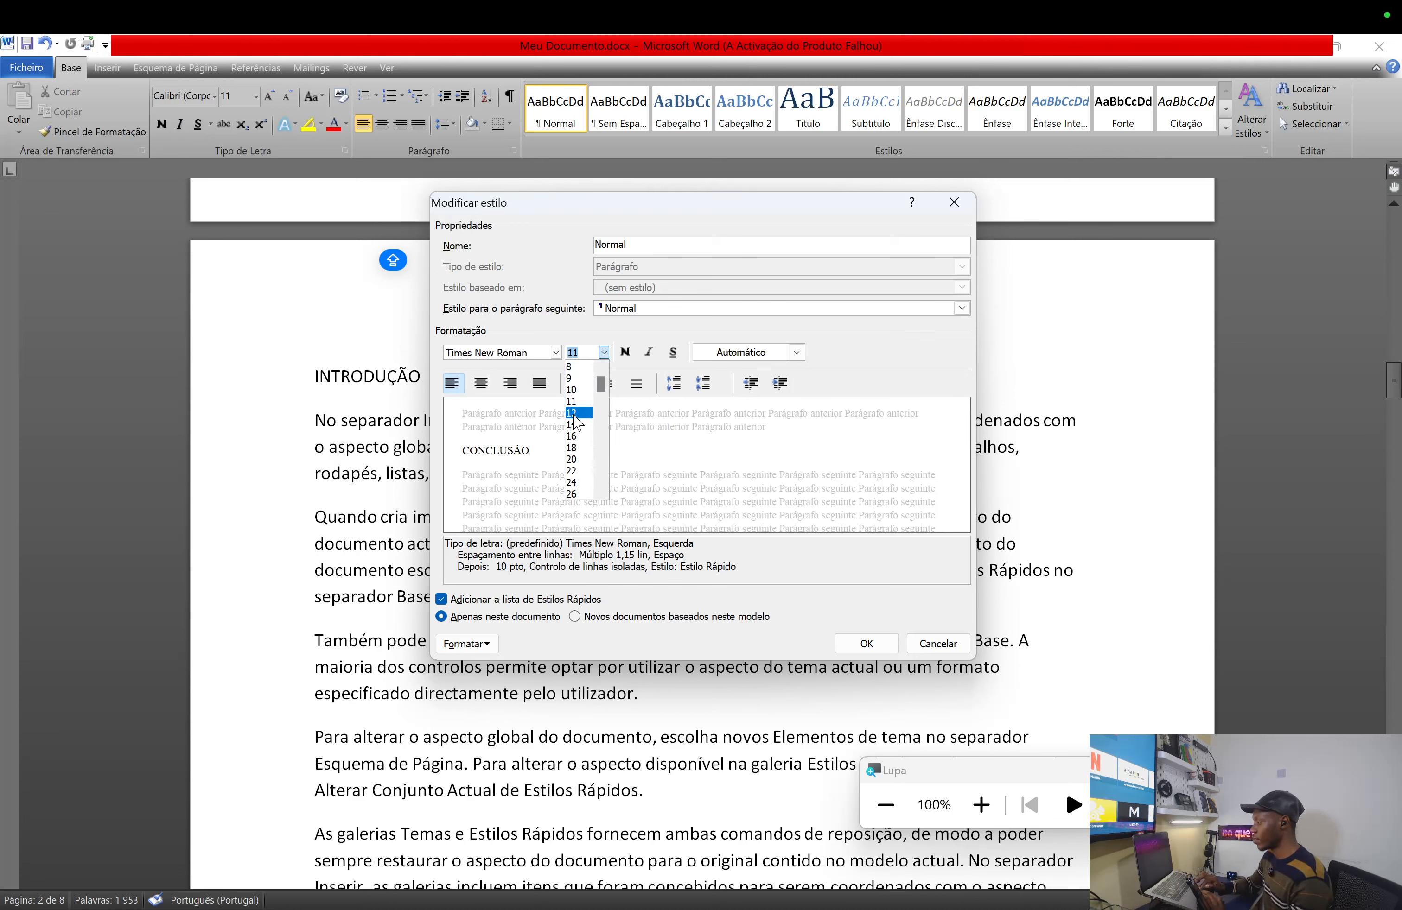
left_click(574, 413)
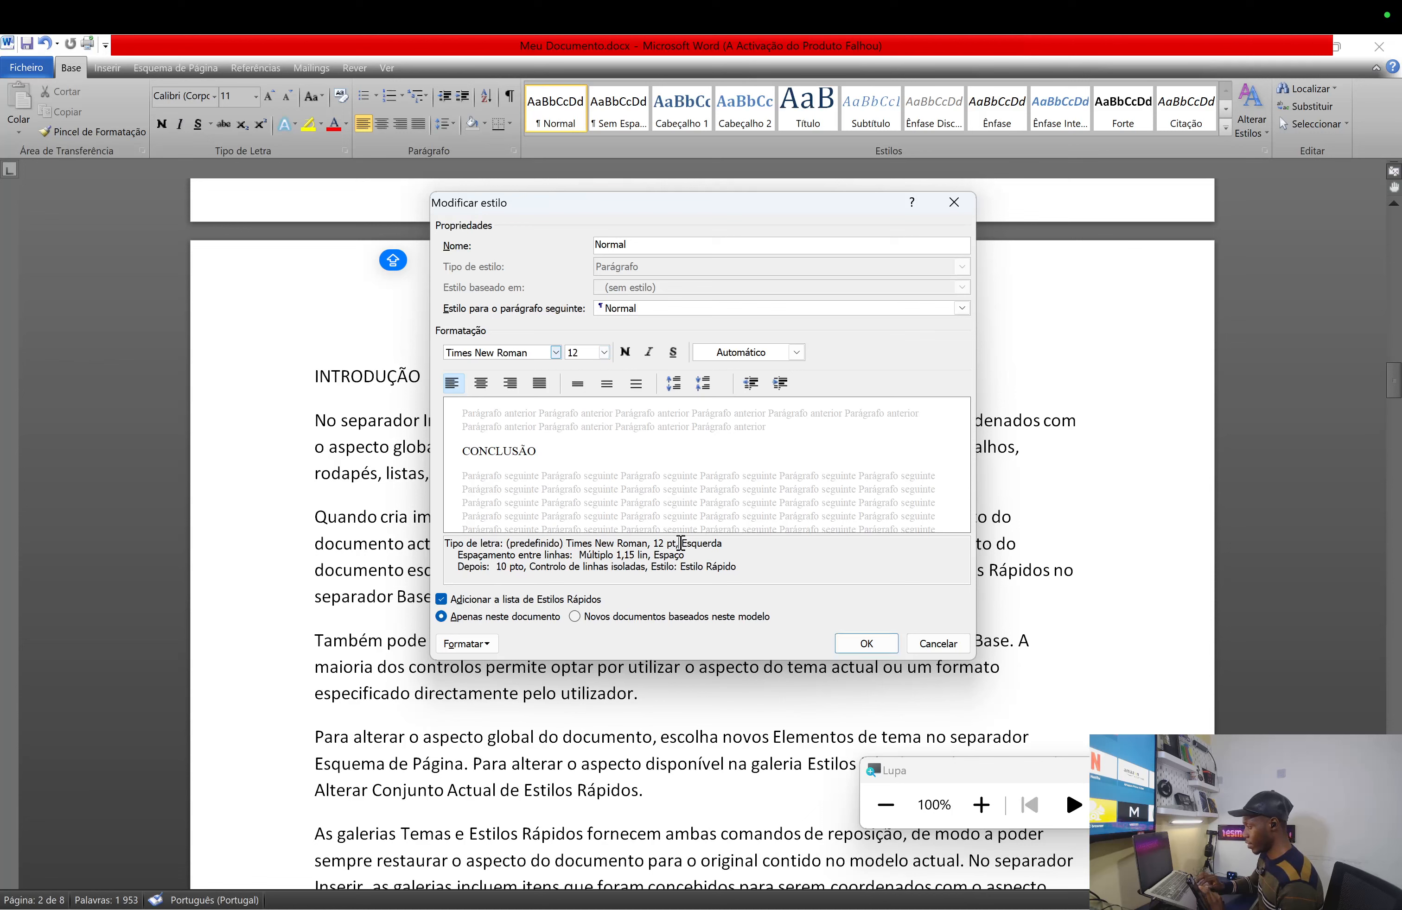
- Set the Normal style's alignment to Justificar
mouse_move(686, 543)
left_mouse_down()
mouse_move(717, 544)
mouse_move(696, 557)
left_mouse_up()
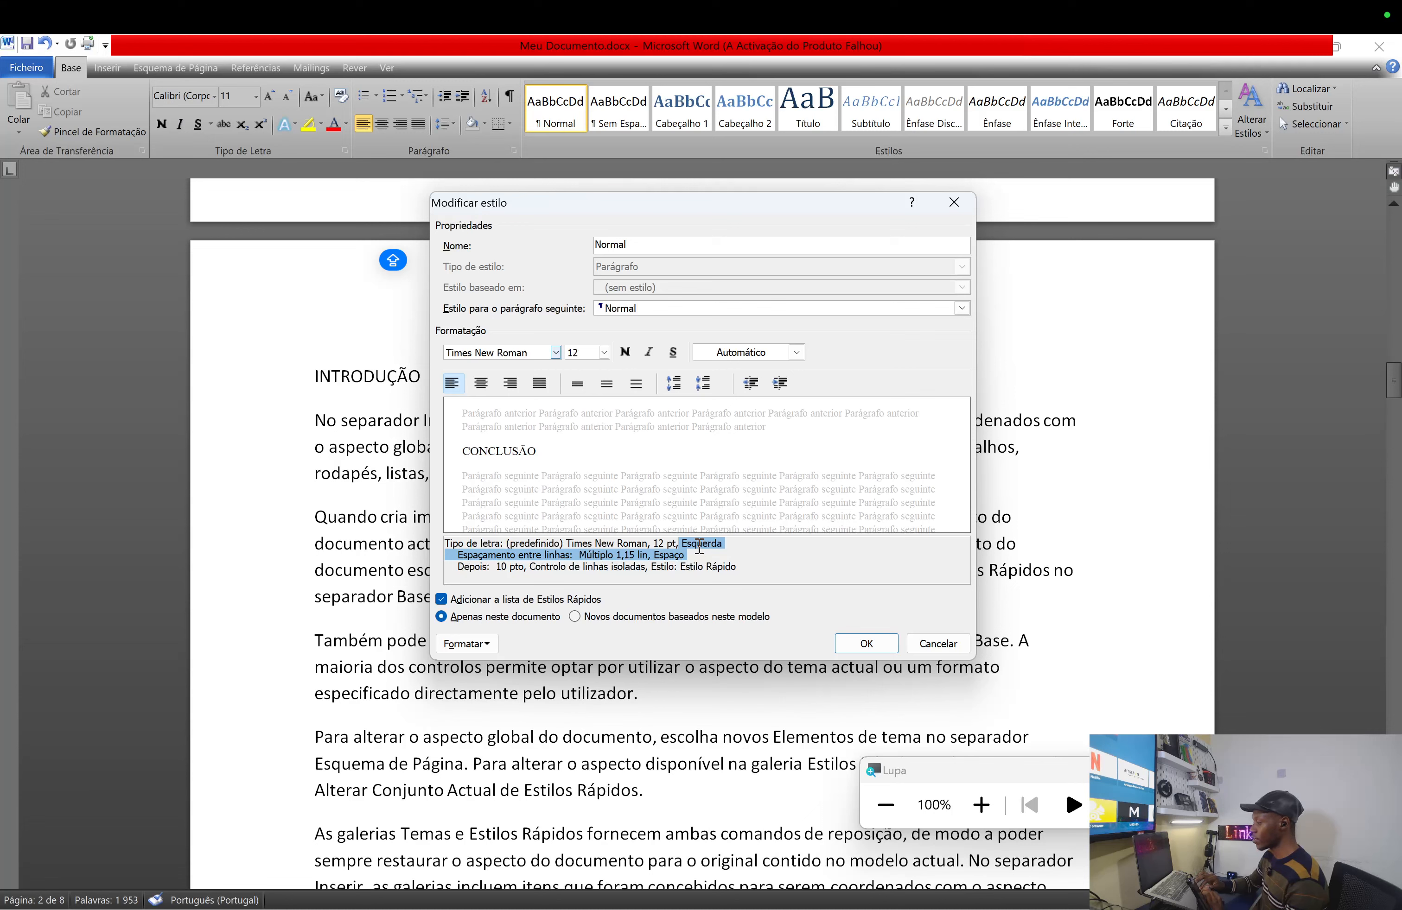
left_click(698, 547)
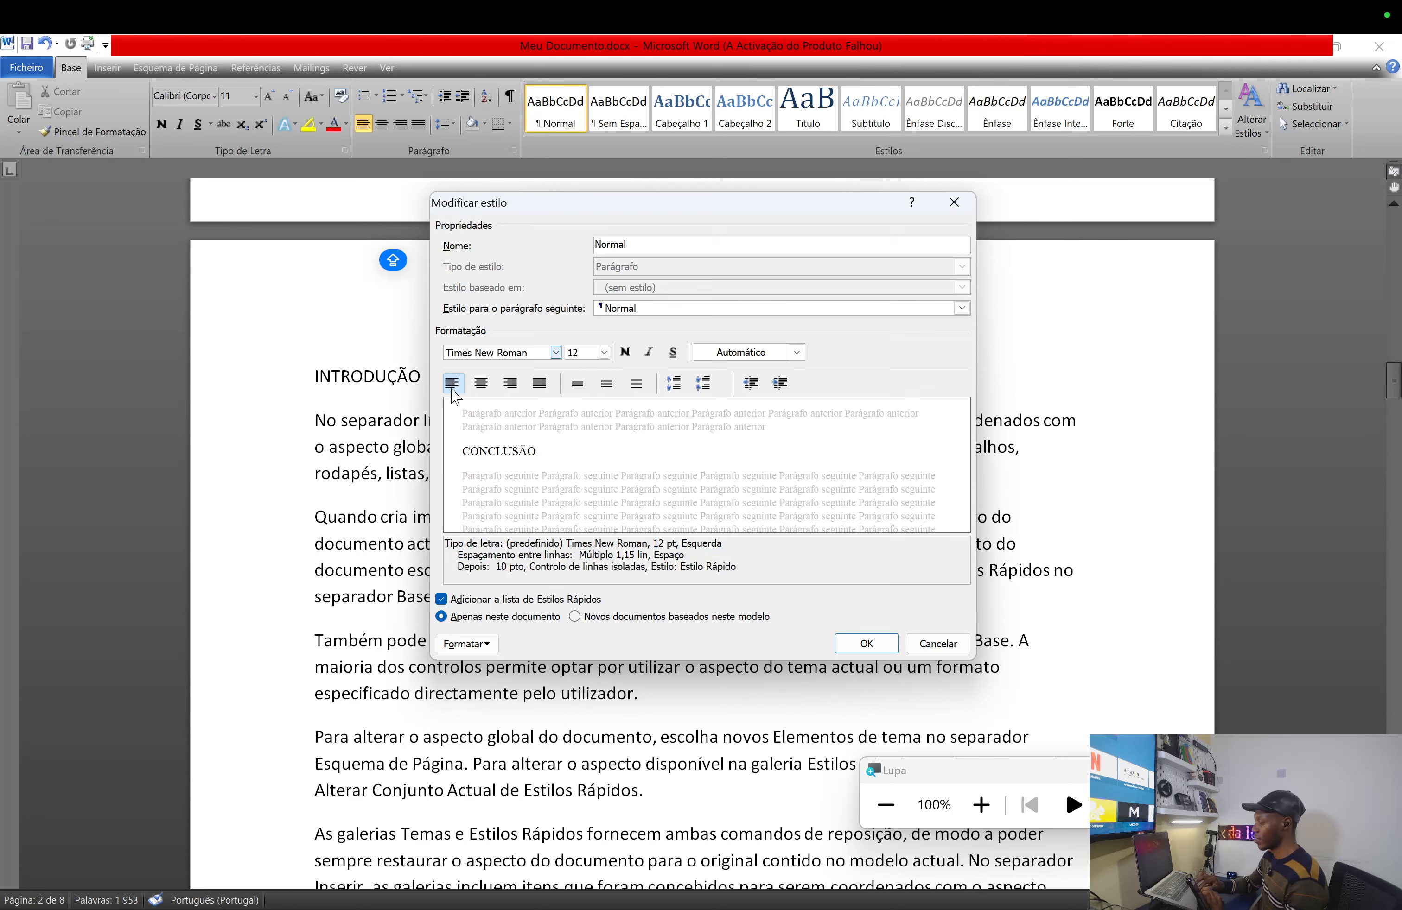
left_click(540, 383)
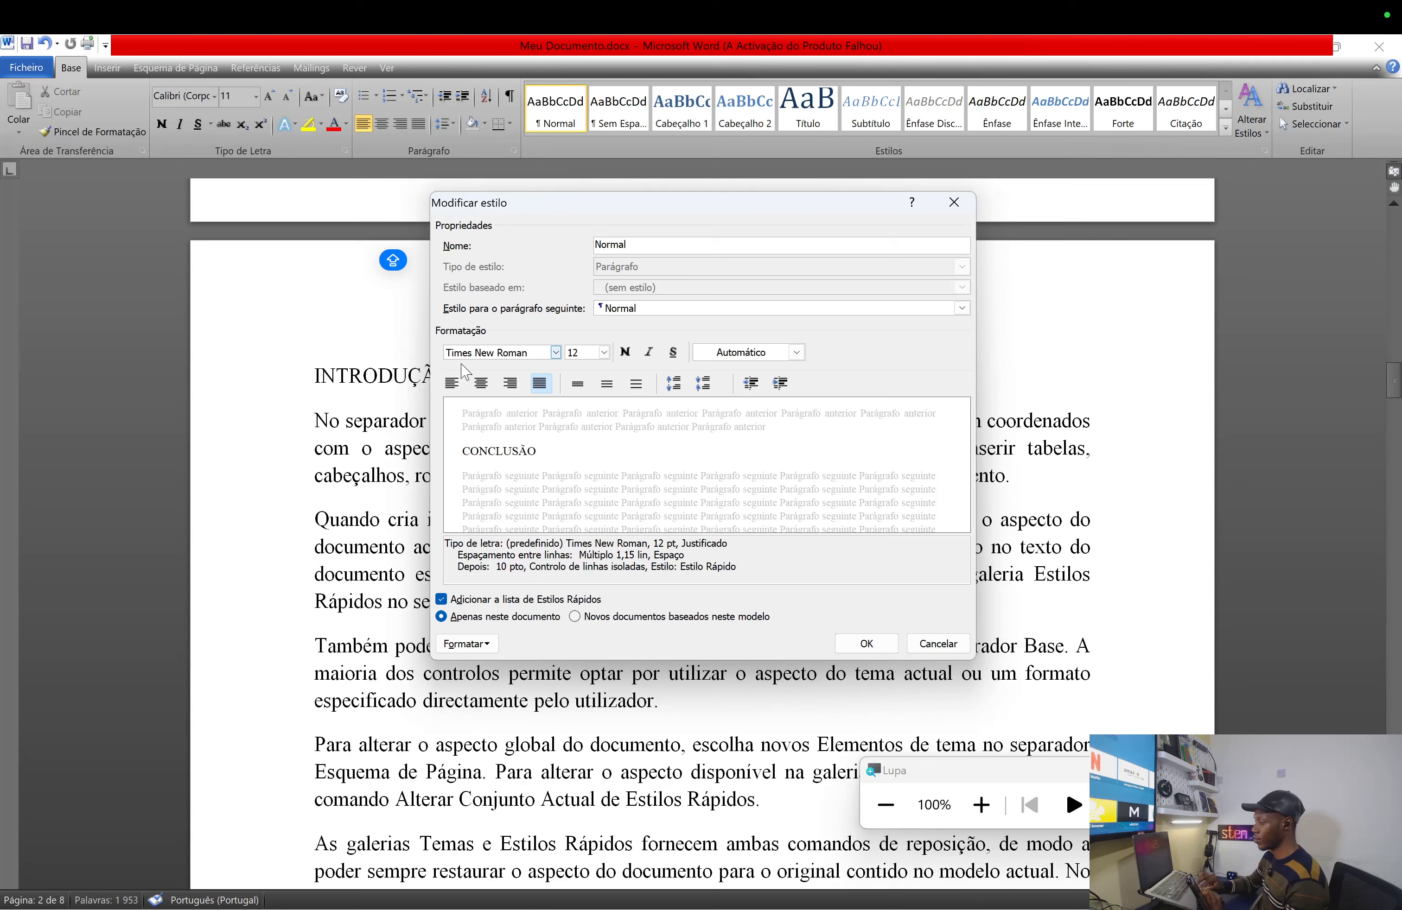
left_click(453, 383)
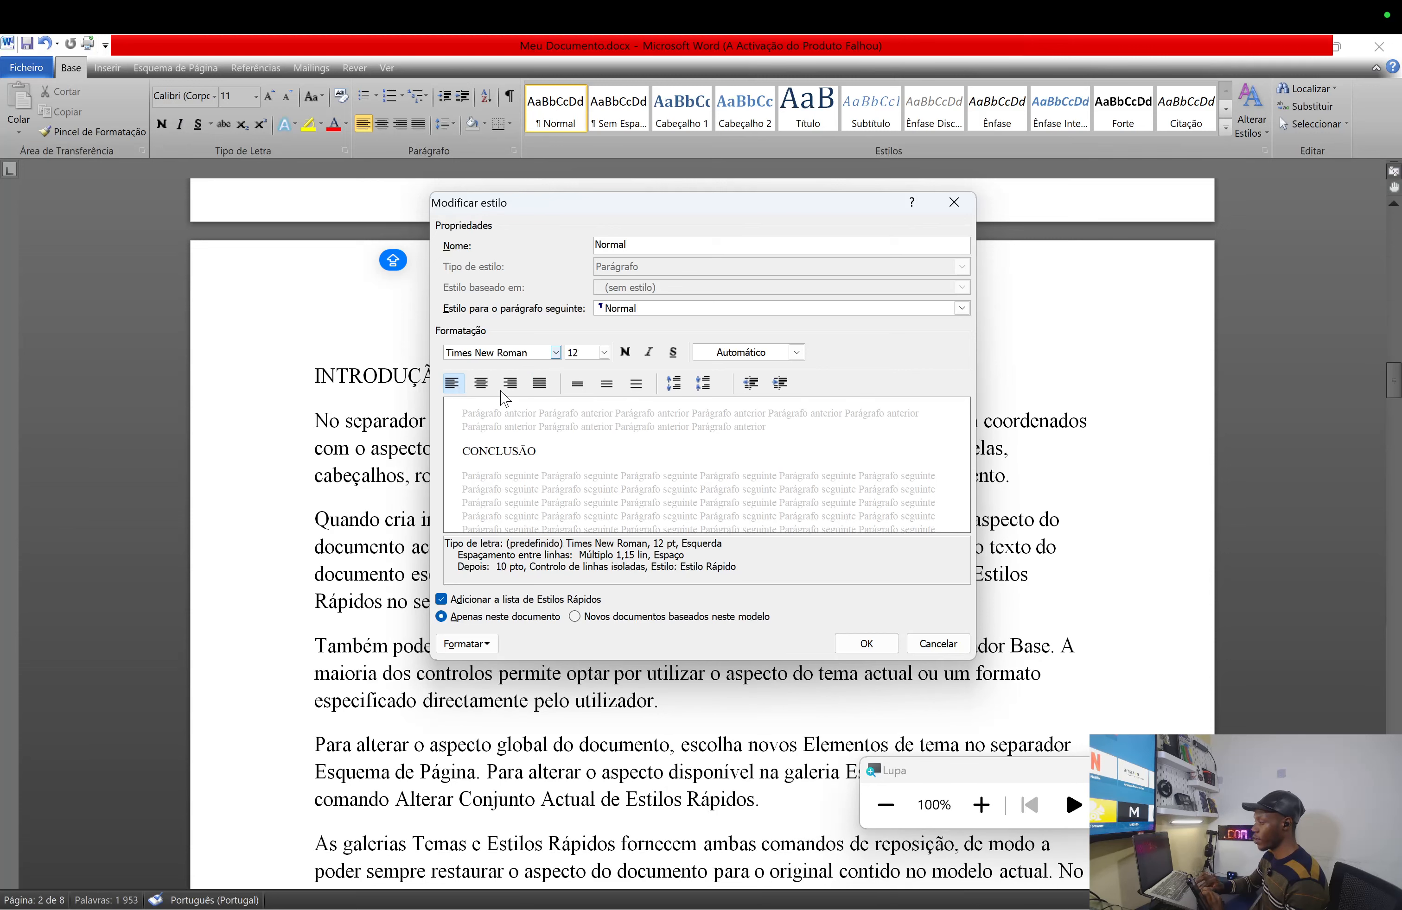
left_click(540, 383)
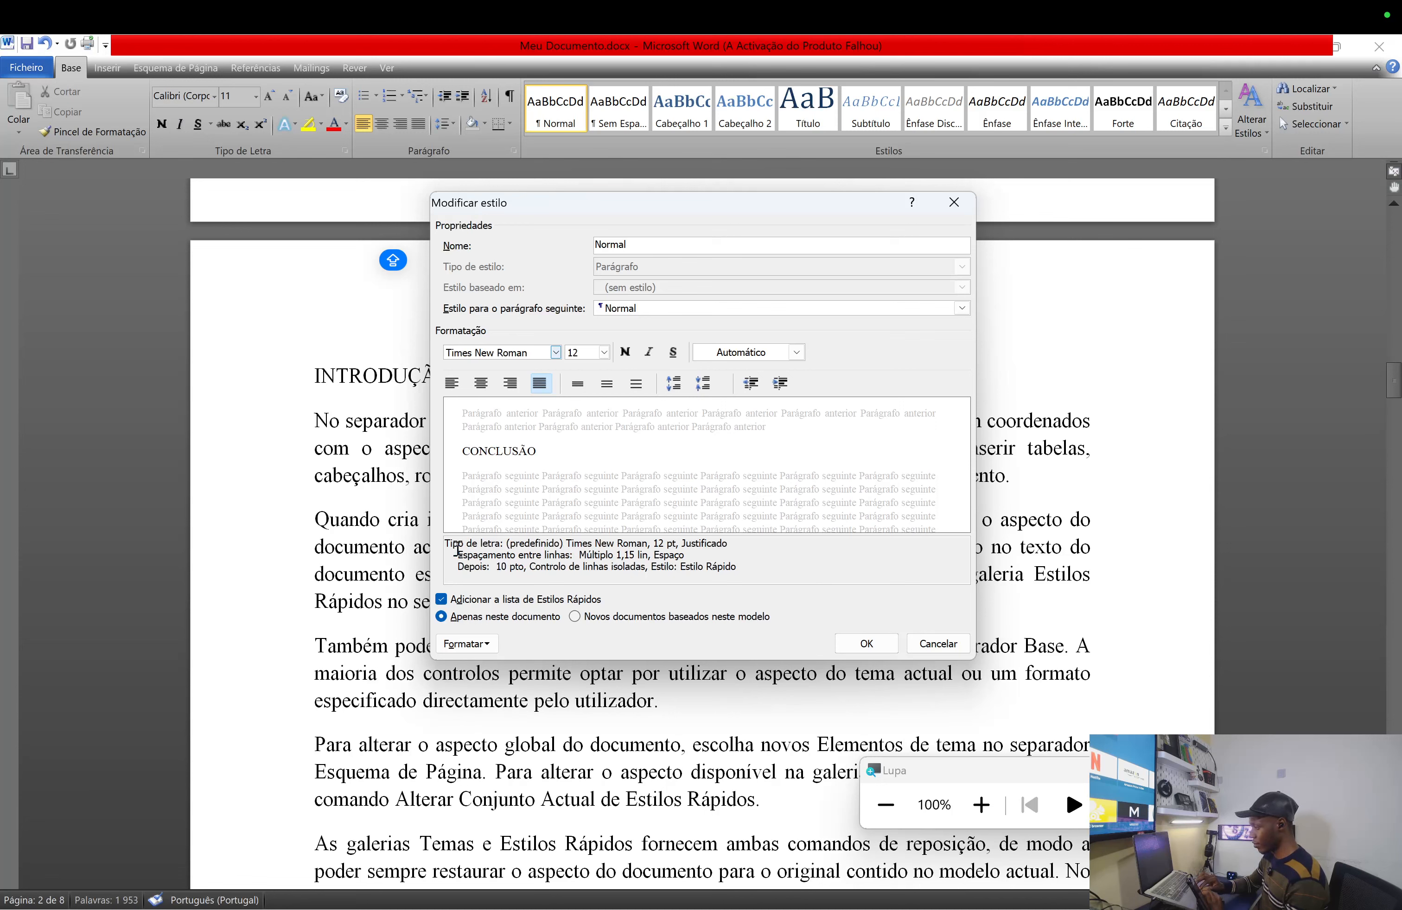
- Change the Normal style's line spacing from 1,15 to 1,5 and confirm with OK
left_click_drag(455, 544, 644, 559)
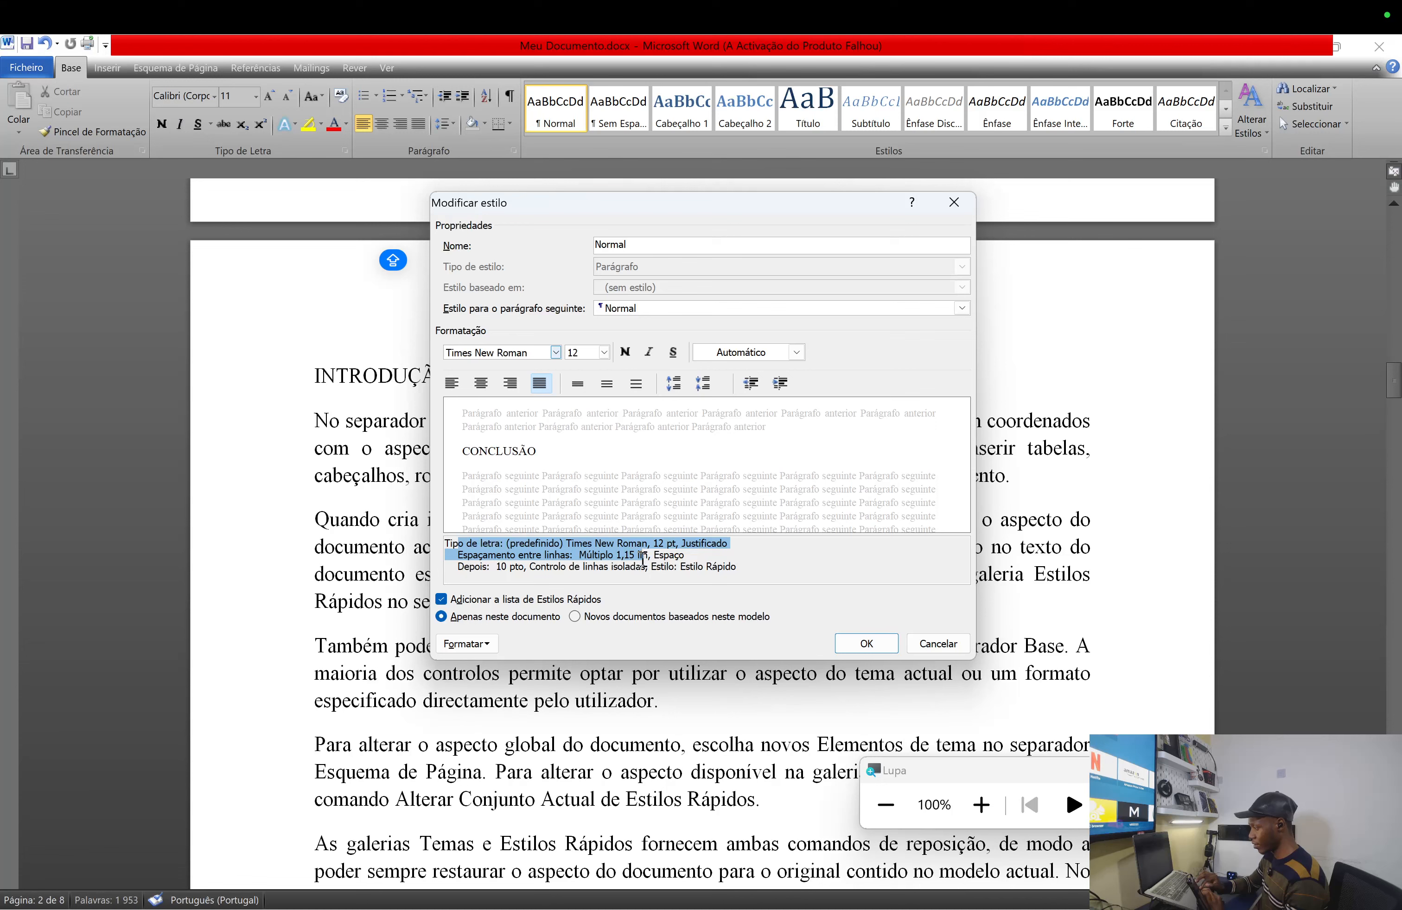
left_click(638, 559)
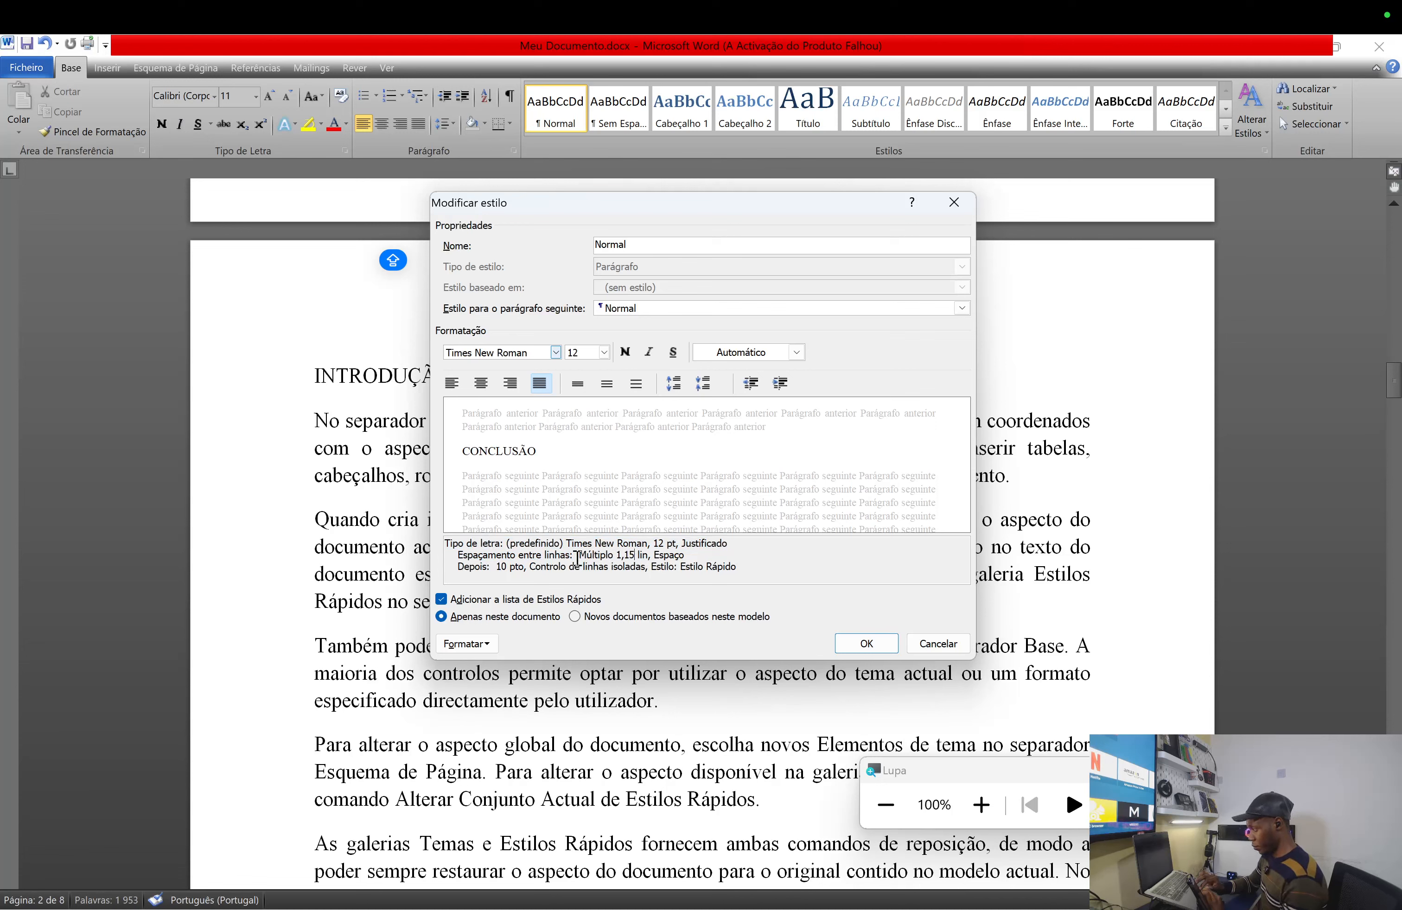
left_click_drag(578, 557, 645, 559)
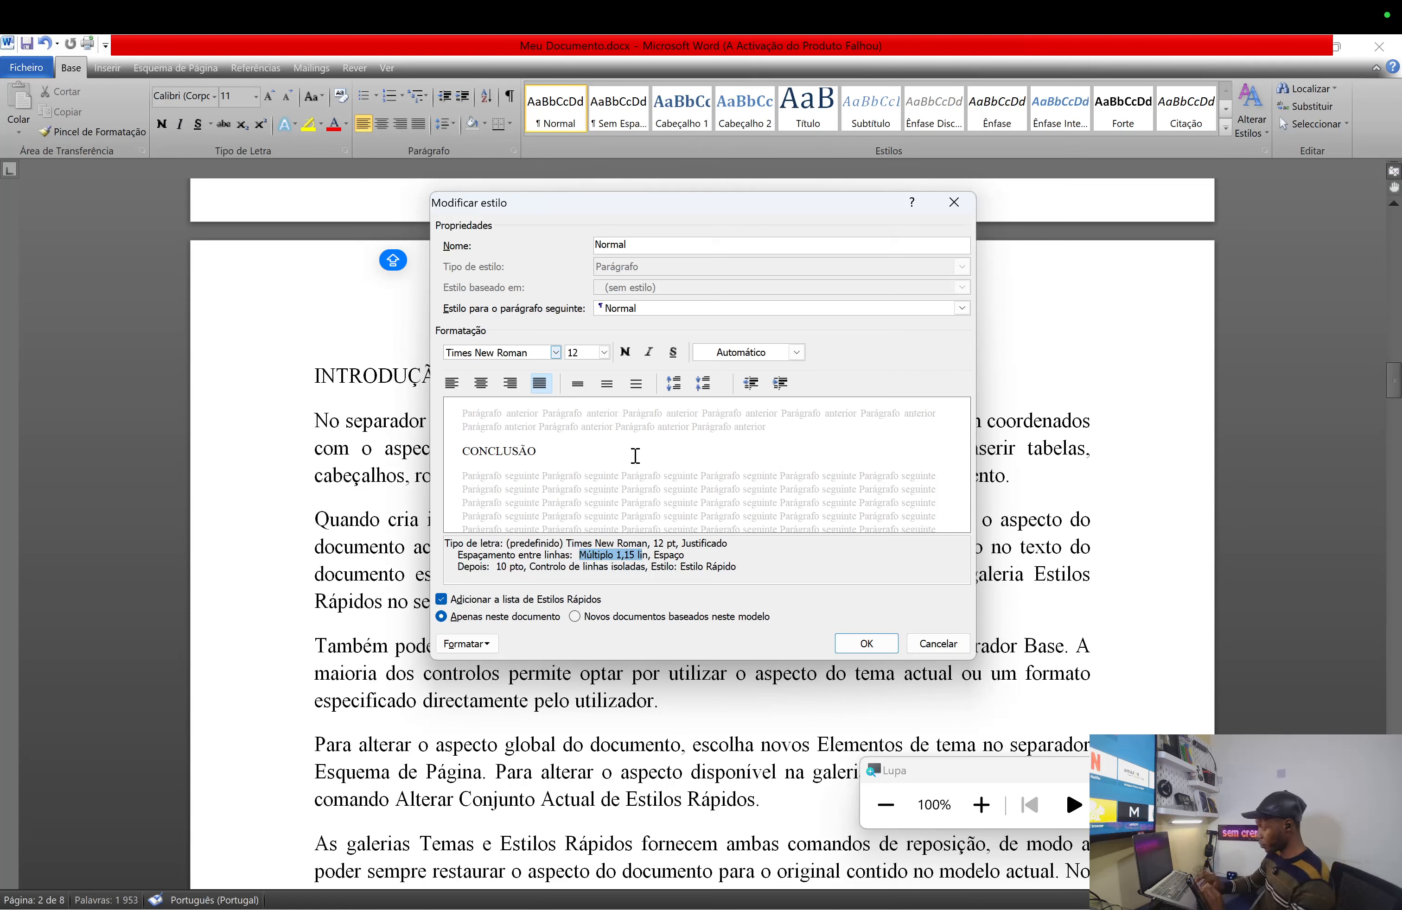
left_click(608, 385)
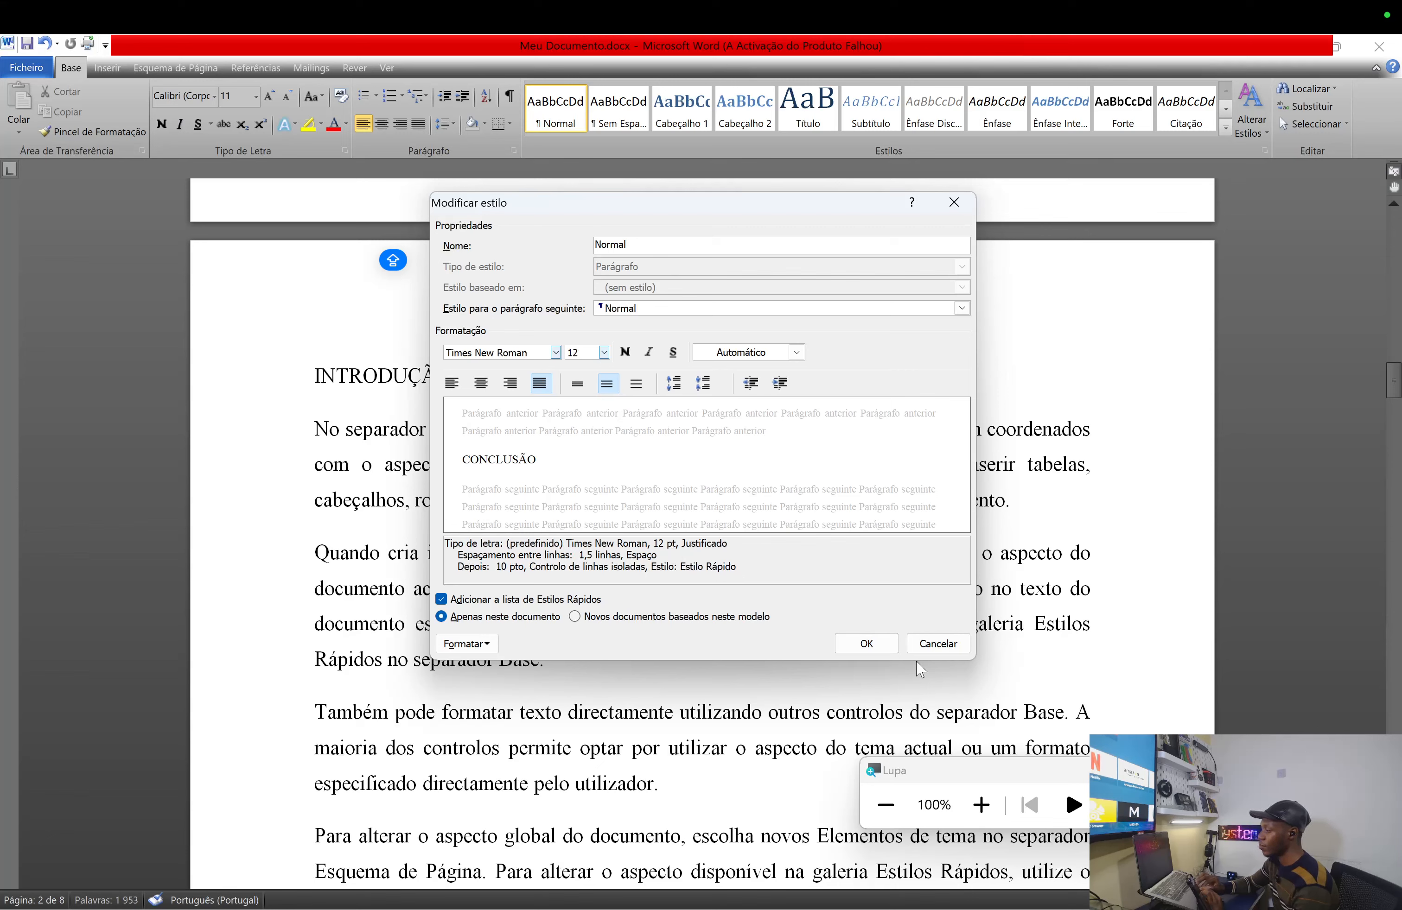
left_click(865, 647)
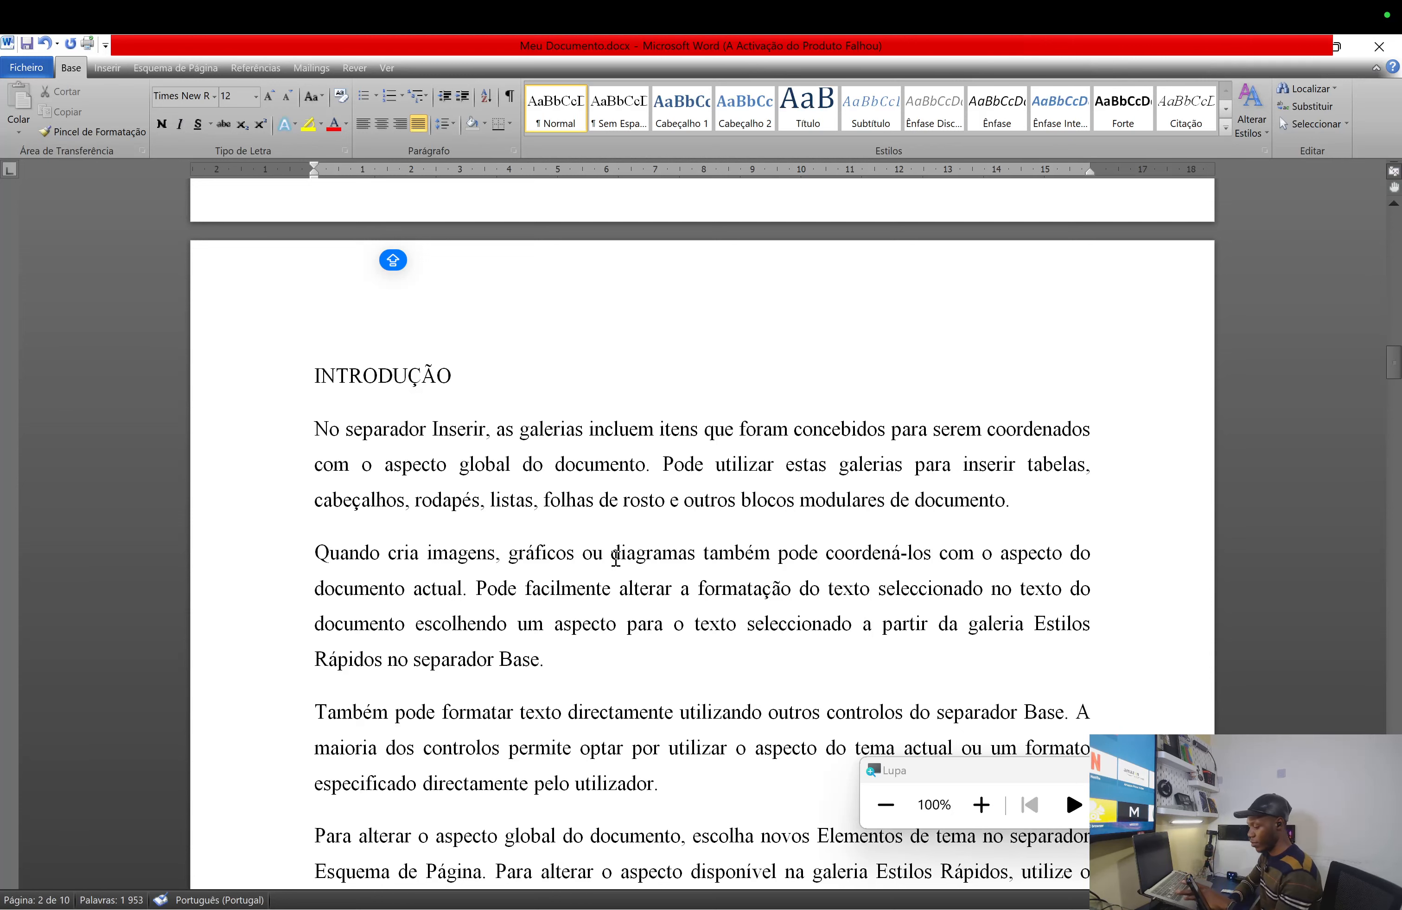
- Undo the Normal style change, returning body text to Calibri 11 on eight pages
key("ctrl+z")
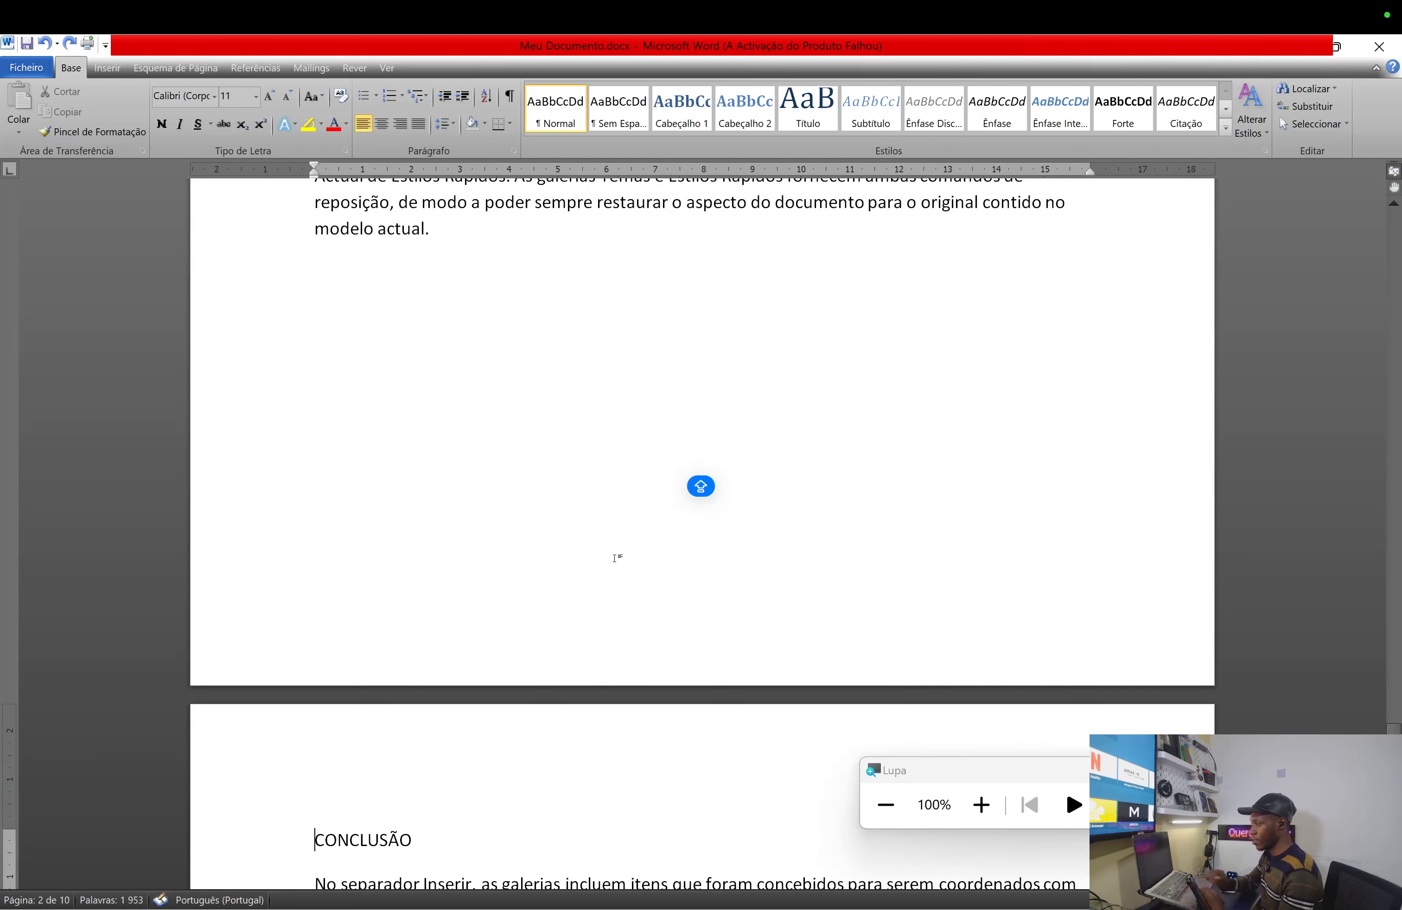
scroll(555, 260, "up", 5)
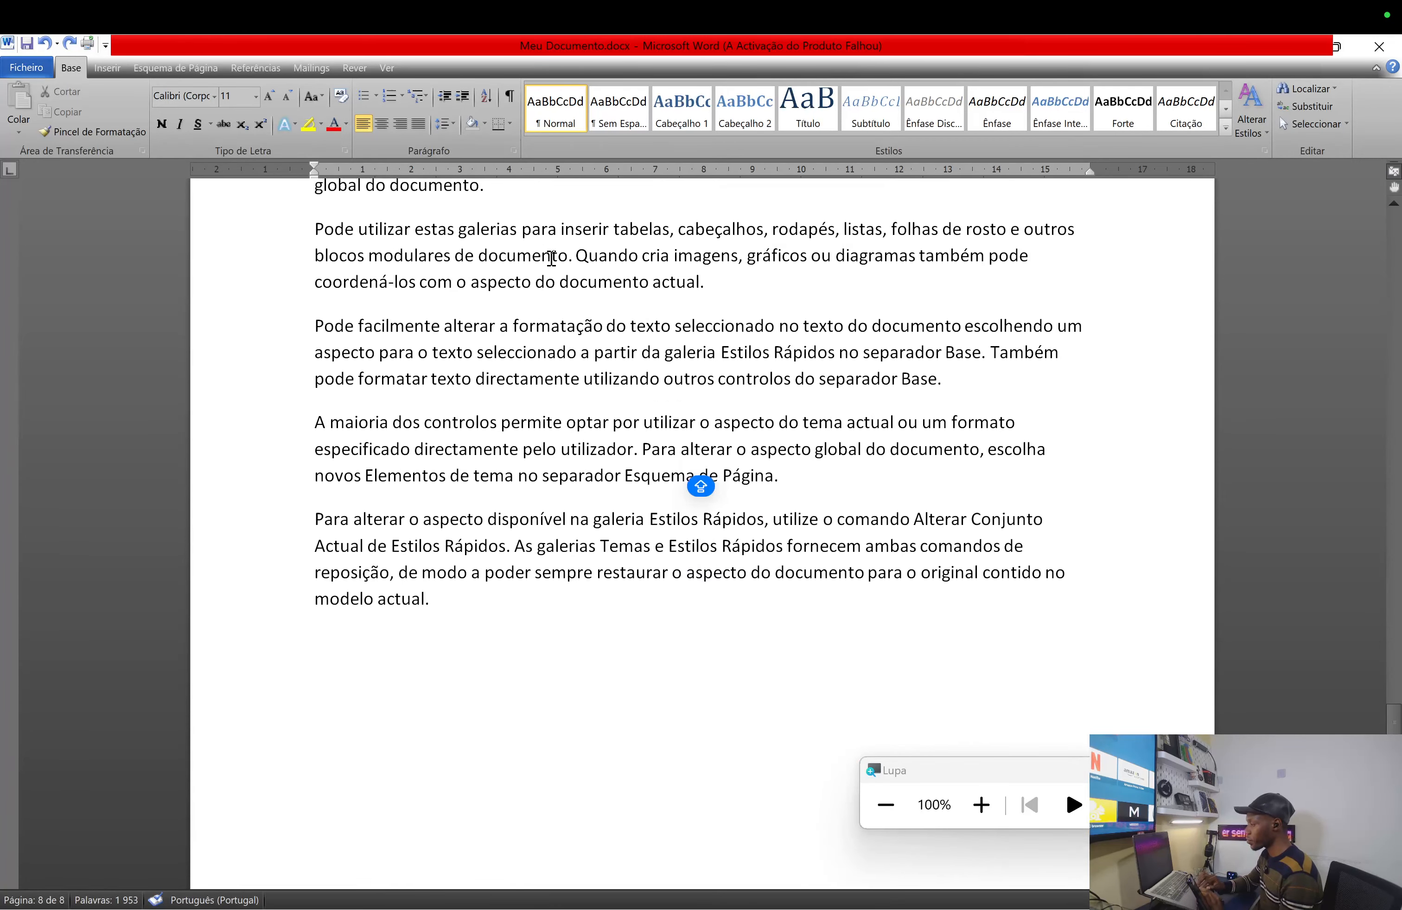
- Modify the Normal style to Times New Roman 12 pt, justified, with 1,5 line spacing
right_click(550, 113)
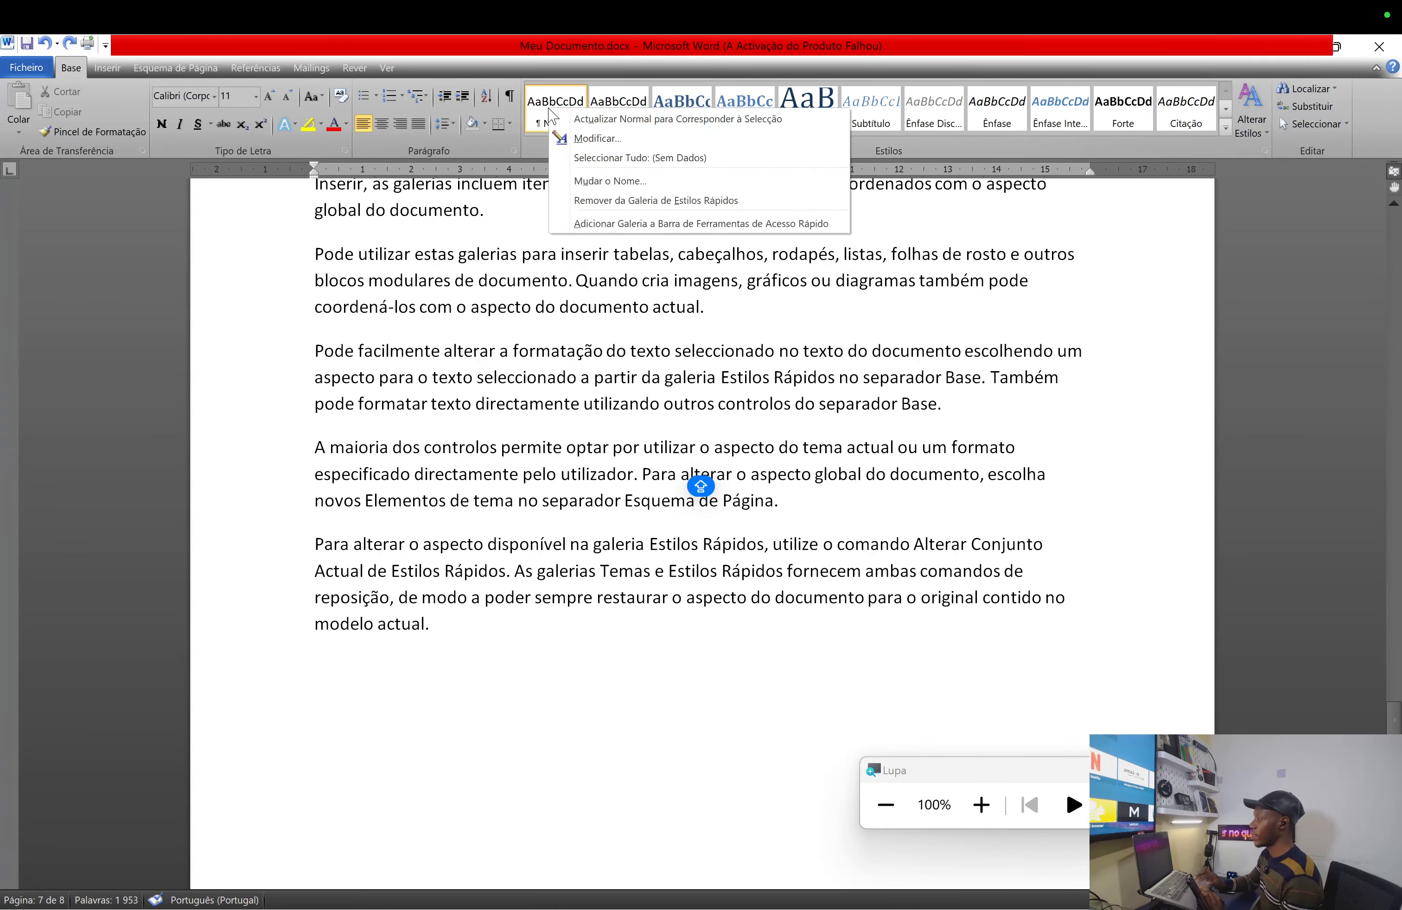
left_click(598, 141)
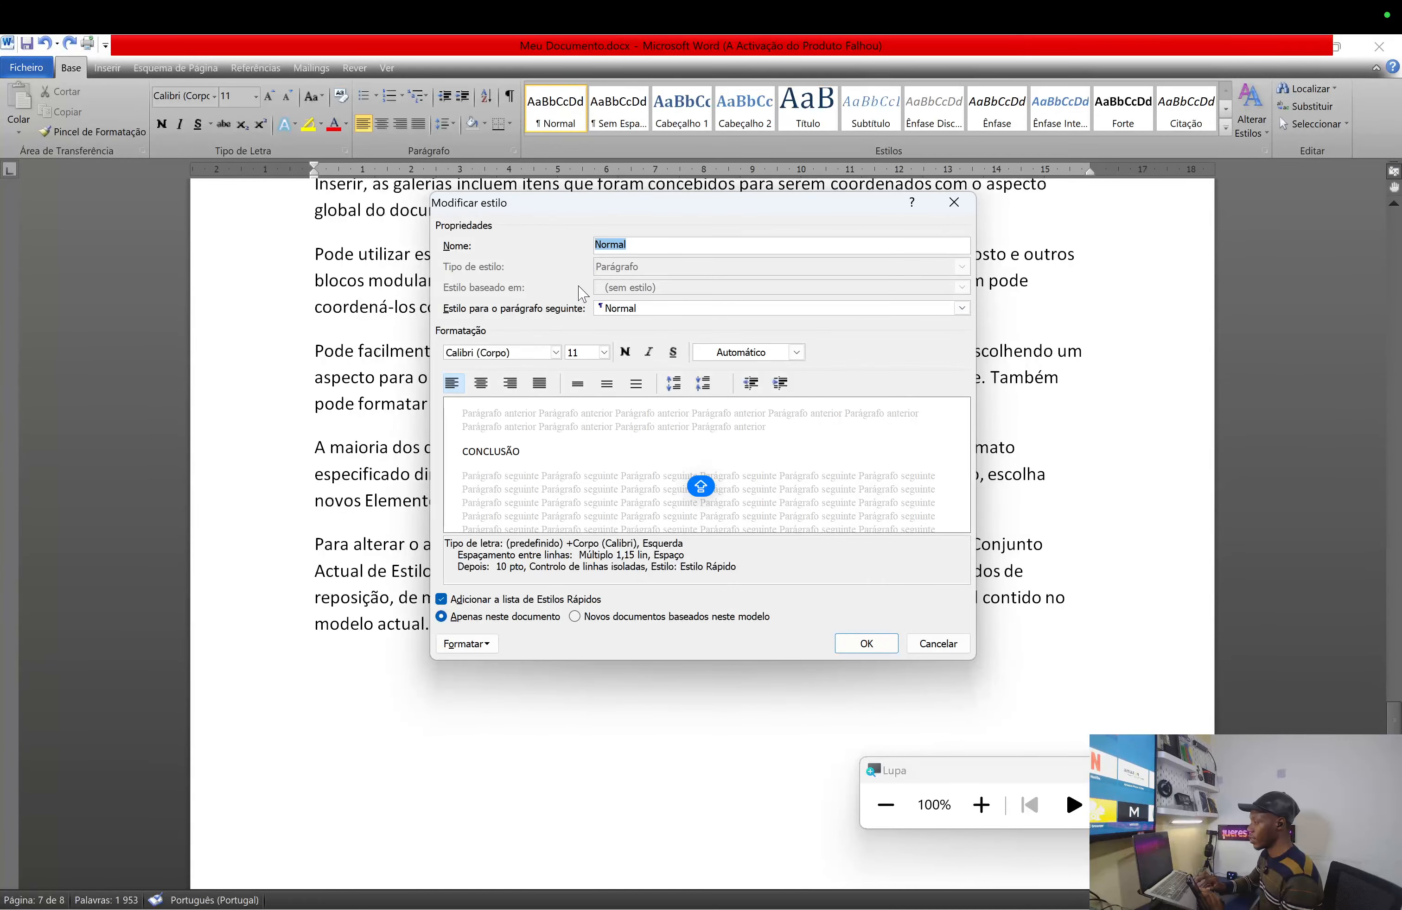
left_click(555, 352)
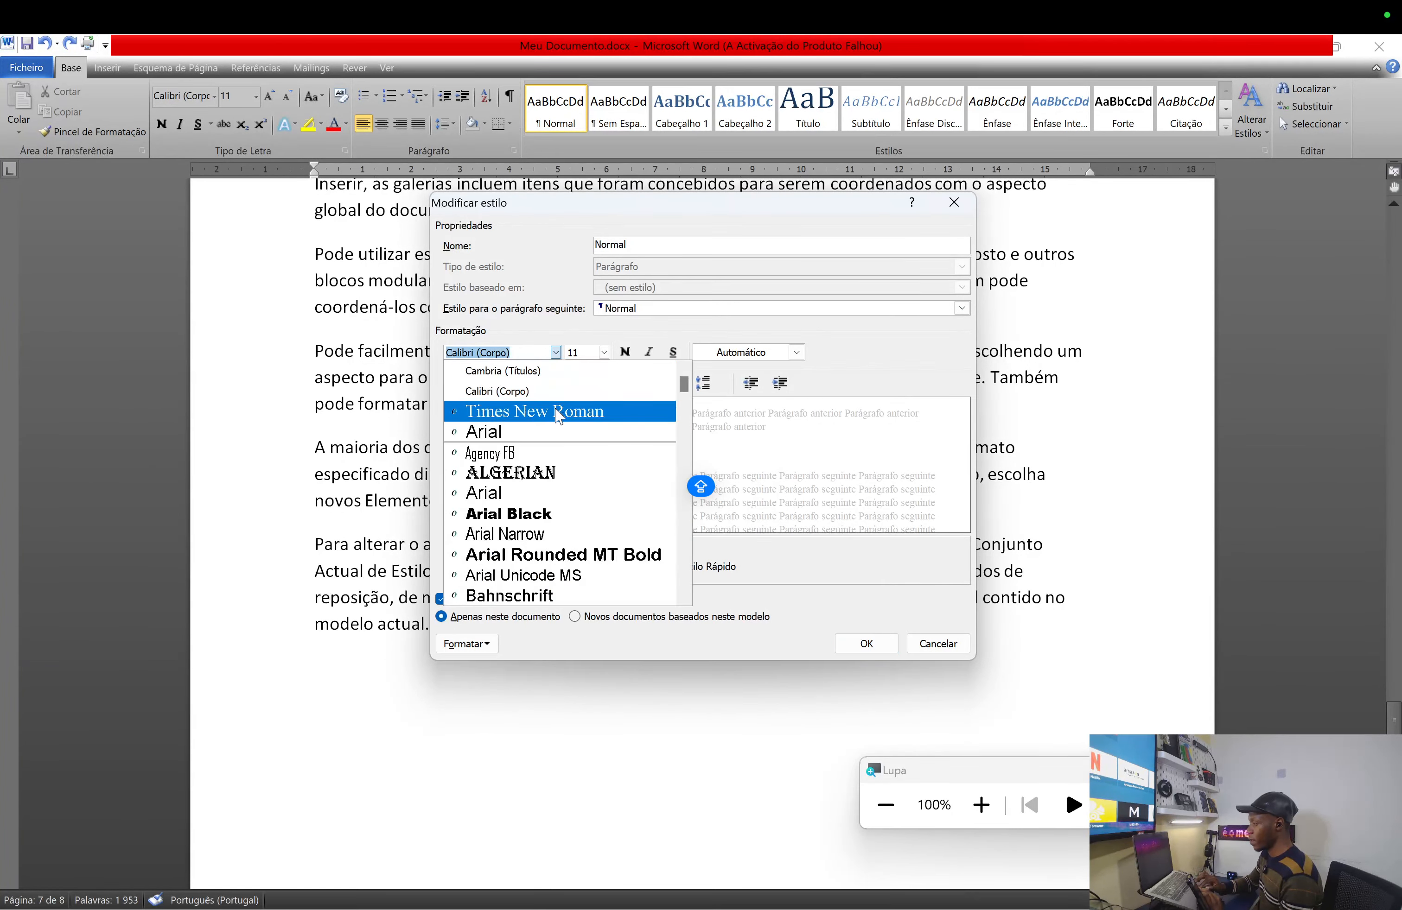
left_click(558, 416)
left_click(604, 353)
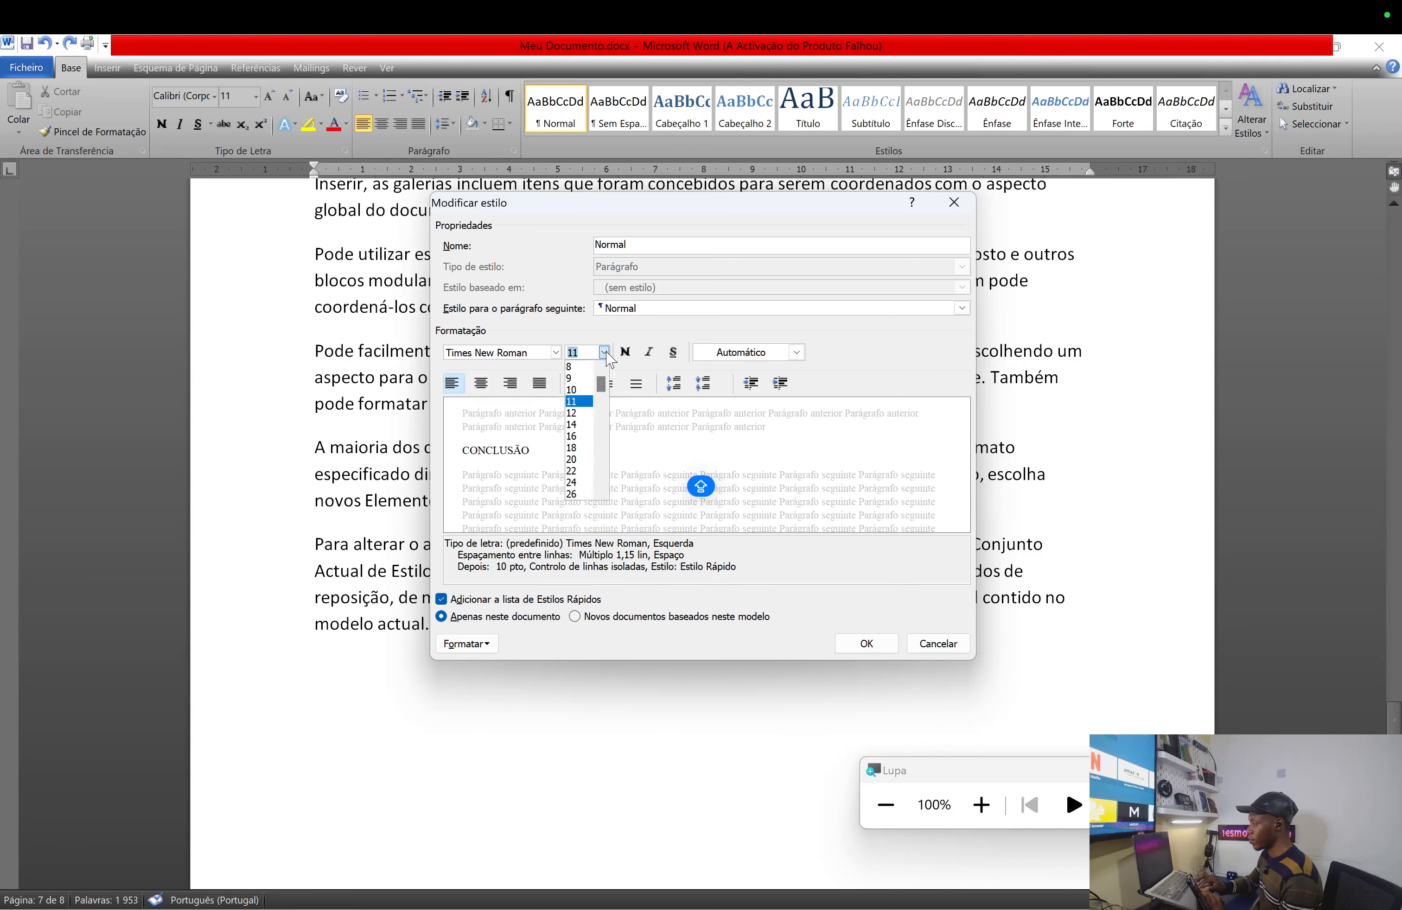
left_click(579, 413)
left_click(539, 383)
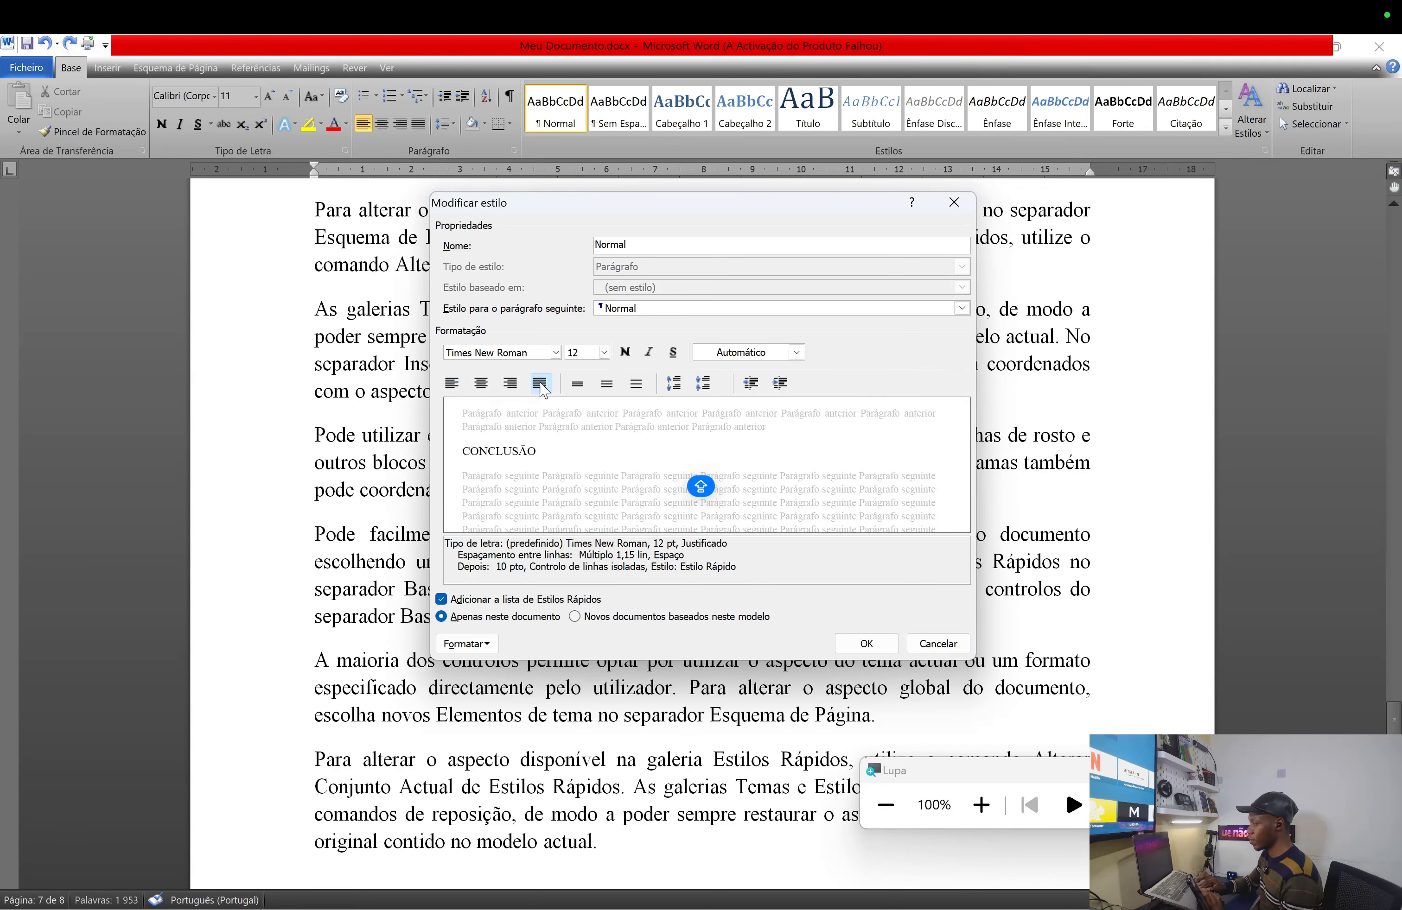
left_click(607, 384)
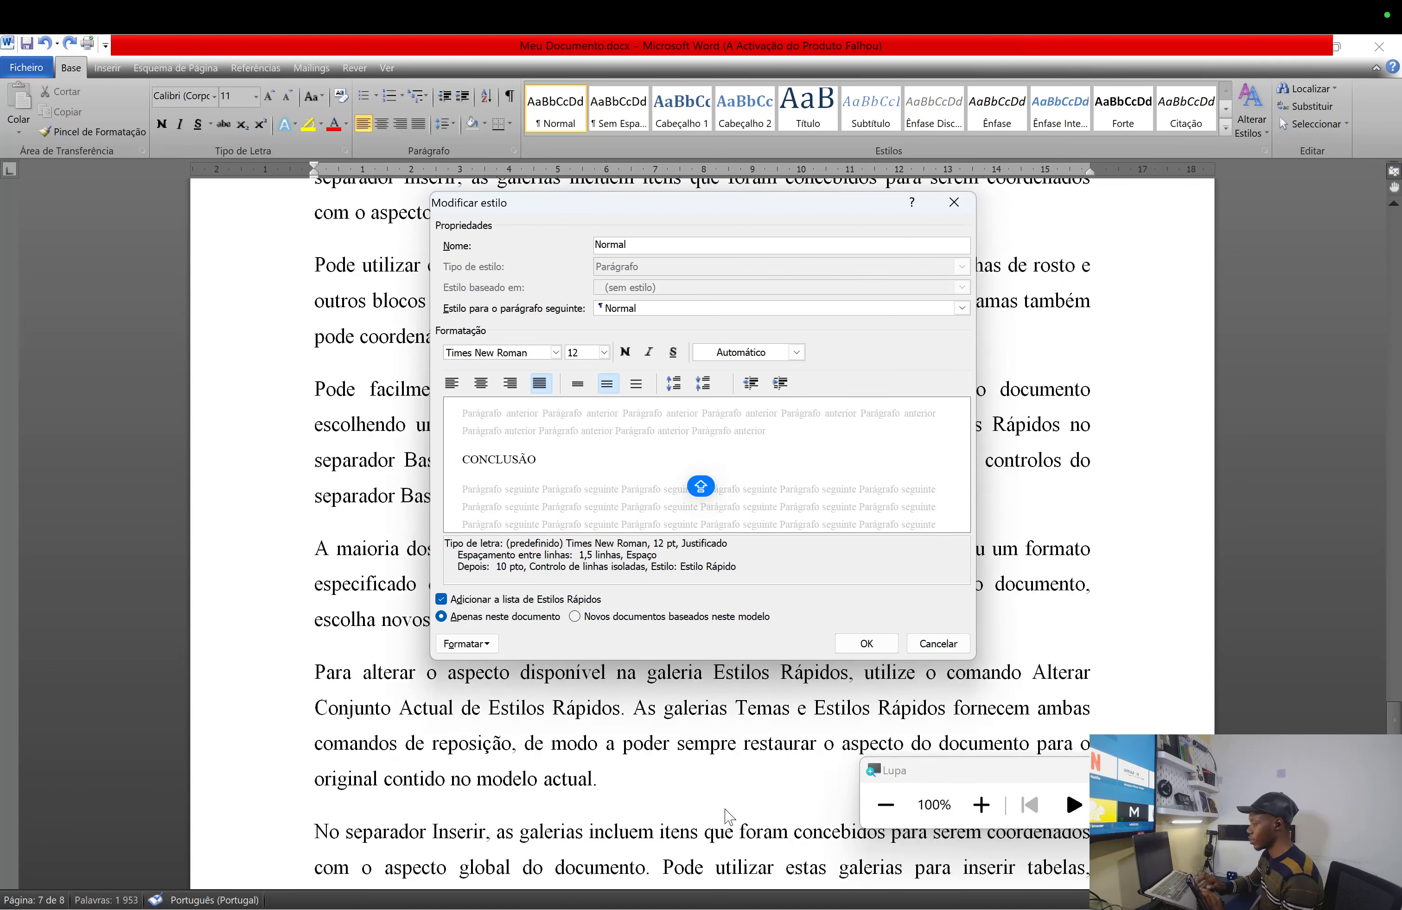
left_click(890, 646)
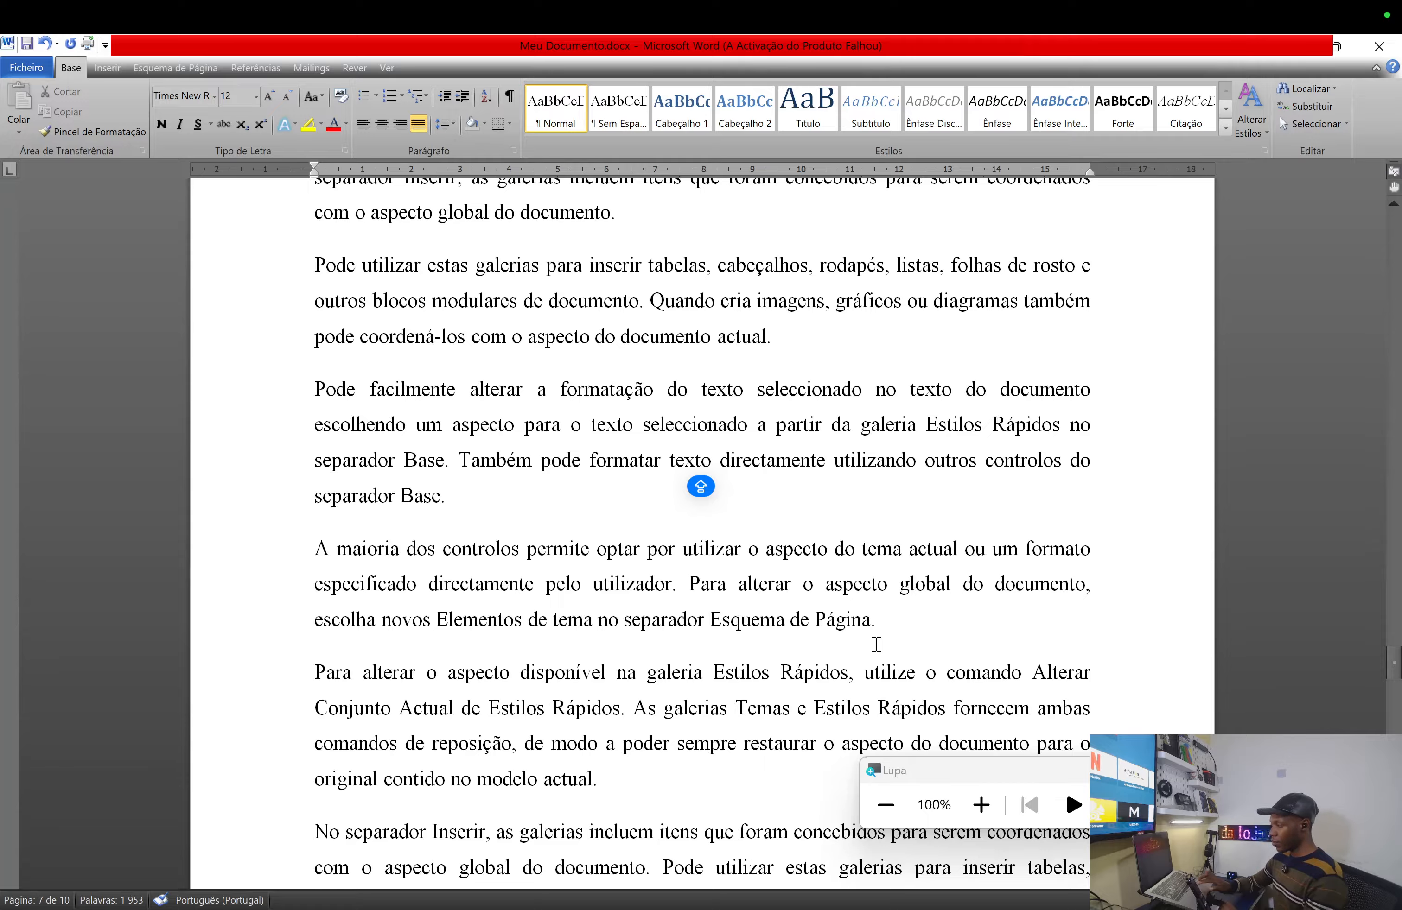
scroll(877, 644, "up", 20)
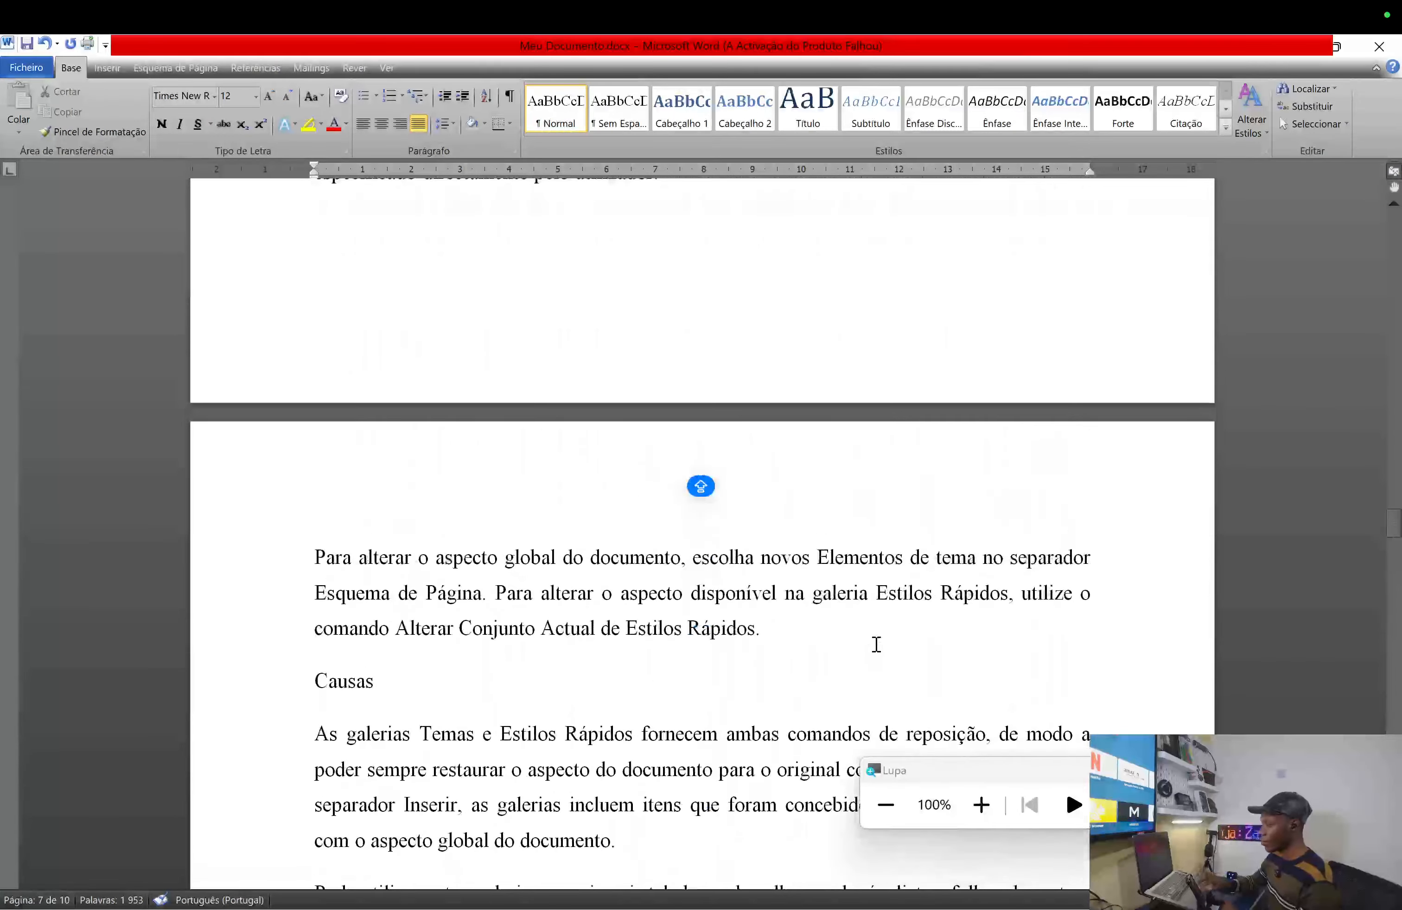
scroll(877, 644, "up", 5)
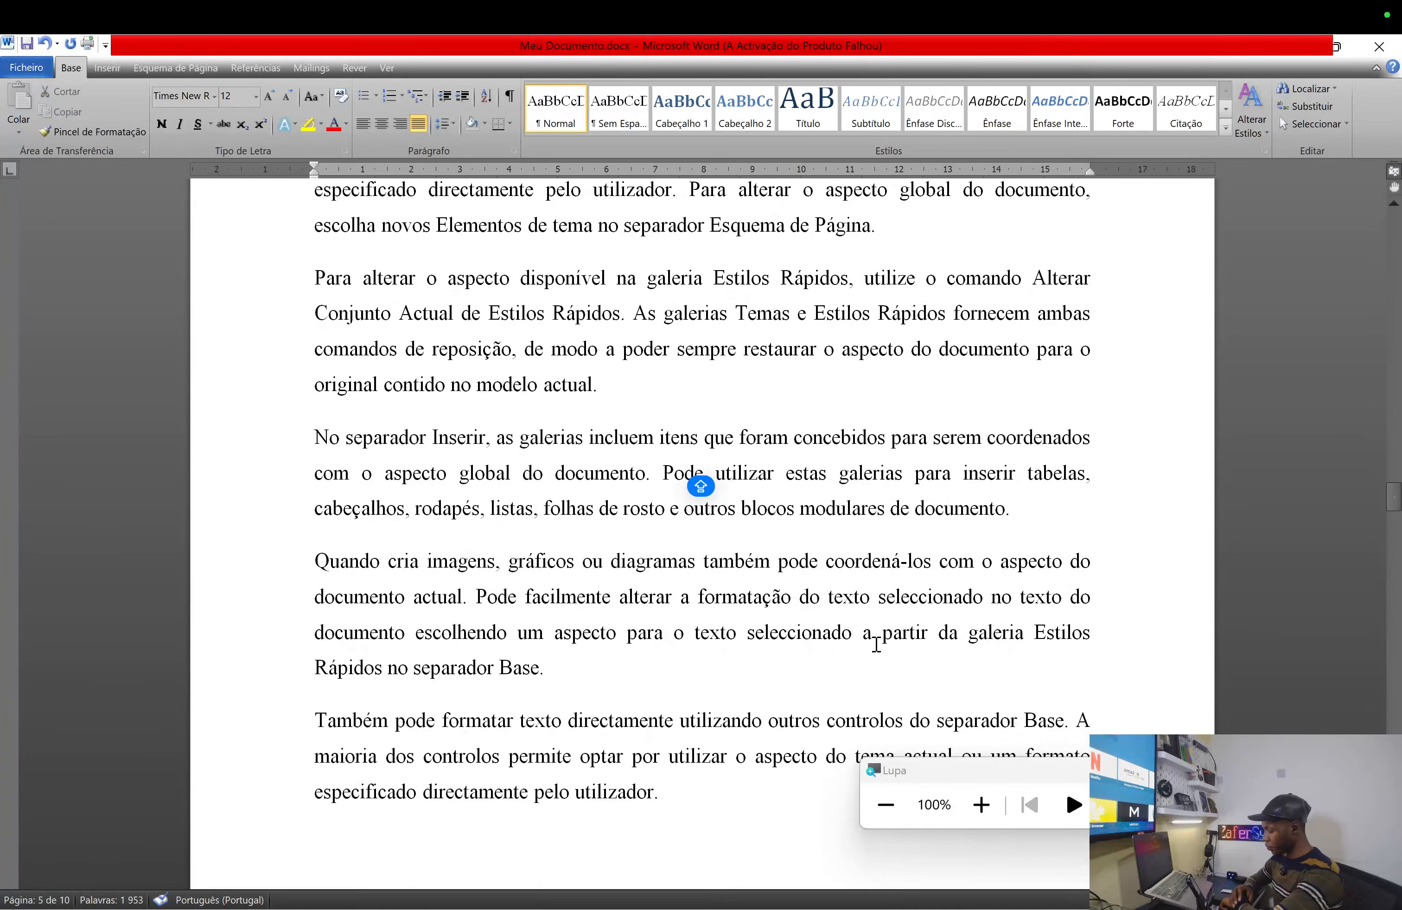
scroll(876, 644, "up", 15)
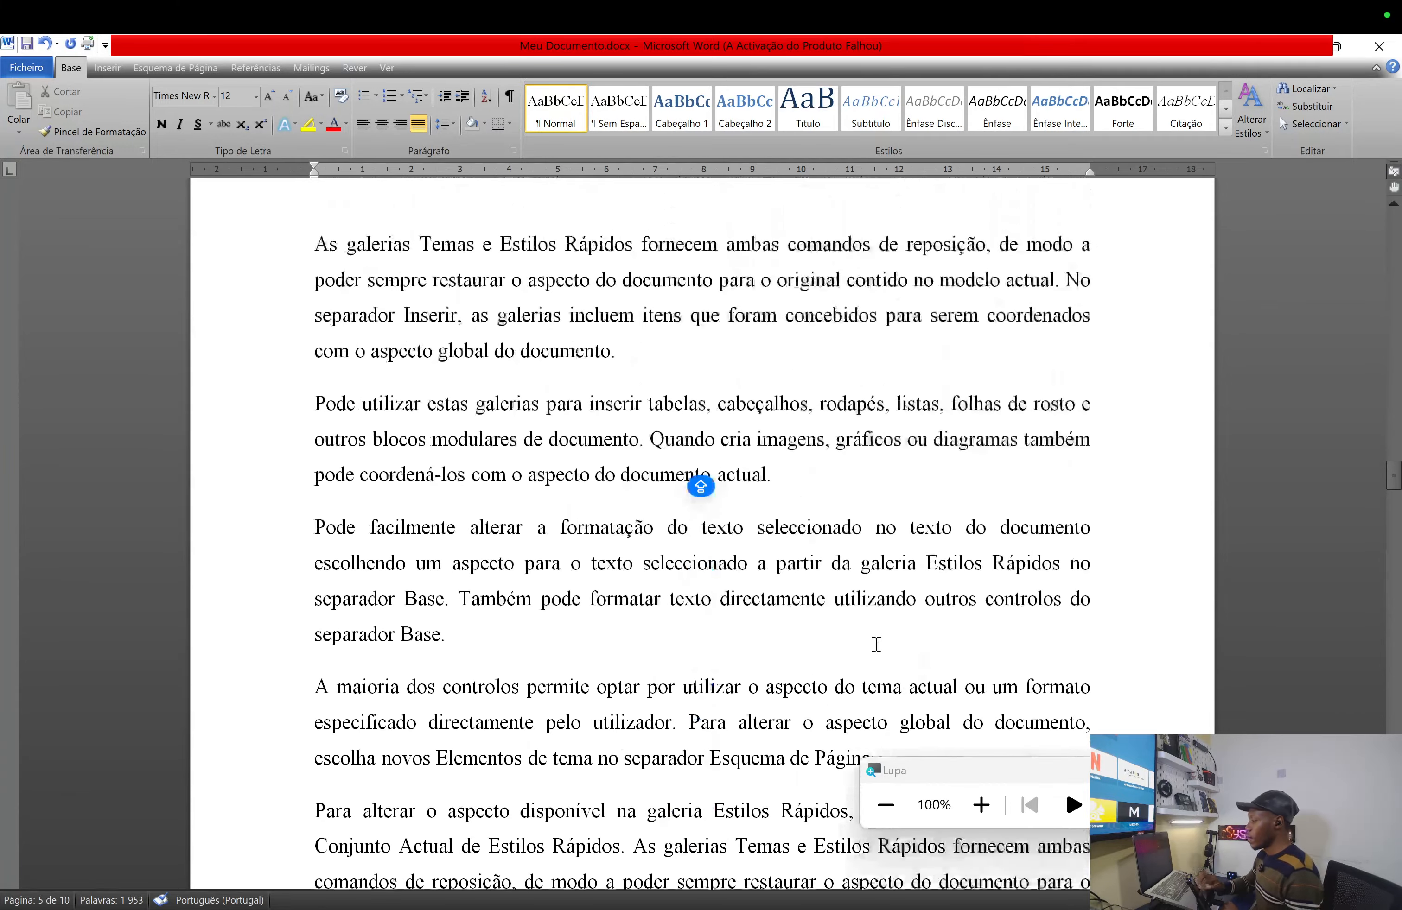
scroll(877, 645, "up", 10)
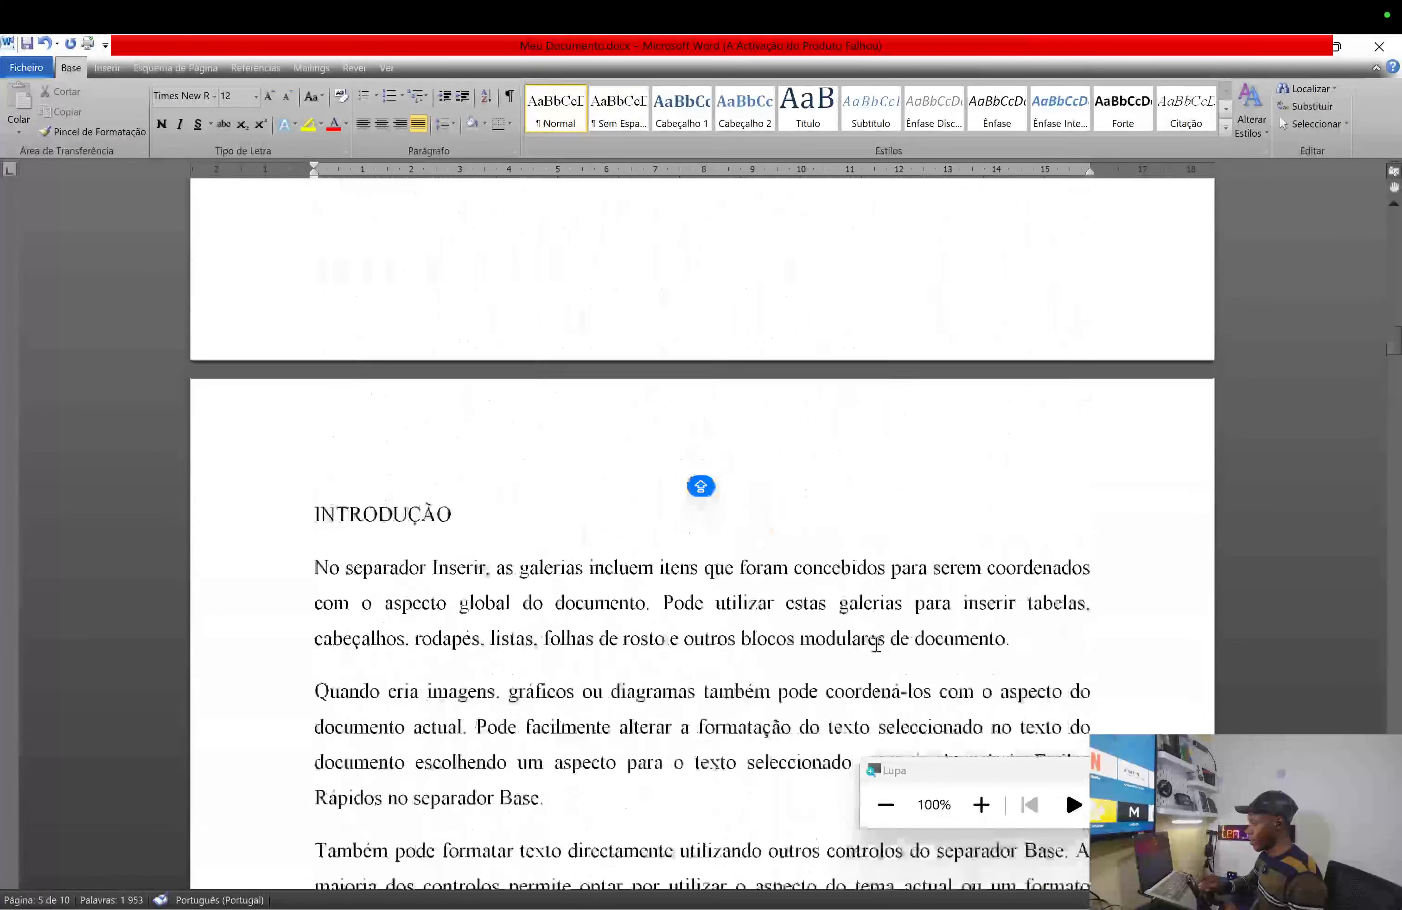
scroll(877, 644, "down", 6)
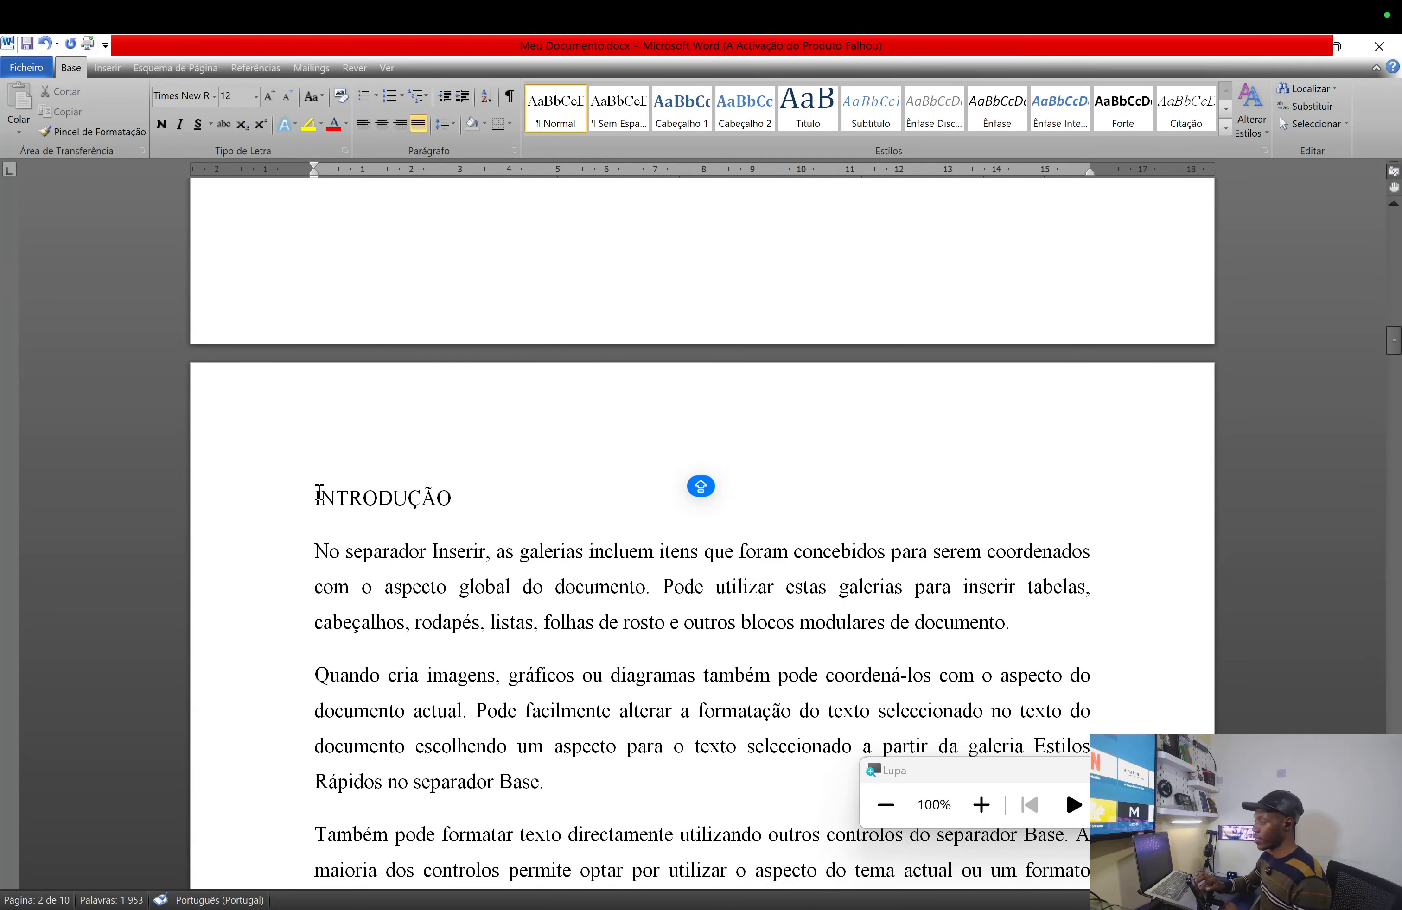
left_click(336, 498)
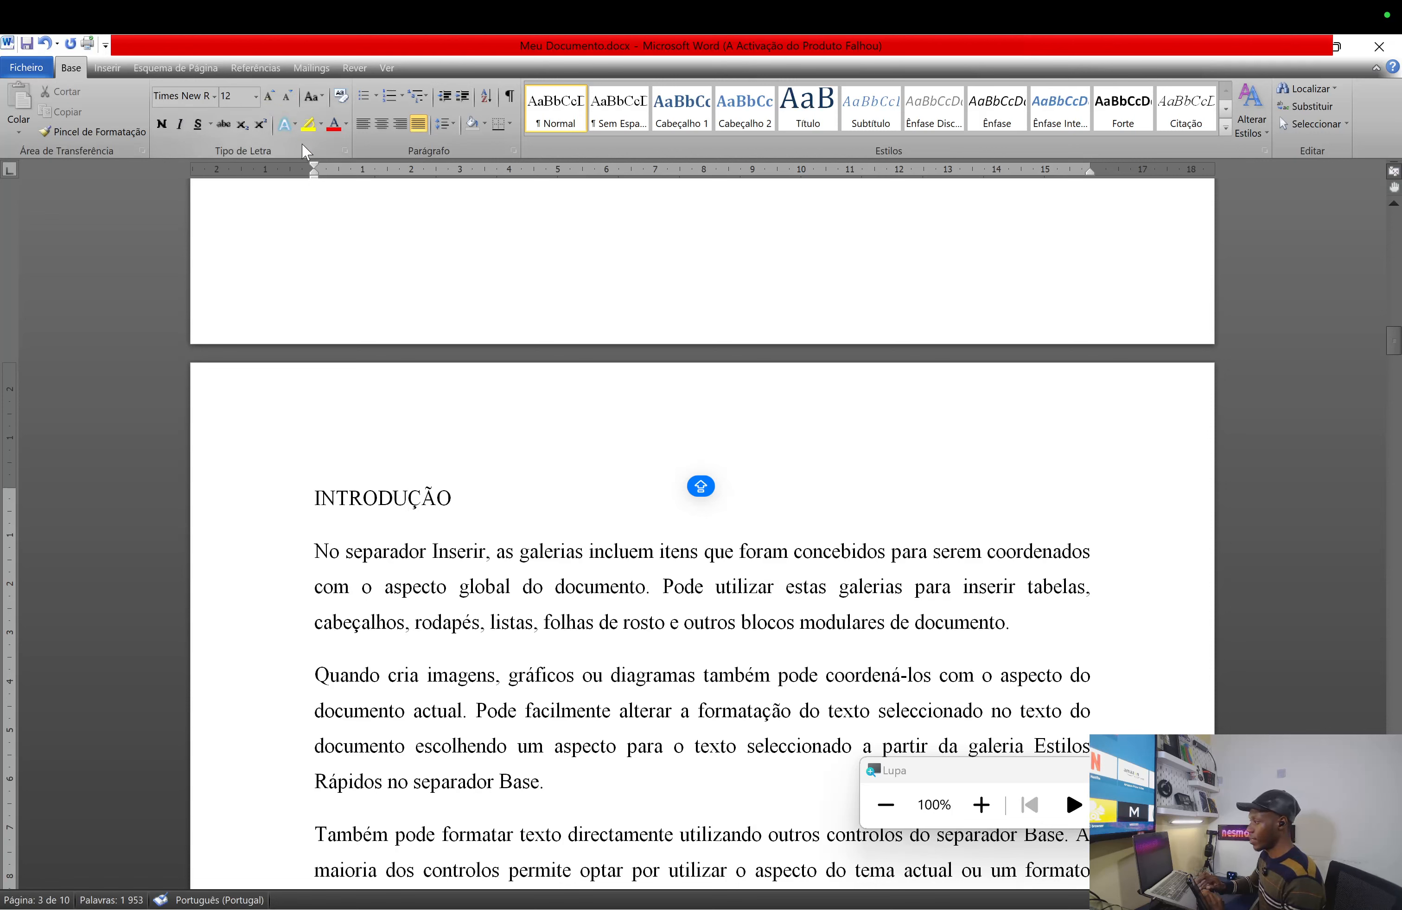
left_click(256, 97)
left_click(228, 195)
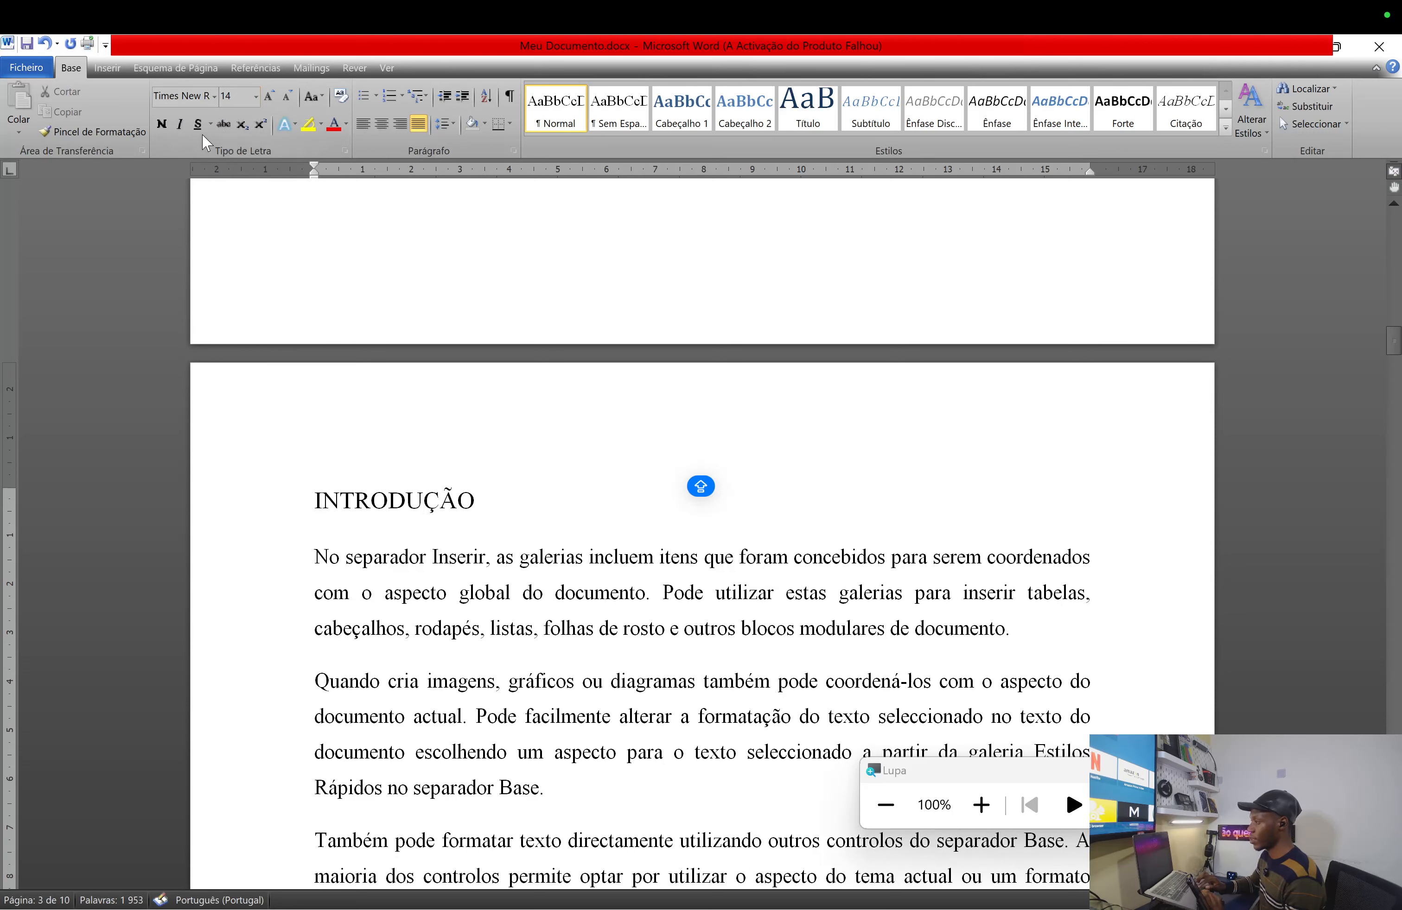
- Bold the INTRODUÇÃO heading and move up to the top of blank page 2
left_click(164, 125)
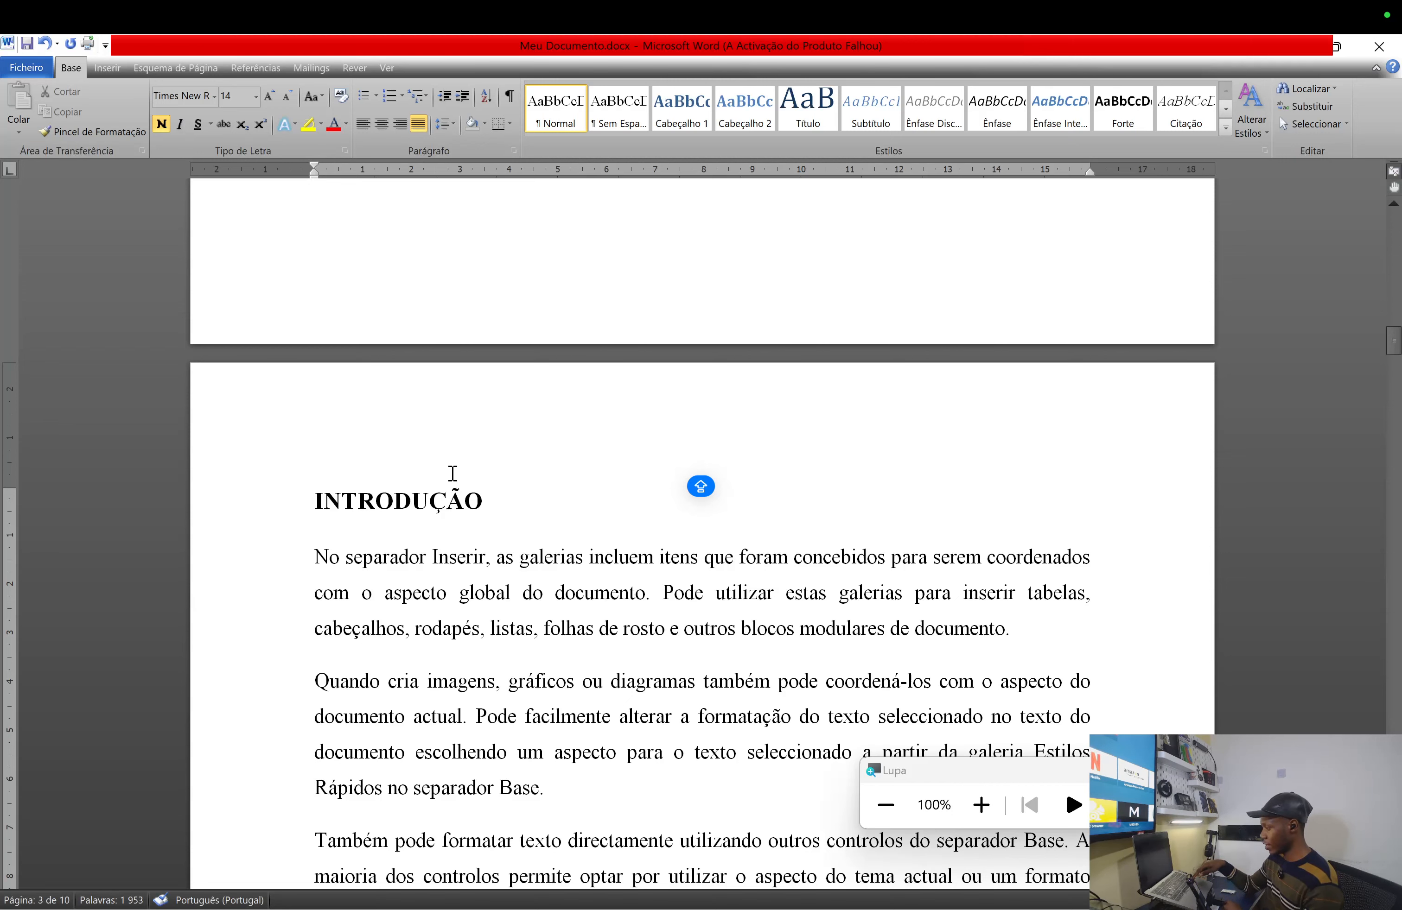
key("Up")
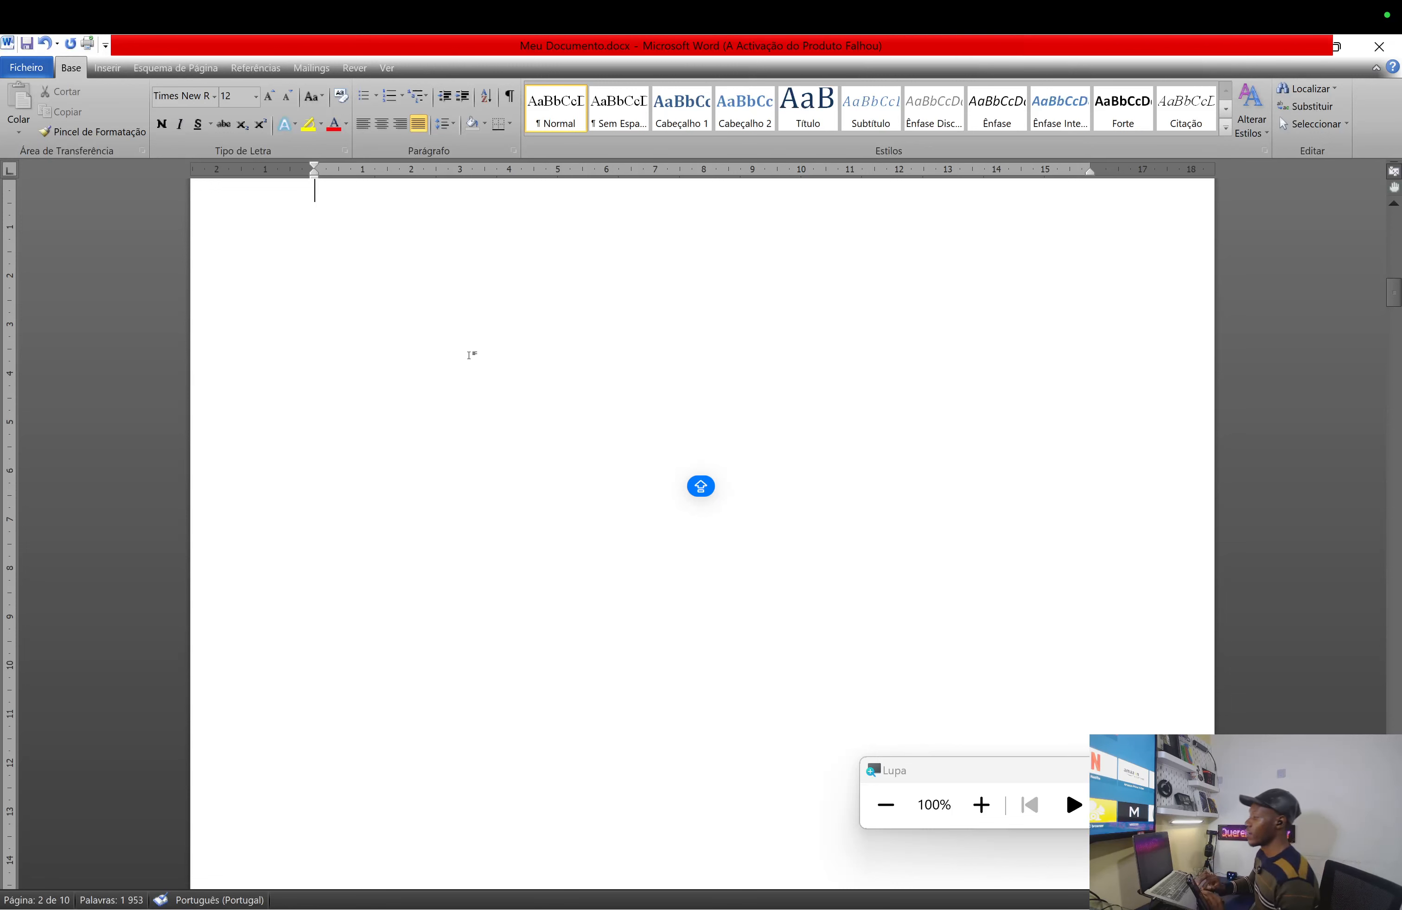
- Insert Tabela Automática 2 from Referências on page 2 and dismiss the no-entries notice
left_click(256, 67)
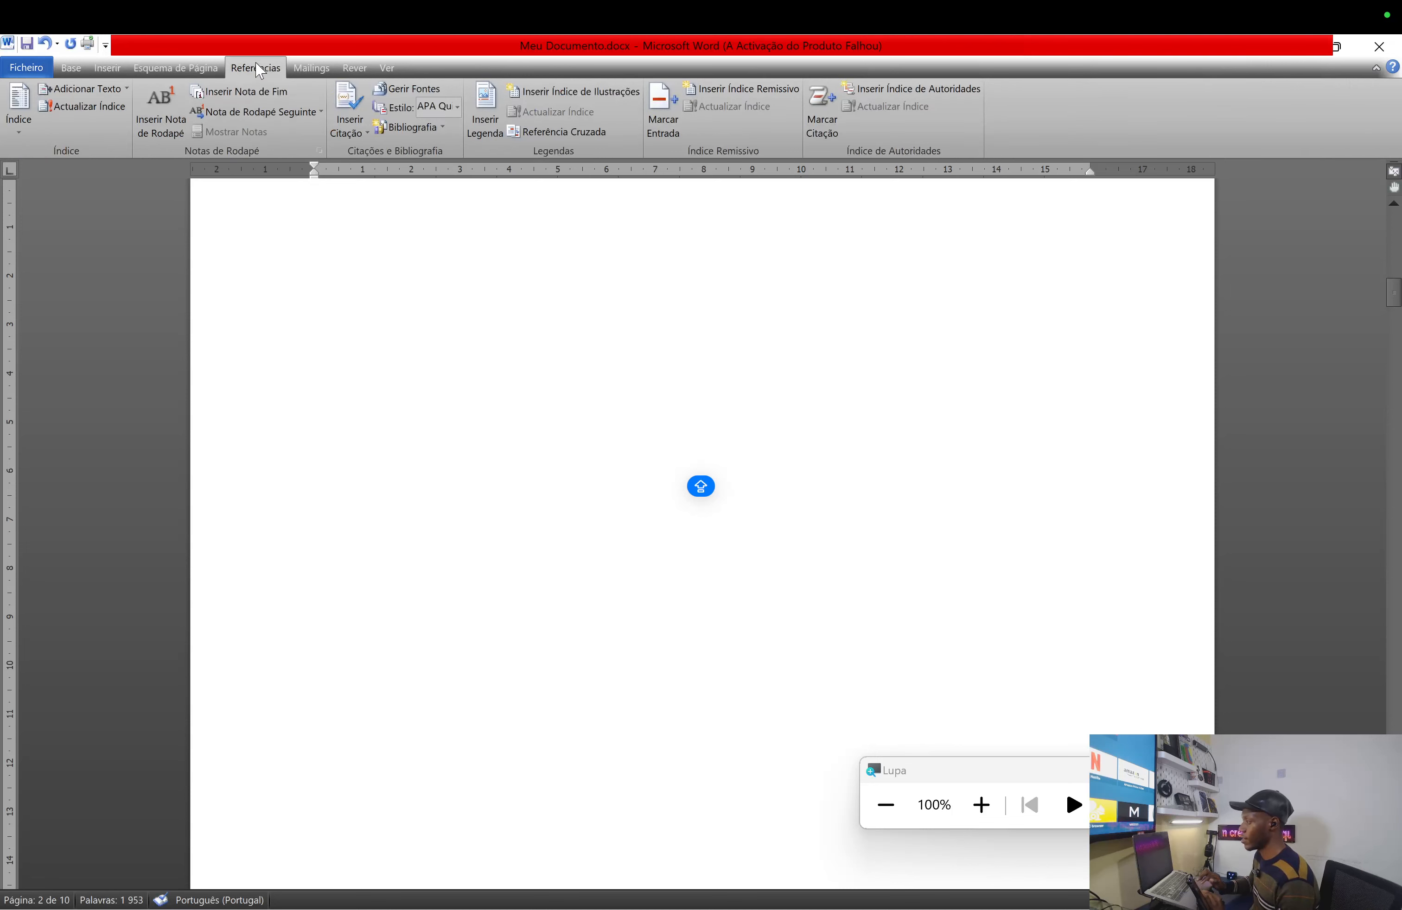
left_click(21, 111)
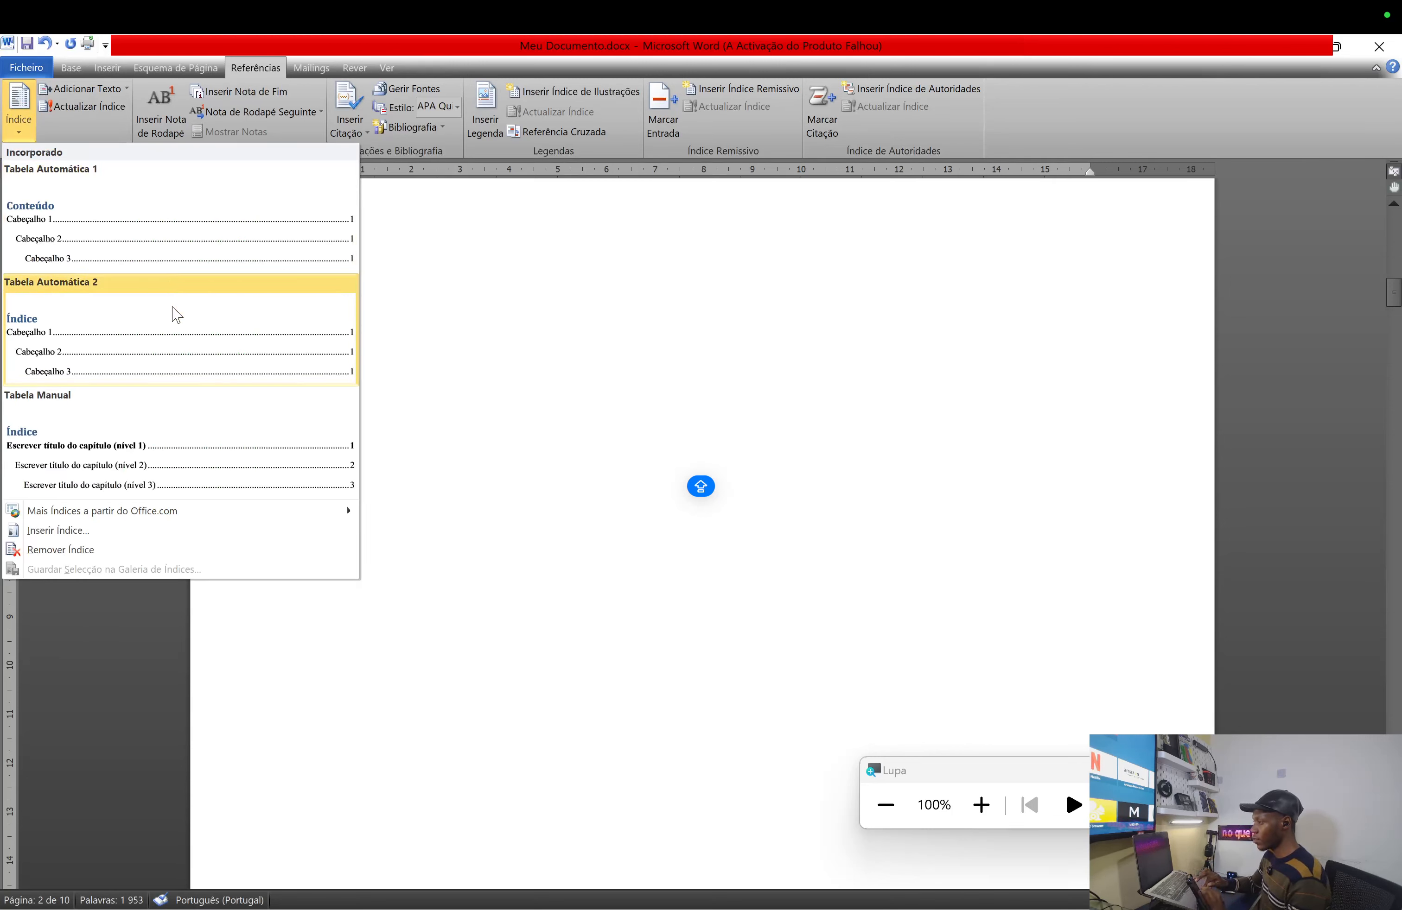
left_click(118, 346)
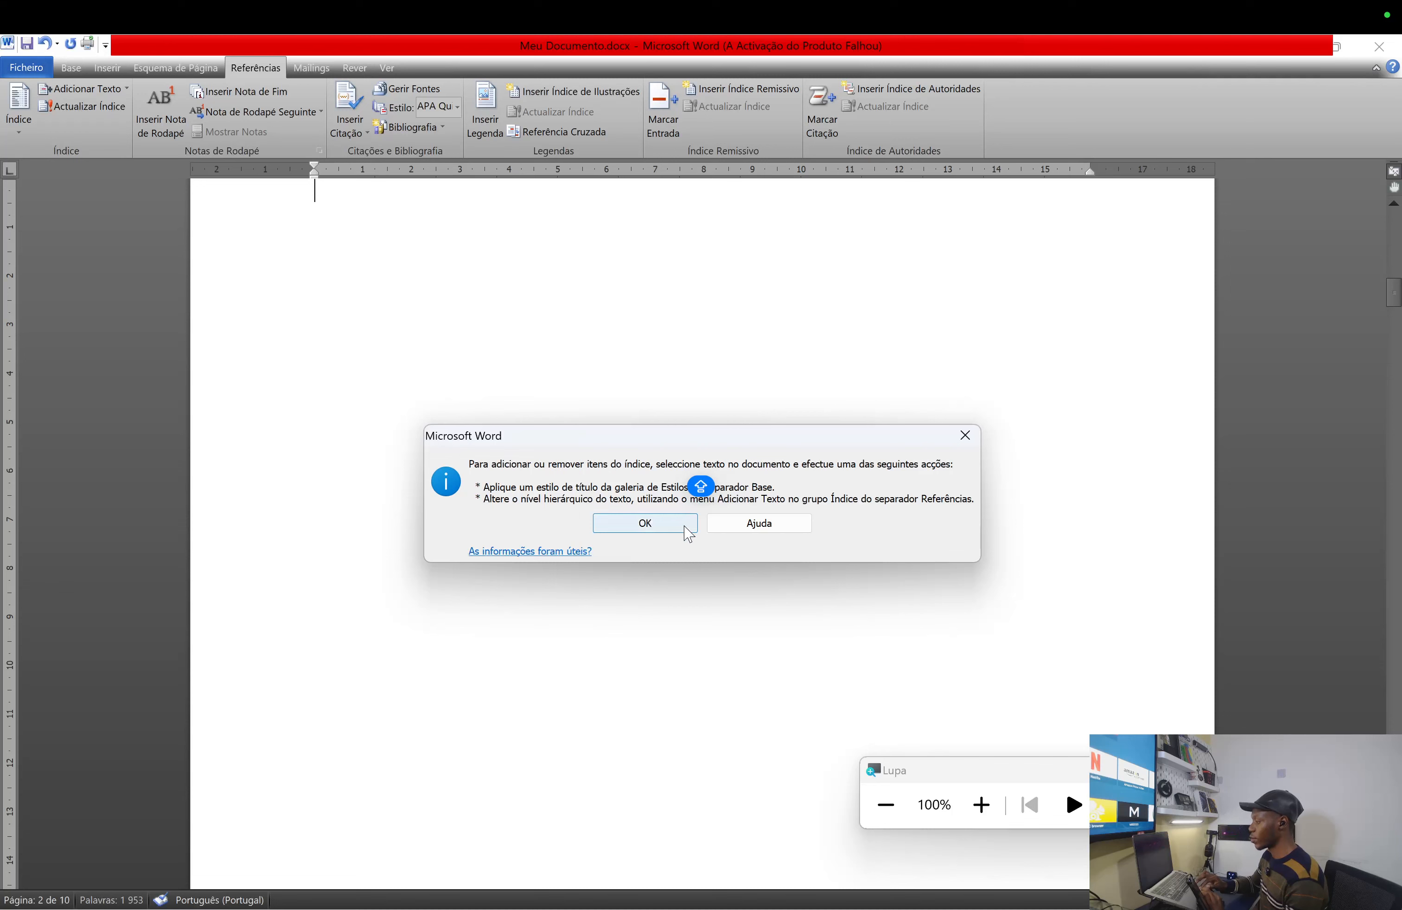
left_click(646, 525)
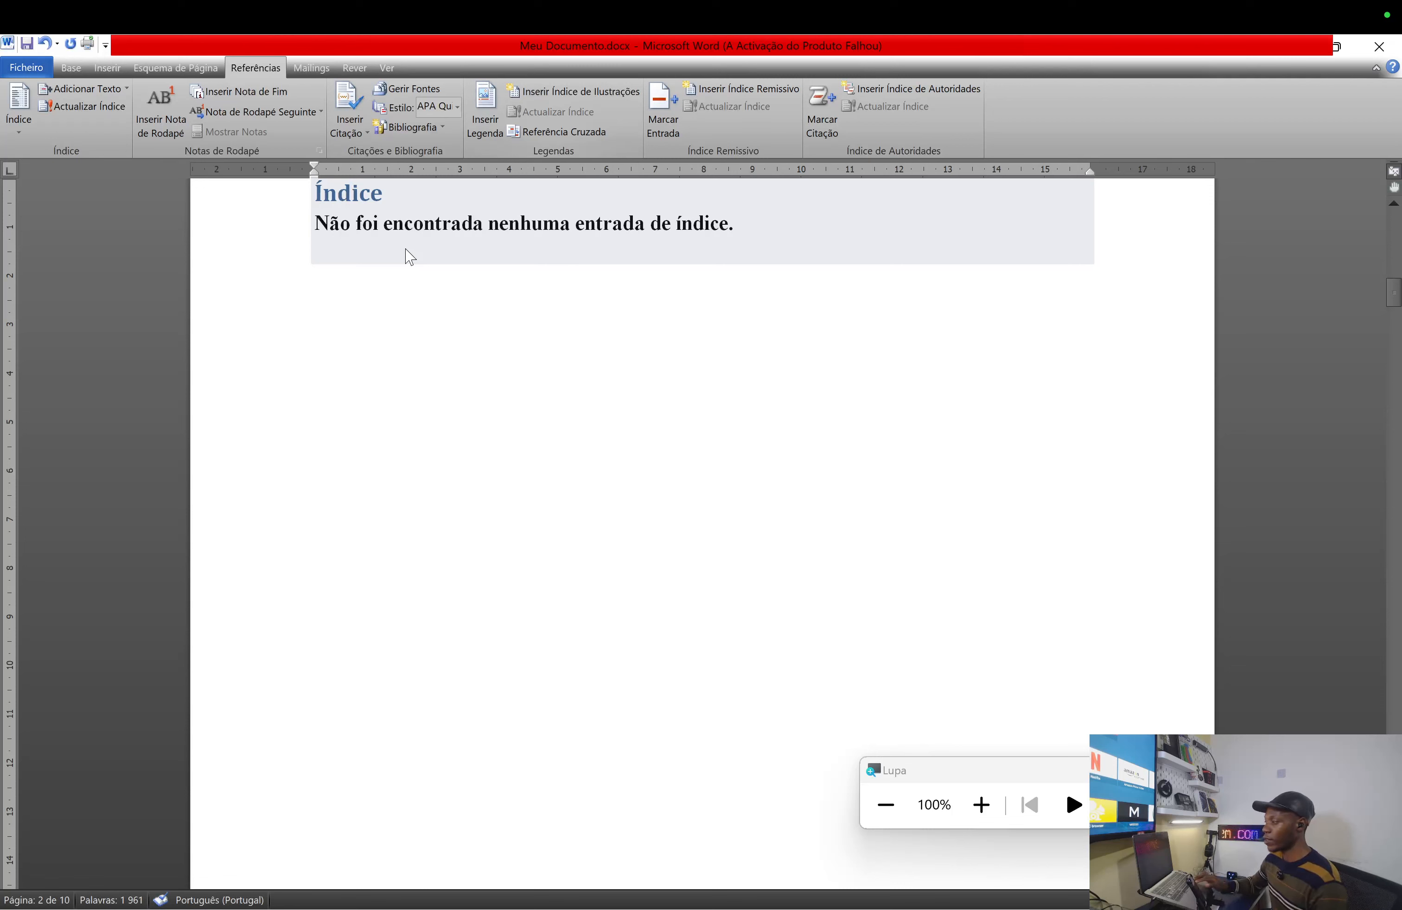
- Undo the empty Índice and return to the INTRODUÇÃO heading on page 3 in the Base tab
key("ctrl+z")
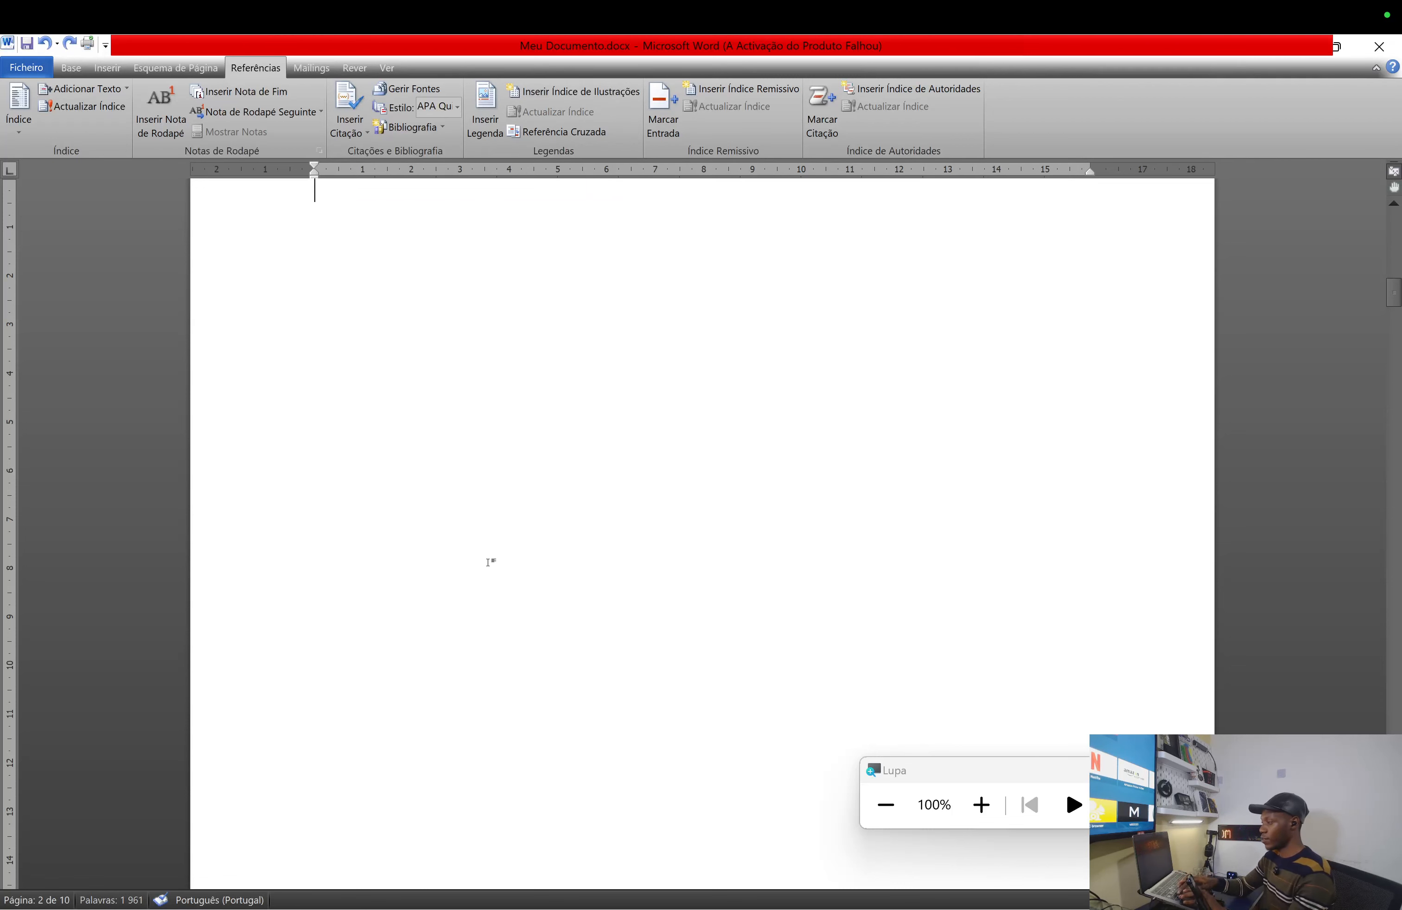
scroll(490, 563, "down", 15)
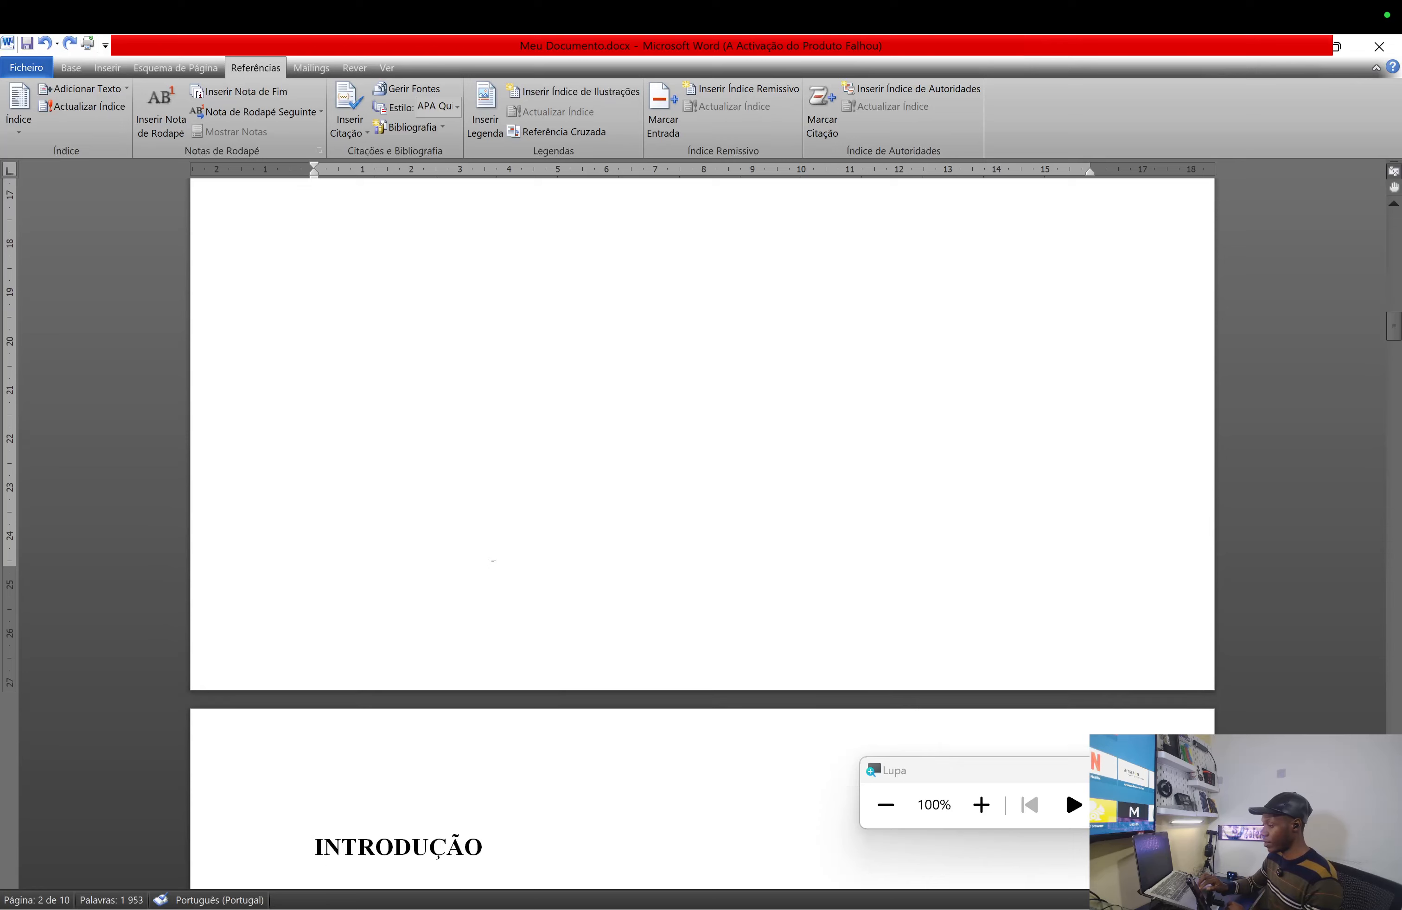
left_click(410, 637)
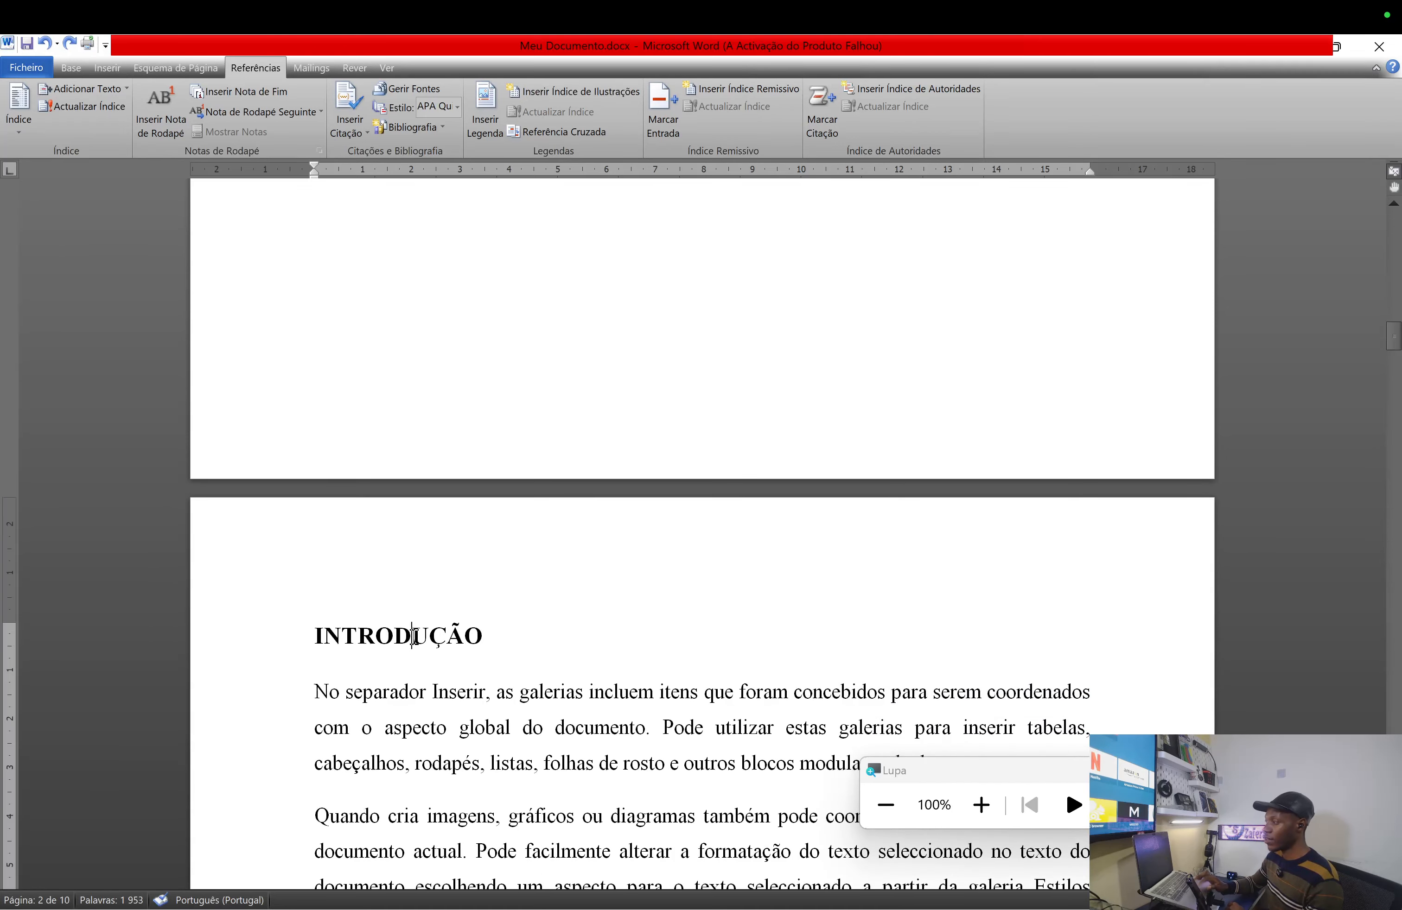
left_click(74, 69)
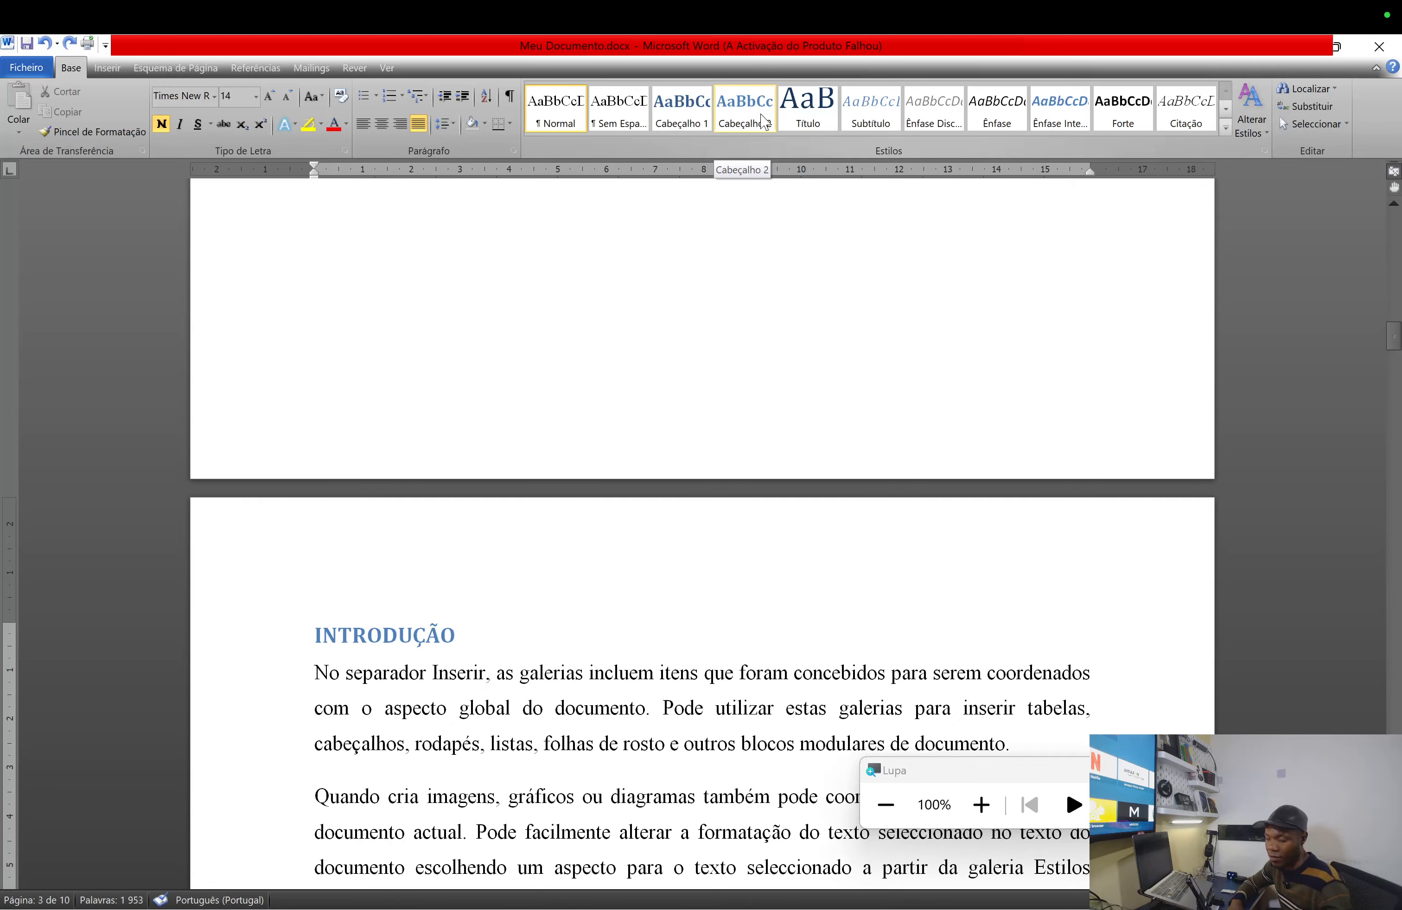
key("ctrl+Right")
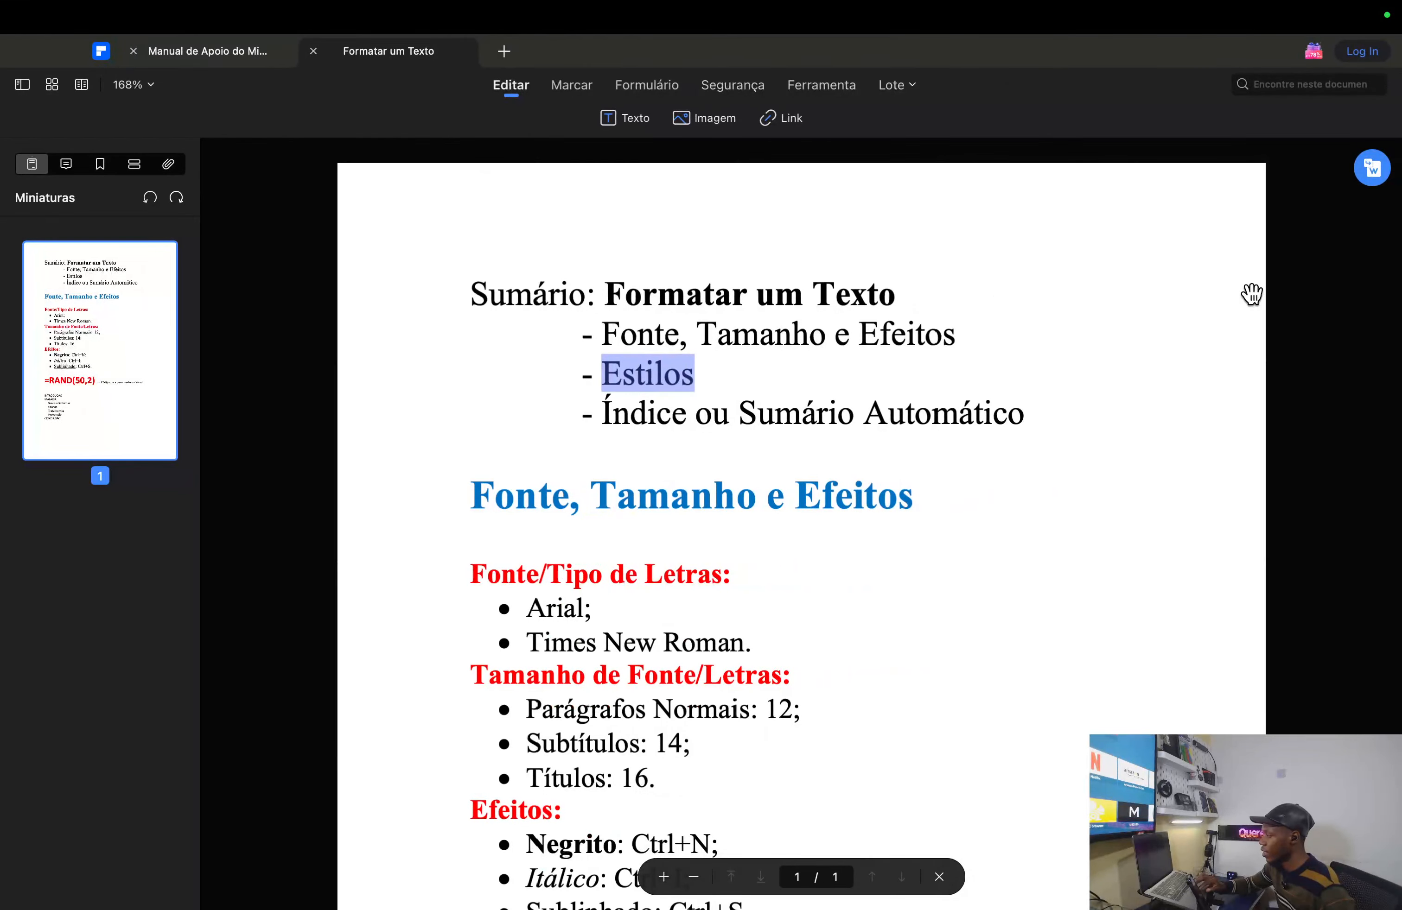
scroll(936, 462, "down", 10)
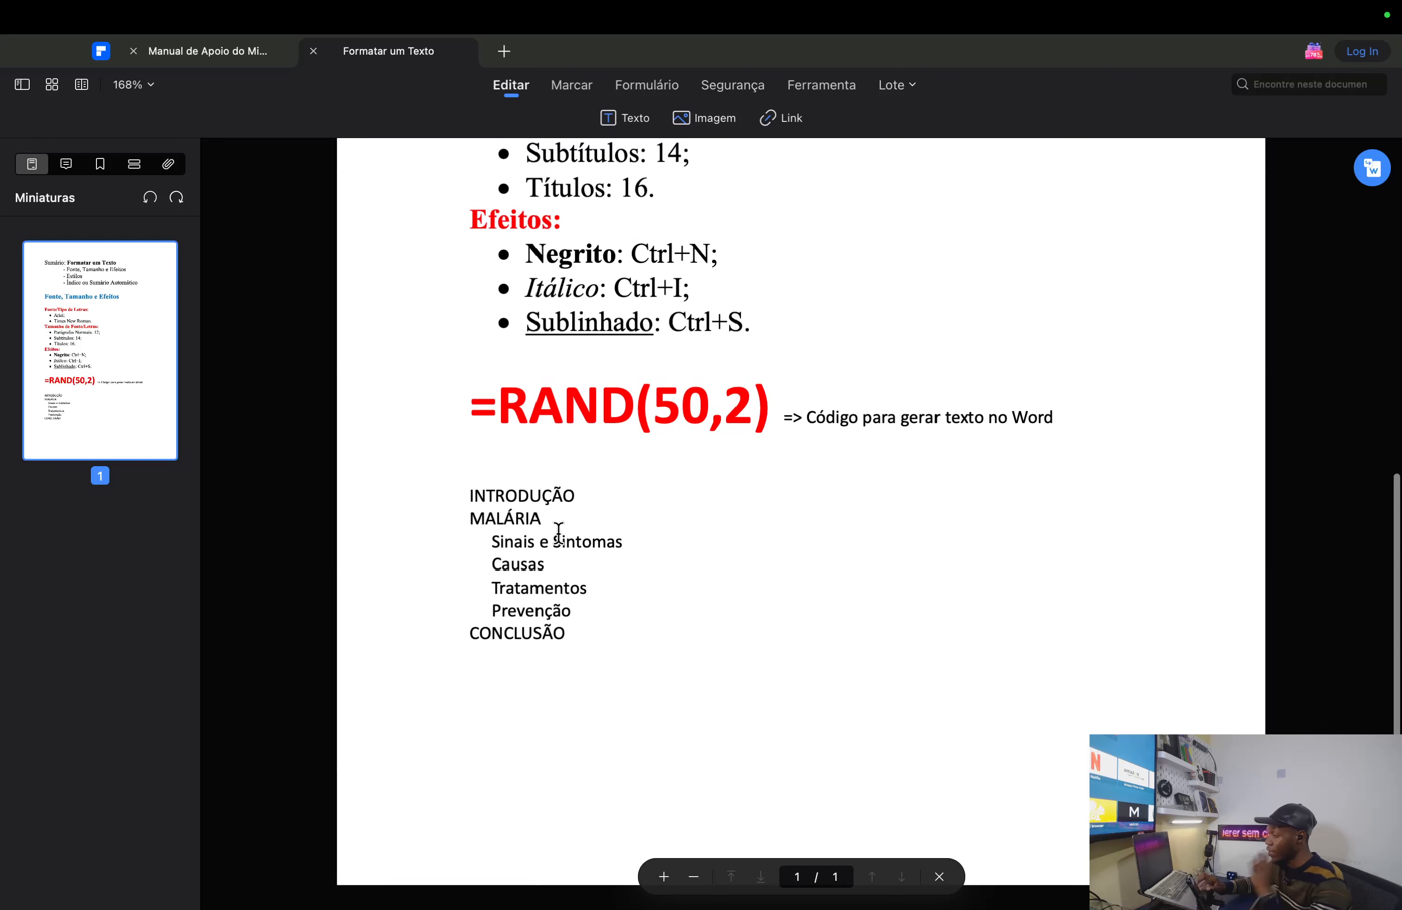
left_click_drag(556, 591, 571, 611)
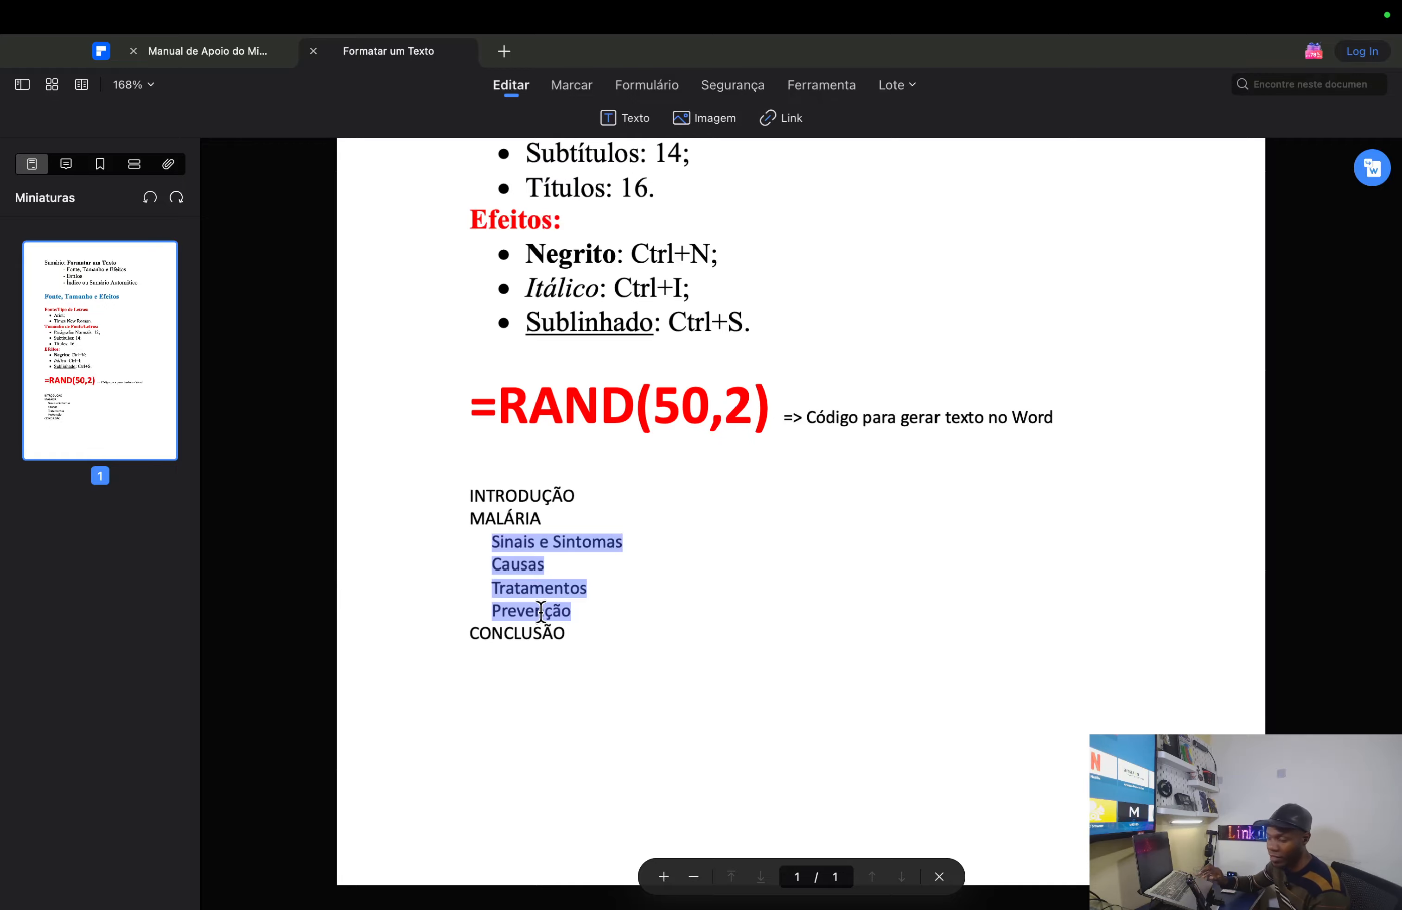
key("ctrl+Left")
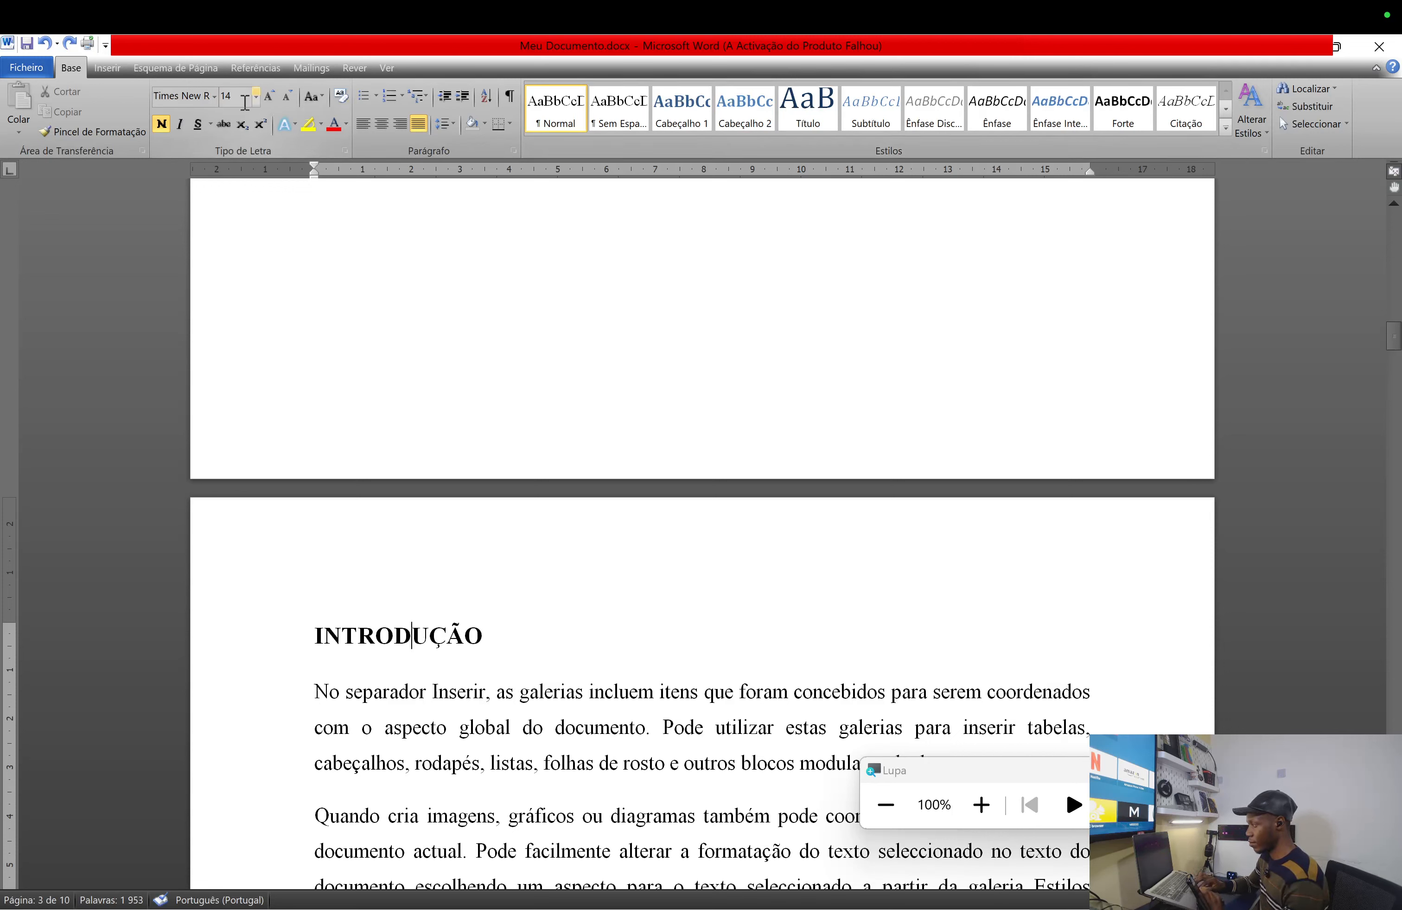
- Make INTRODUÇÃO unbolded 12 pt, apply Cabeçalho 1, and move up to blank page 2
left_click(162, 125)
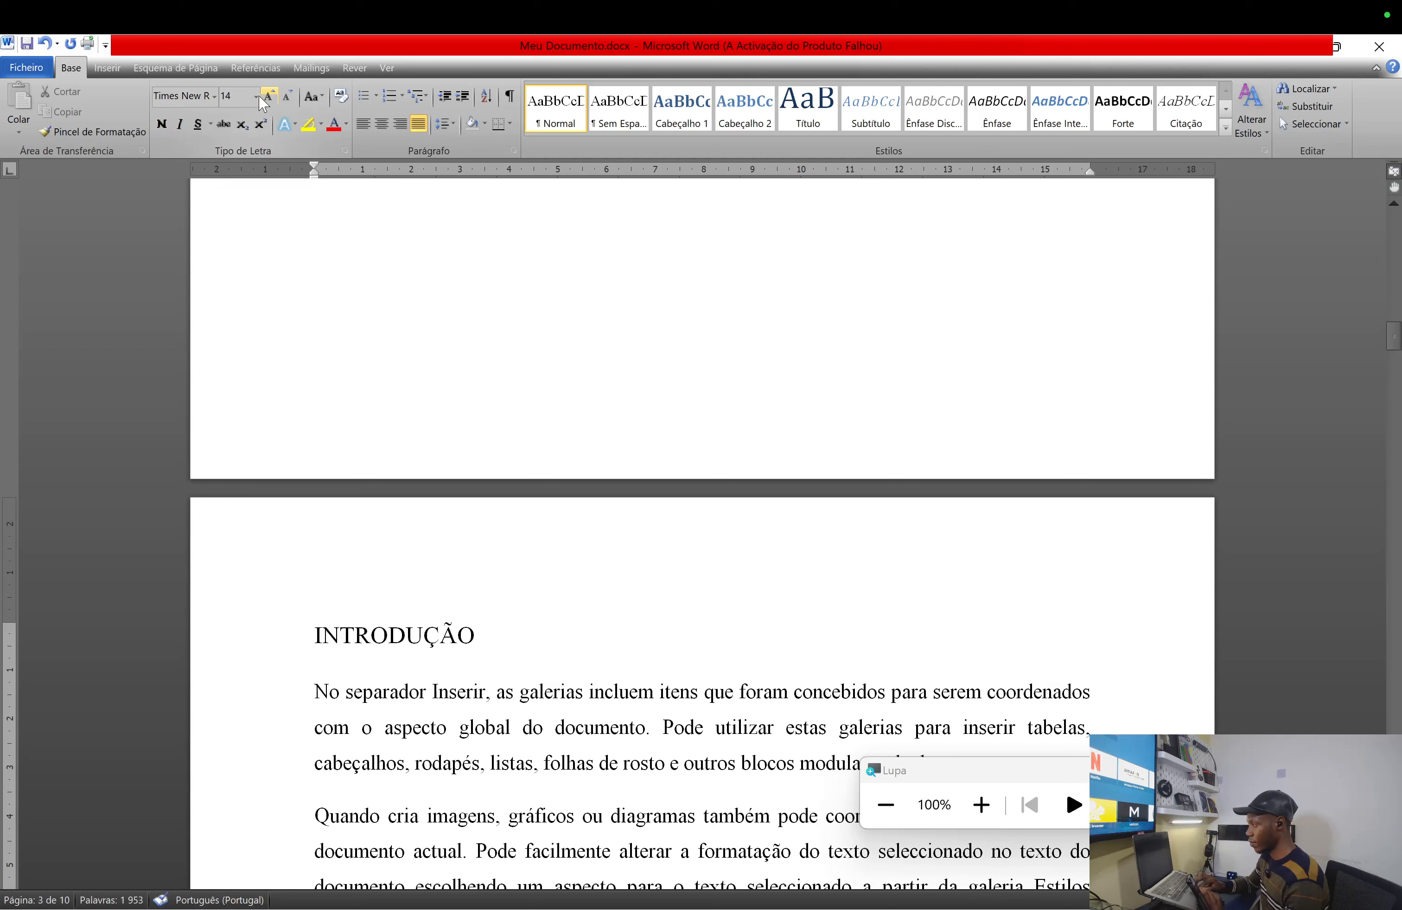
left_click(289, 97)
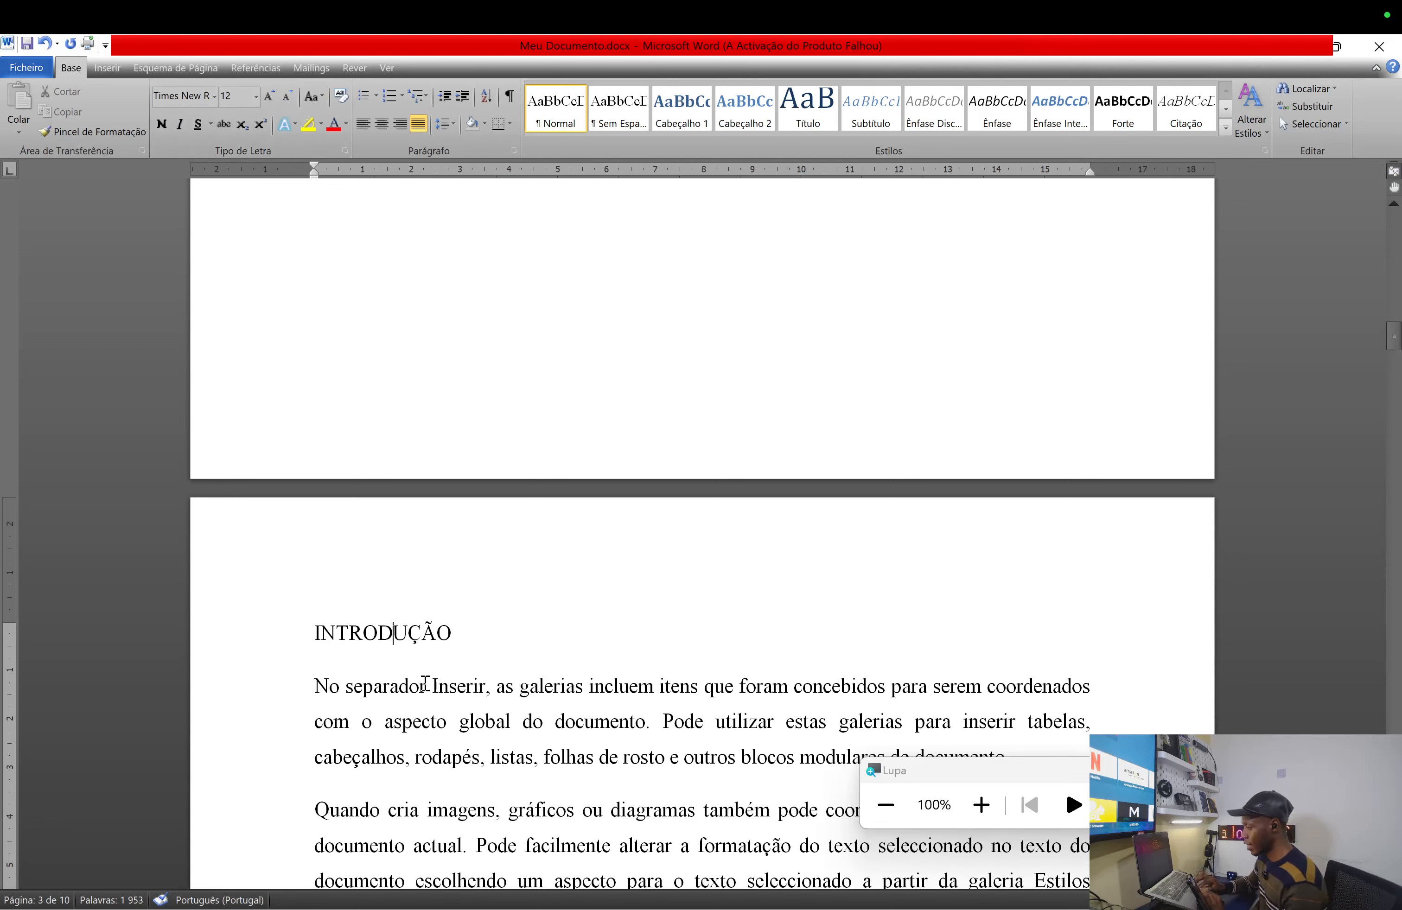
left_click(402, 635)
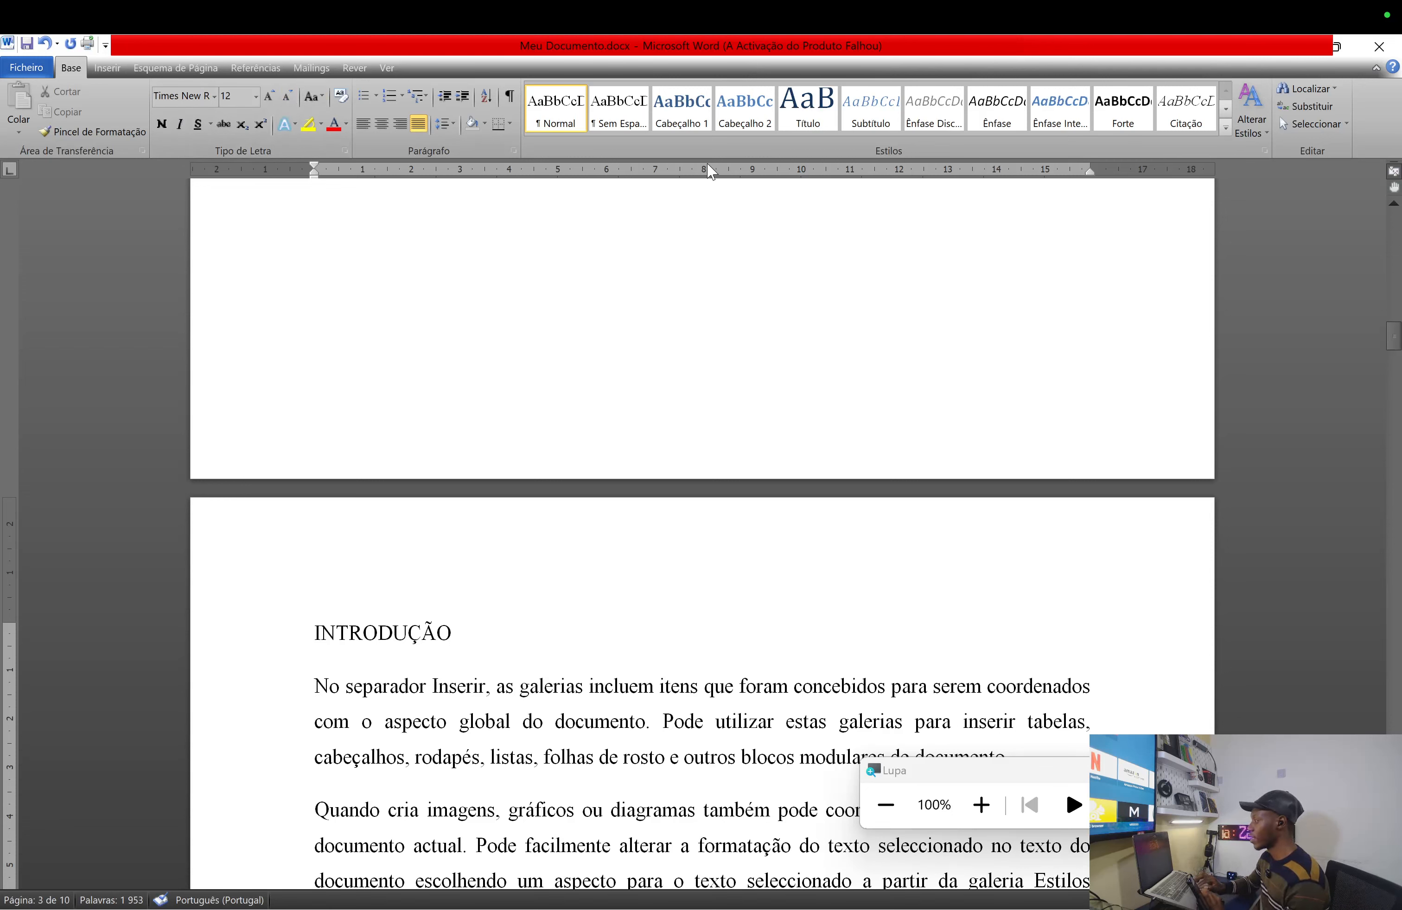
left_click(691, 111)
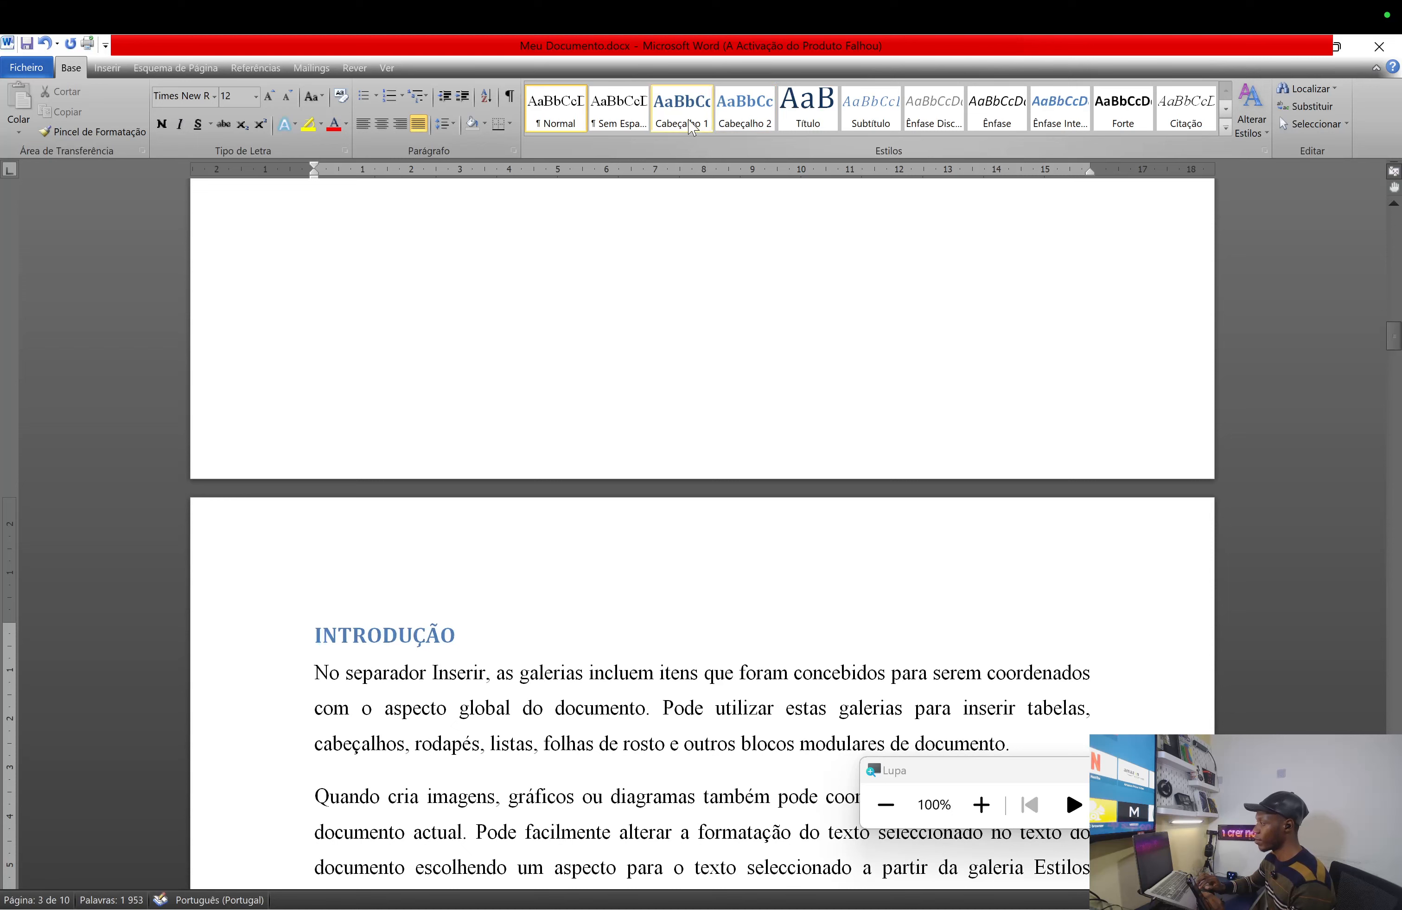
left_click(576, 107)
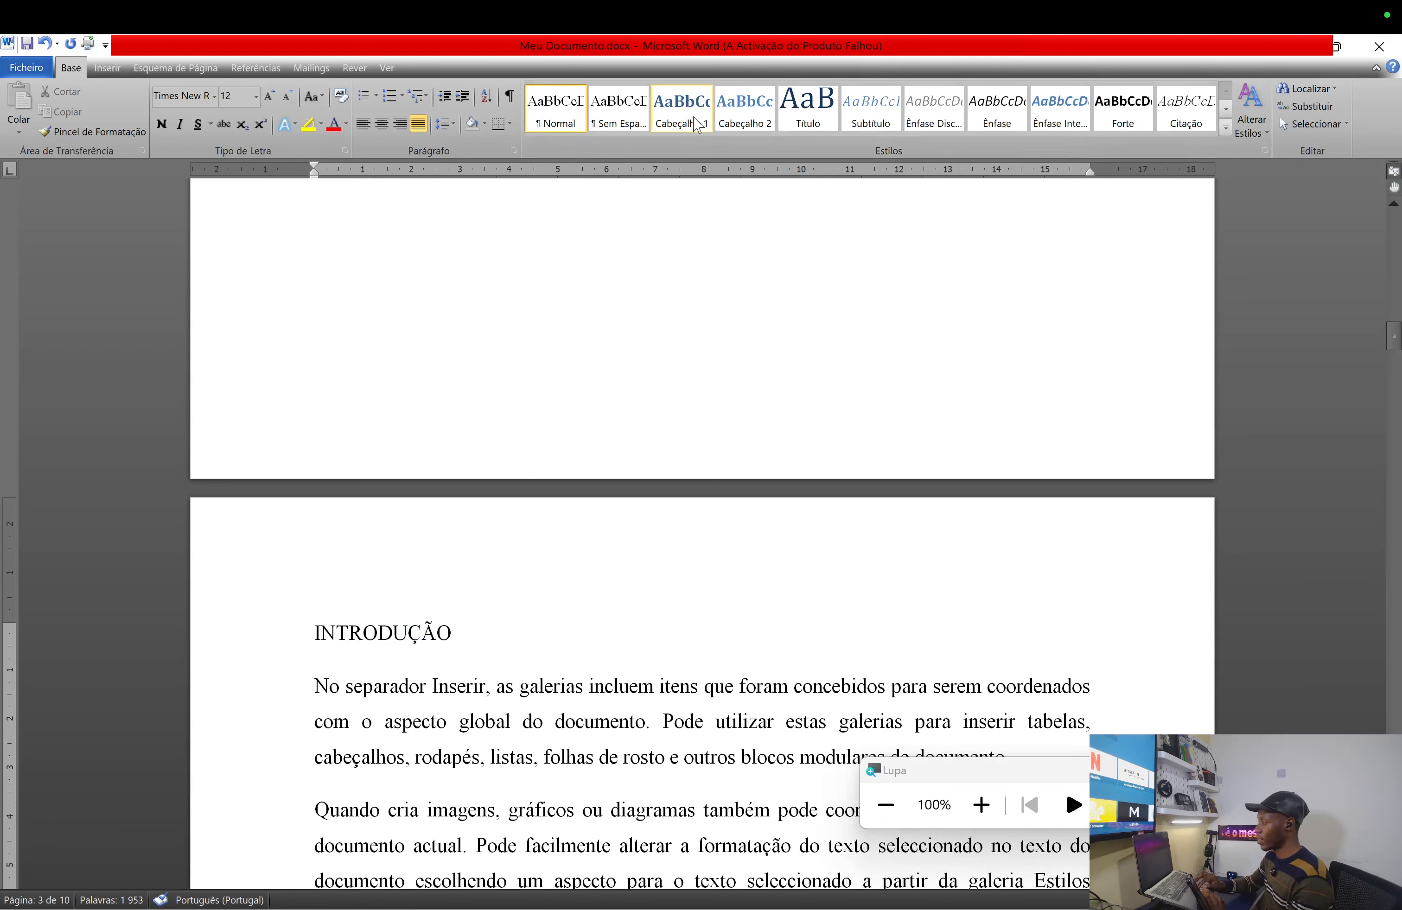
left_click(696, 120)
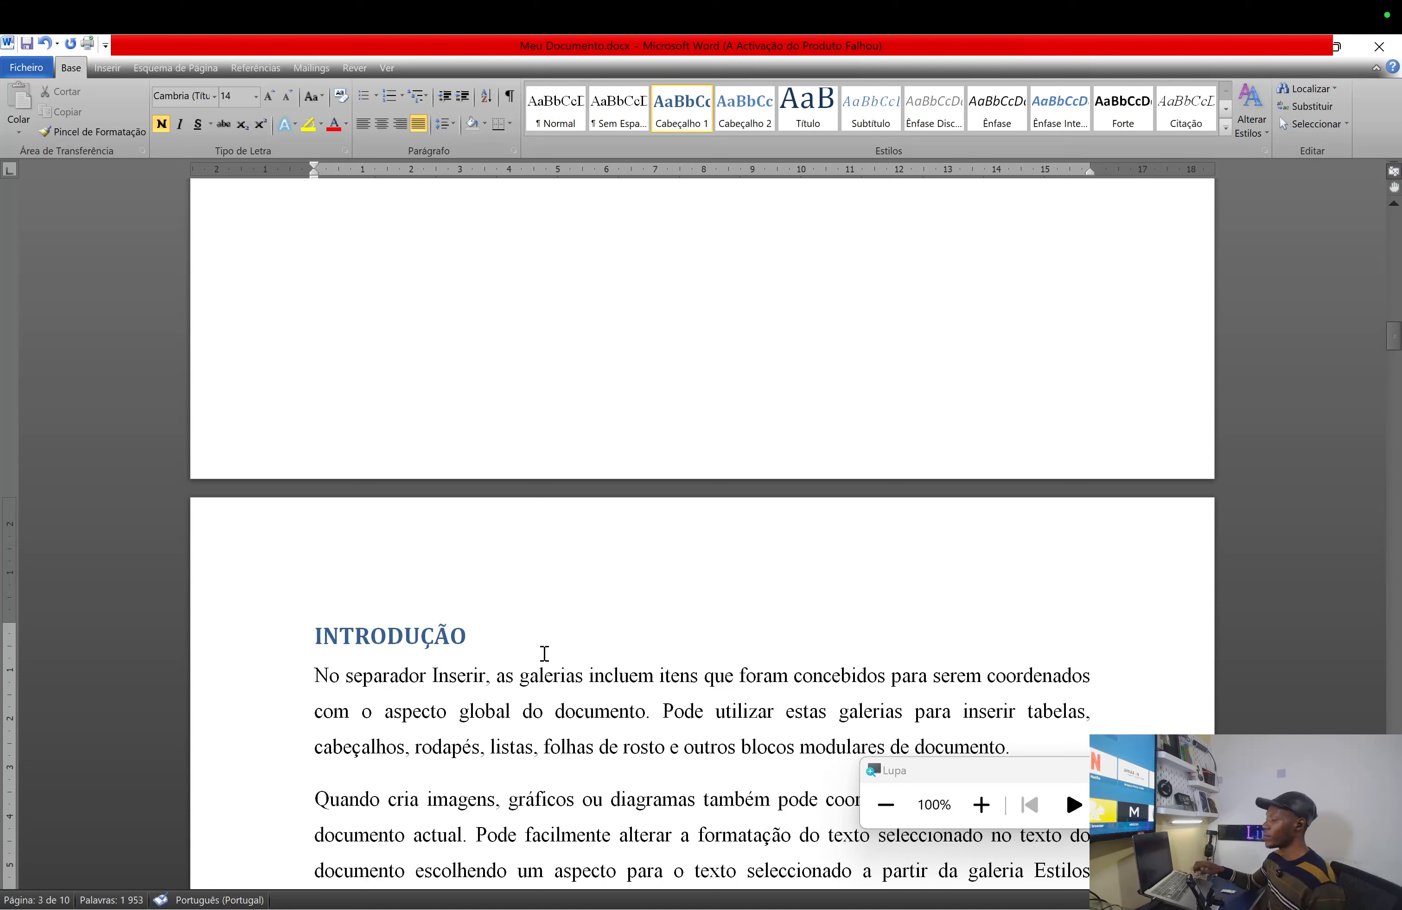
key("Up")
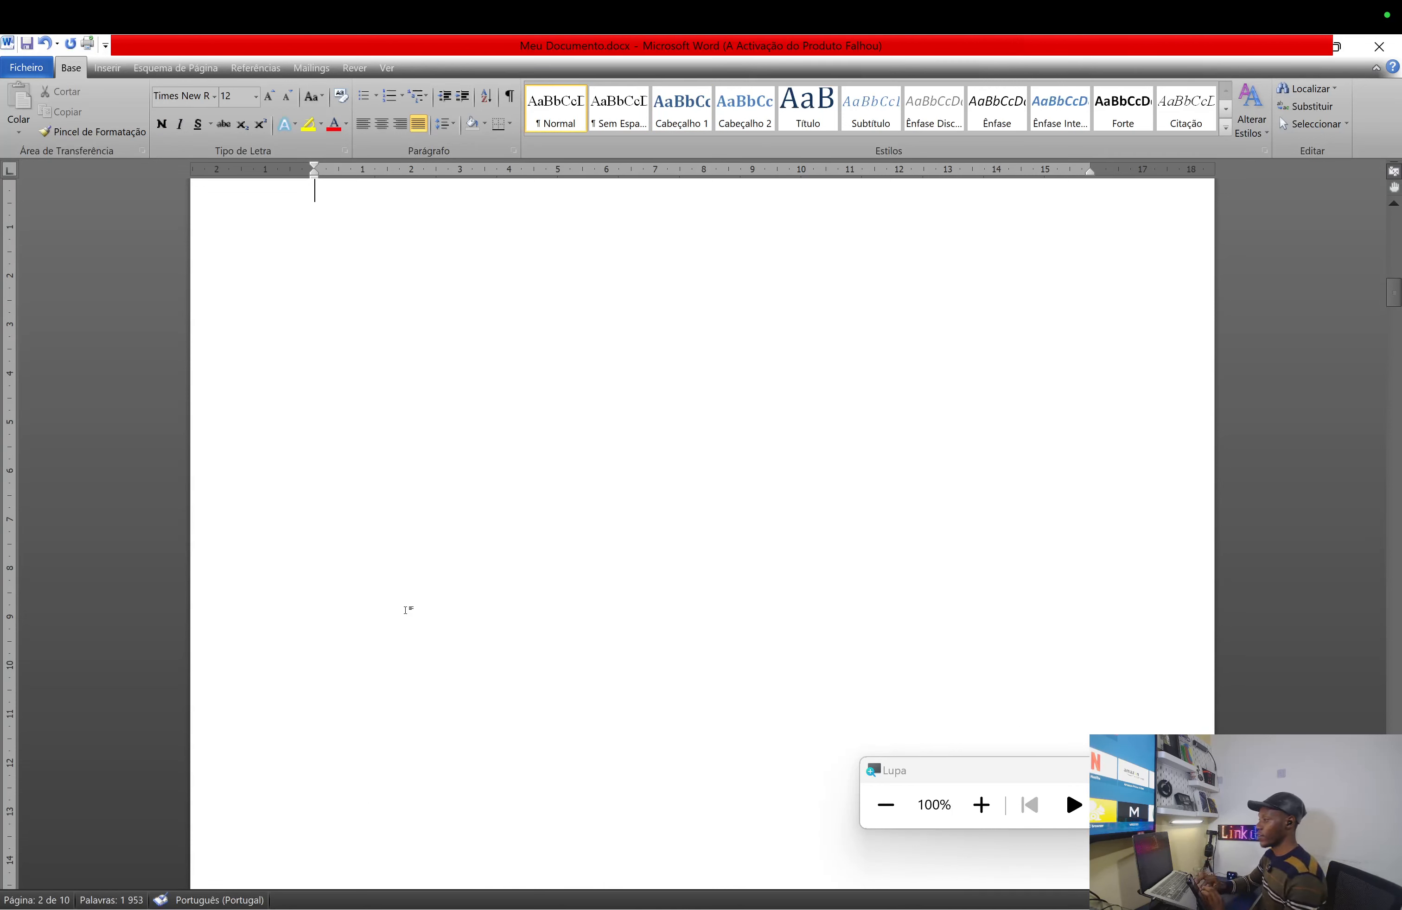
- Insert Tabela Automática 2 on page 2, listing INTRODUÇÃO on page 3
left_click(255, 67)
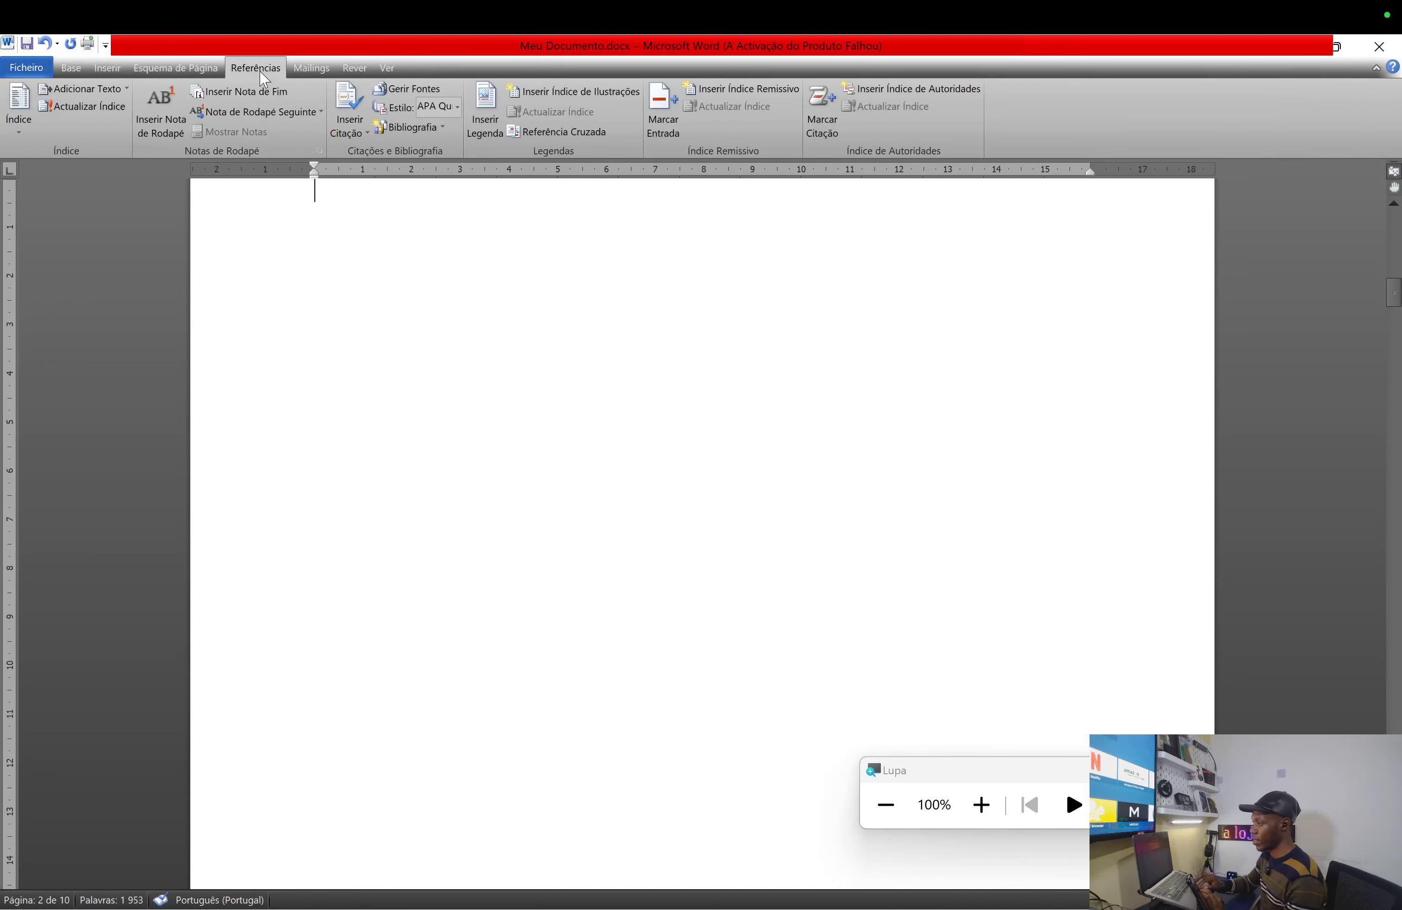
left_click(18, 121)
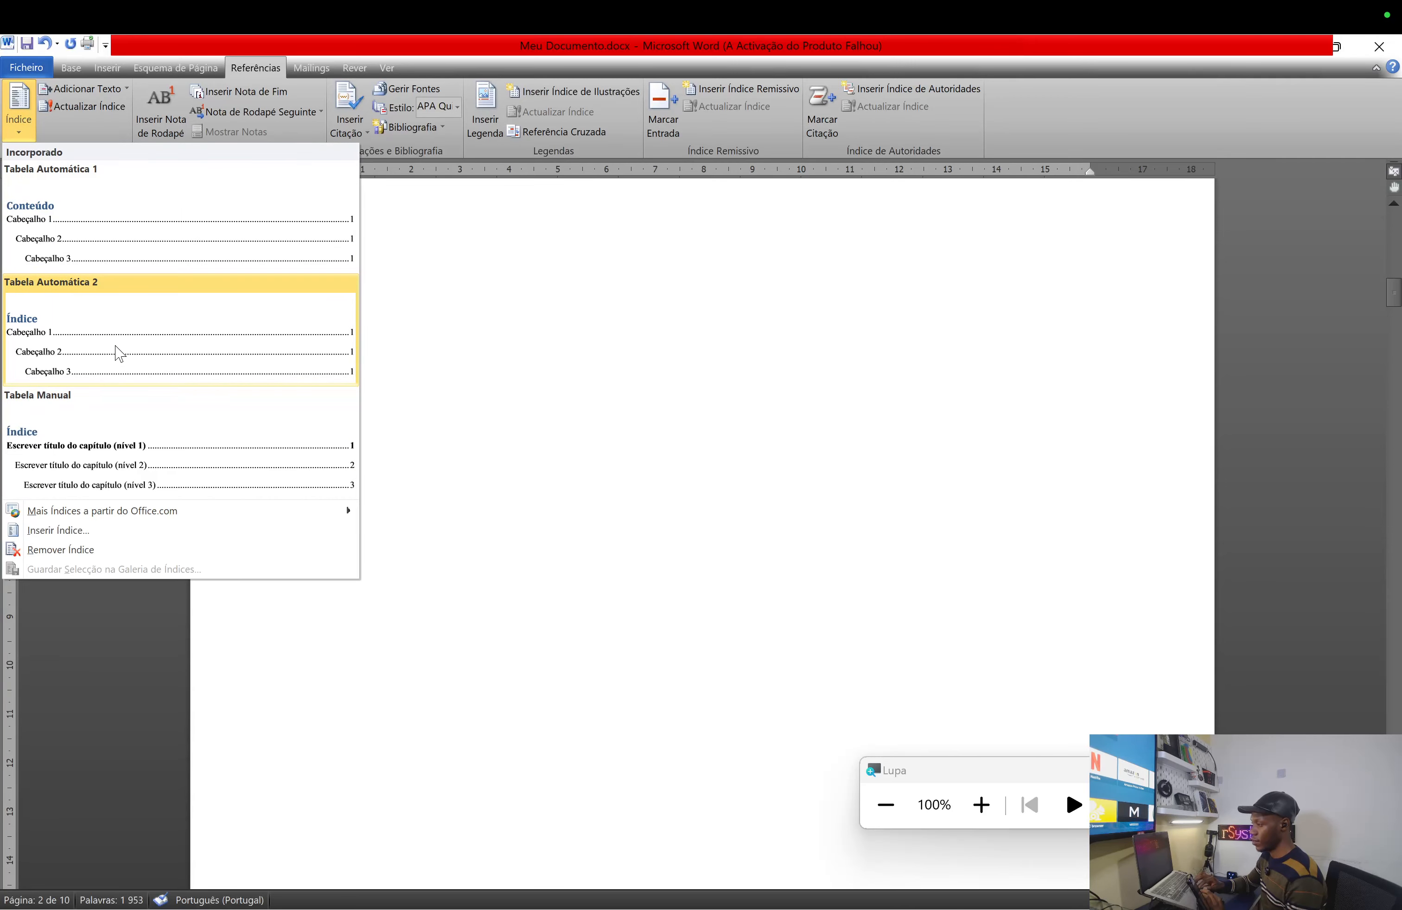
left_click(79, 353)
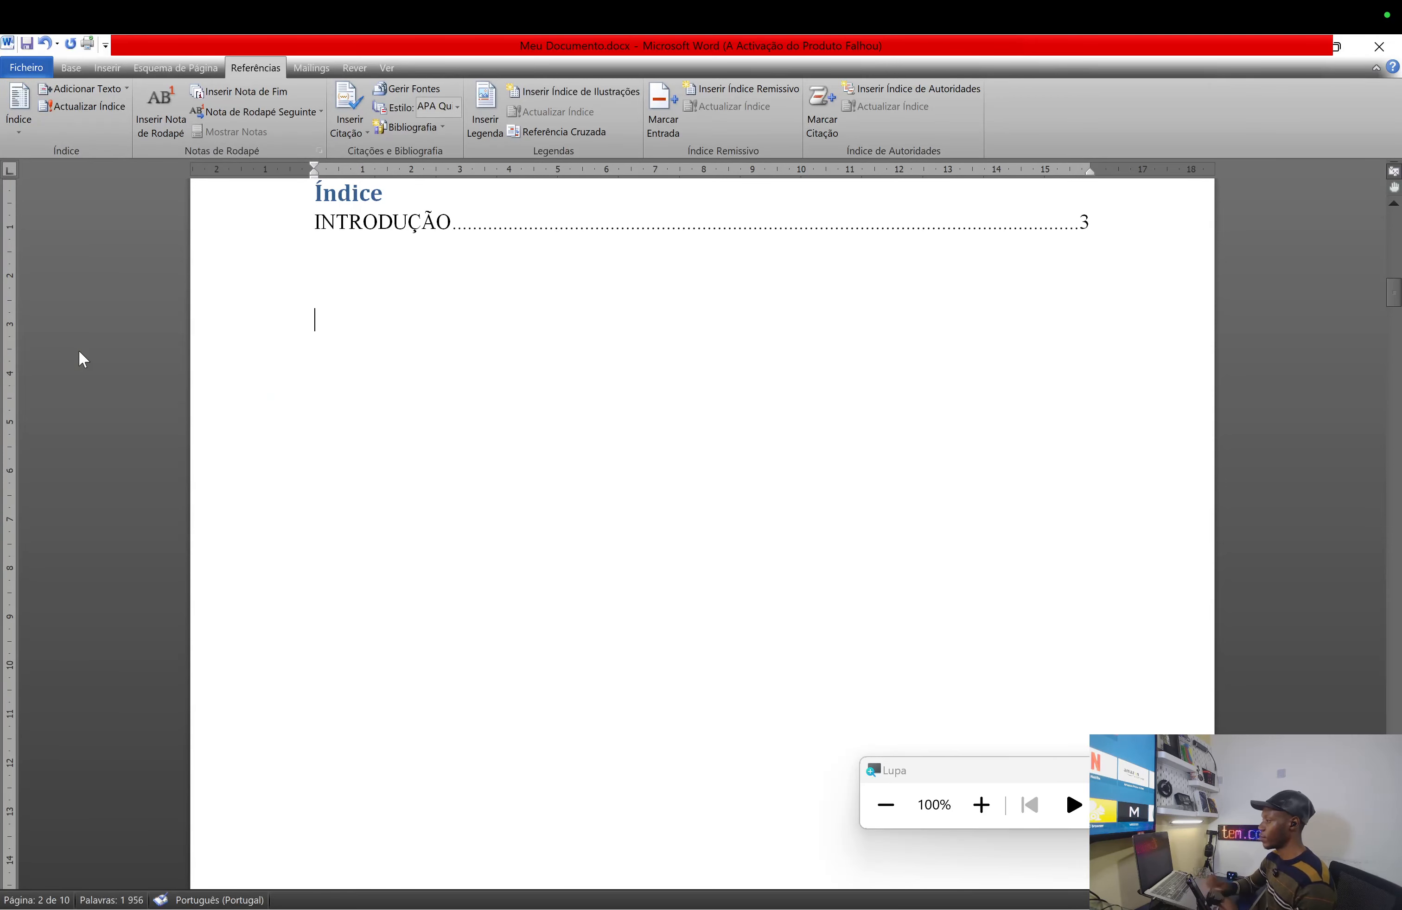
scroll(79, 352, "up", 1)
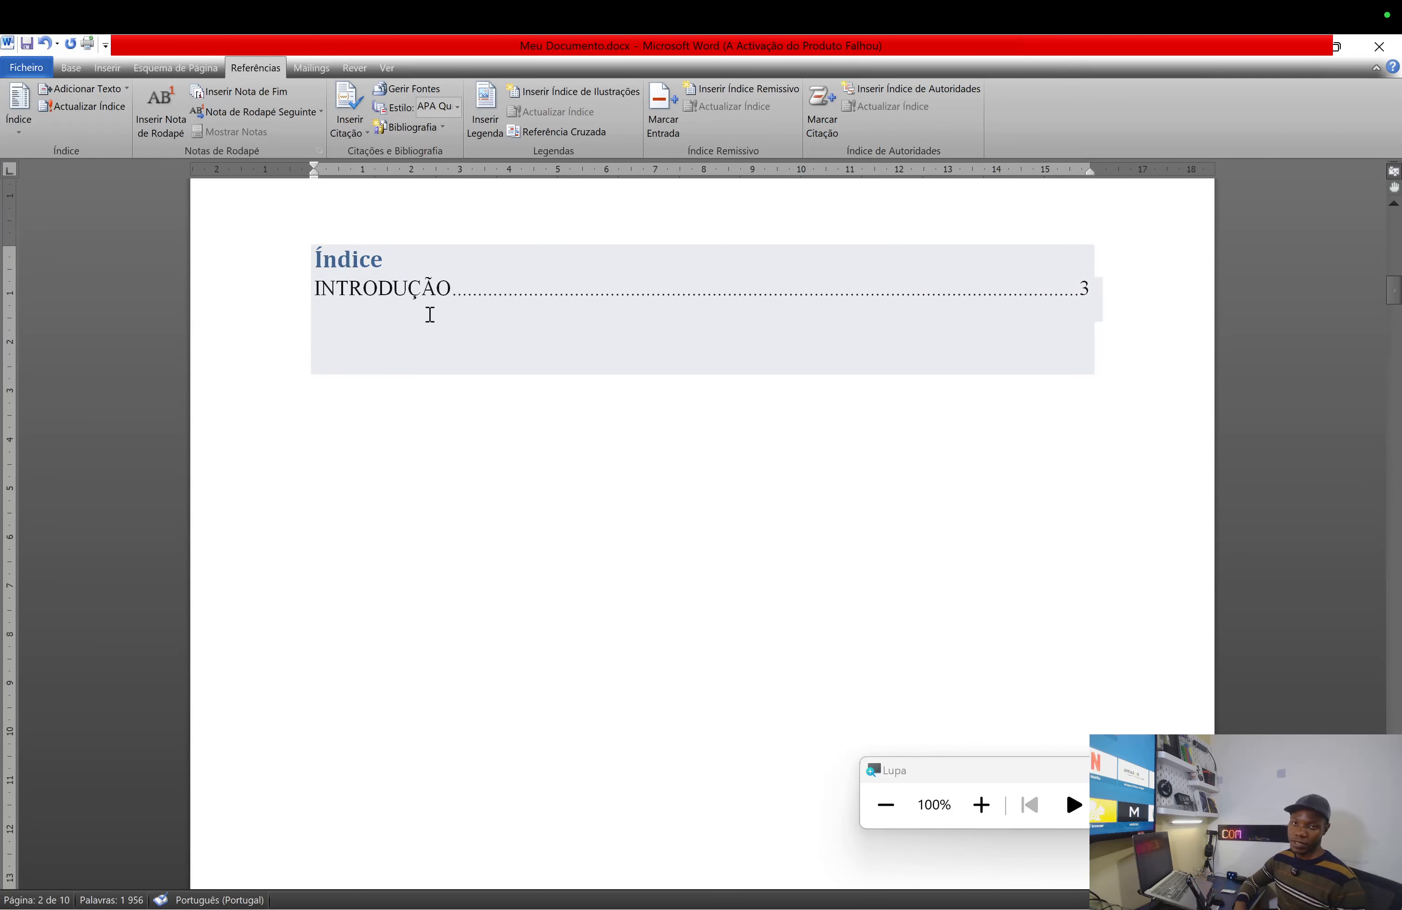
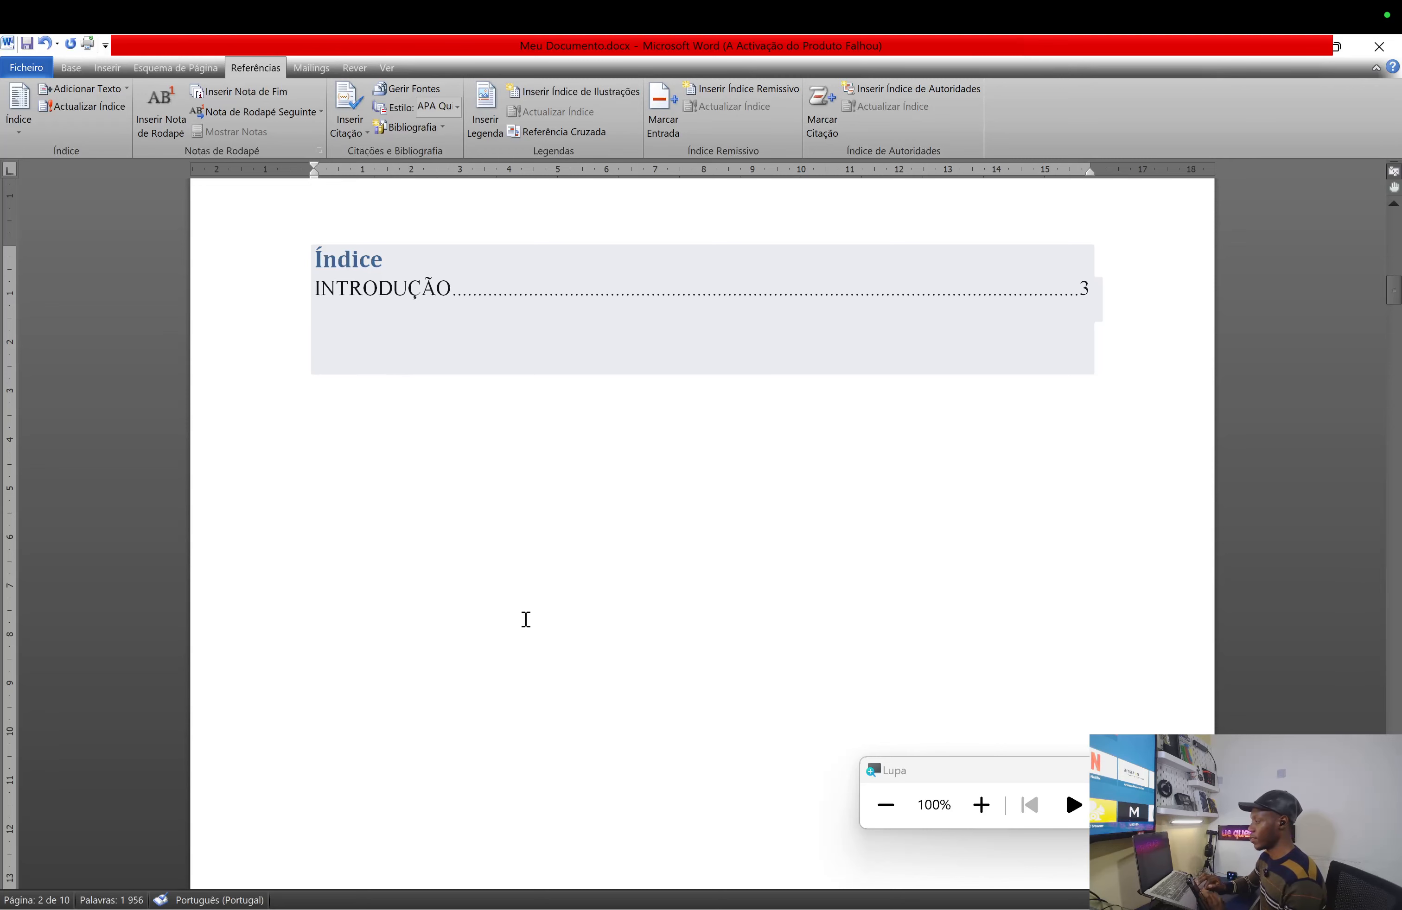
- Undo the inserted Índice table of contents and scroll down toward INTRODUÇÃO
key("ctrl+z")
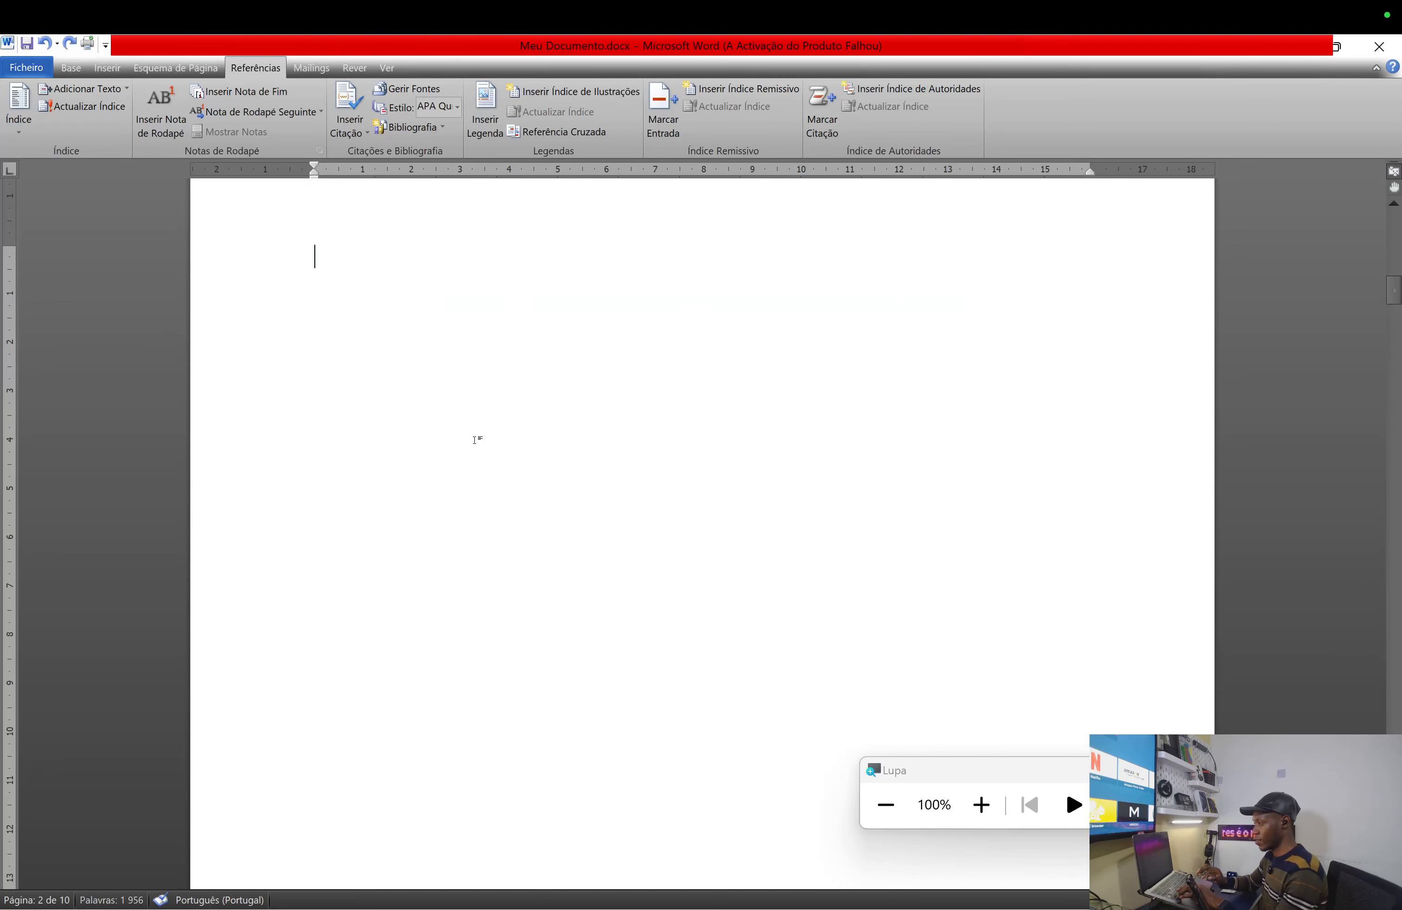
scroll(476, 440, "down", 3)
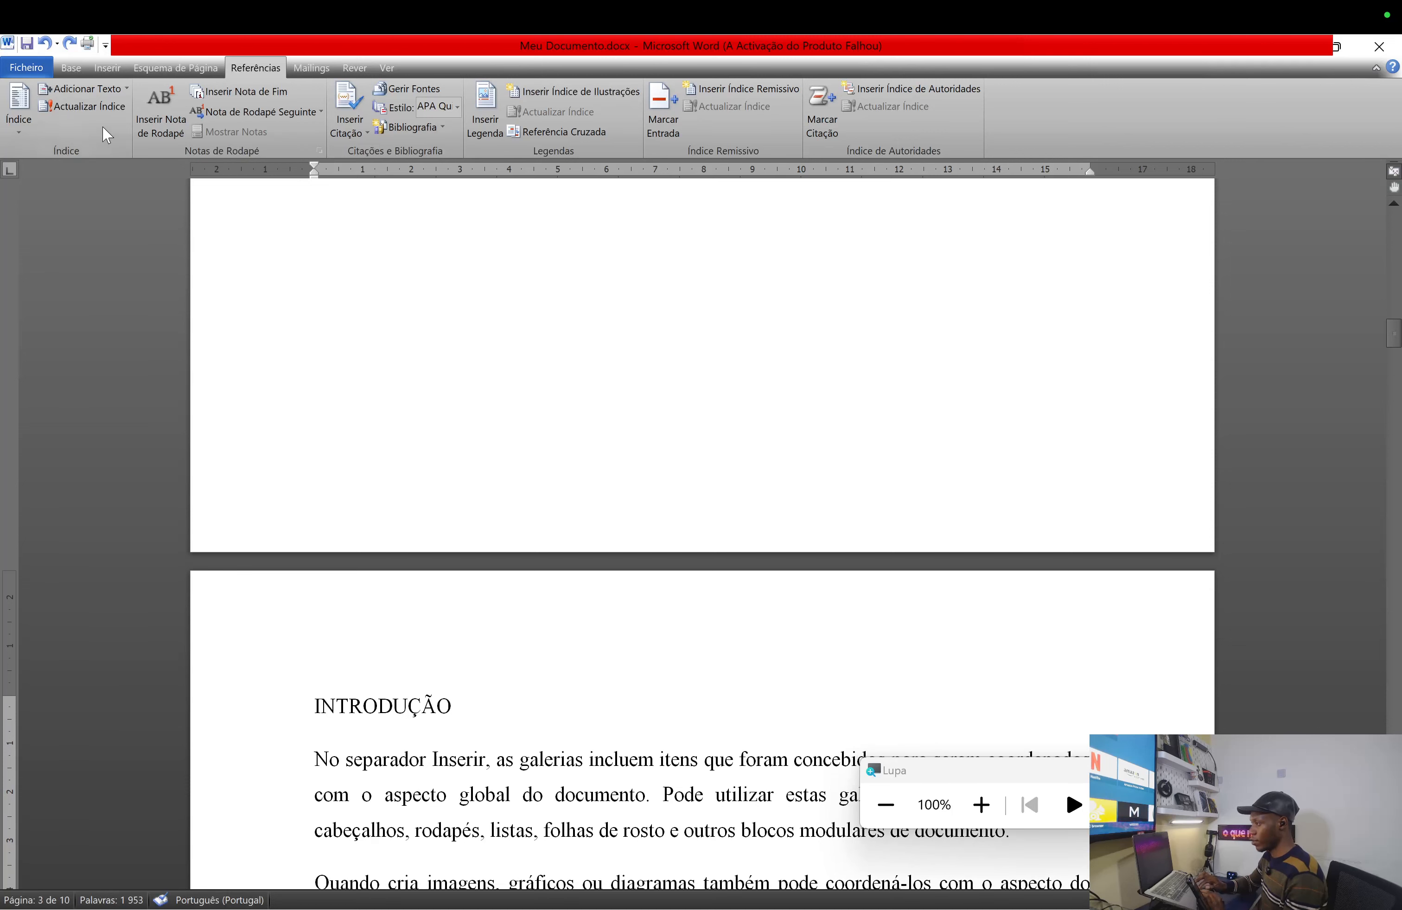
- On the Base tab, try Cabeçalho 1 on INTRODUÇÃO, undo, reapply it, and open its style menu
left_click(73, 69)
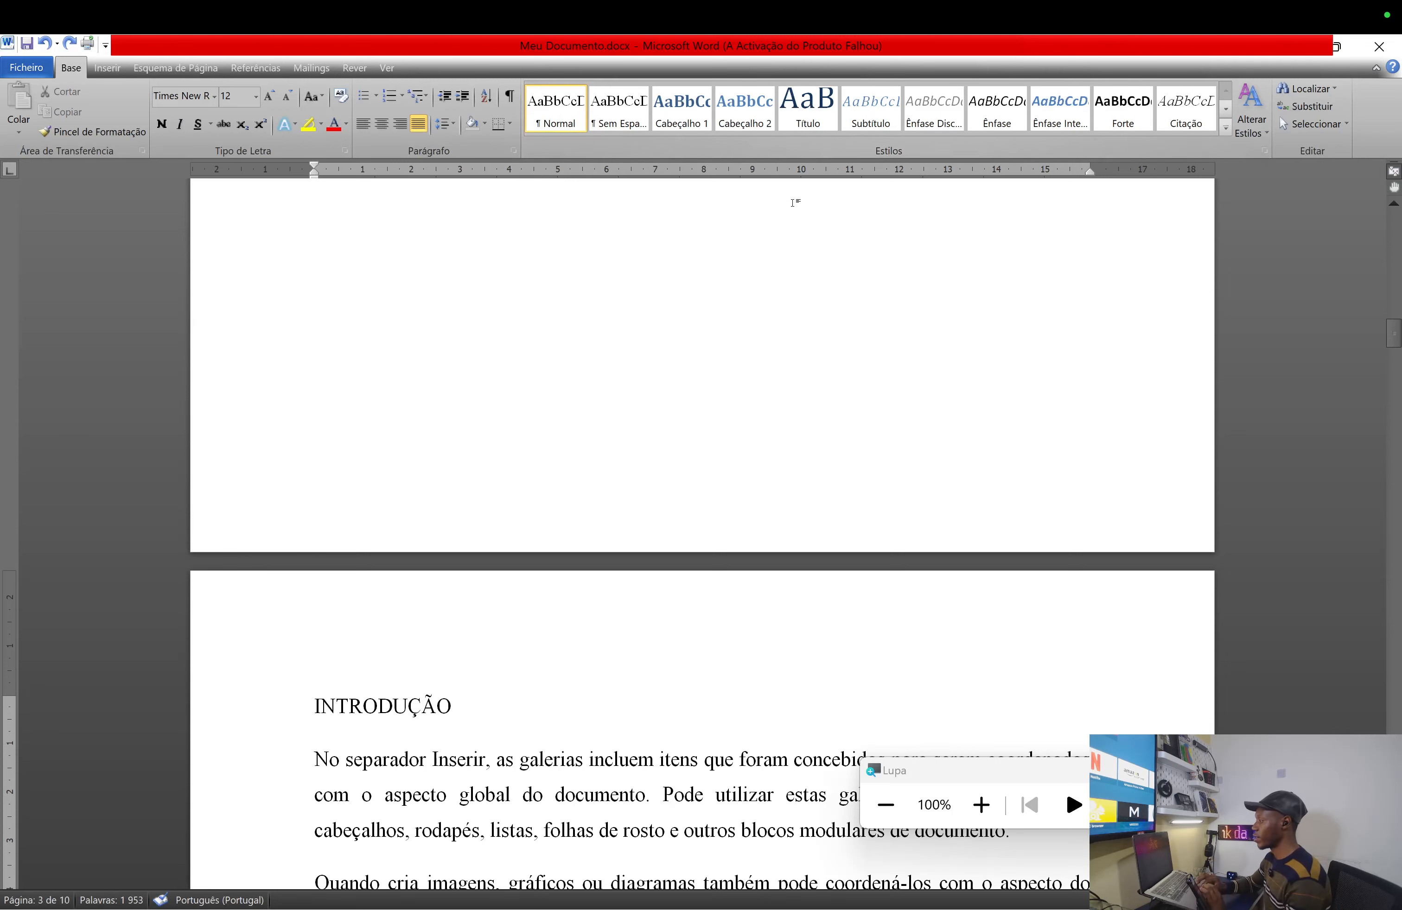
left_click(682, 116)
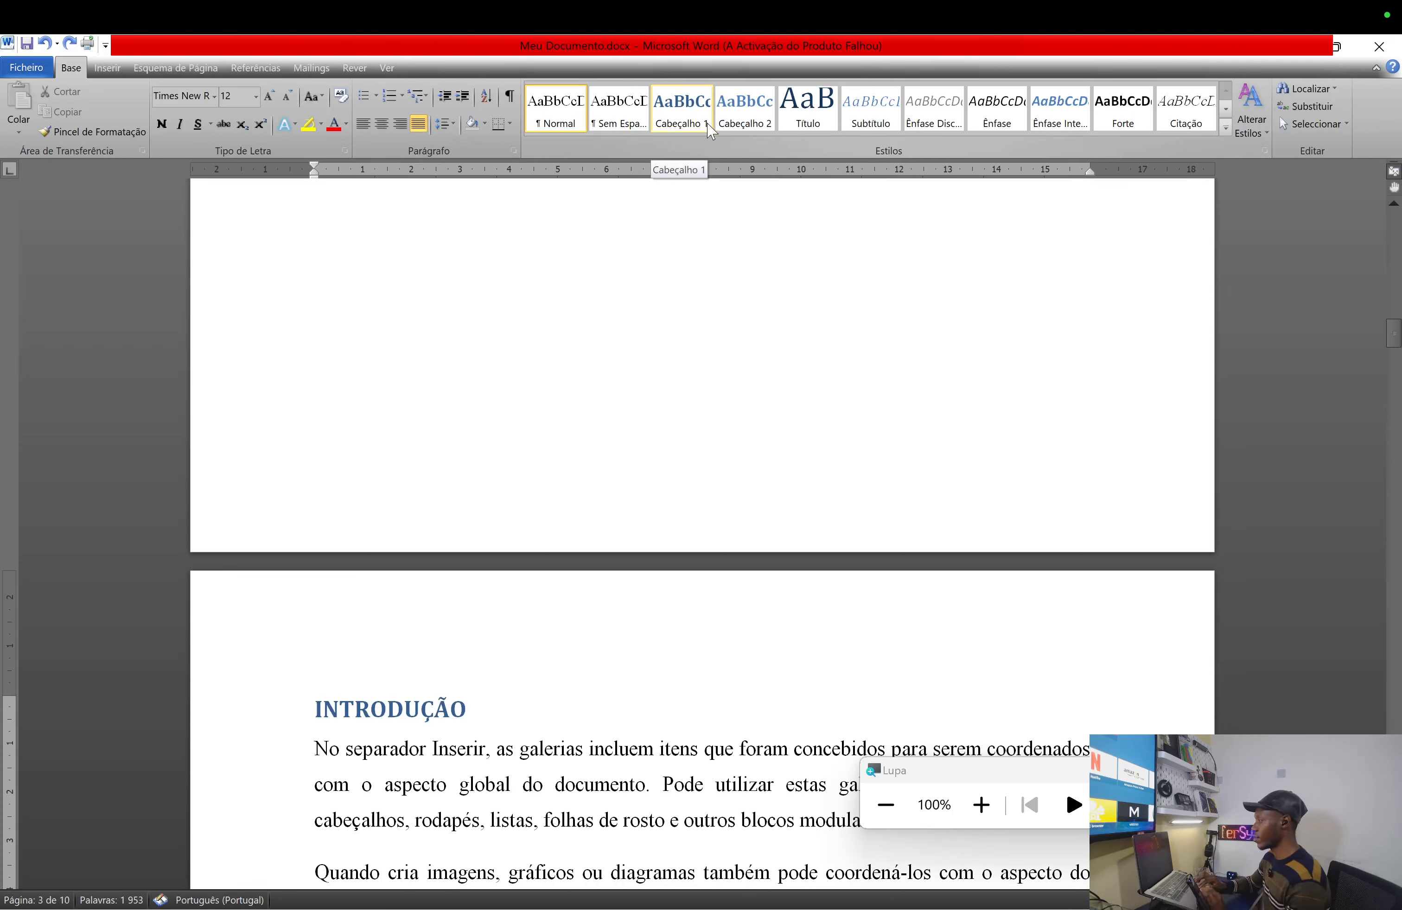
key("ctrl+z")
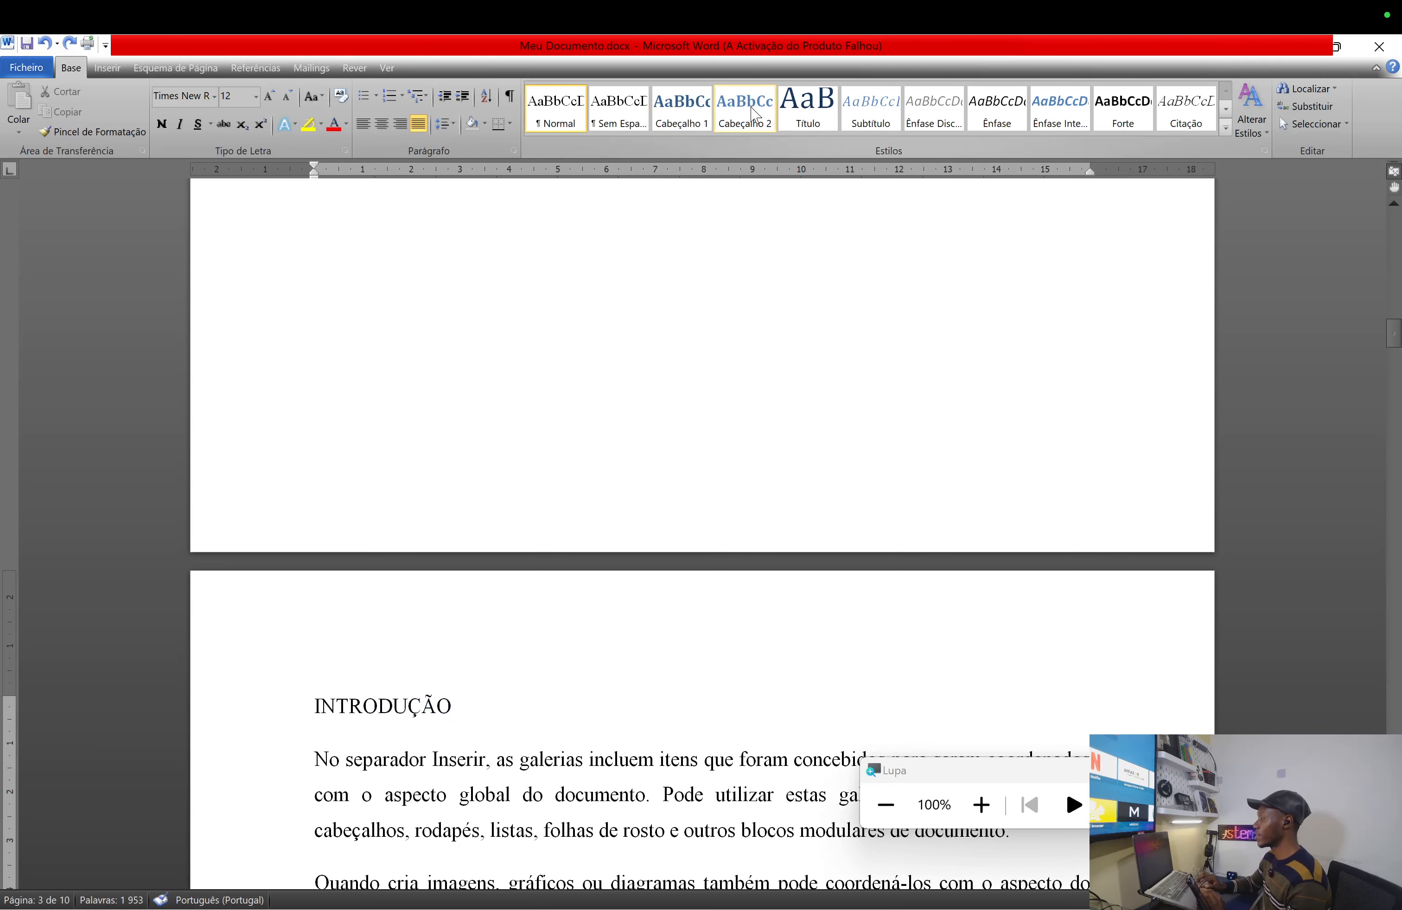
left_click(682, 113)
right_click(683, 112)
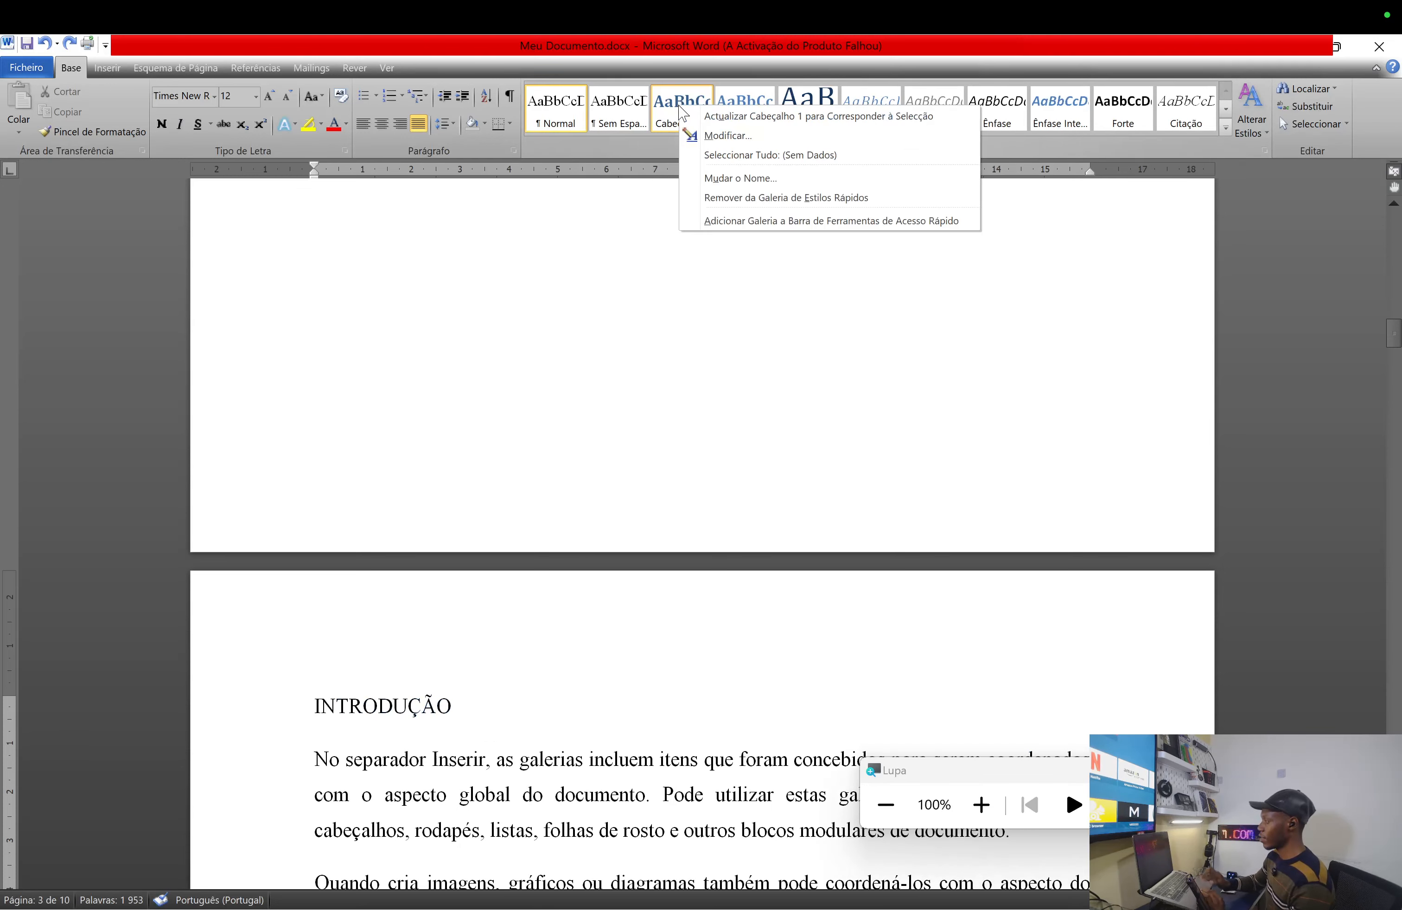
- Modify Cabeçalho 1 to Times New Roman 14 pt, Automático colour, updating automatically
left_click(743, 137)
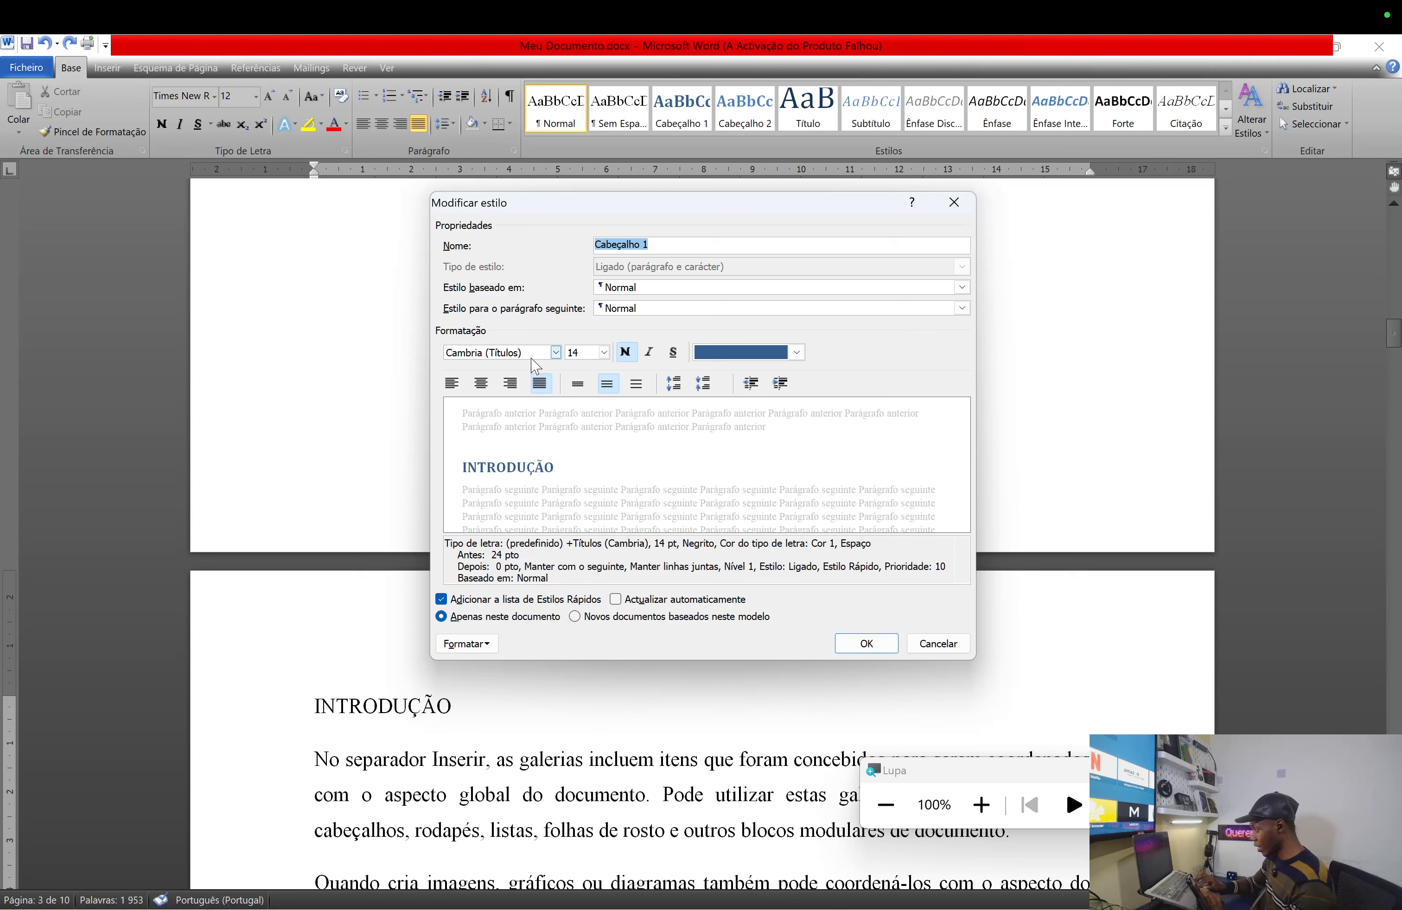
left_click(555, 352)
left_click(546, 415)
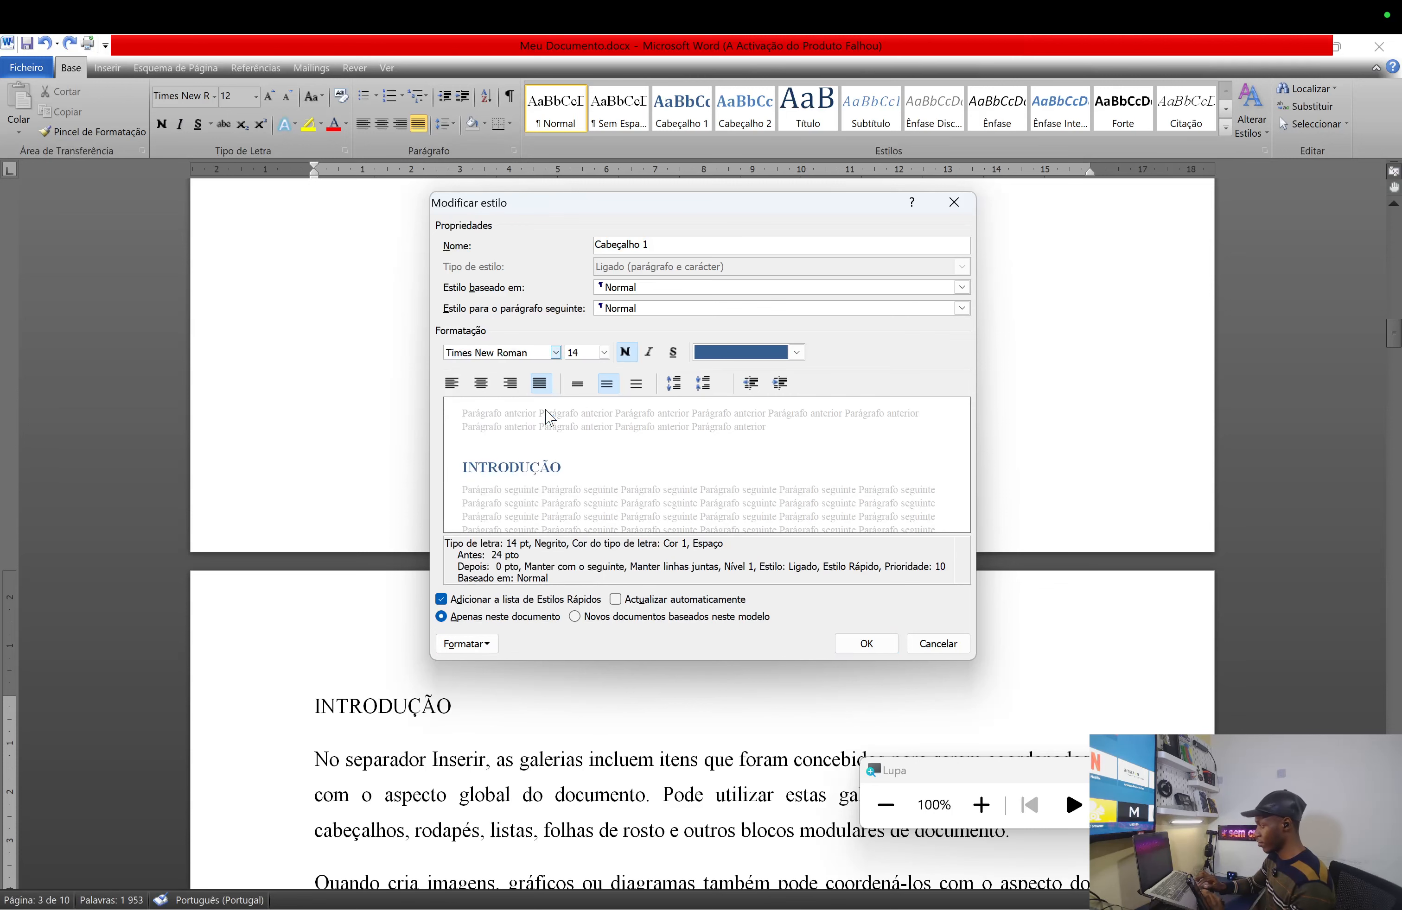
left_click(582, 353)
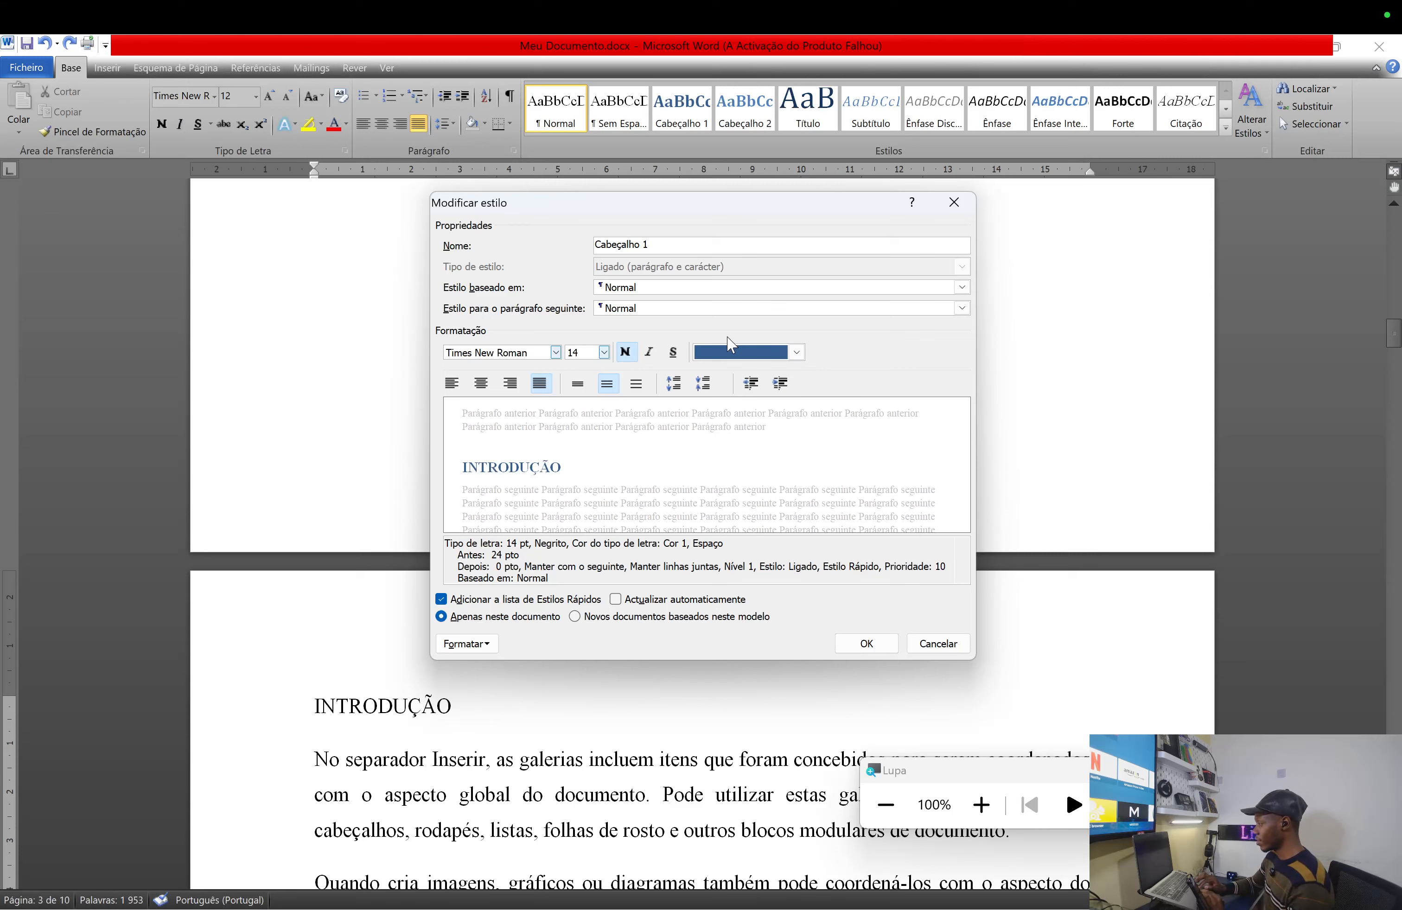
left_click(797, 353)
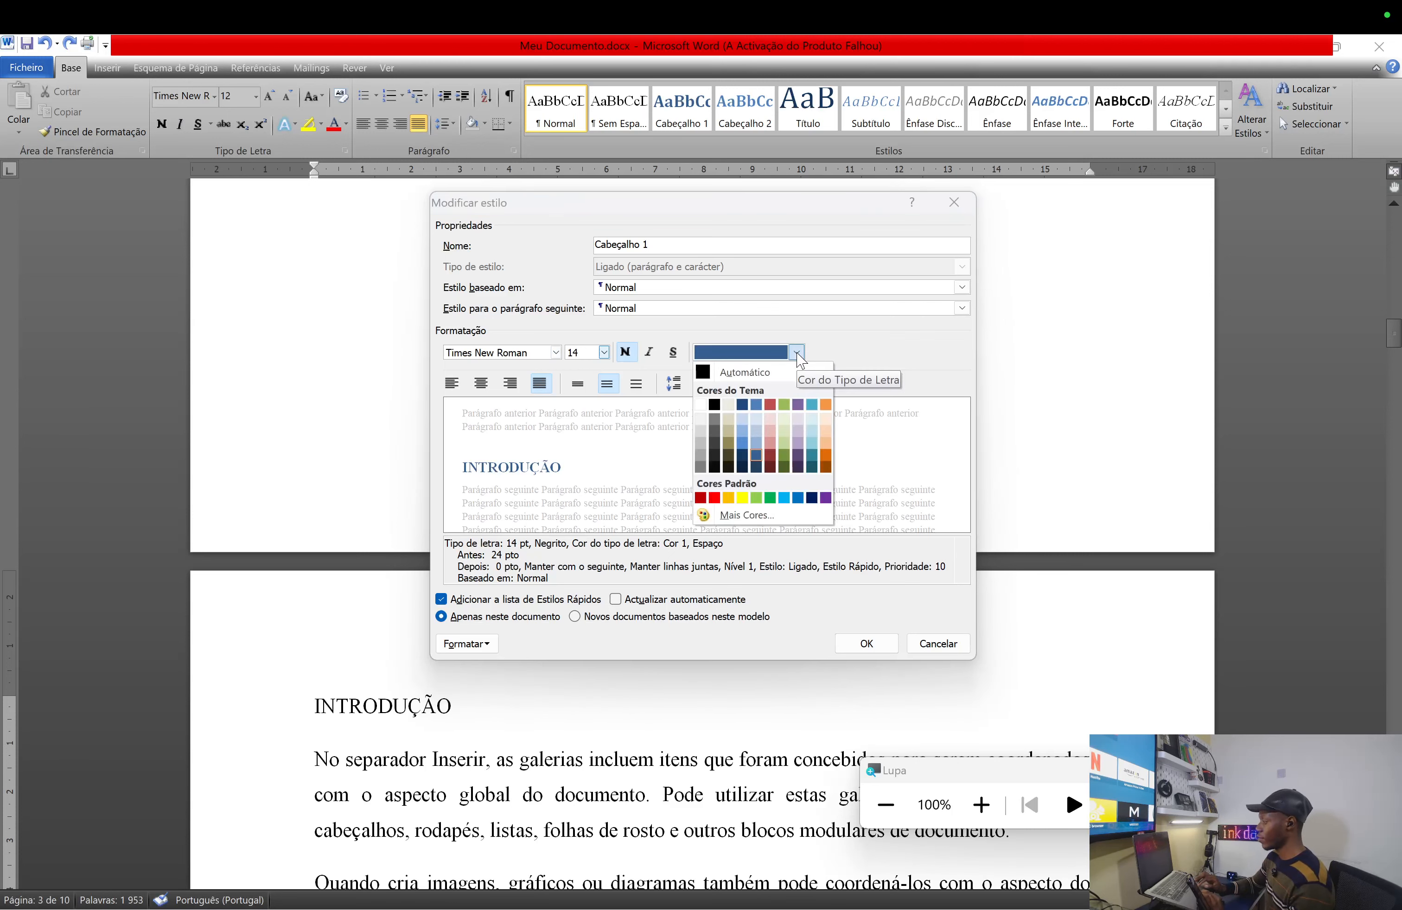
left_click(751, 373)
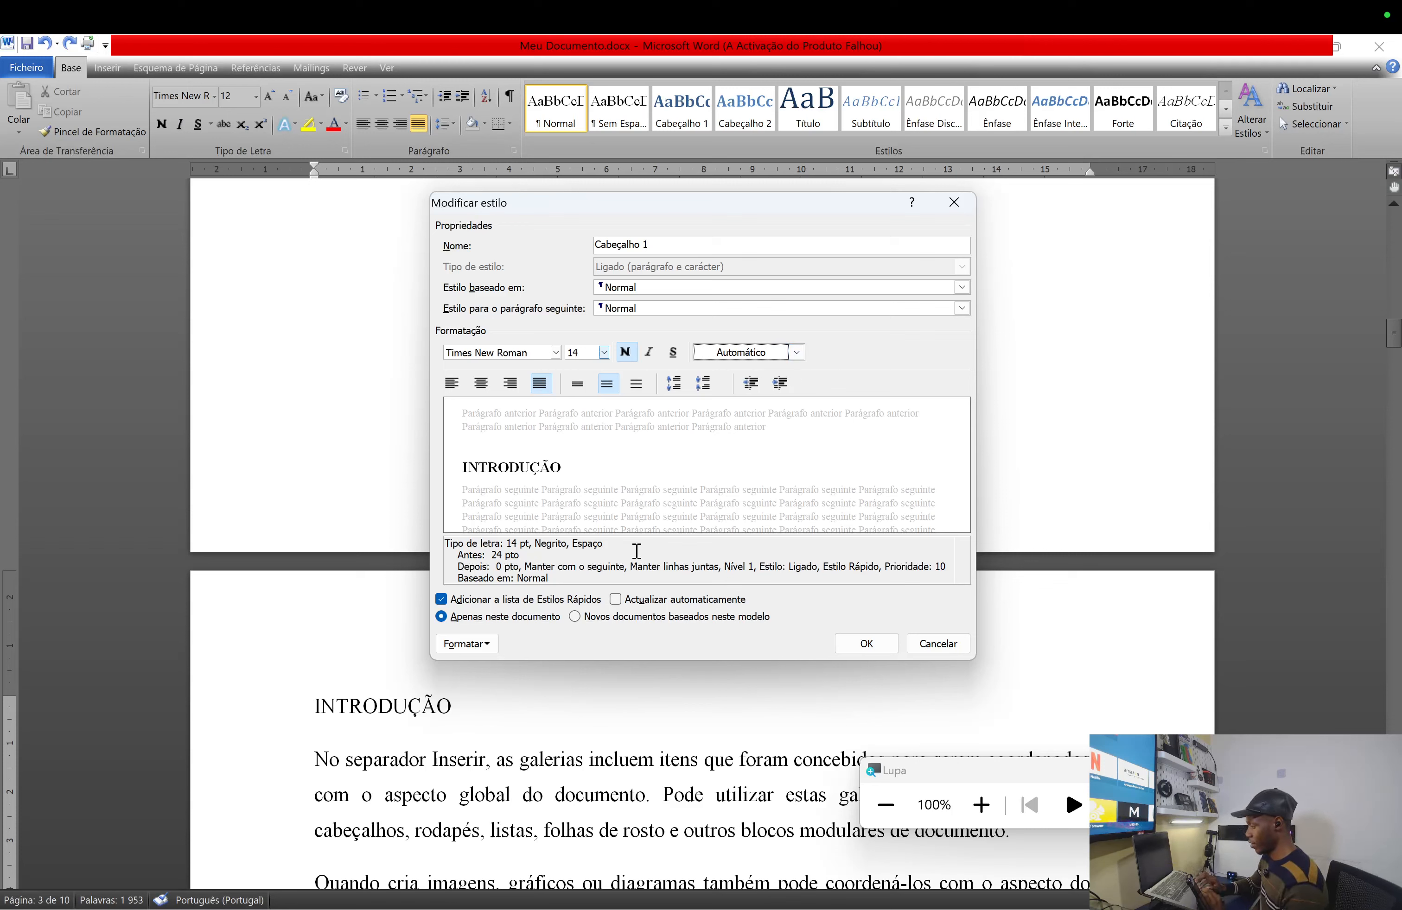
left_click(616, 600)
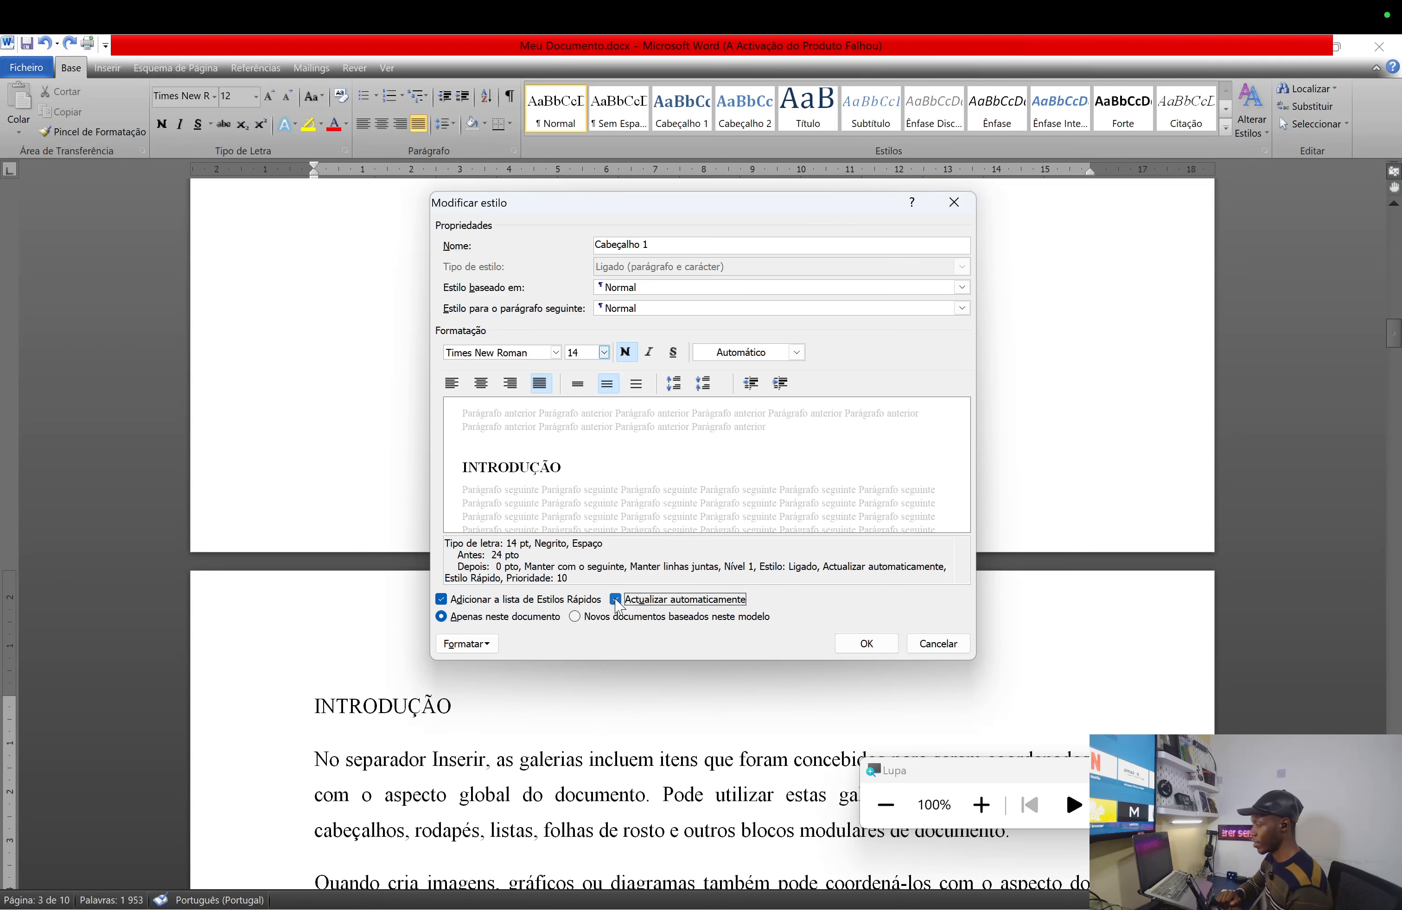
left_click(879, 649)
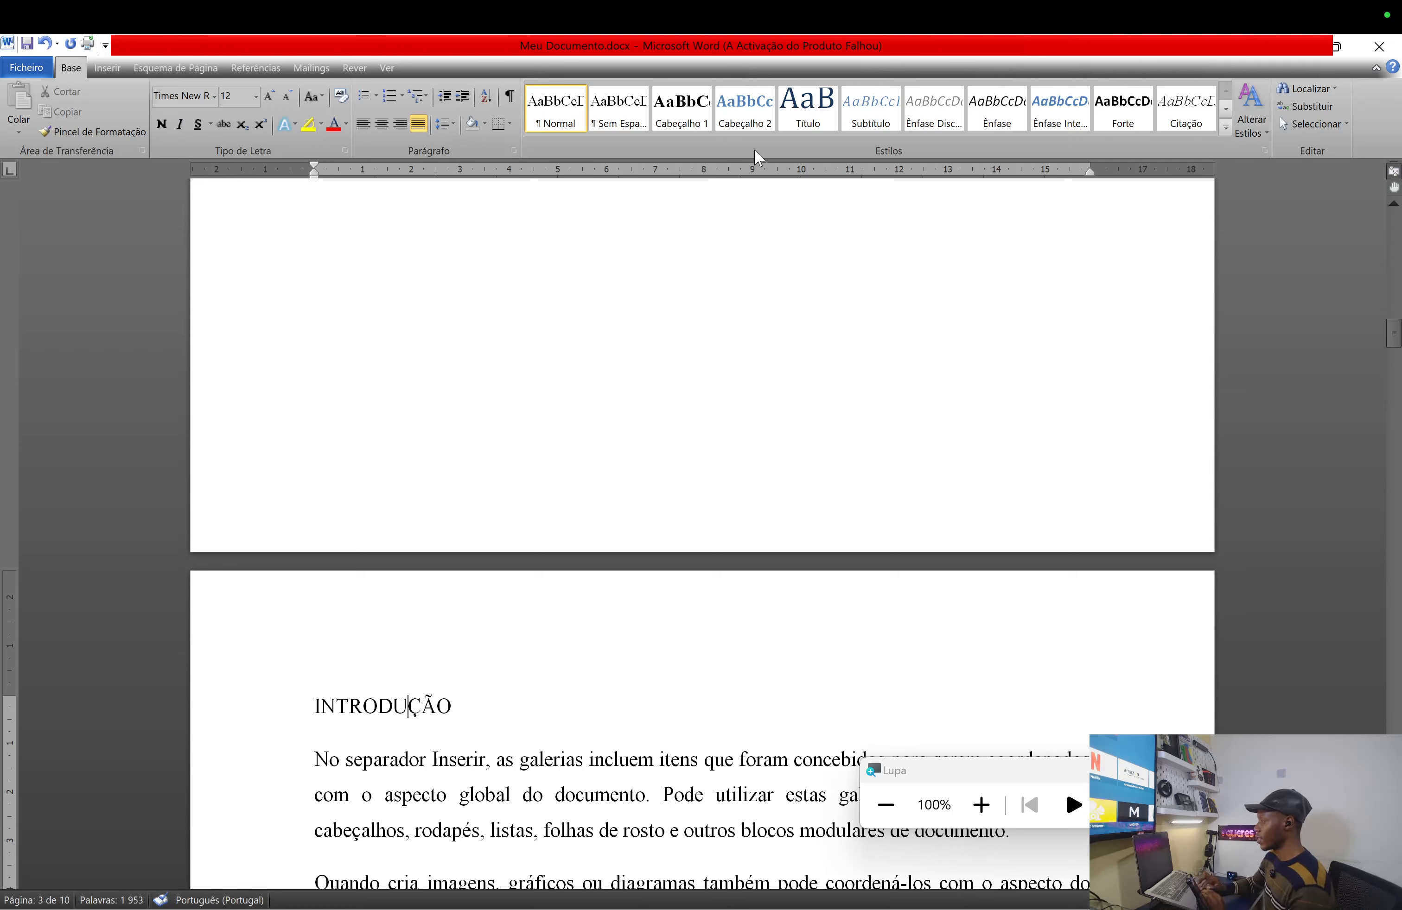
- Modify Cabeçalho 2 to Times New Roman 14 pt, Automático colour, with automatic updating
left_click(746, 109)
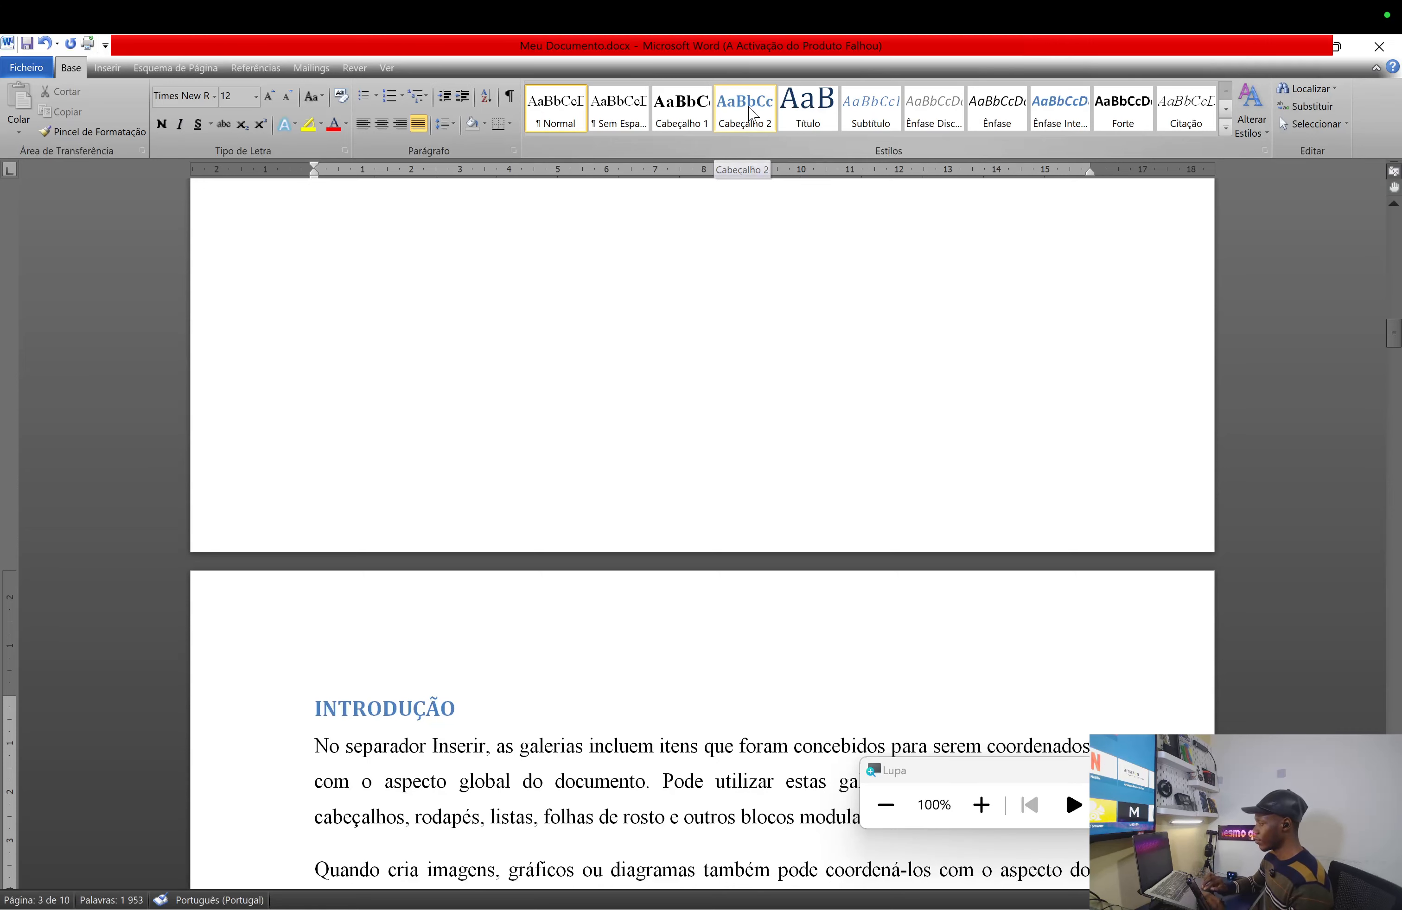
right_click(751, 110)
left_click(811, 141)
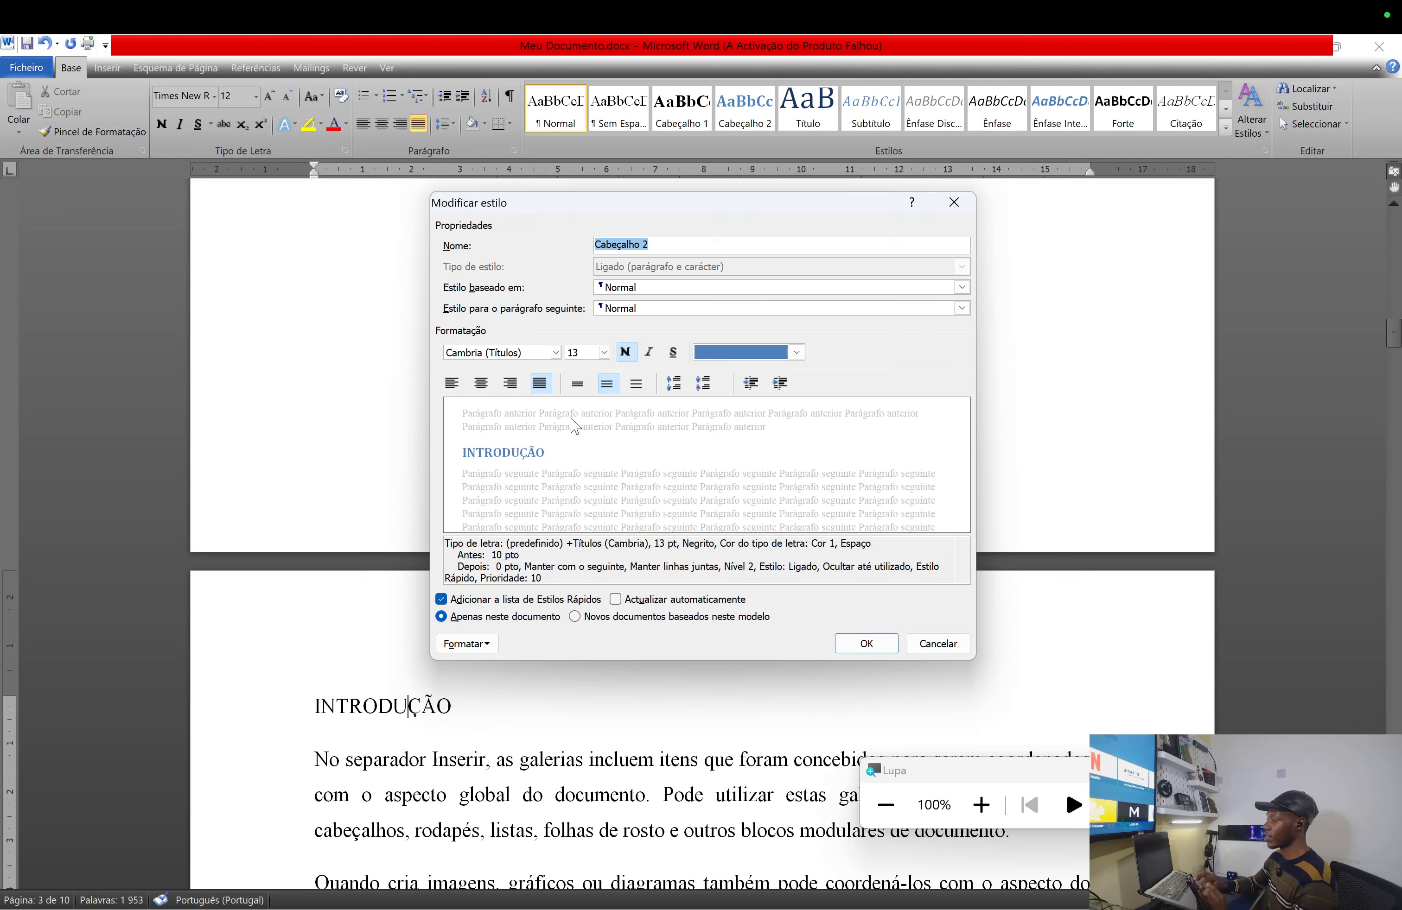
left_click(555, 352)
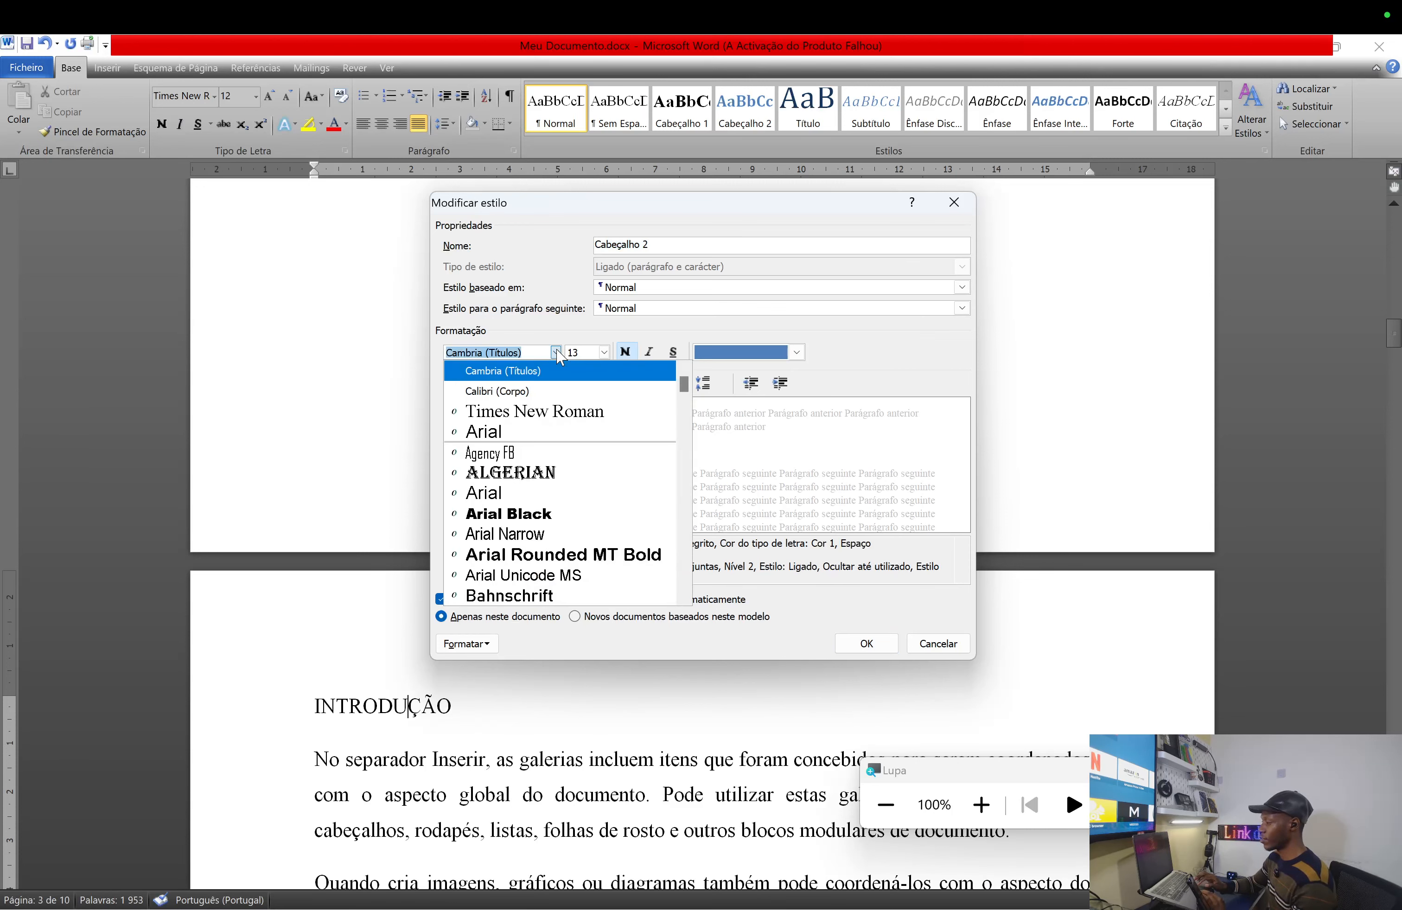
left_click(582, 412)
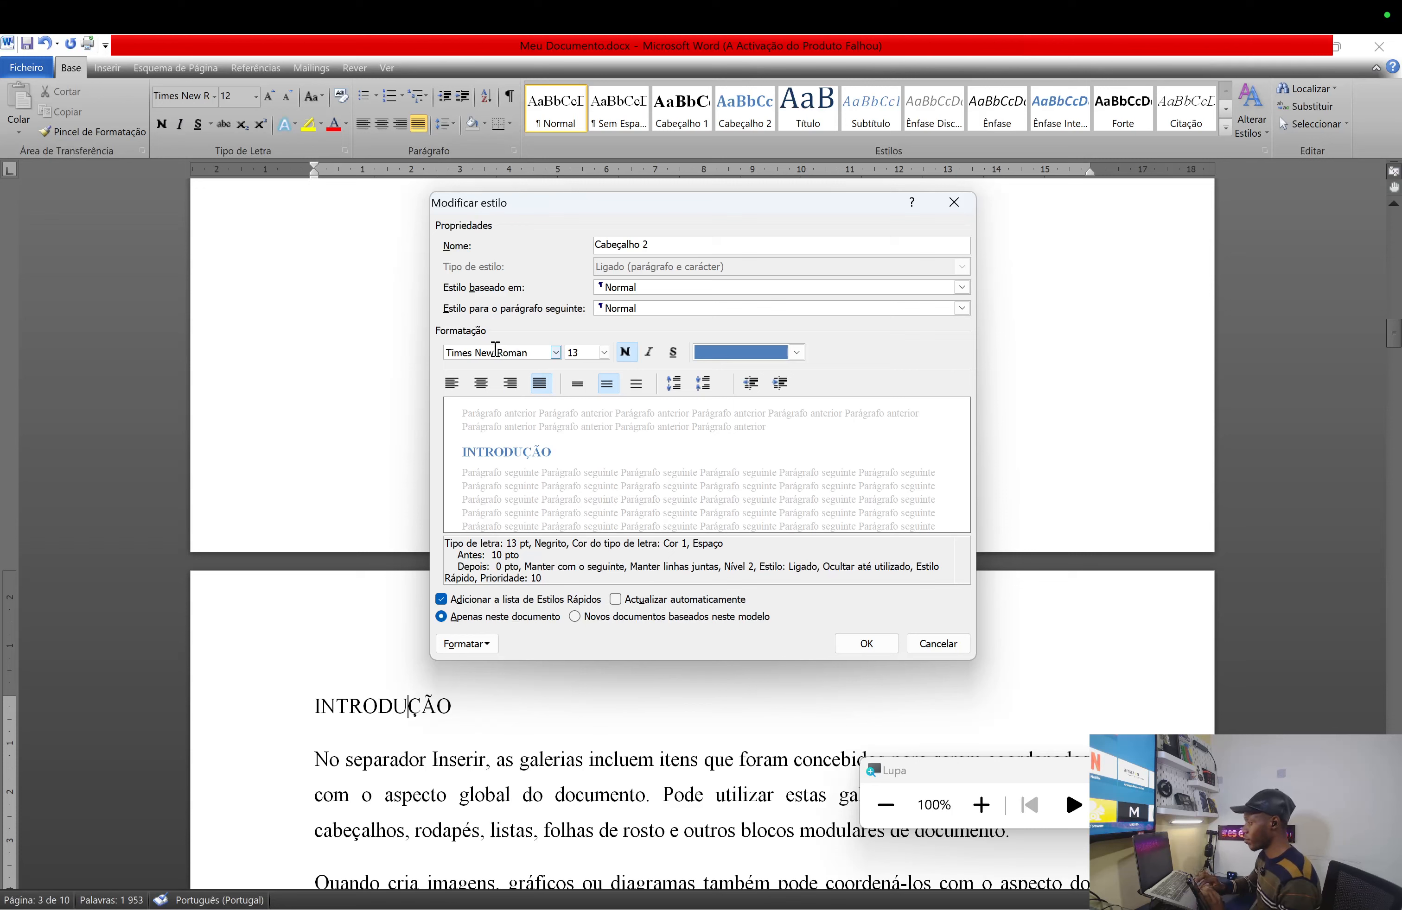
left_click(604, 354)
left_click(582, 430)
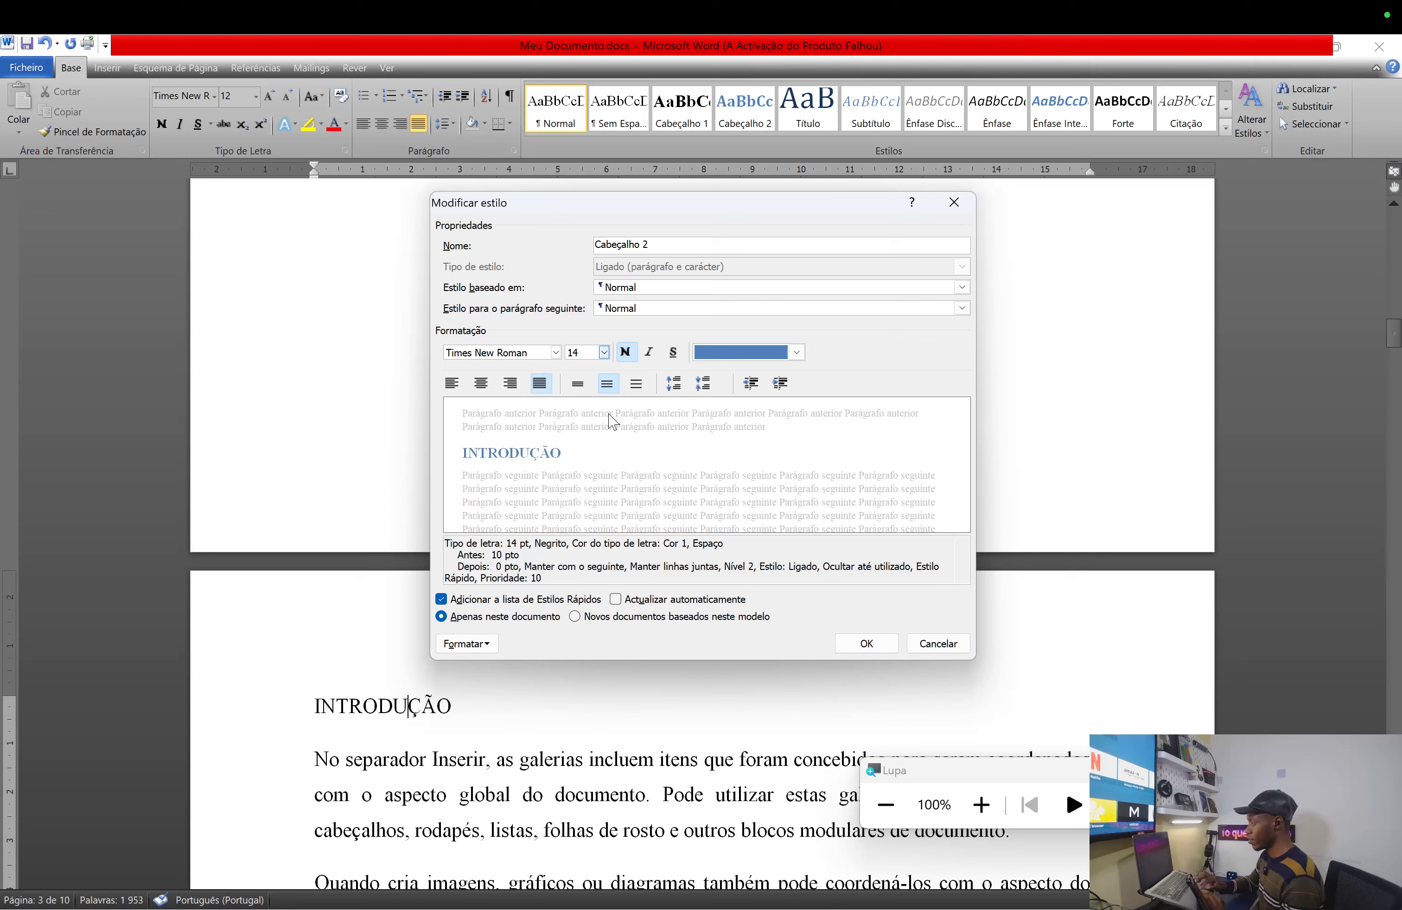
left_click(795, 354)
left_click(768, 376)
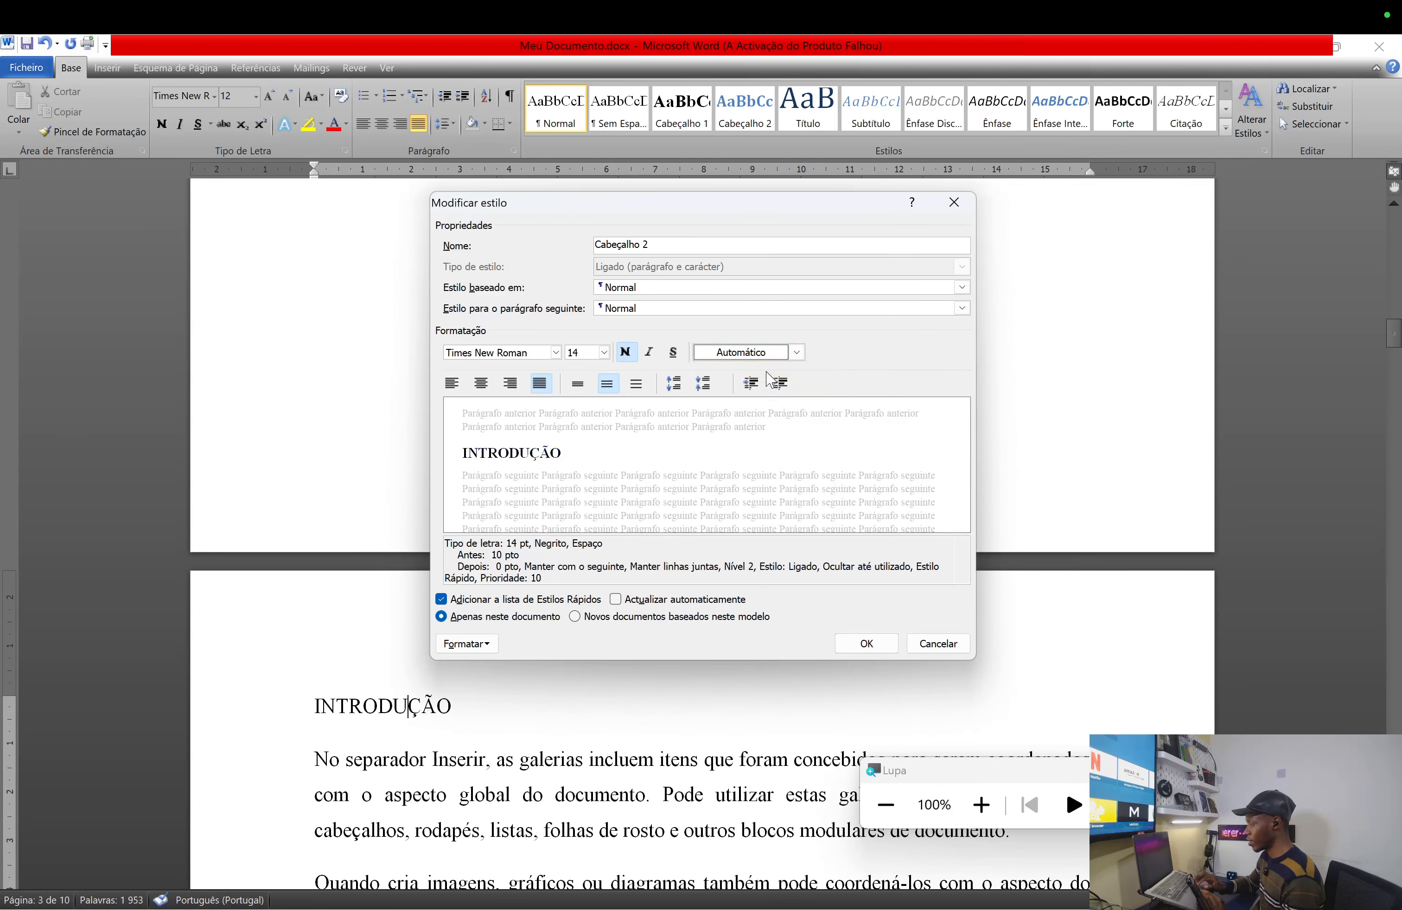
left_click(616, 599)
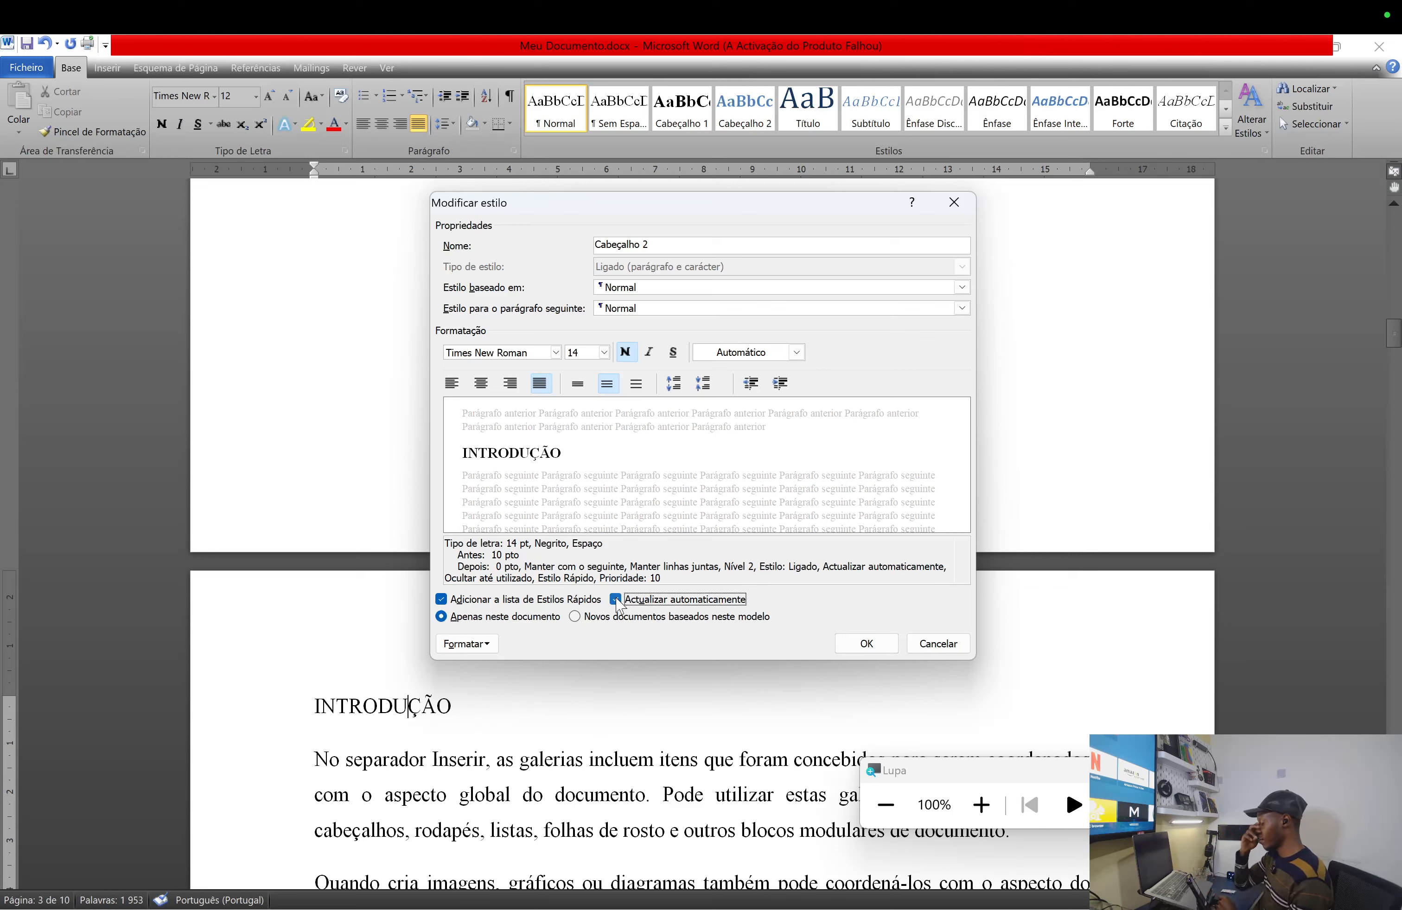
left_click(877, 649)
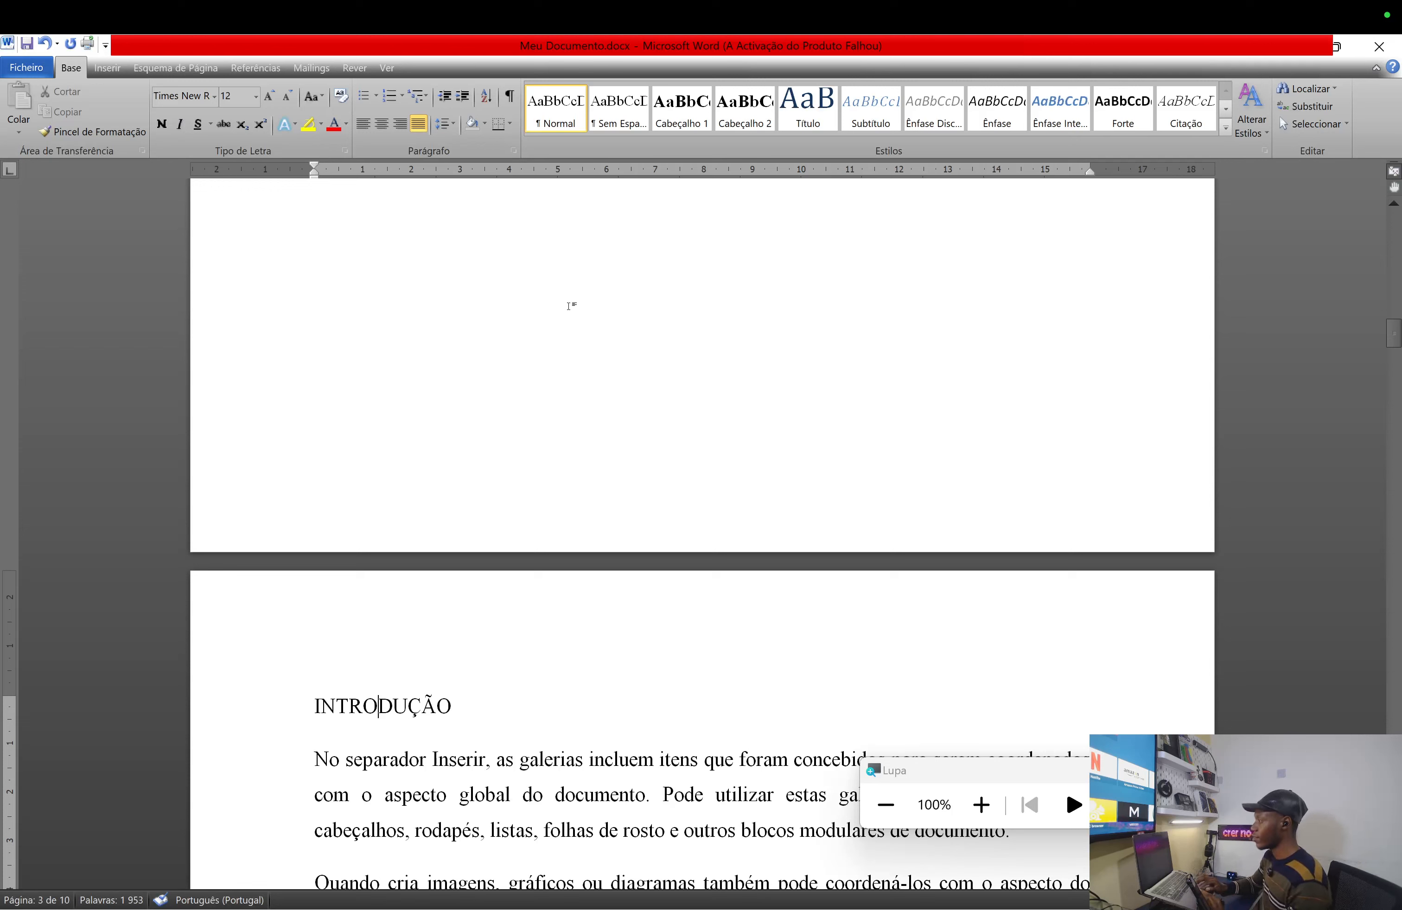
- Apply Cabeçalho 1 to the INTRODUÇÃO and MALÁRIA headings
left_click(699, 121)
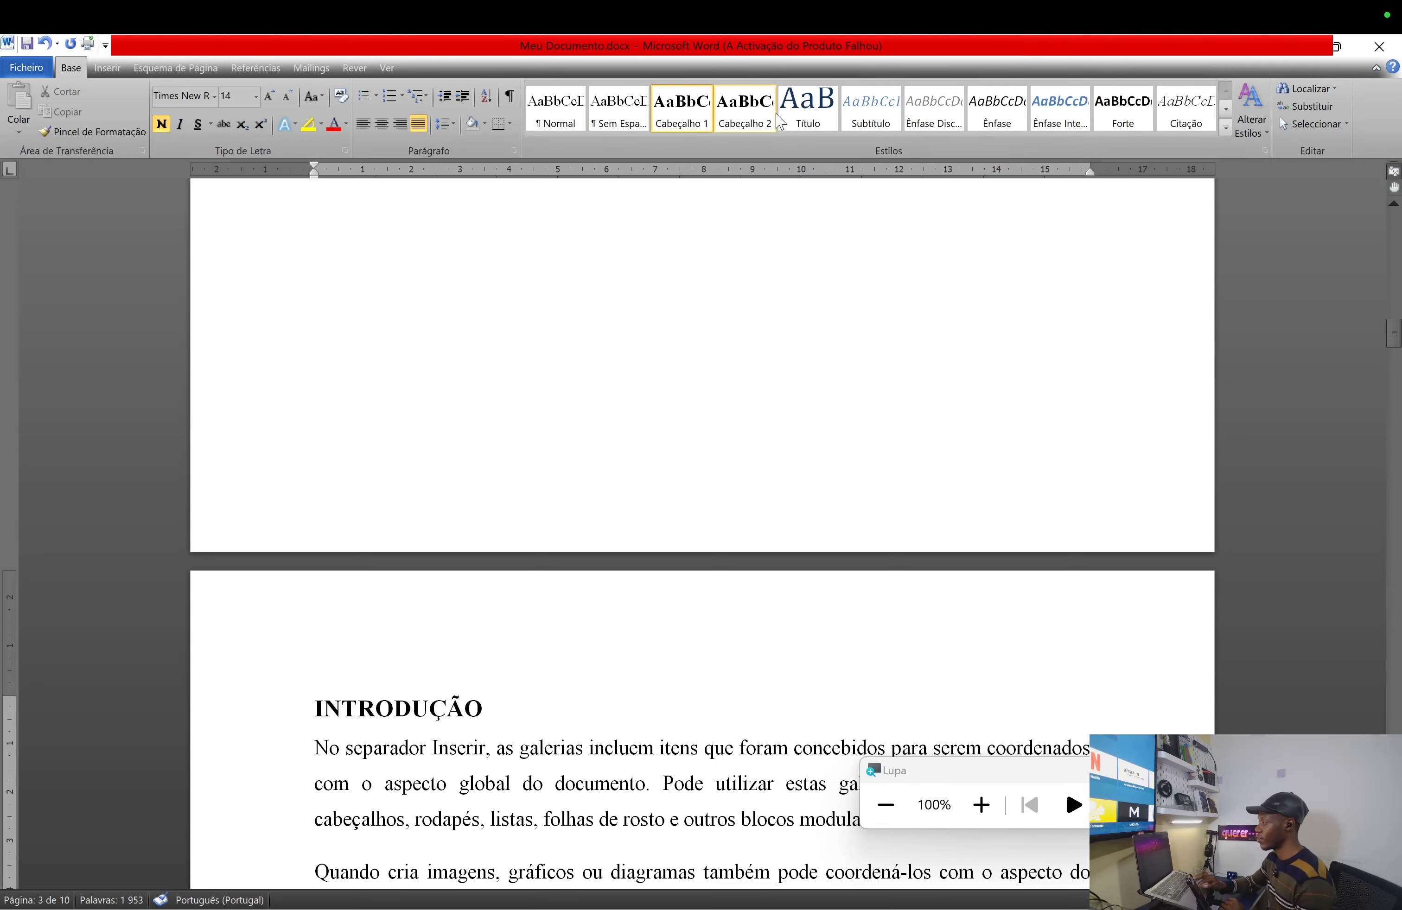
scroll(590, 575, "down", 8)
scroll(490, 779, "down", 12)
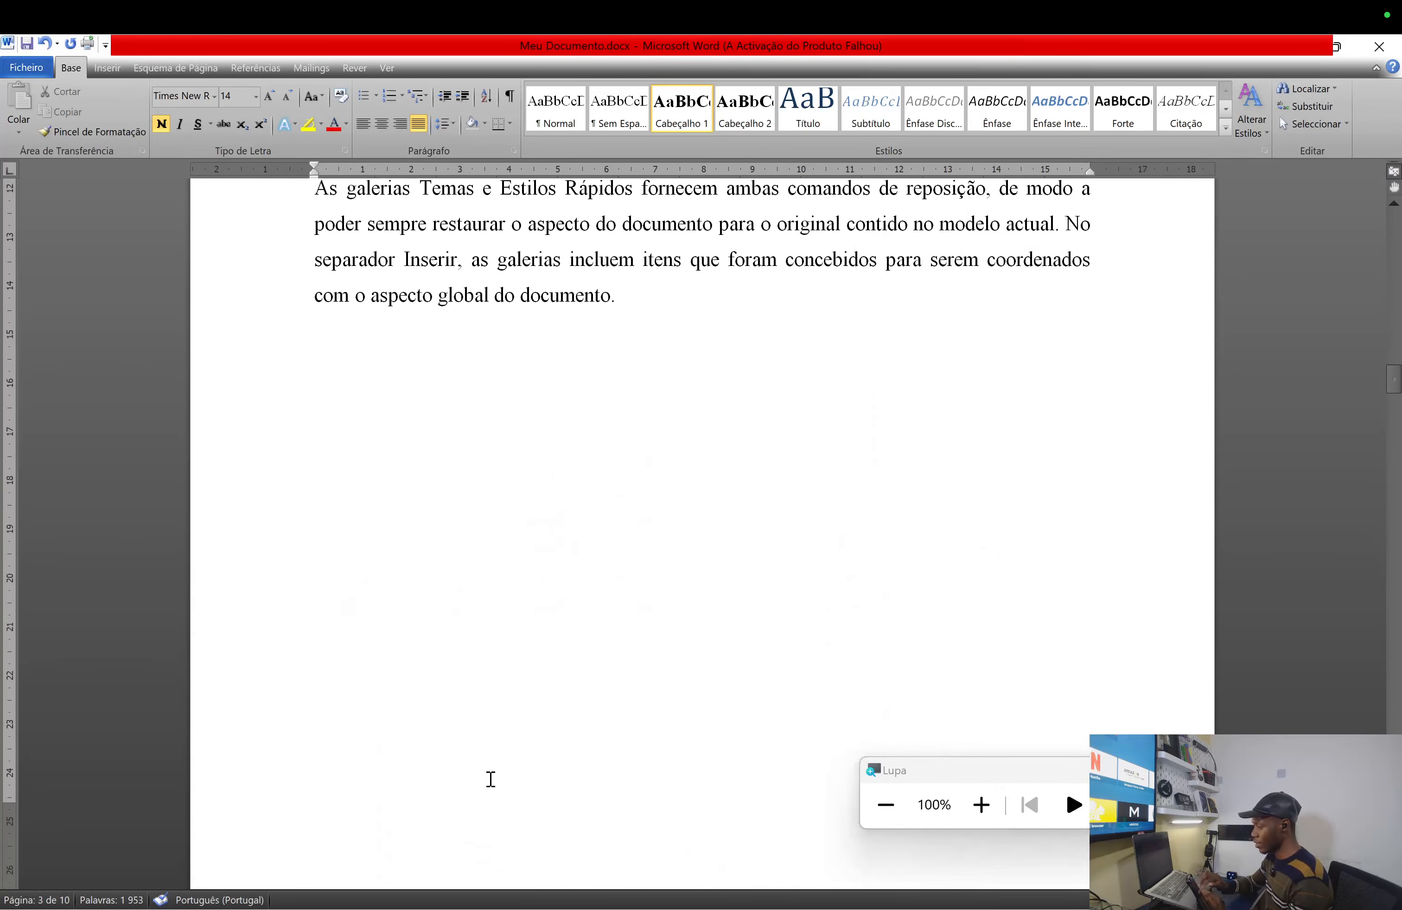
left_click(361, 589)
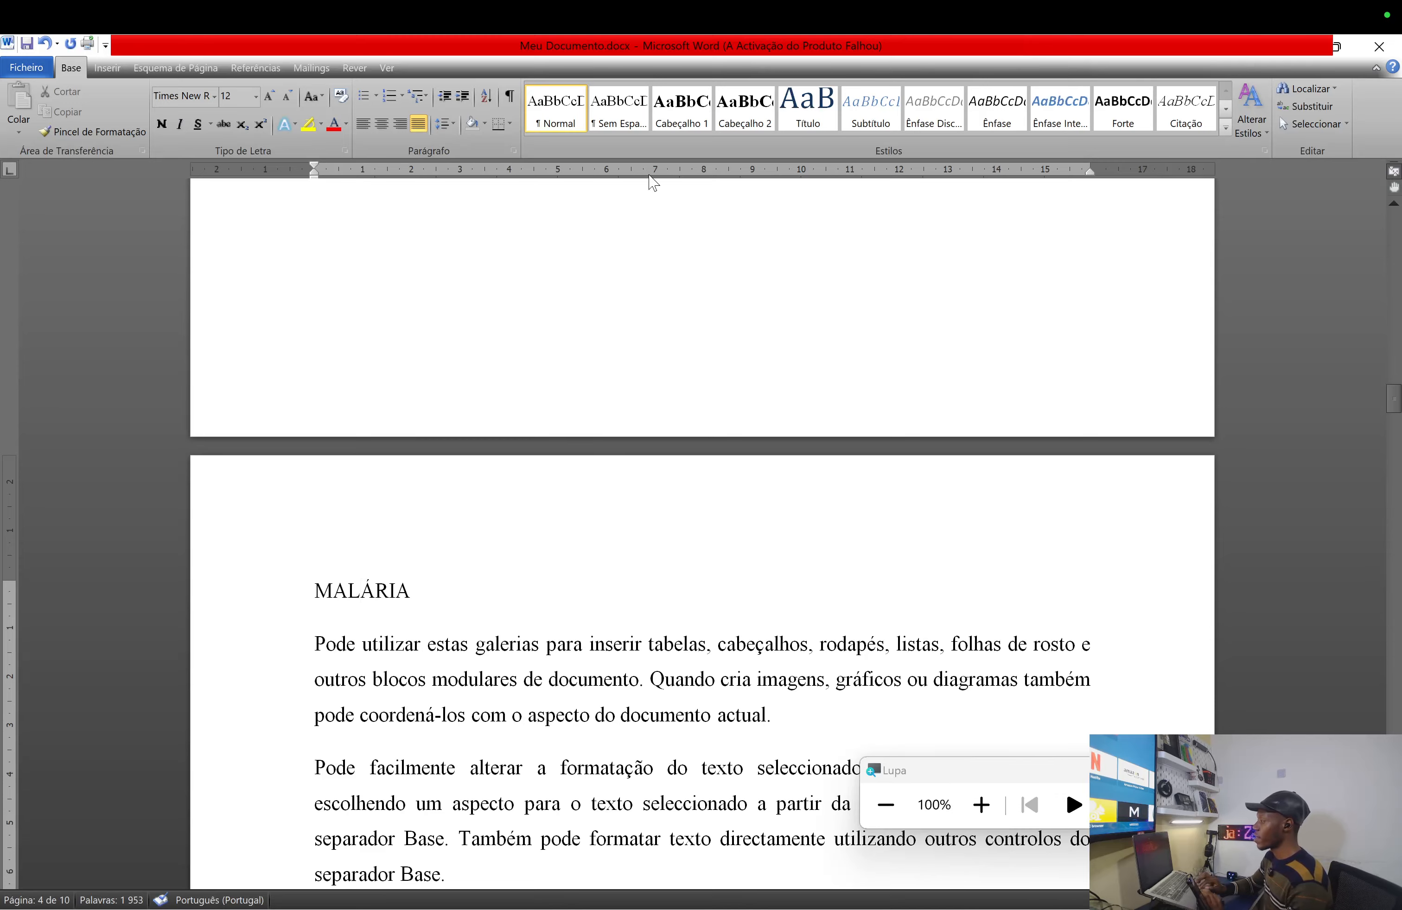
left_click(694, 111)
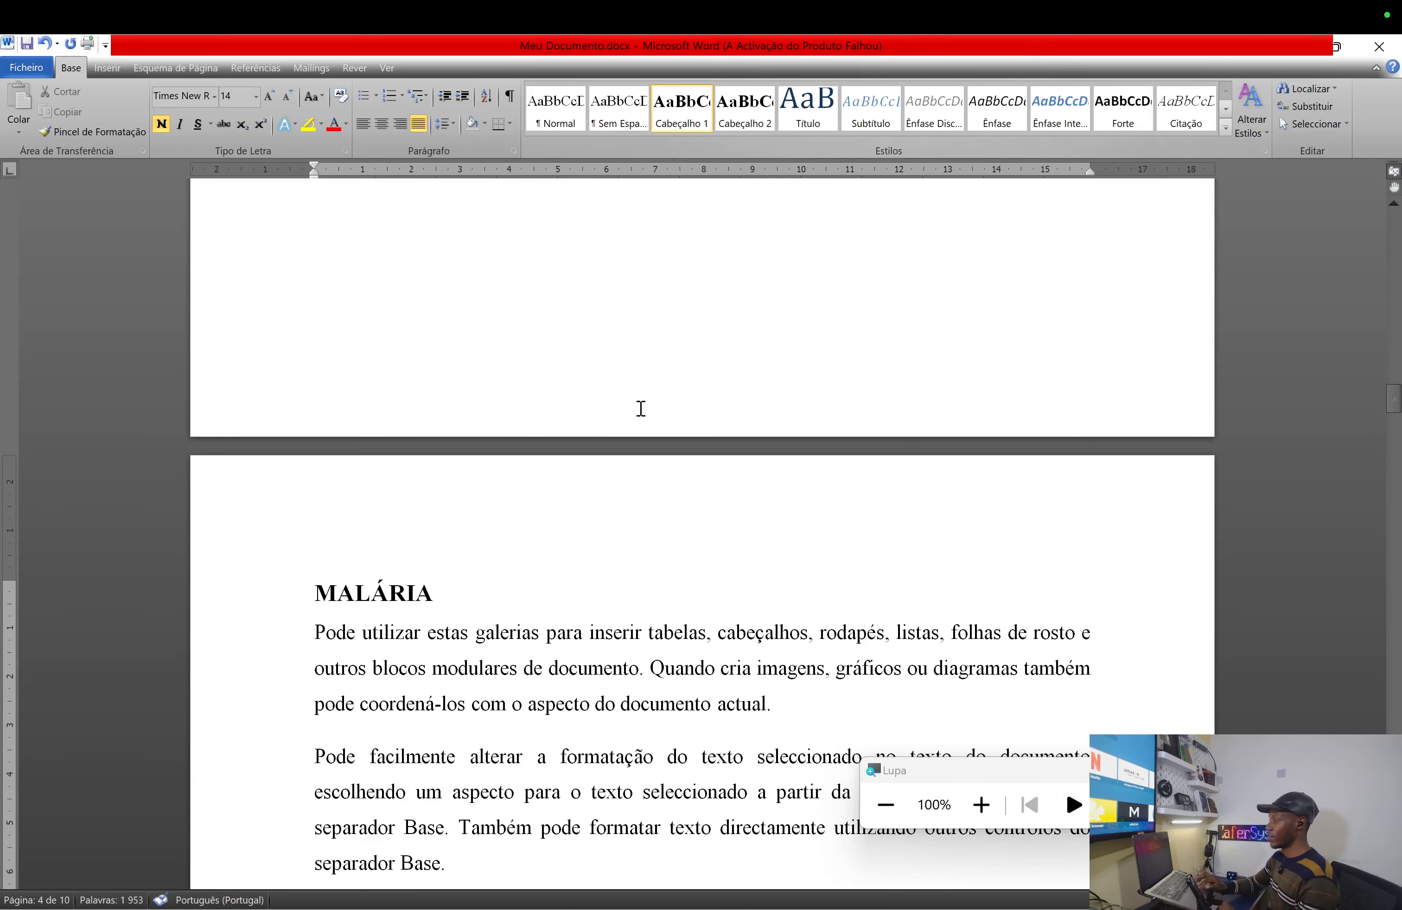
- Scroll down to the Sinais e Sintomas line on page 4 and place the cursor there
scroll(533, 638, "down", 5)
scroll(533, 639, "down", 13)
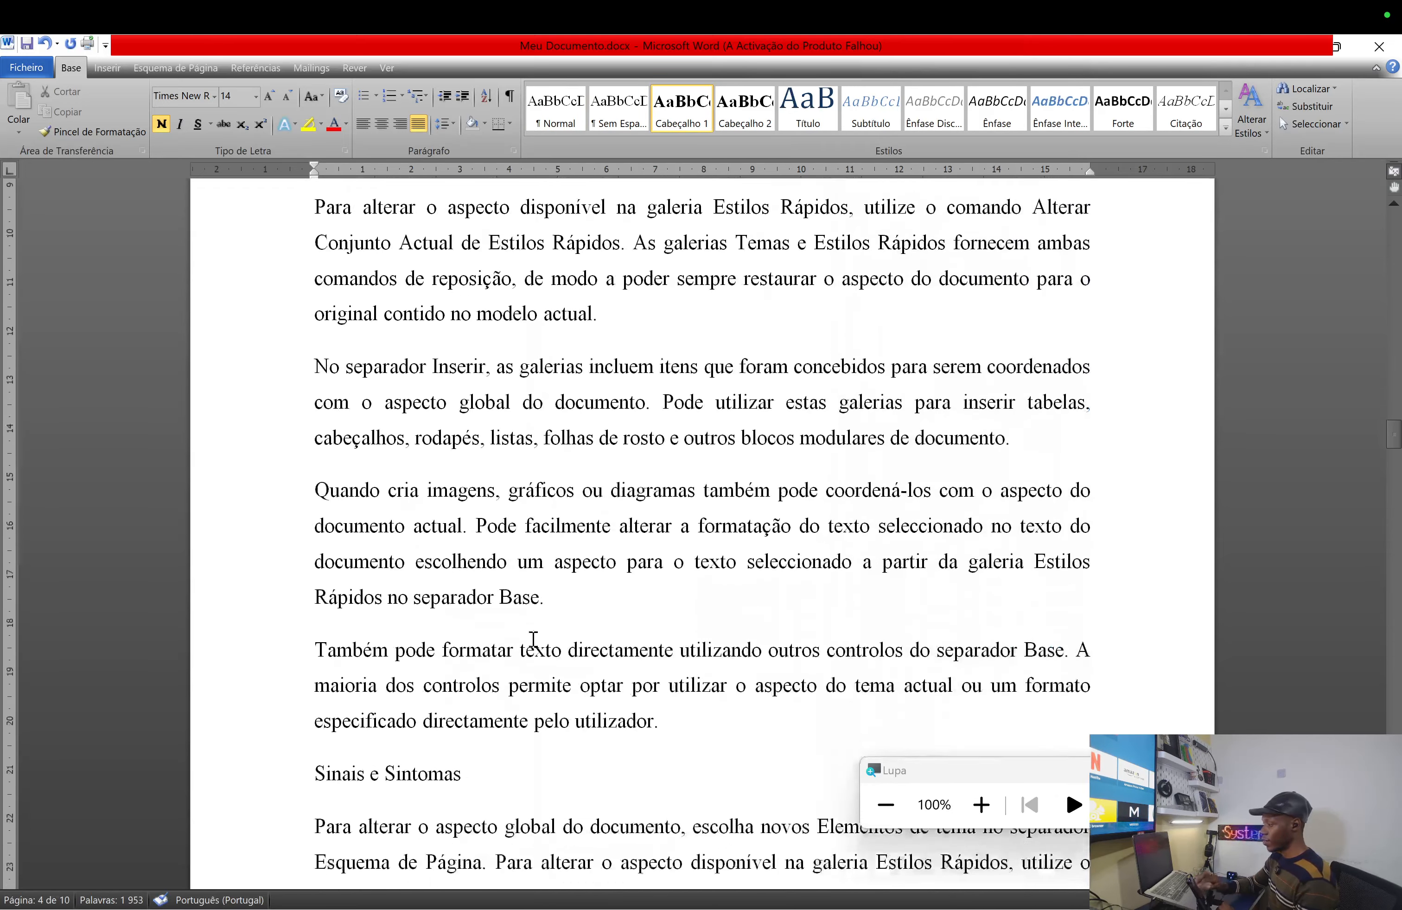
scroll(533, 639, "down", 13)
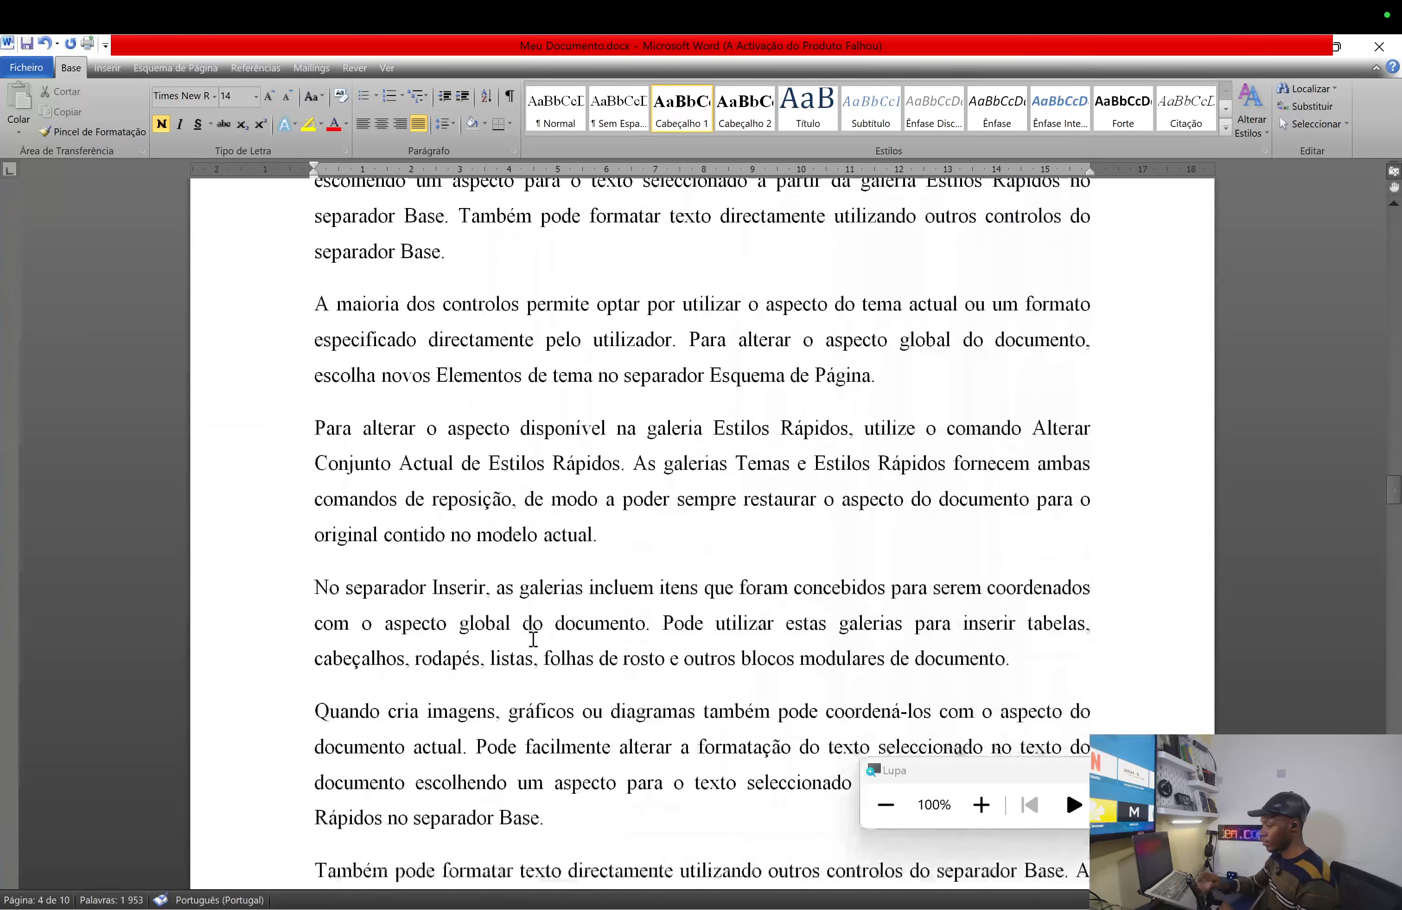
scroll(533, 638, "down", 15)
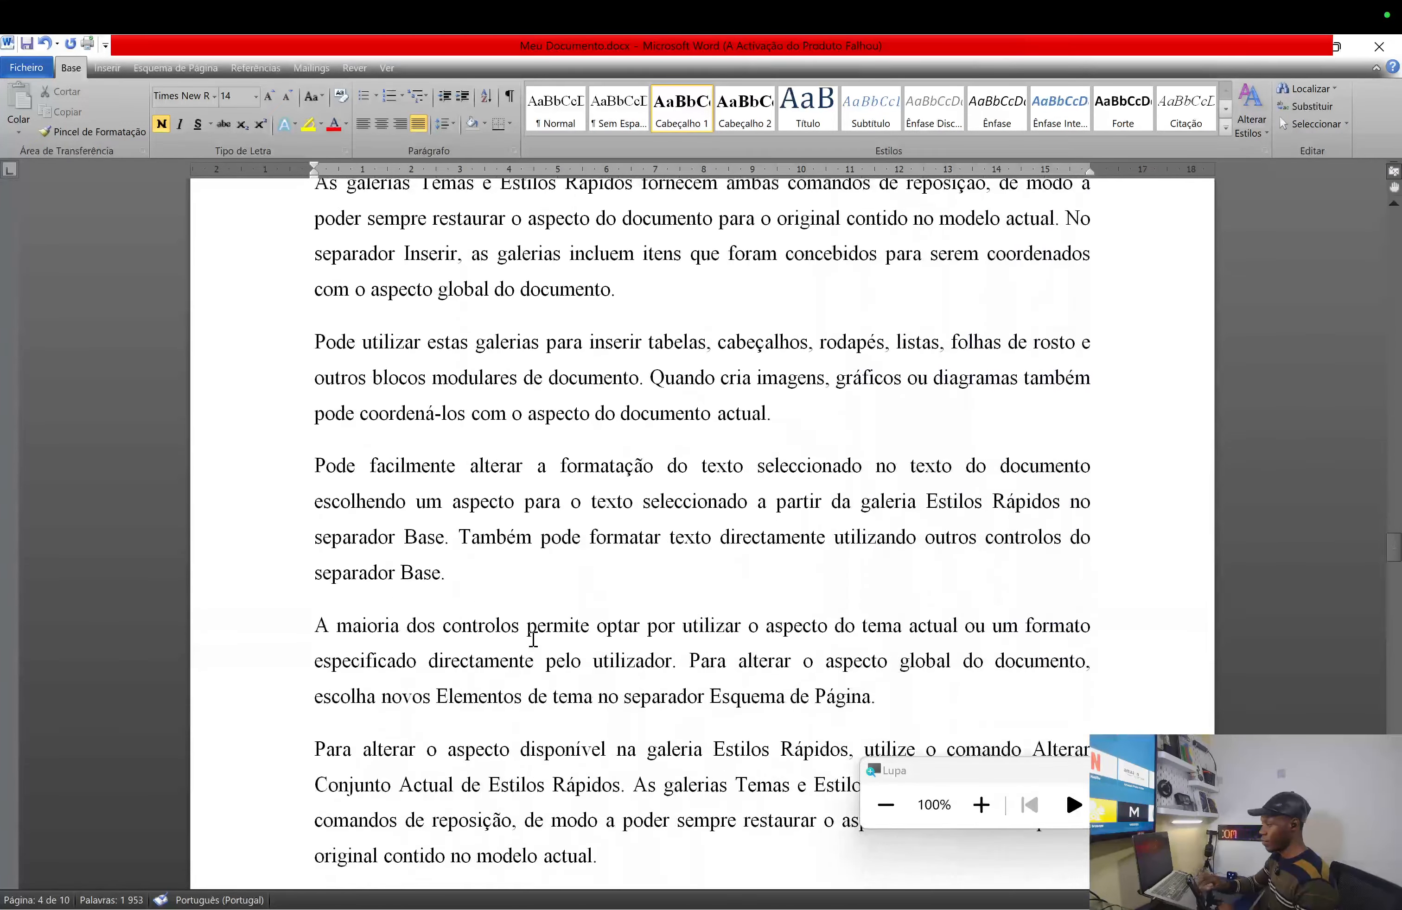
scroll(533, 638, "down", 15)
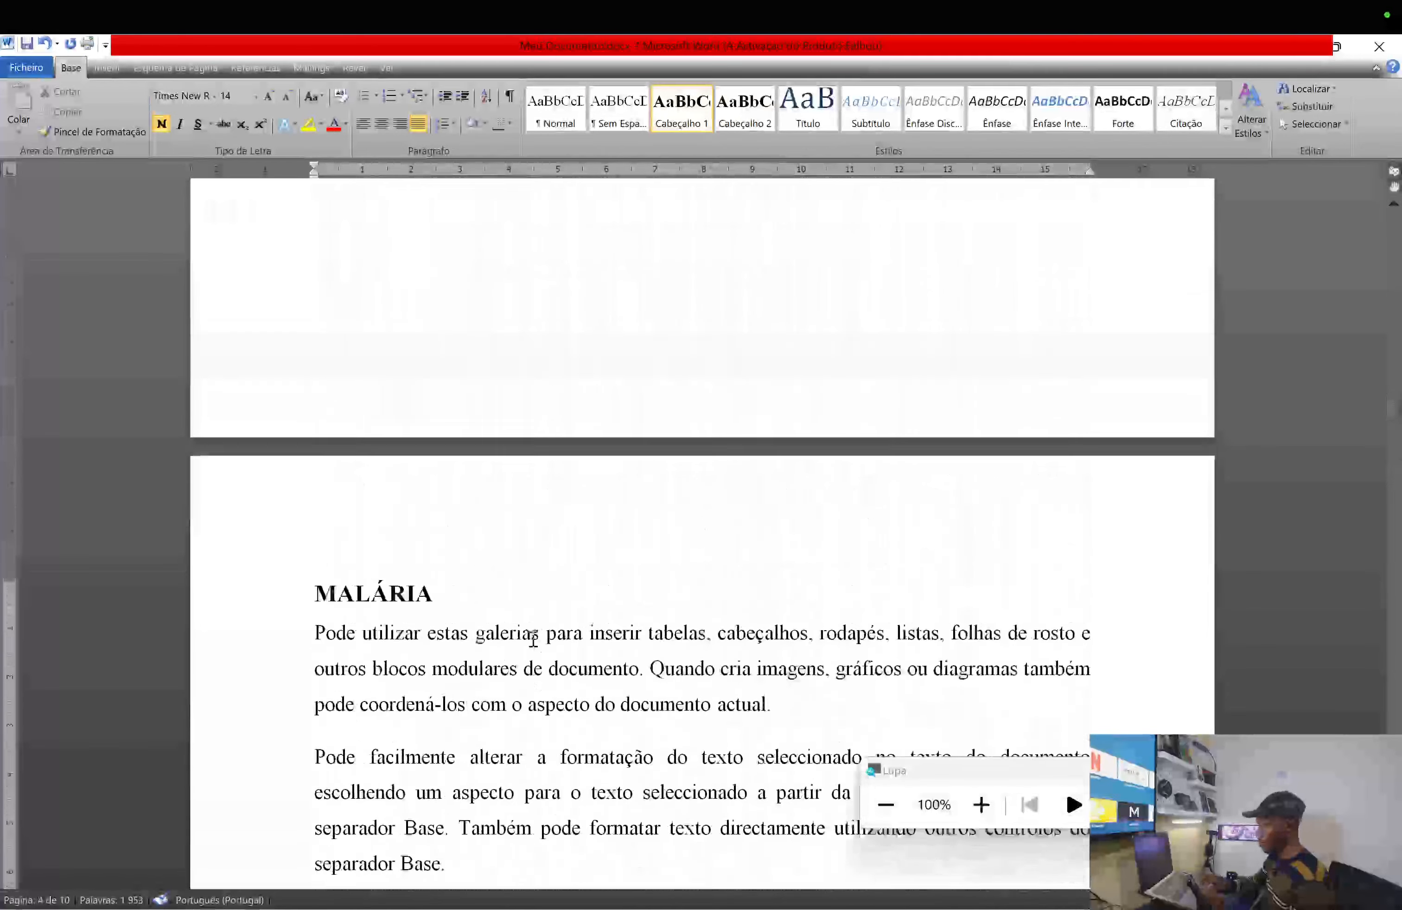
scroll(533, 638, "down", 4)
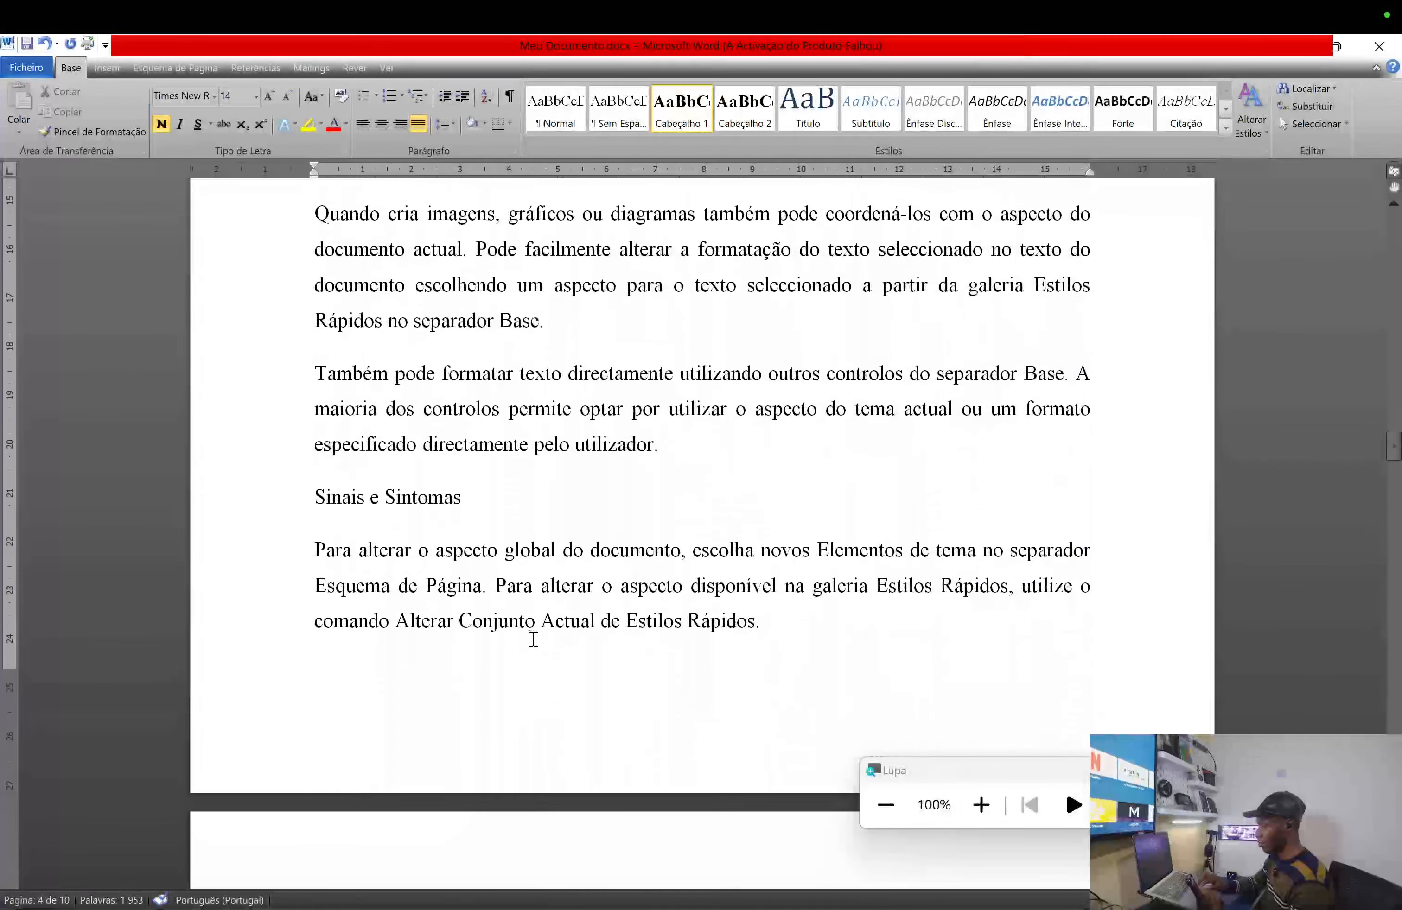
left_click(421, 499)
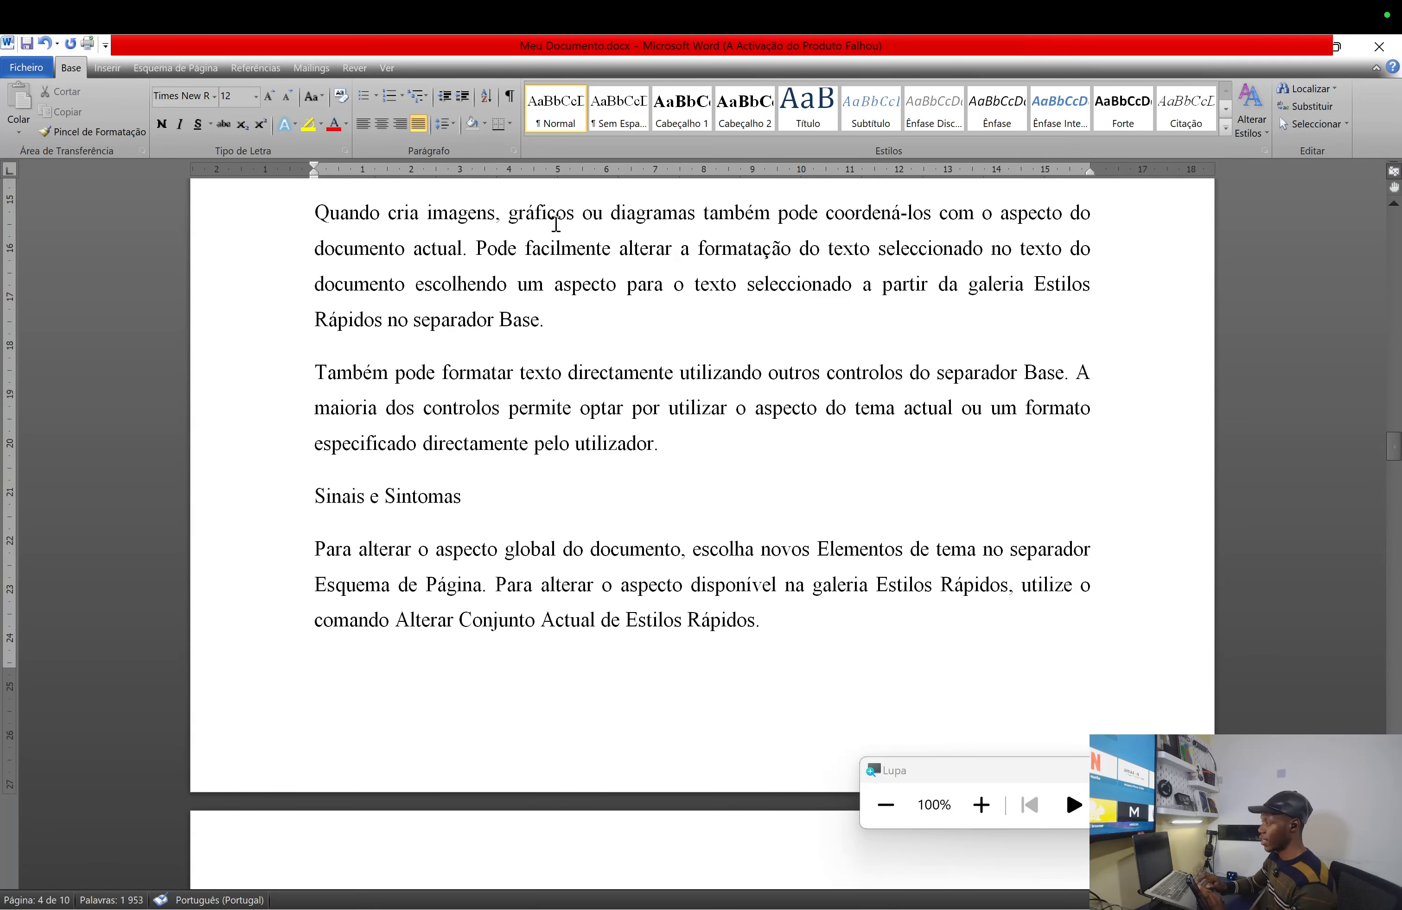
- Apply Cabeçalho 2 to the Sinais e Sintomas and Causas subtitles
left_click(761, 122)
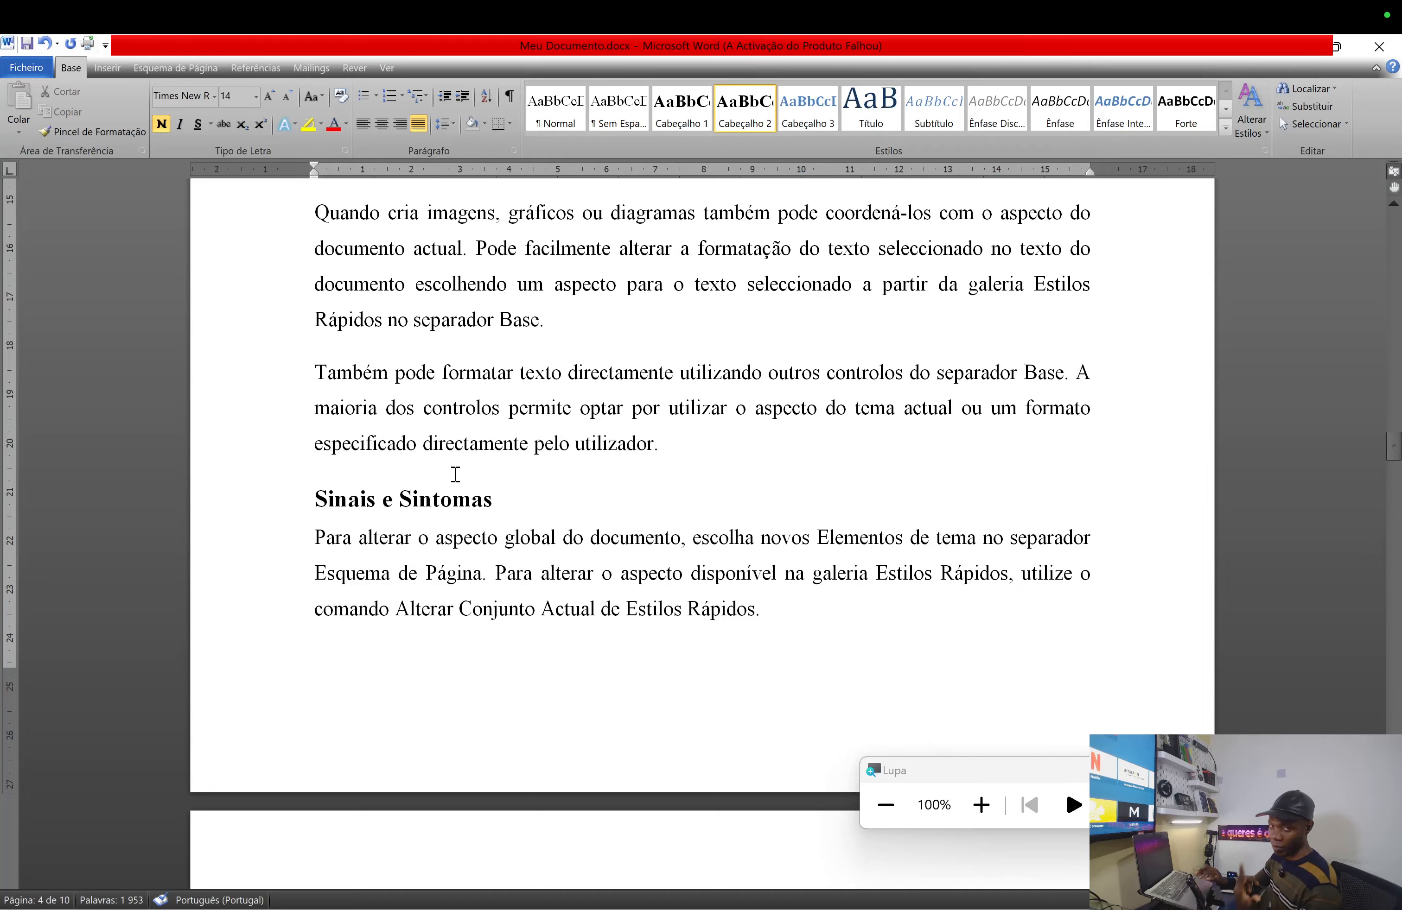
scroll(455, 474, "down", 10)
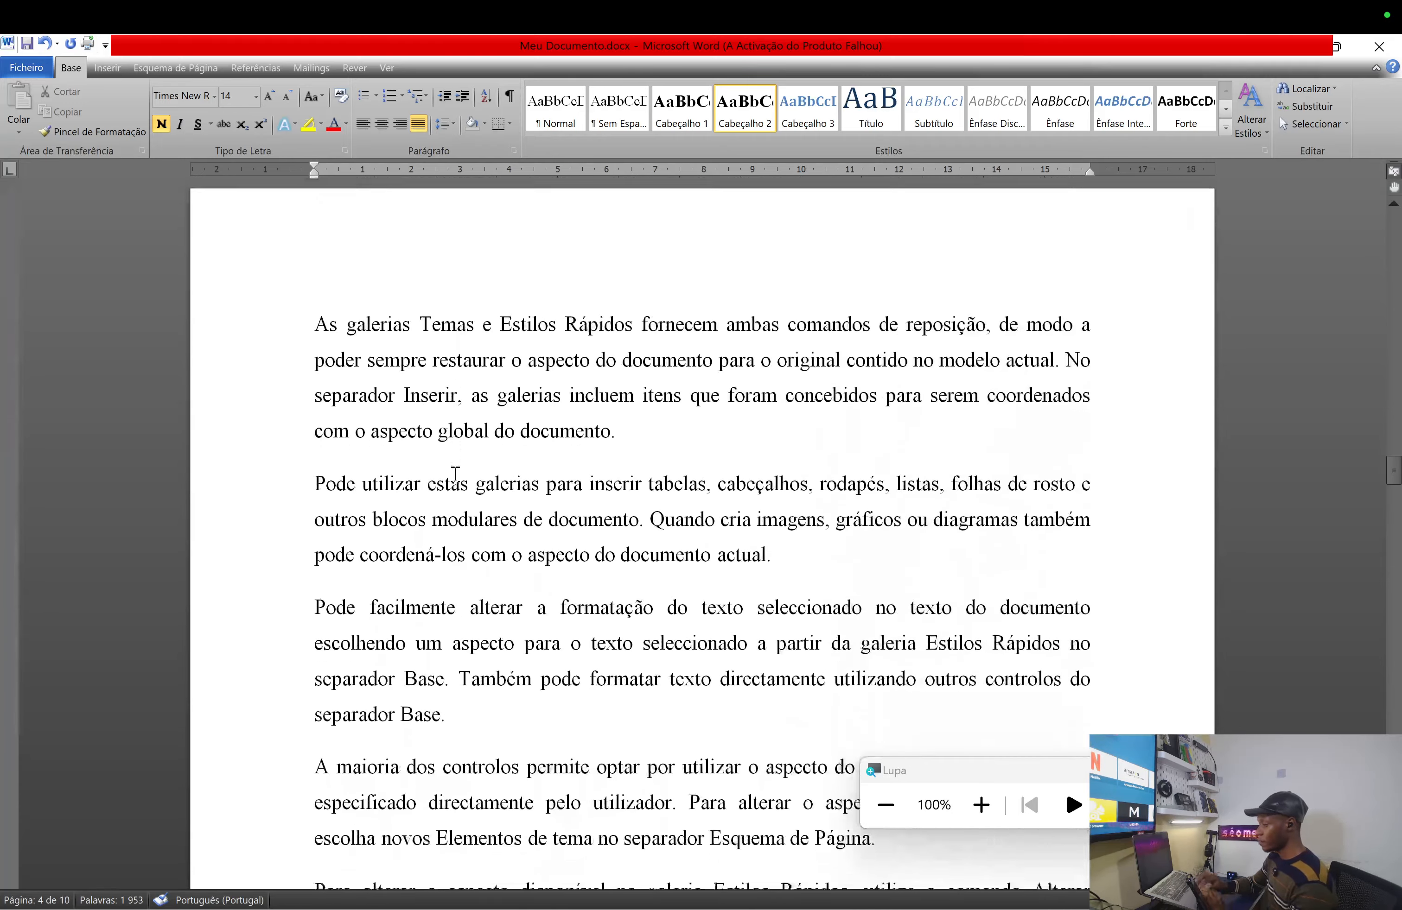
scroll(455, 474, "down", 12)
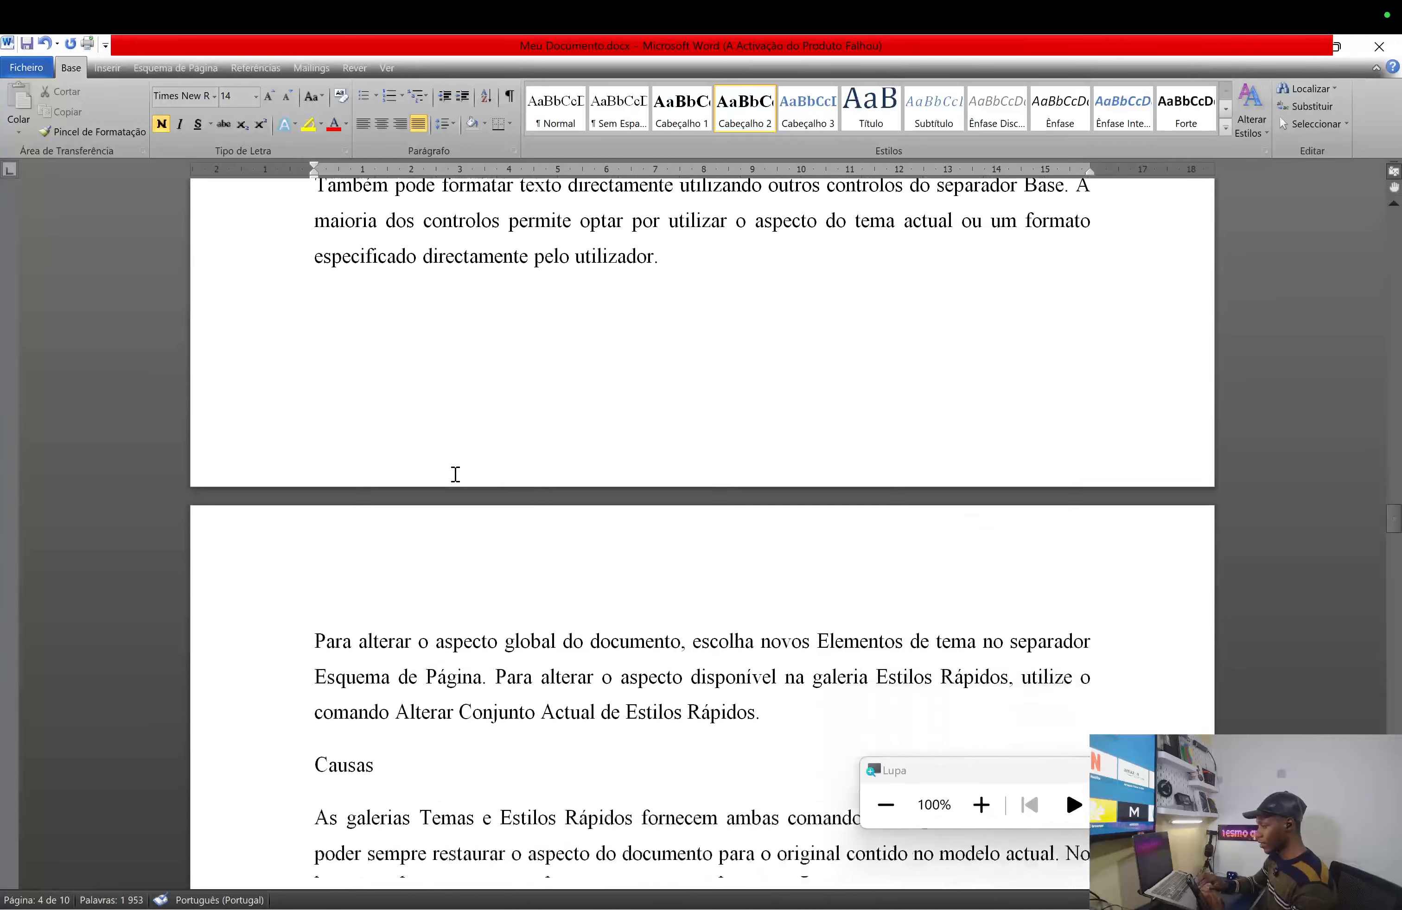
left_click(346, 522)
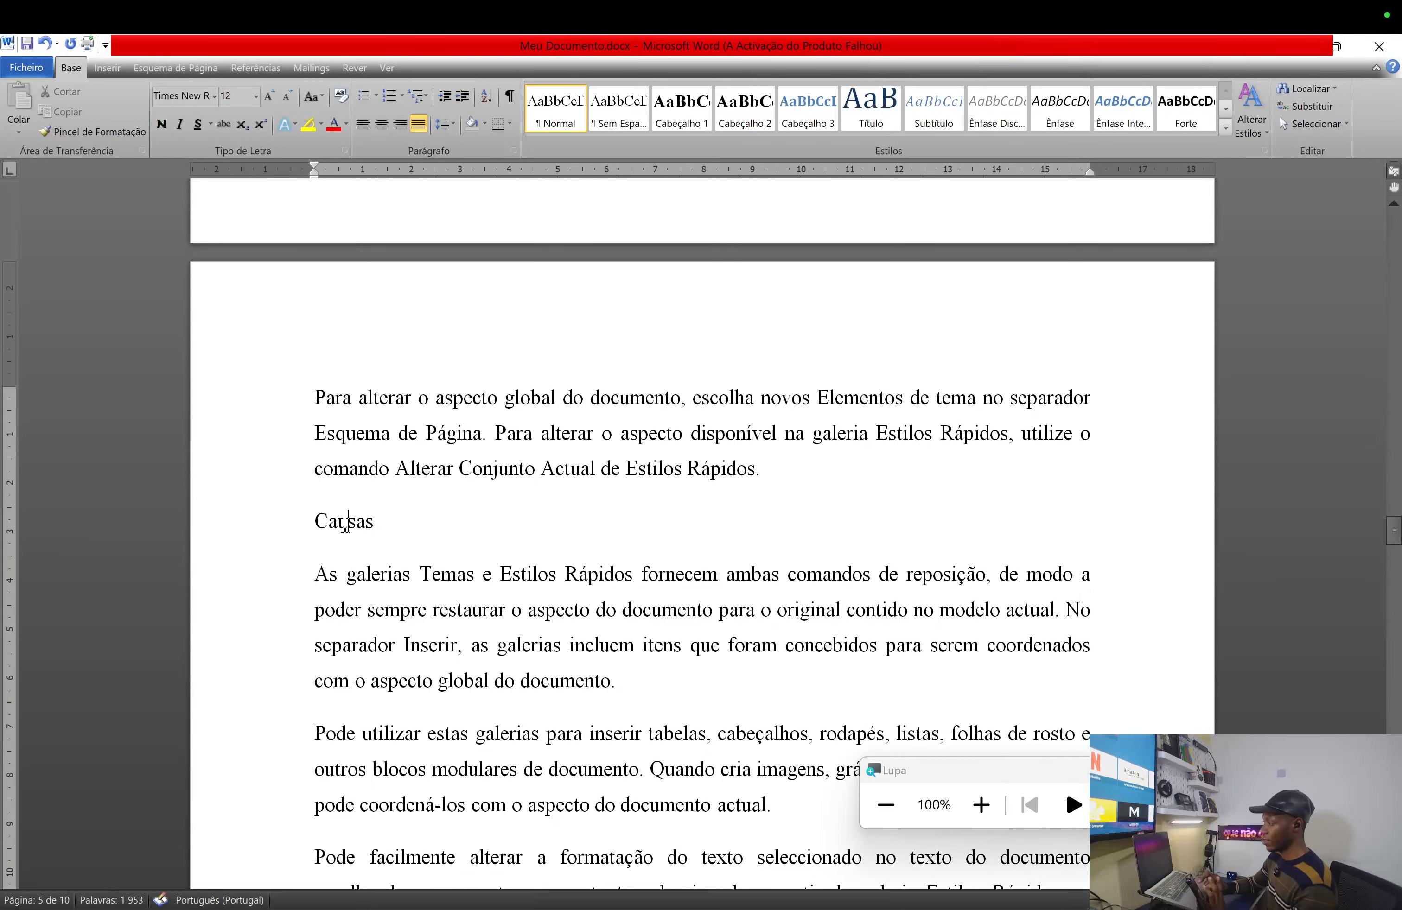
left_click(731, 112)
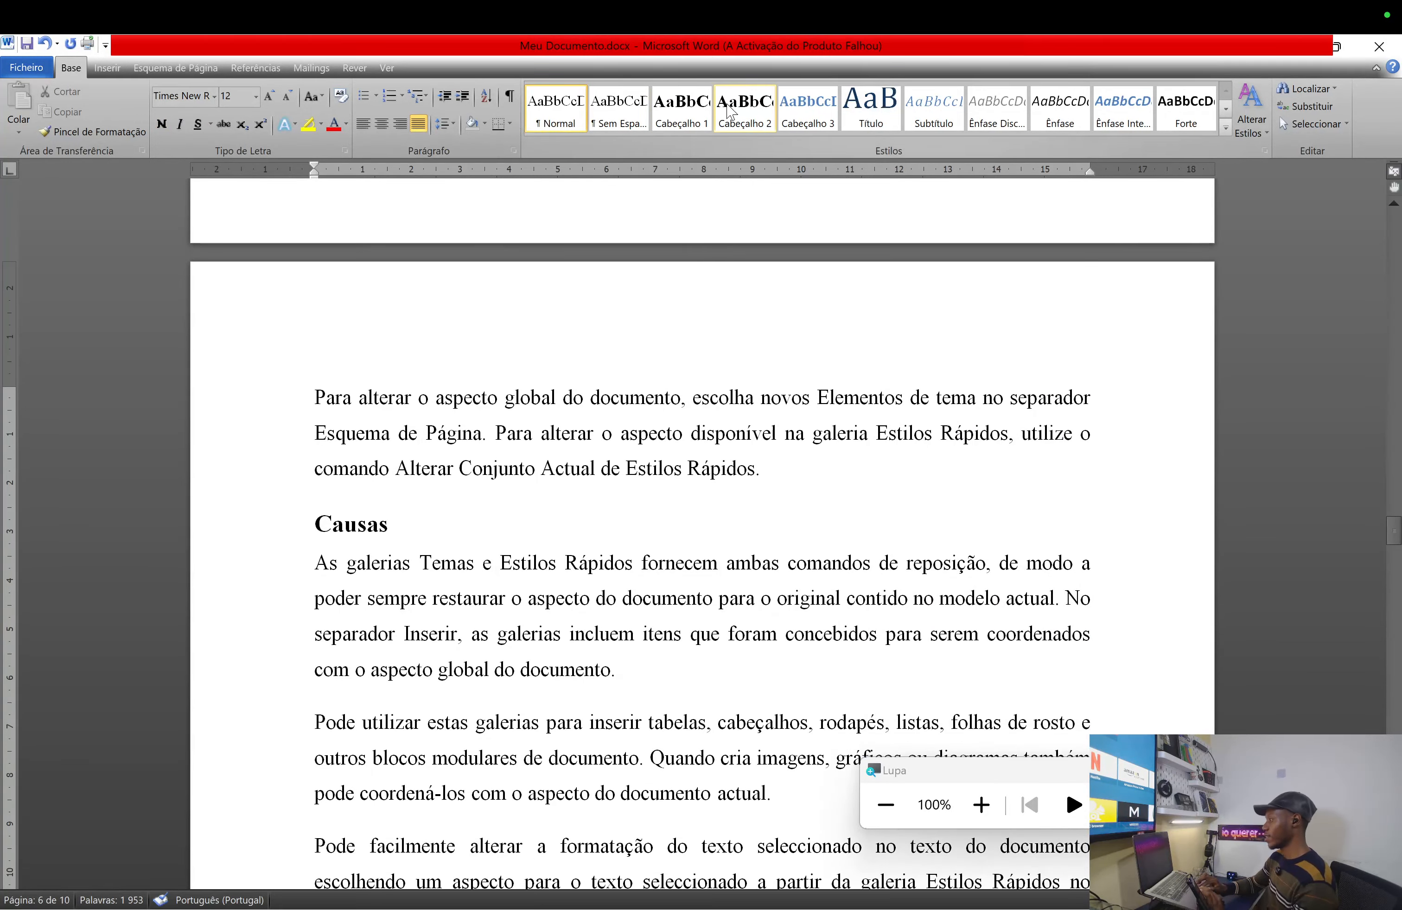
left_click(731, 111)
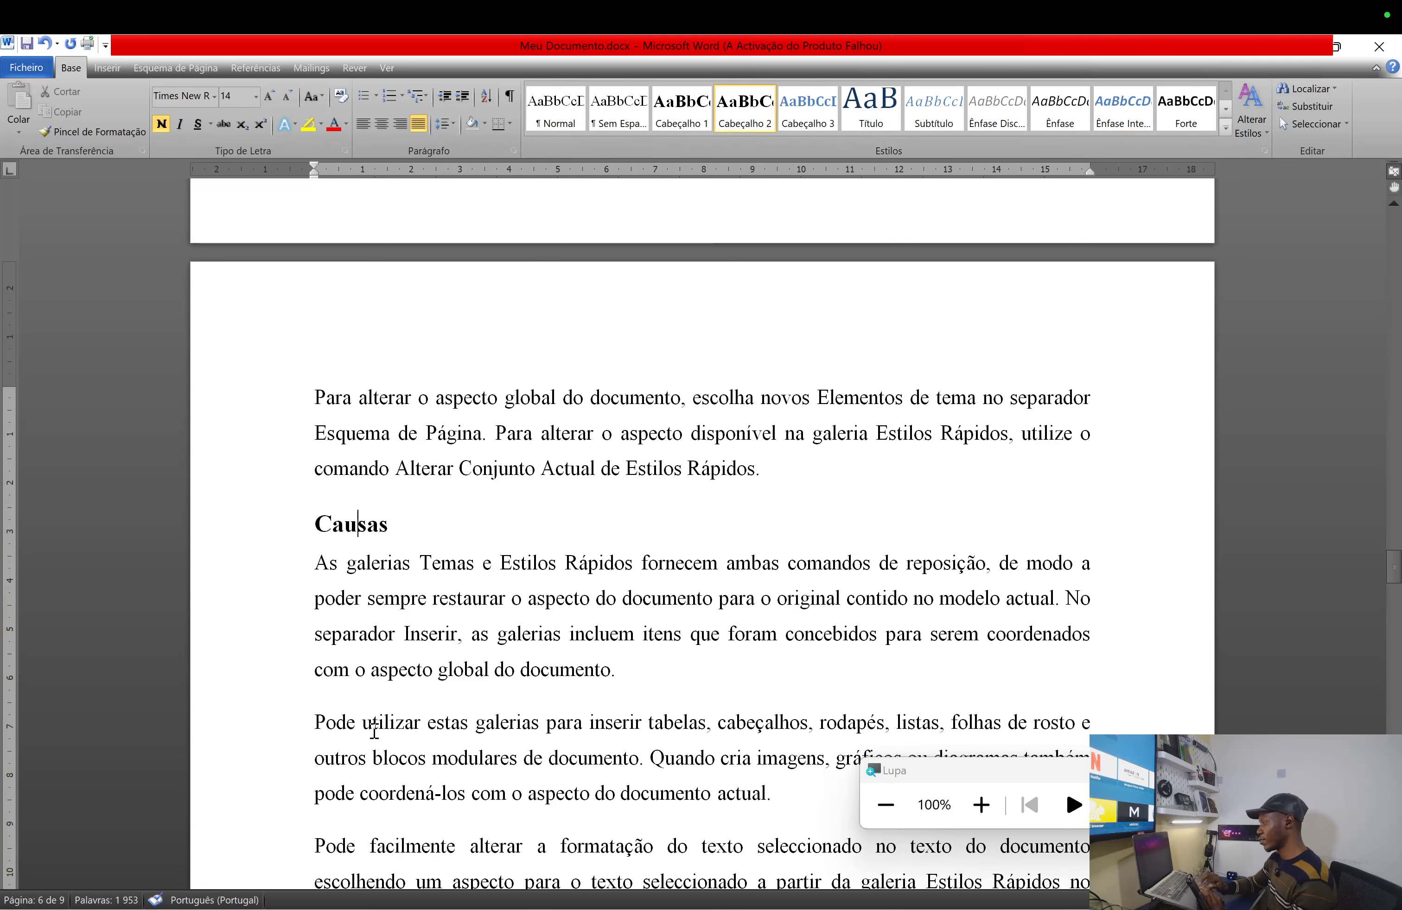
- Apply Cabeçalho 2 to the Tratamentos and Prevenção subtitles
scroll(374, 732, "down", 10)
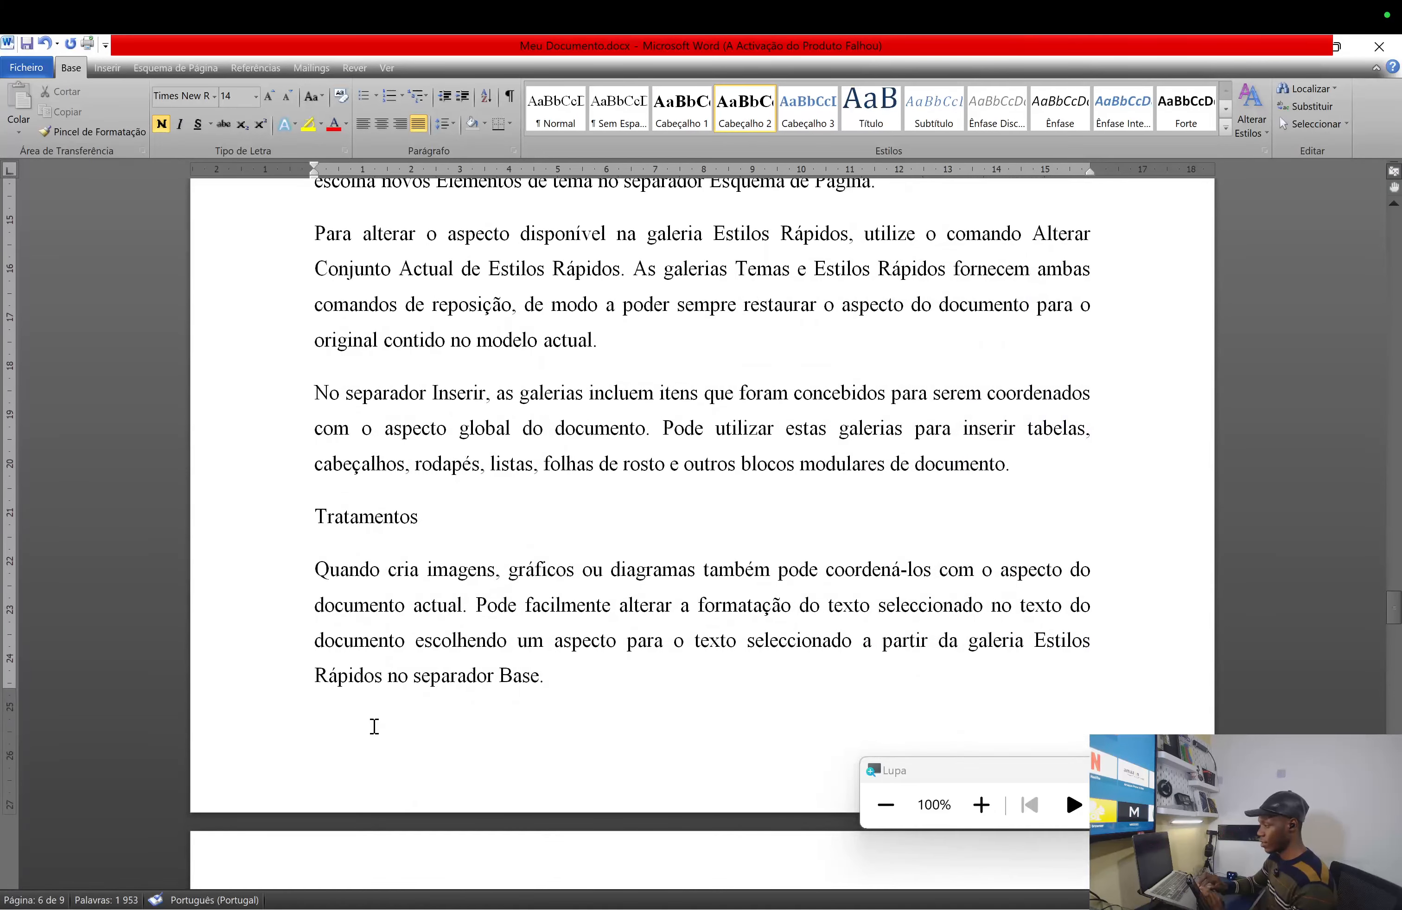
left_click(386, 516)
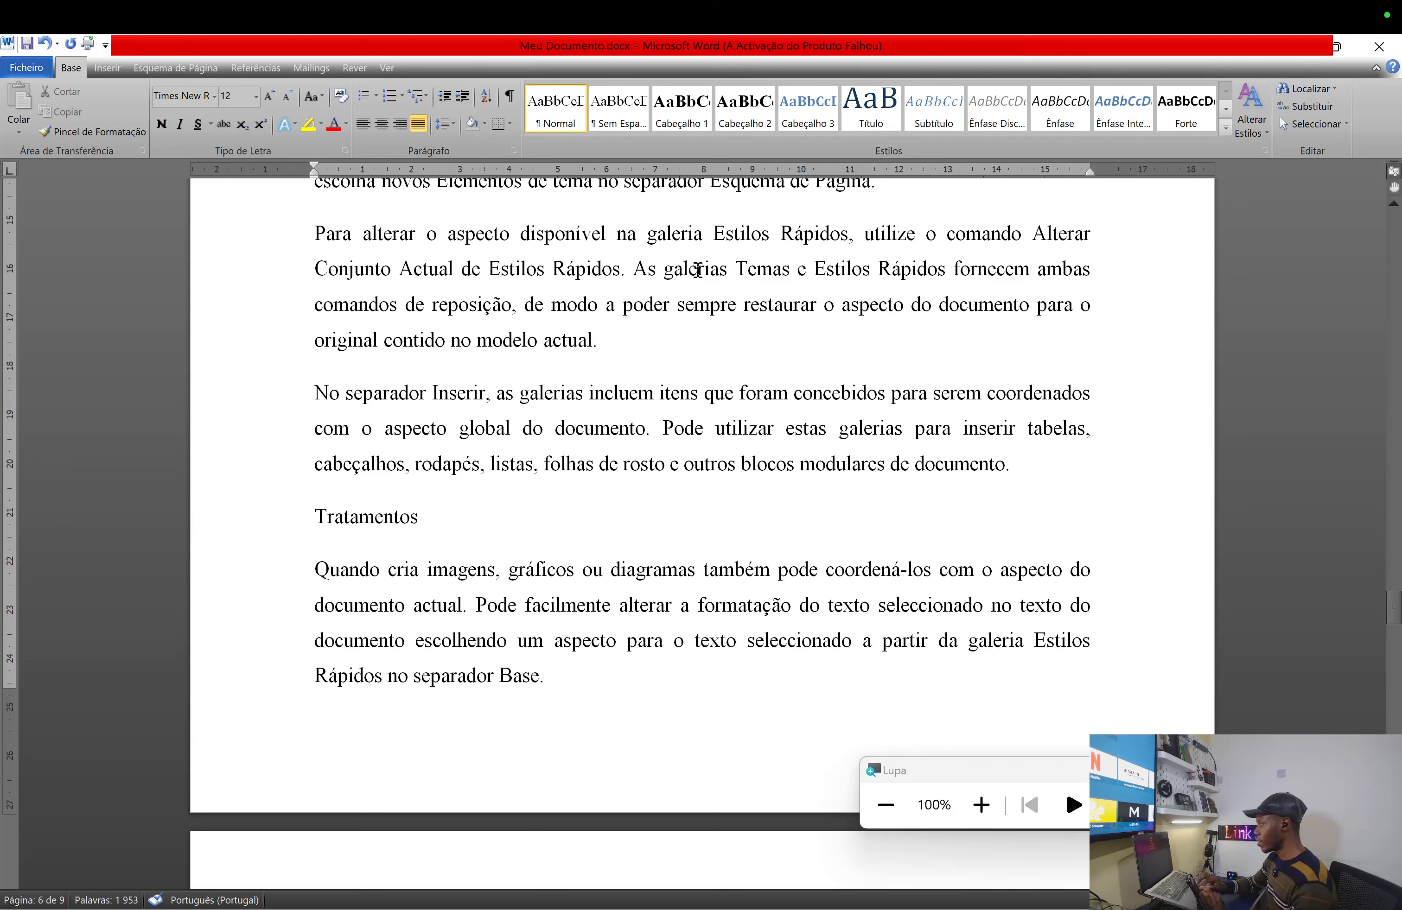
left_click(757, 116)
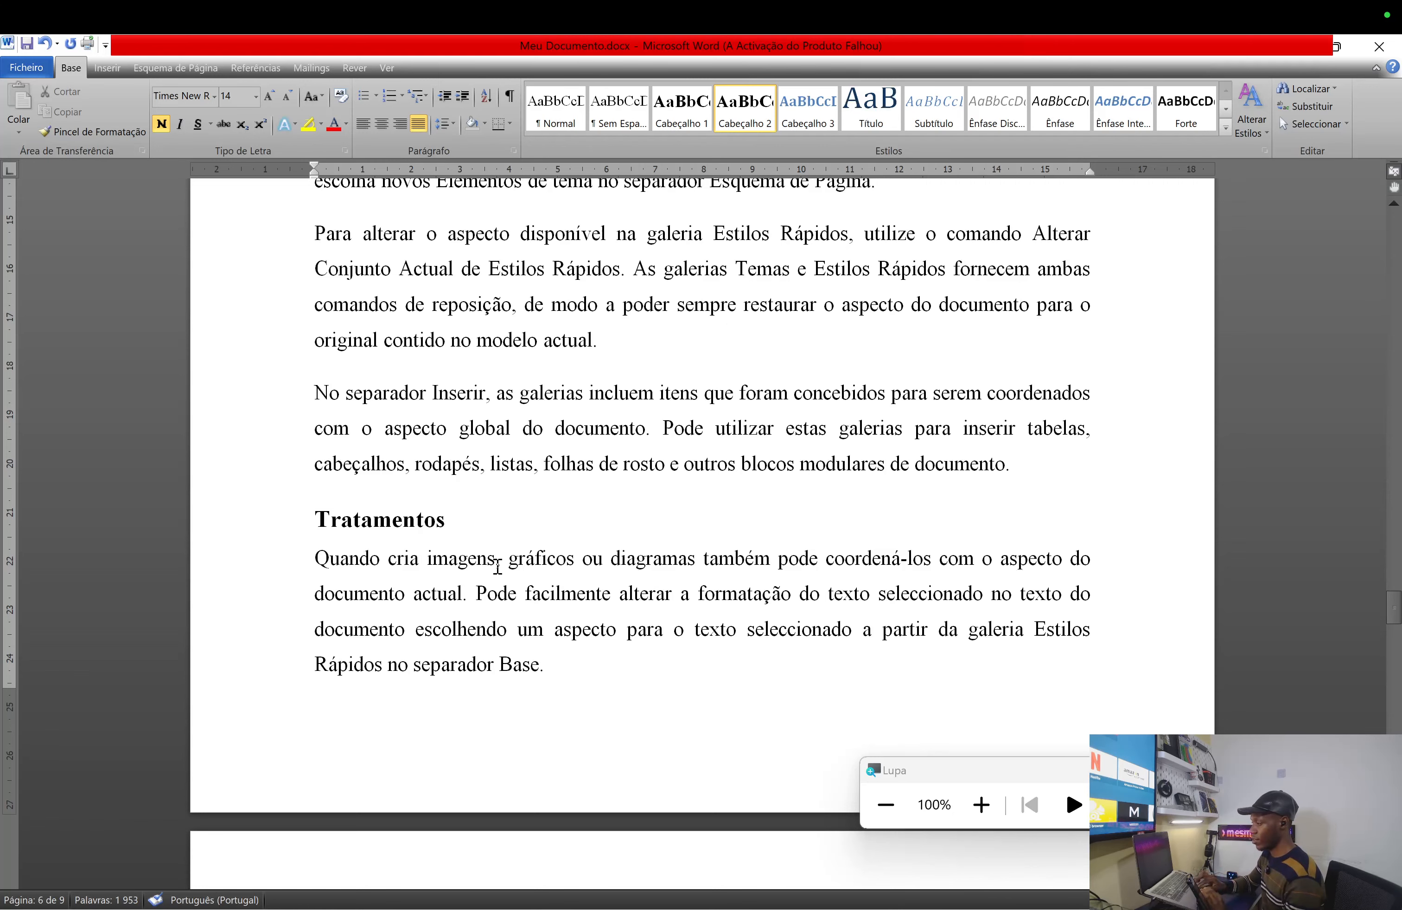
scroll(497, 567, "down", 3)
scroll(495, 567, "down", 2)
left_click(402, 275)
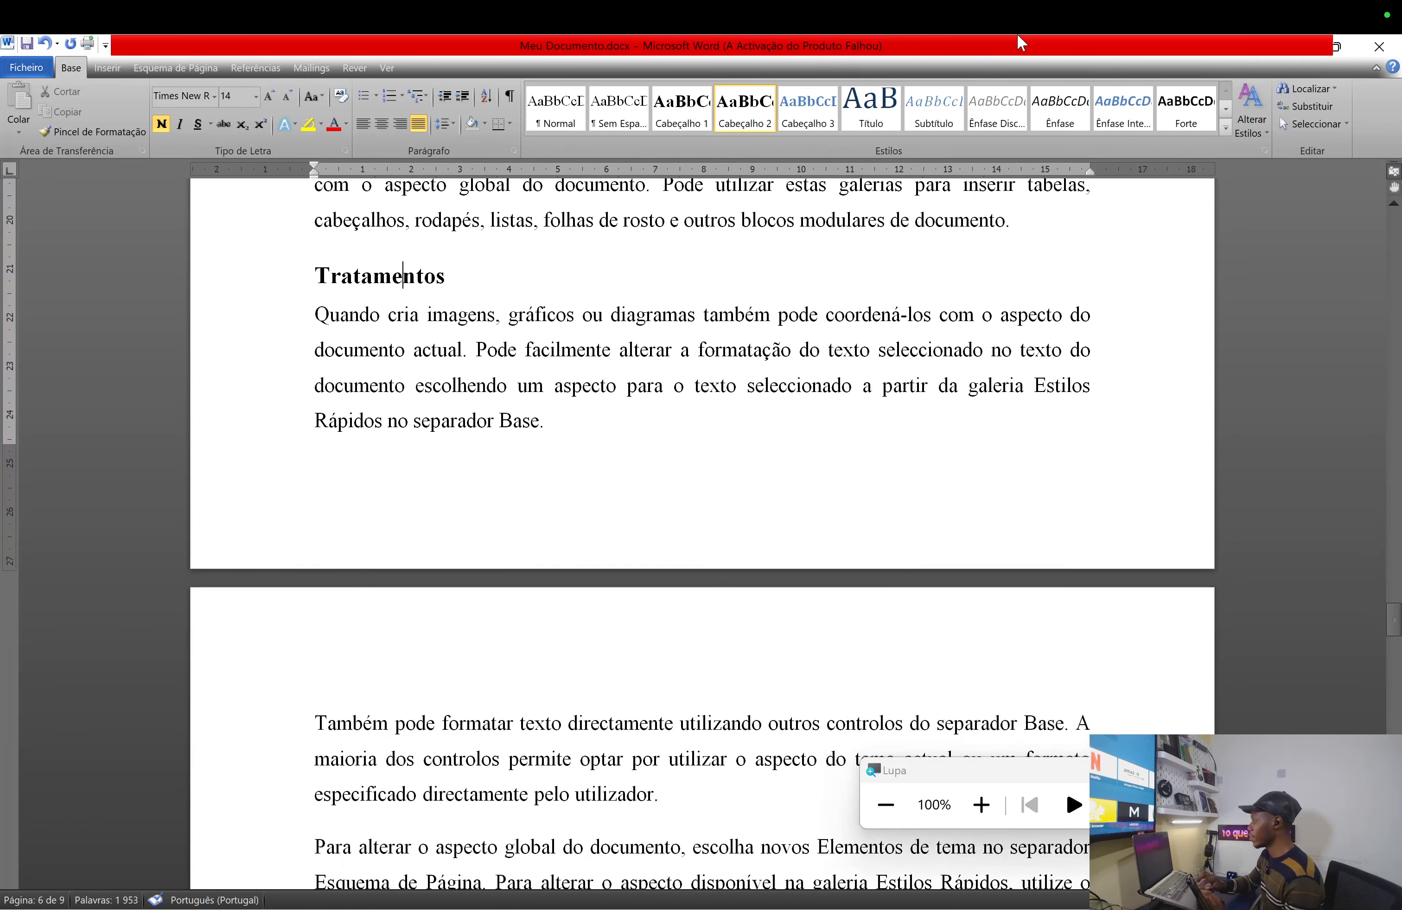
scroll(458, 602, "down", 15)
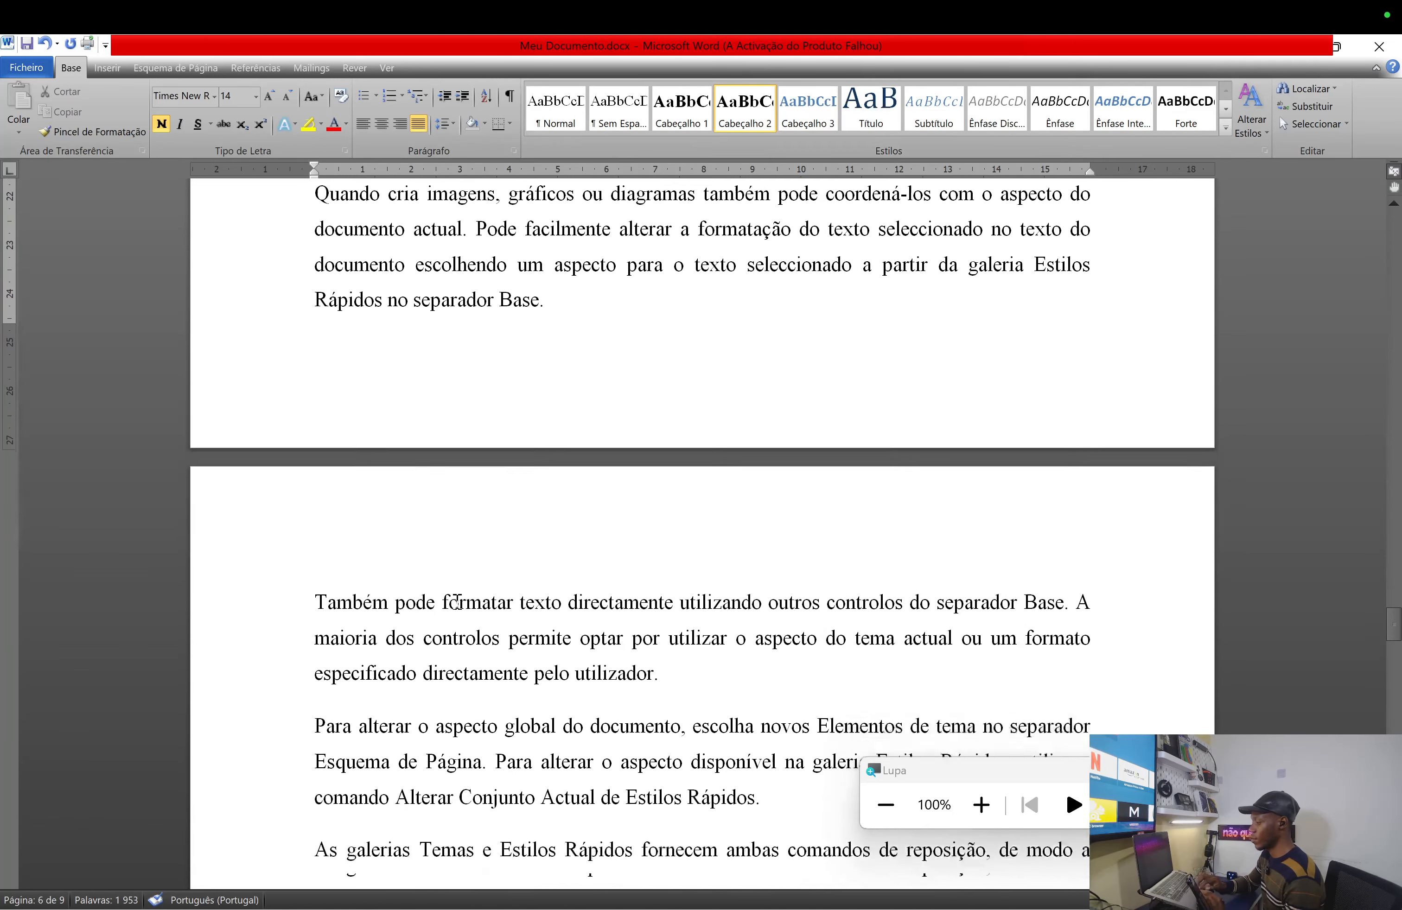
scroll(458, 601, "down", 20)
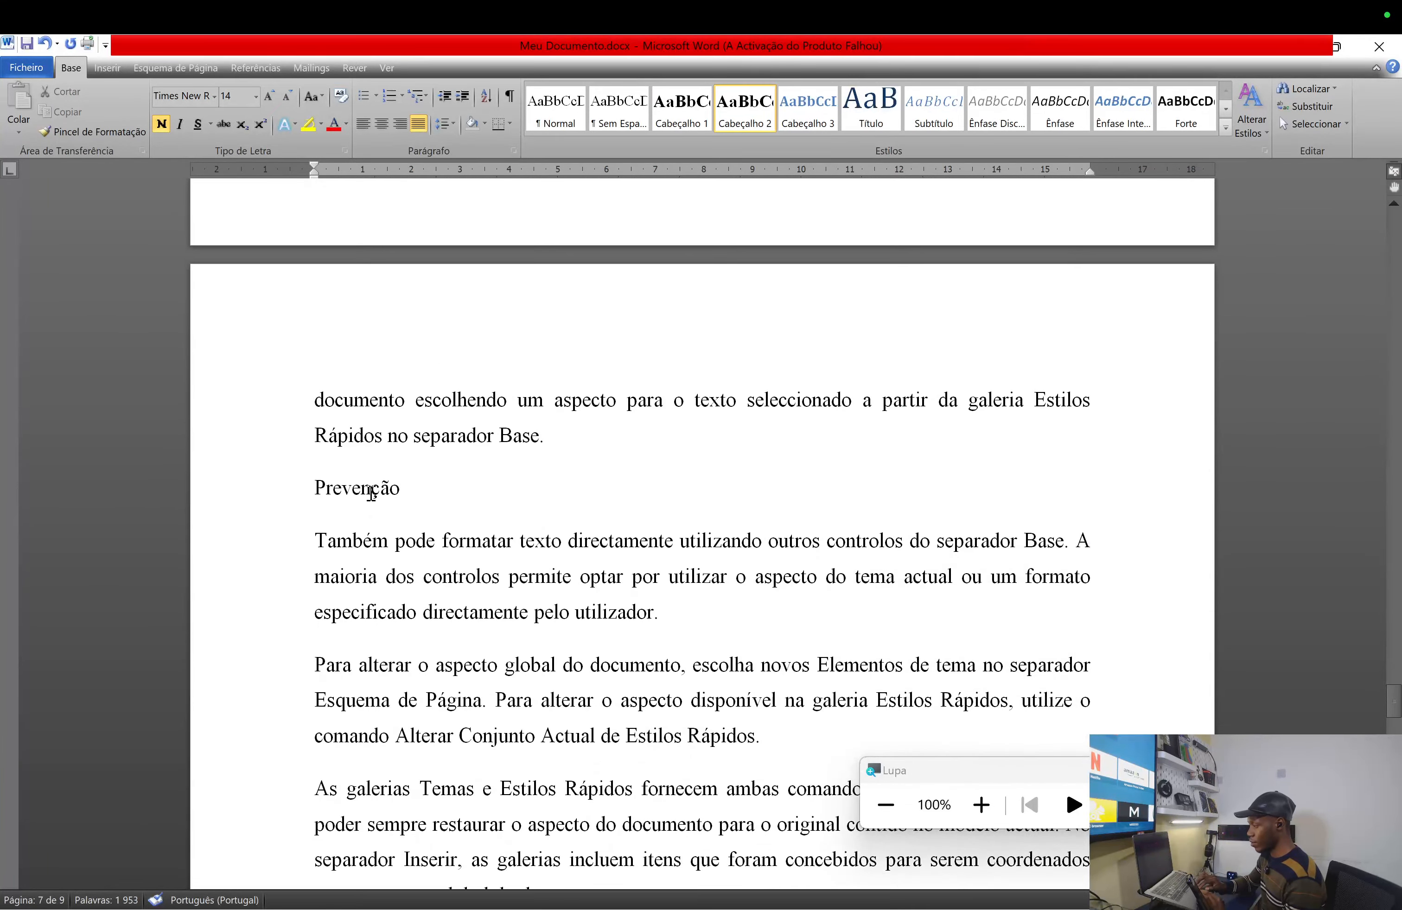
left_click(372, 494)
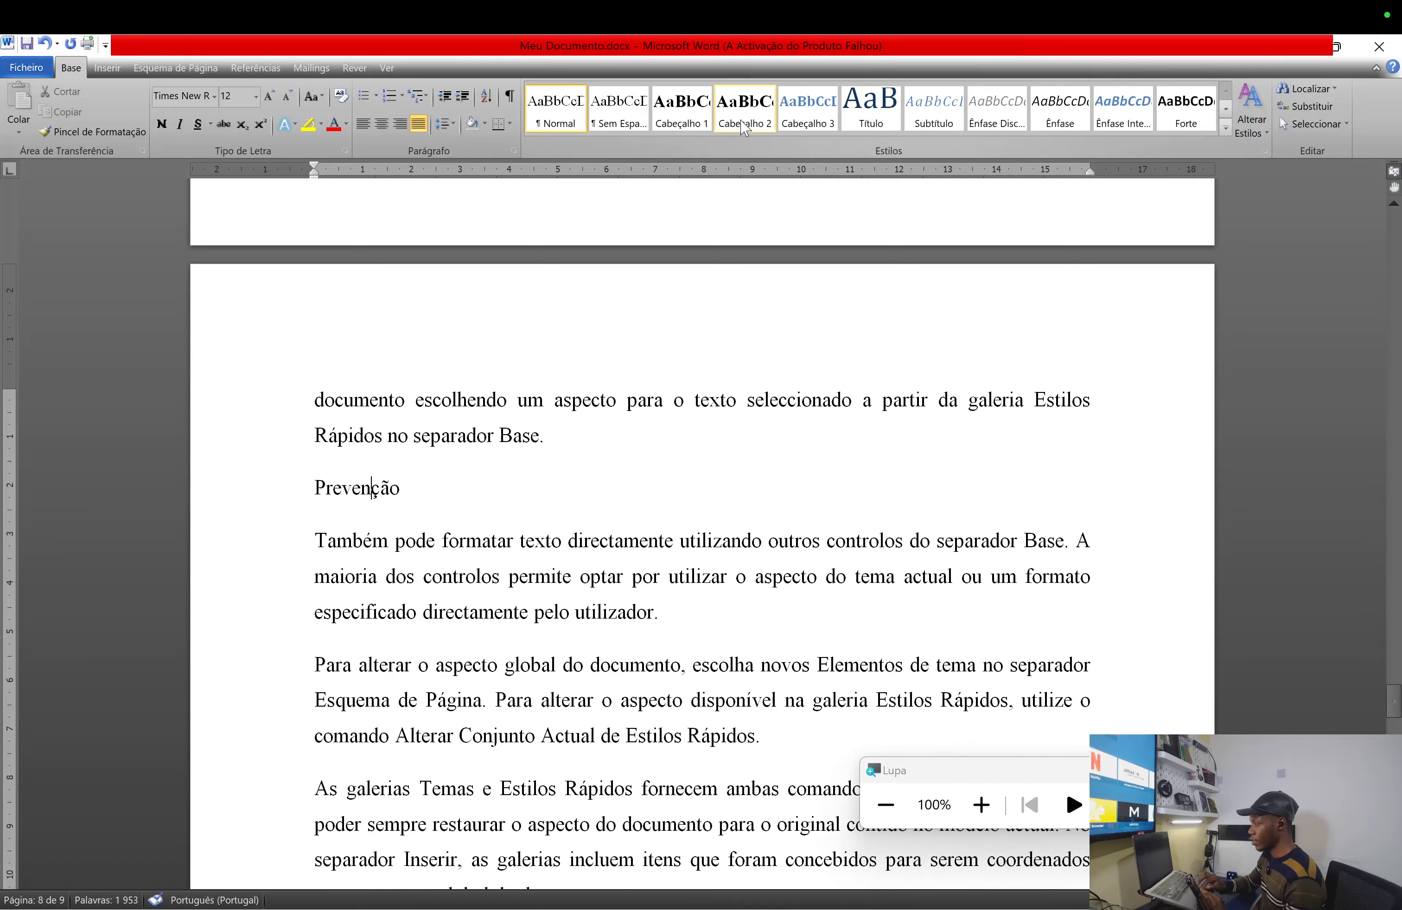
left_click(755, 114)
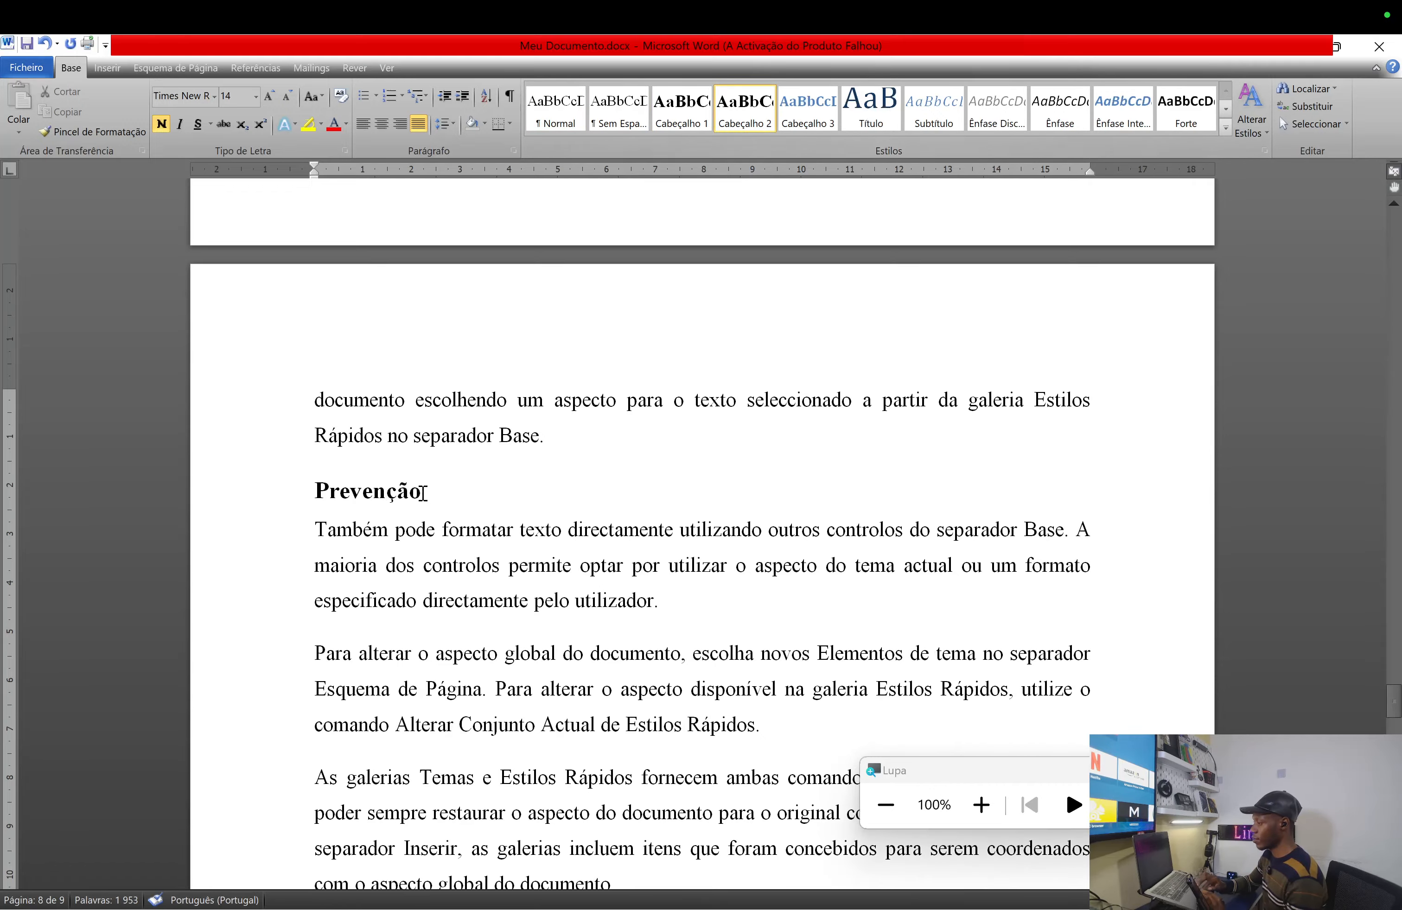
- Make CONCLUSÃO a Cabeçalho 1 heading, then scroll back up
scroll(400, 642, "down", 4)
scroll(401, 642, "down", 9)
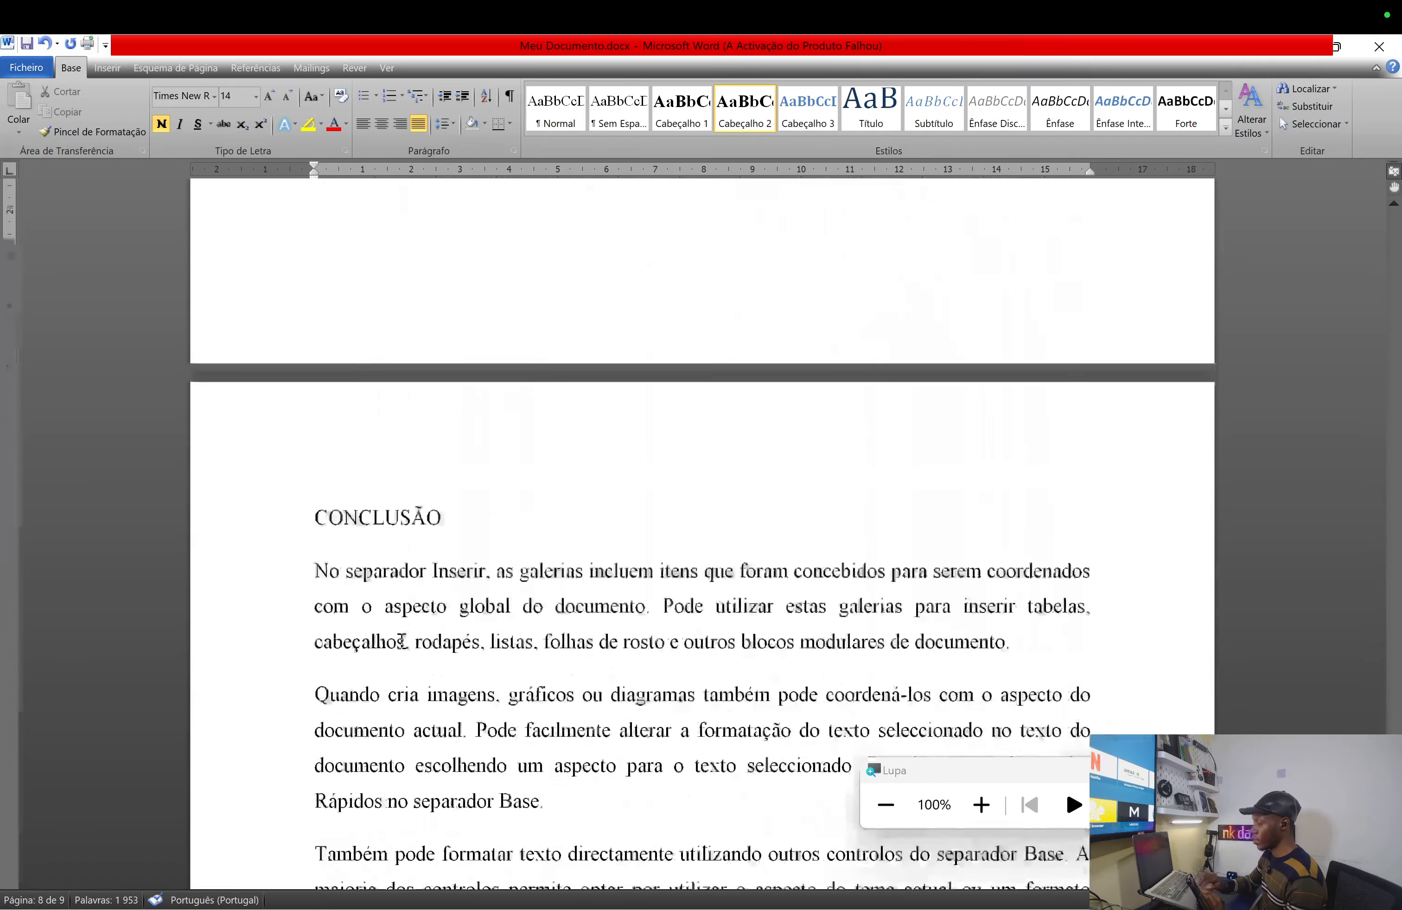
scroll(401, 642, "up", 2)
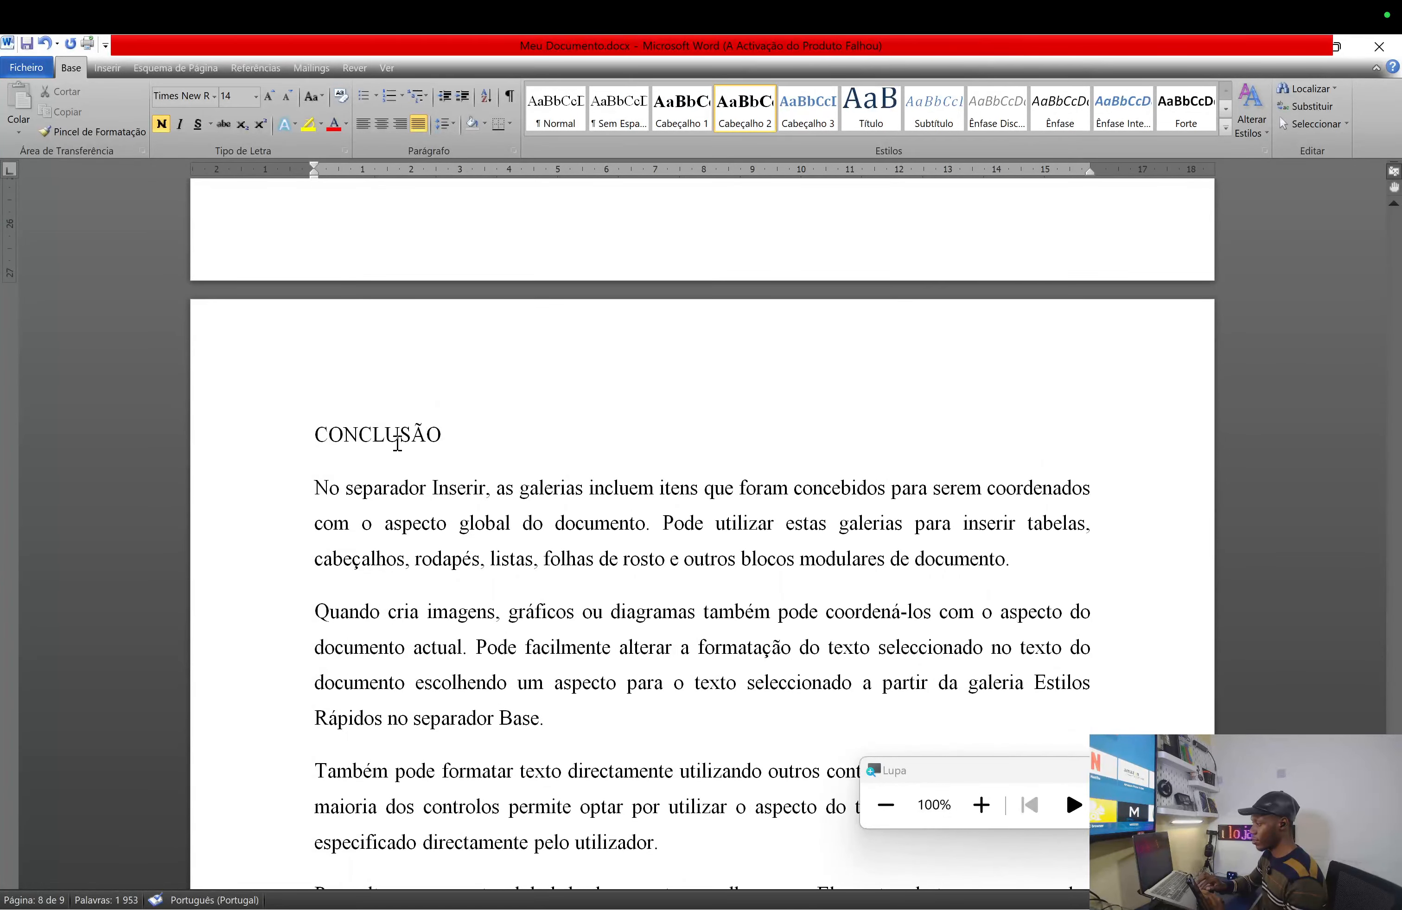
left_click(397, 442)
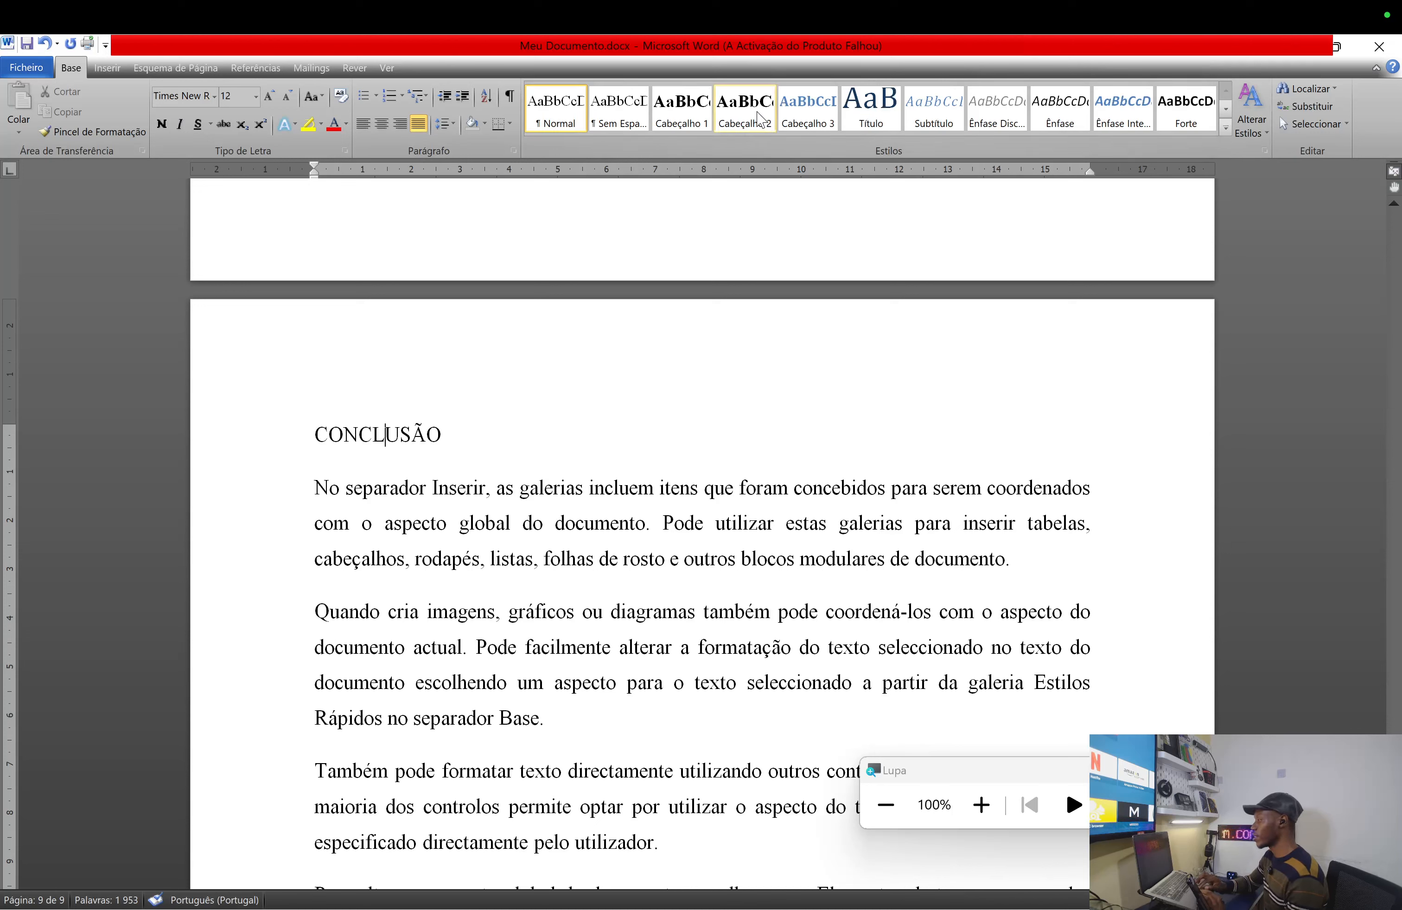
left_click(691, 112)
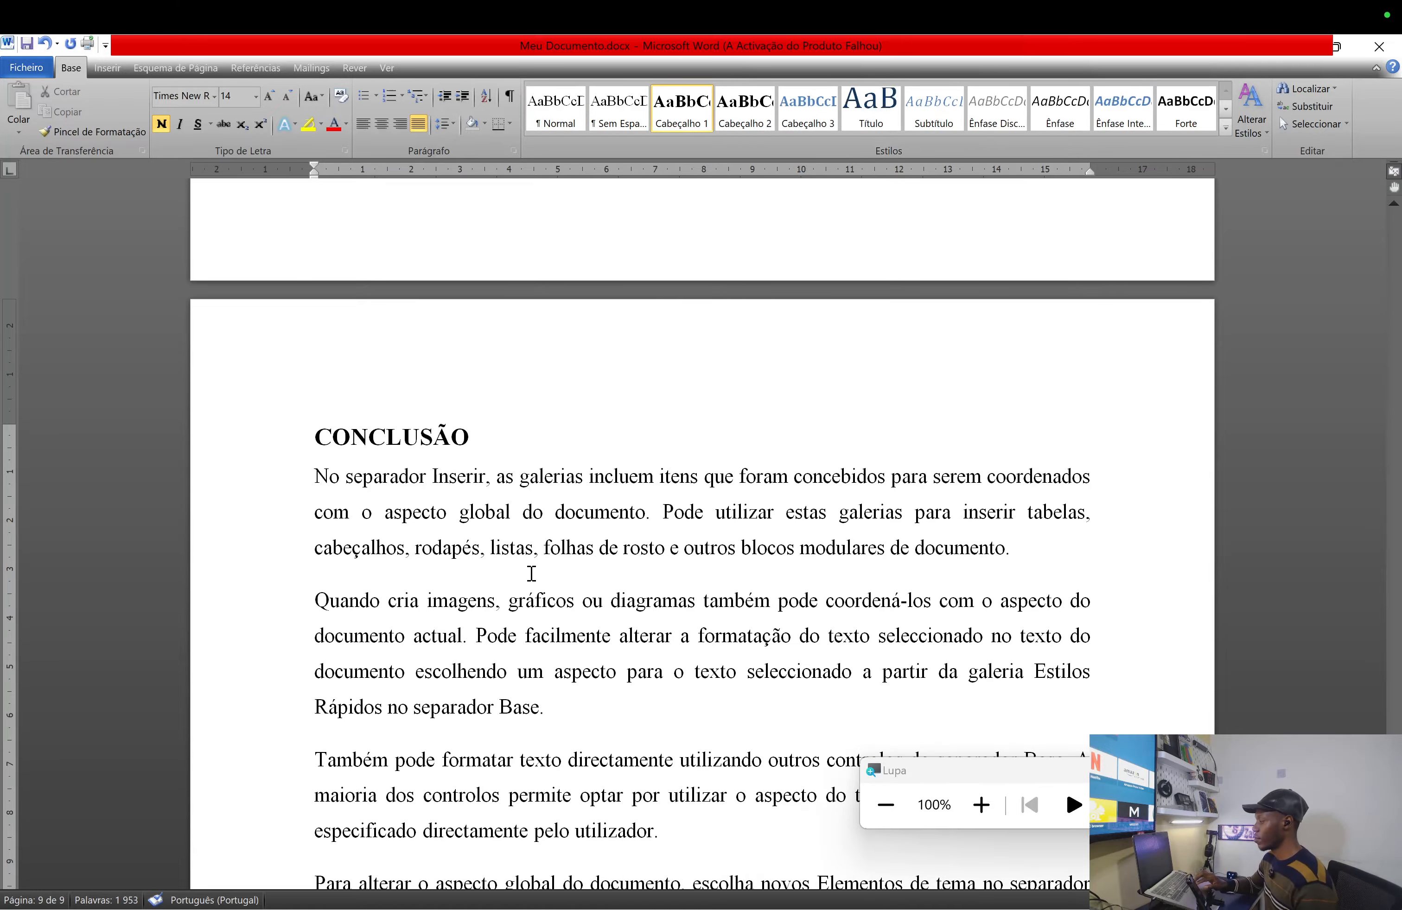
scroll(530, 573, "down", 10)
scroll(531, 573, "down", 10)
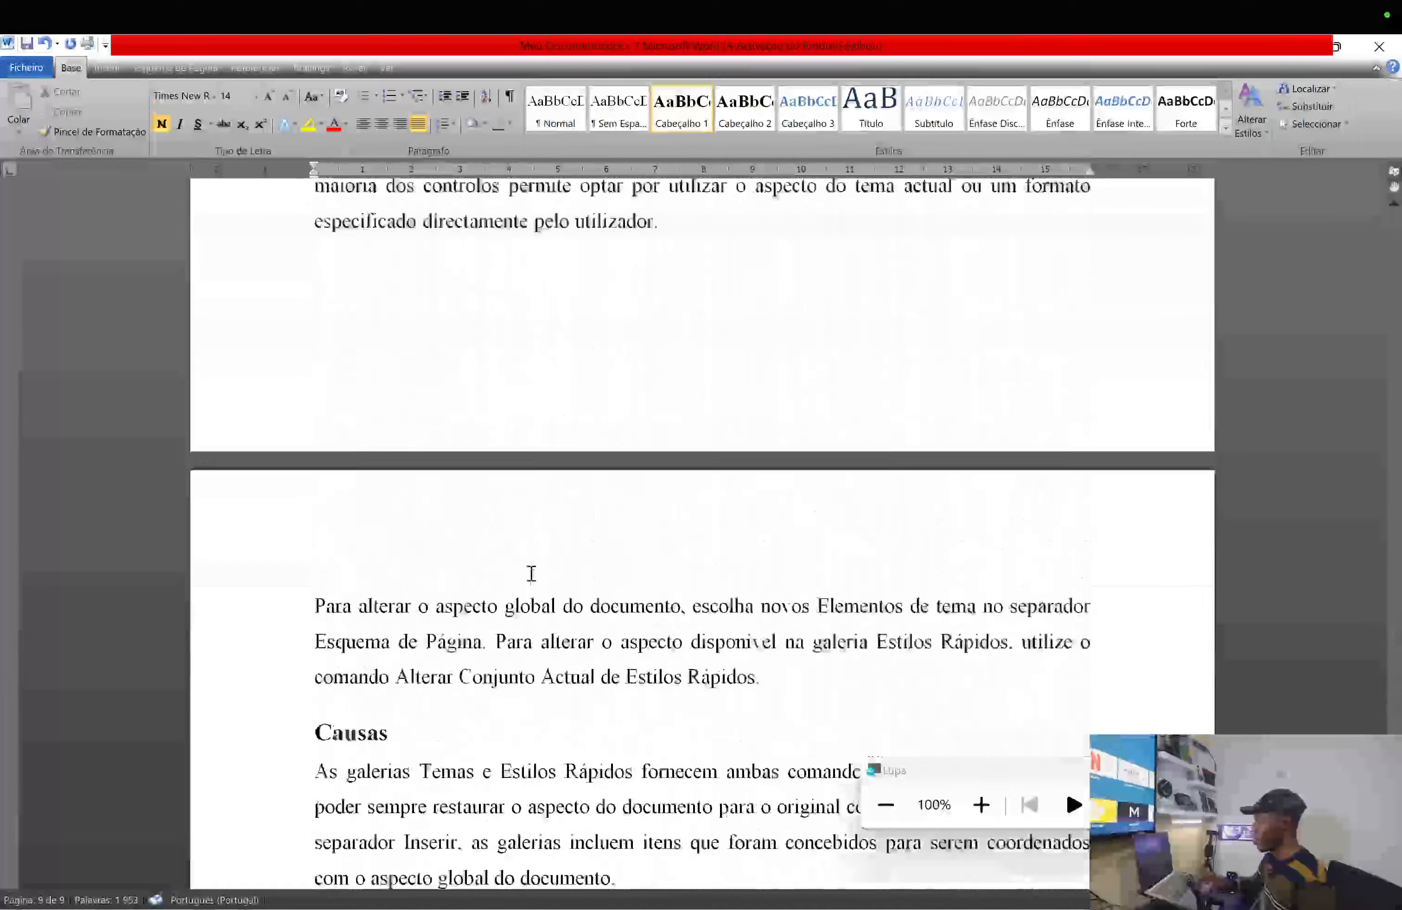
scroll(532, 574, "up", 10)
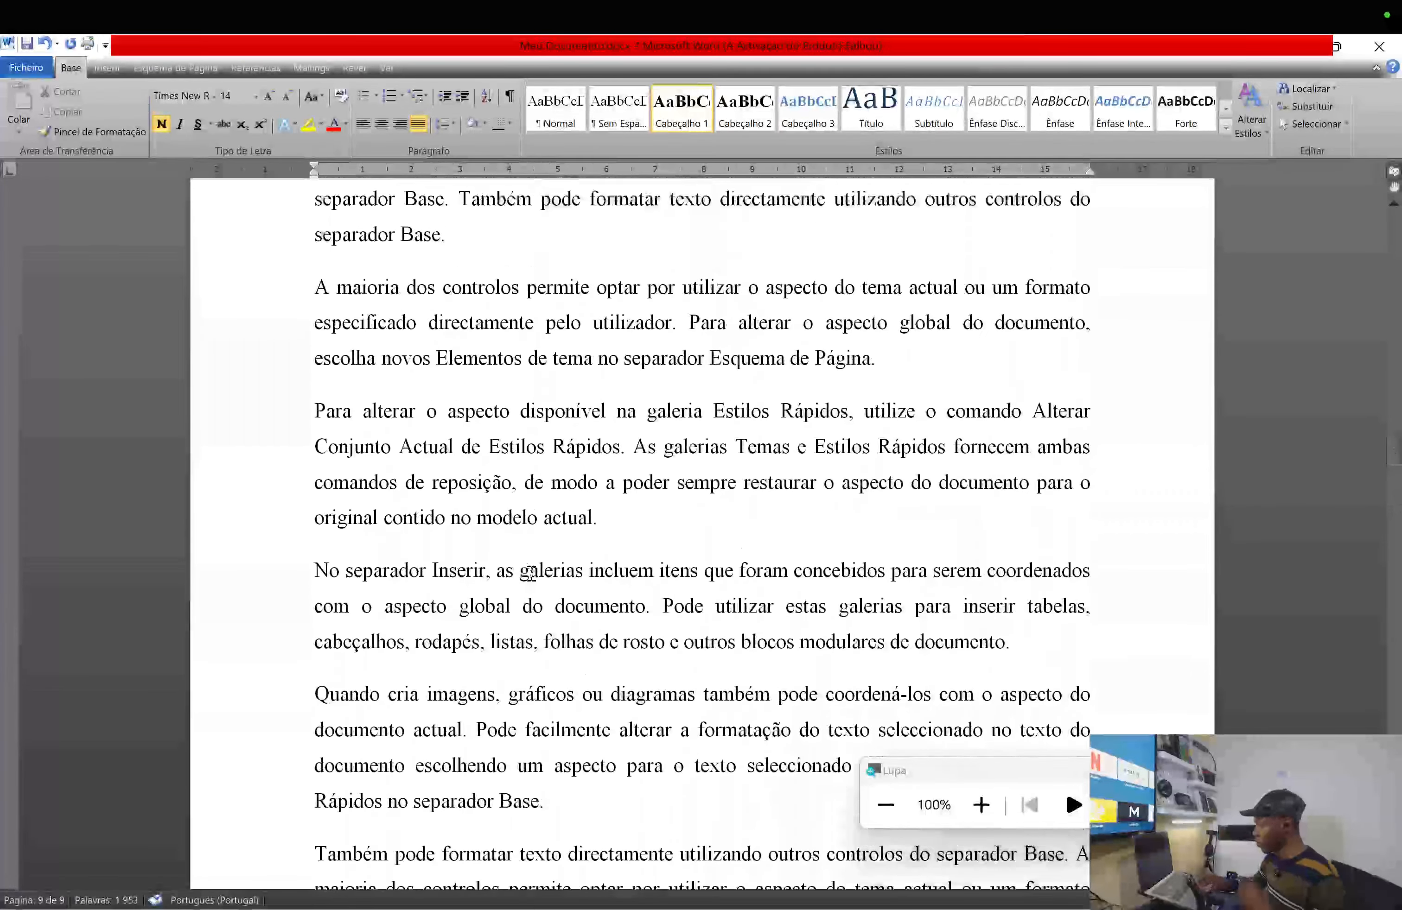
scroll(531, 573, "up", 10)
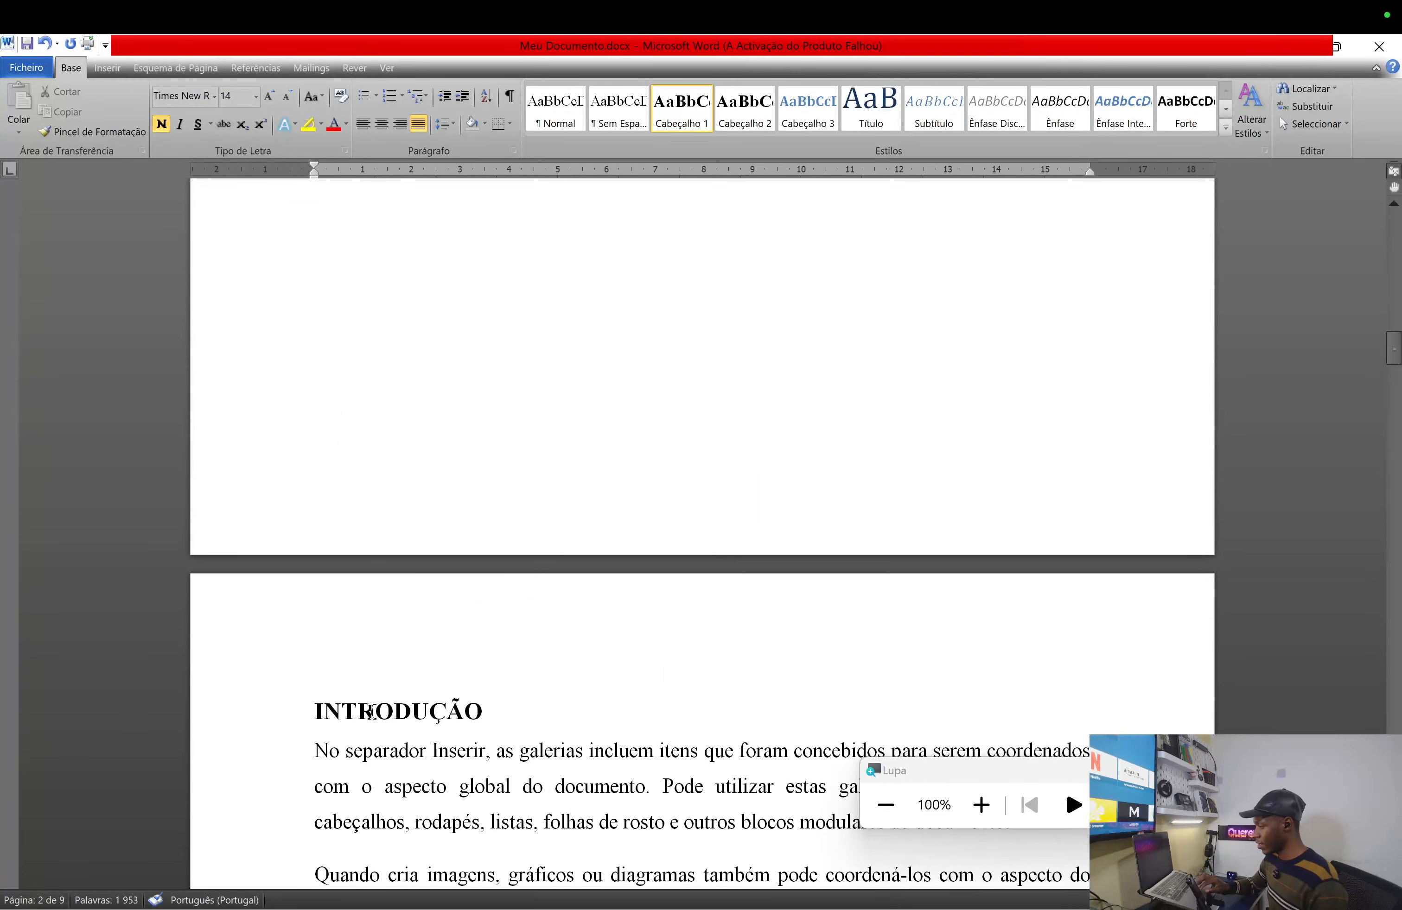
- Move the cursor up from INTRODUÇÃO to the top of the blank page 2
left_click(376, 709)
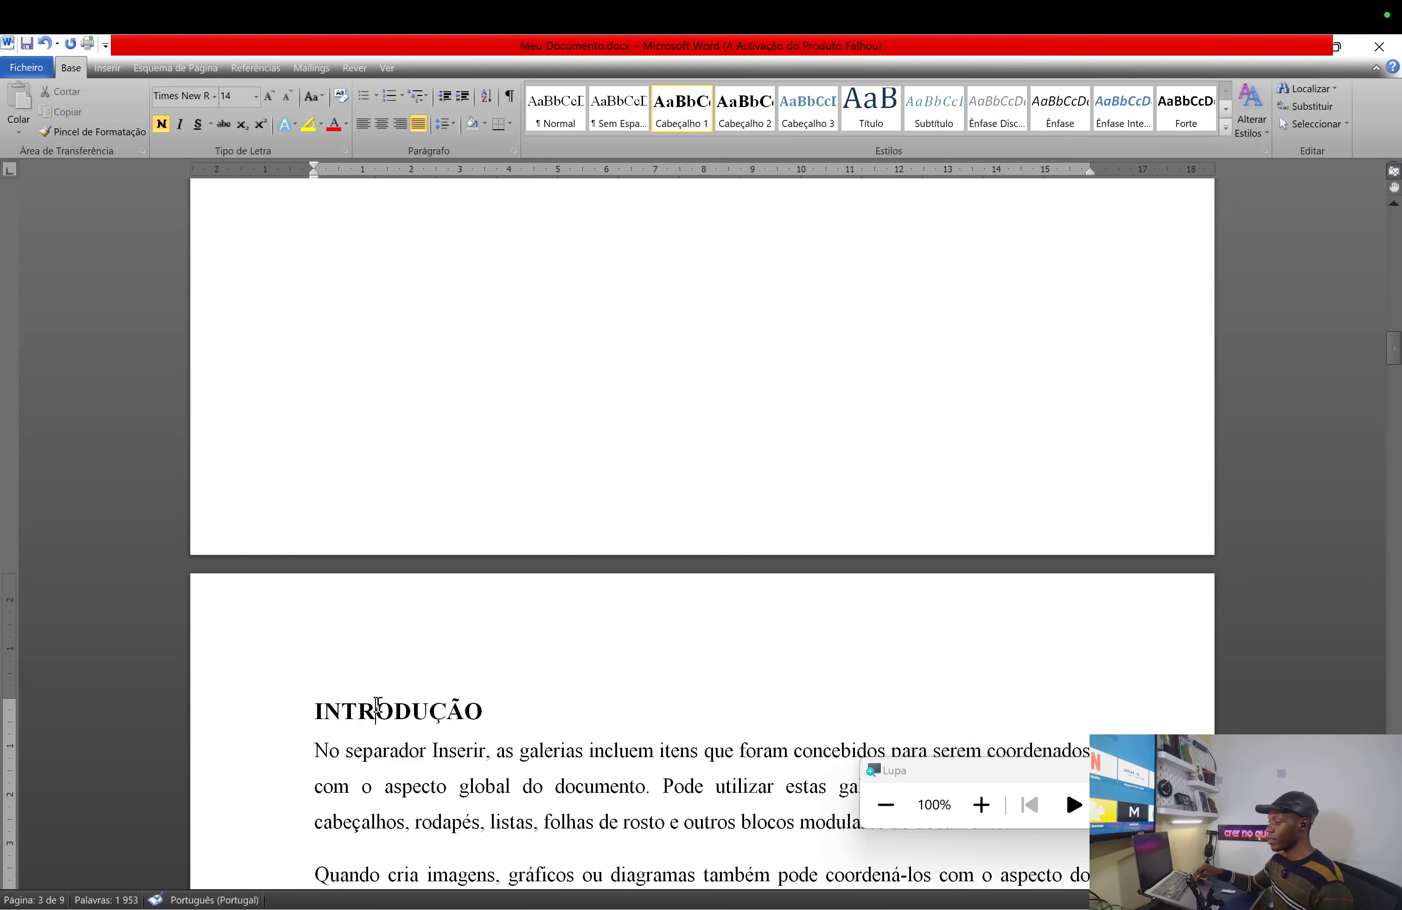
key("Up")
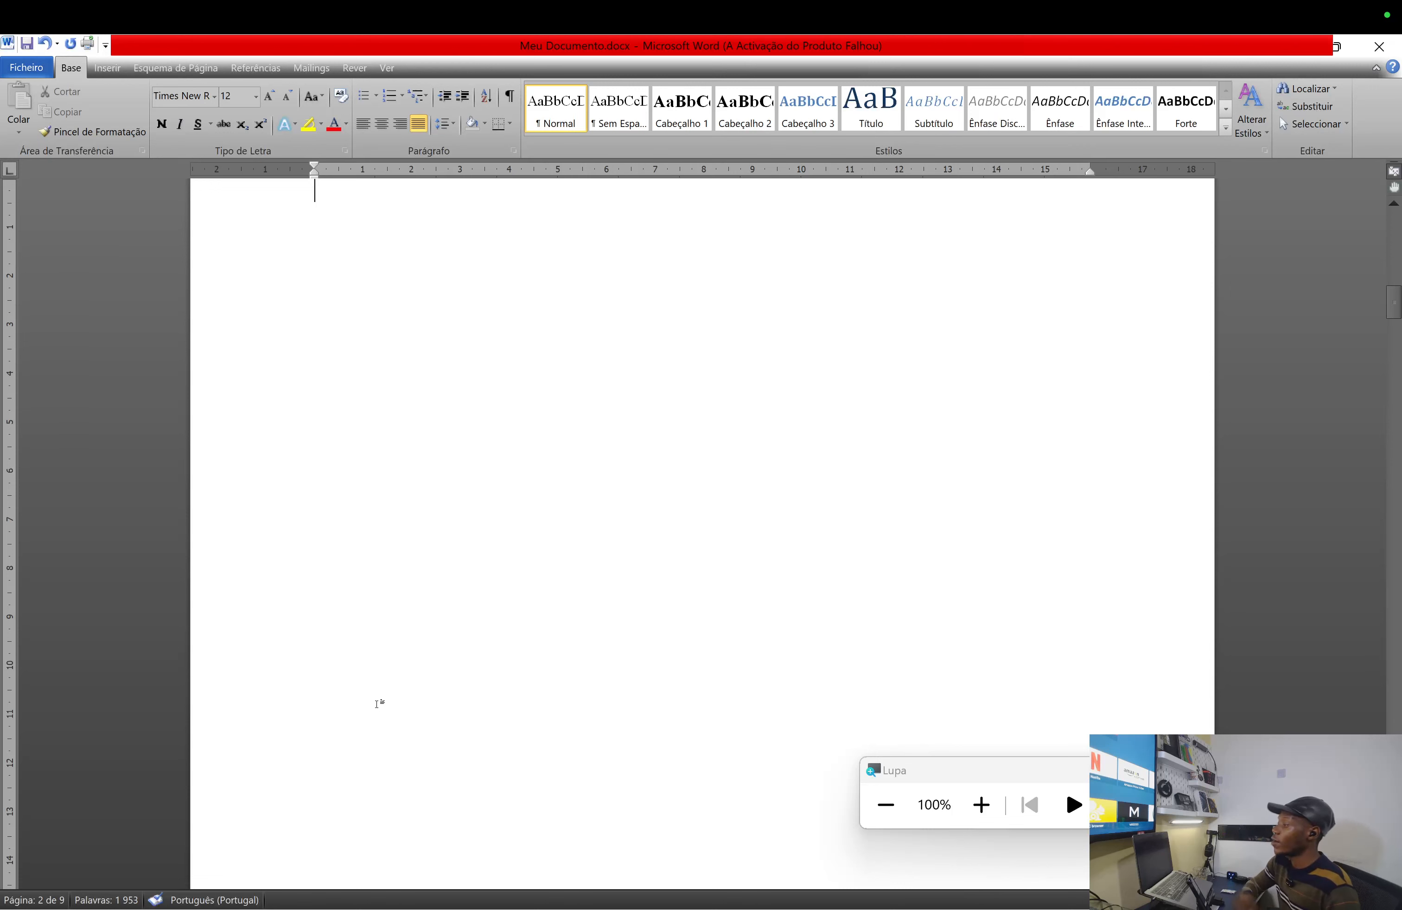
left_click(325, 204)
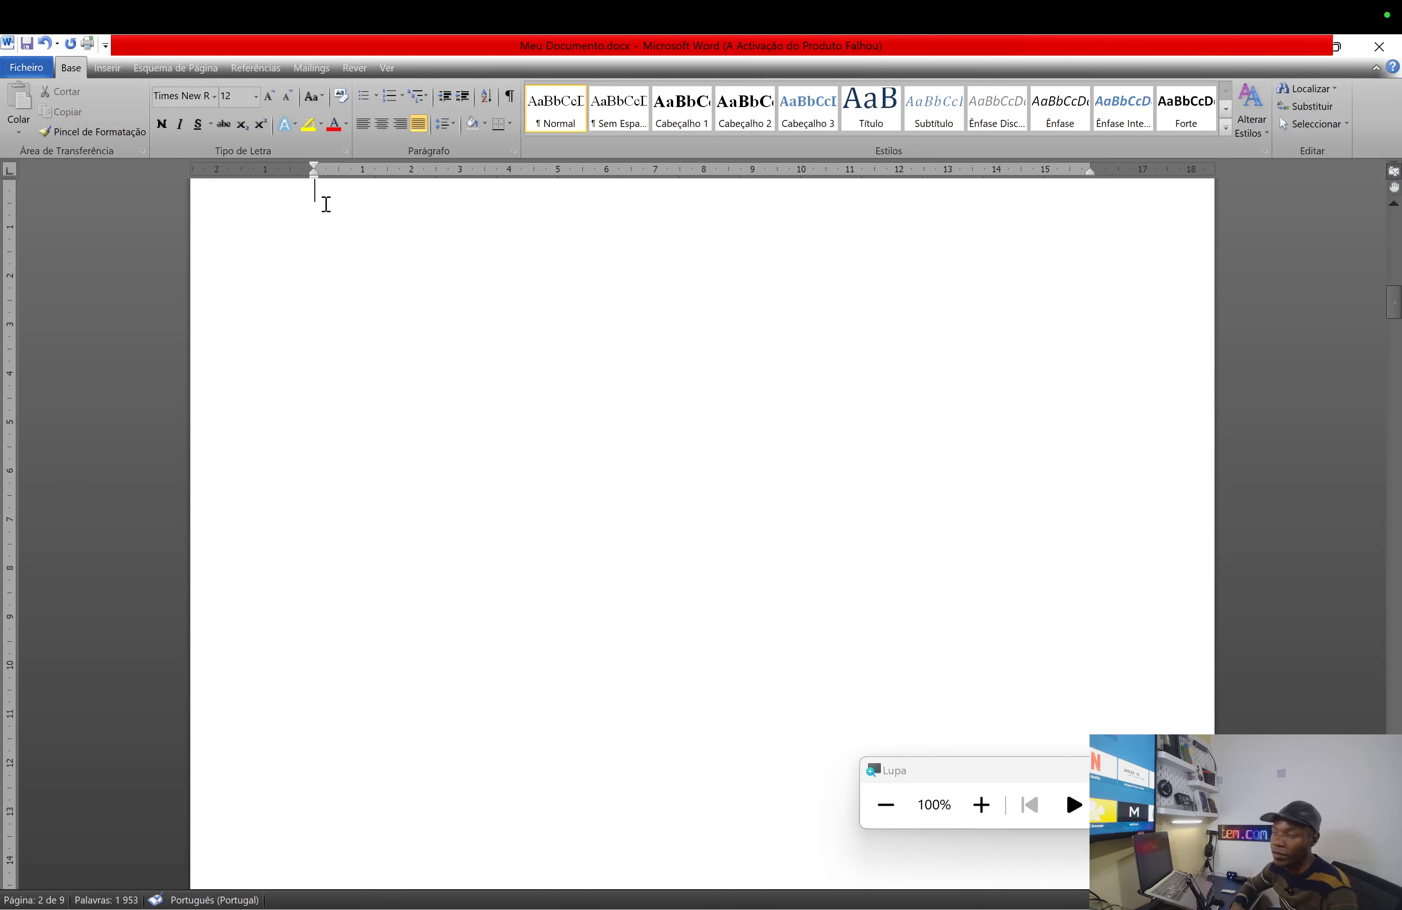
left_click(259, 68)
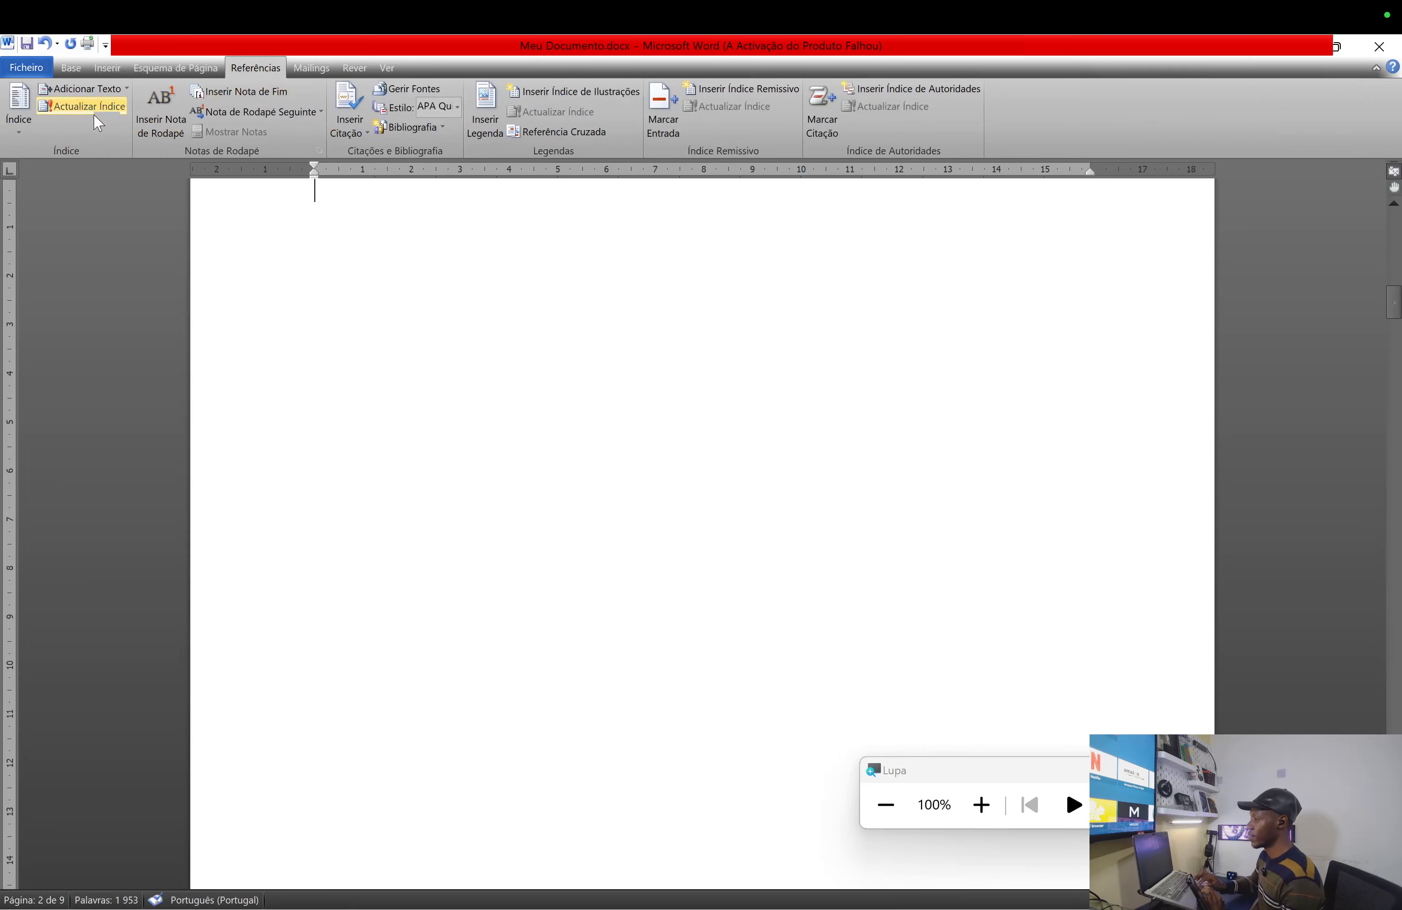
left_click(20, 105)
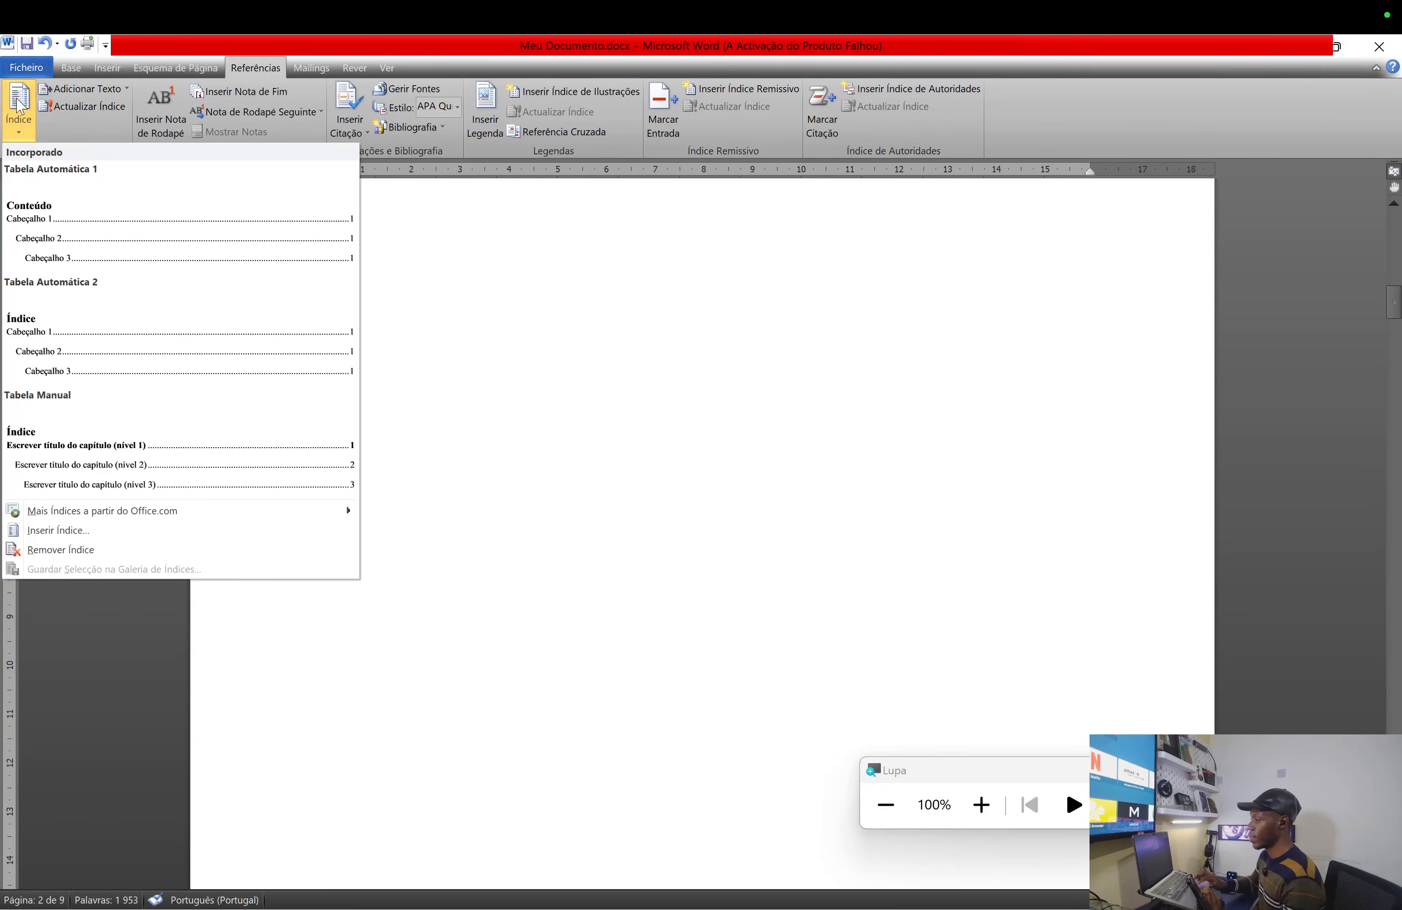
left_click(102, 357)
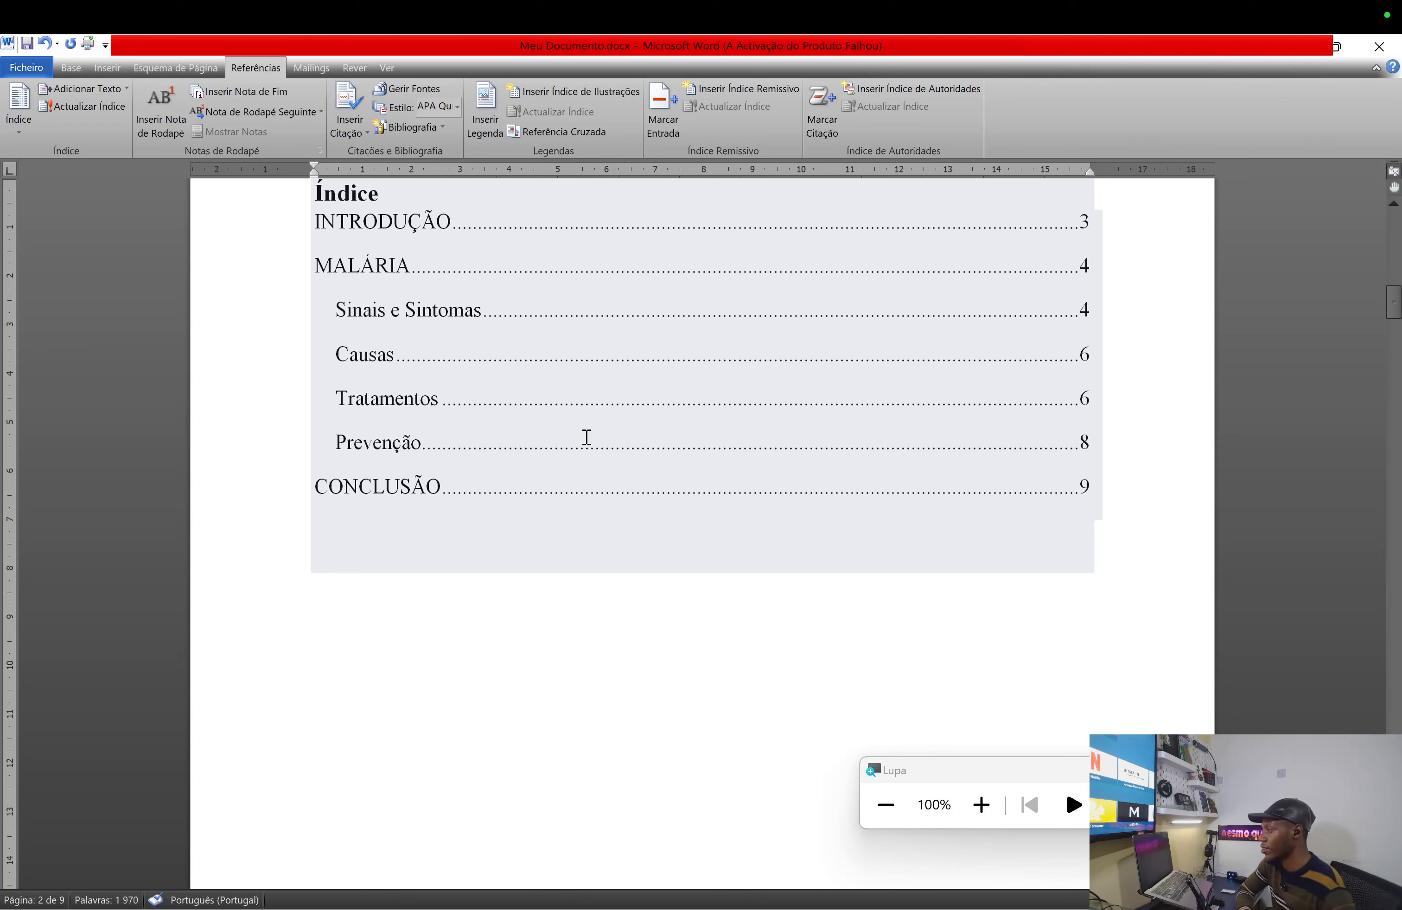
scroll(396, 272, "up", 1)
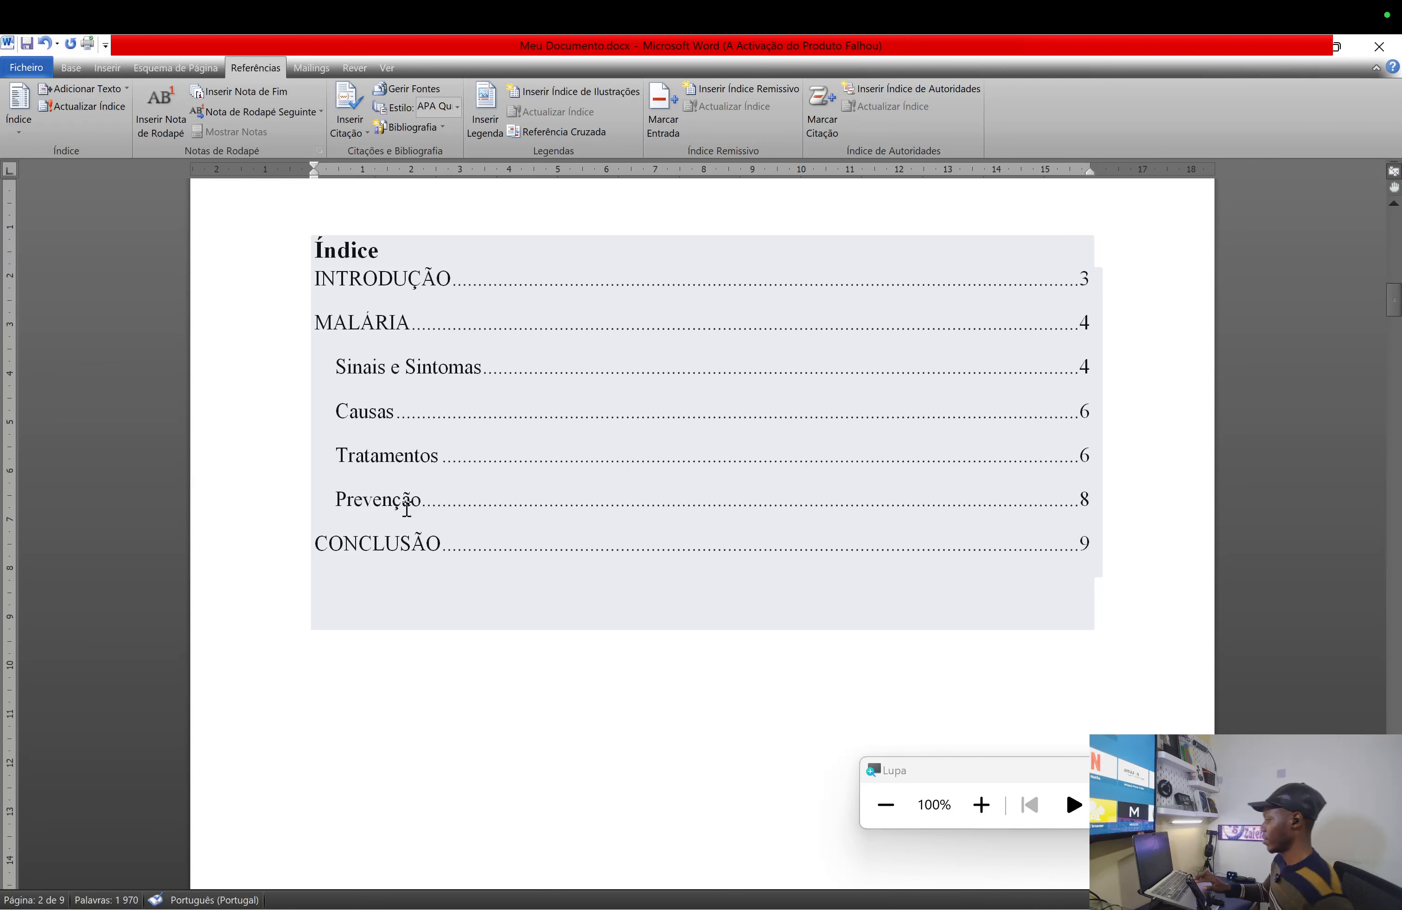
scroll(316, 444, "up", 1)
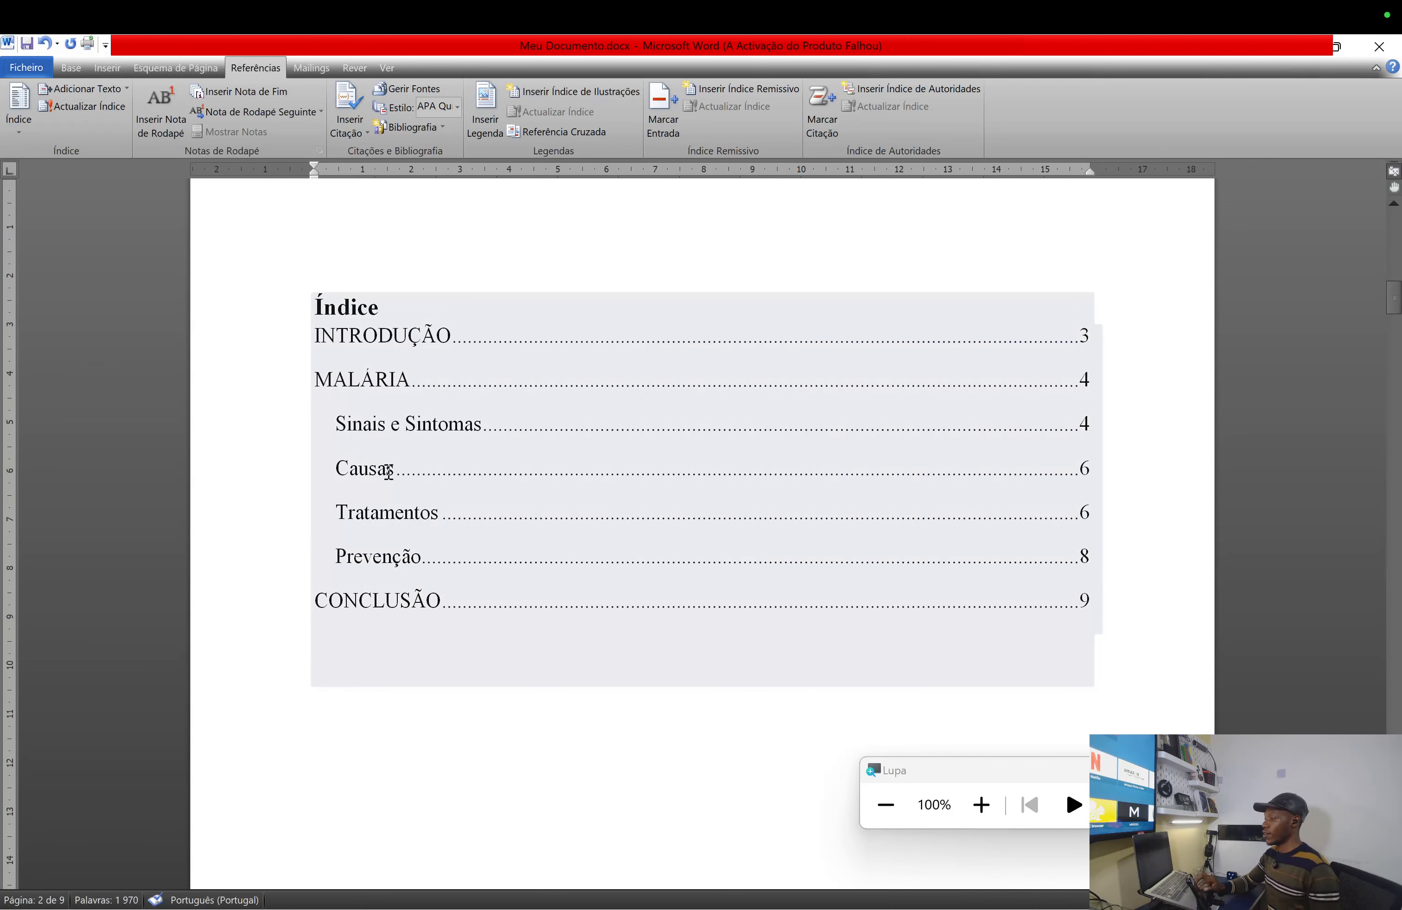
scroll(560, 566, "up", 3)
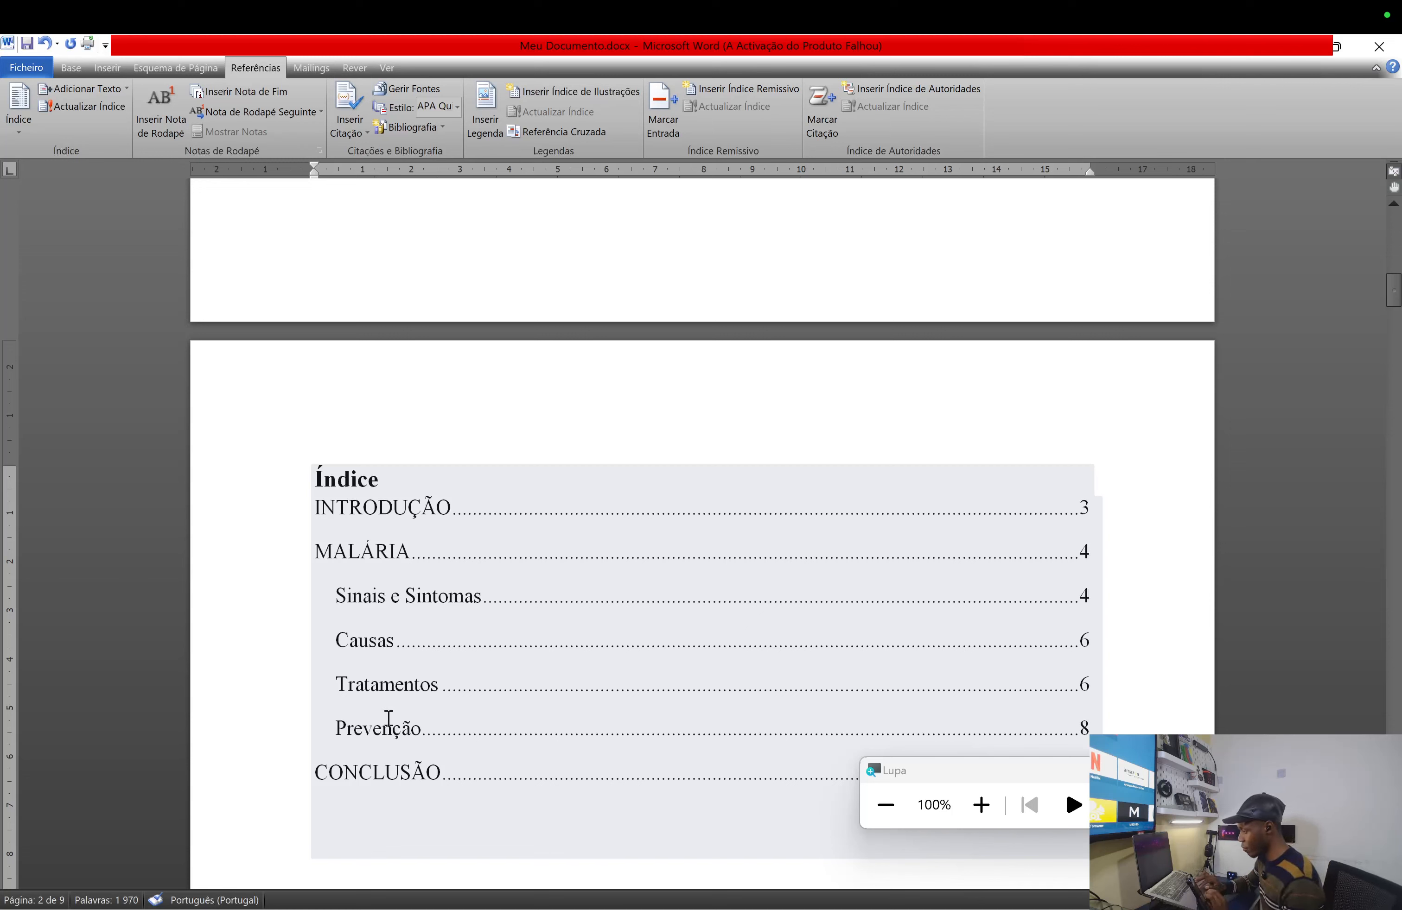
left_click(428, 772)
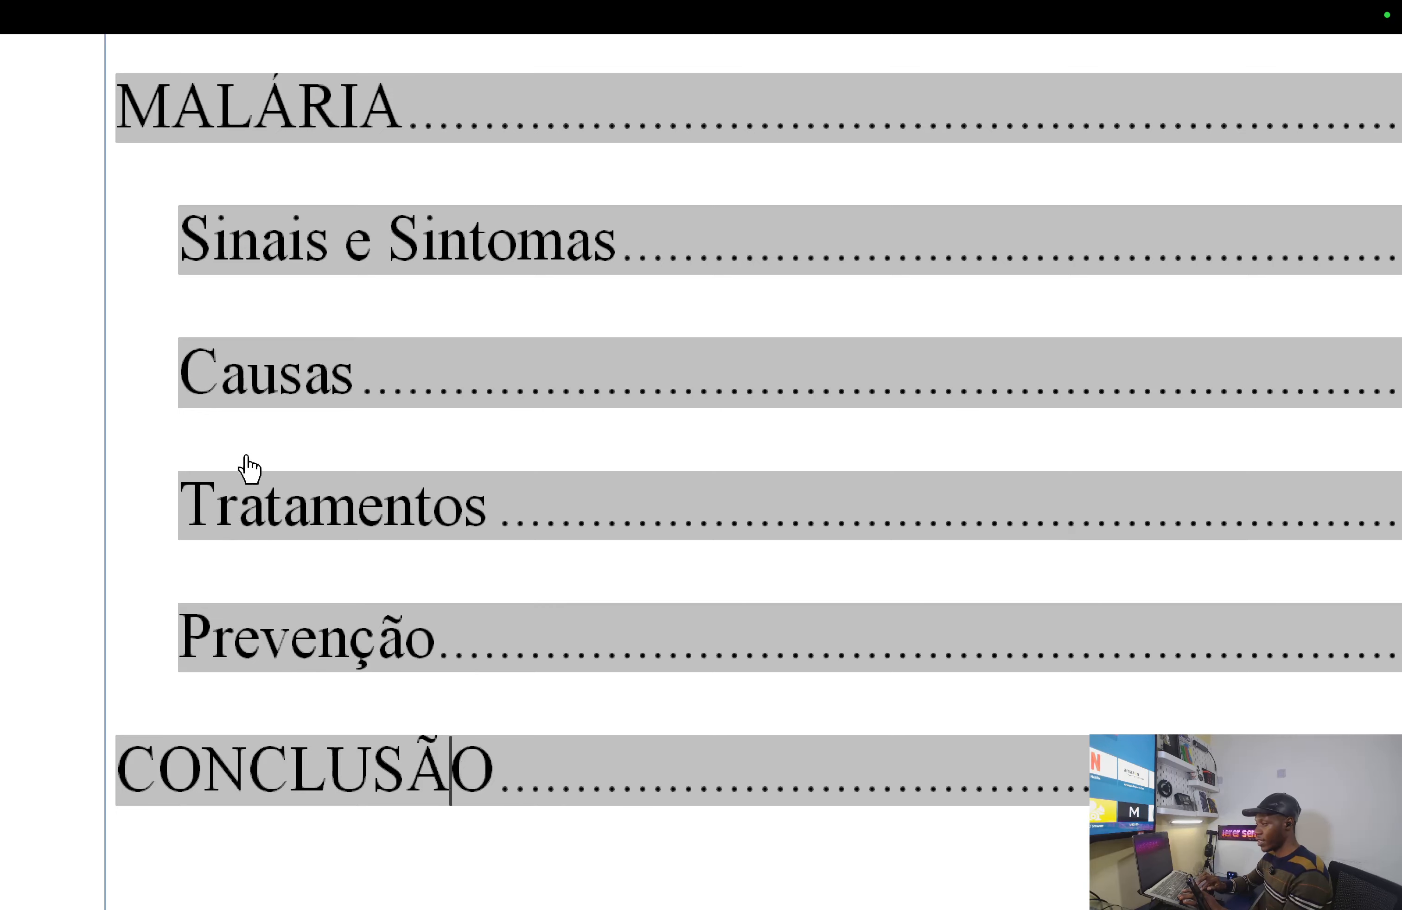
- Follow the Índice's CONCLUSÃO entry to jump to that heading on page 9
scroll(264, 214, "up", 3)
scroll(329, 898, "down", 3)
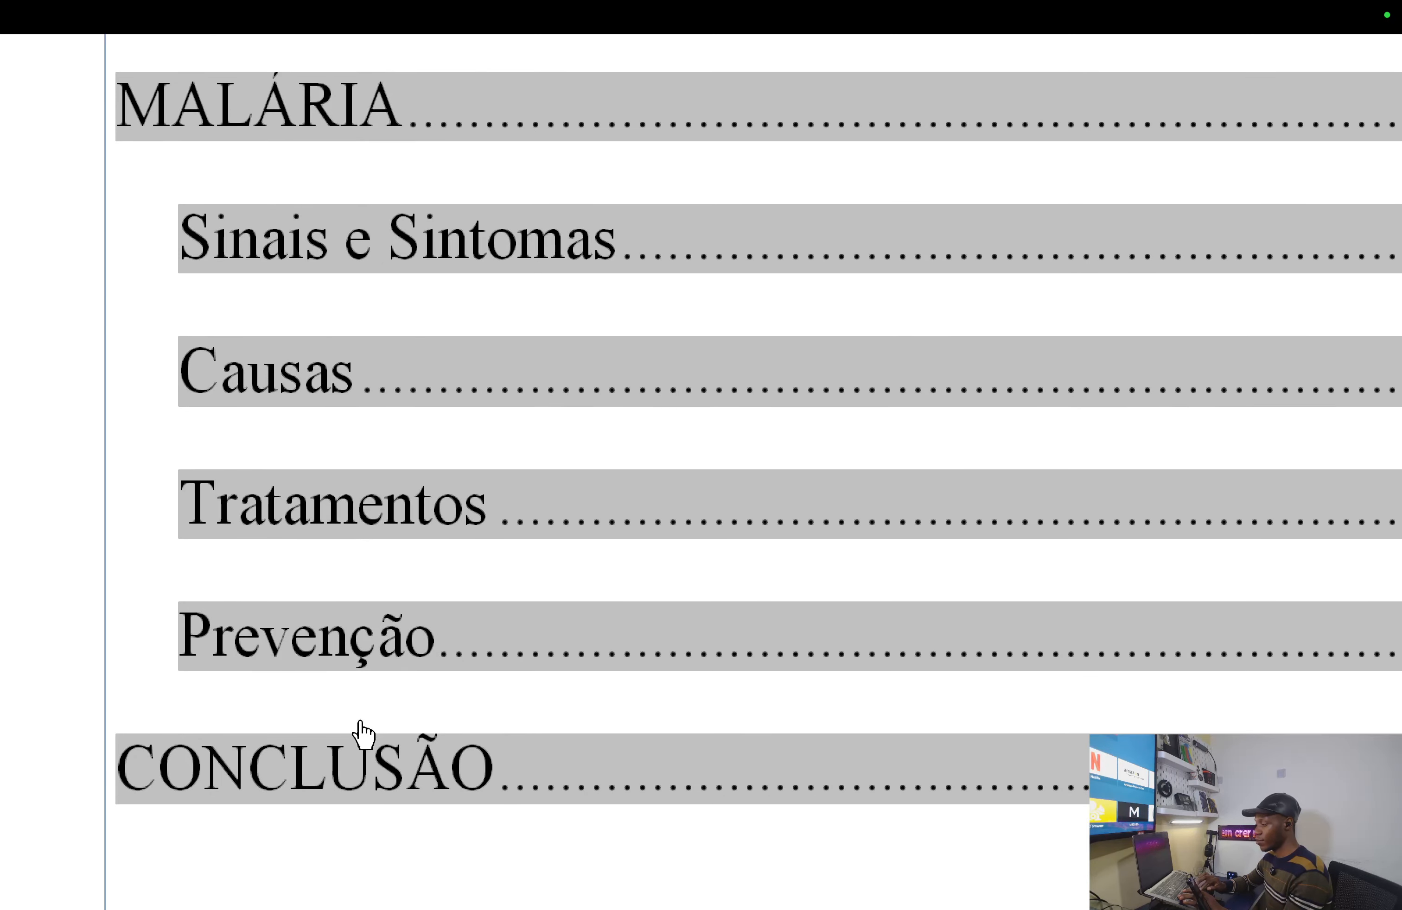
left_click(422, 767, "ctrl")
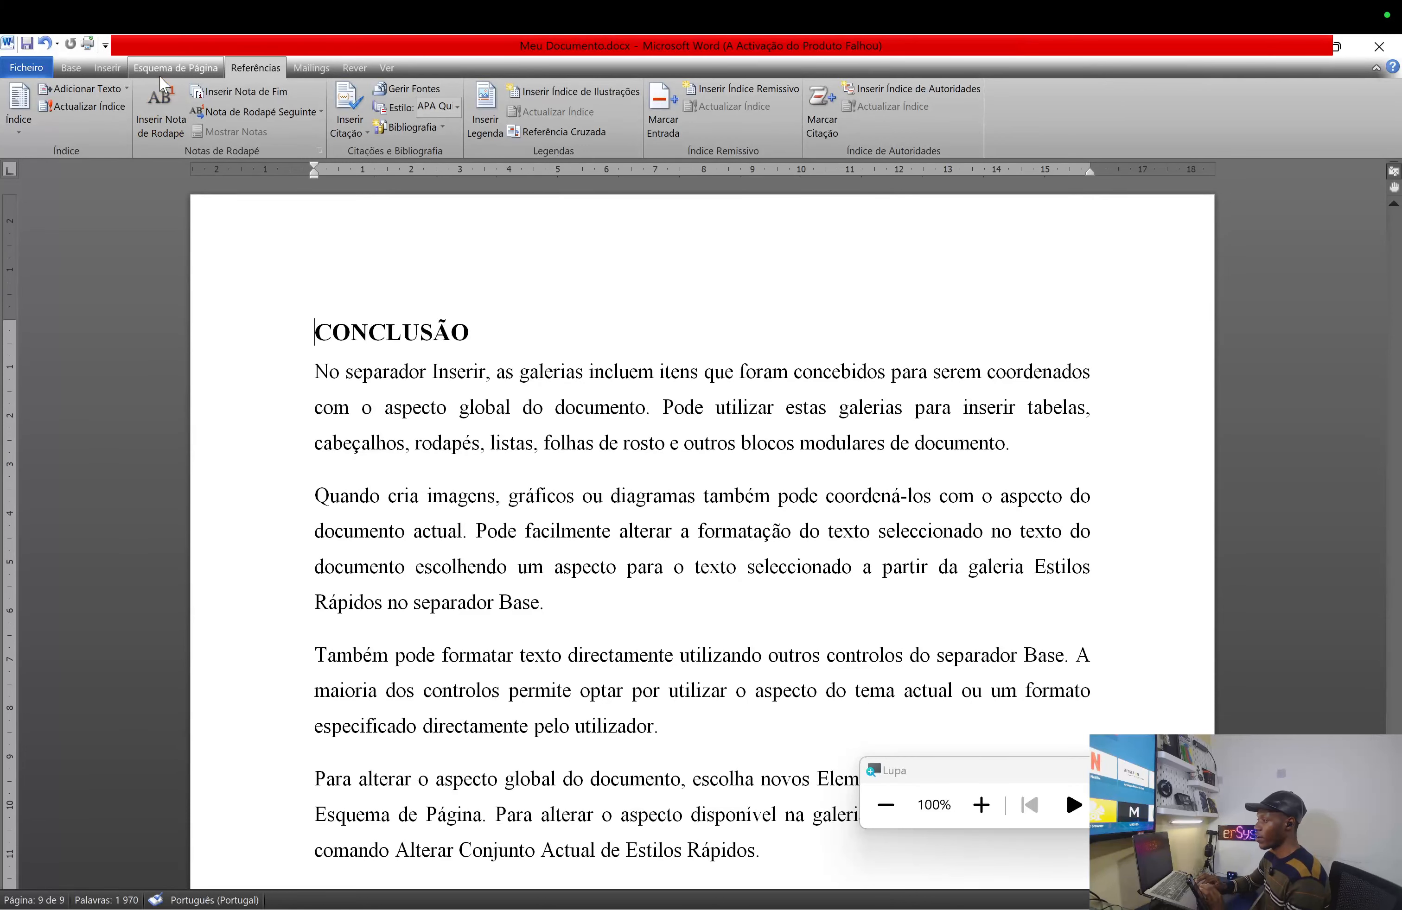
- Insert four page breaks via Esquema de Página > Quebras > Página before CONCLUSÃO
left_click(74, 68)
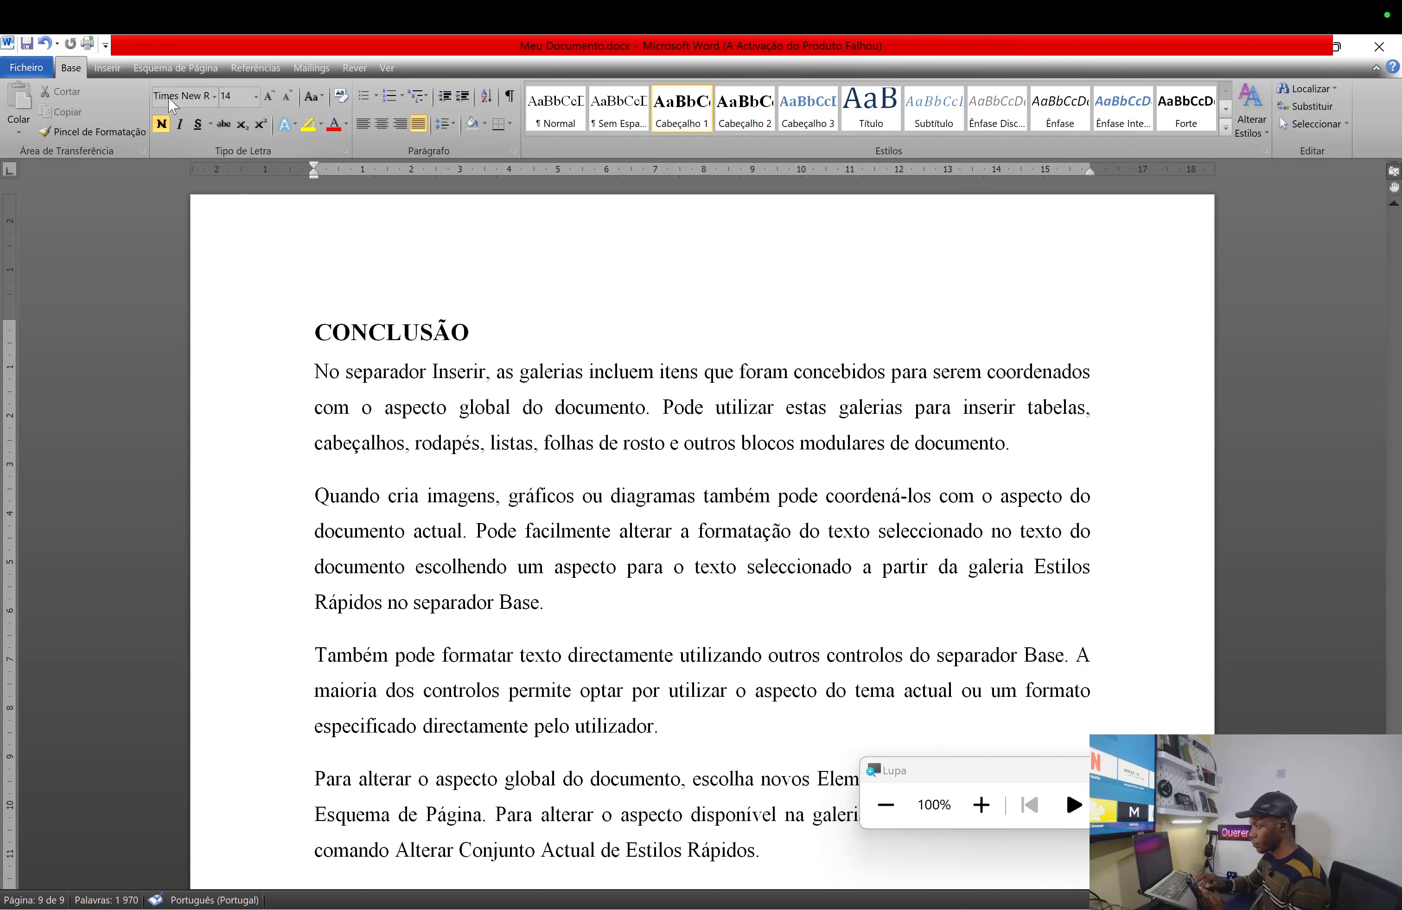
left_click(201, 67)
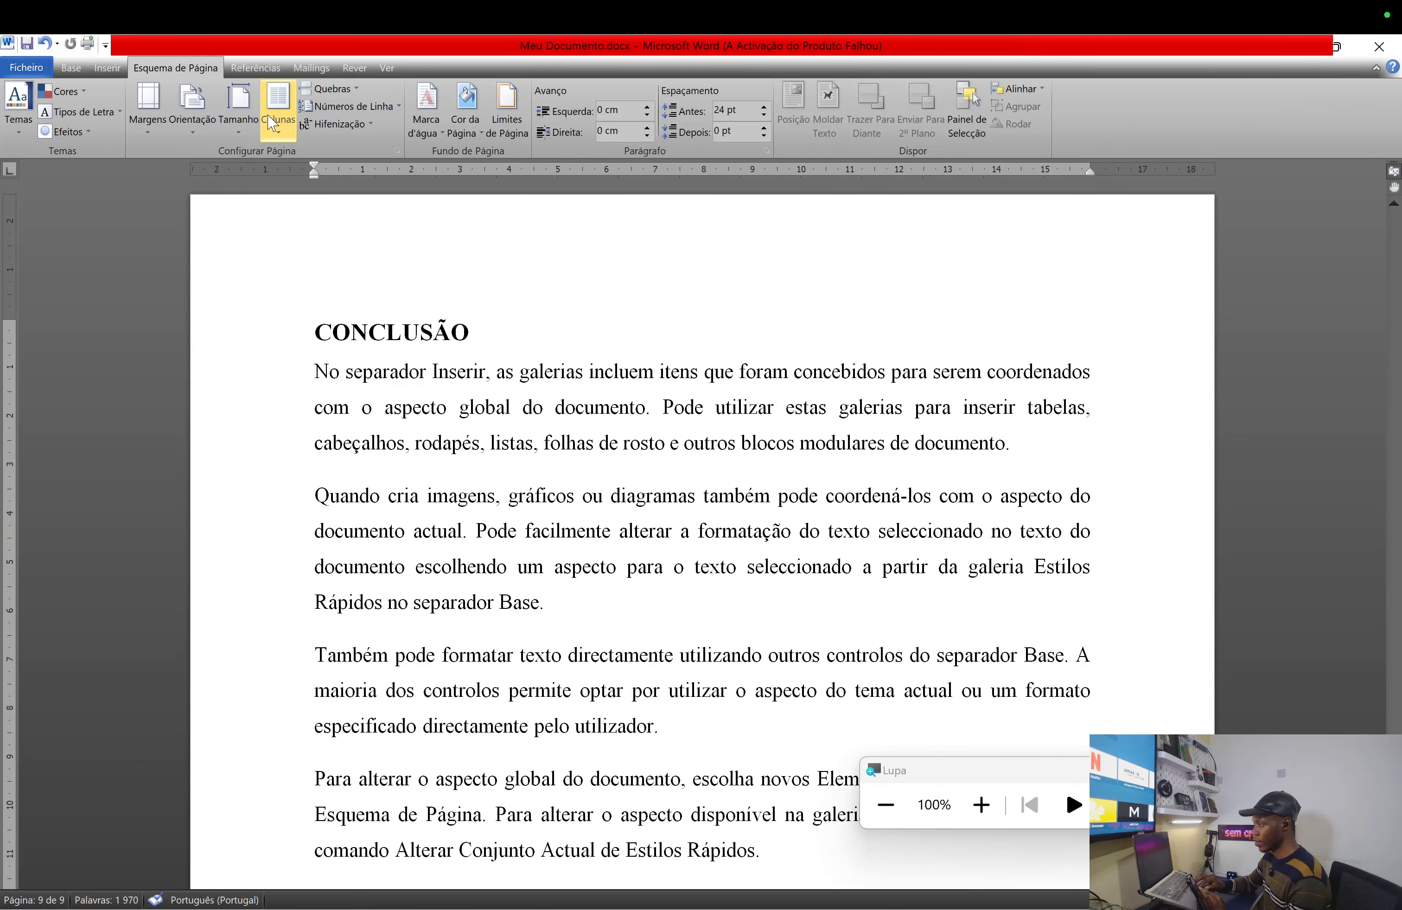
left_click(347, 97)
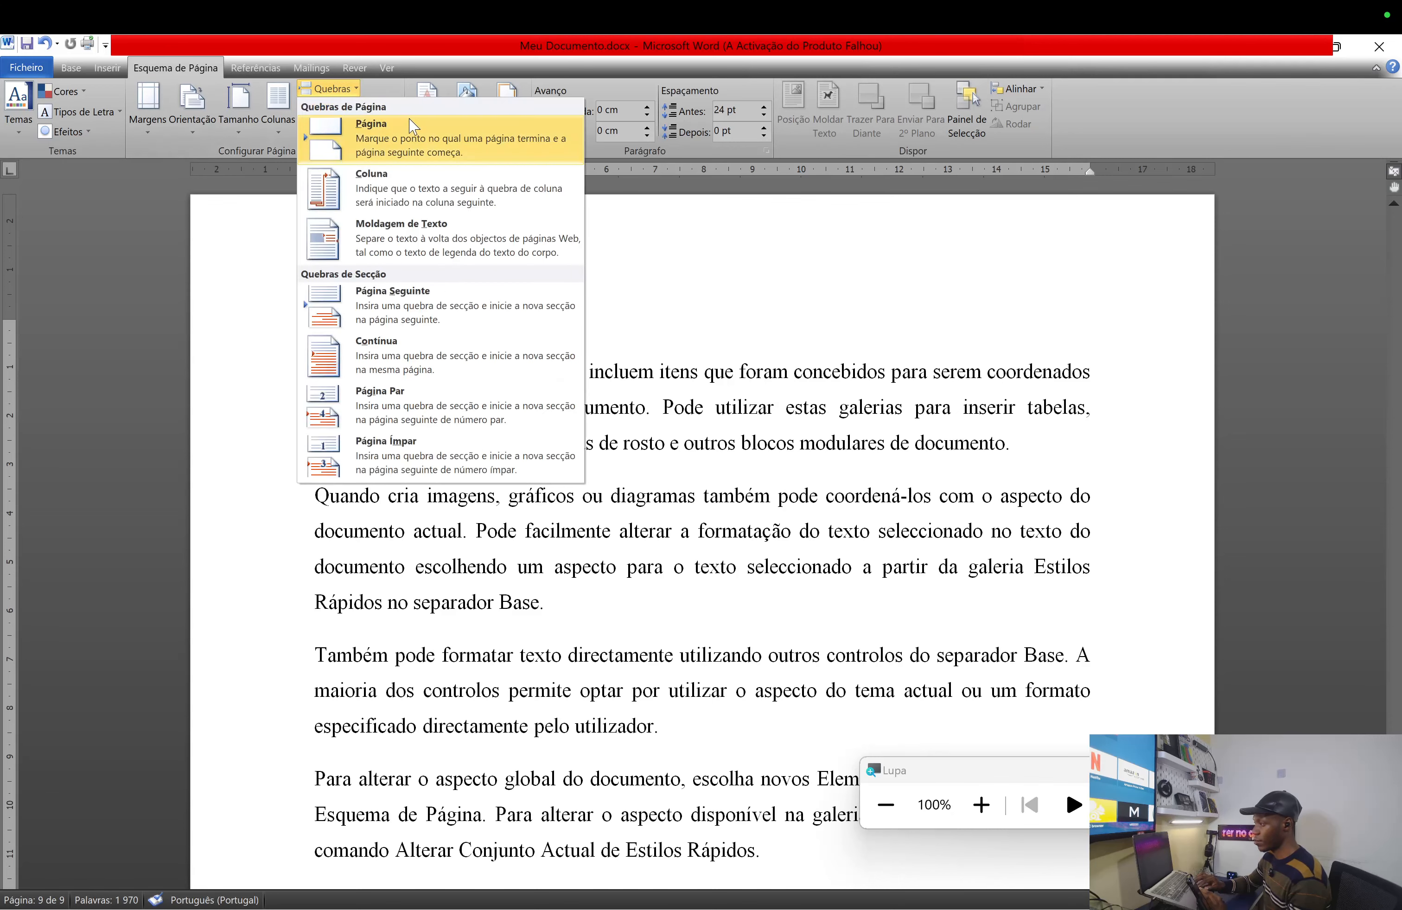
left_click(355, 131)
left_click(347, 84)
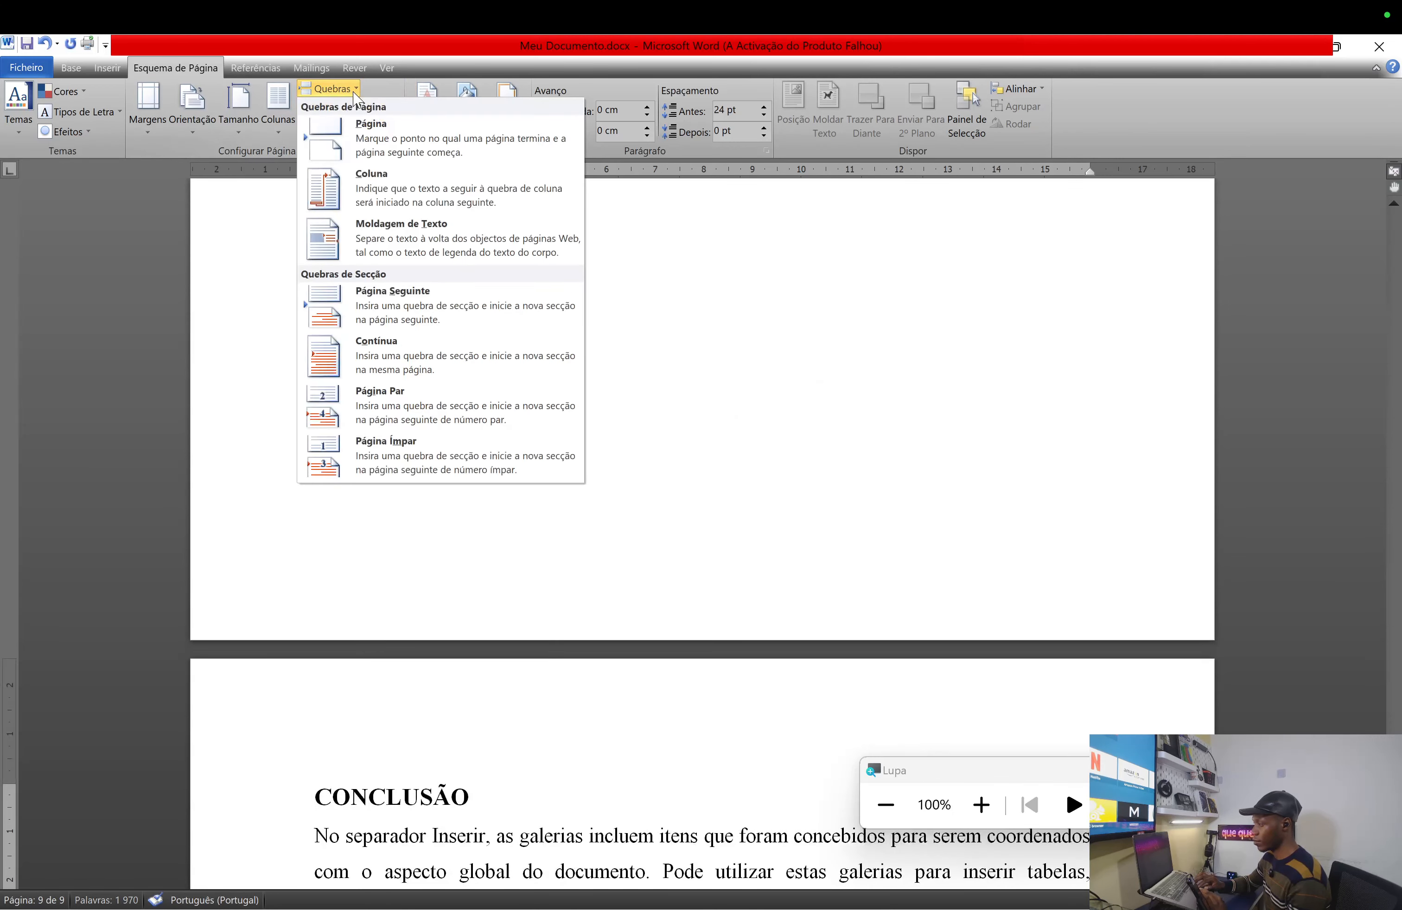
left_click(401, 149)
left_click(354, 95)
left_click(384, 140)
left_click(343, 89)
left_click(387, 148)
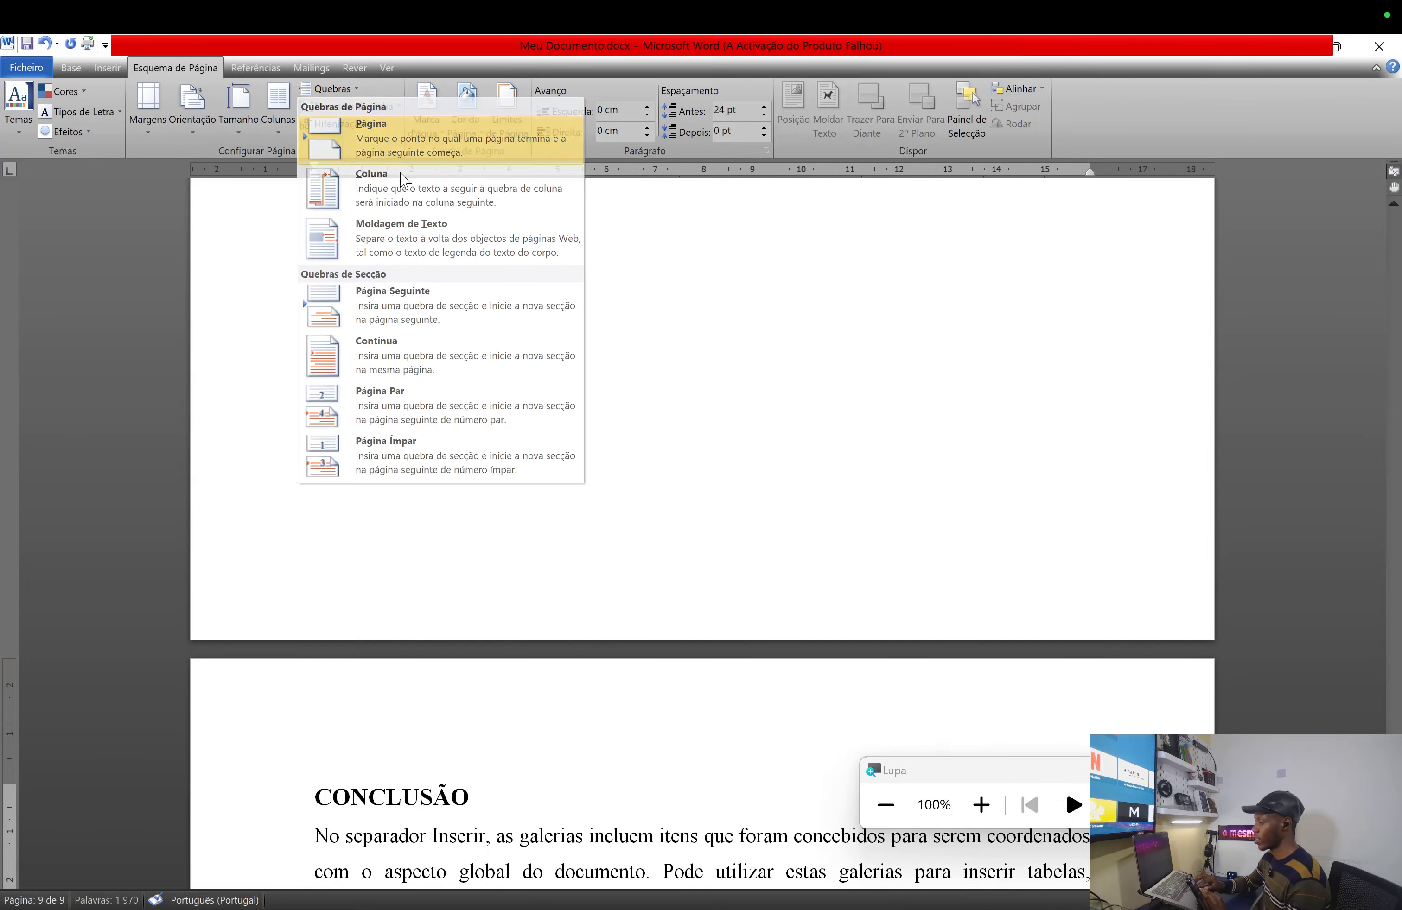
scroll(581, 410, "up", 15)
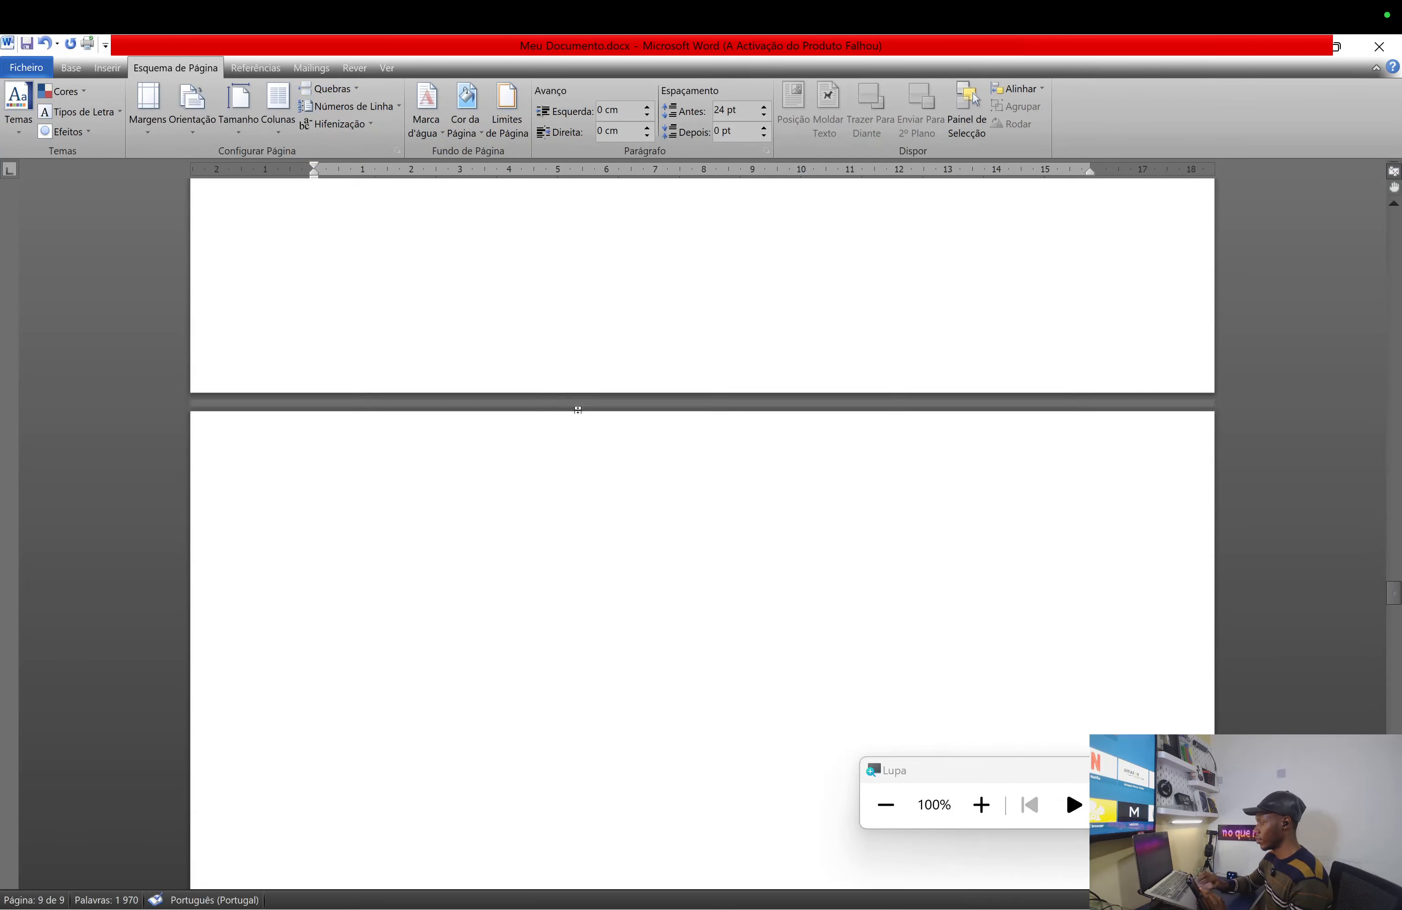
- Scroll back up to the Índice page and click above the table of contents
scroll(579, 409, "up", 15)
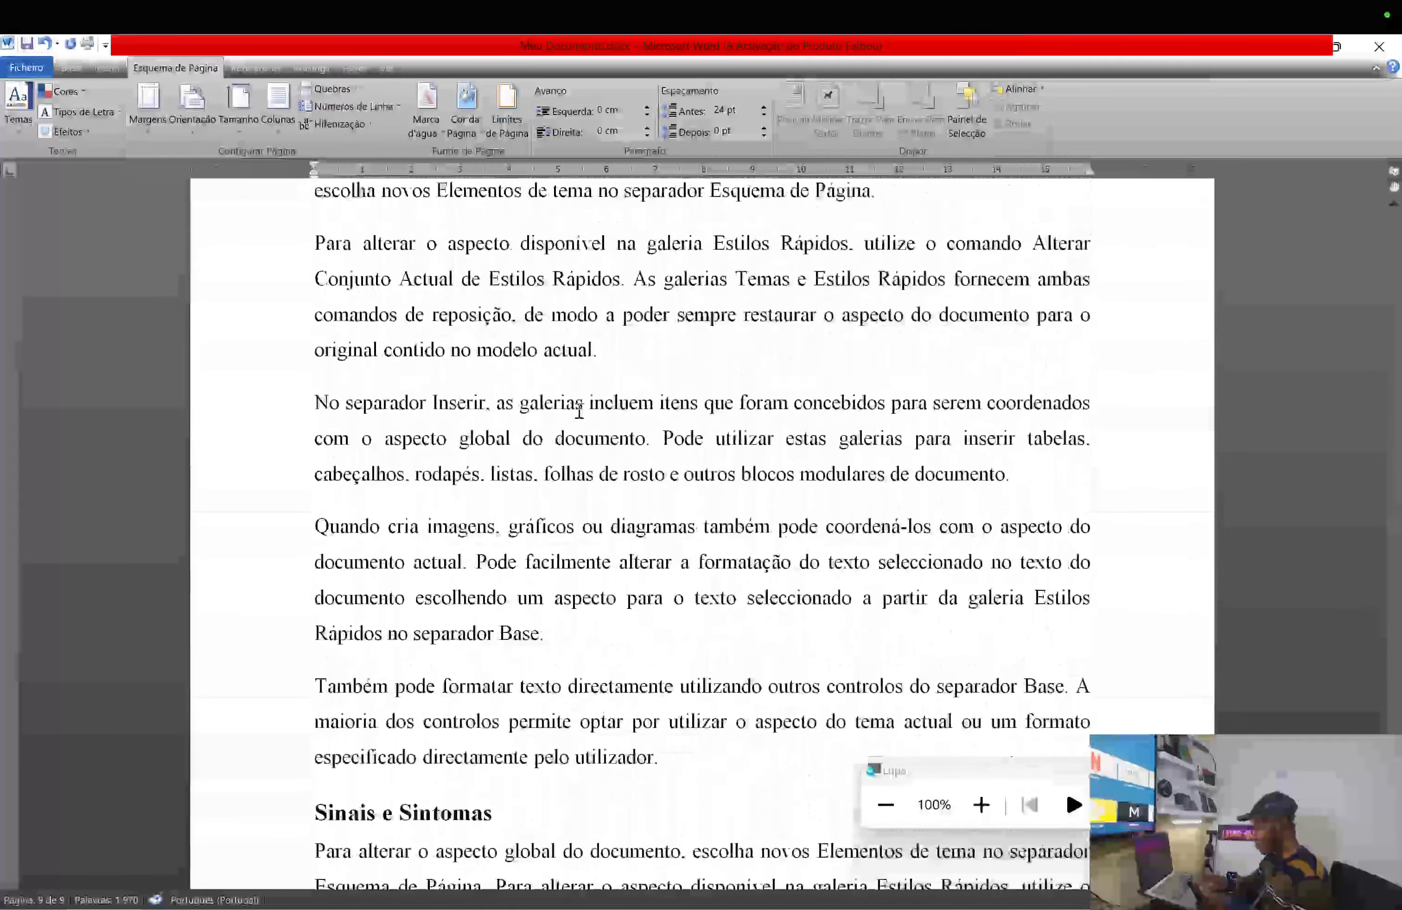
scroll(579, 409, "up", 5)
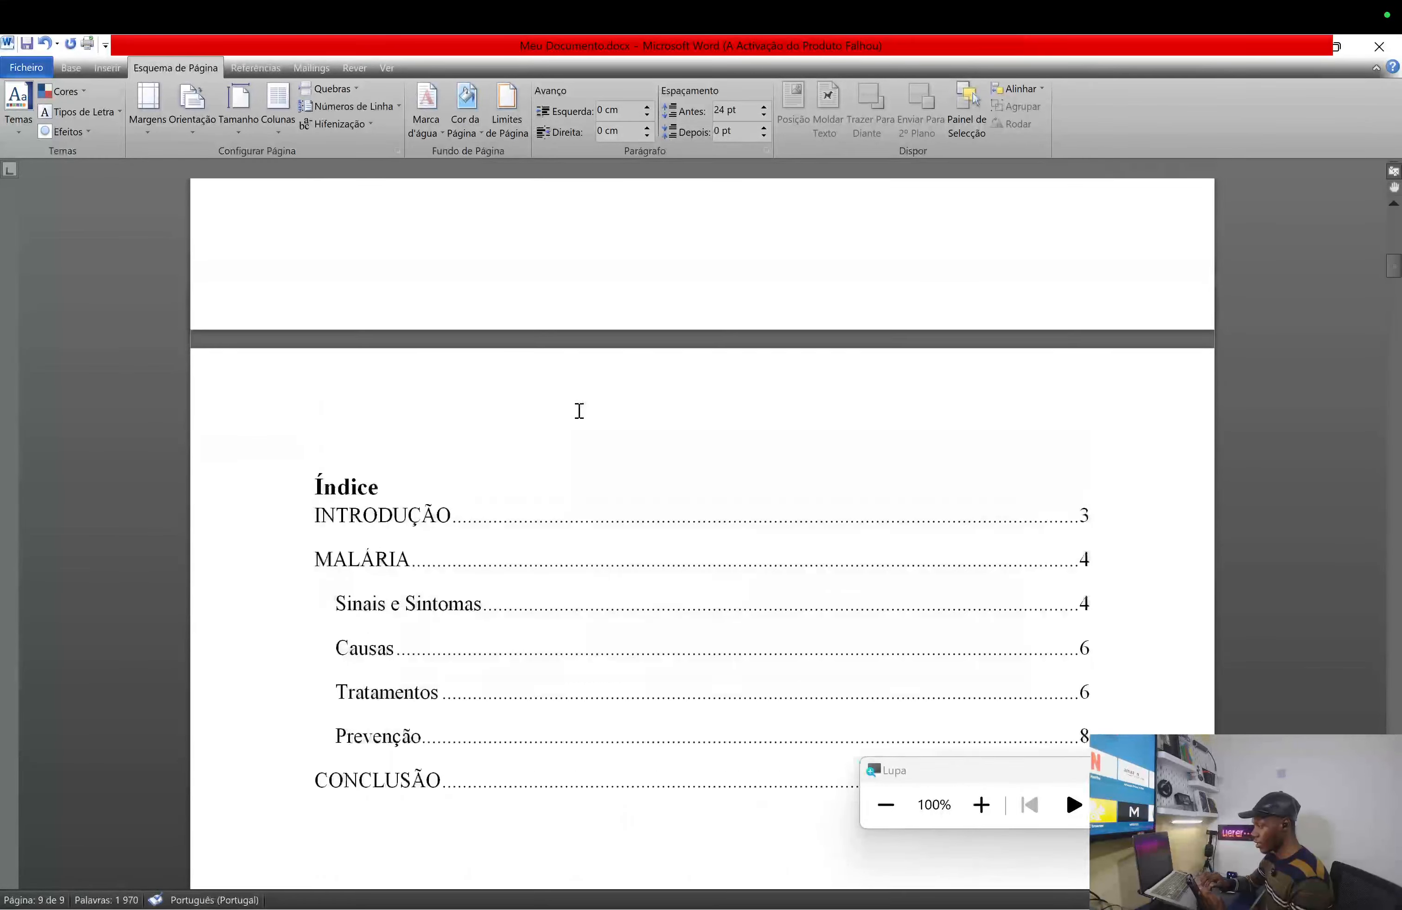
scroll(579, 409, "down", 3)
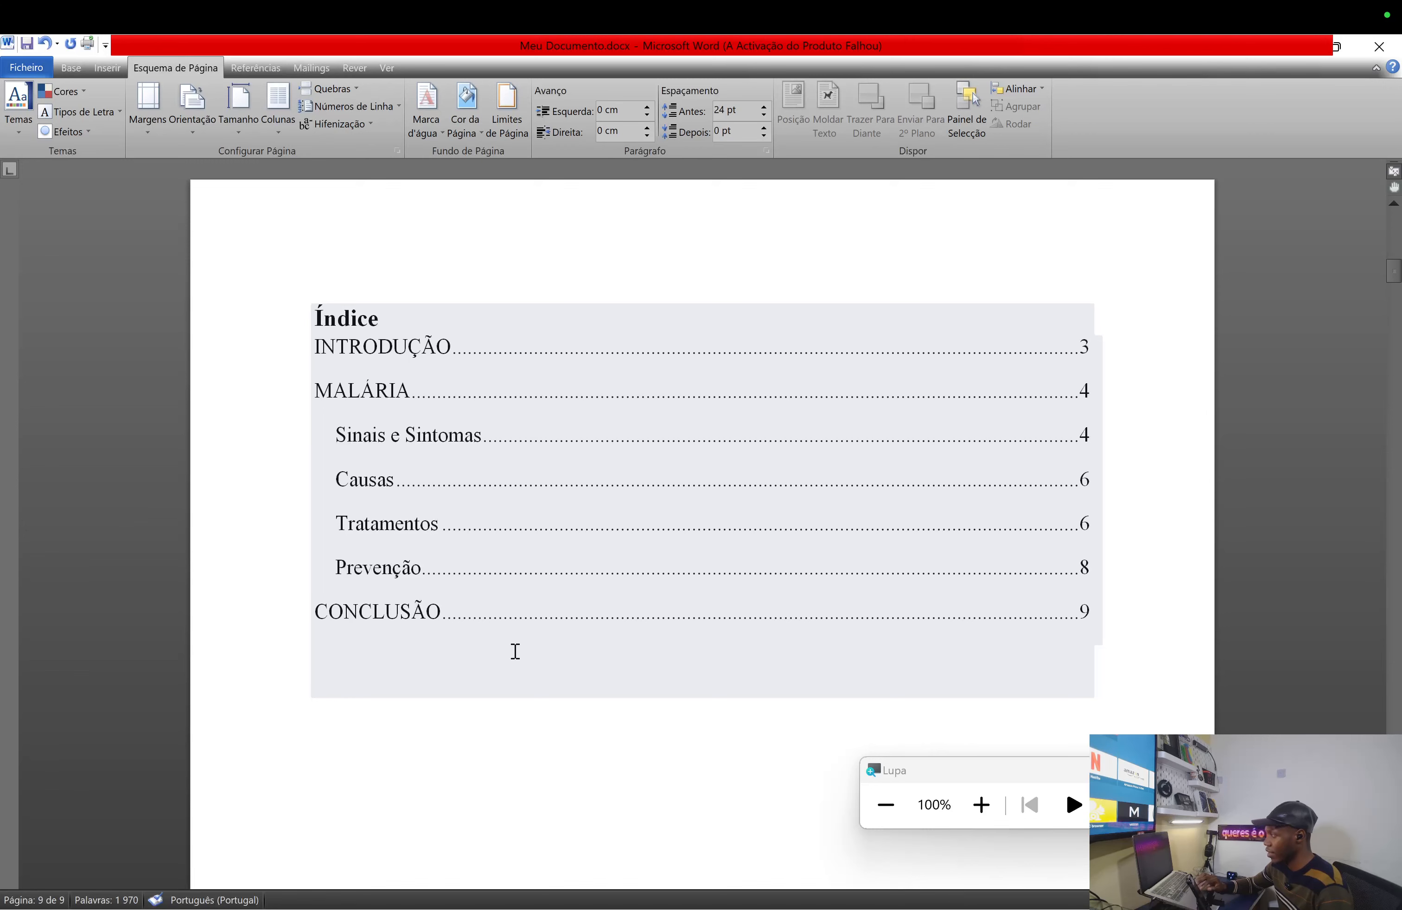
left_click(464, 279)
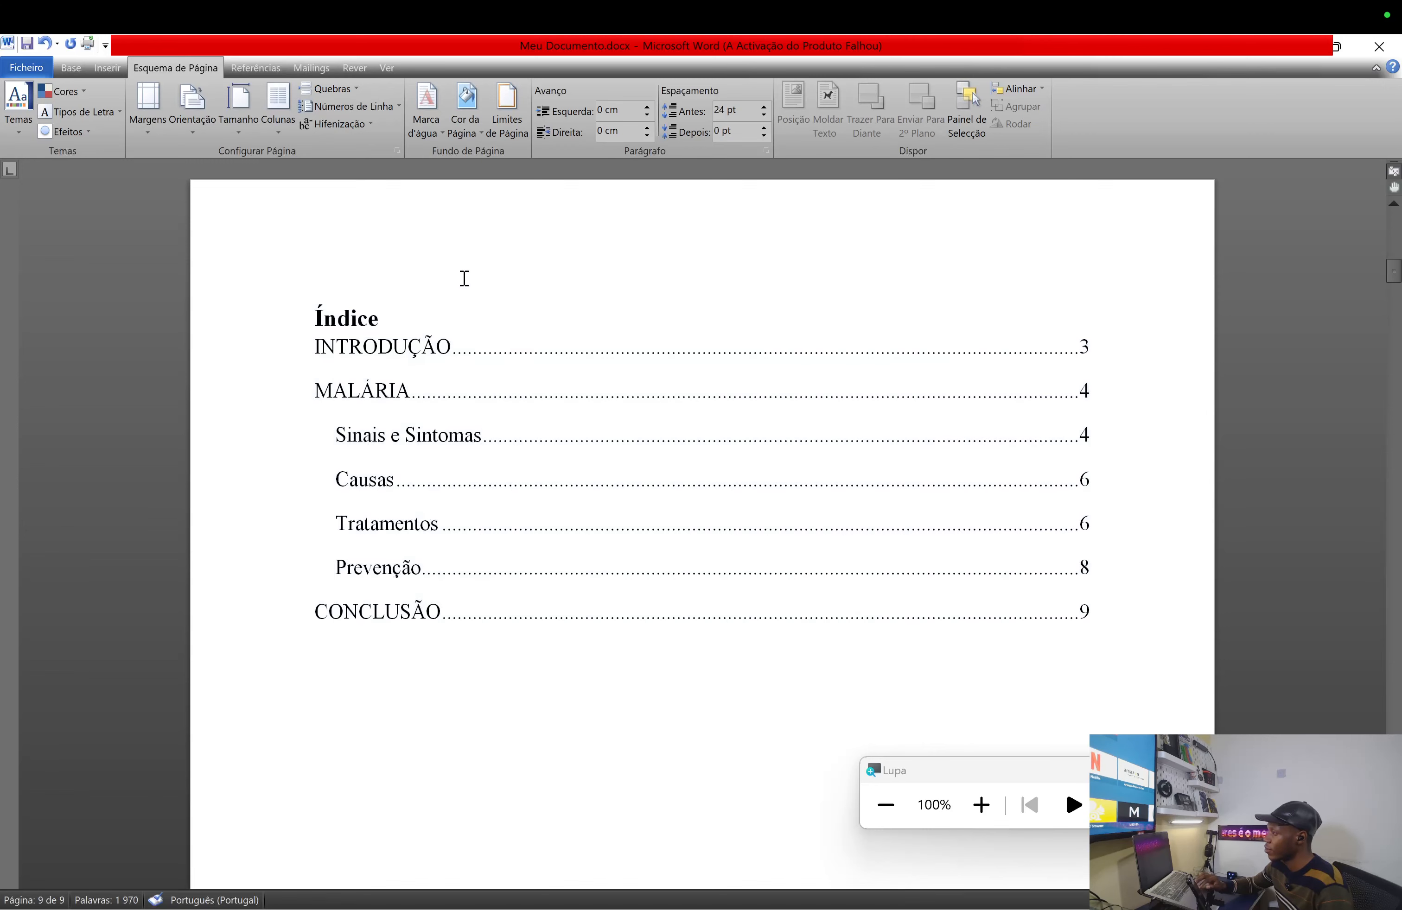
- On the Referências tab, try Actualizar Índice, then click inside the Índice
left_click(258, 65)
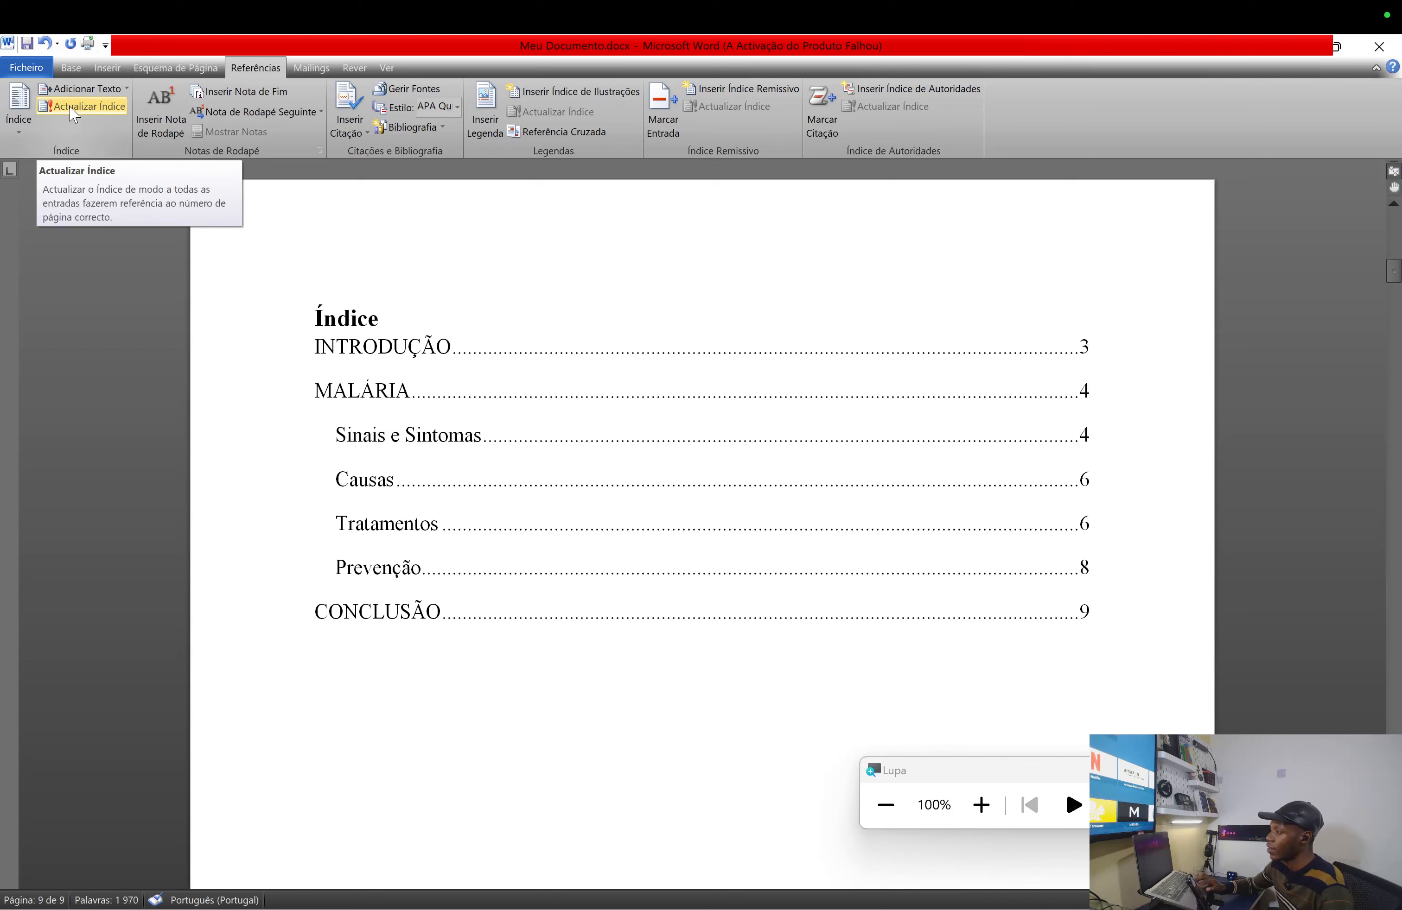
left_click(120, 114)
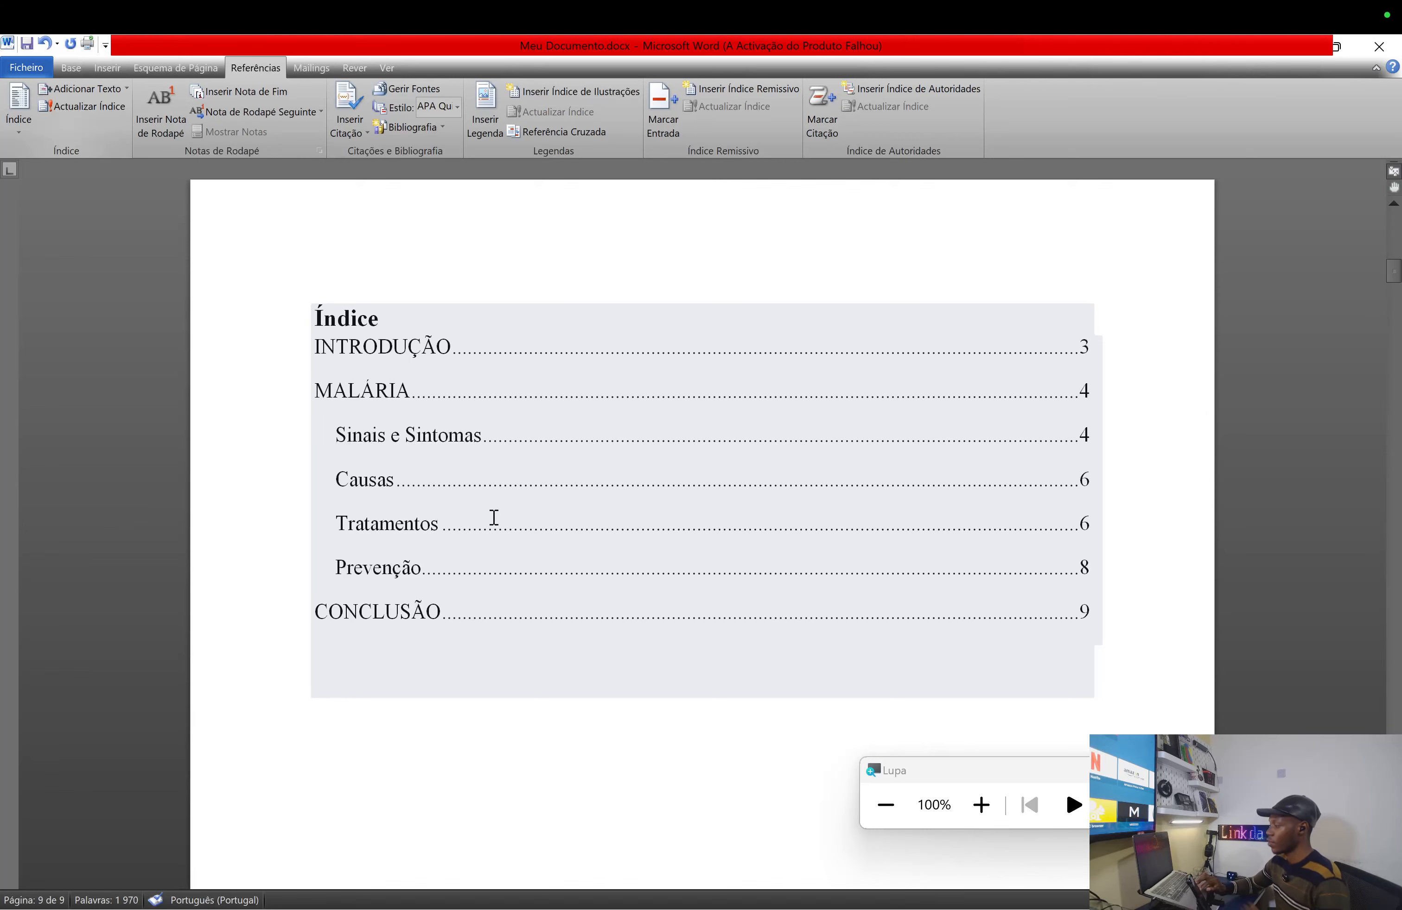
left_click(922, 672)
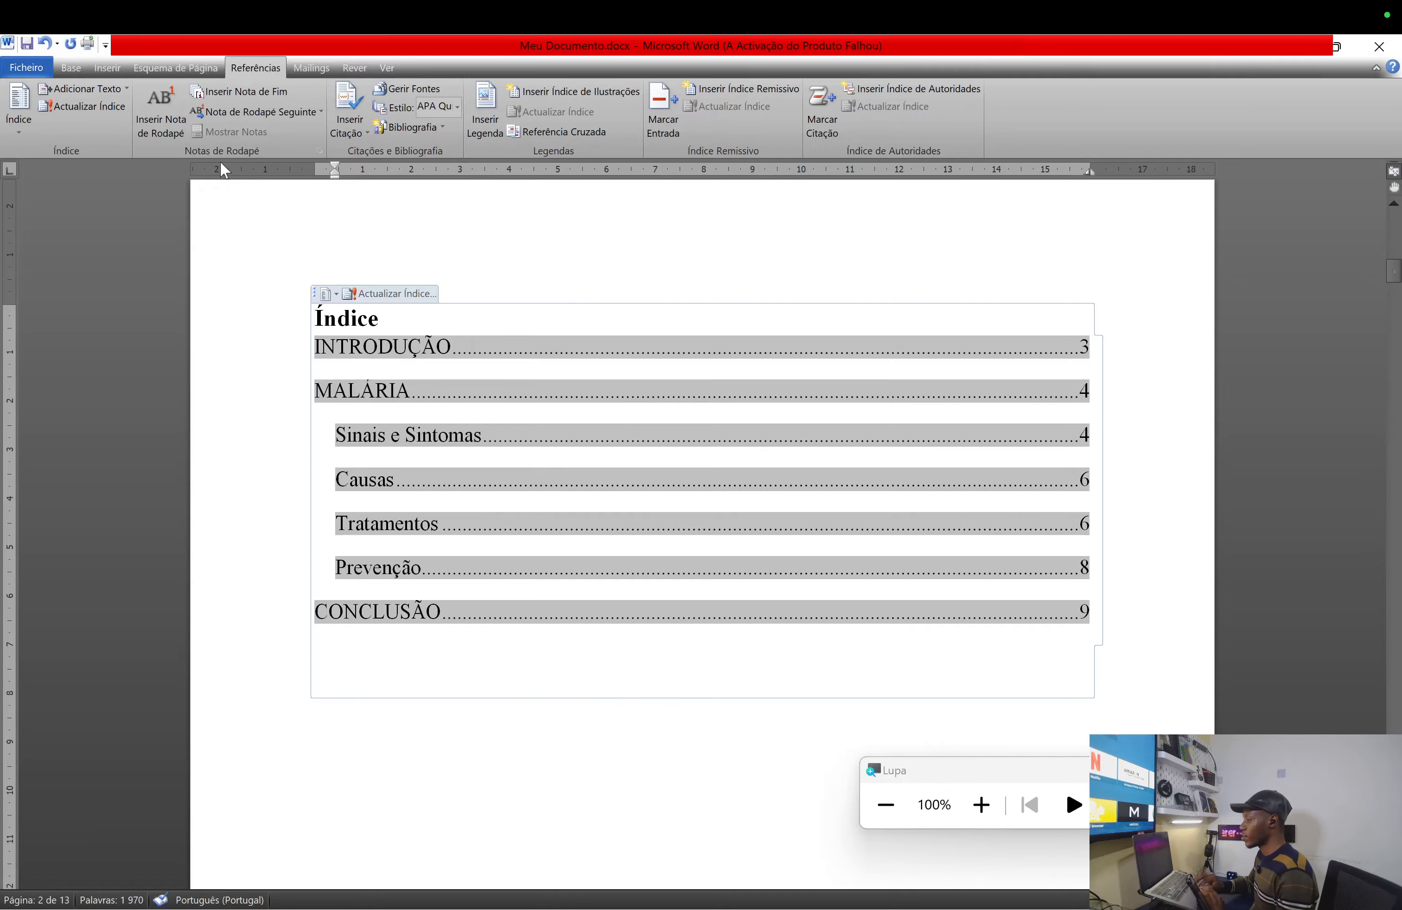
- Update only the Índice page numbers so CONCLUSÃO now shows page 13
left_click(96, 106)
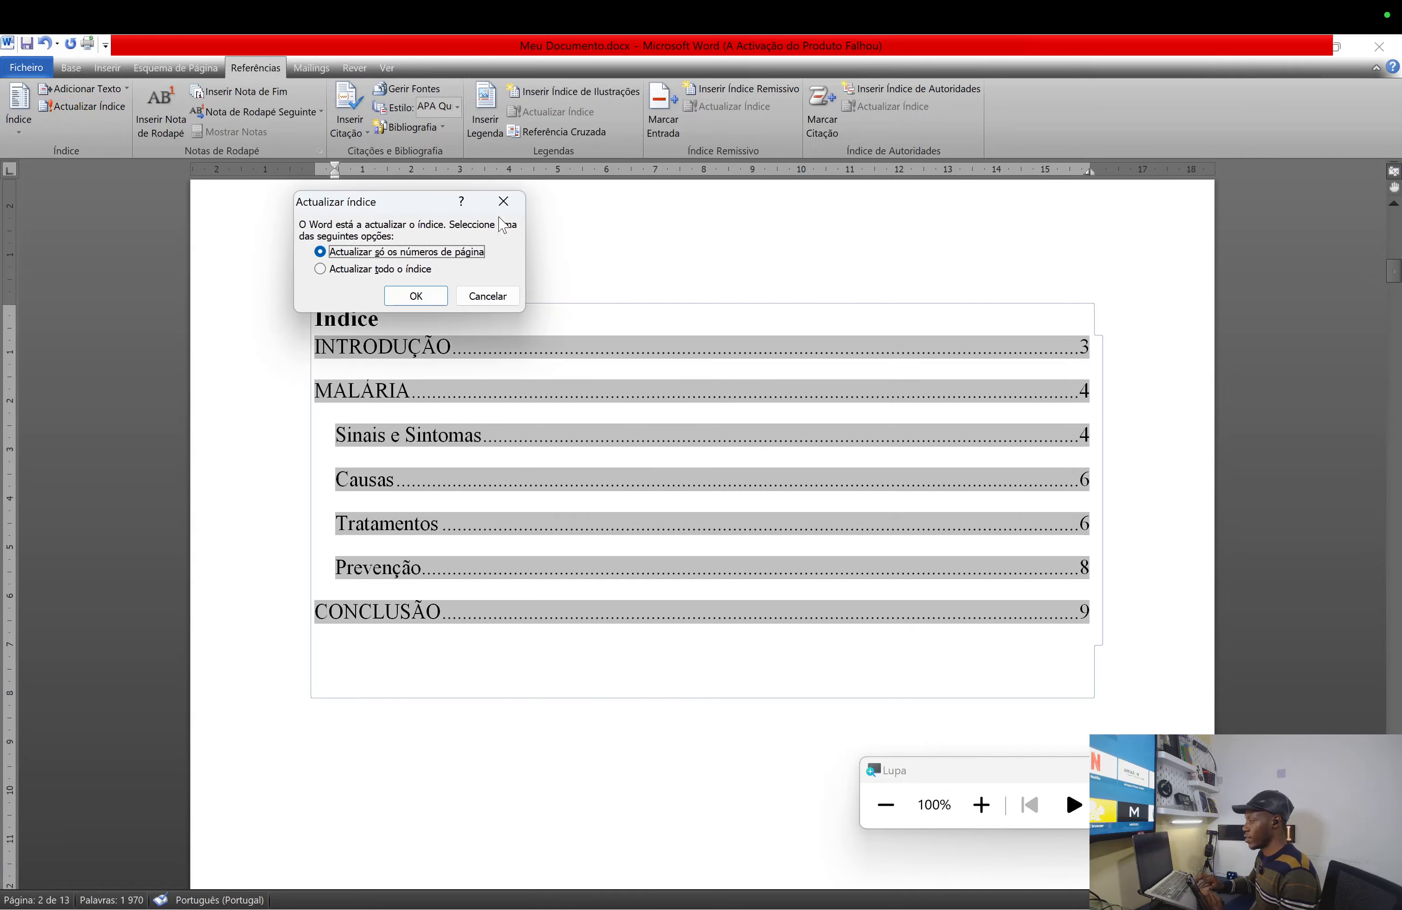
key("super+plus")
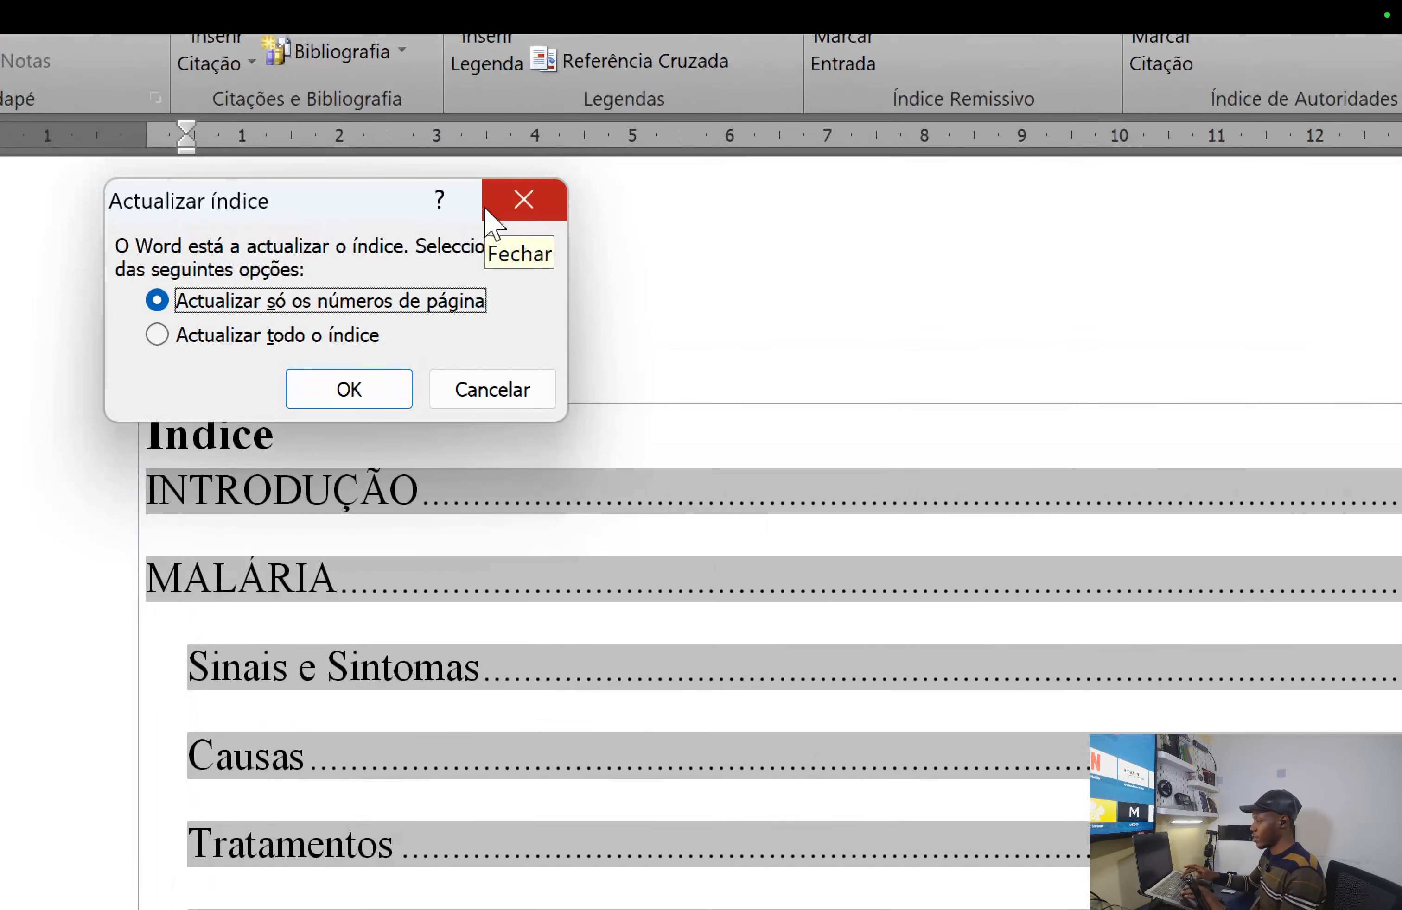
key("super+plus")
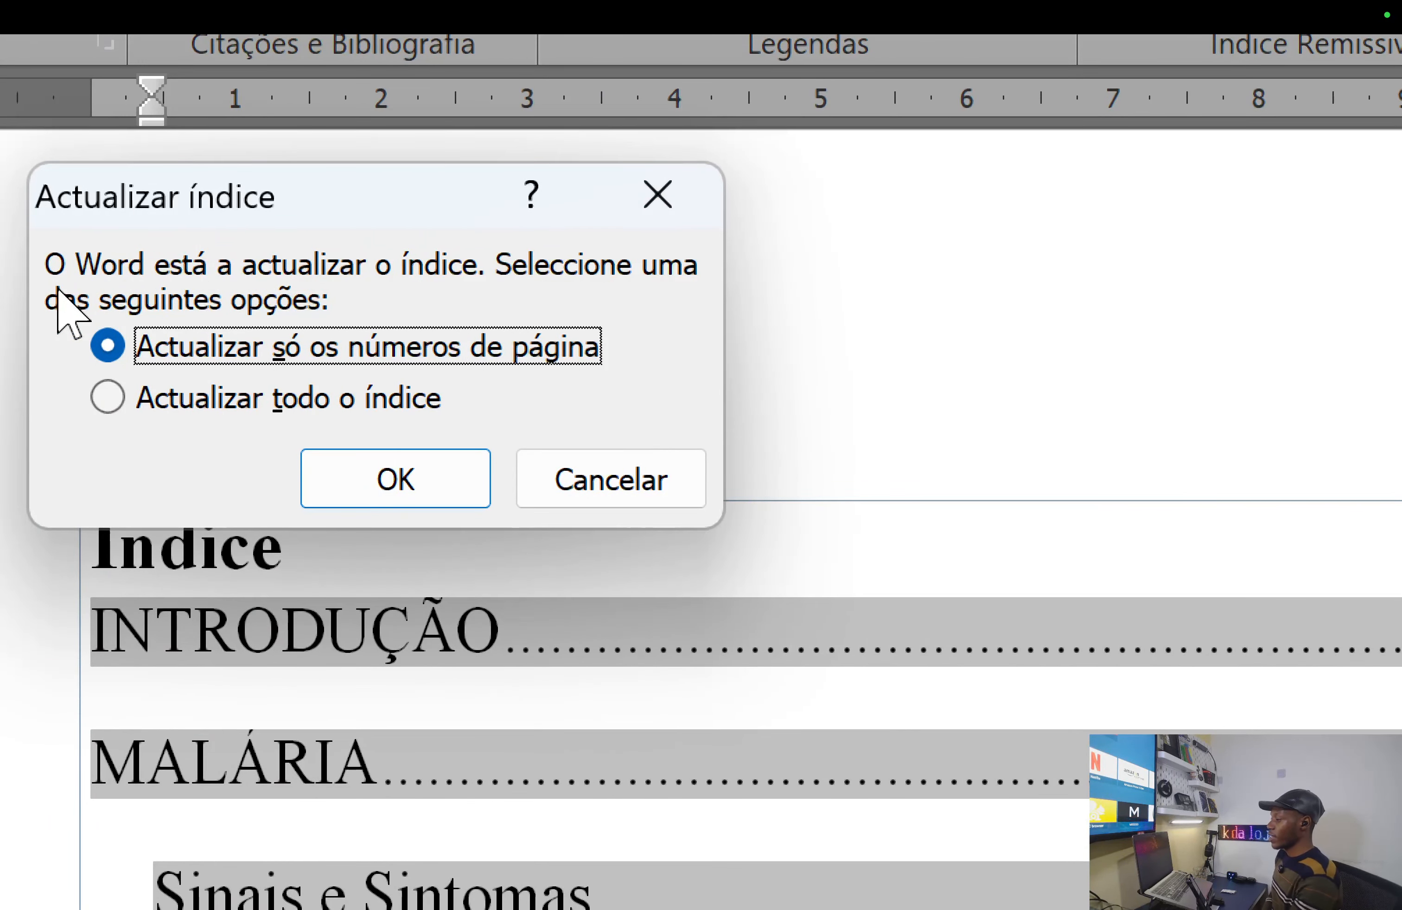
key("super+minus")
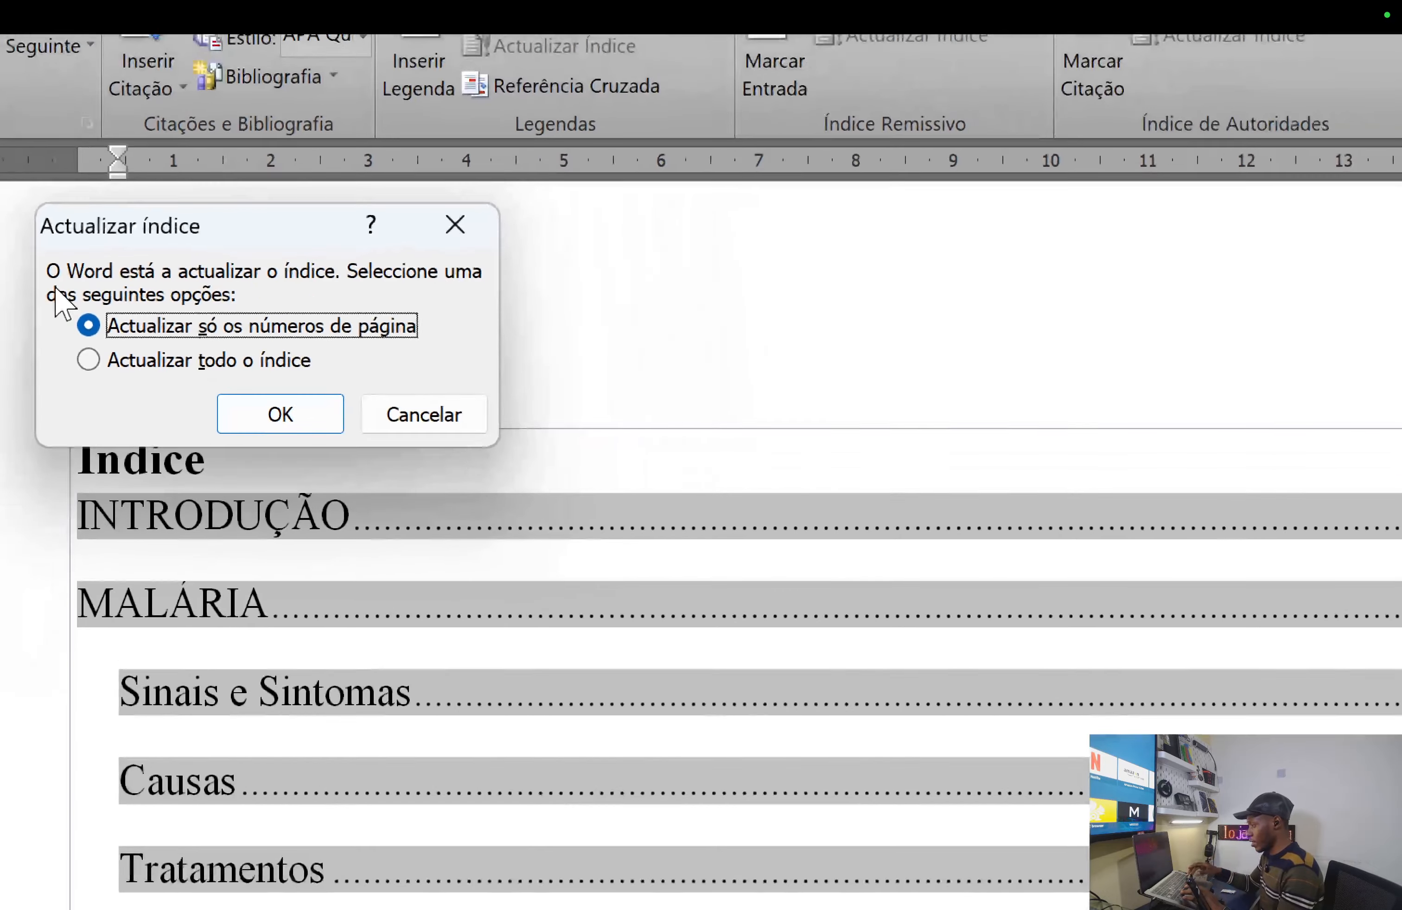
key("super+minus")
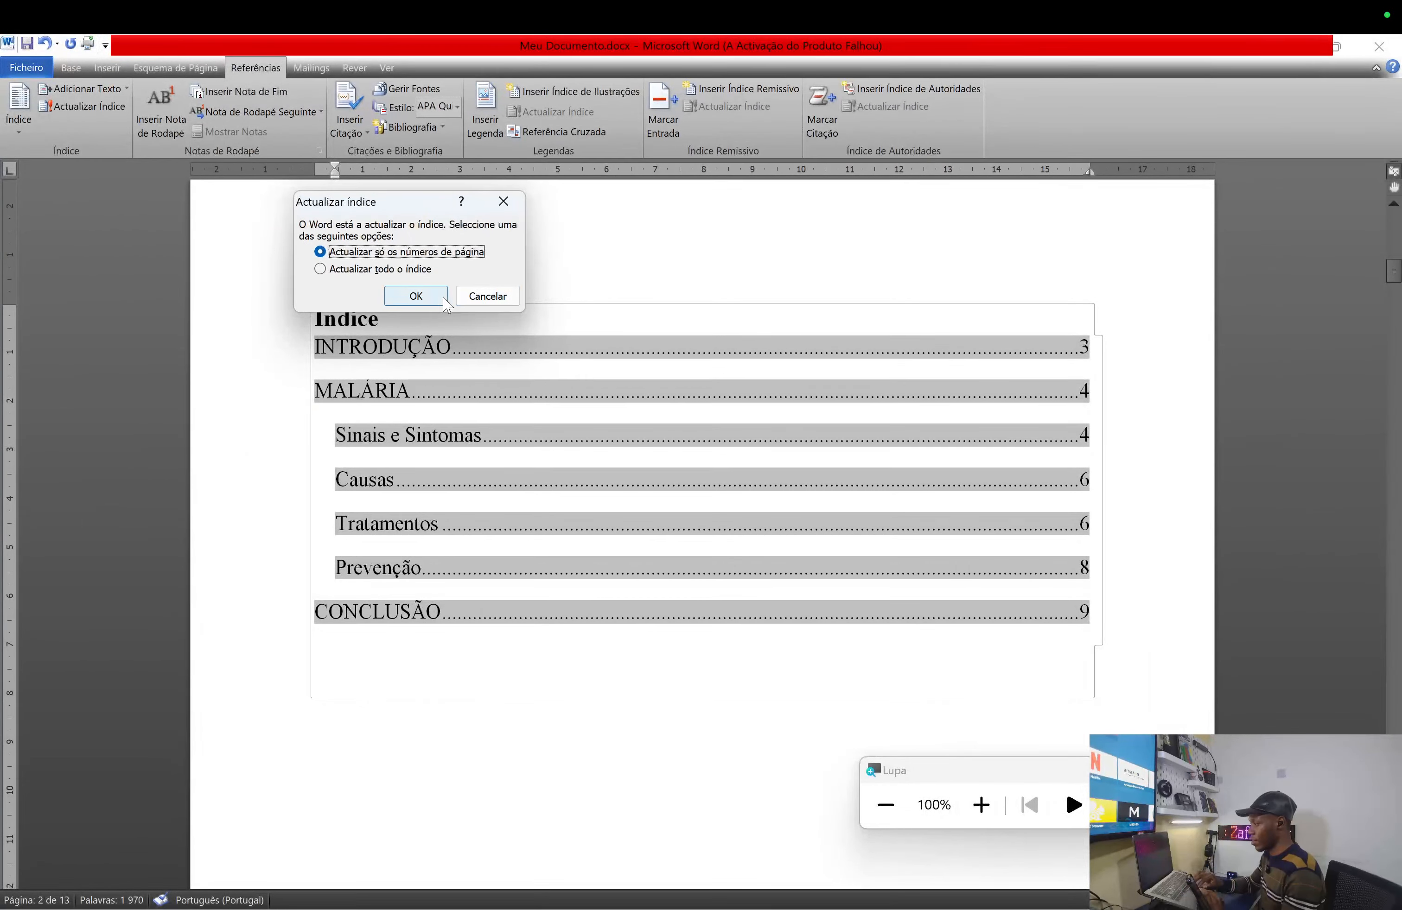
left_click(430, 301)
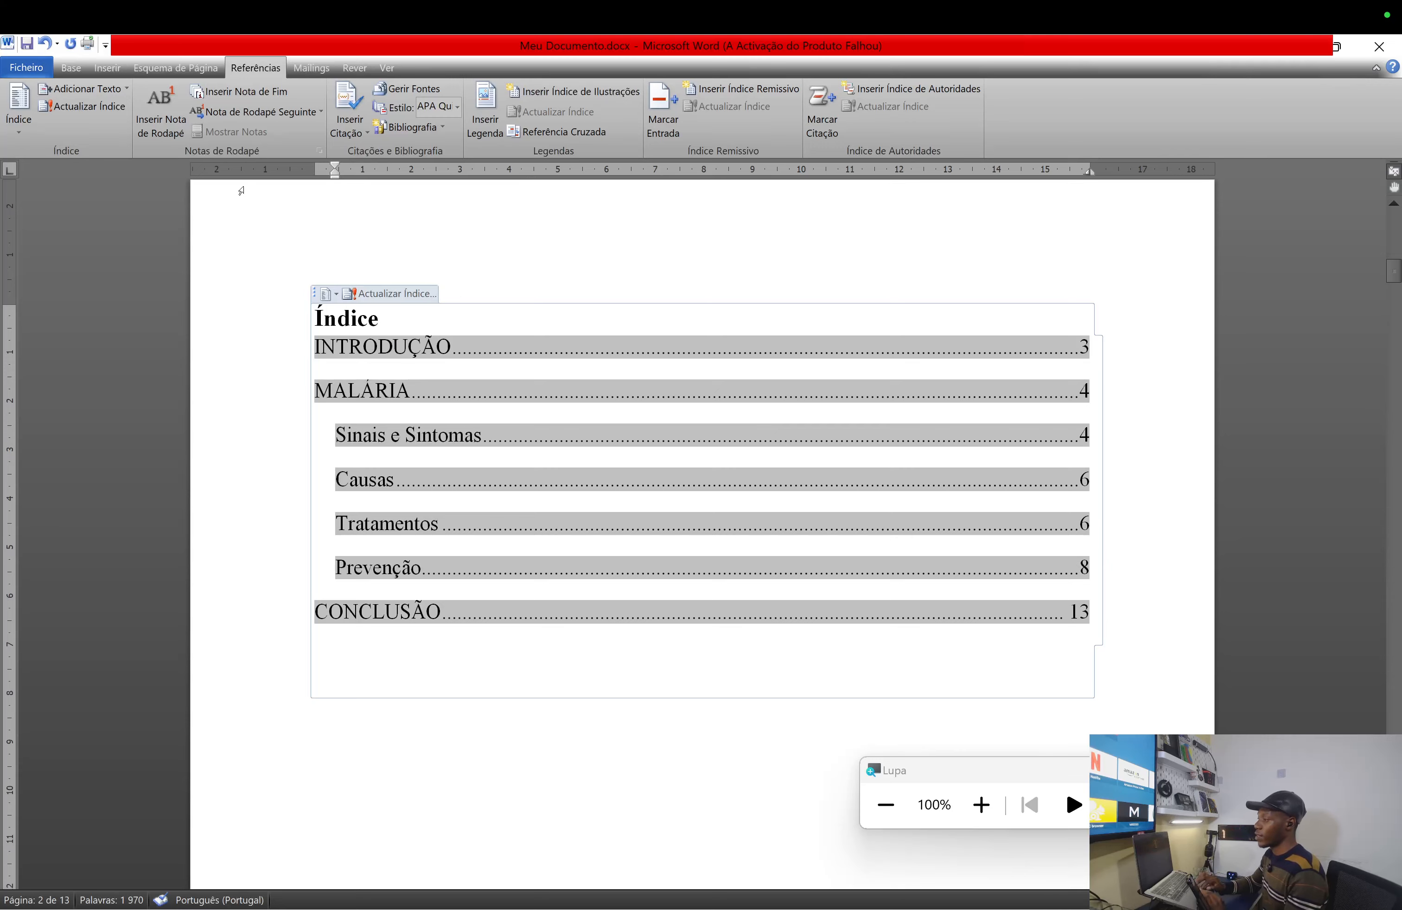
left_click(95, 112)
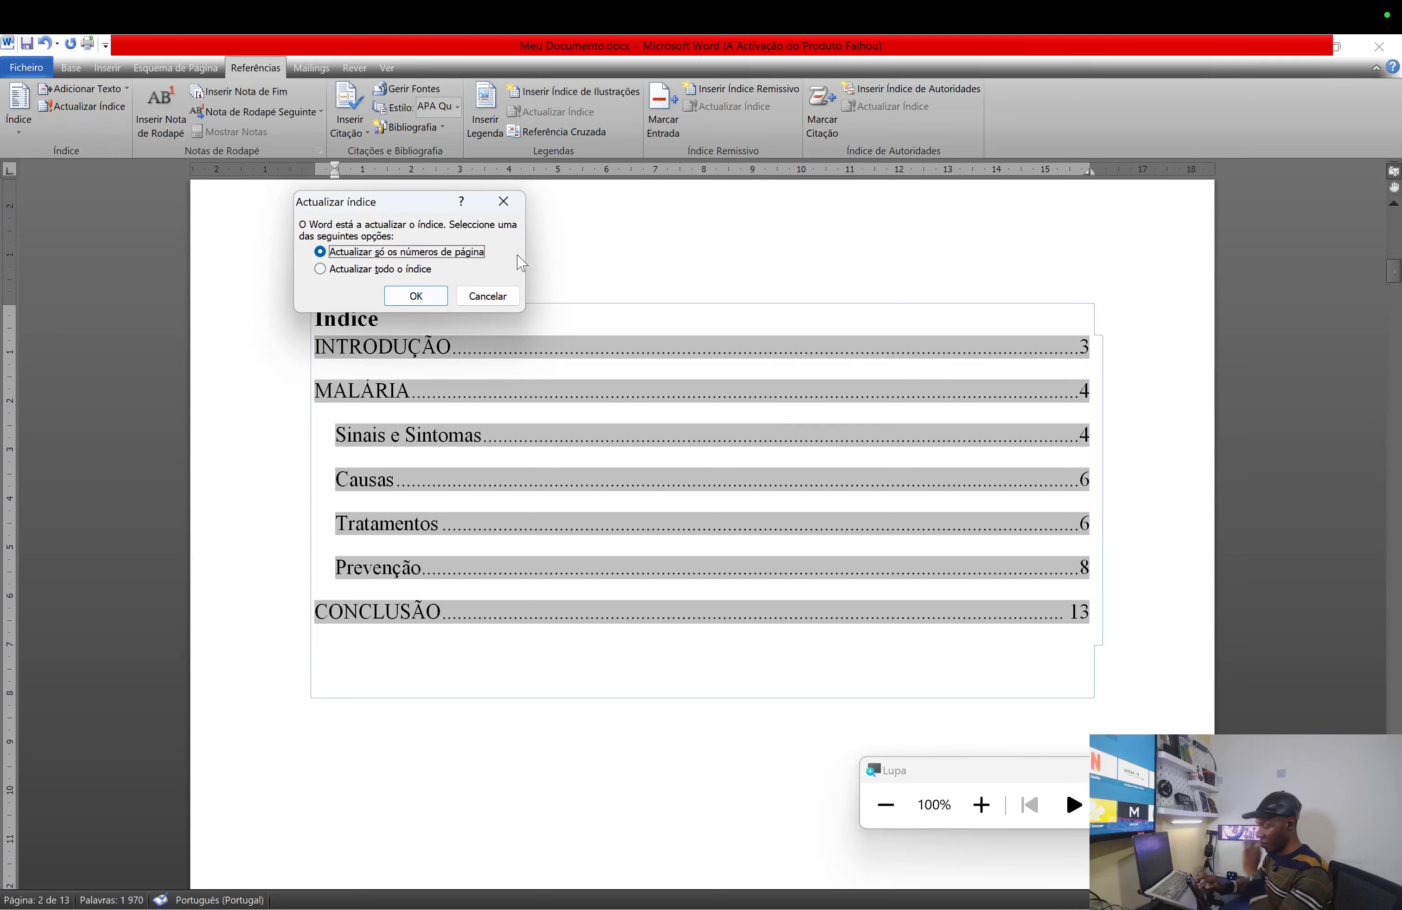
left_click_drag(417, 208, 552, 458)
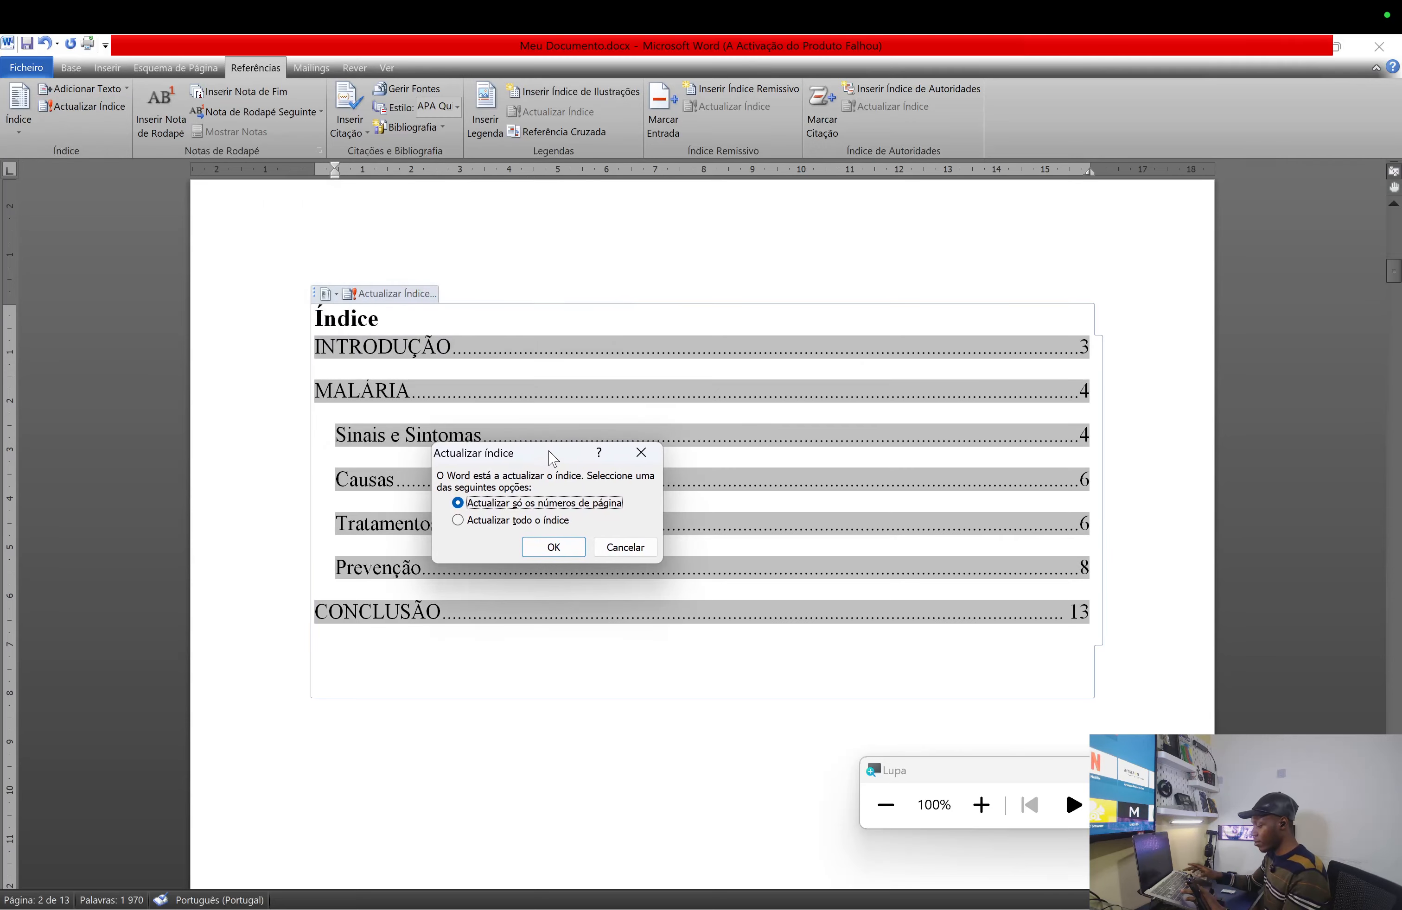
key("super+plus")
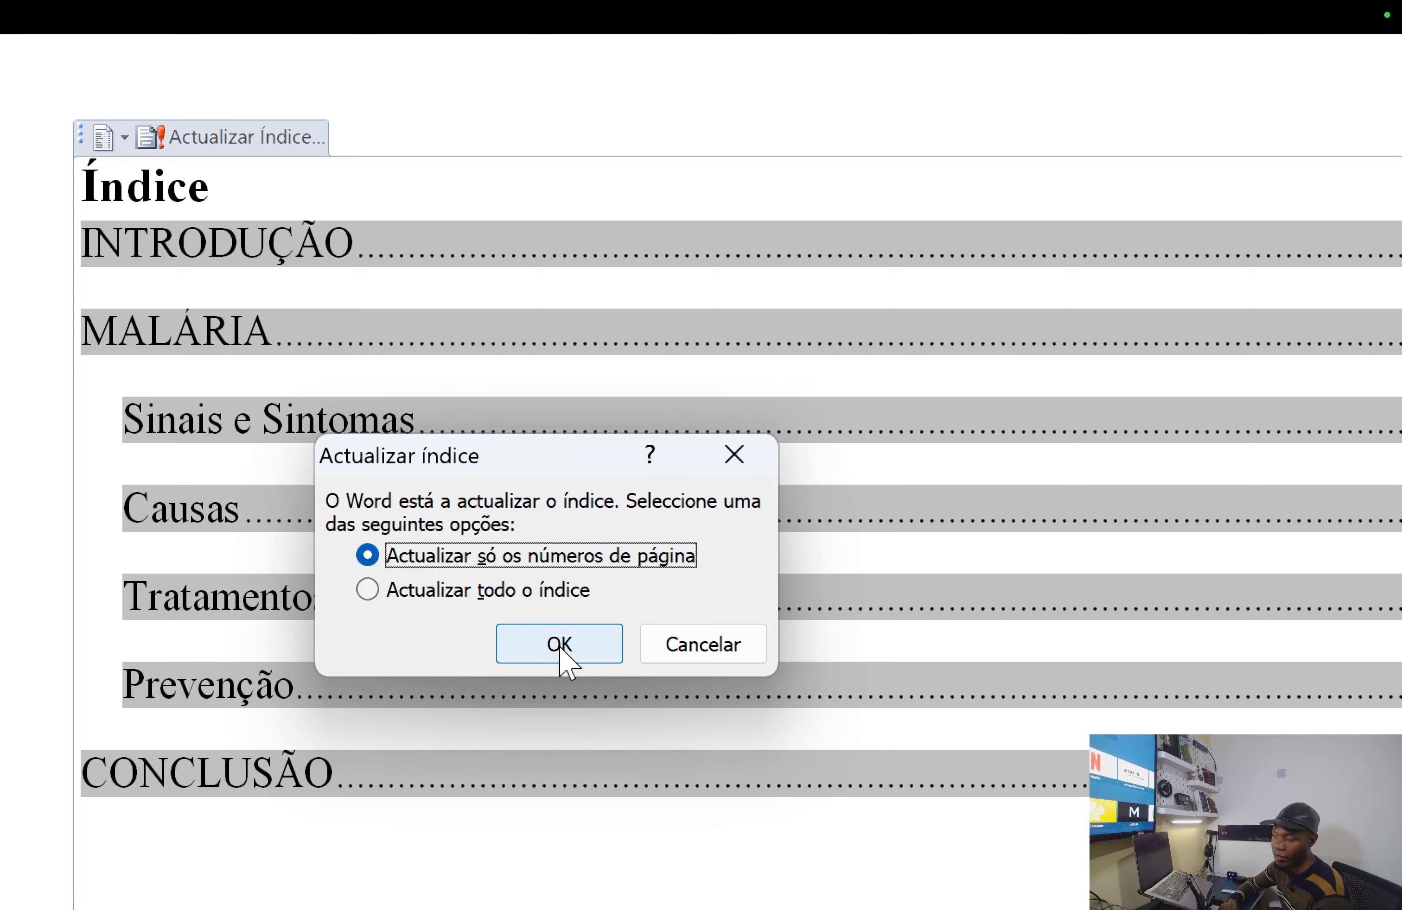
left_click(368, 590)
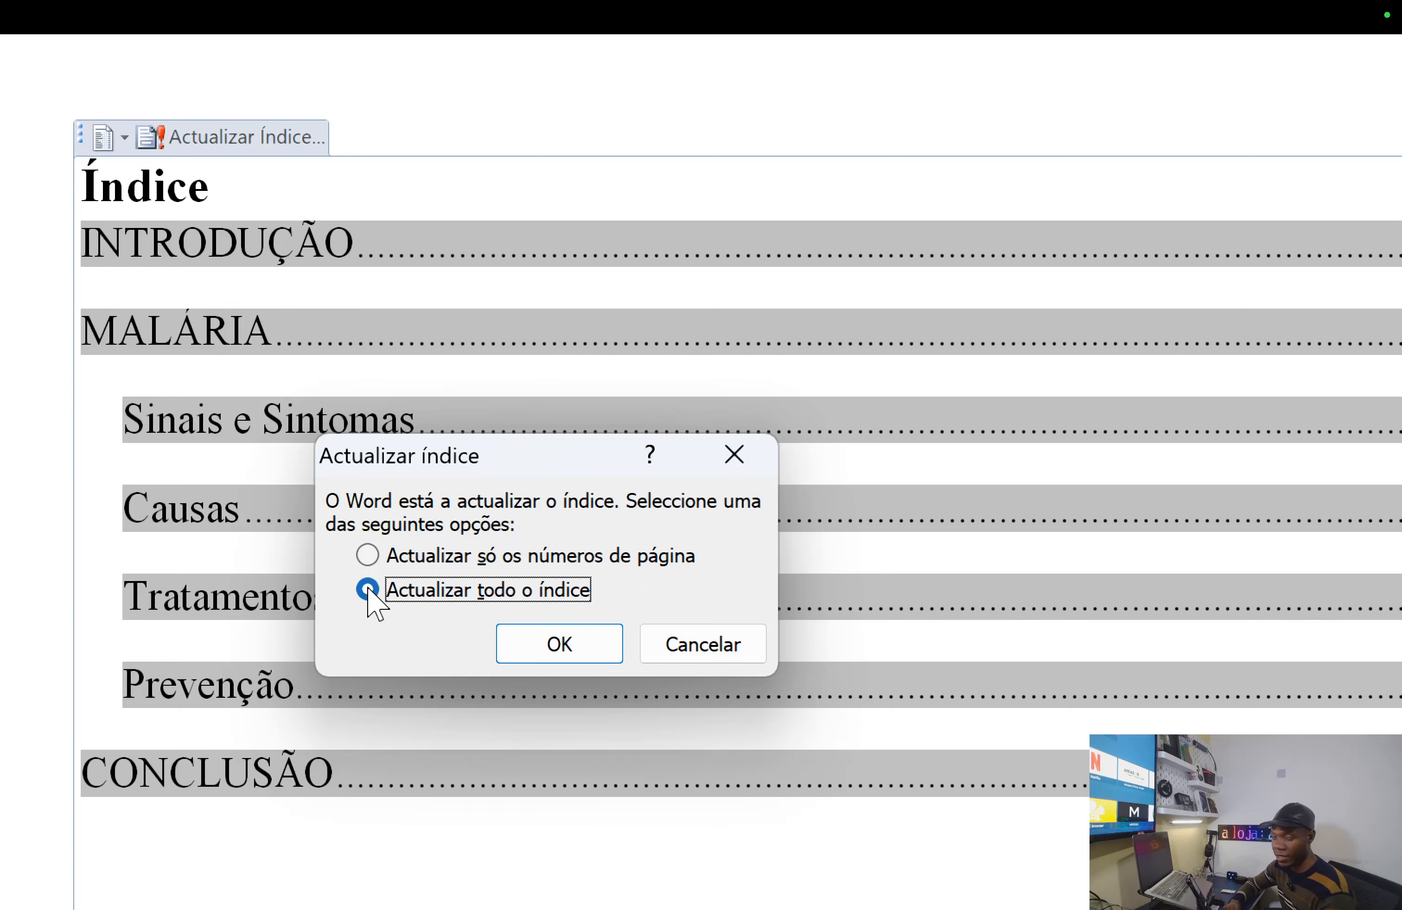
left_click(746, 459)
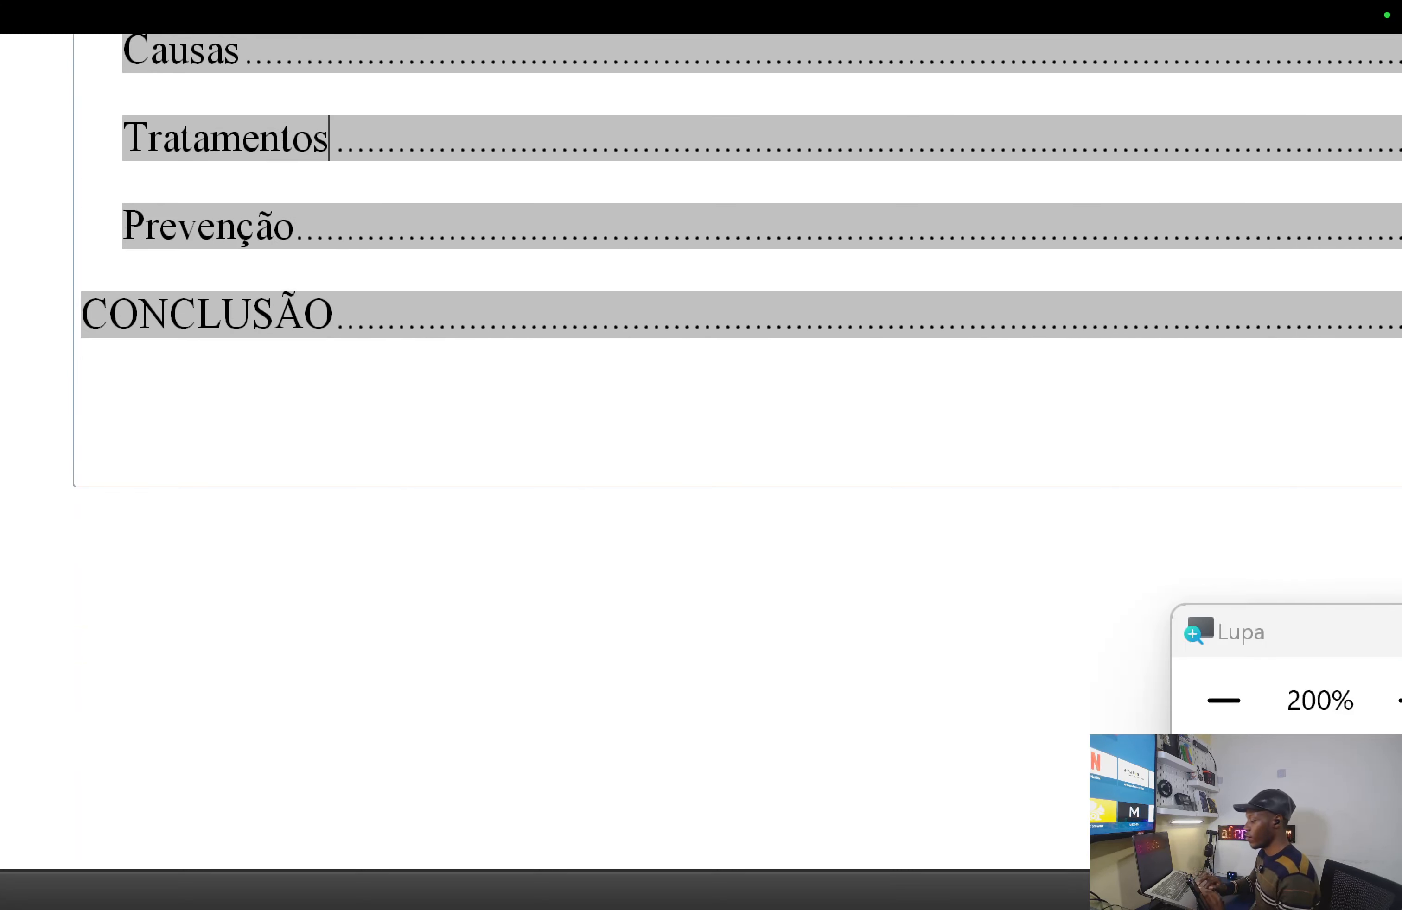
- Append '---' to the INTRODUÇÃO heading in the body, then return to the Índice
left_click(593, 522)
scroll(549, 714, "down", 5)
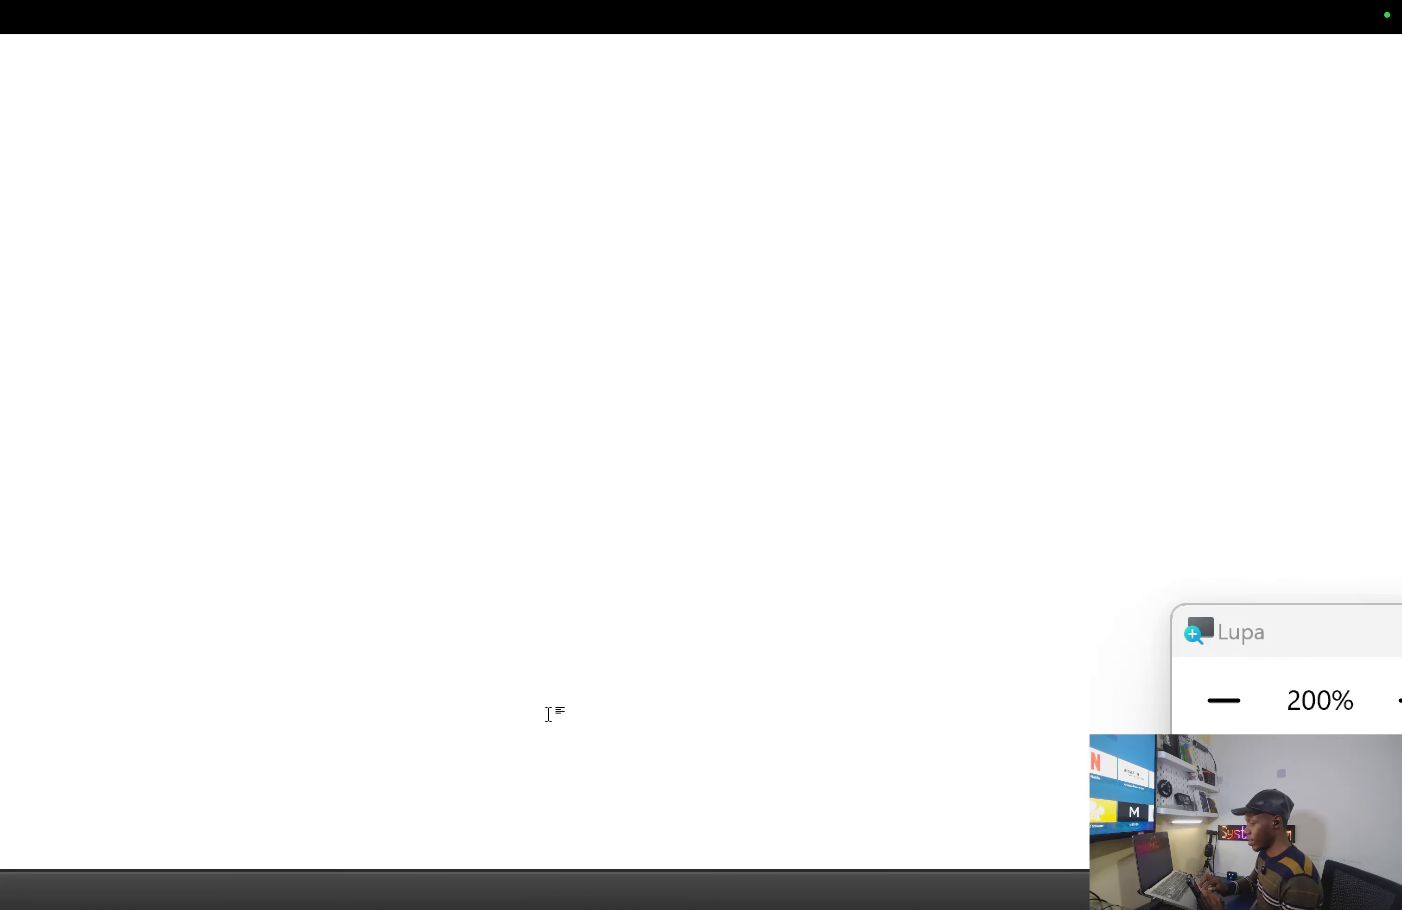
scroll(549, 715, "up", 6)
scroll(549, 714, "down", 1)
key("Down")
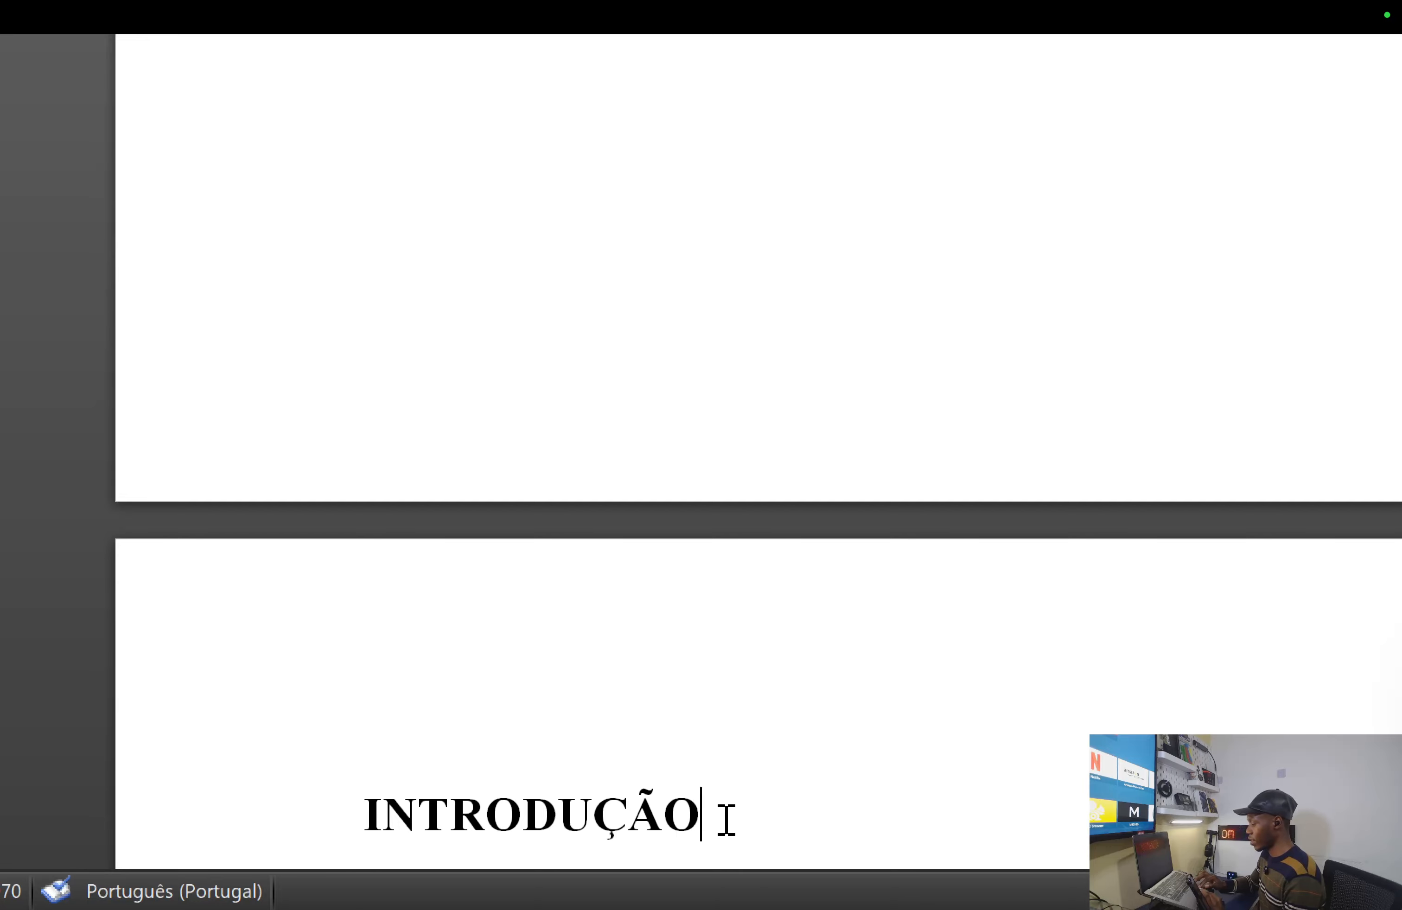
type("---")
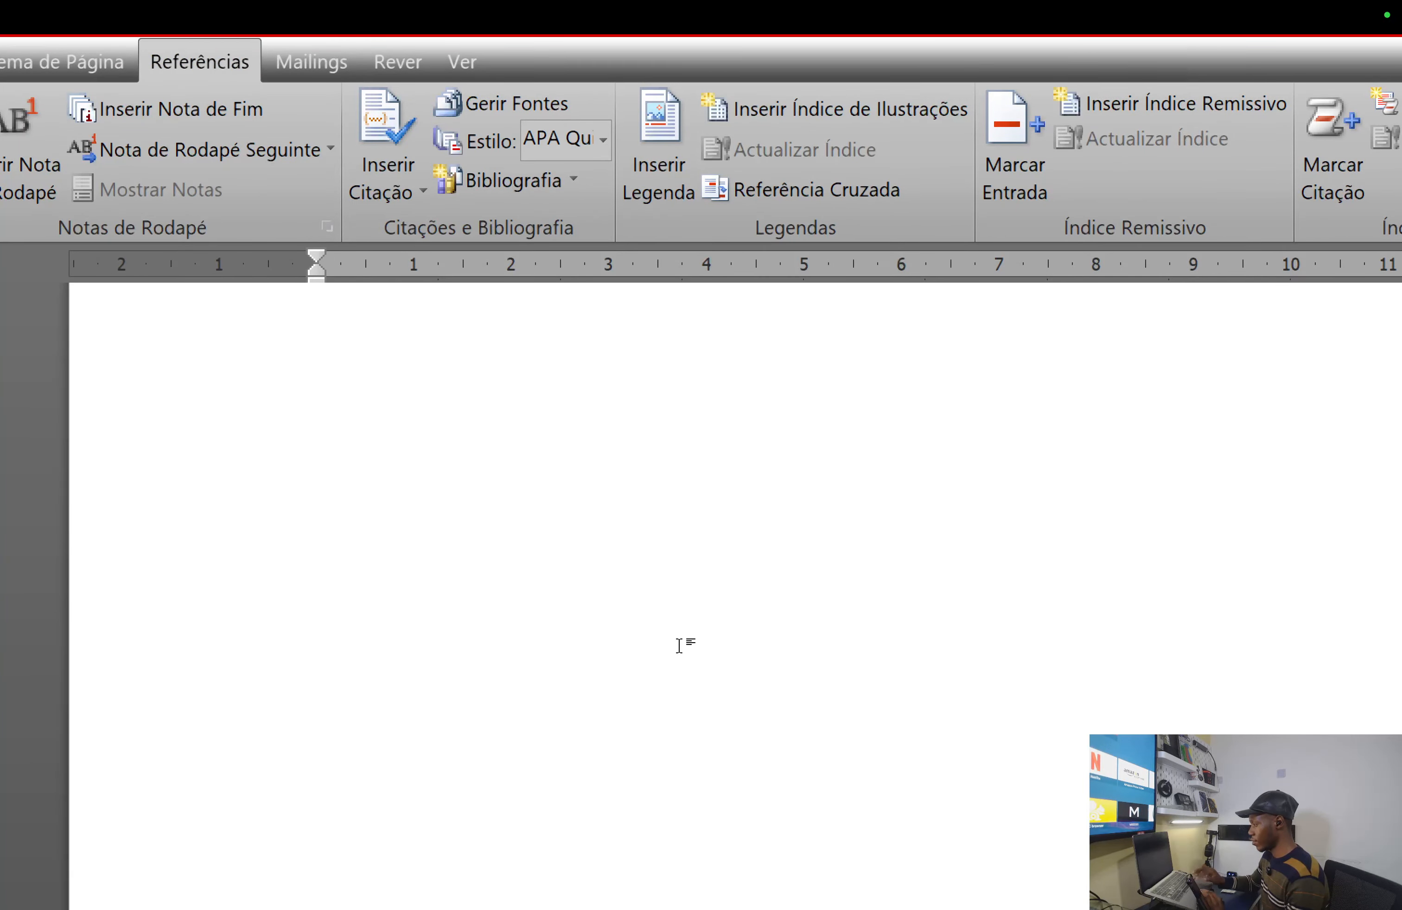
scroll(571, 687, "up", 6)
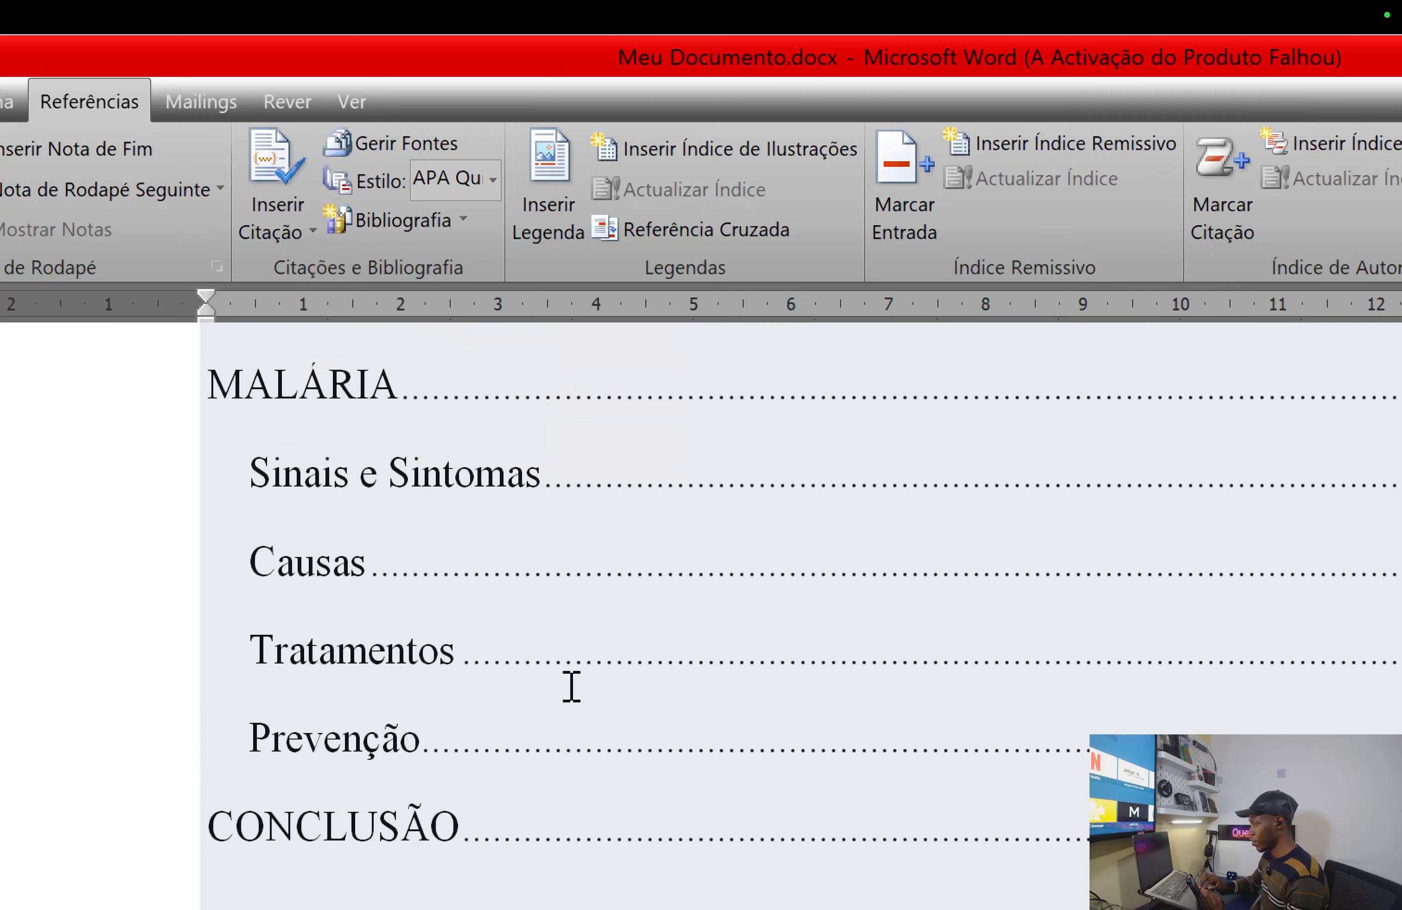
key("super+minus")
left_click(564, 525)
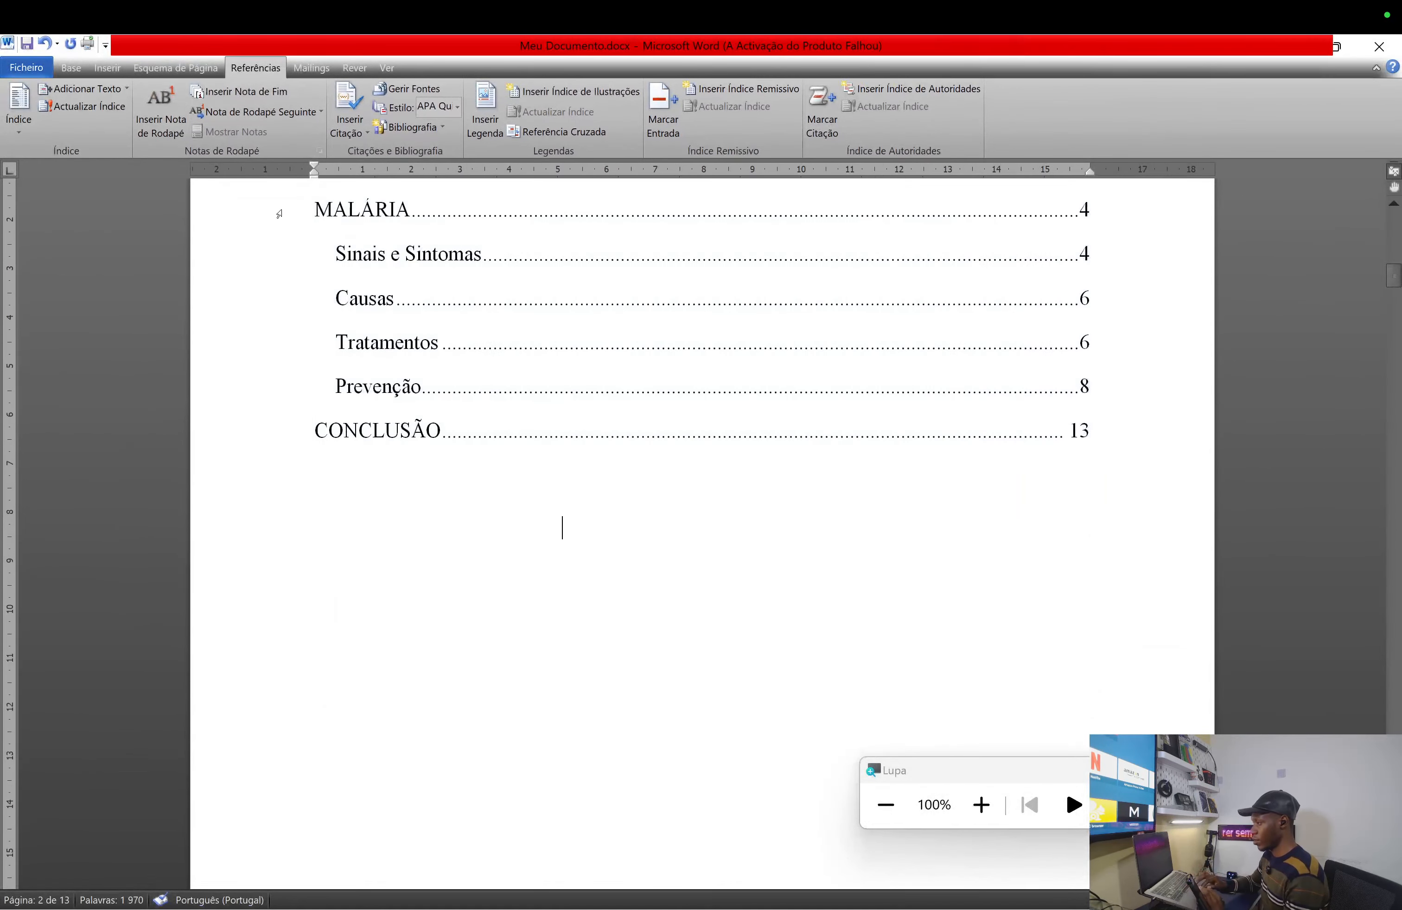
- Reopen Actualizar Índice and choose Actualizar todo o índice instead of page numbers only
left_click(77, 108)
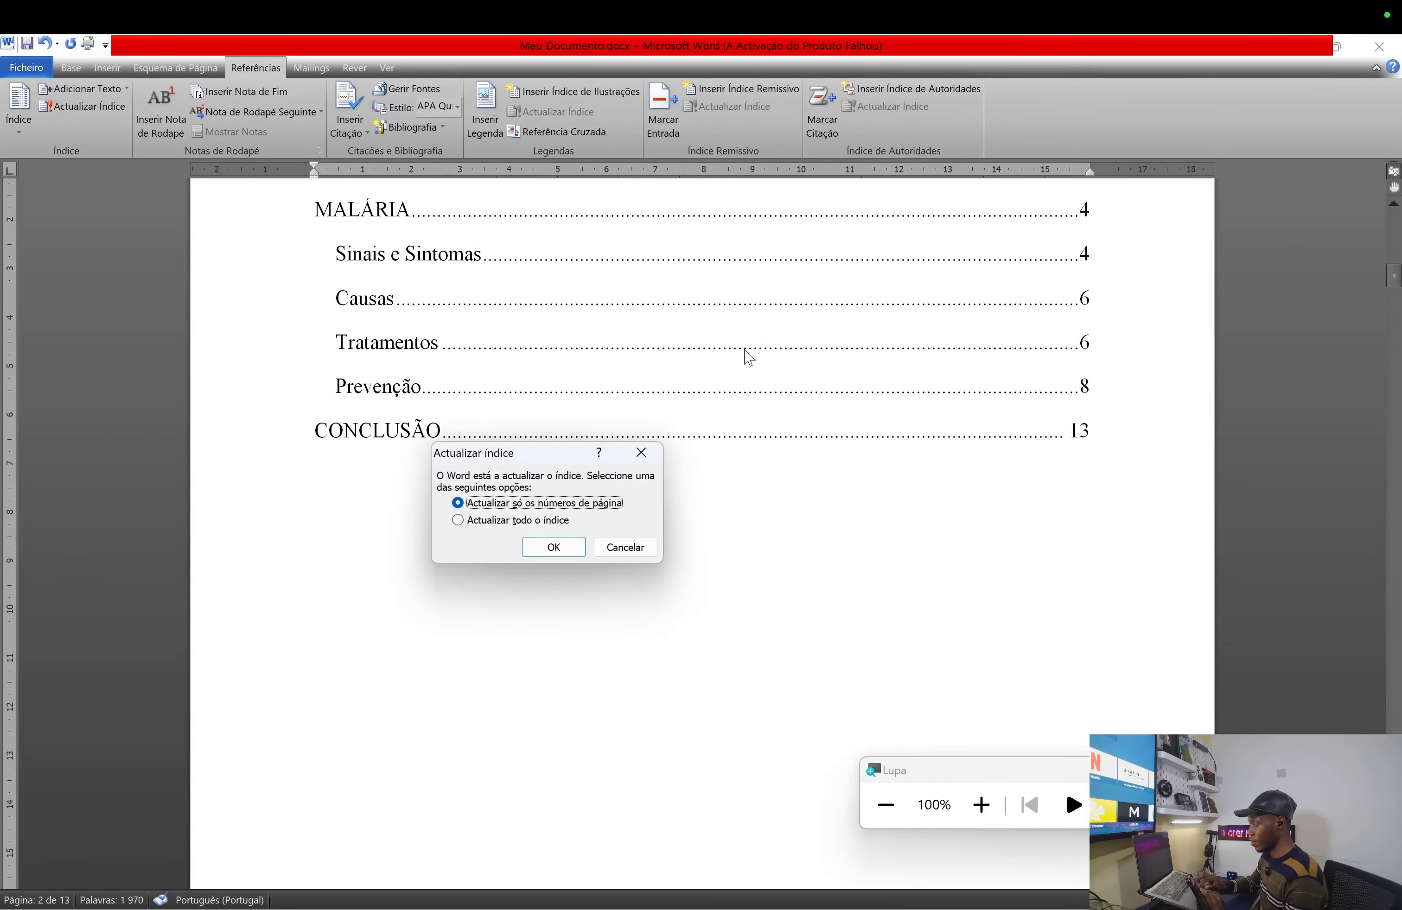
left_click(641, 453)
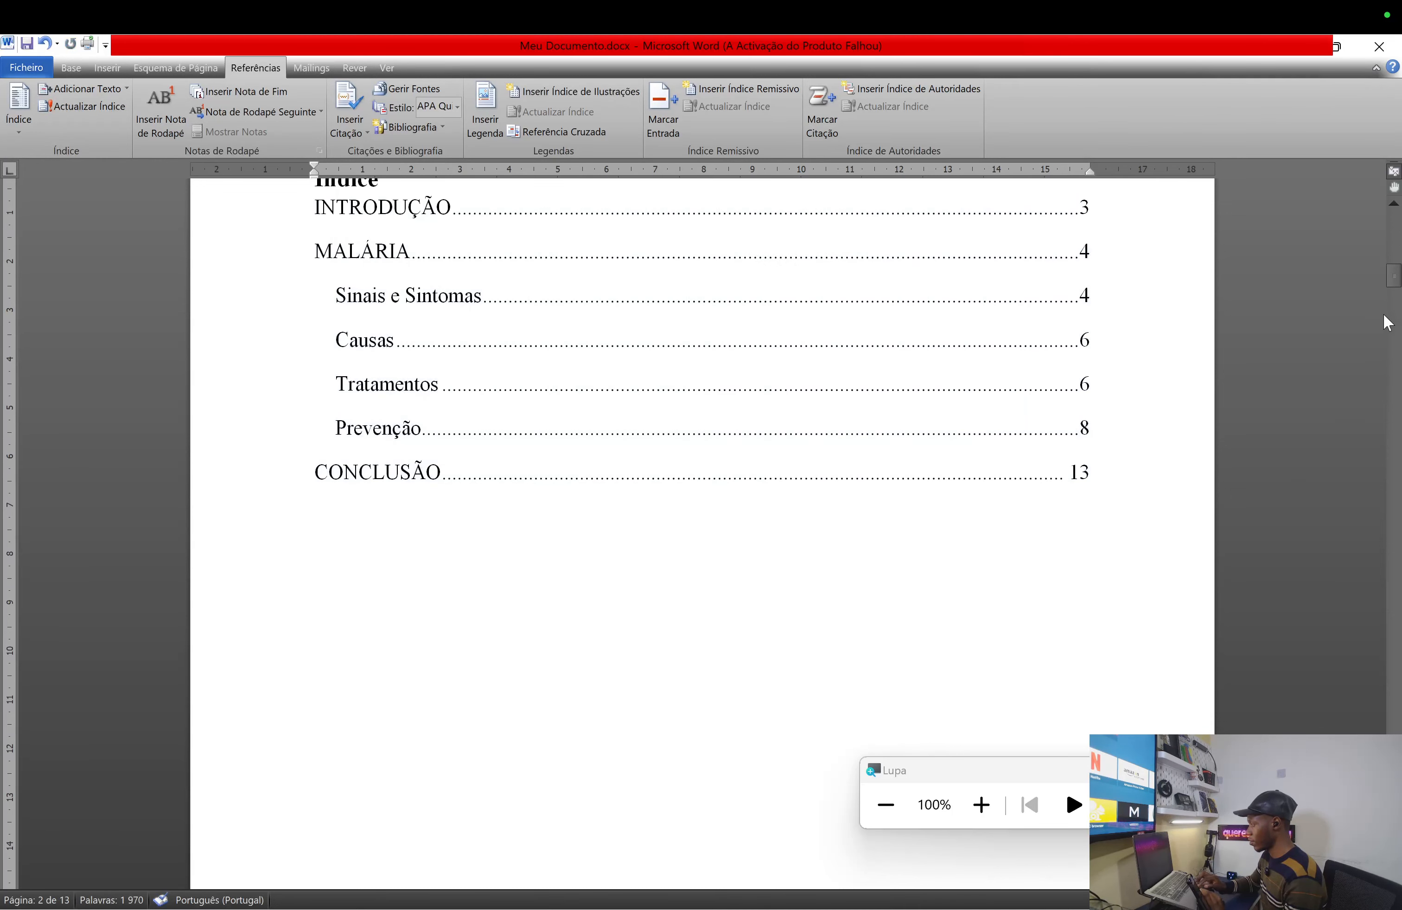
left_click_drag(1396, 289, 1396, 286)
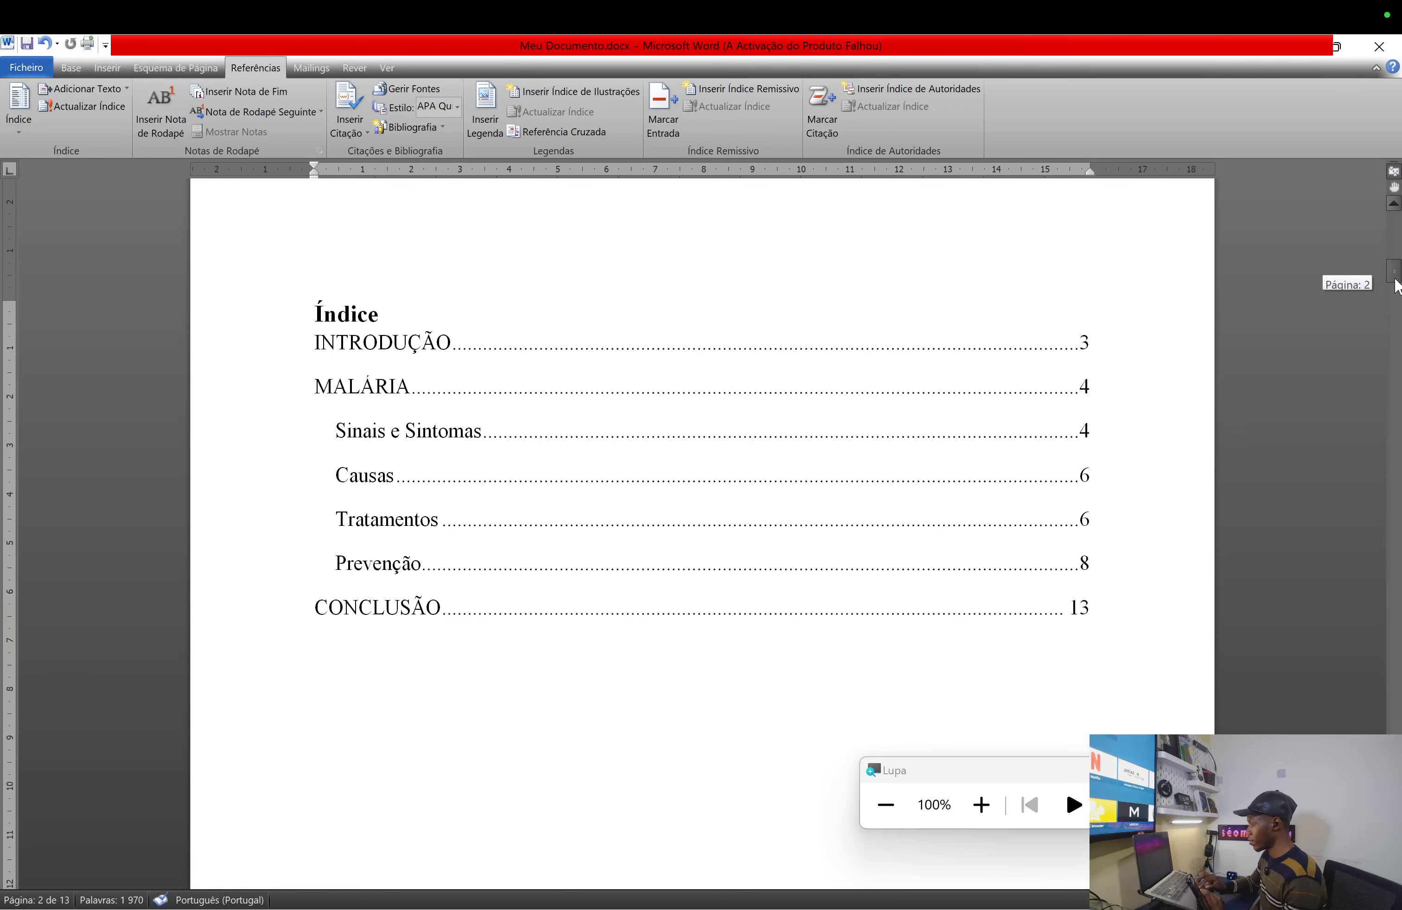
left_click(562, 704)
left_click(112, 107)
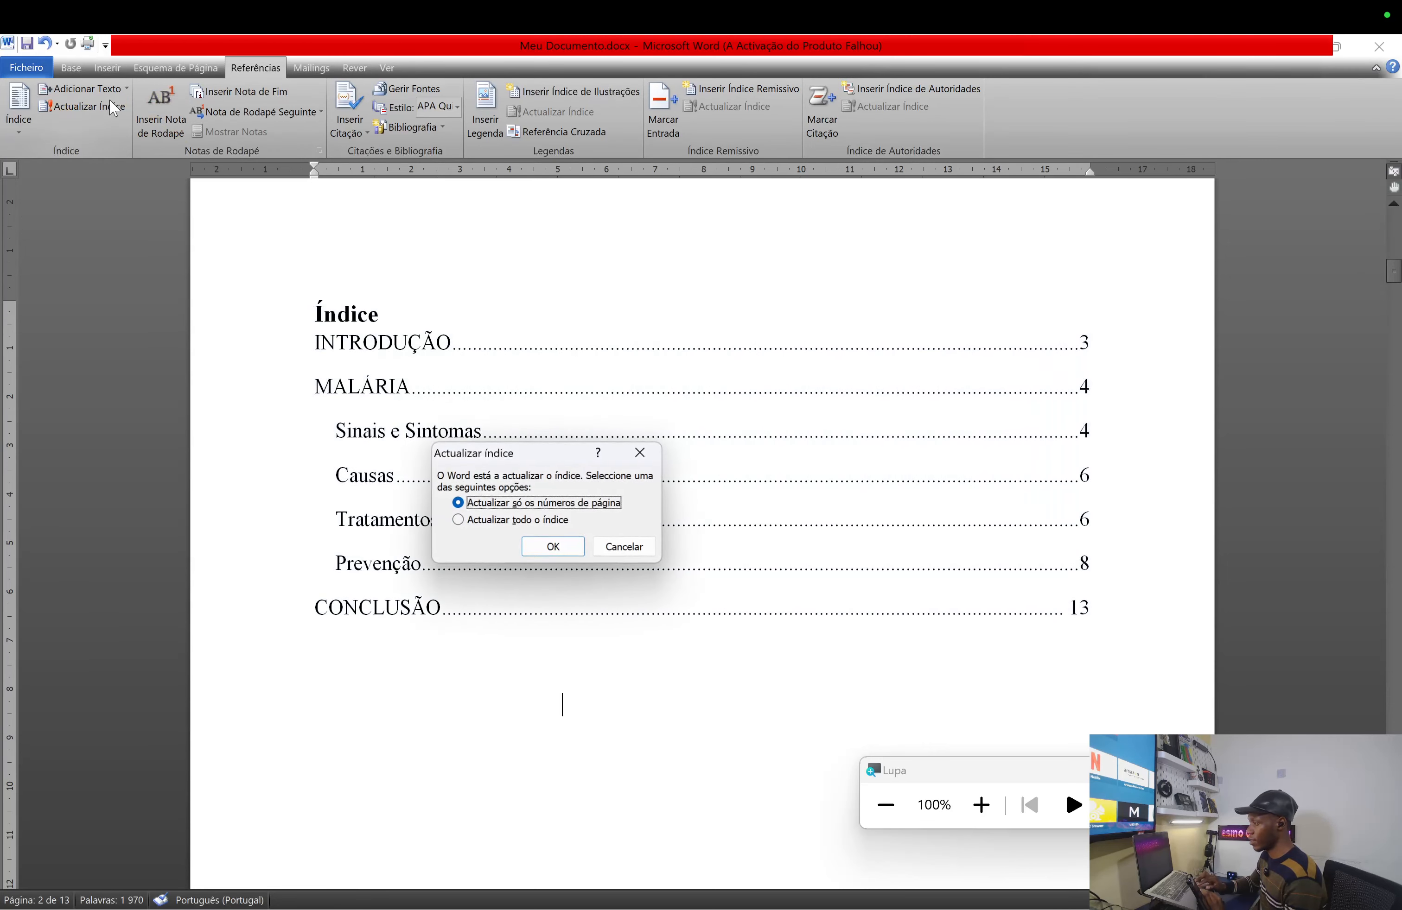
left_click(574, 548)
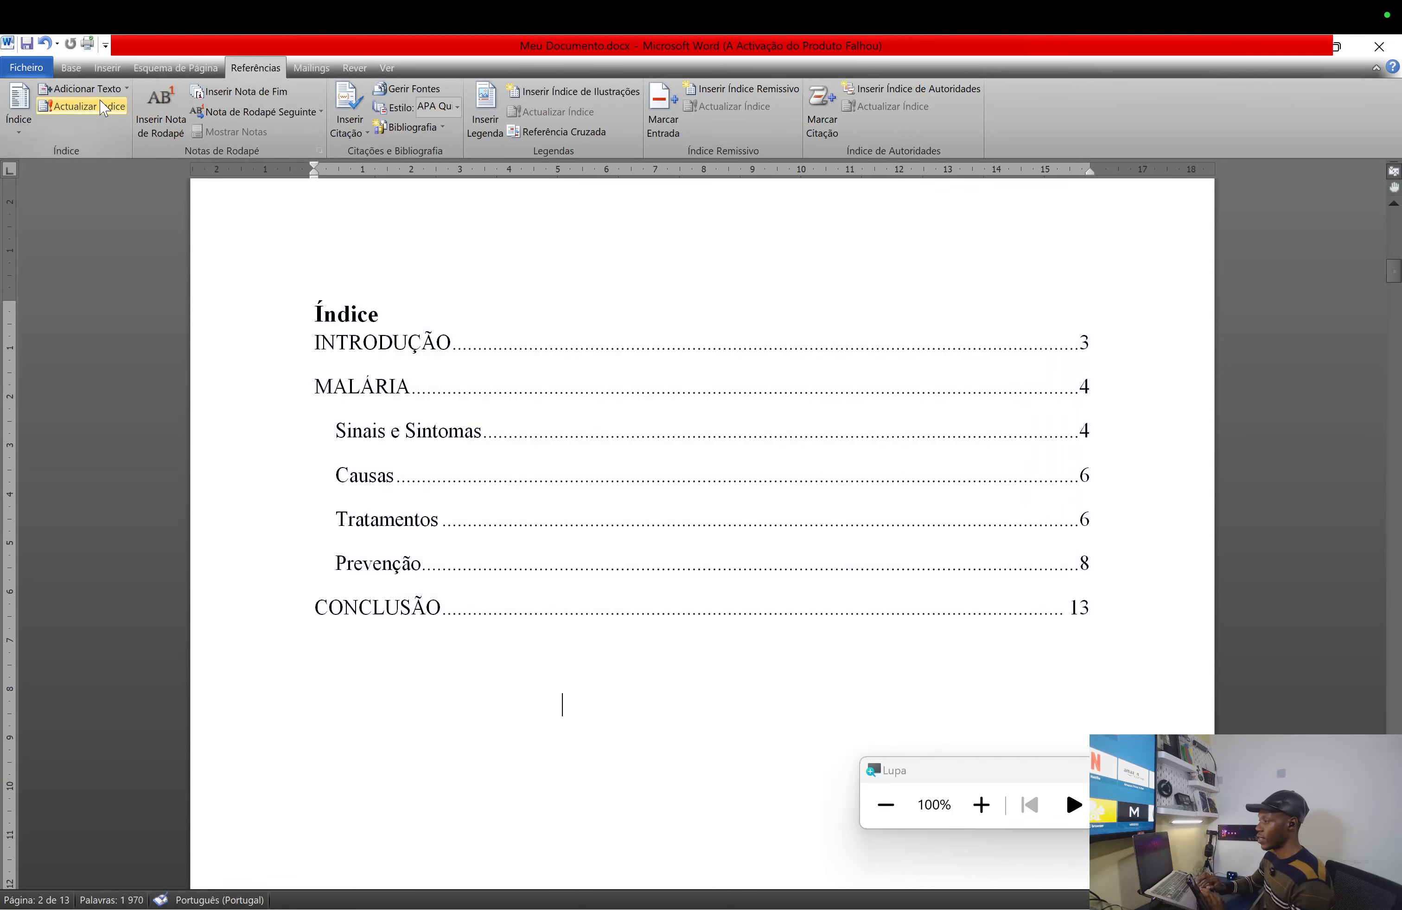
left_click(104, 108)
left_click(467, 523)
- Confirm the full rebuild so the Índice reads INTRODUÇÃO--- on page 3
left_click(559, 548)
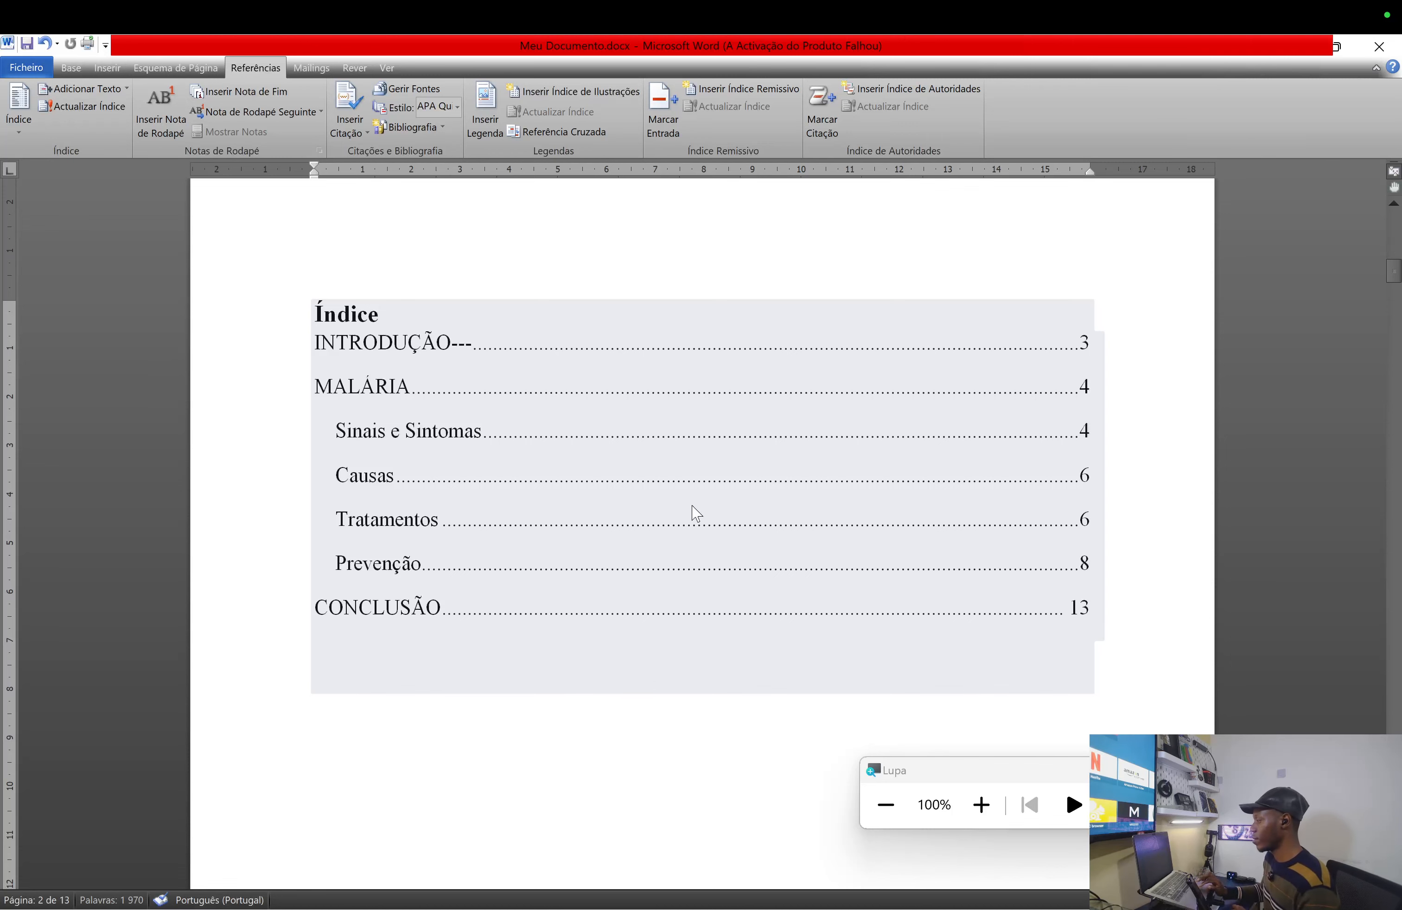
left_click(95, 108)
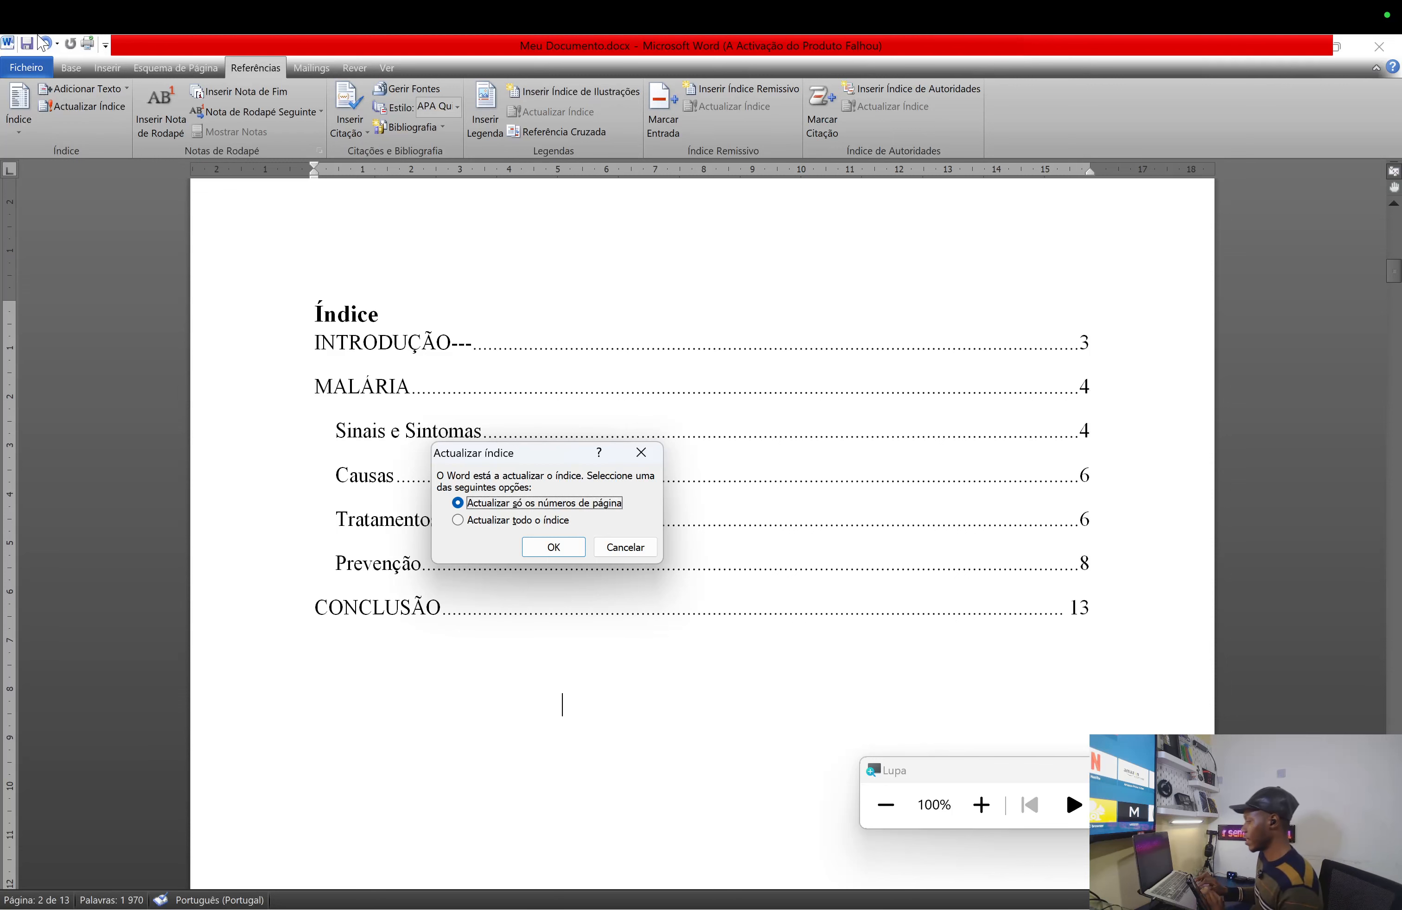
- Cancel the Índice update and delete the dashes after the INTRODUÇÃO heading
left_click(641, 453)
left_click(466, 733)
scroll(469, 733, "down", 10)
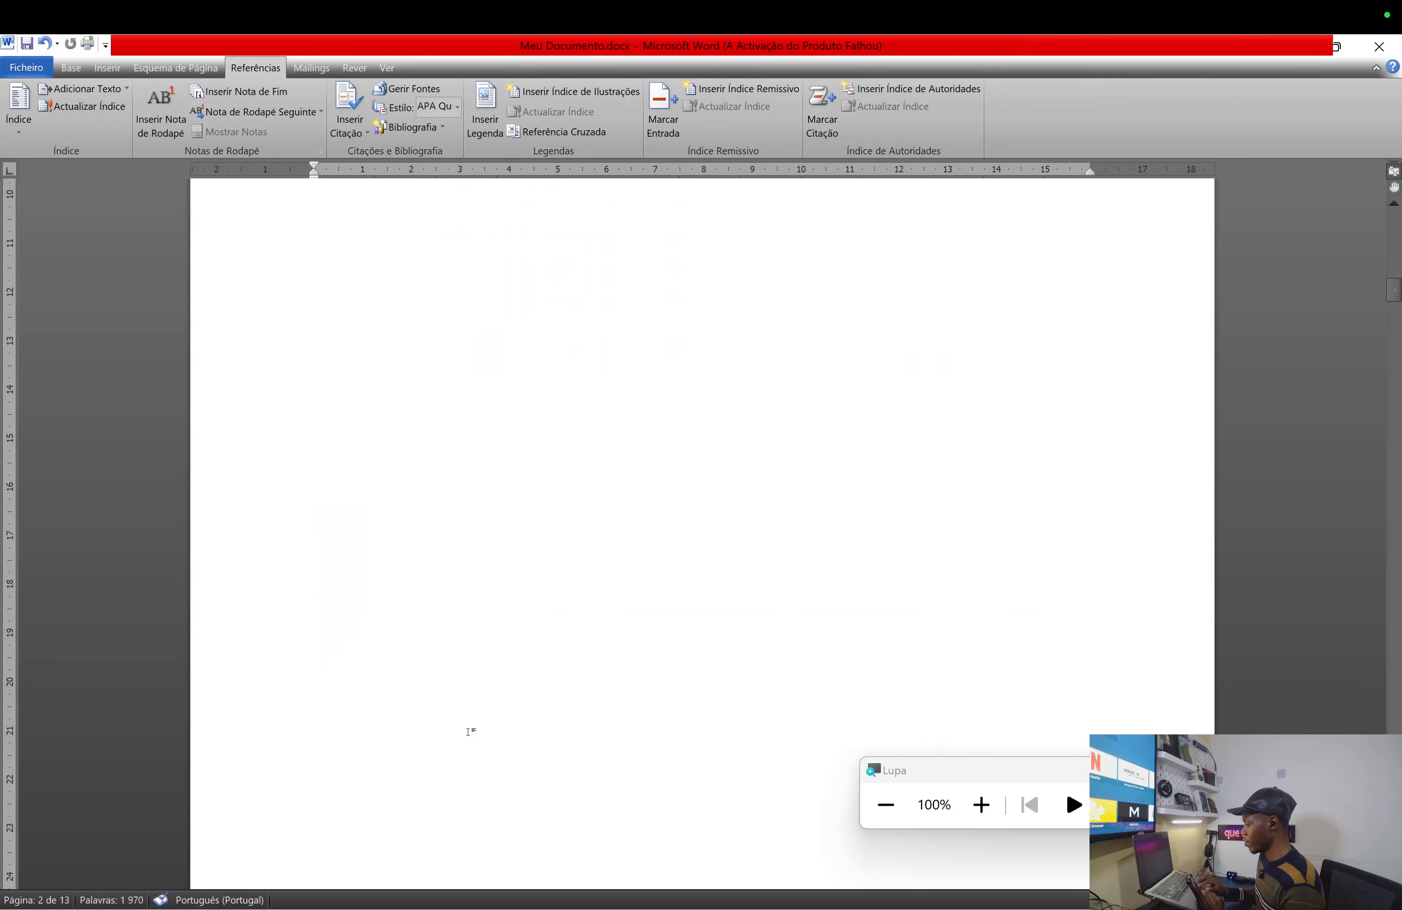
scroll(469, 733, "down", 1)
left_click(533, 758)
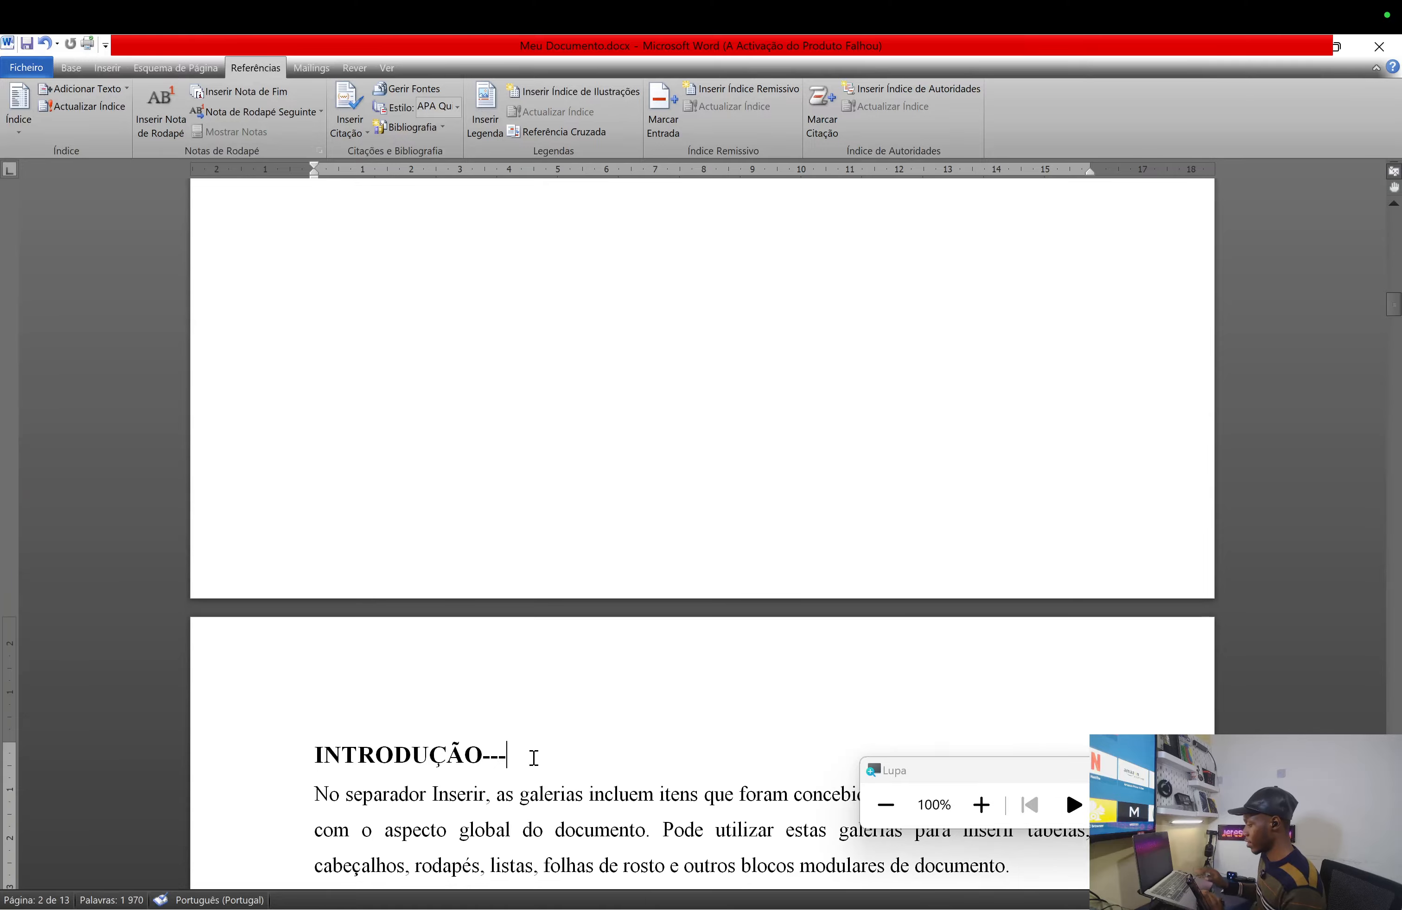
key("BackSpace")
key("BackSpace")
key("BackSpace")
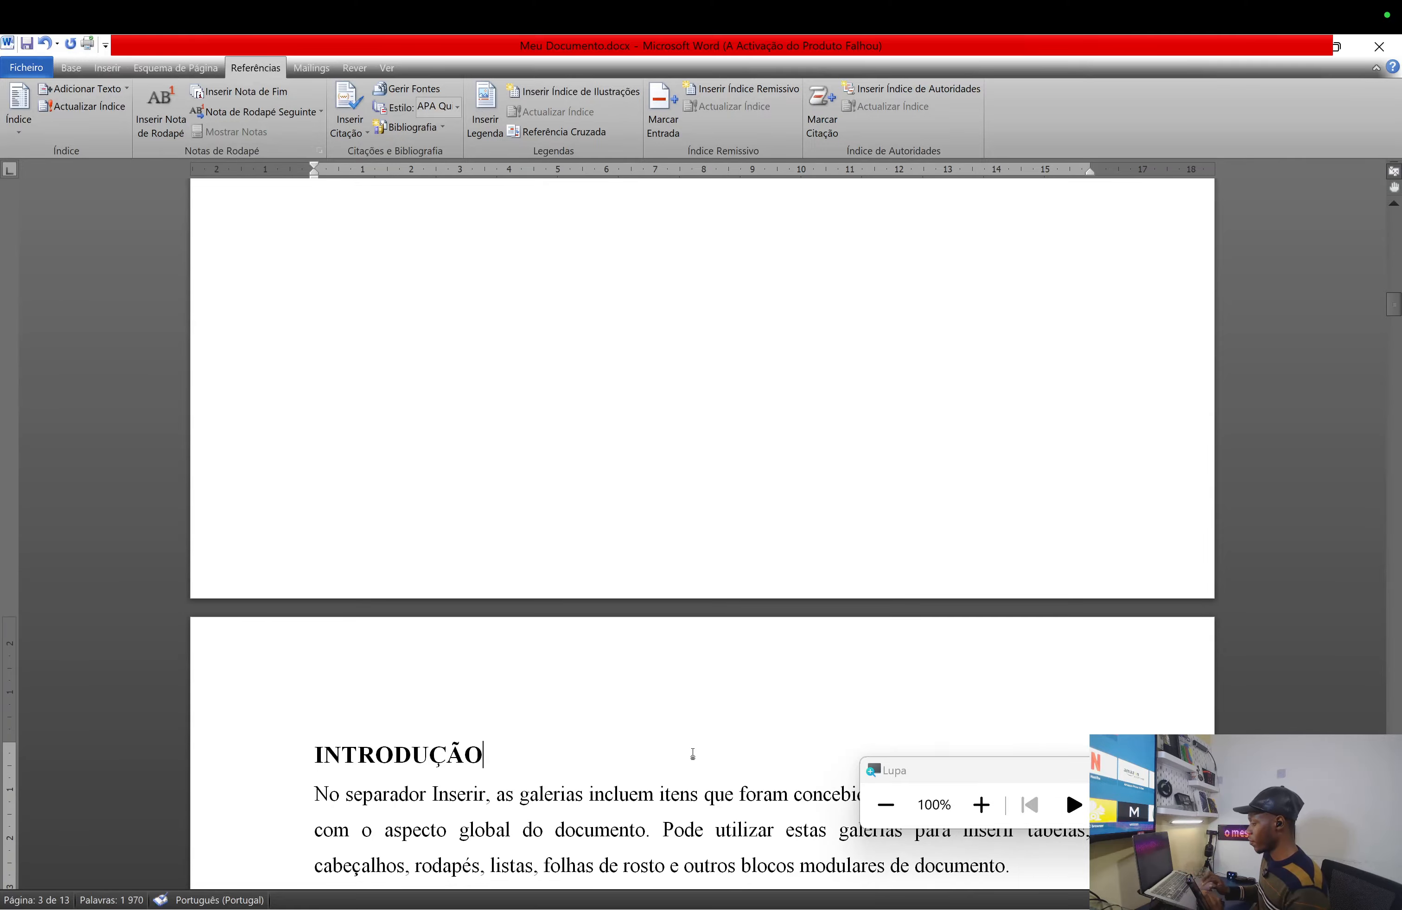
- Select and delete the blank pages before CONCLUSÃO, bringing the document back to 9 pages
scroll(691, 751, "down", 15)
scroll(695, 753, "down", 15)
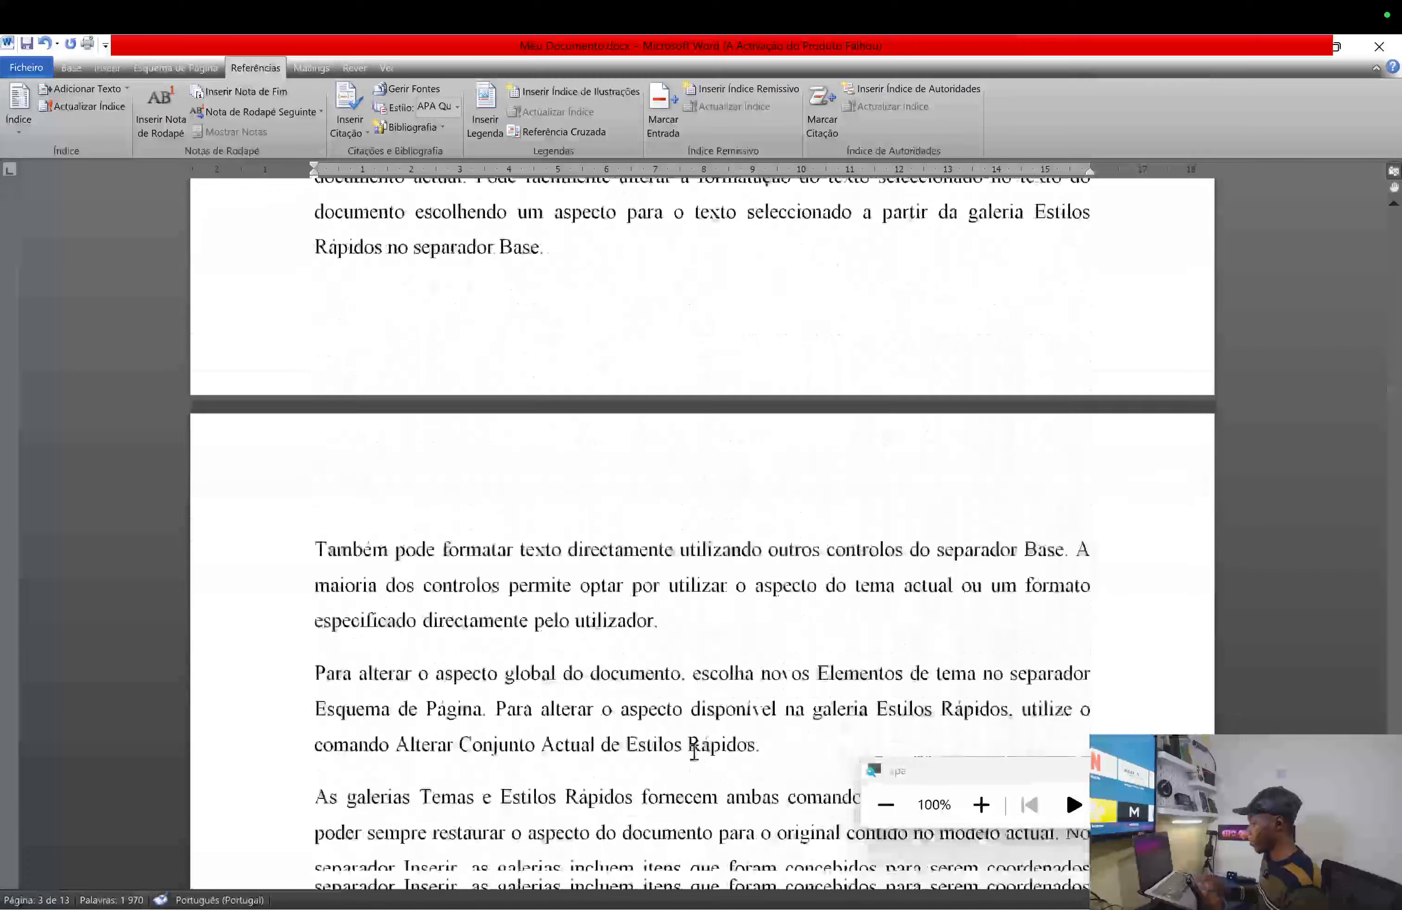
scroll(694, 753, "down", 10)
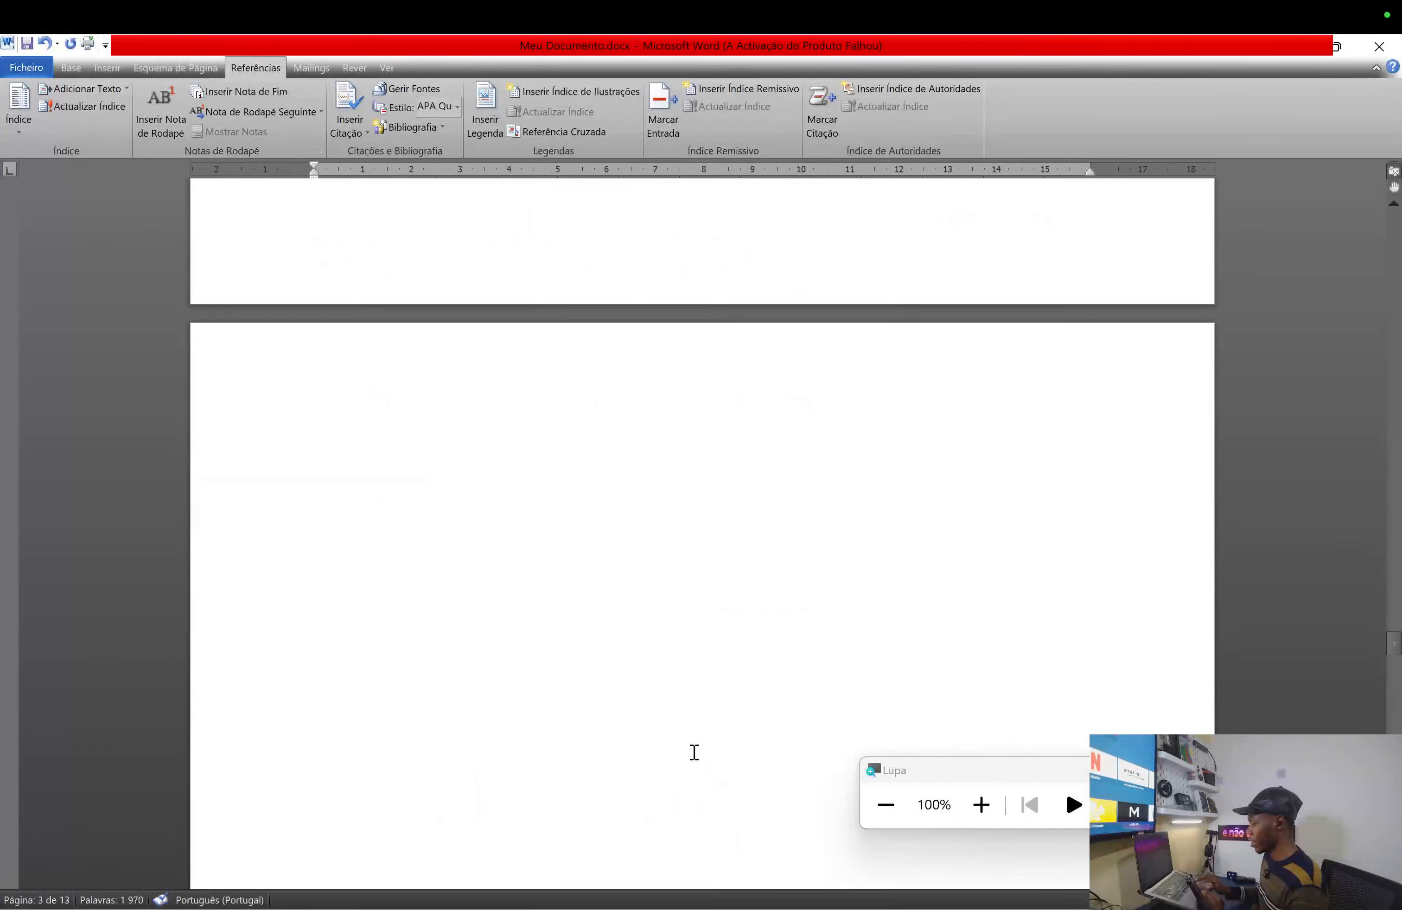
scroll(695, 752, "down", 15)
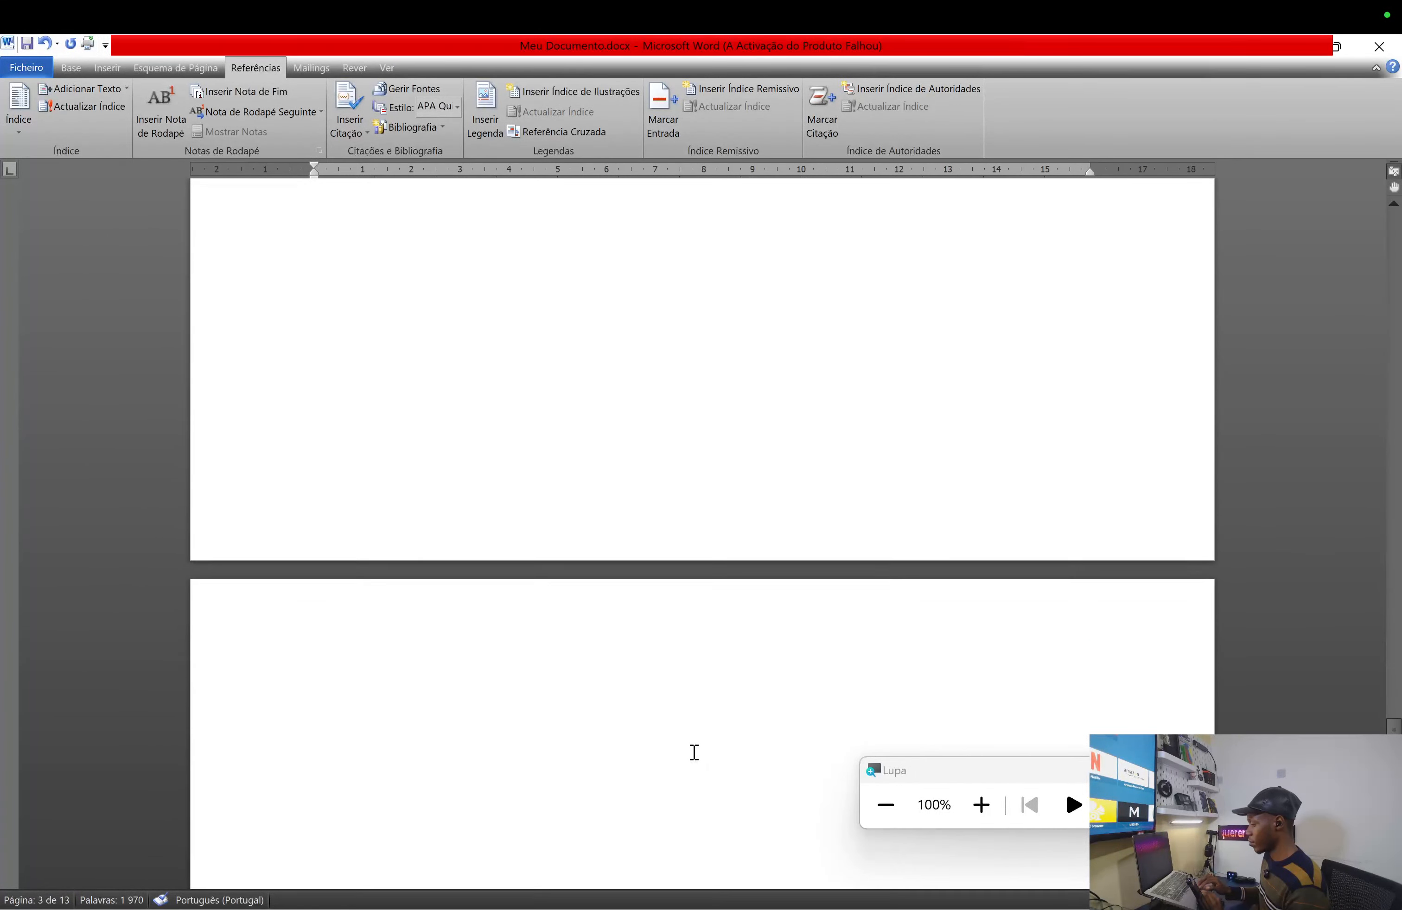
scroll(694, 753, "down", 5)
scroll(694, 752, "up", 2)
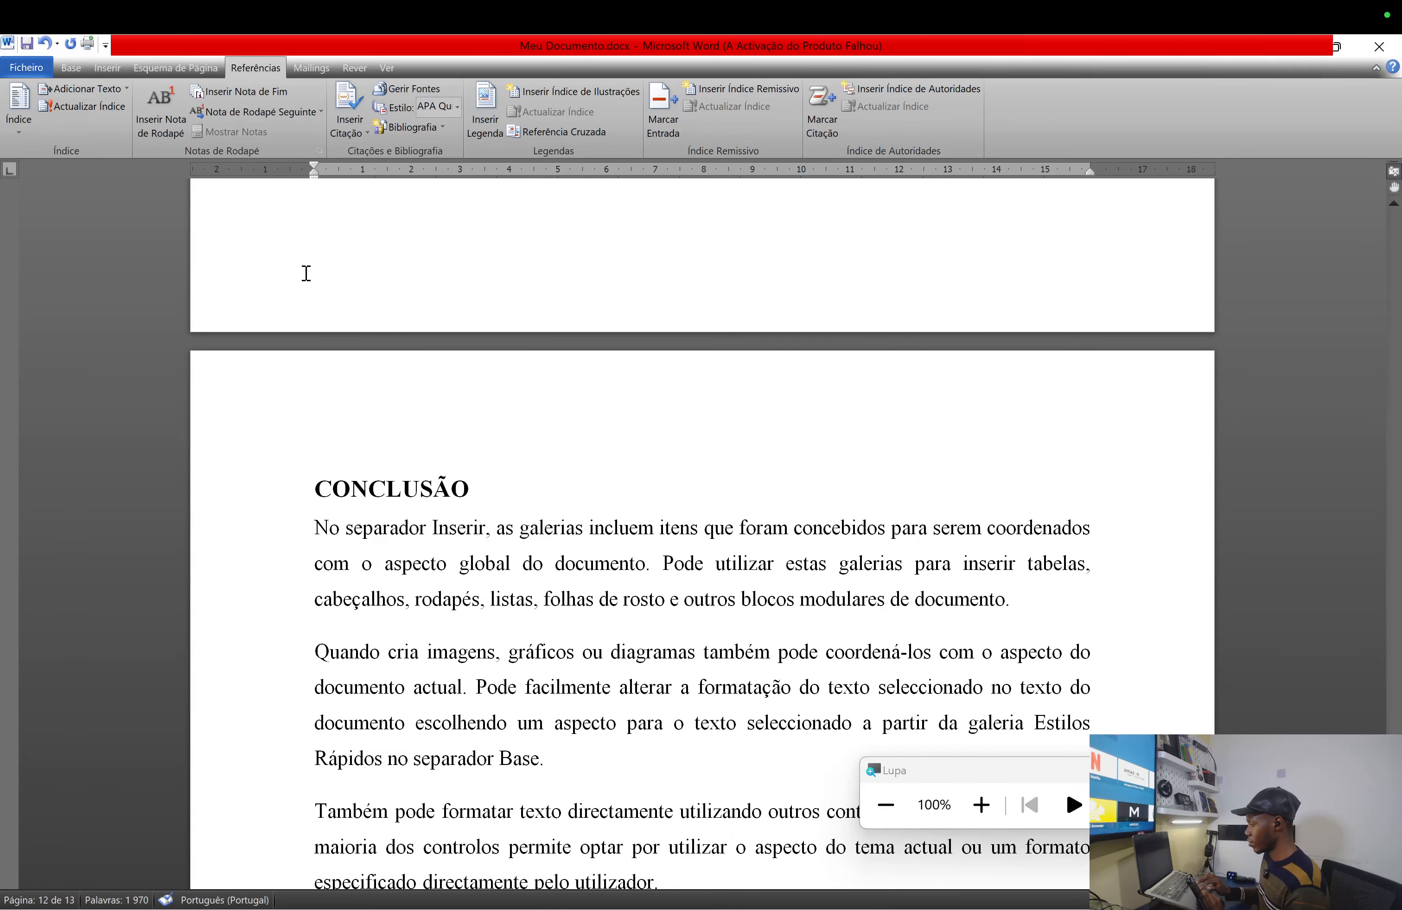
scroll(312, 217, "up", 2)
scroll(329, 210, "up", 20)
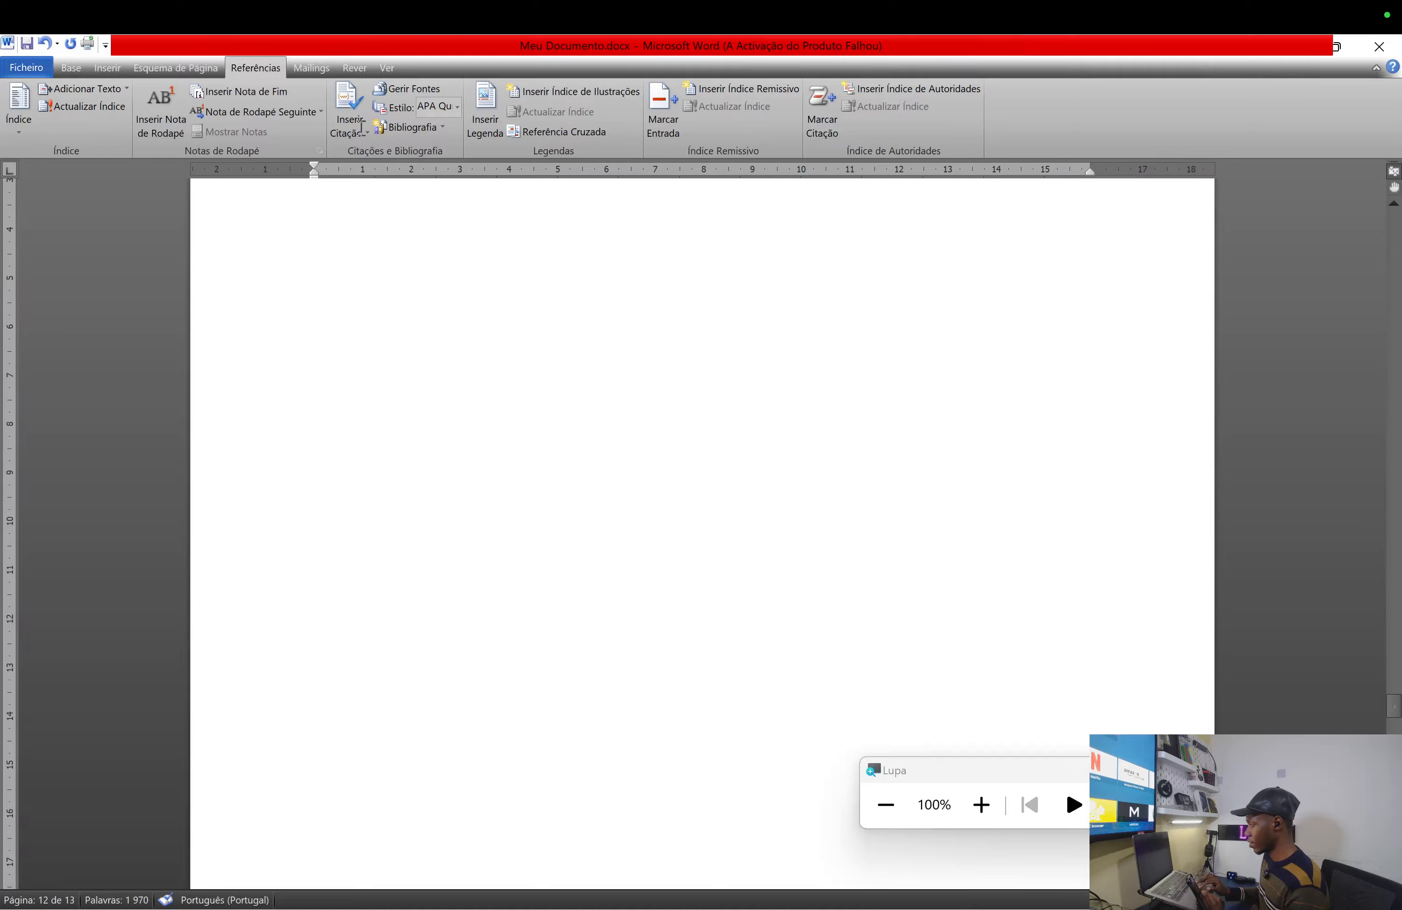
left_click_drag(381, 47, 385, 776)
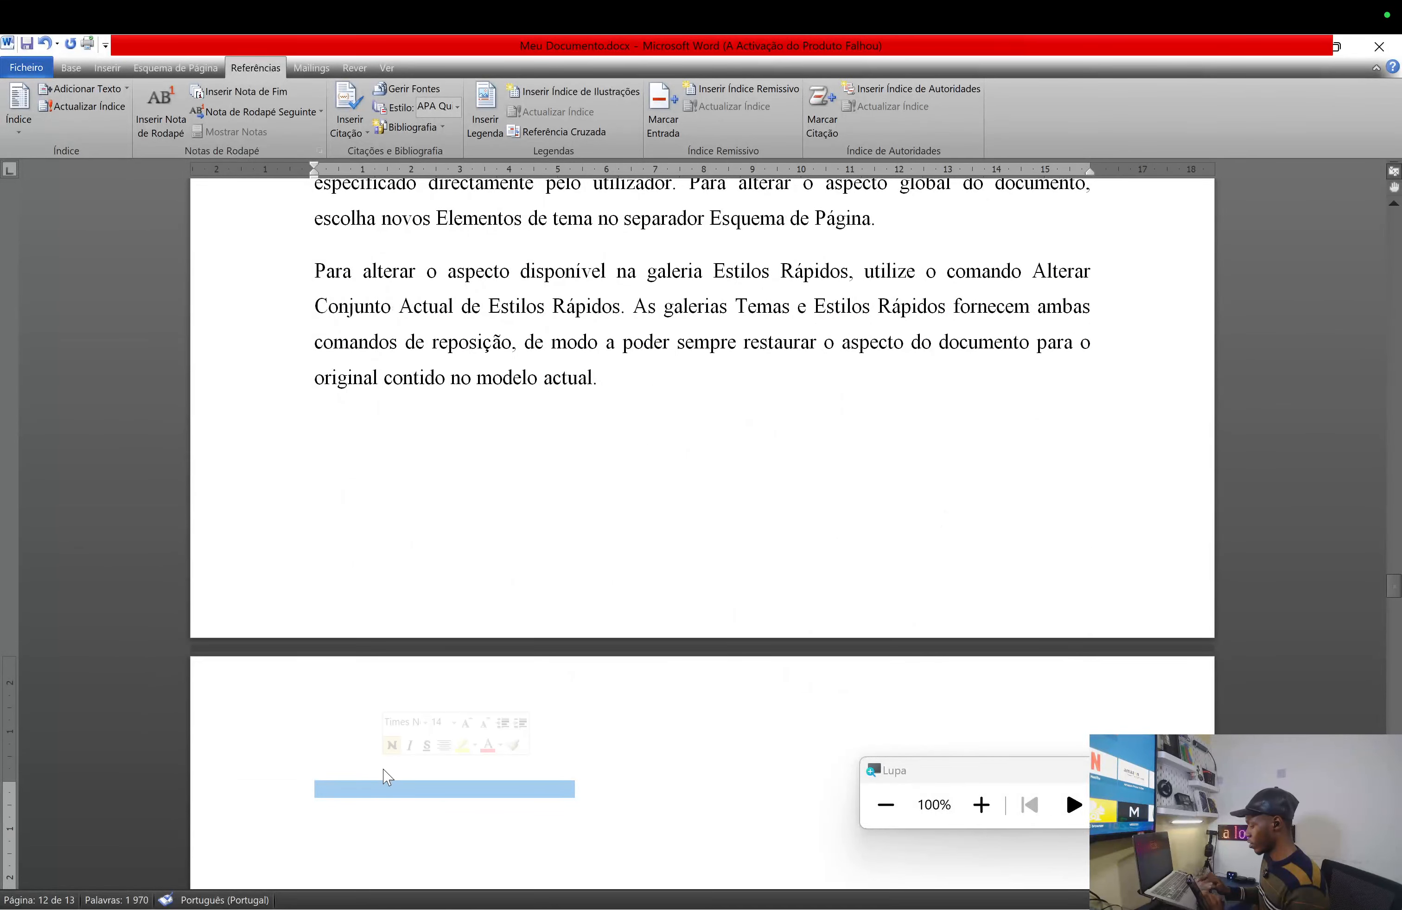
key("Delete")
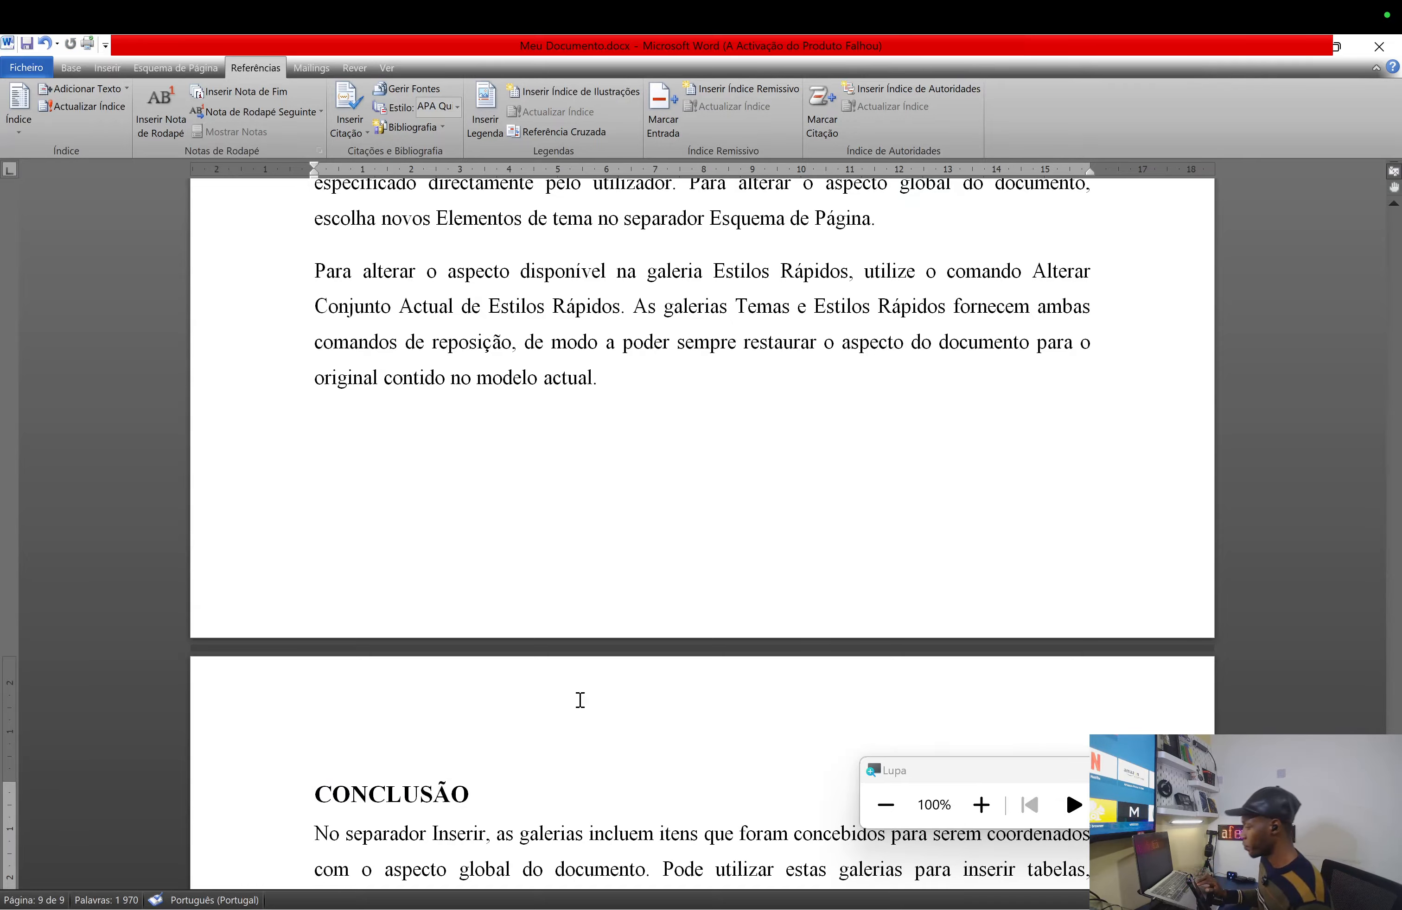
scroll(580, 700, "up", 5)
scroll(580, 700, "up", 20)
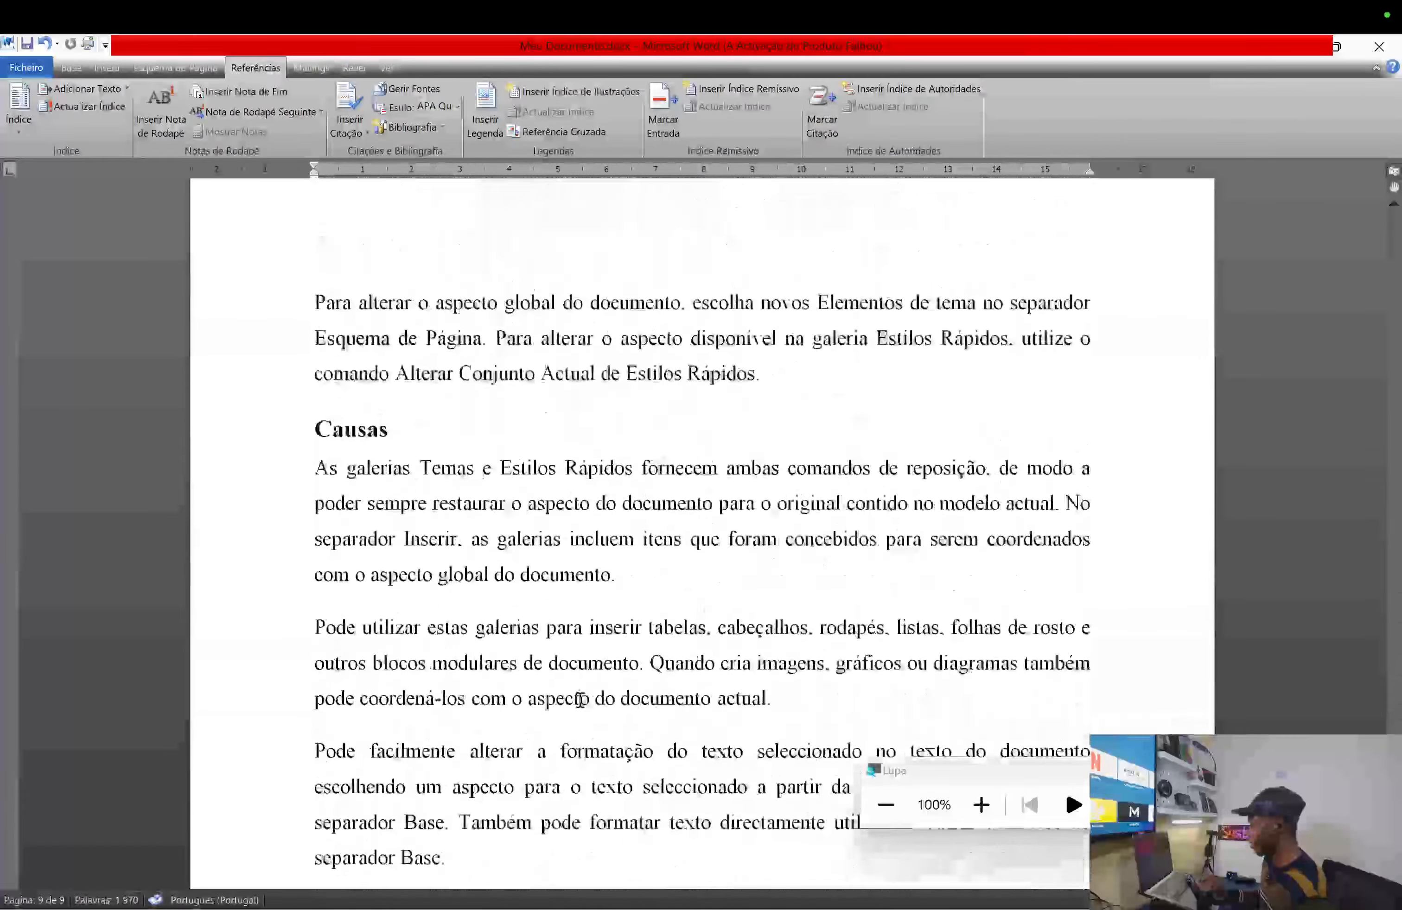
scroll(579, 700, "up", 20)
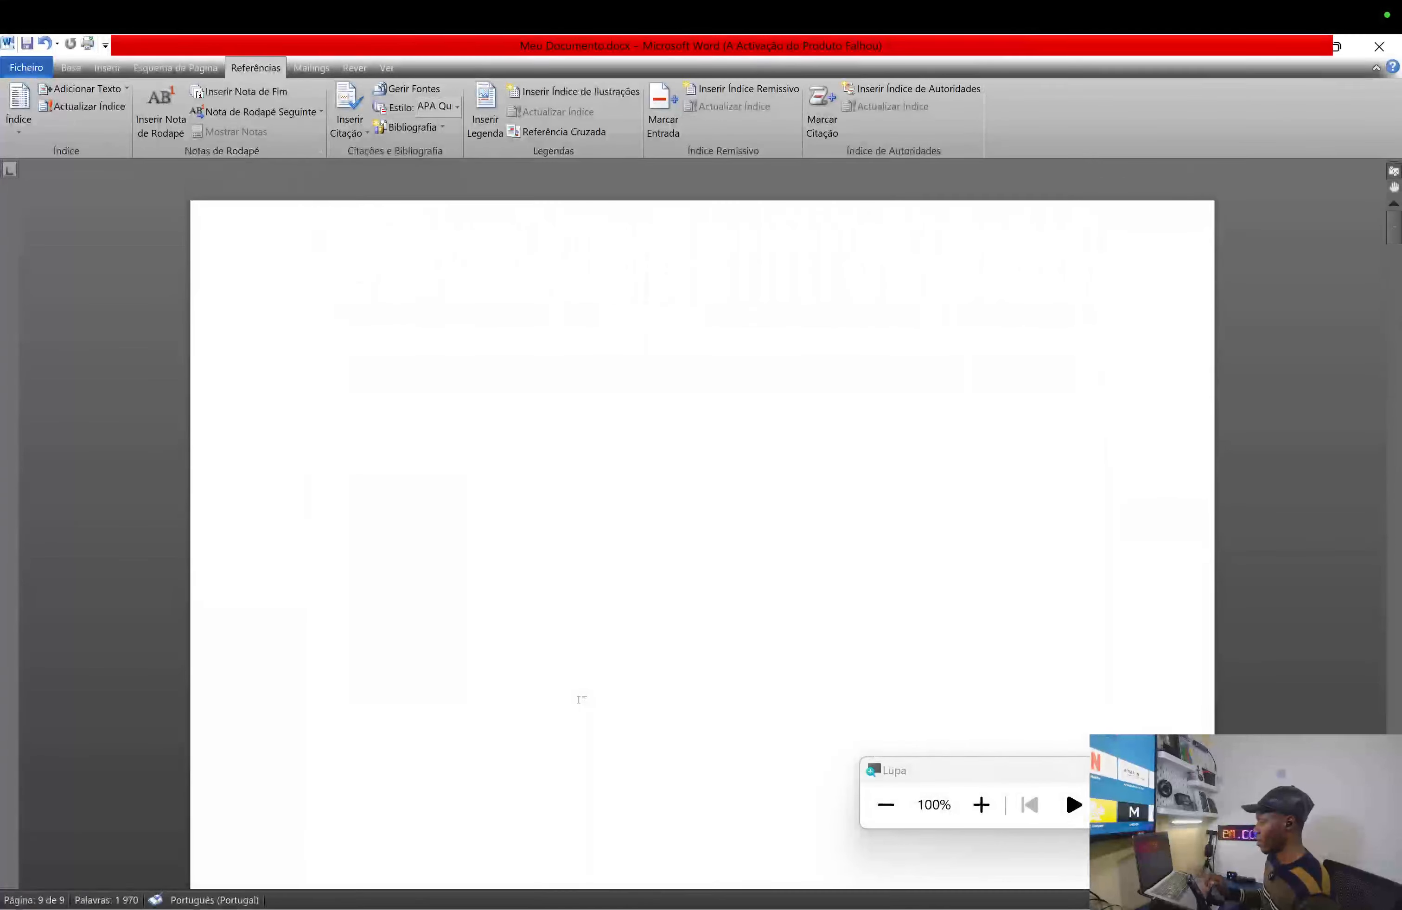
scroll(580, 700, "down", 14)
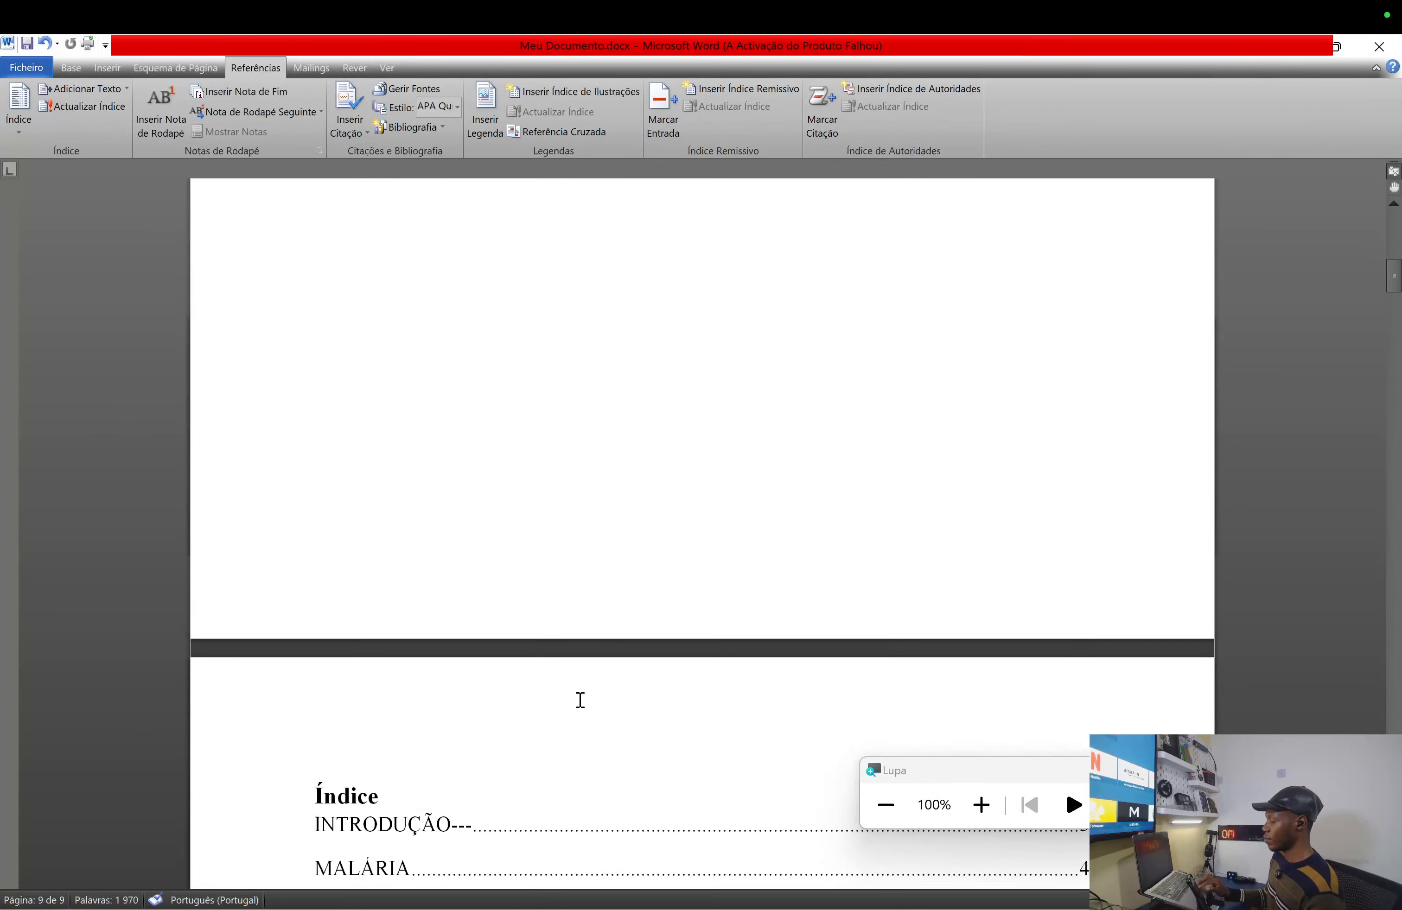
scroll(580, 701, "down", 3)
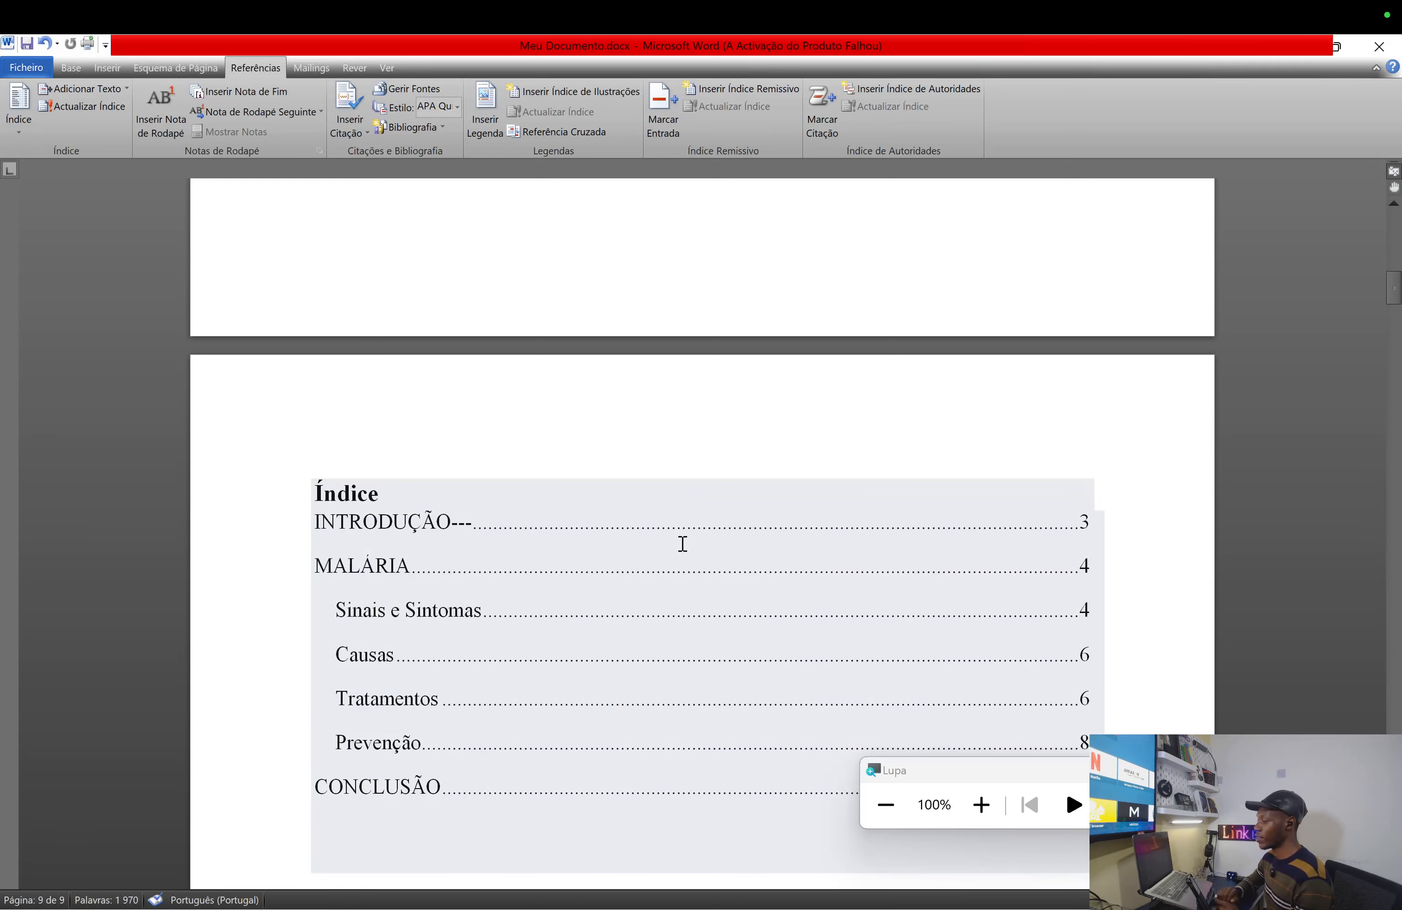
- In the Curso Word note, change the item to 'Limites/Borda da Página – Capa', then return to Word
key("ctrl+Right")
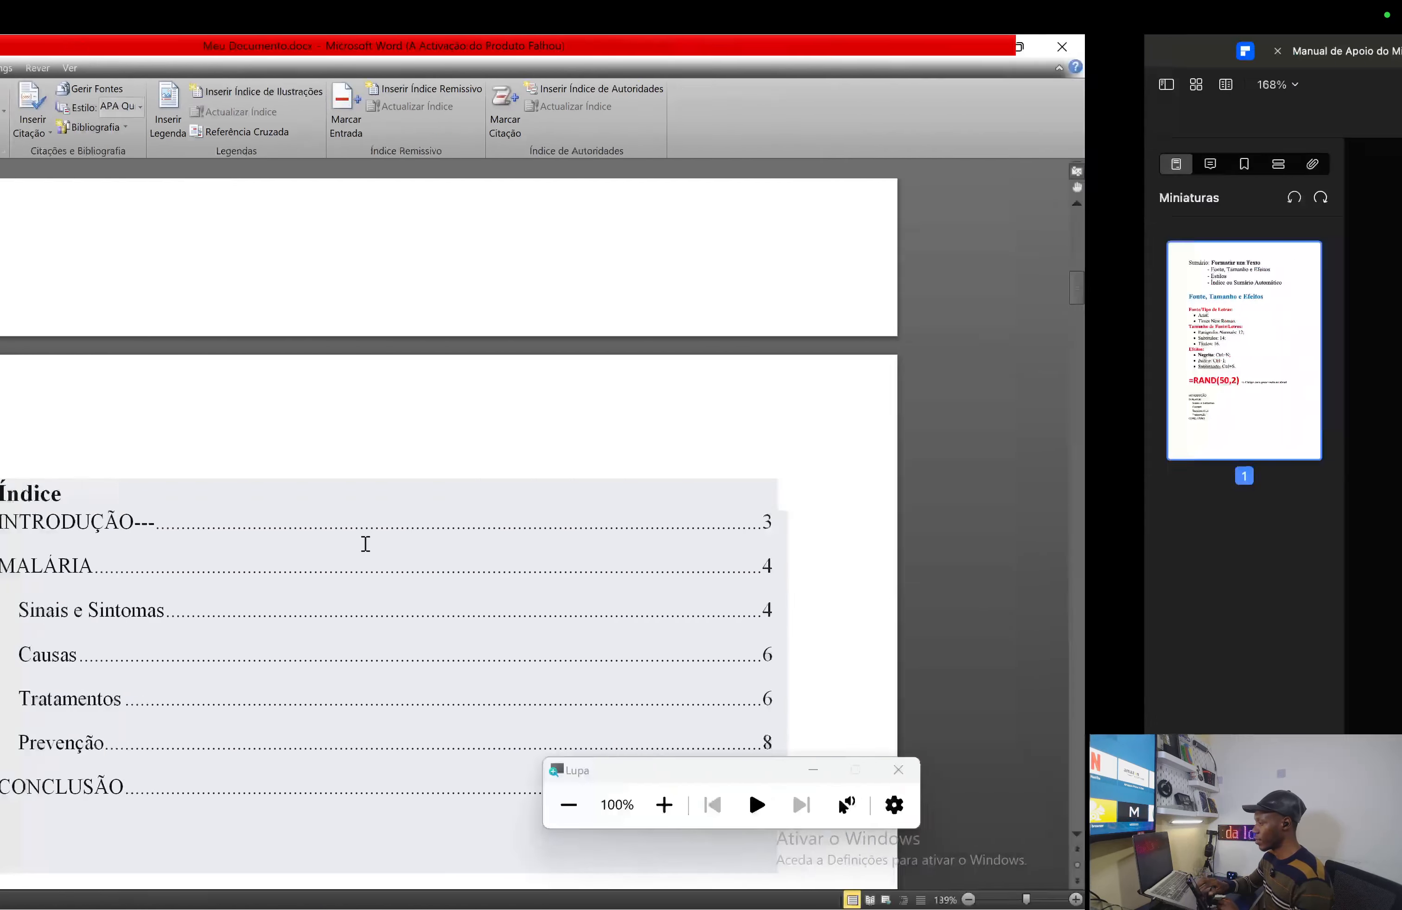
key("ctrl+Right")
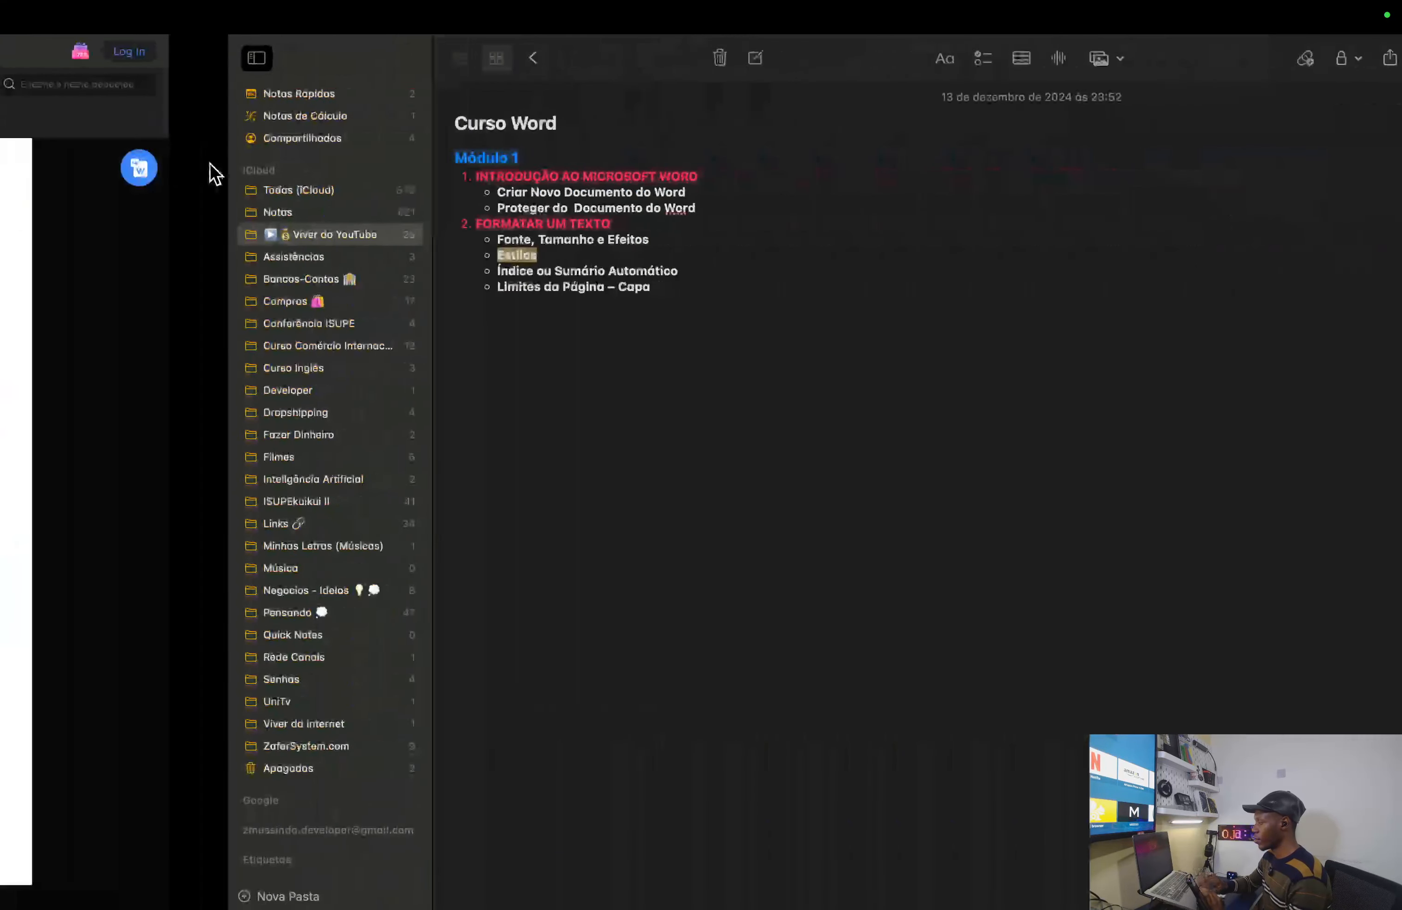
left_click(409, 270)
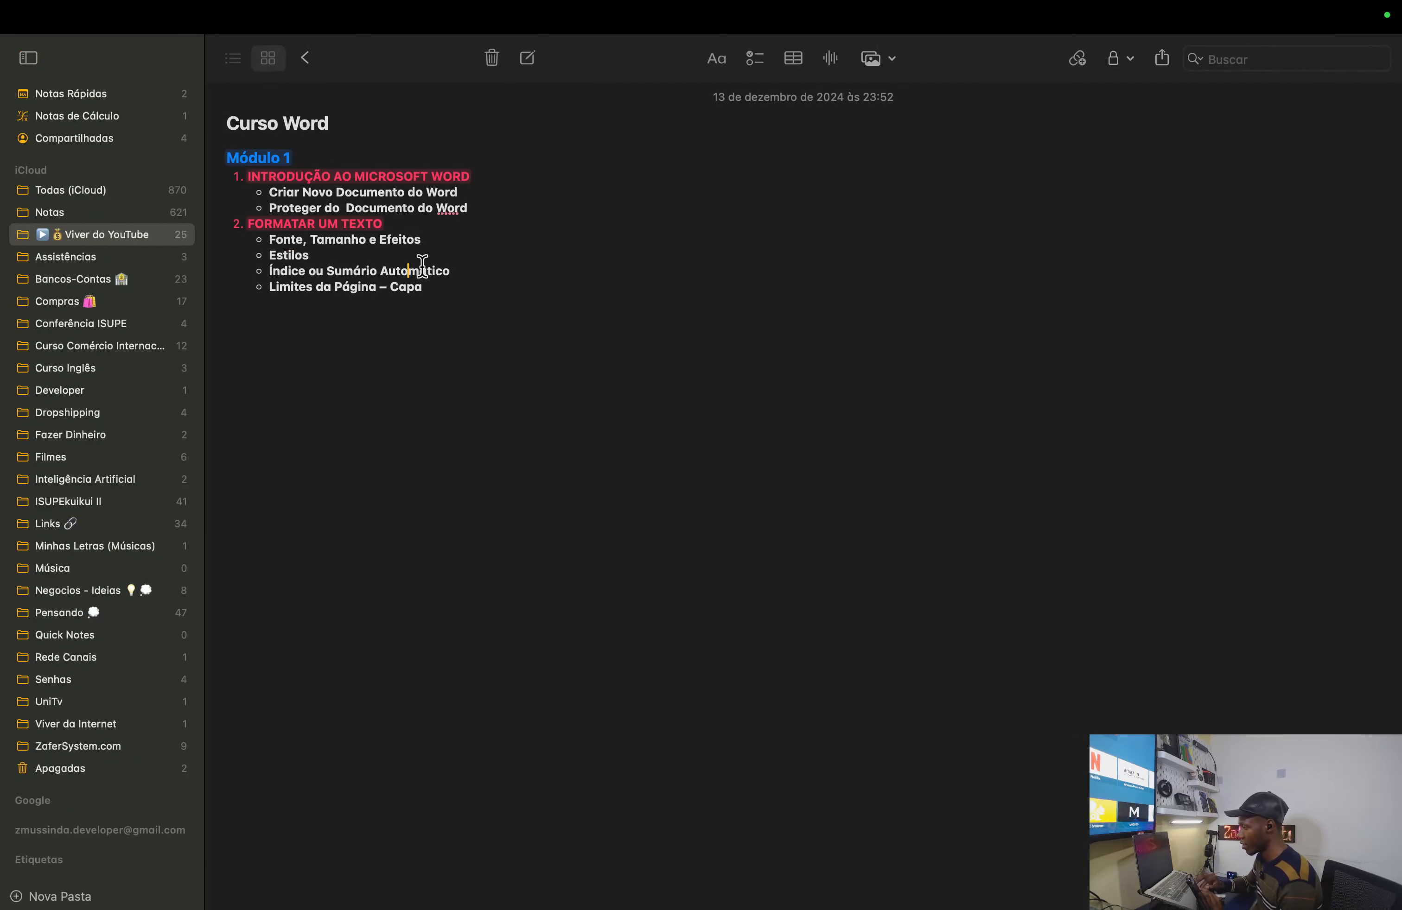
left_click_drag(454, 269, 266, 269)
left_click_drag(438, 286, 262, 287)
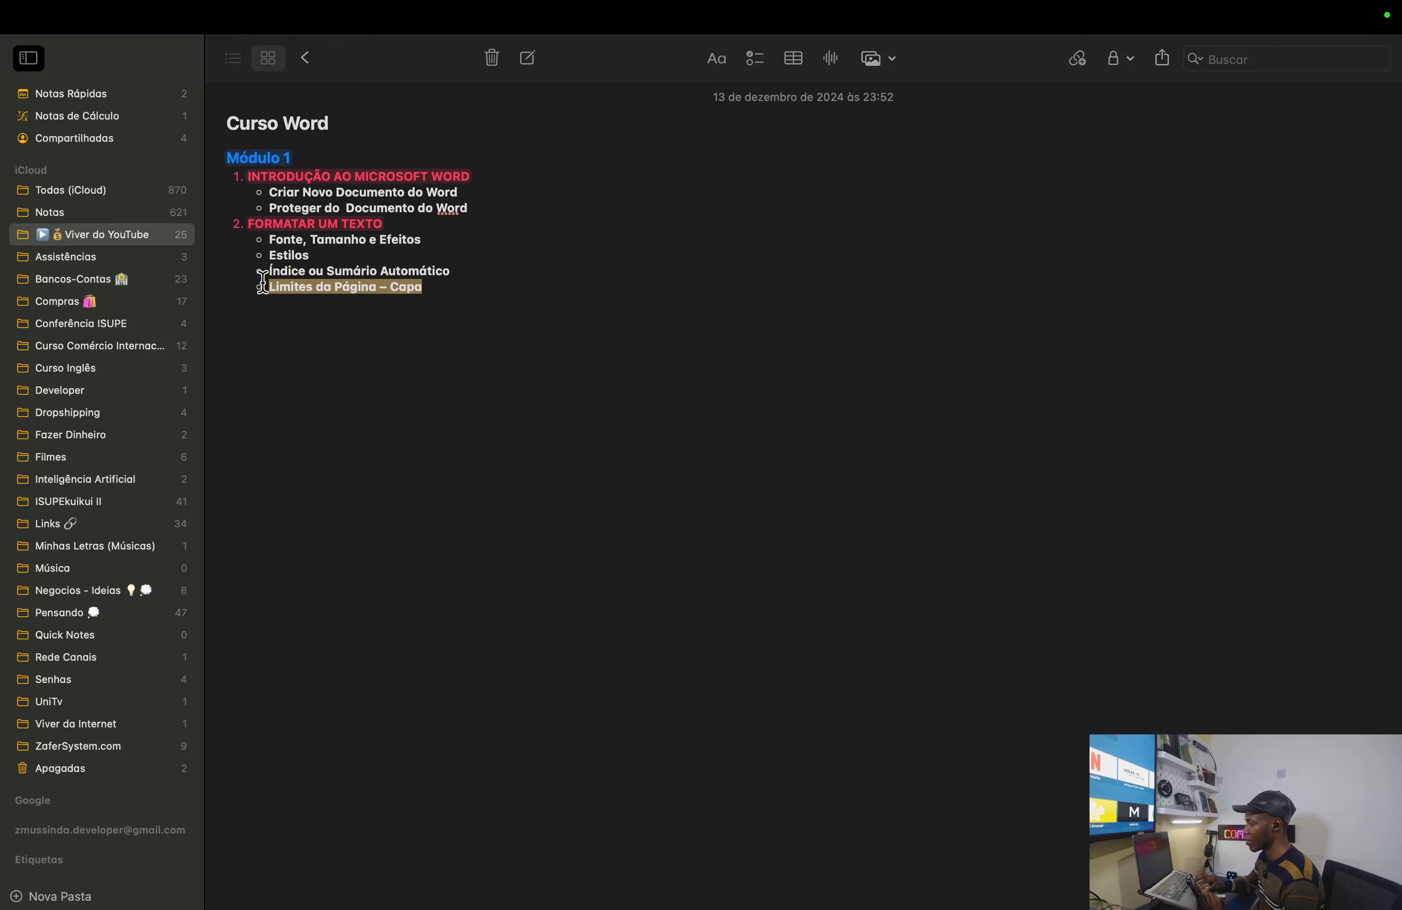
left_click(313, 286)
type("/")
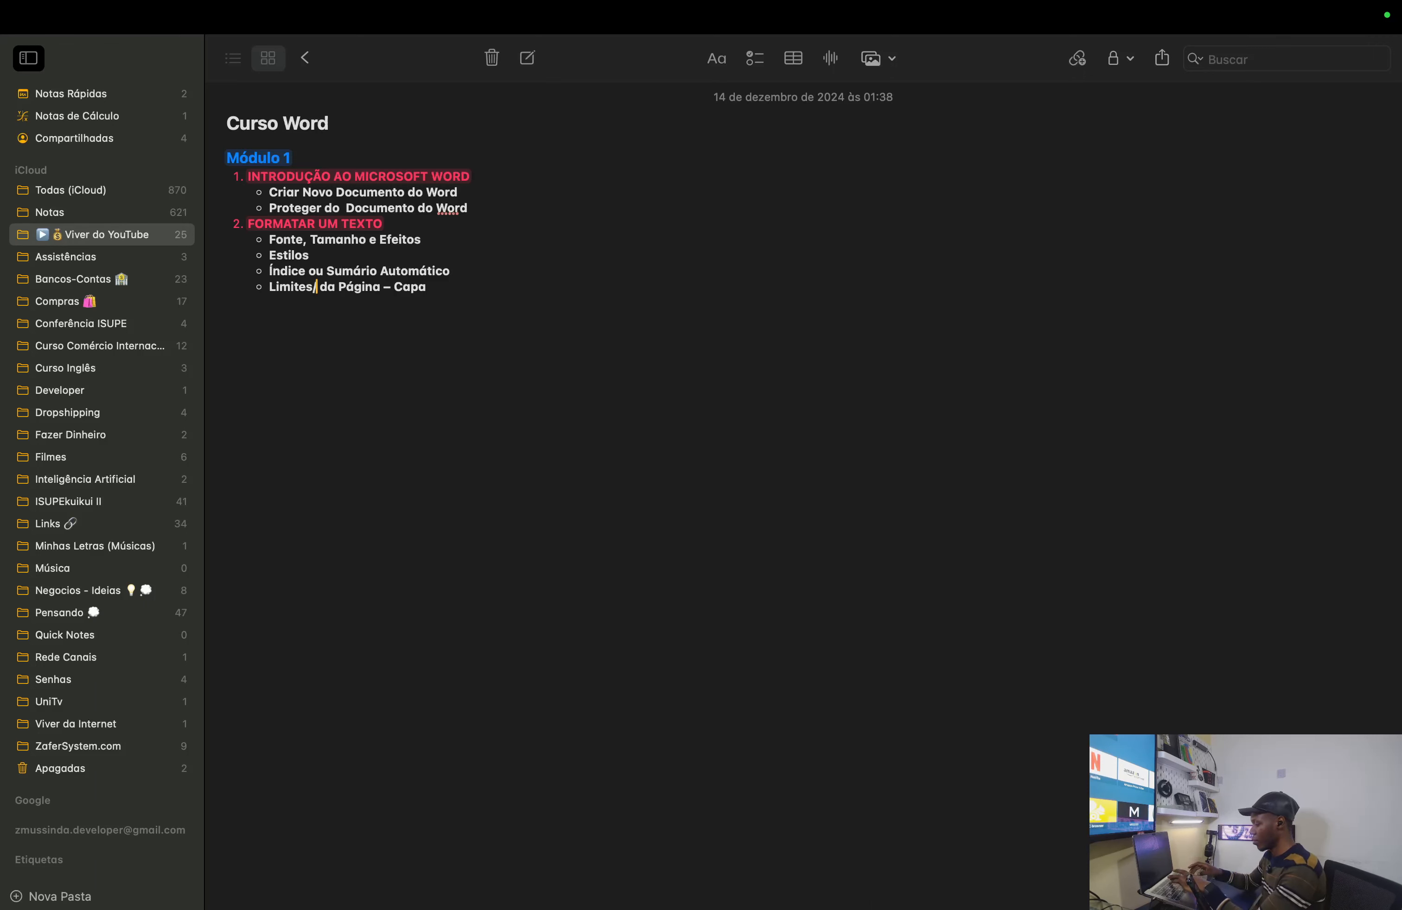
type("Bor")
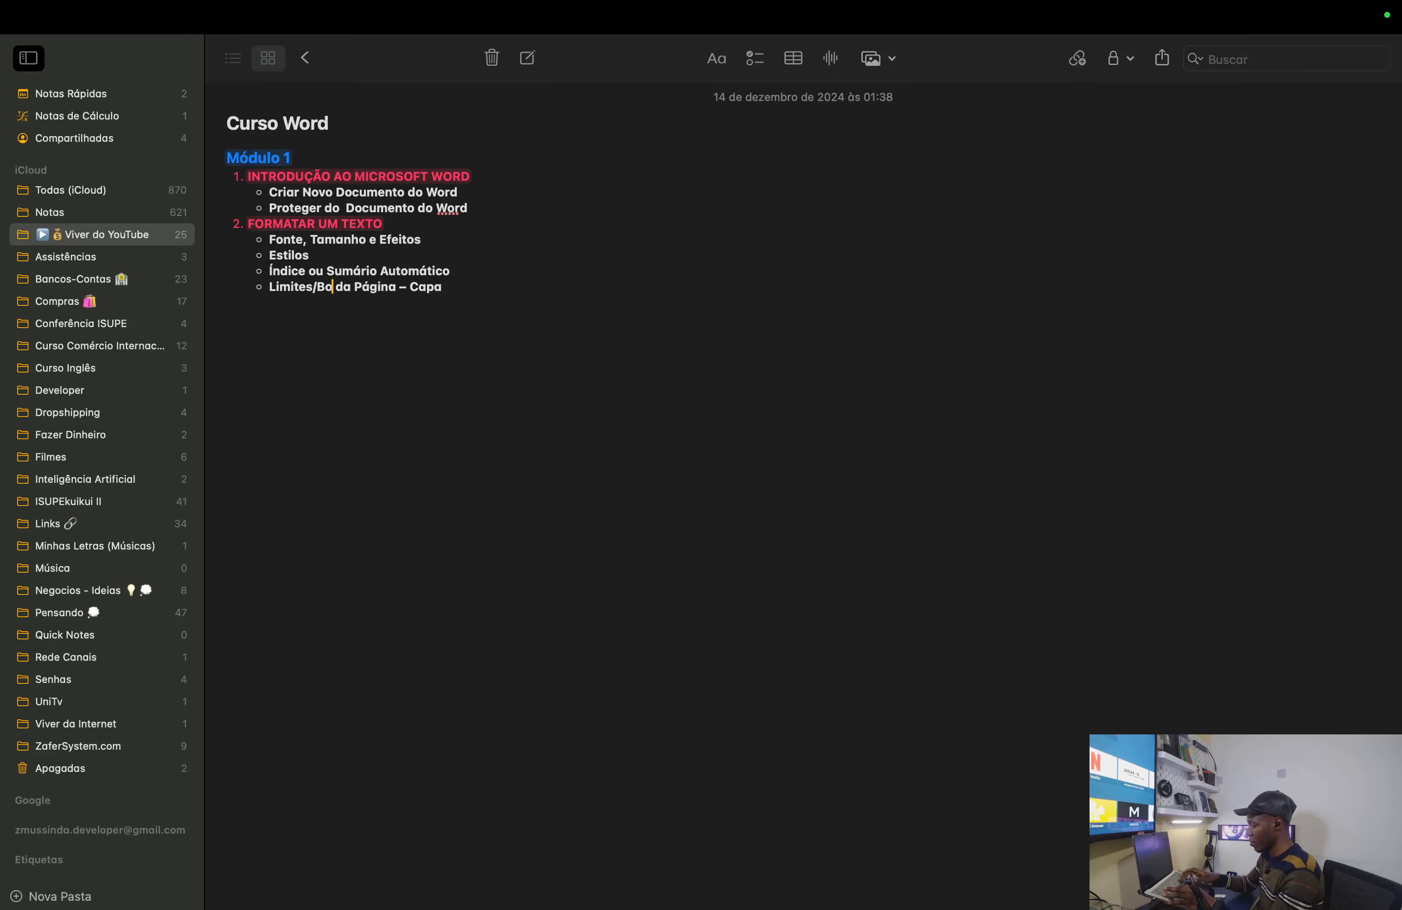
type("da")
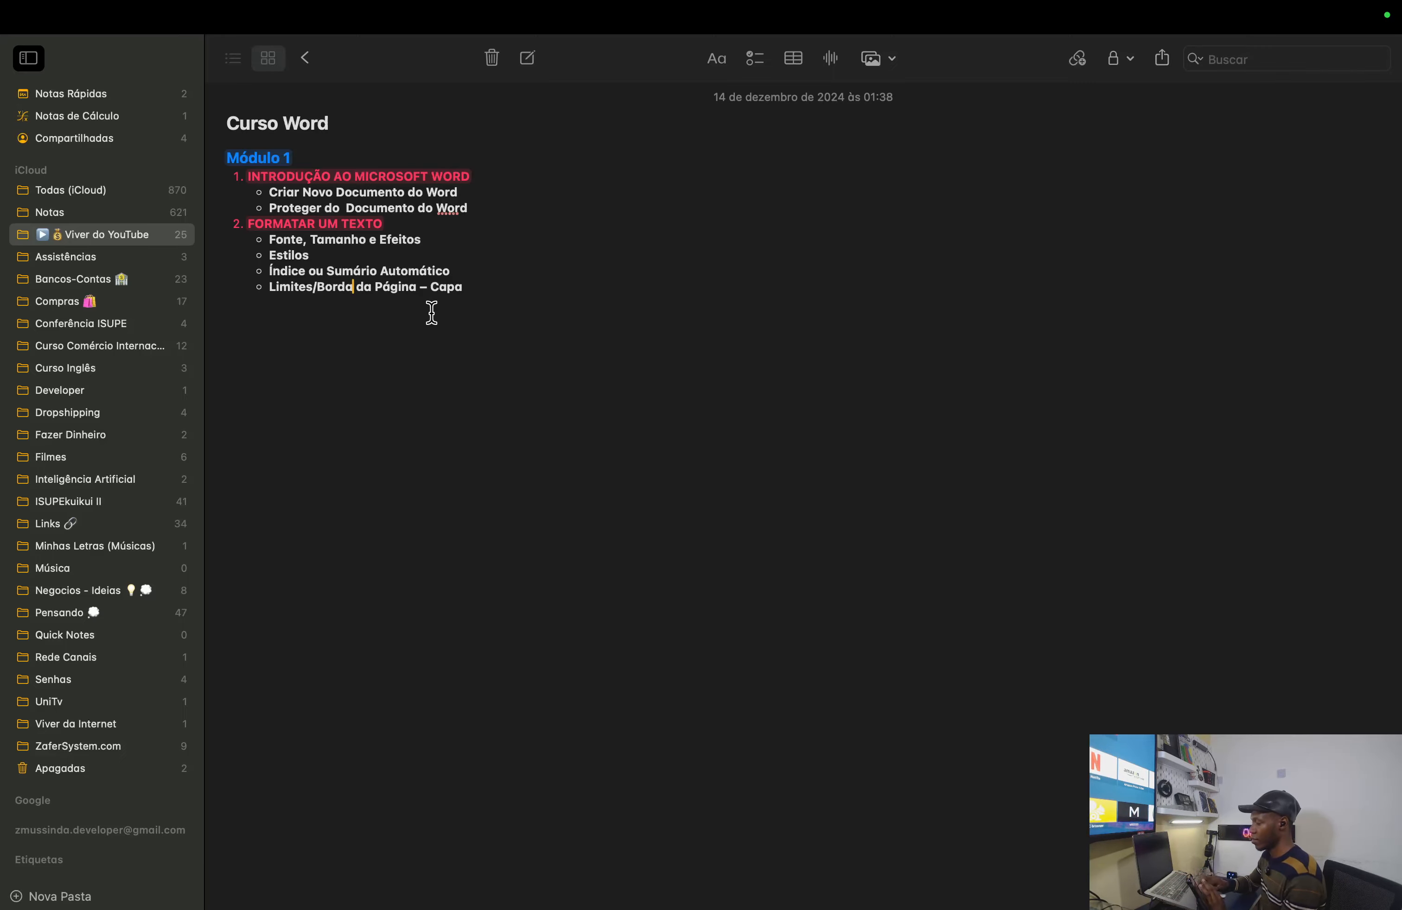
key("ctrl+Left")
key("ctrl+Left")
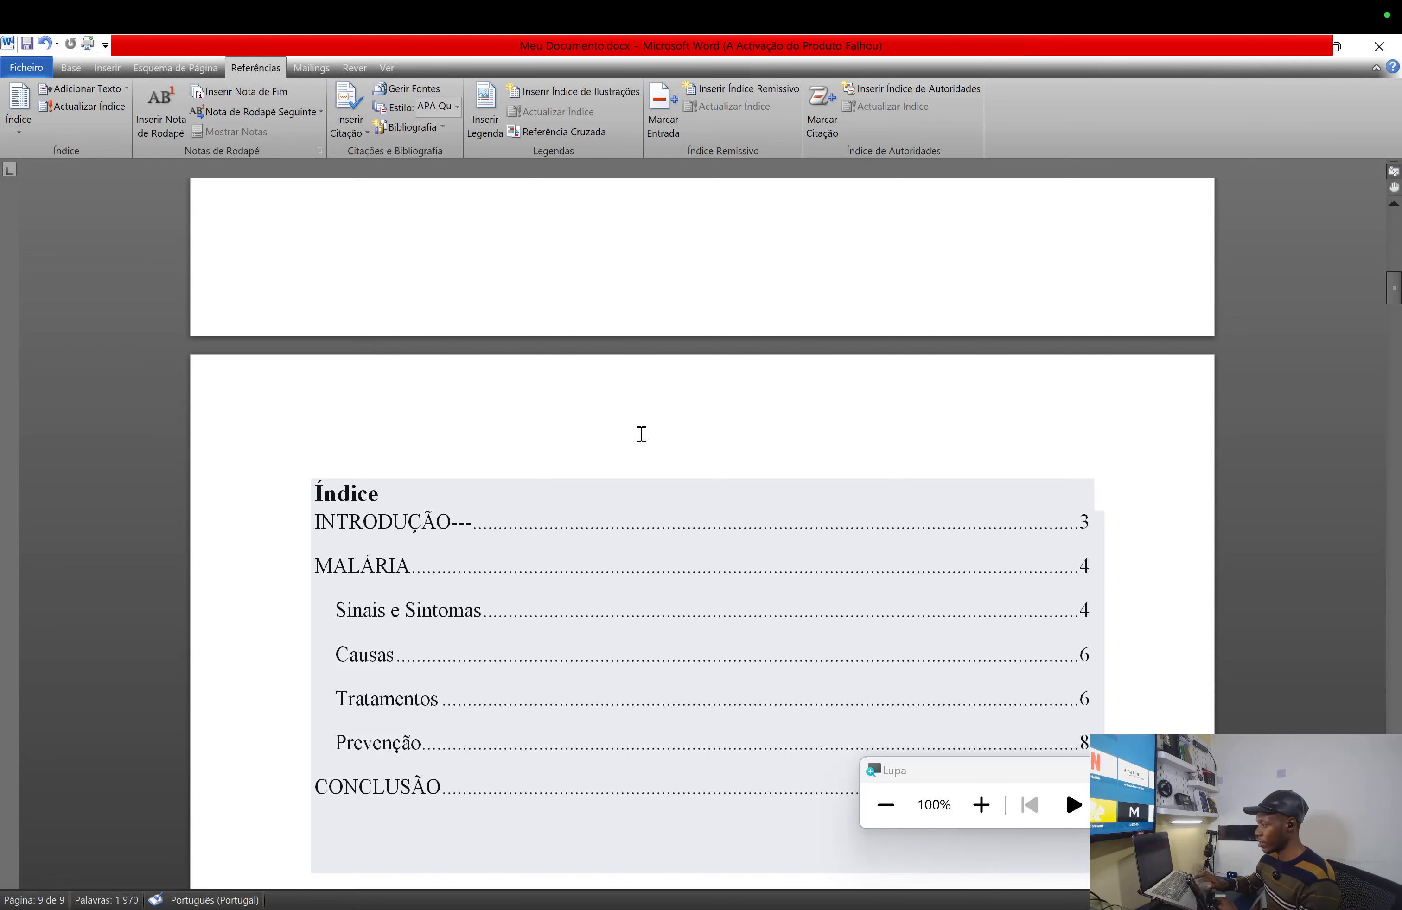
- Scroll up to the blank page before the Índice and show the Base ribbon tab
scroll(641, 434, "up", 3)
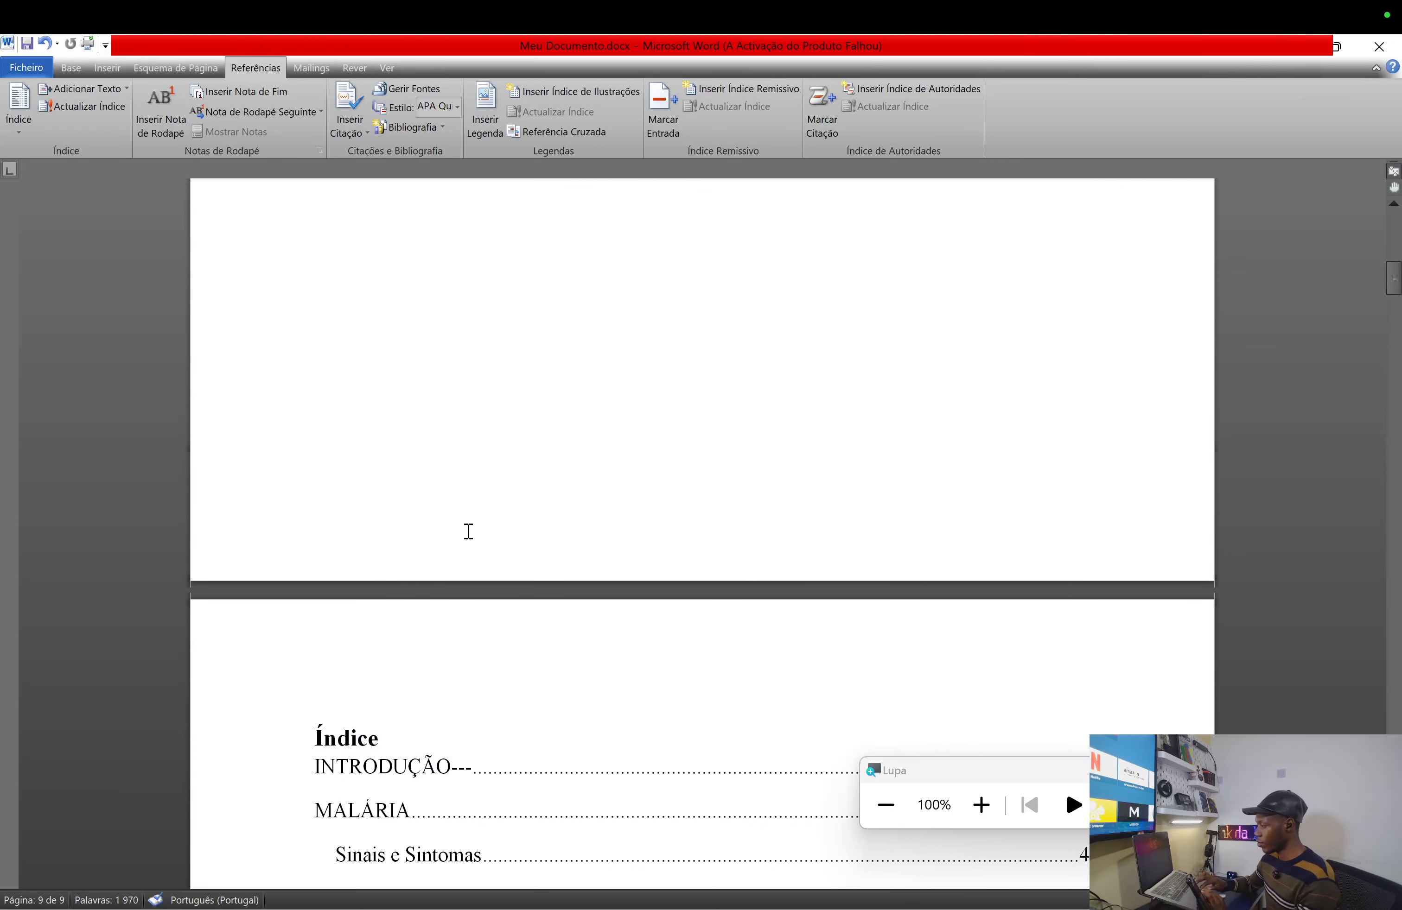
scroll(722, 436, "up", 1)
scroll(722, 435, "up", 2)
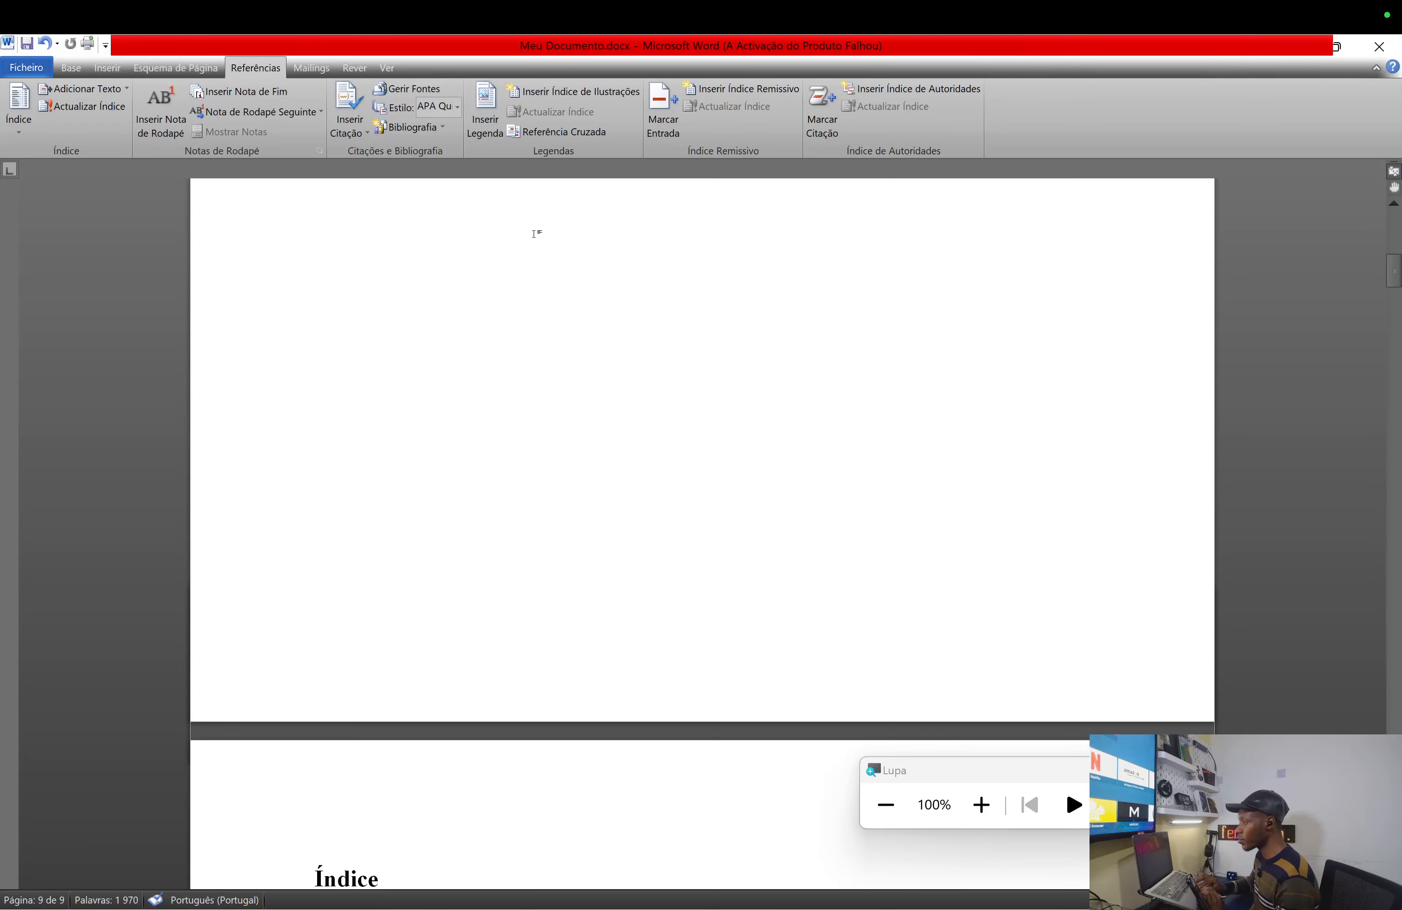
left_click(73, 70)
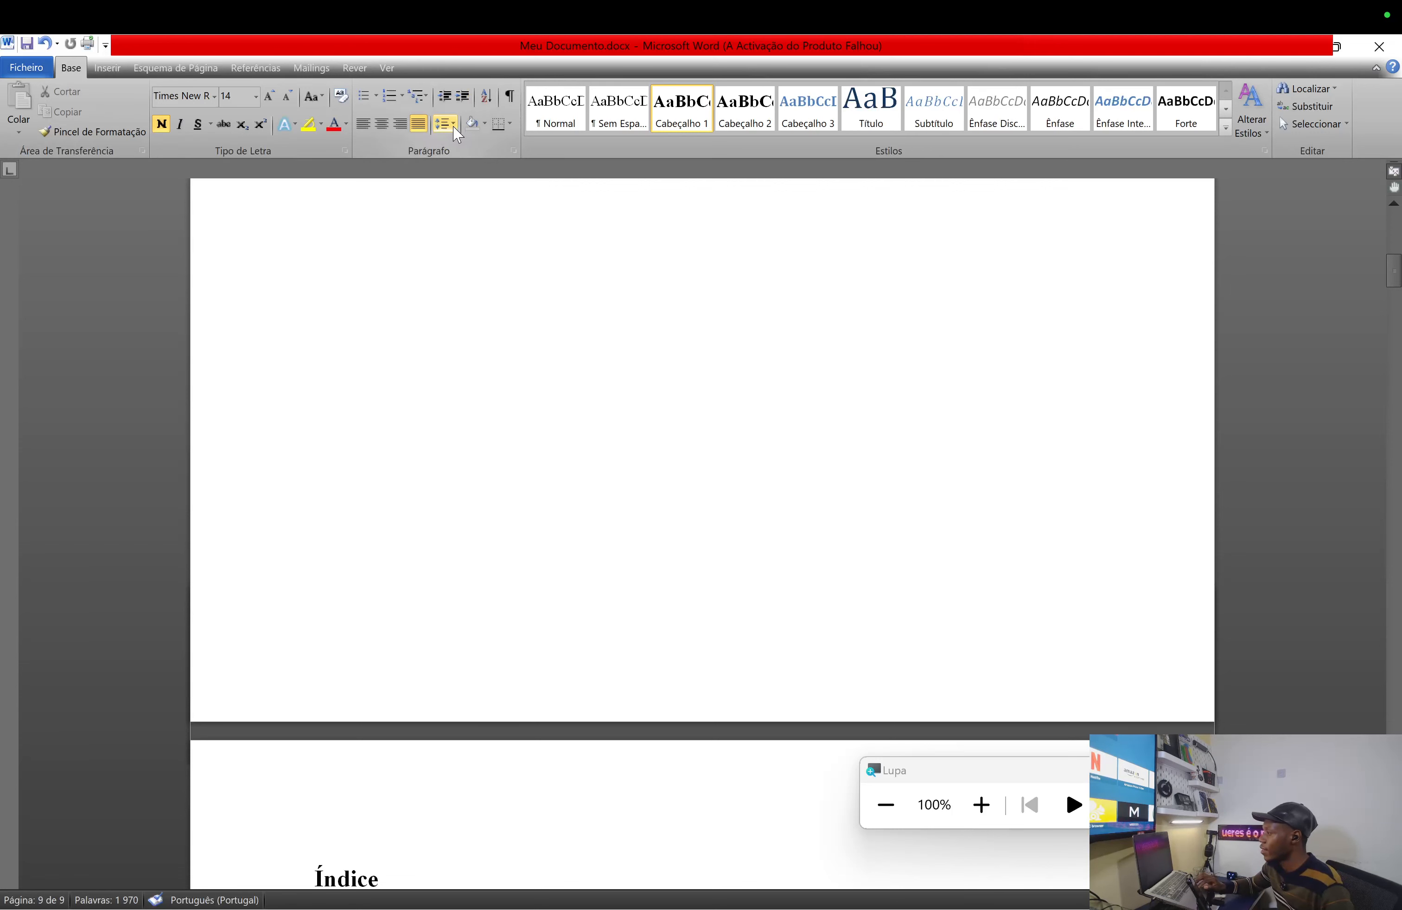
- Magnify the screen and open the Borders dropdown in the Parágrafo group
key("super+plus")
key("super+plus")
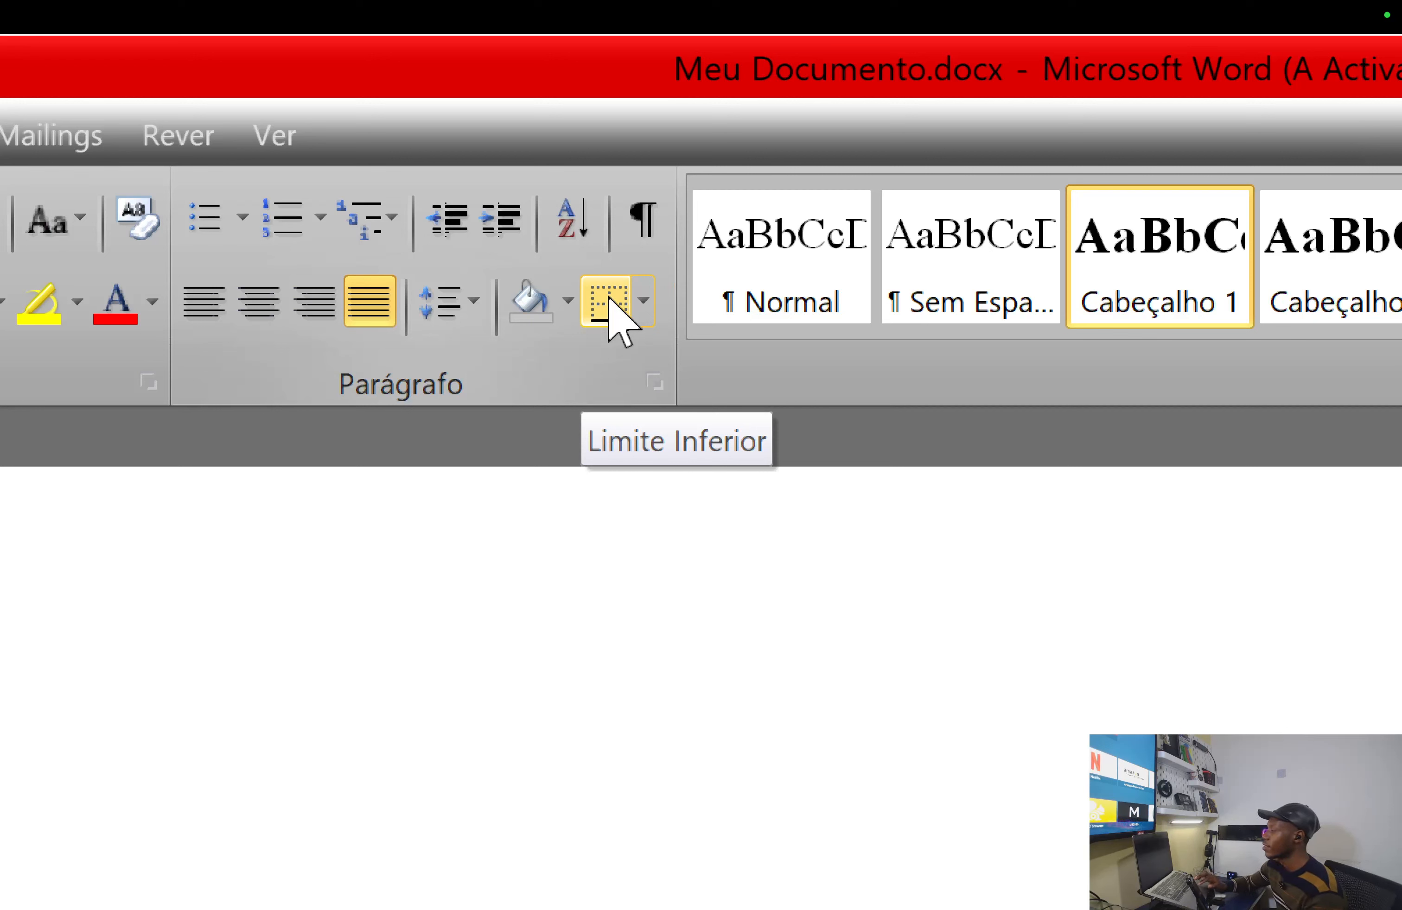
left_click(643, 302)
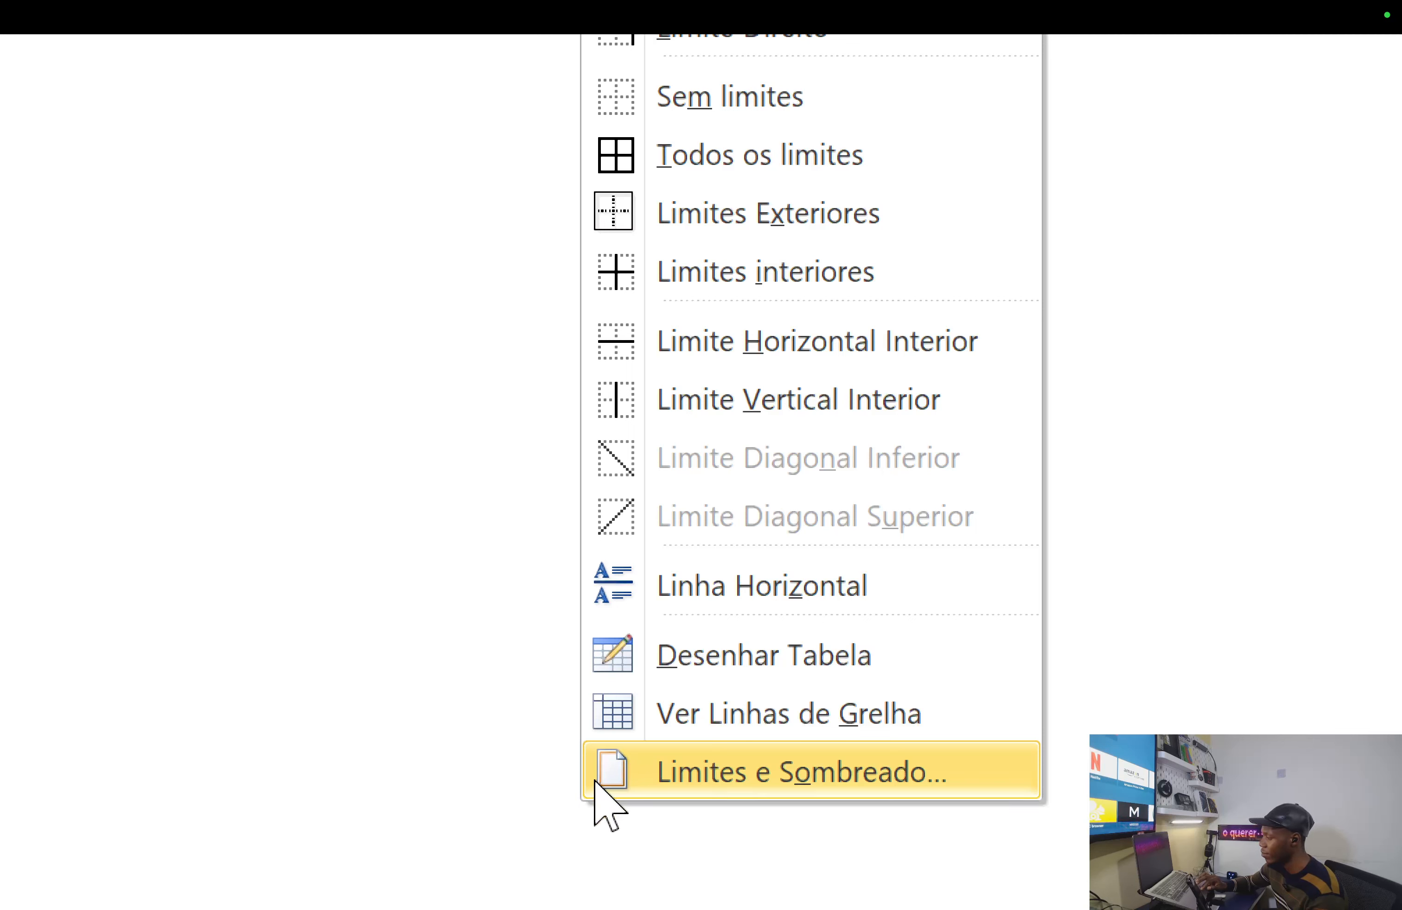
- In Limites e Sombreado > Limites da página, apply a 3 pt thick-and-thin Caixa border
left_click(762, 776)
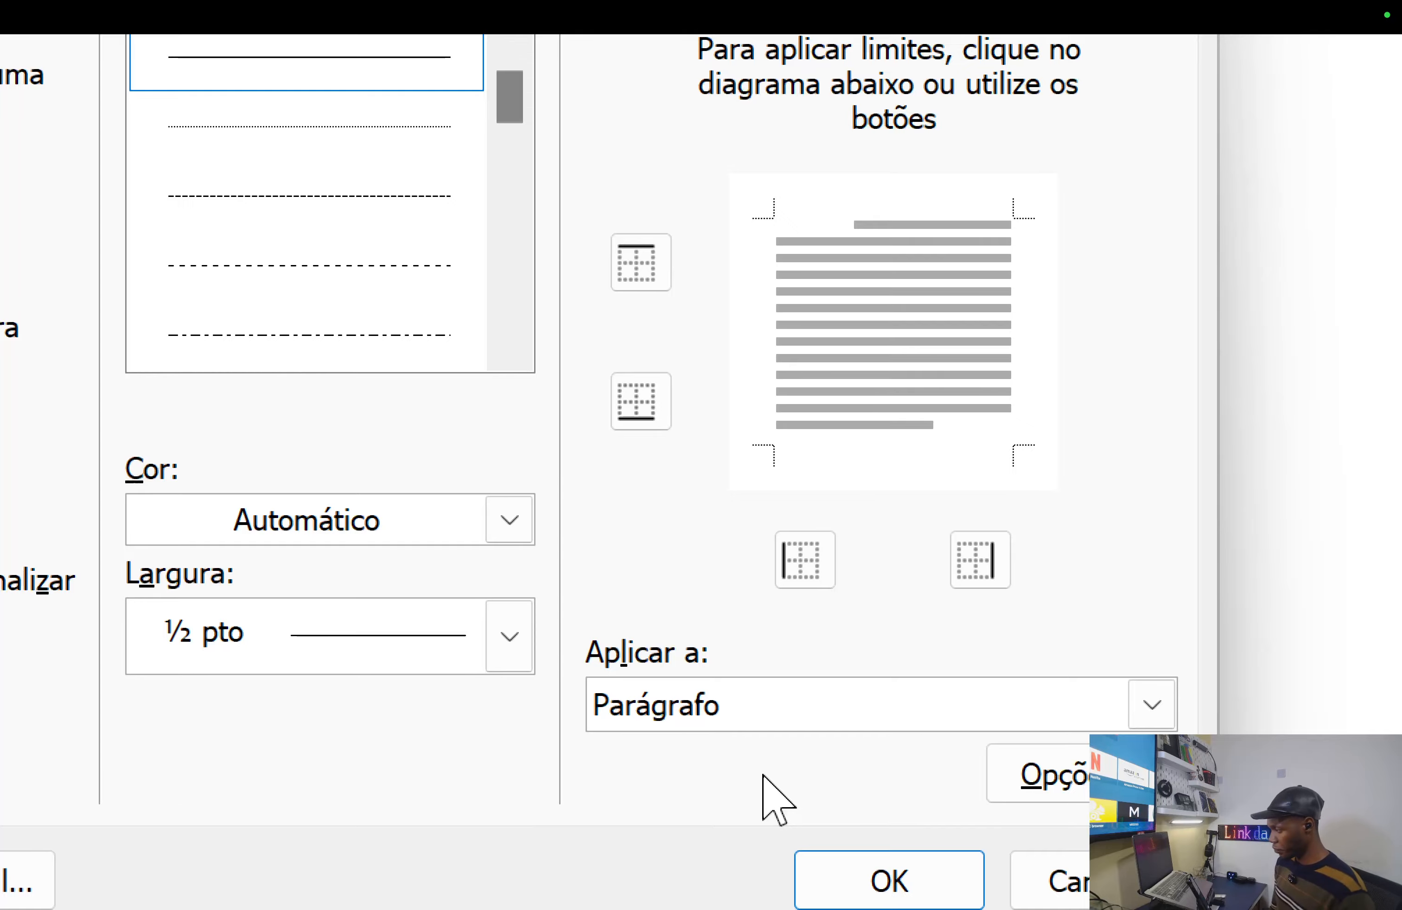
left_click(653, 402)
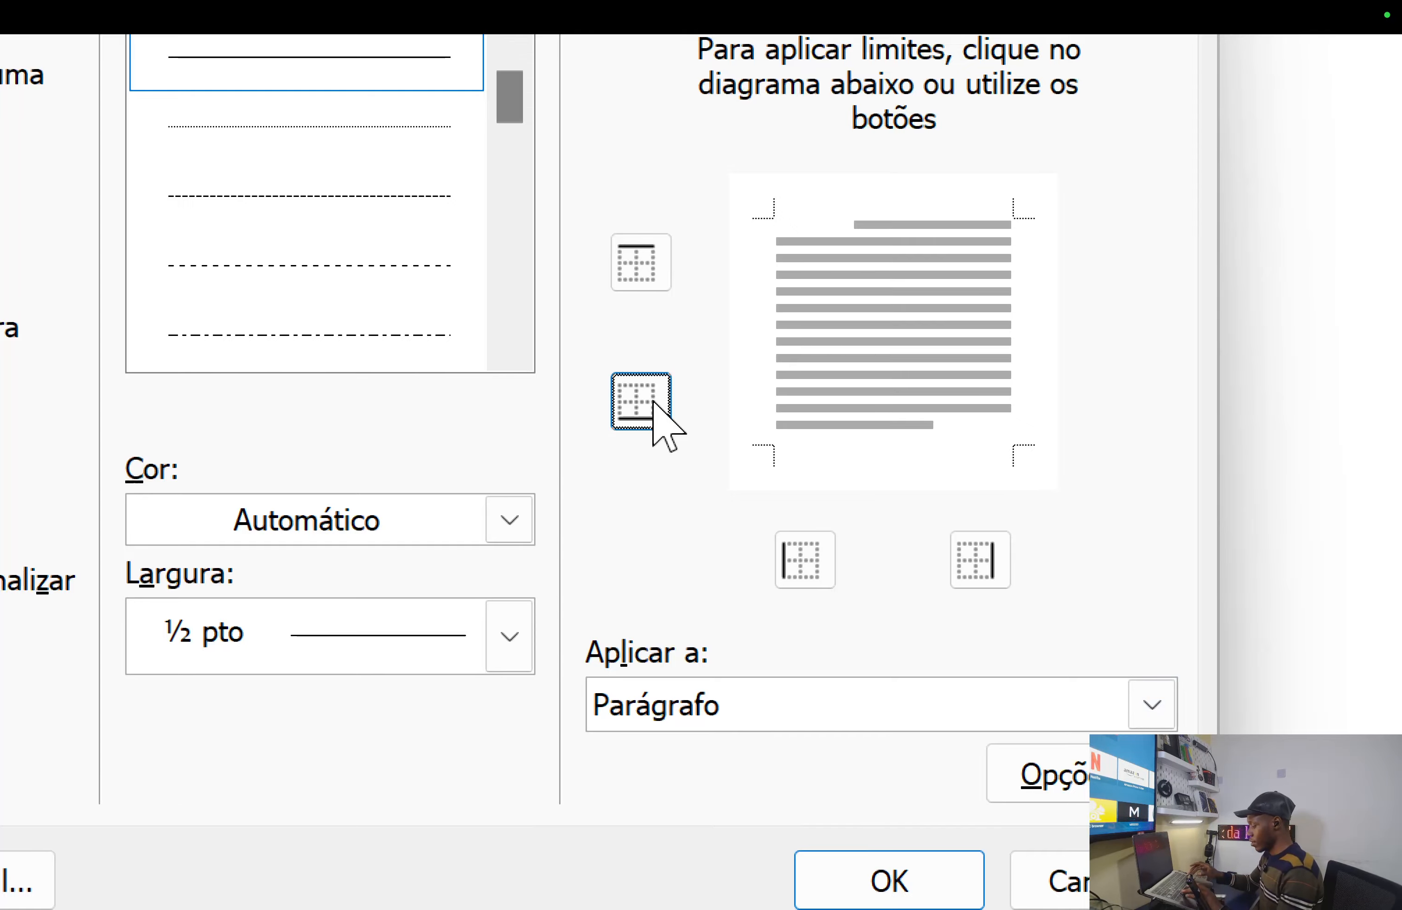
key("super+minus")
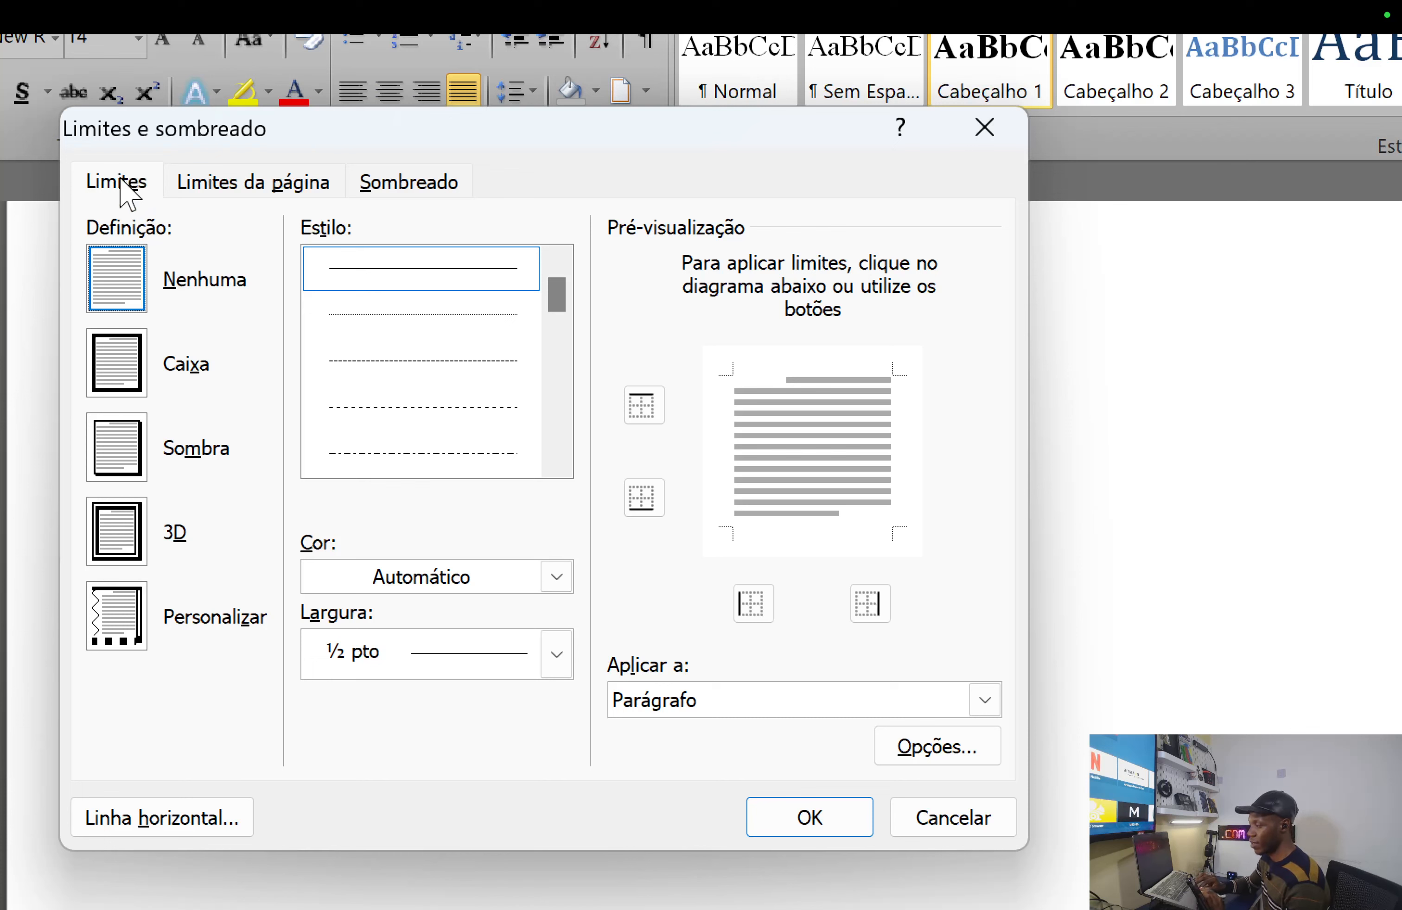
left_click(299, 178)
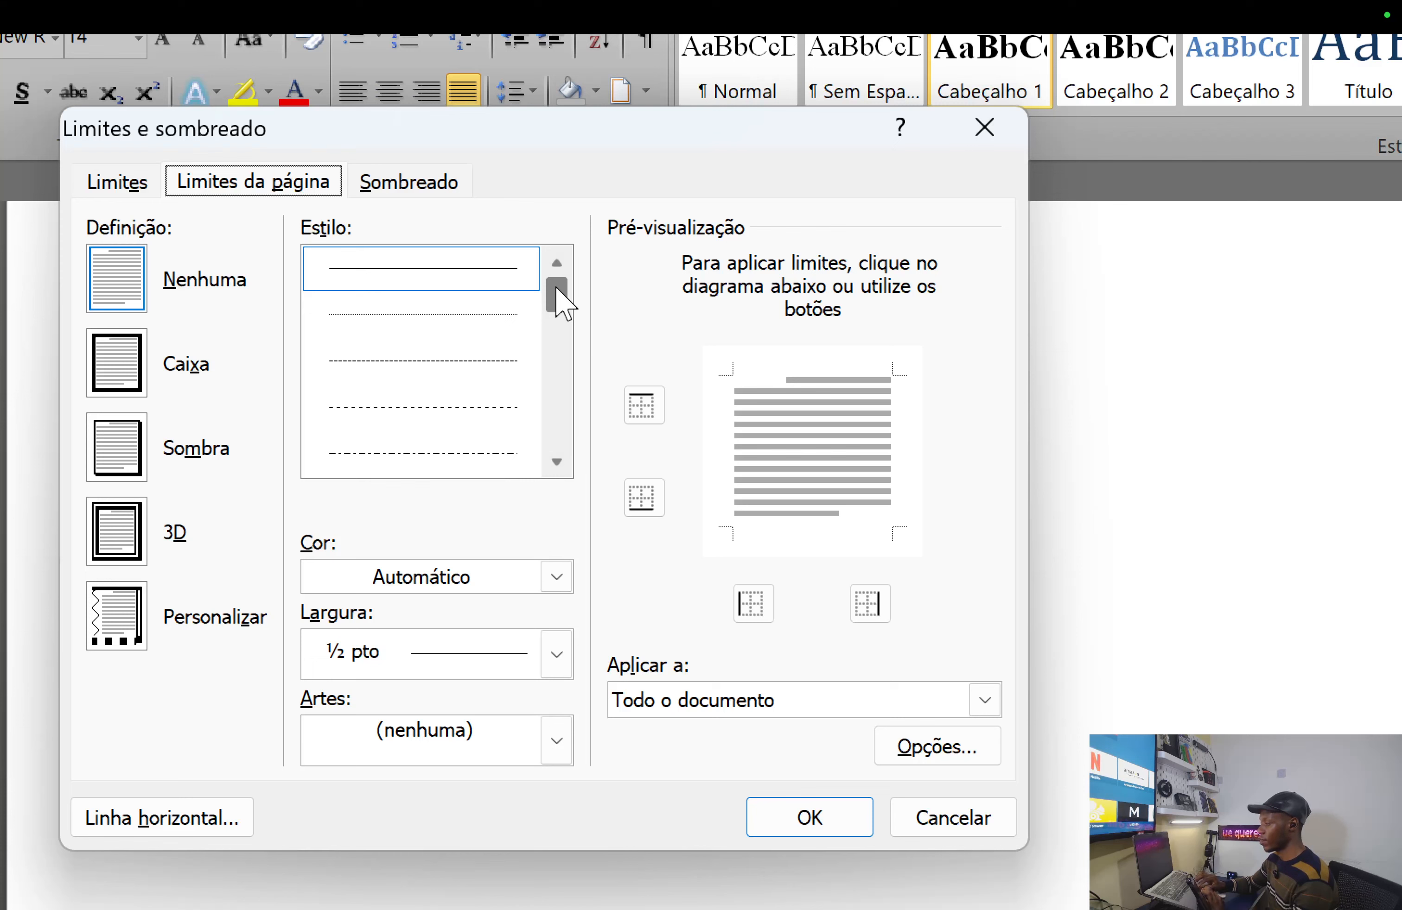
left_click_drag(554, 288, 557, 452)
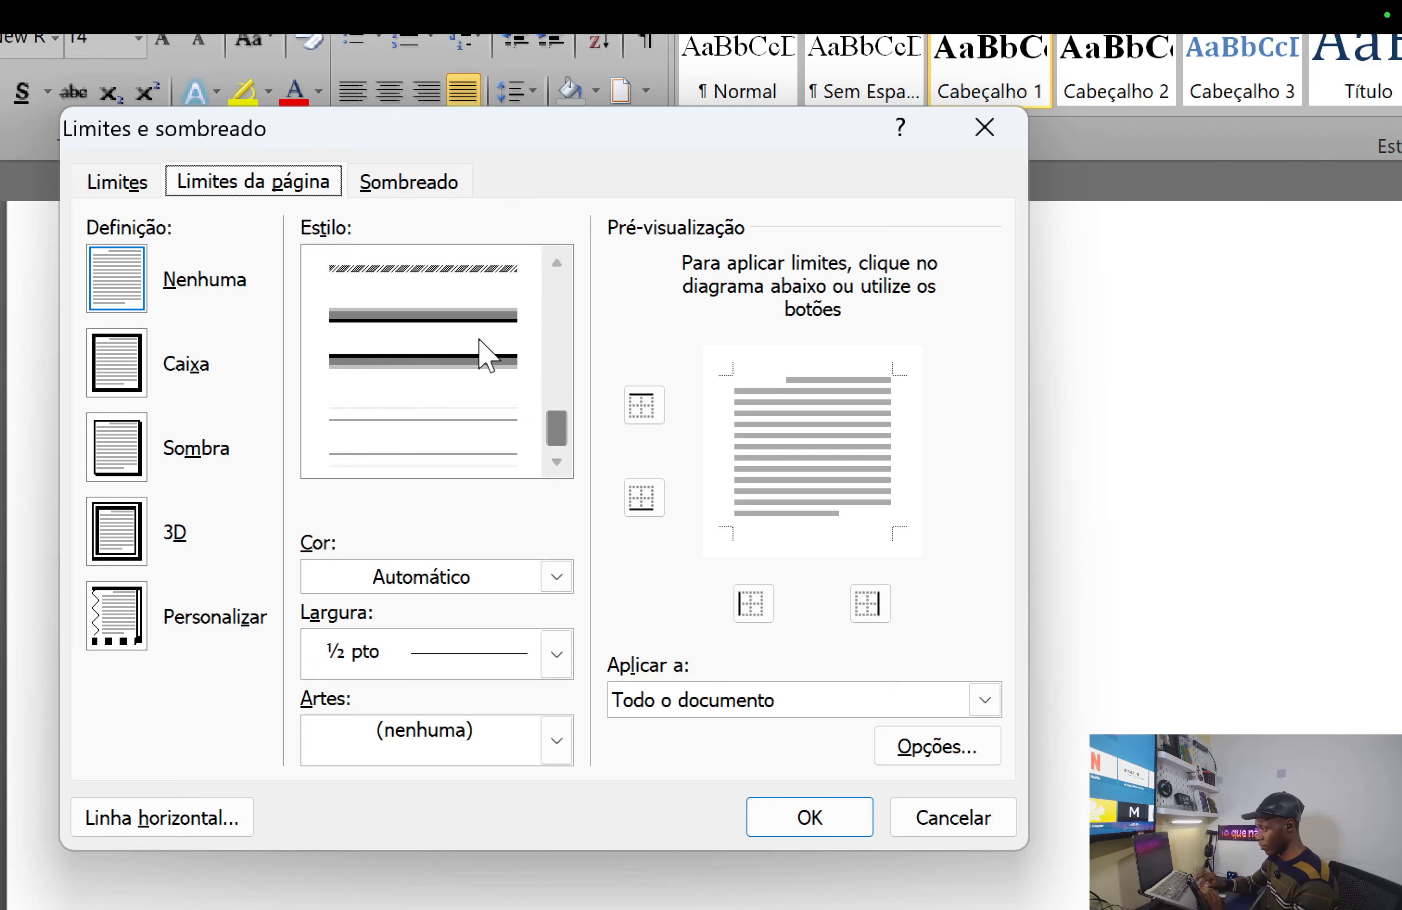
left_click(446, 378)
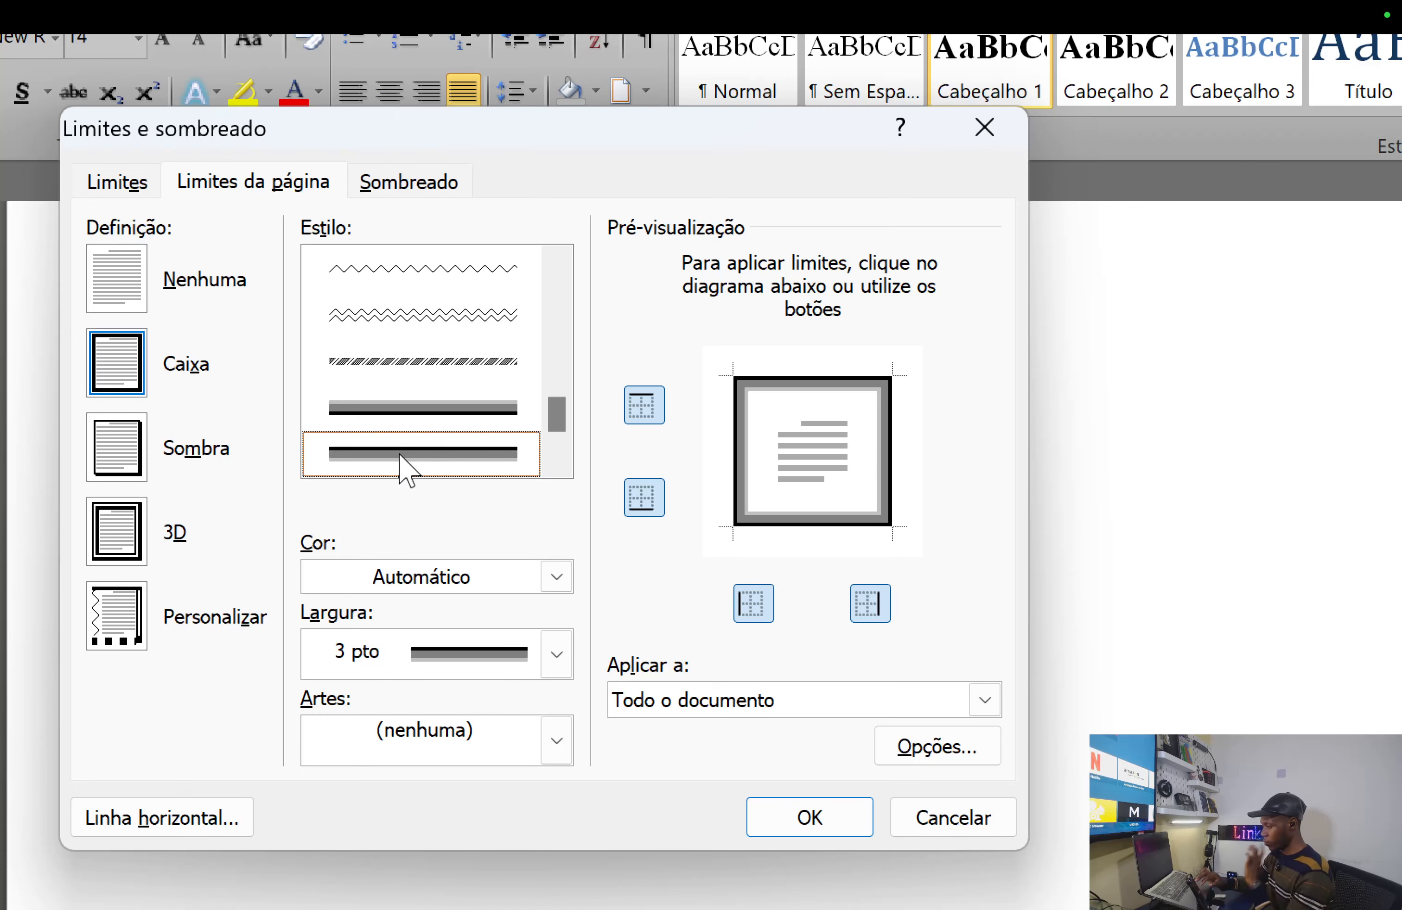
left_click(830, 822)
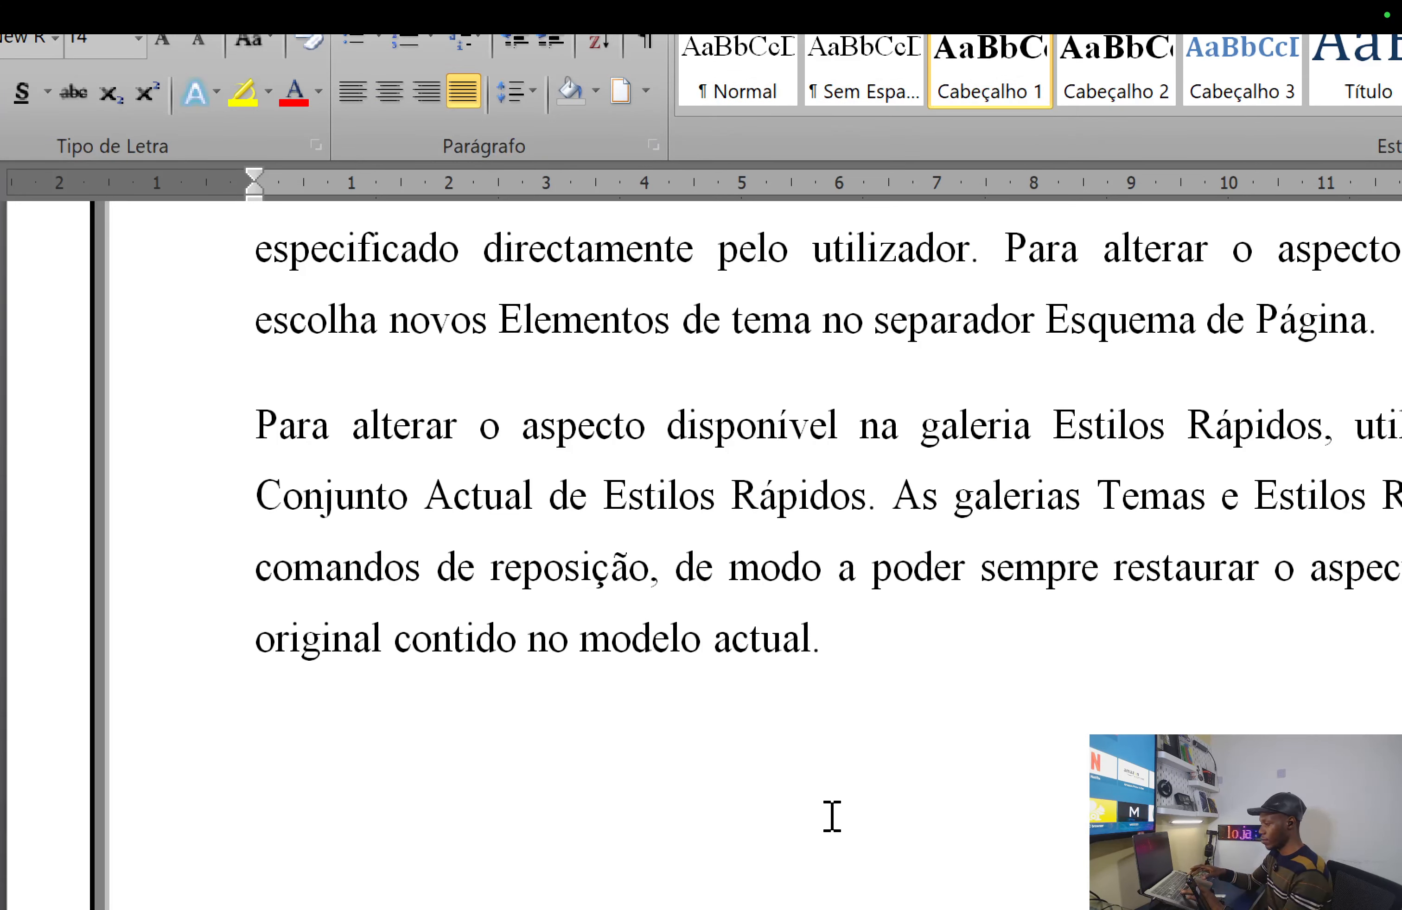
- Reset the screen magnification, zoom in again, and reopen the Borders dropdown list
key("super+minus")
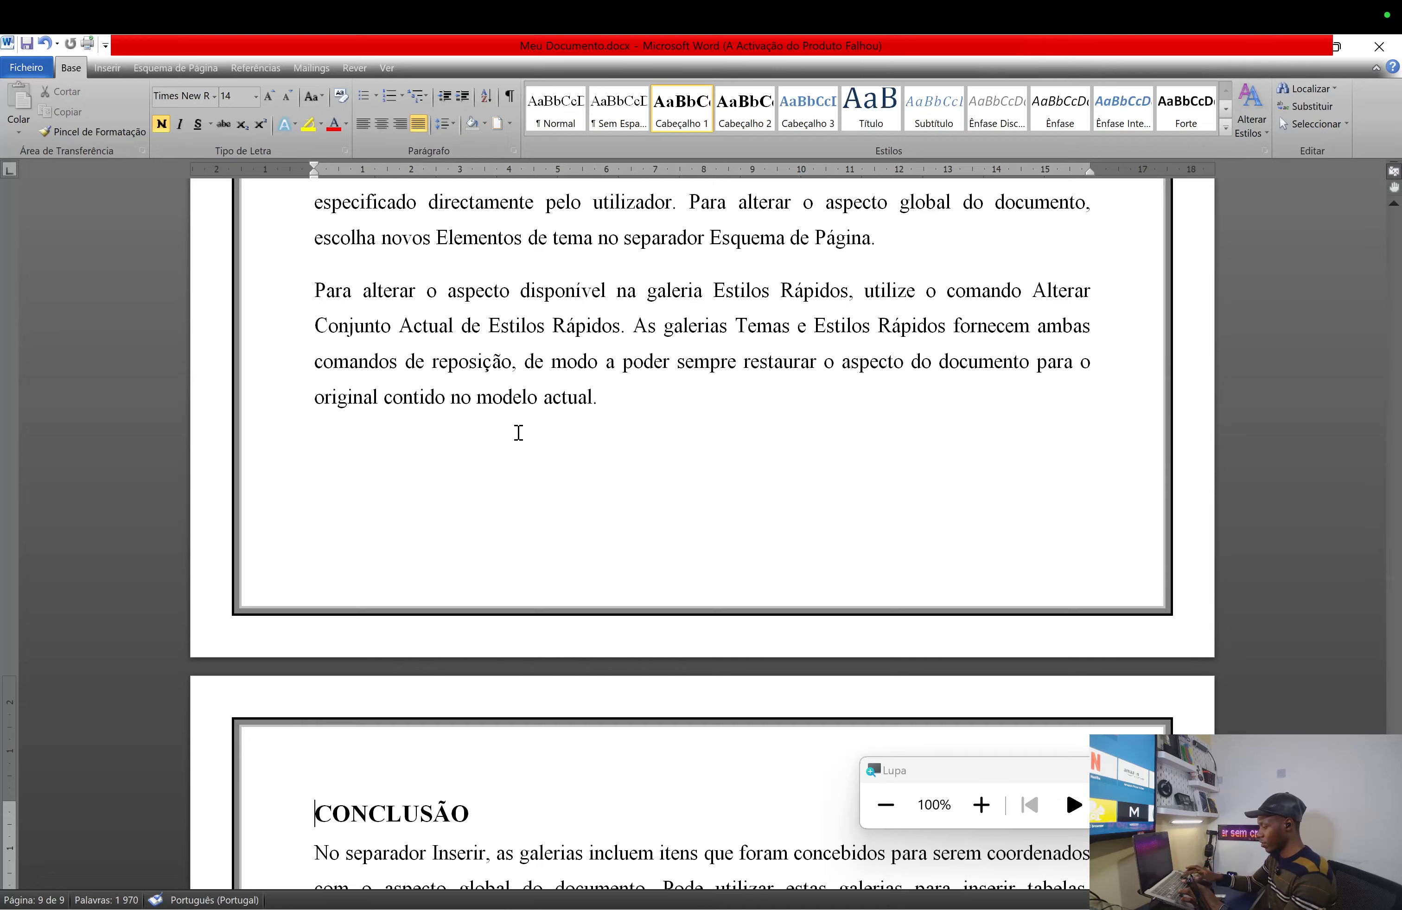
key("super+plus")
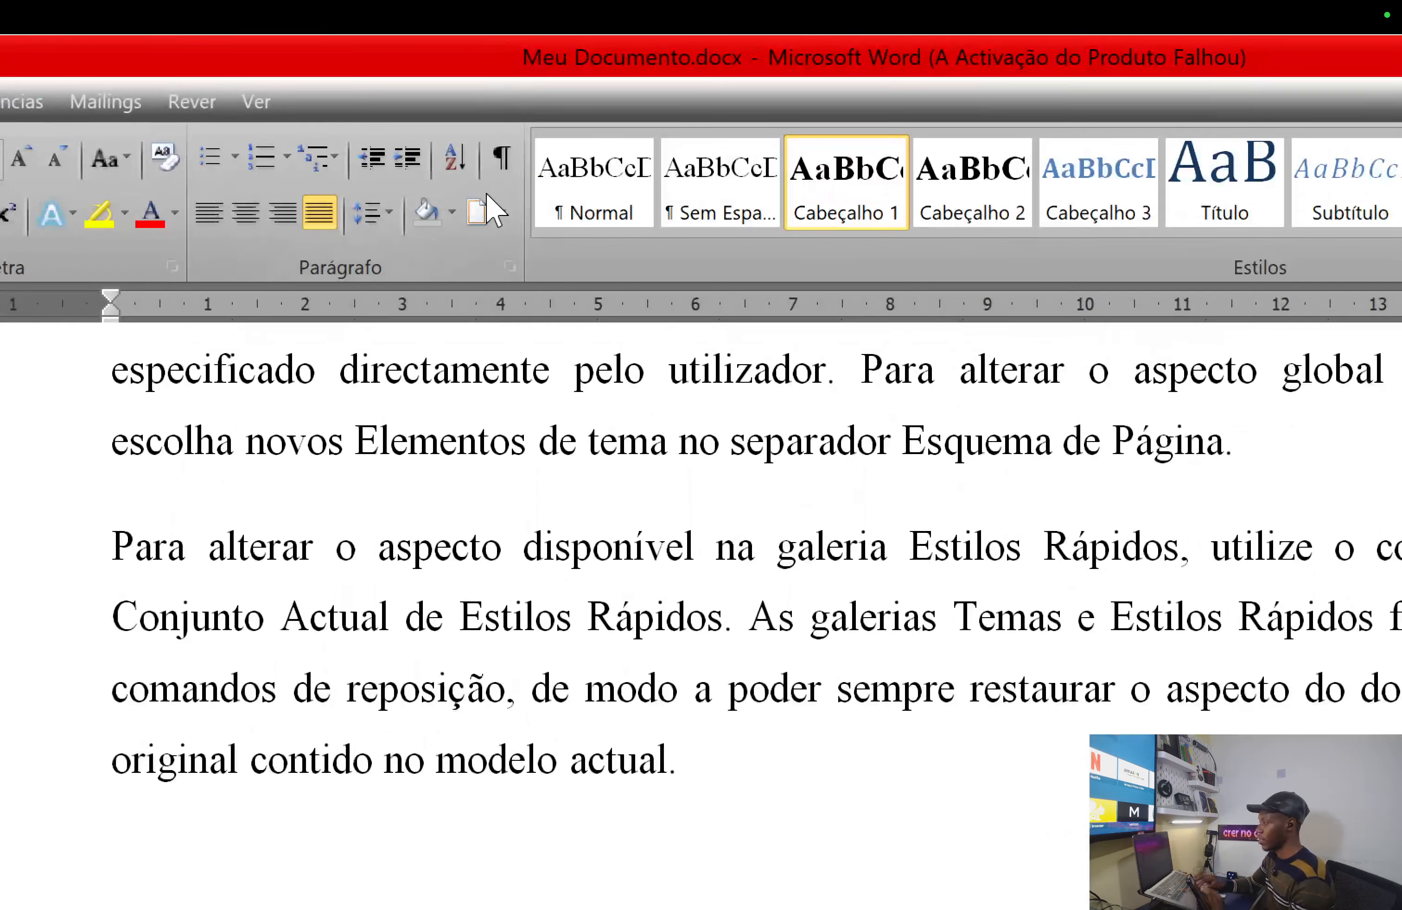
left_click(501, 215)
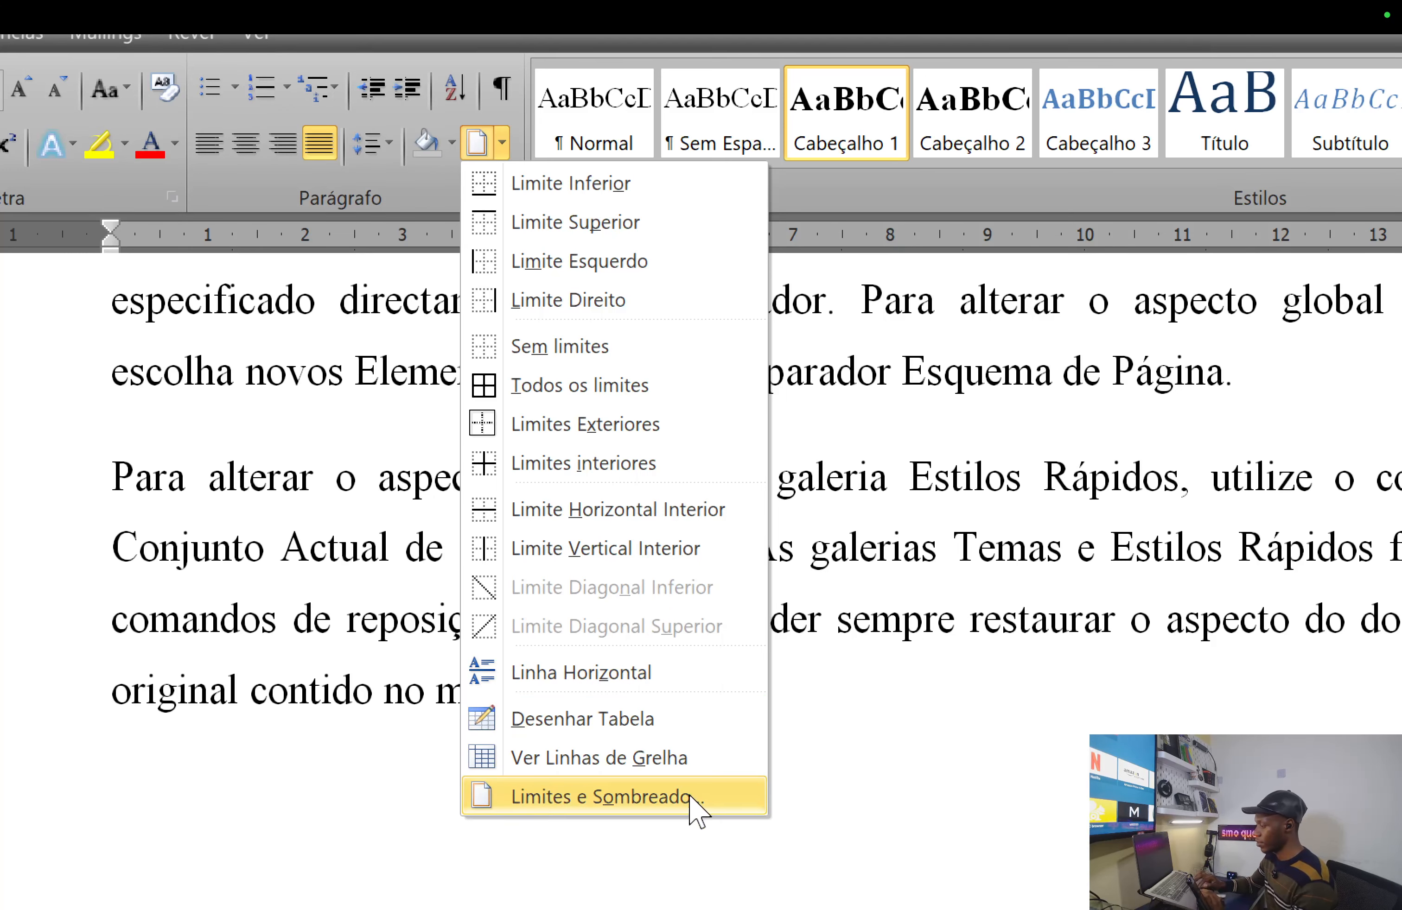
- Show the Limites da página settings with the 3 pt box, then switch to the Curso Word note
left_click(588, 799)
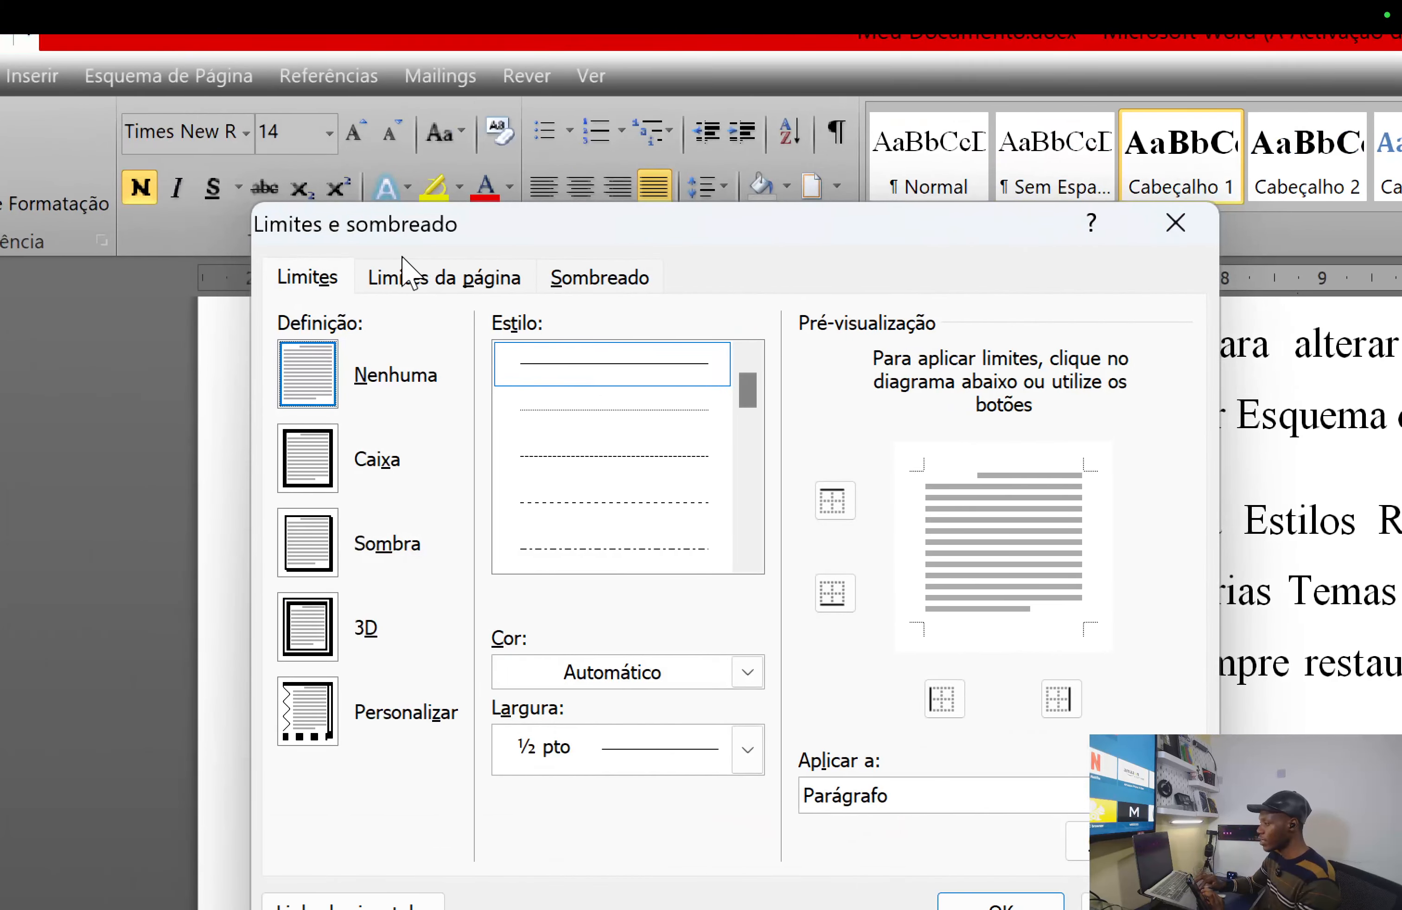
left_click(453, 288)
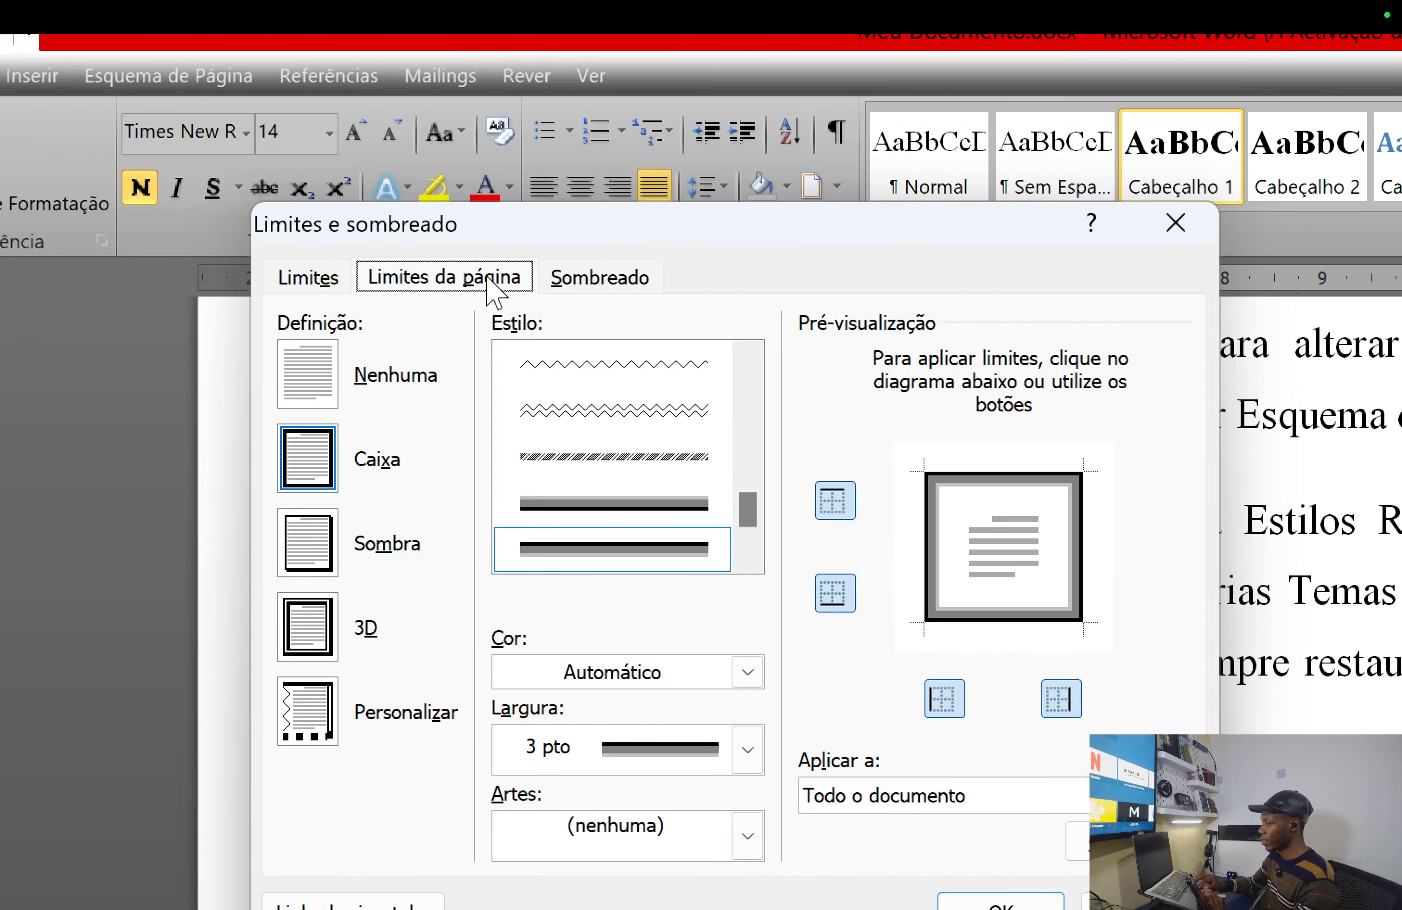
key("ctrl+Right")
key("ctrl+Right")
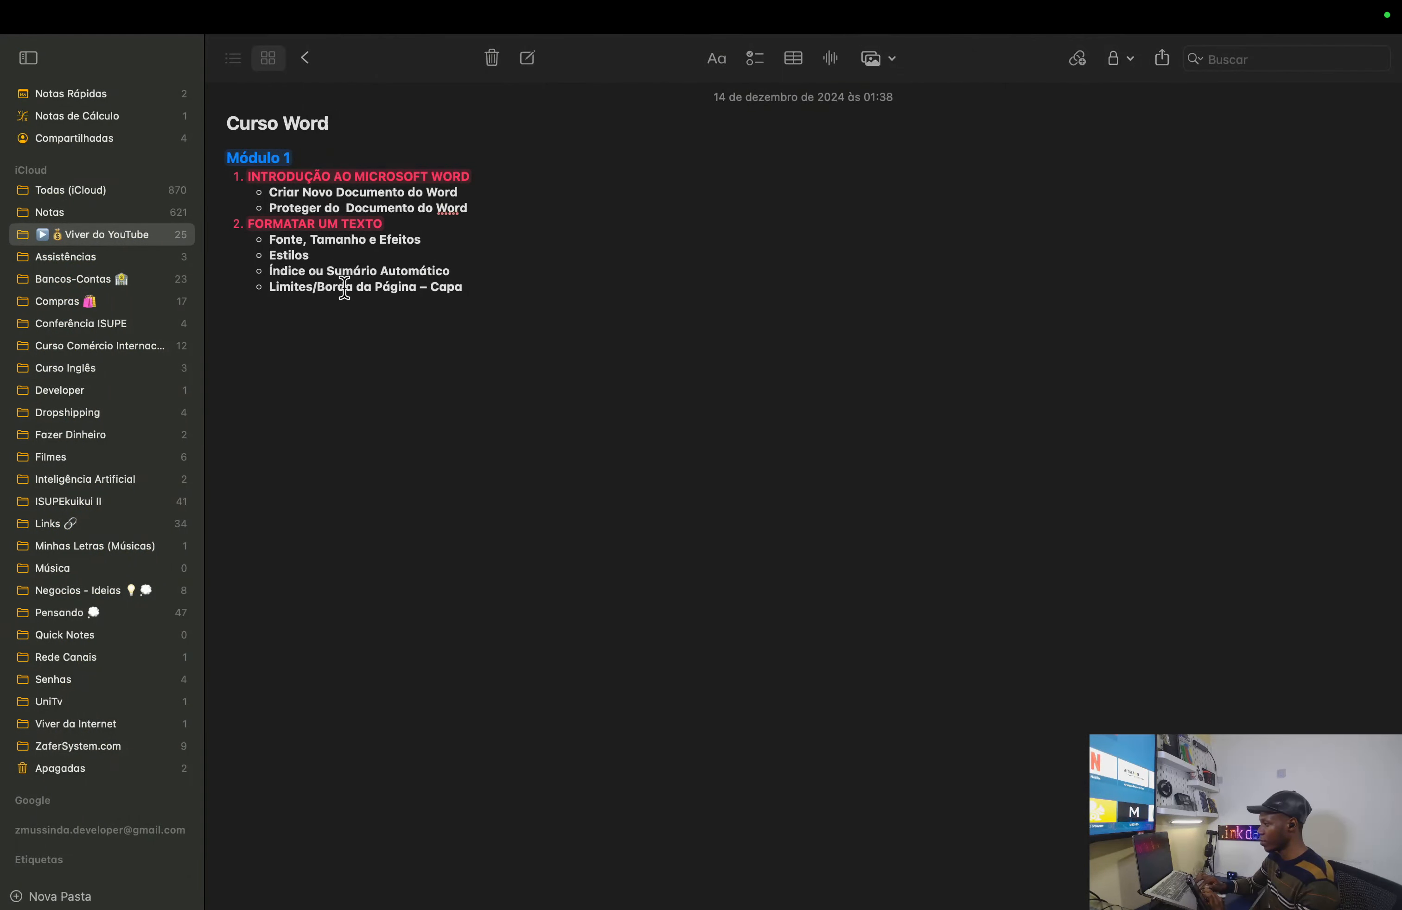
- Go back from the Curso Word note to Word's Limites e sombreado dialog
key("ctrl+Left")
key("ctrl+Left")
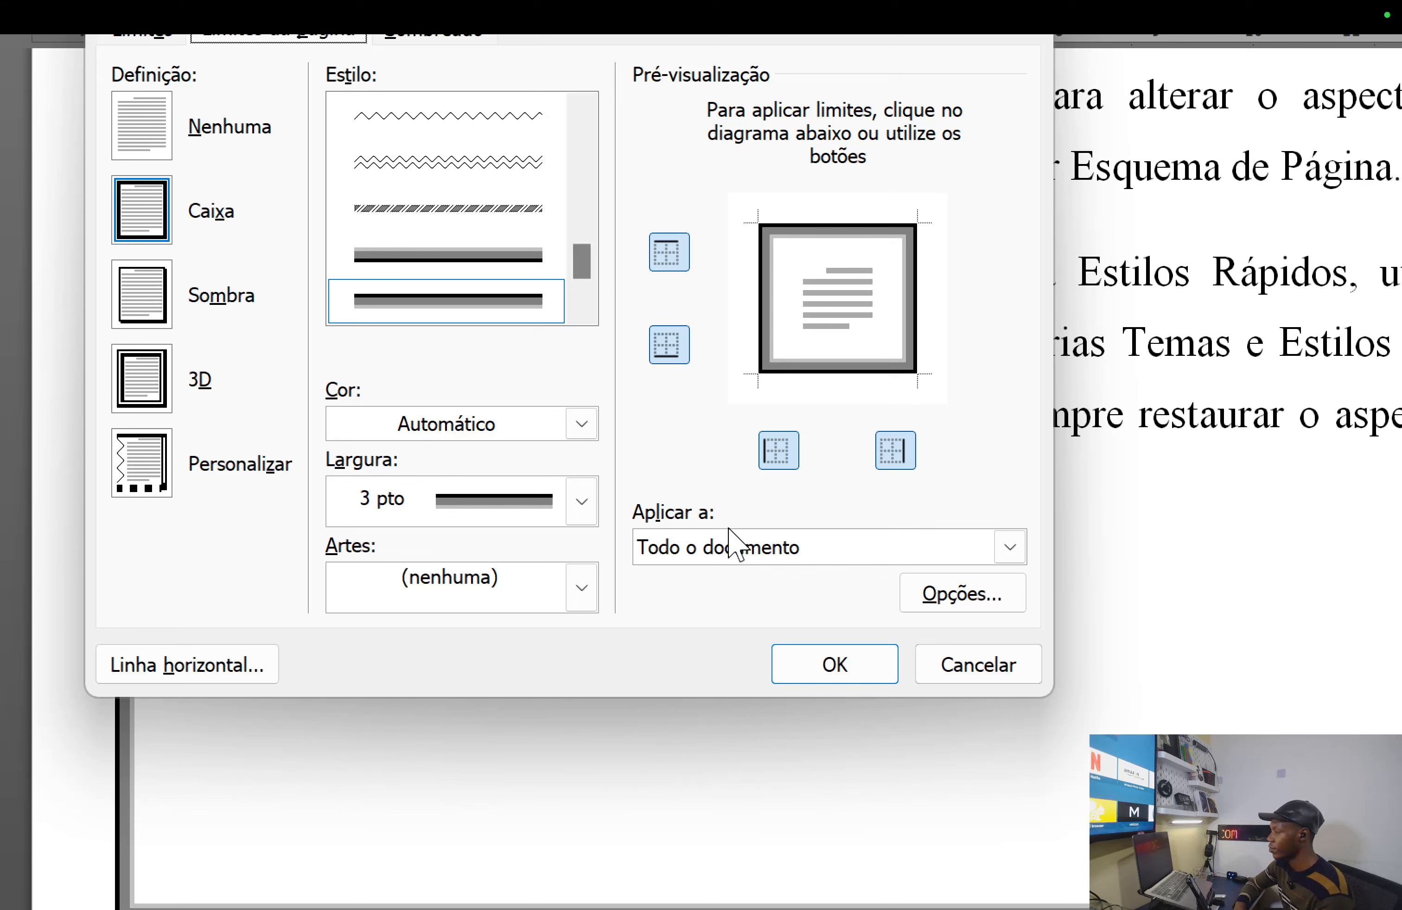
- Apply the page border to 'Esta secção - Só a primeira página' and confirm with OK
left_click(844, 539)
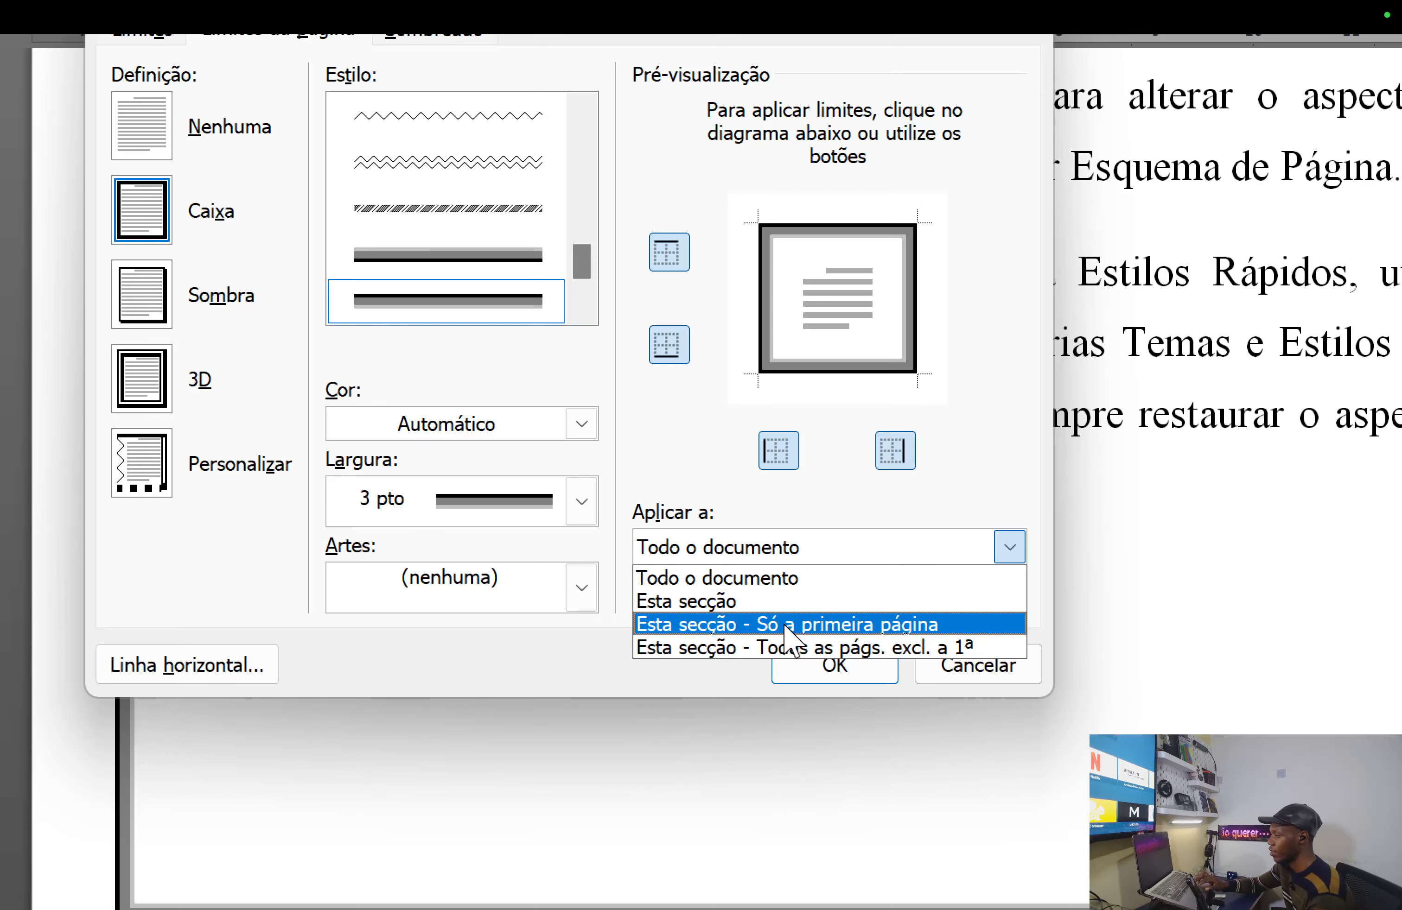
left_click(815, 625)
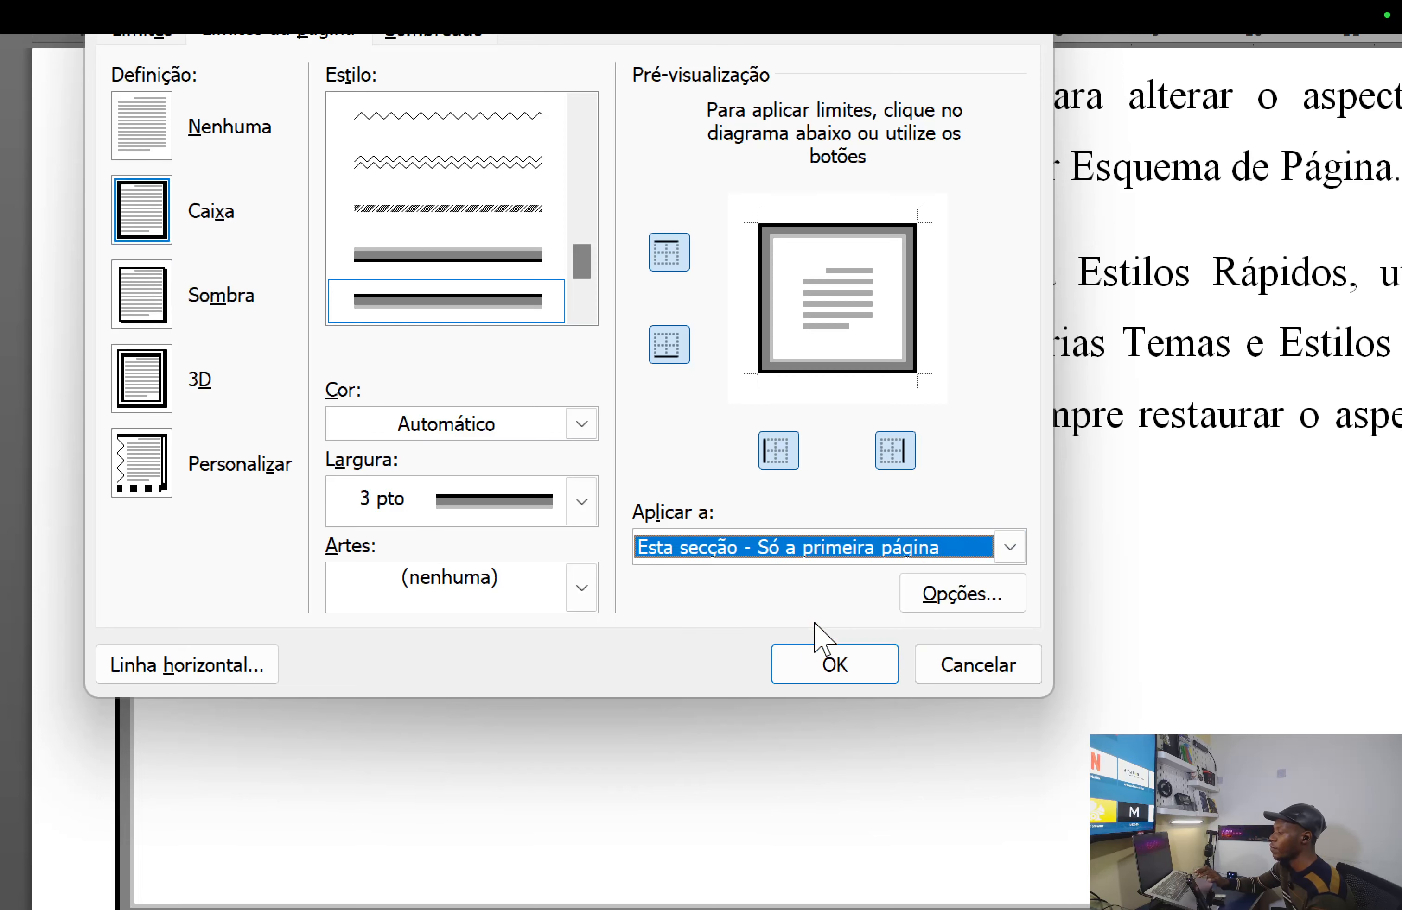
left_click(857, 670)
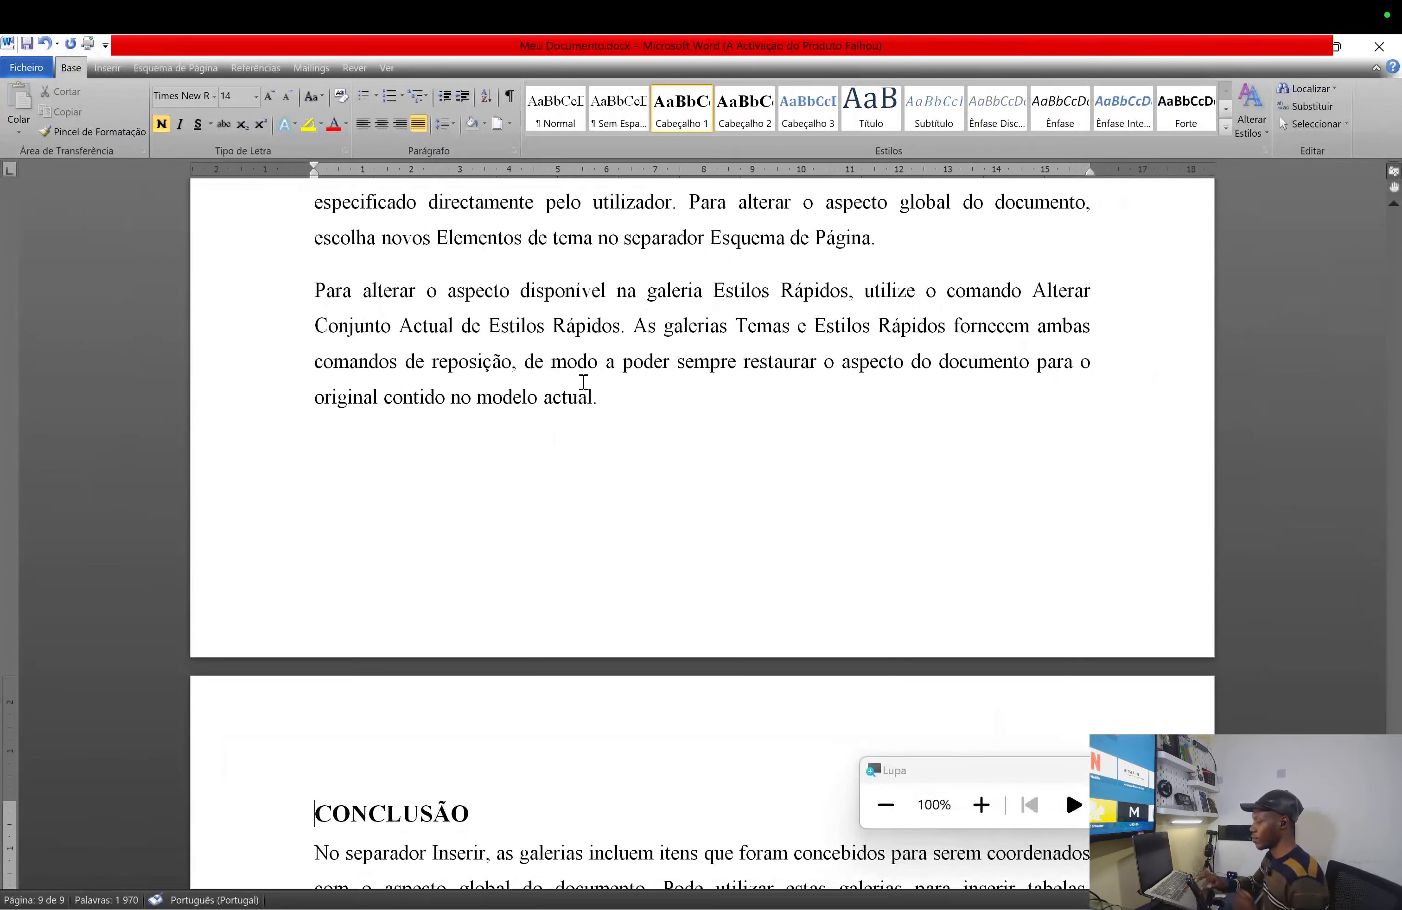
scroll(568, 367, "up", 4)
scroll(566, 359, "up", 15)
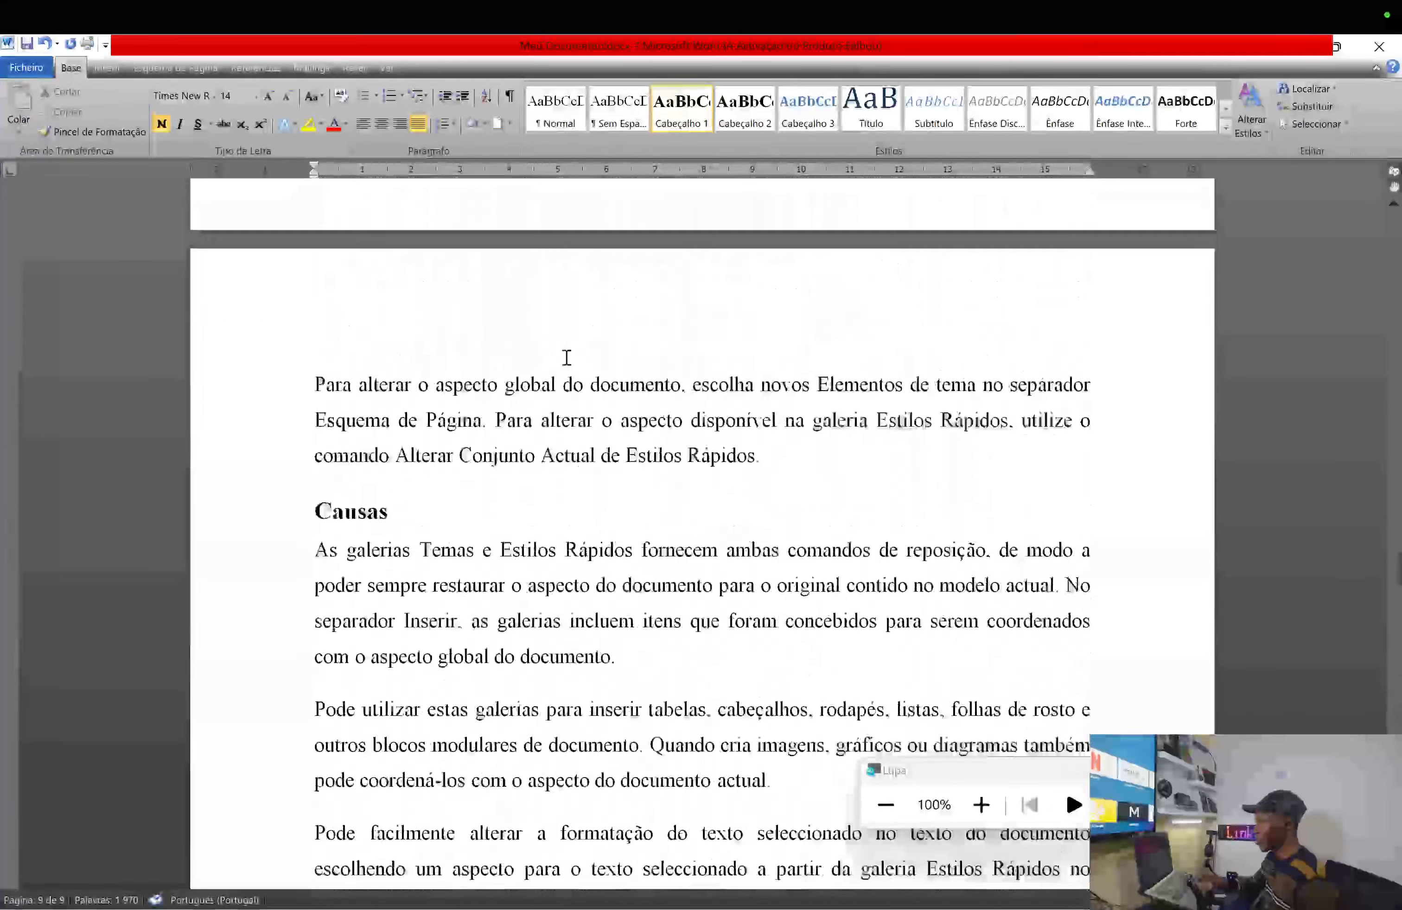
scroll(566, 359, "up", 15)
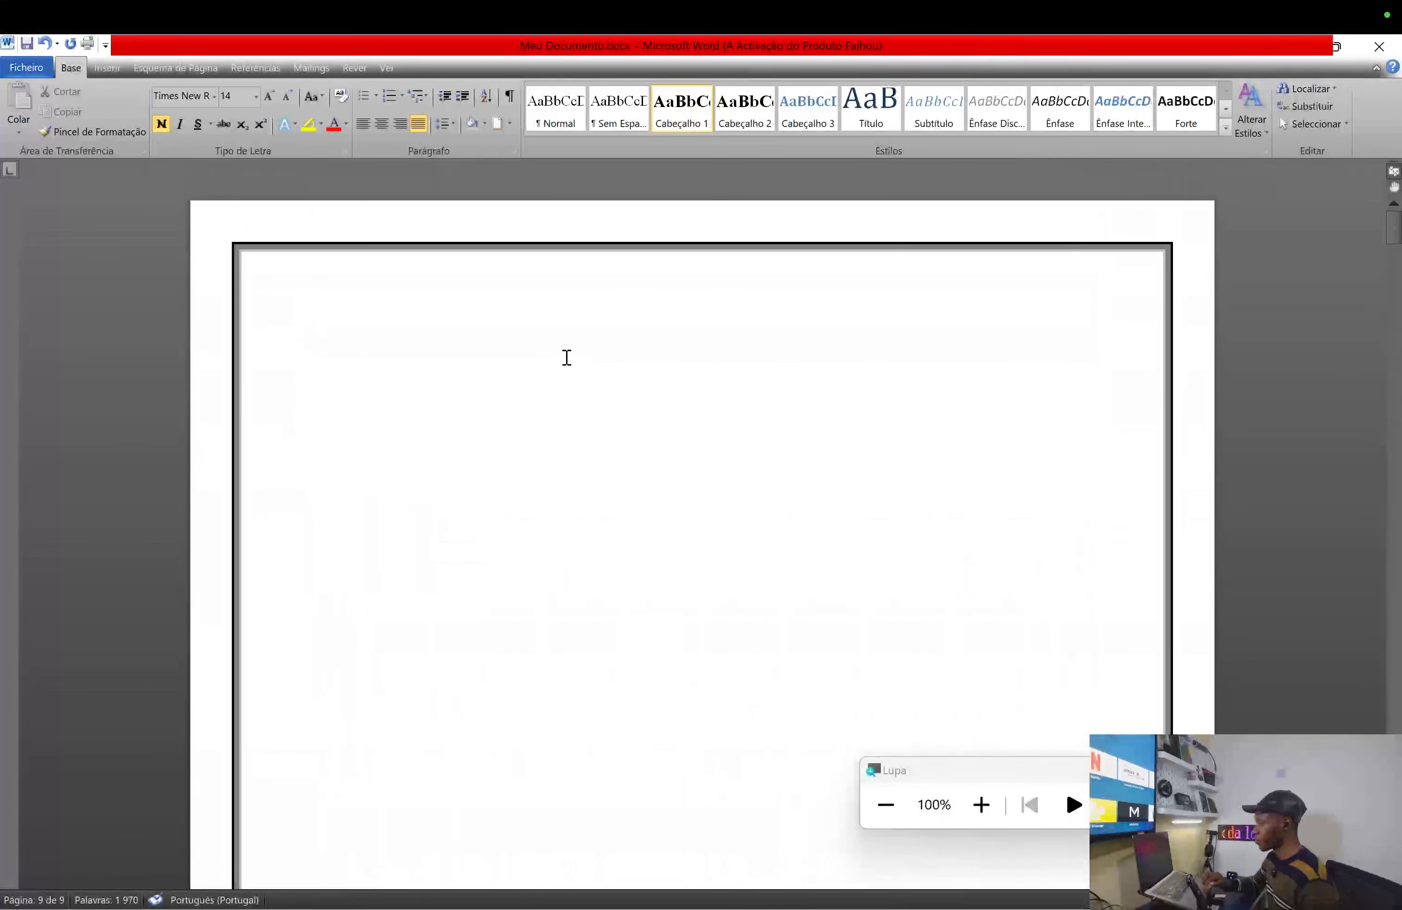
scroll(566, 358, "down", 15)
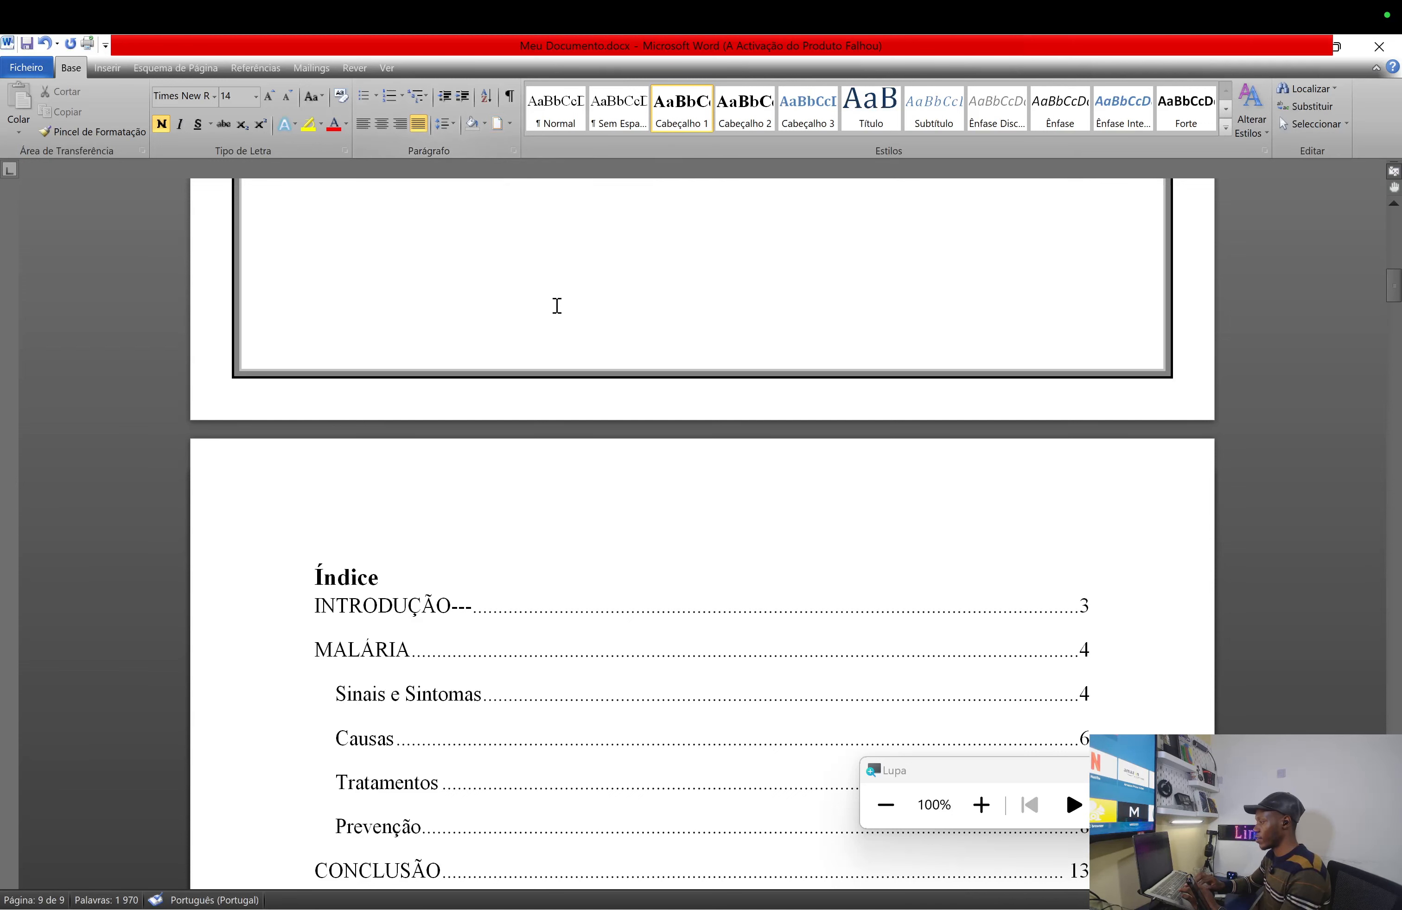
- Open the Limites da página Opções, showing 24 pt margins measured from the page edge
scroll(554, 304, "up", 1)
left_click(512, 129)
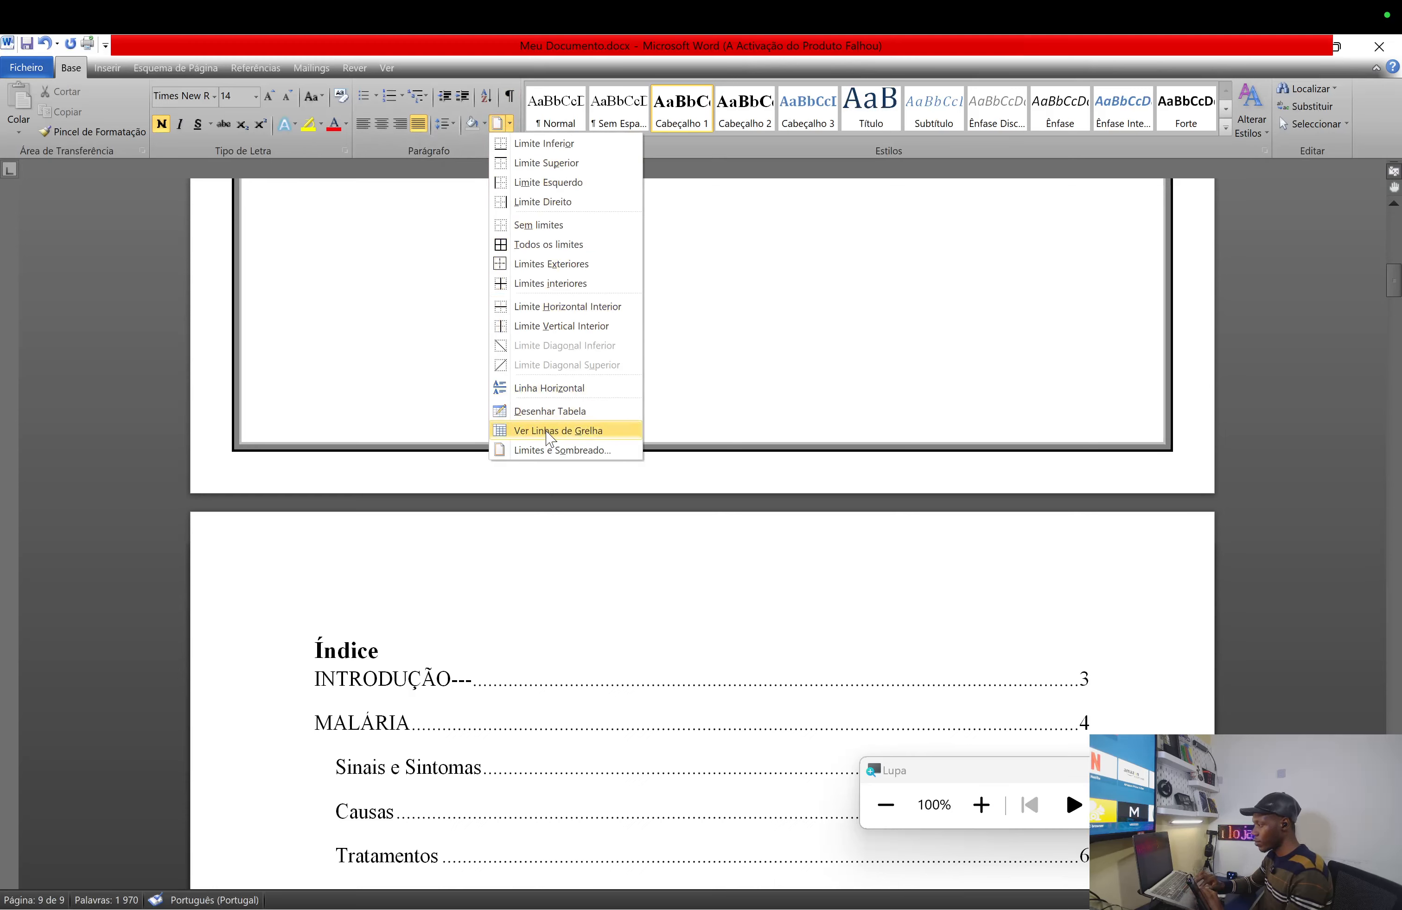
left_click(562, 451)
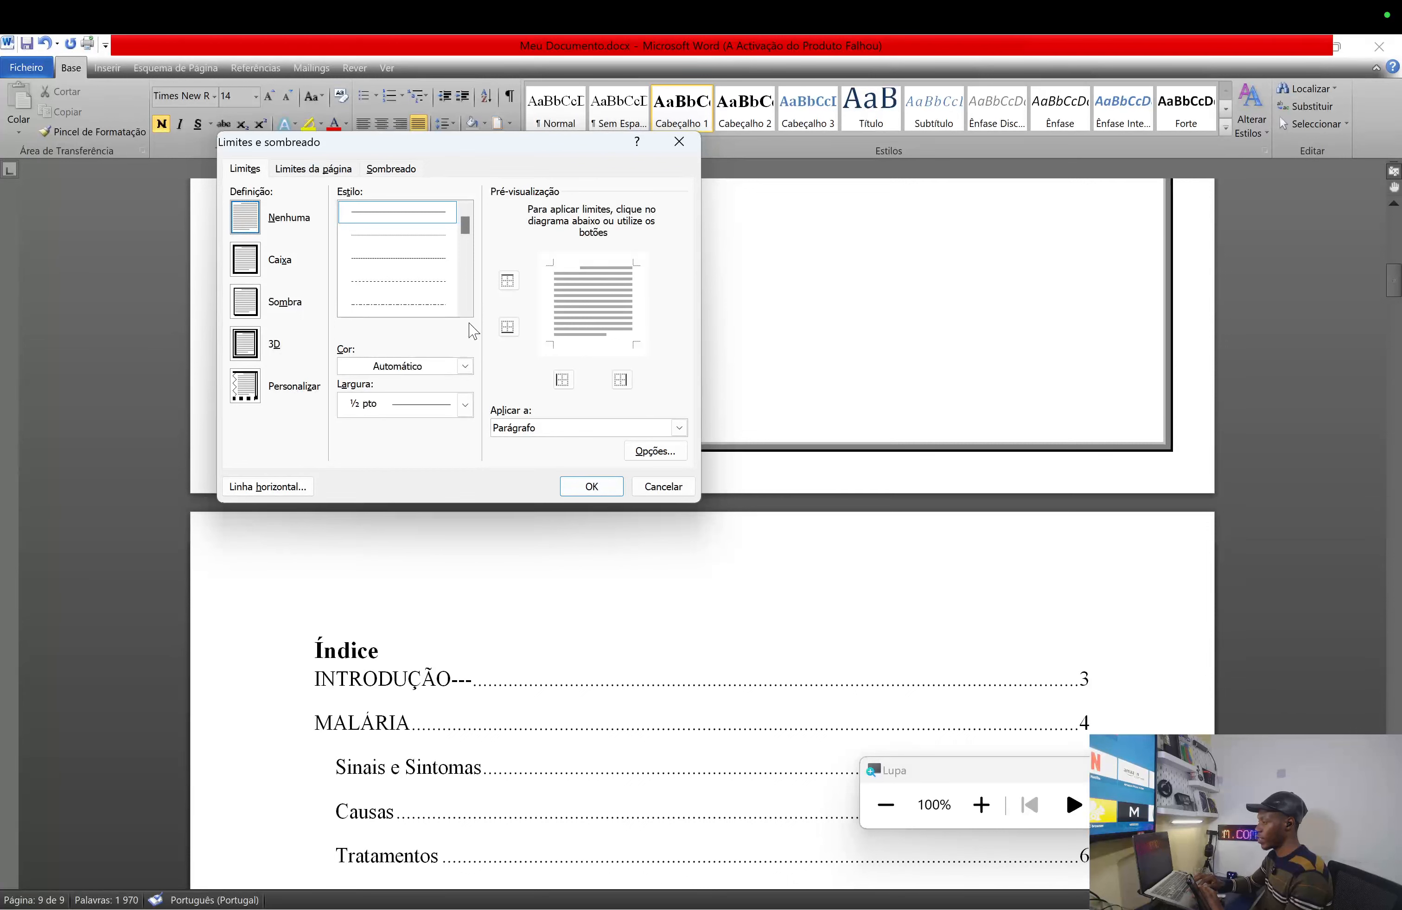
left_click(313, 169)
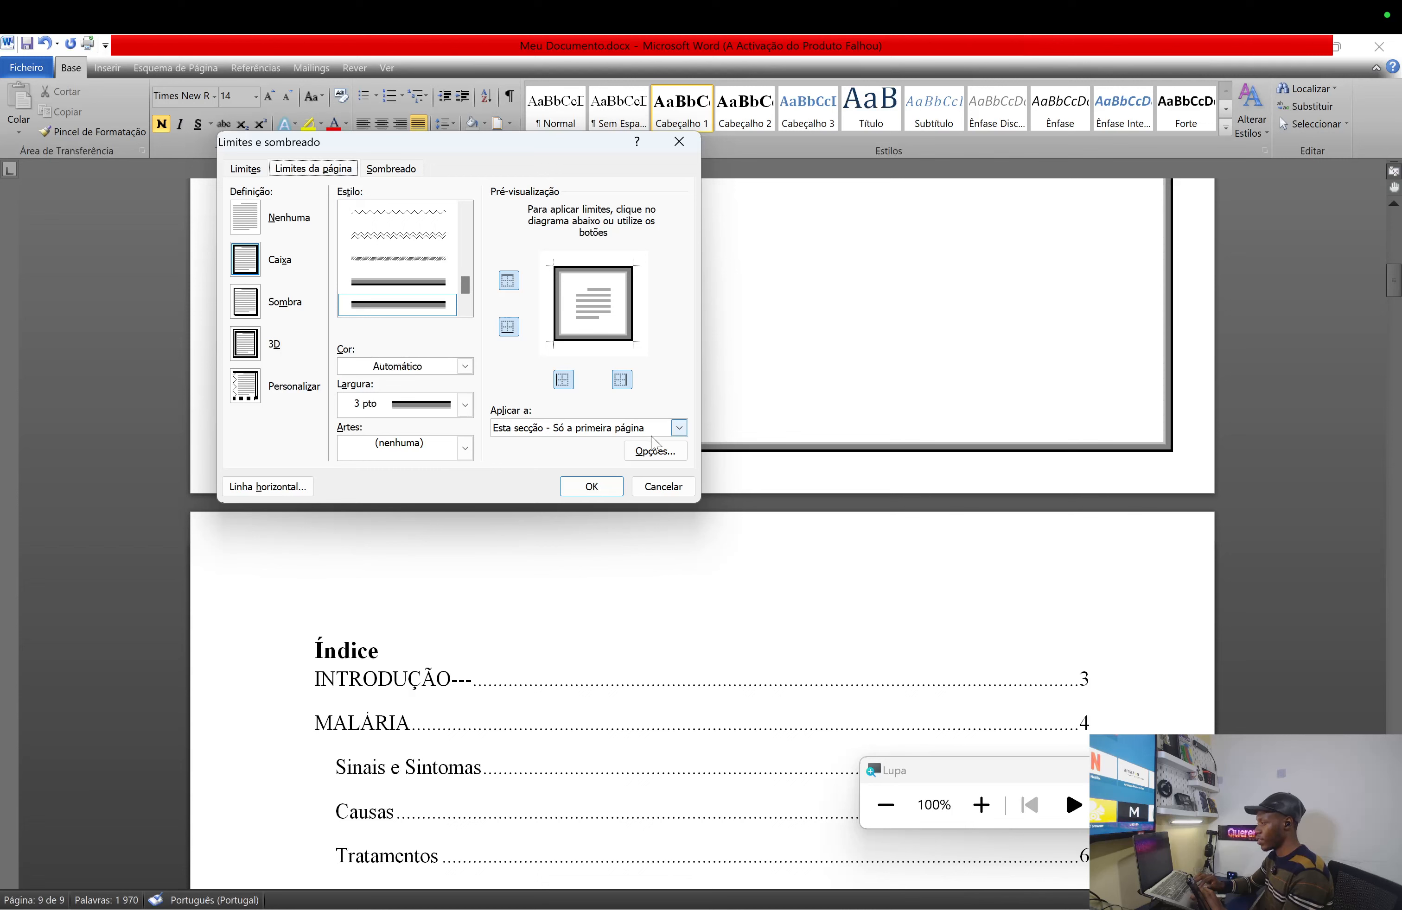
left_click(656, 453)
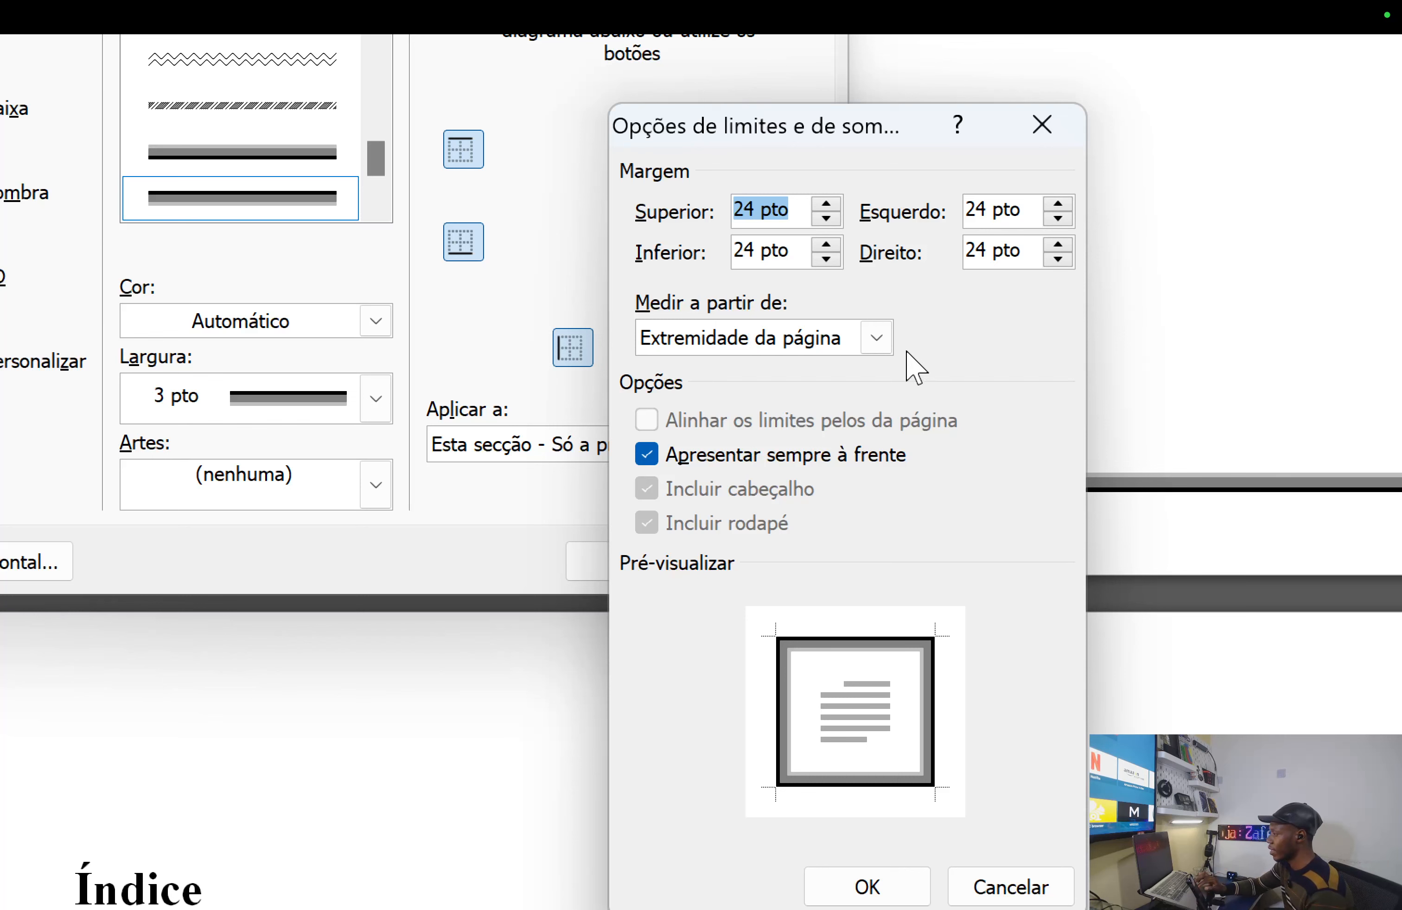
- Set the border margins to measure from Texto, confirm, and close the Limites e sombreado dialog
left_click(875, 338)
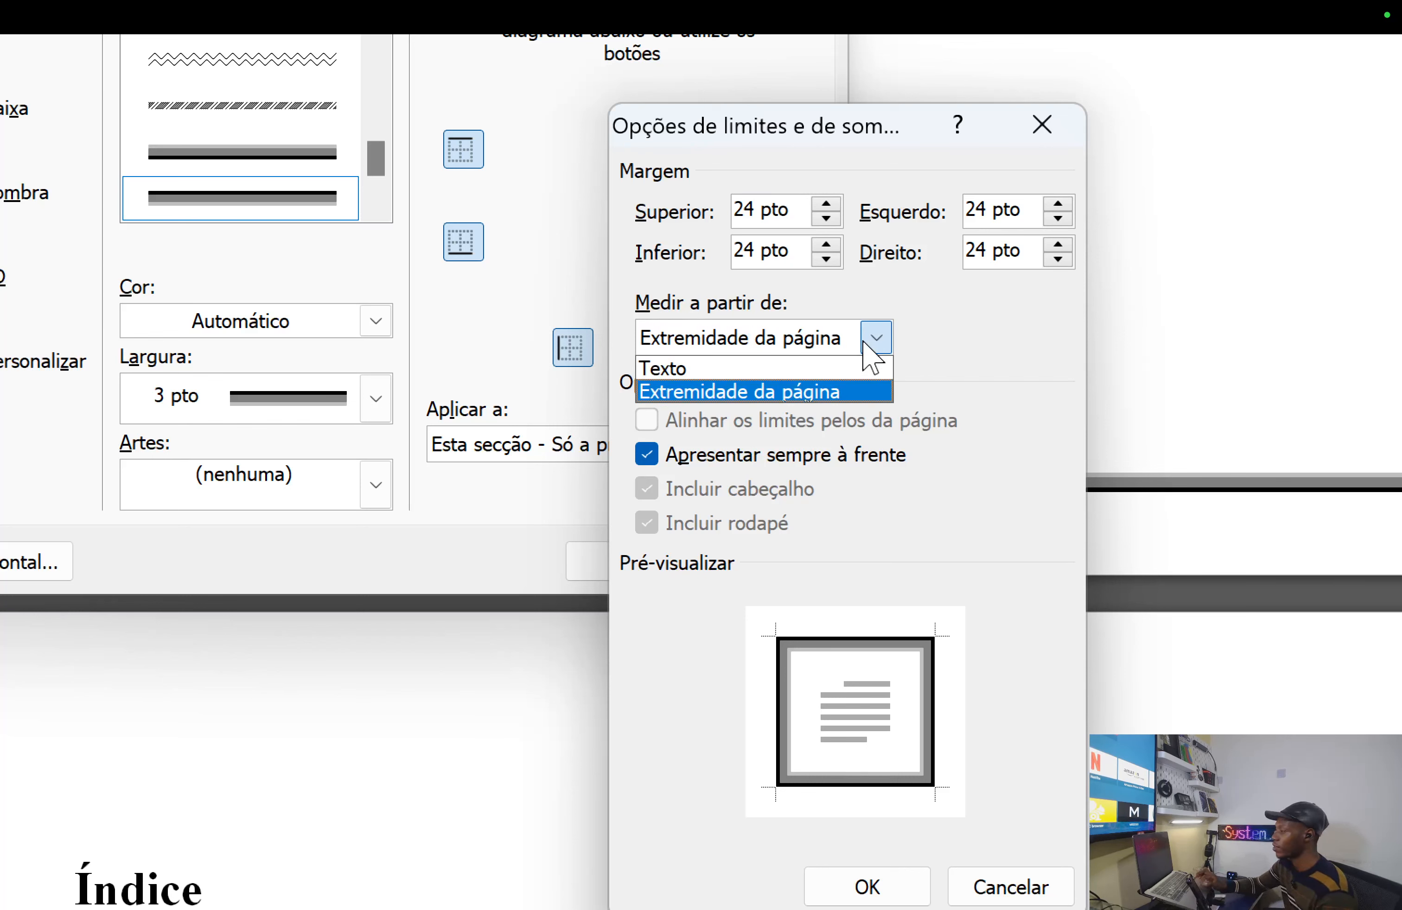
left_click(728, 371)
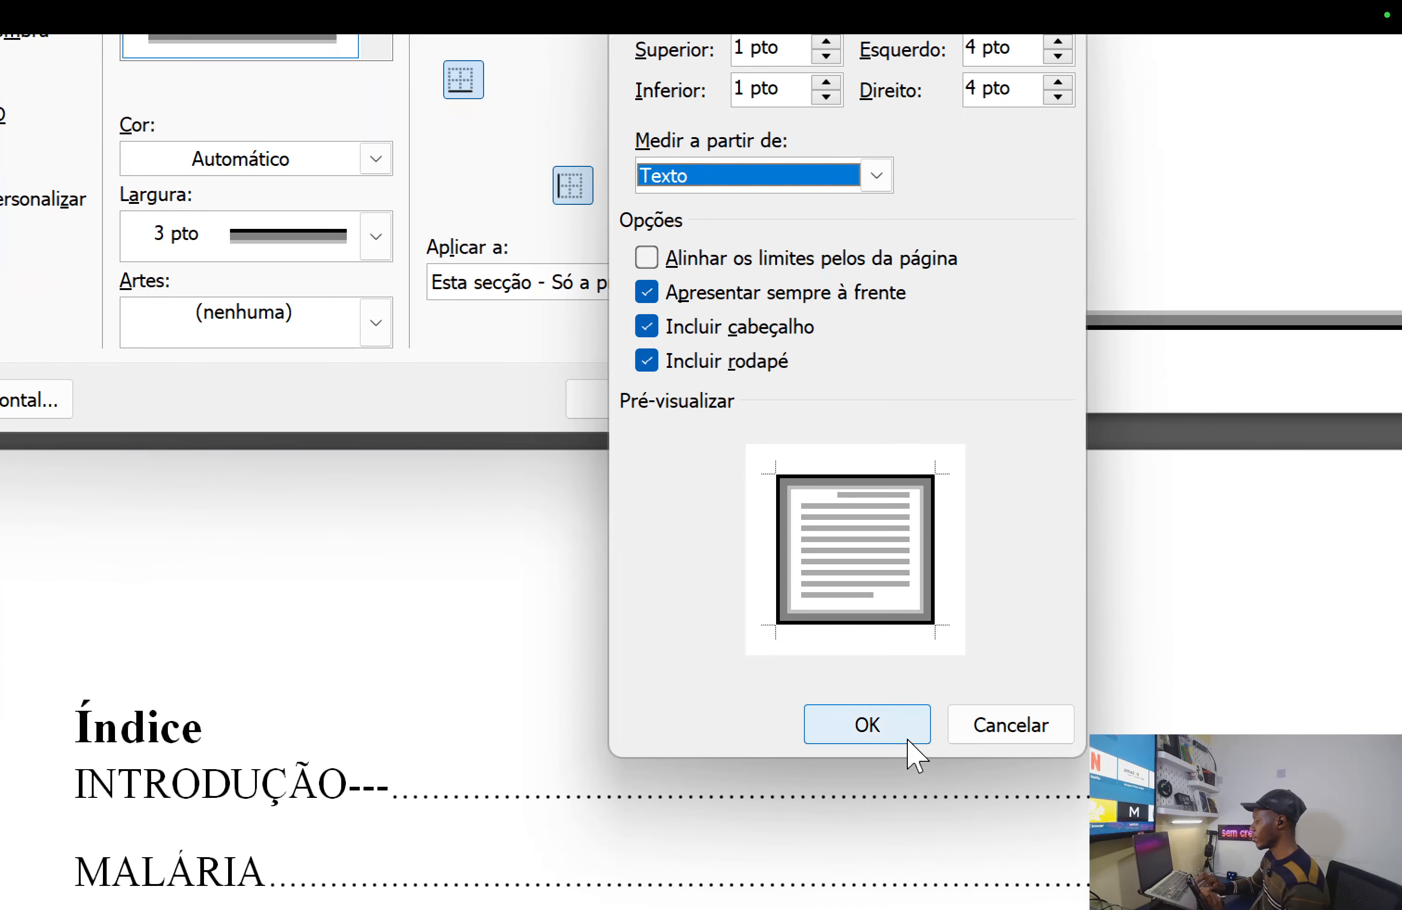
left_click(905, 739)
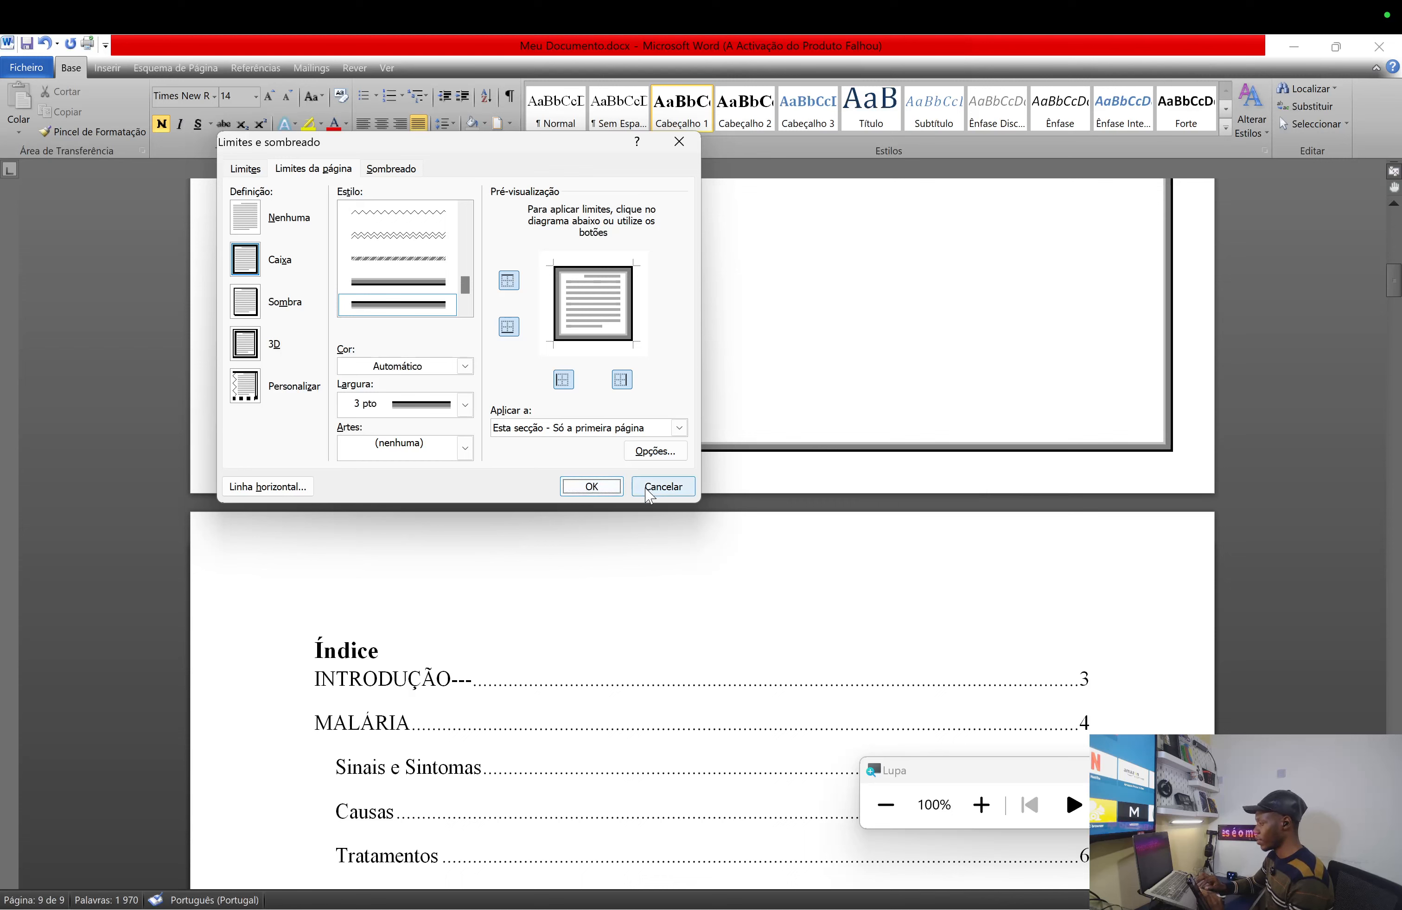
left_click(591, 487)
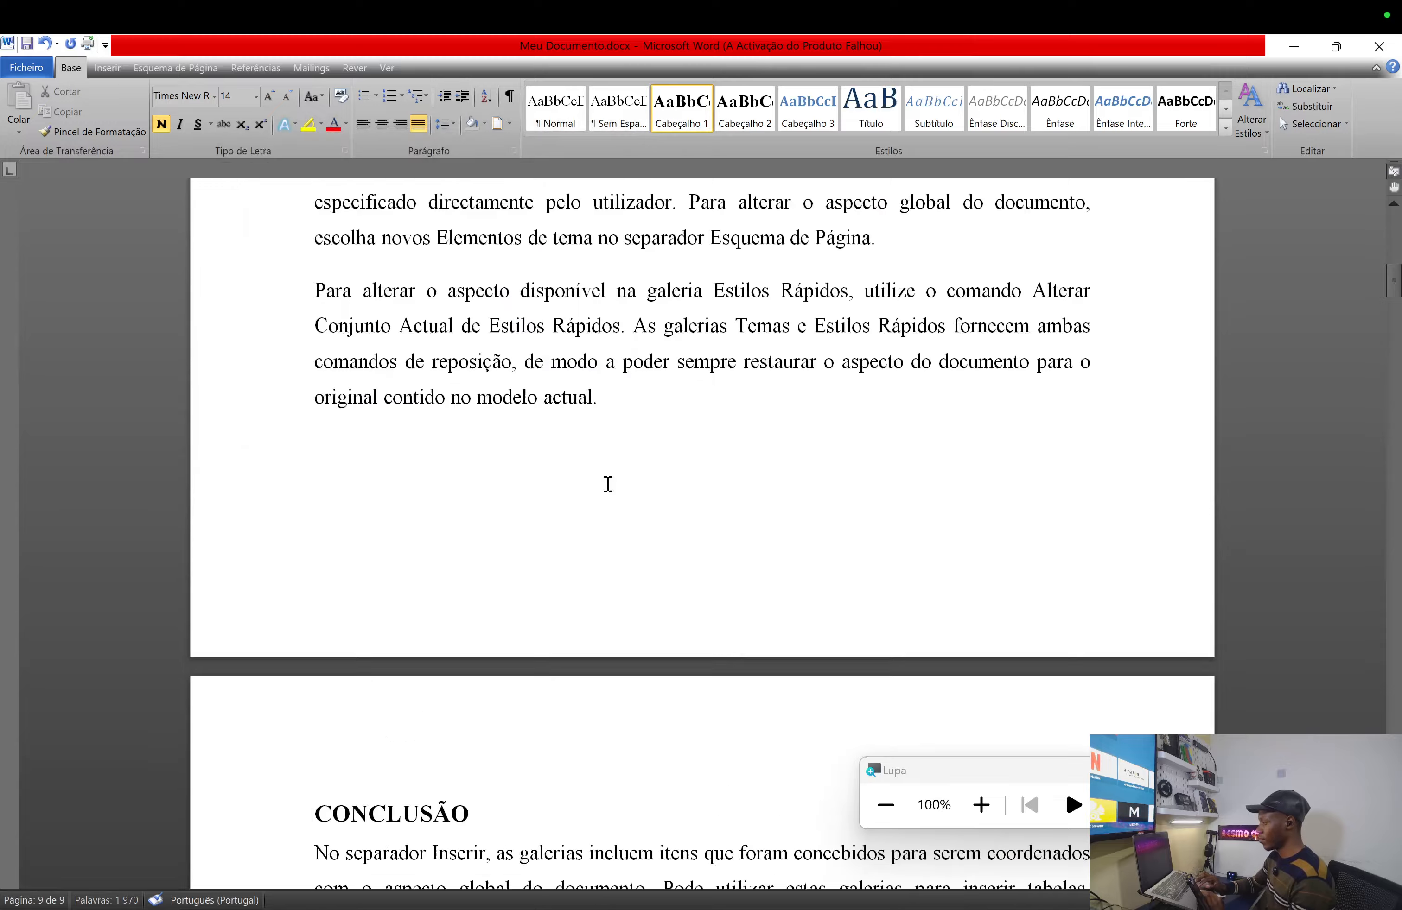
- Undo the last border change on the cover page and place the cursor on page 1
scroll(802, 491, "up", 15)
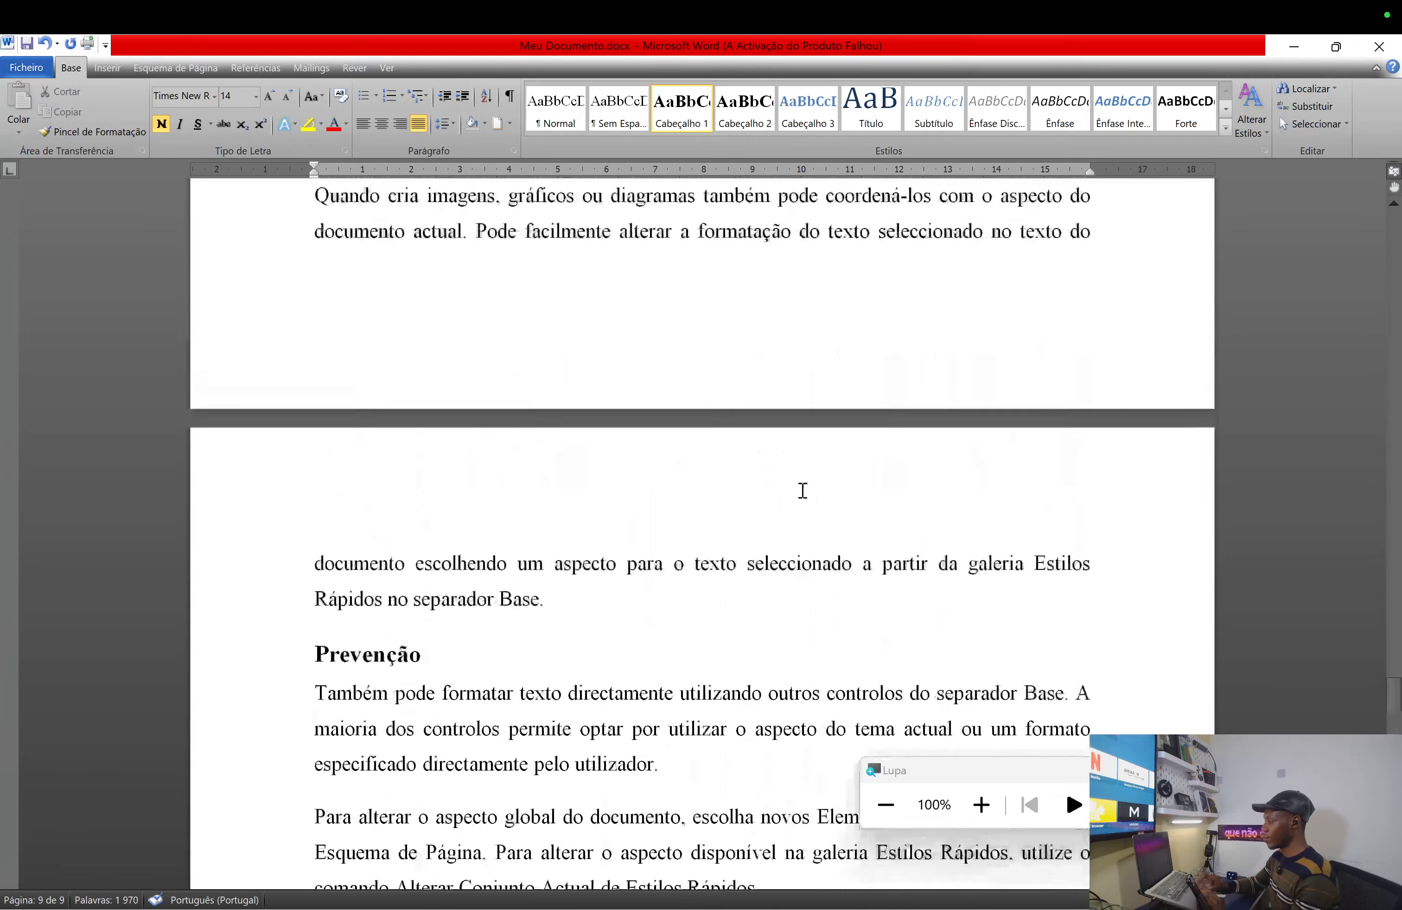
scroll(803, 491, "up", 15)
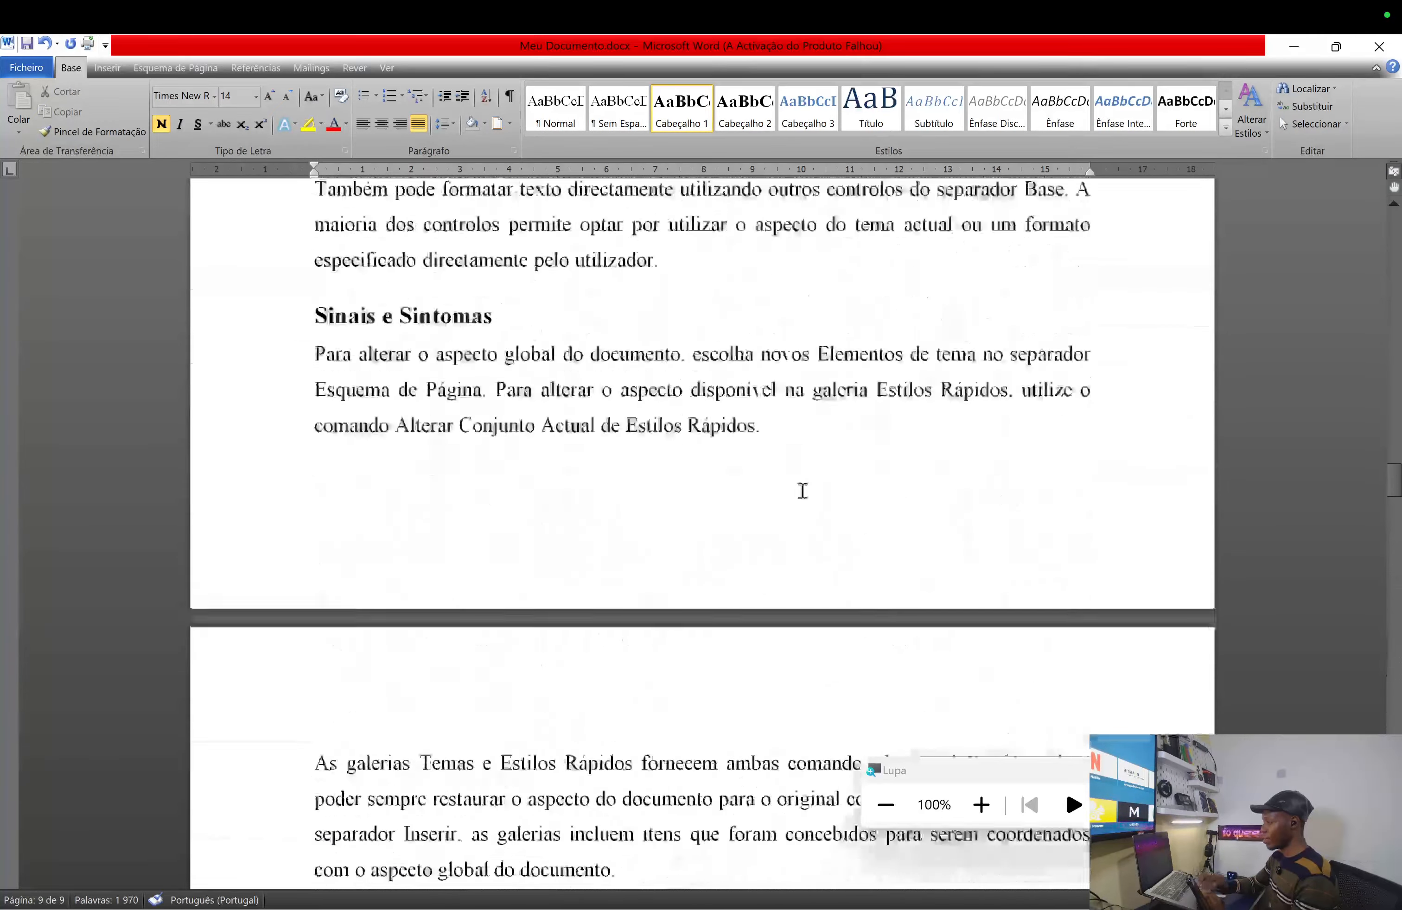
scroll(803, 490, "up", 12)
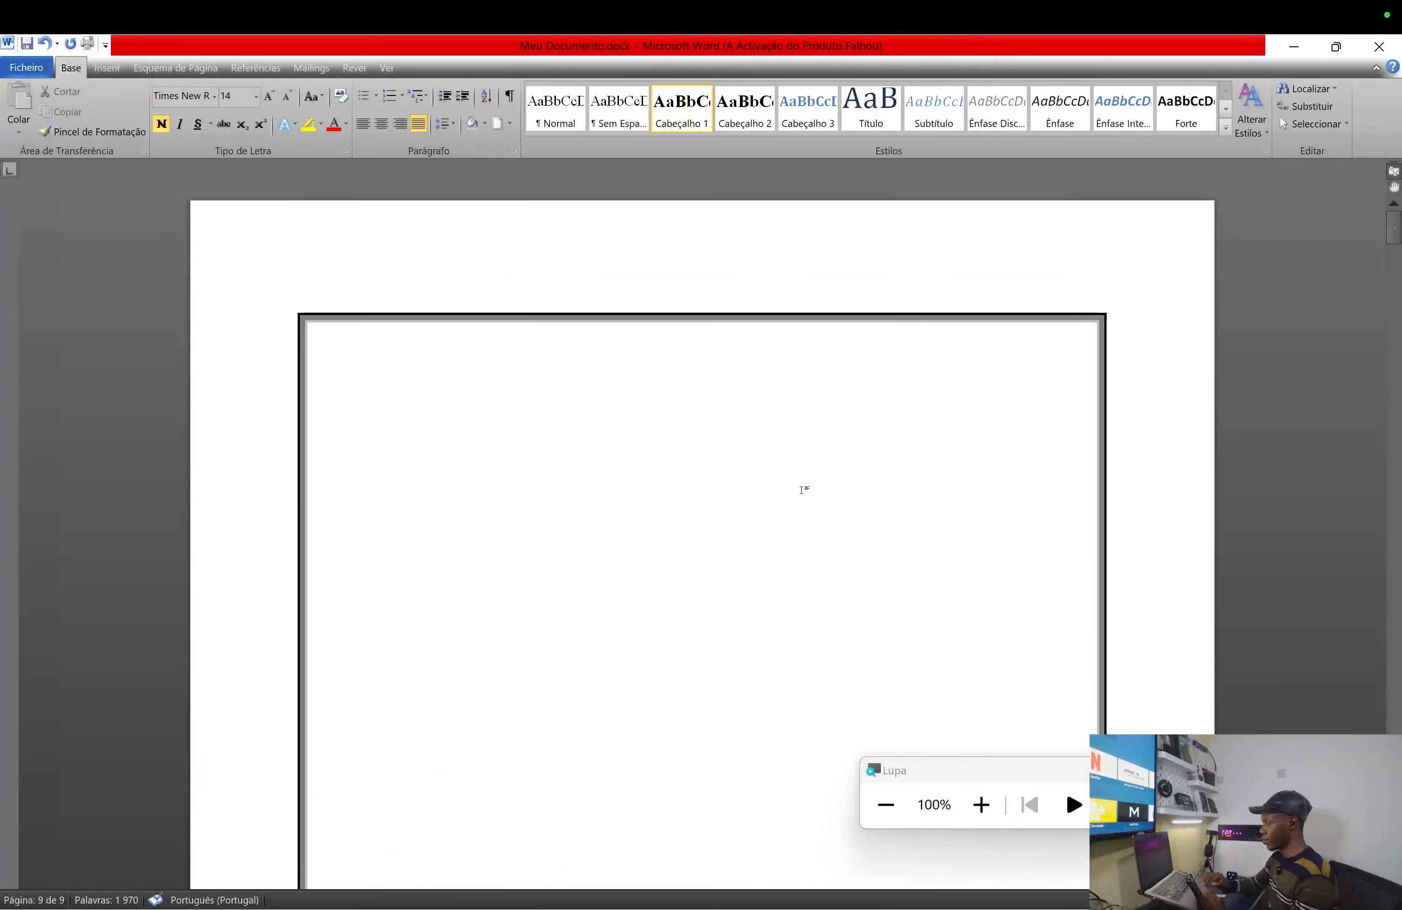
scroll(802, 492, "down", 3)
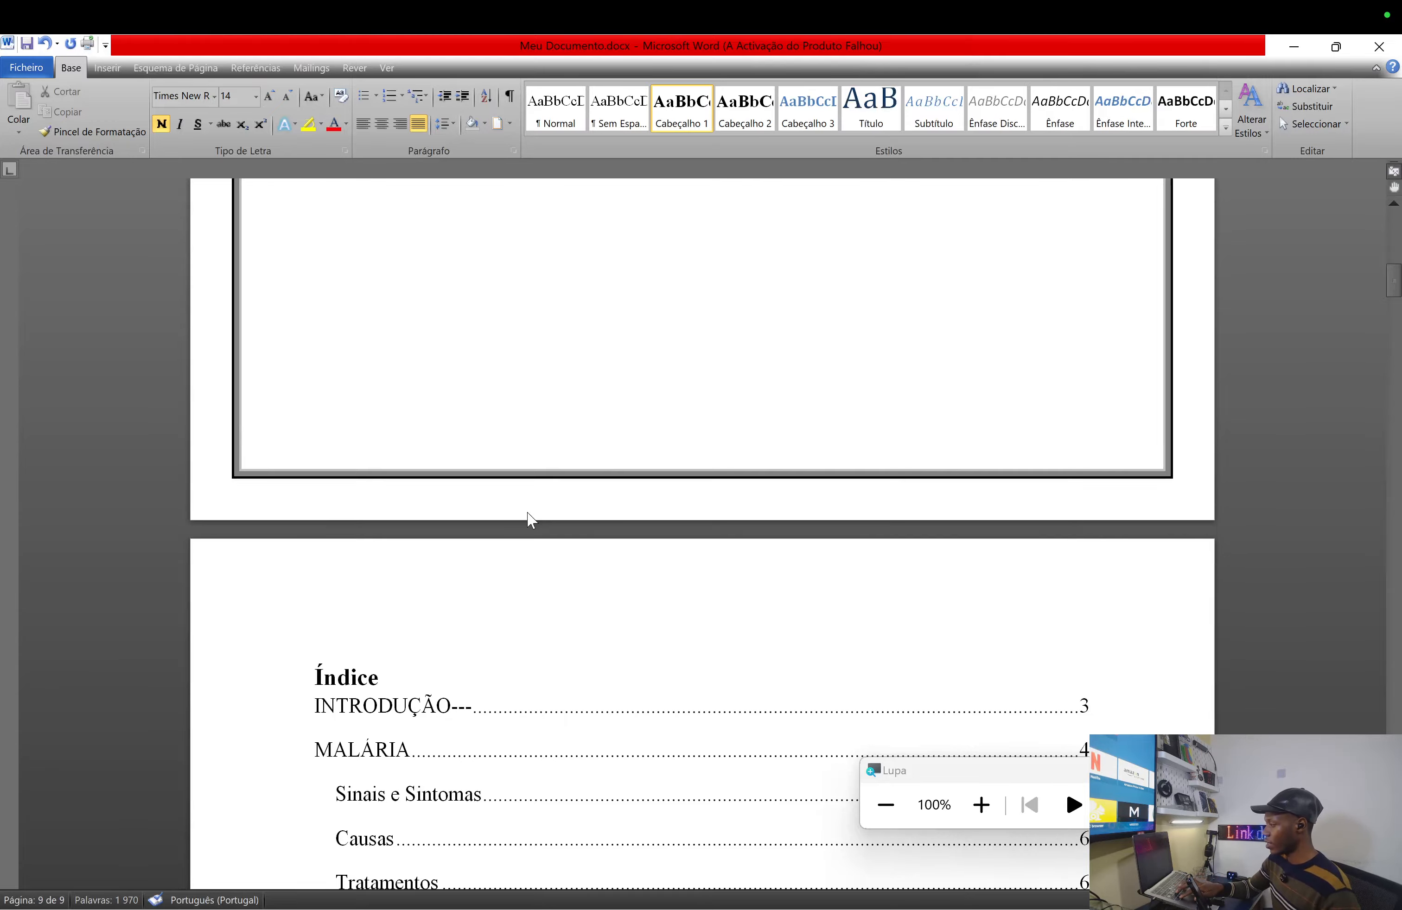
key("ctrl+z")
scroll(608, 308, "up", 15)
scroll(608, 342, "up", 20)
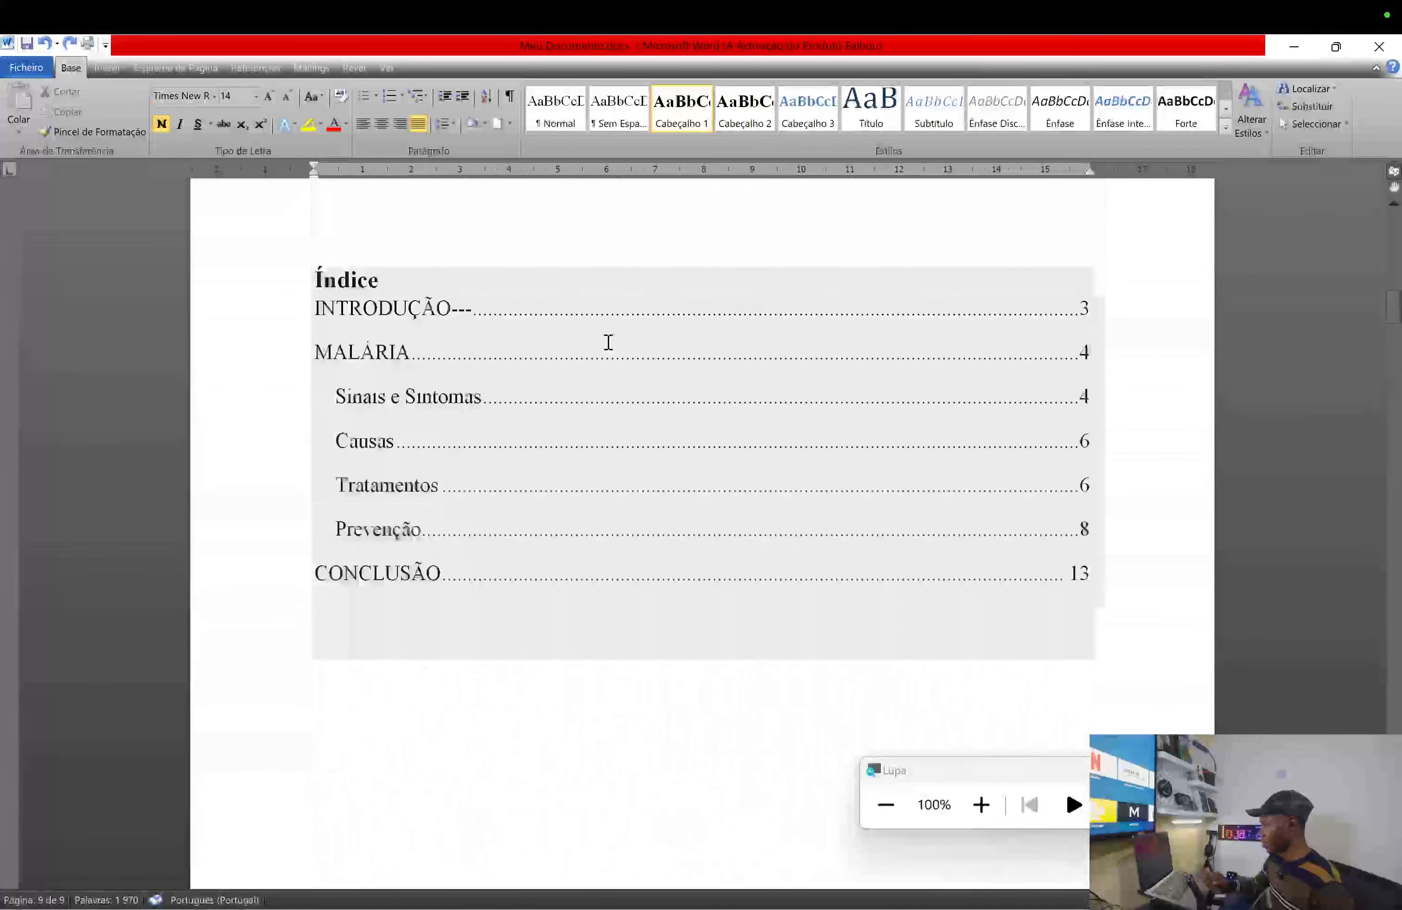
scroll(608, 342, "up", 10)
scroll(610, 338, "down", 6)
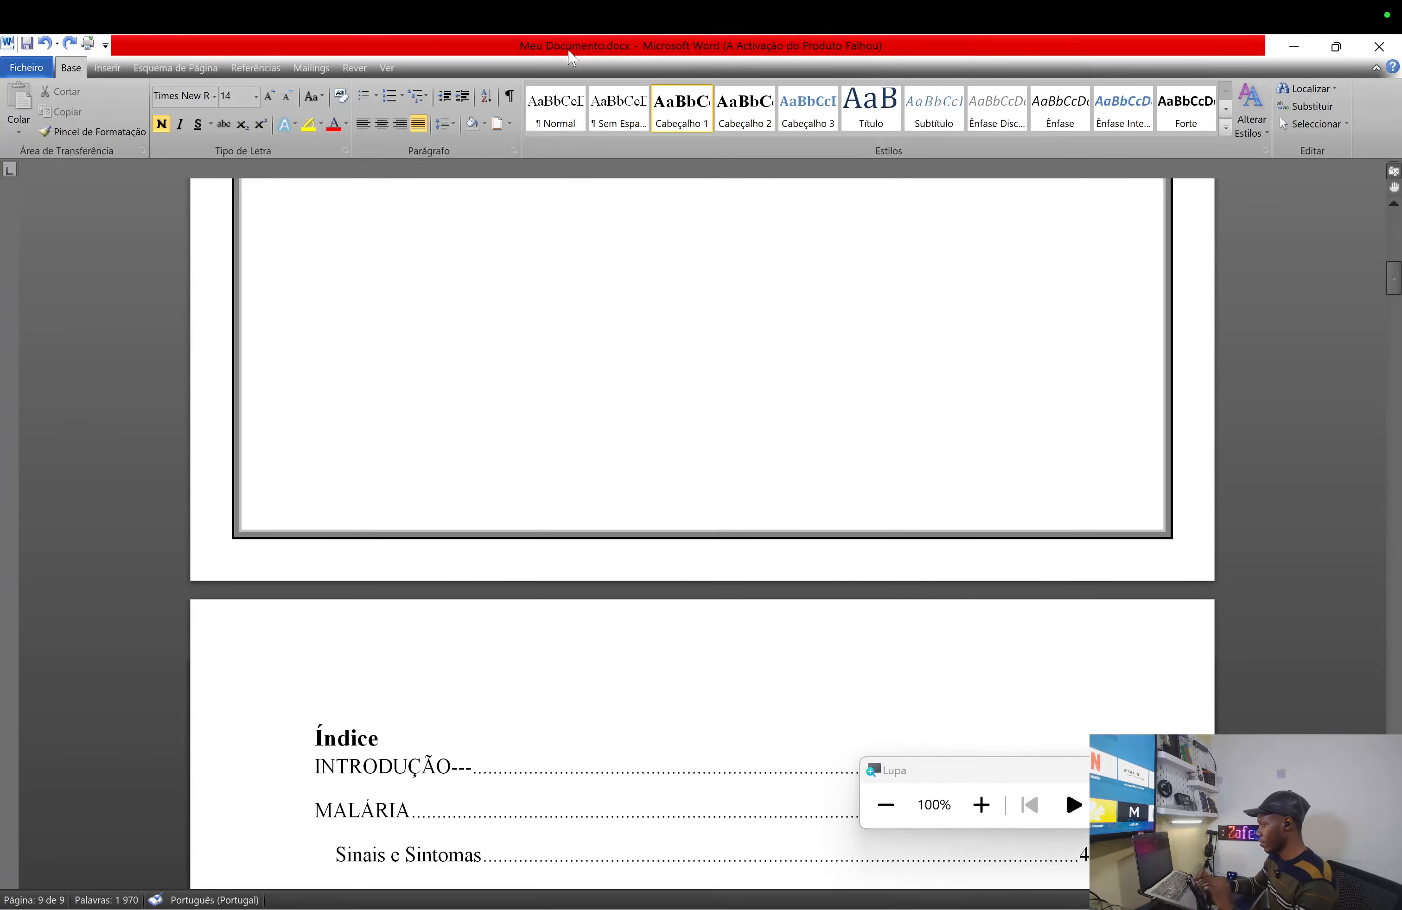
left_click(635, 335)
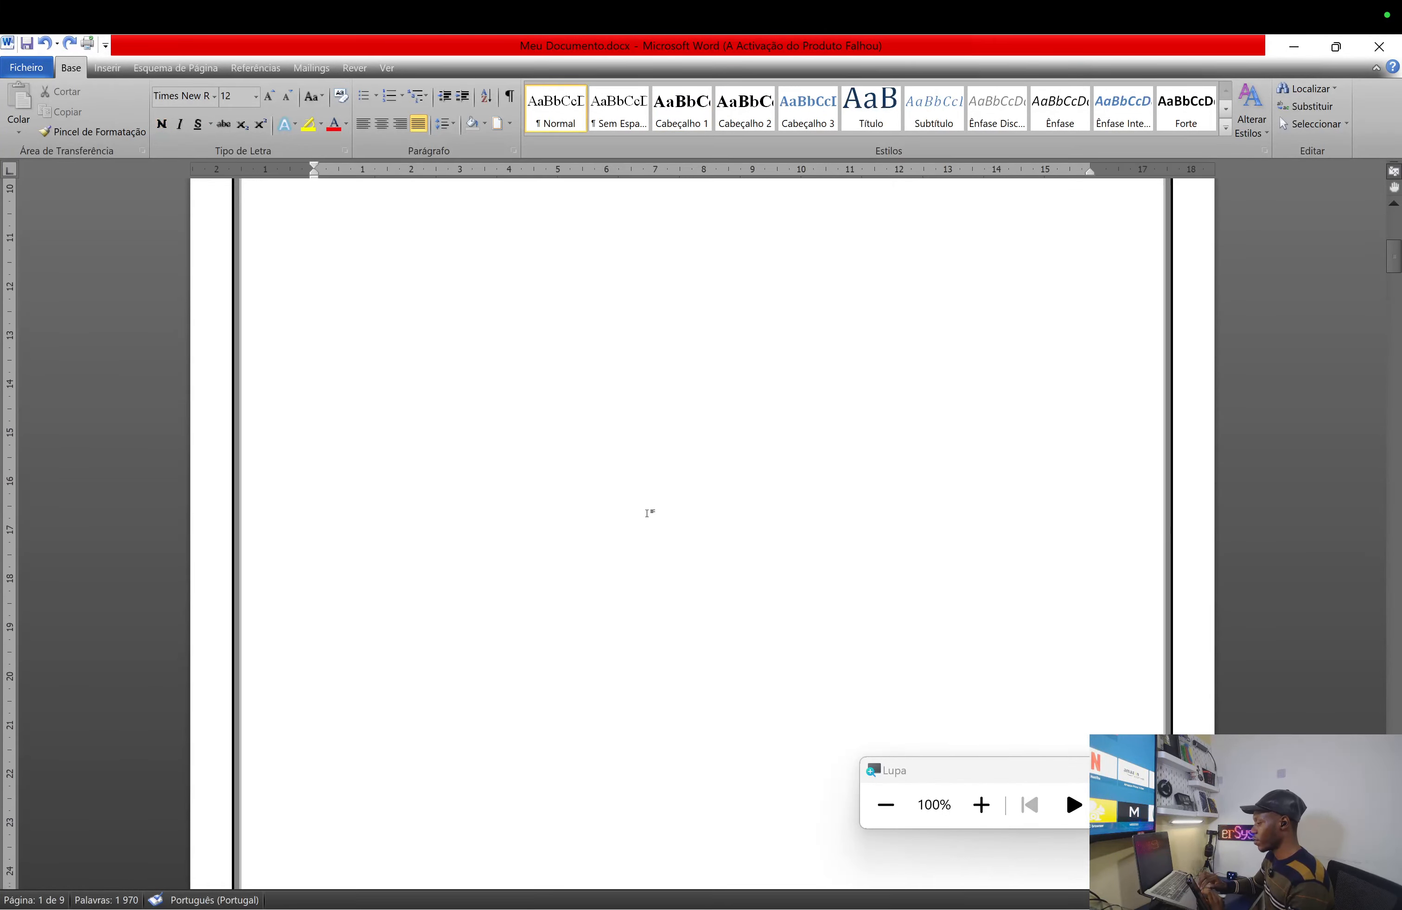
- Set the cover page border to measure from Texto, with 1 pt top/bottom and 4 pt side margins
scroll(649, 513, "down", 3)
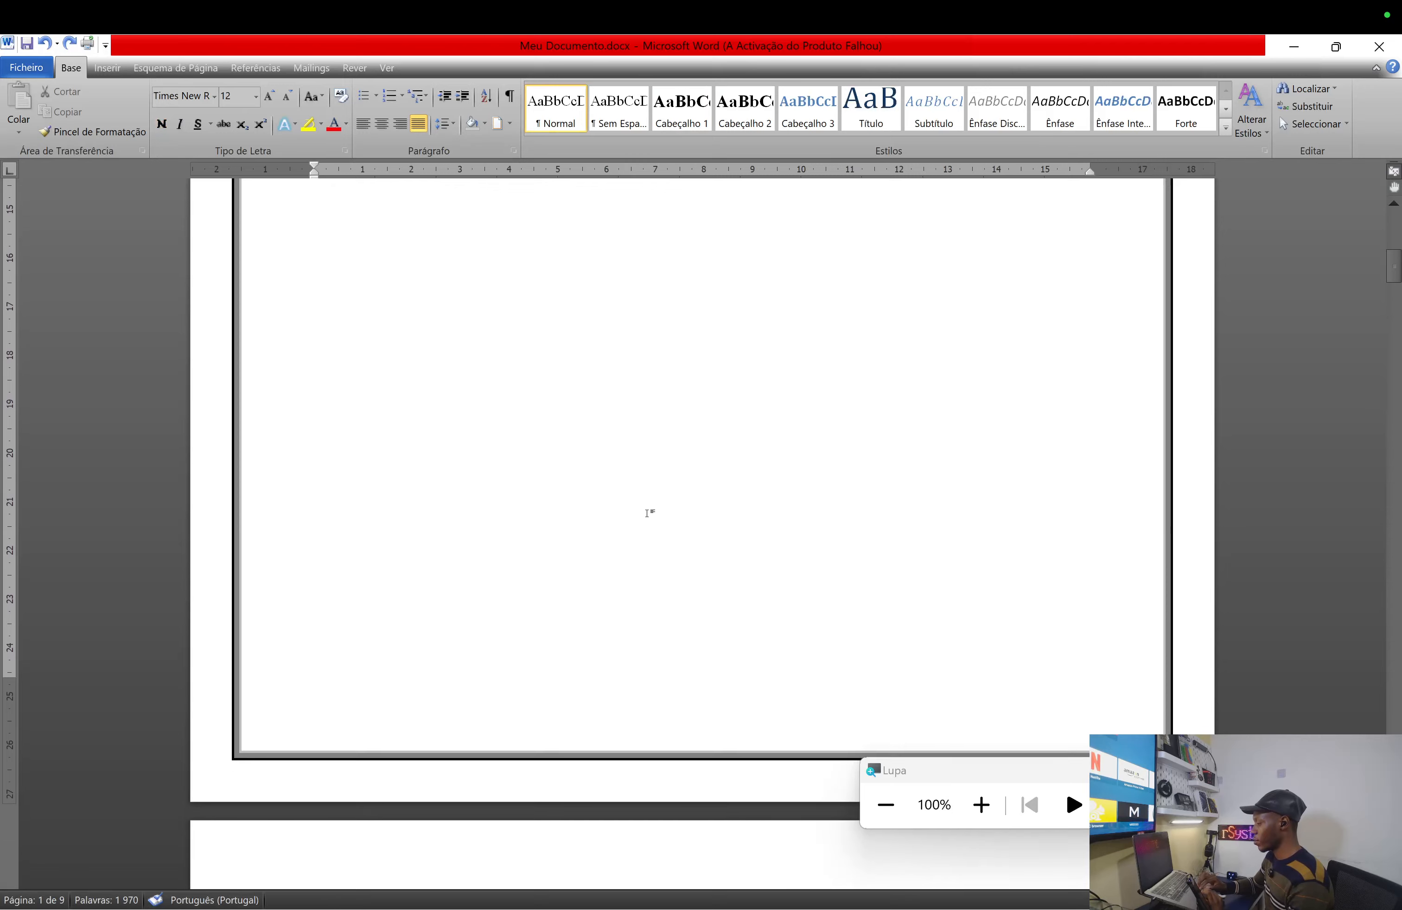
left_click(509, 123)
left_click(573, 452)
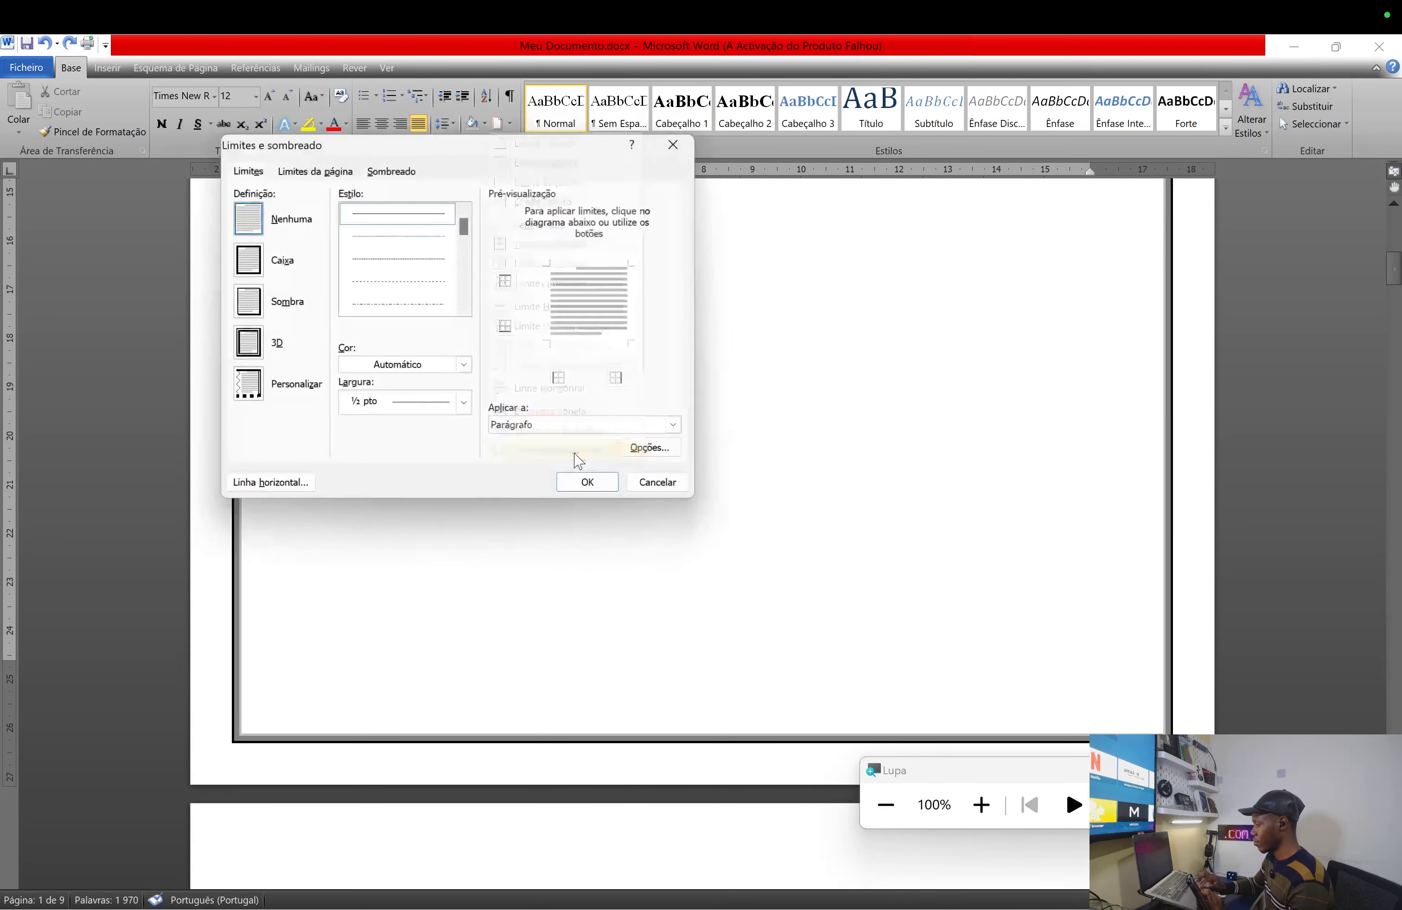
left_click(316, 170)
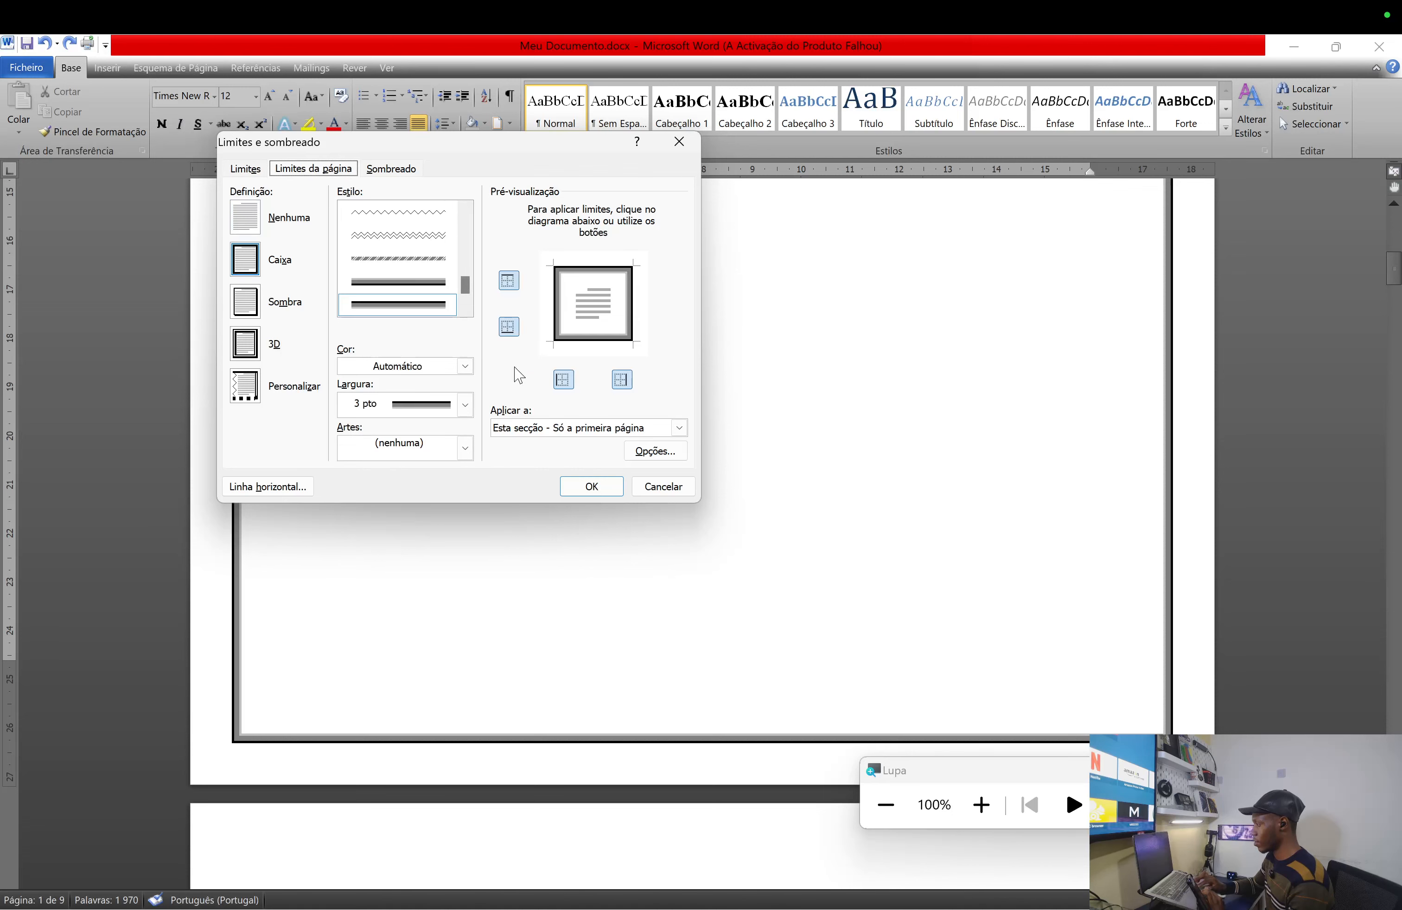
left_click(650, 453)
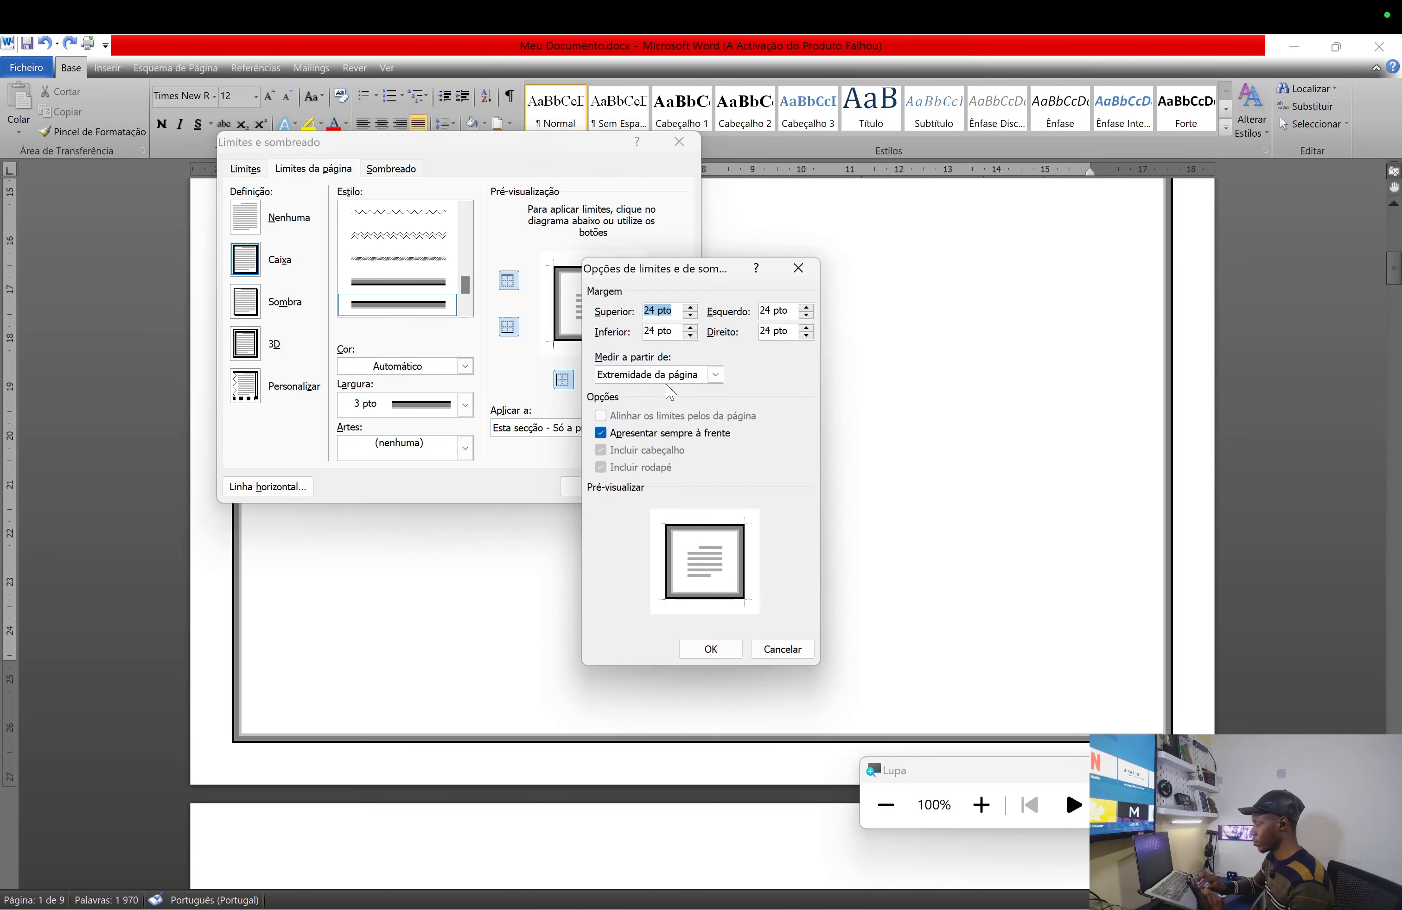
left_click(669, 375)
left_click(637, 389)
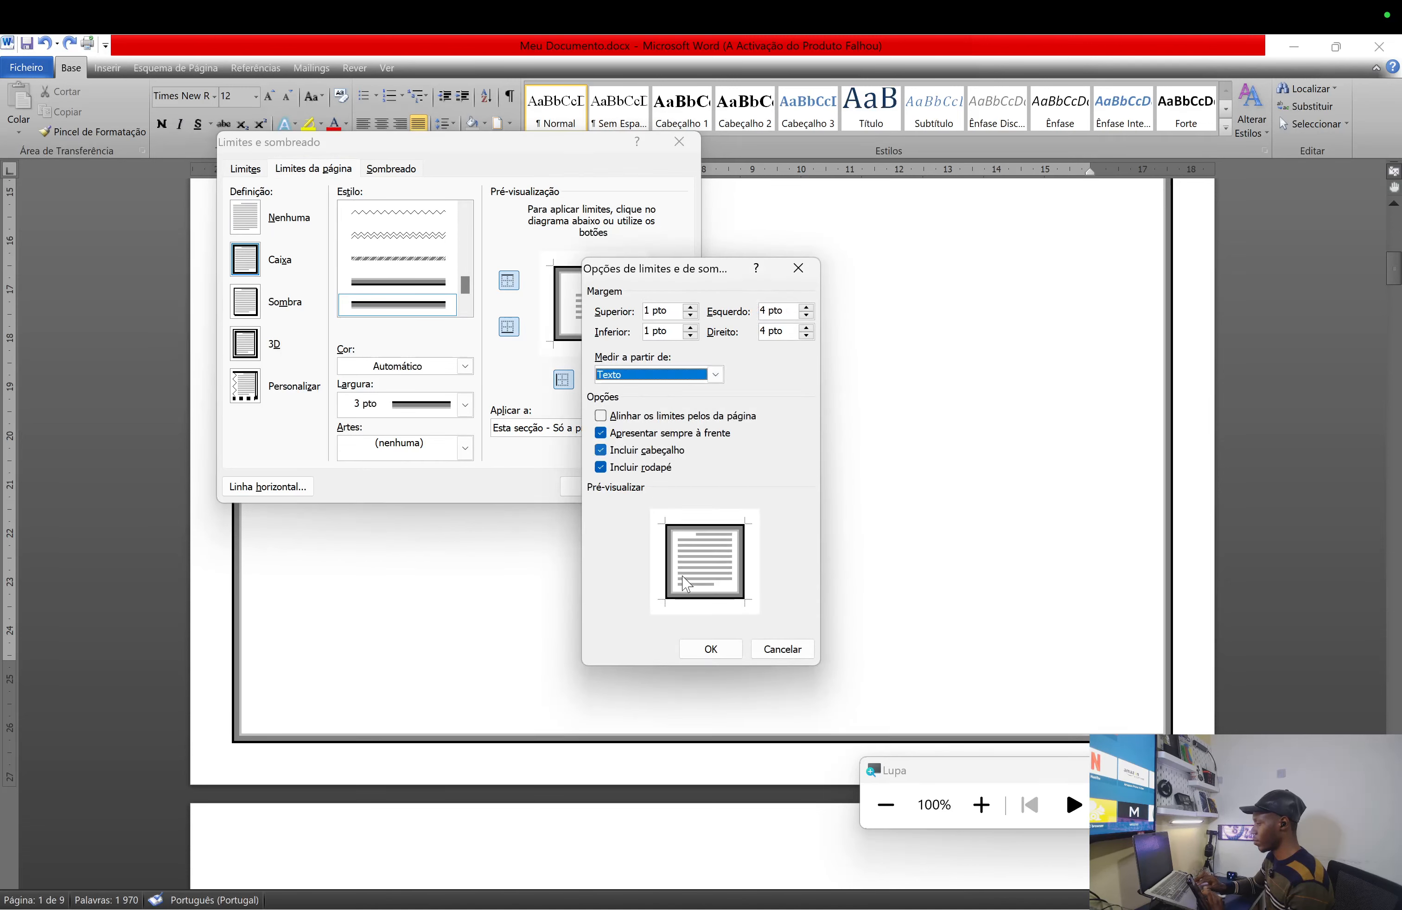
left_click(711, 649)
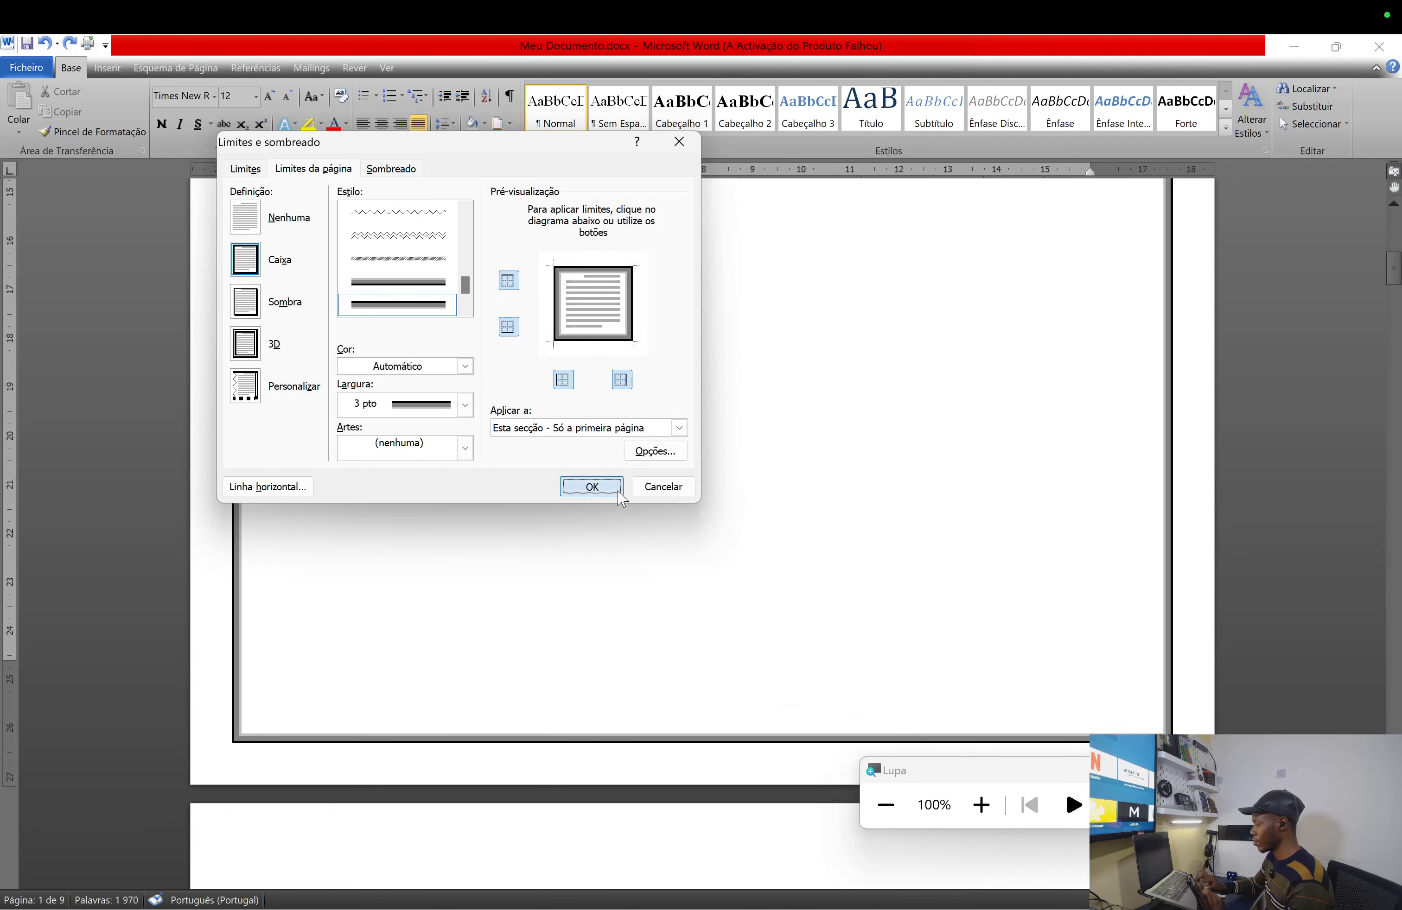
left_click(591, 487)
scroll(743, 705, "down", 10)
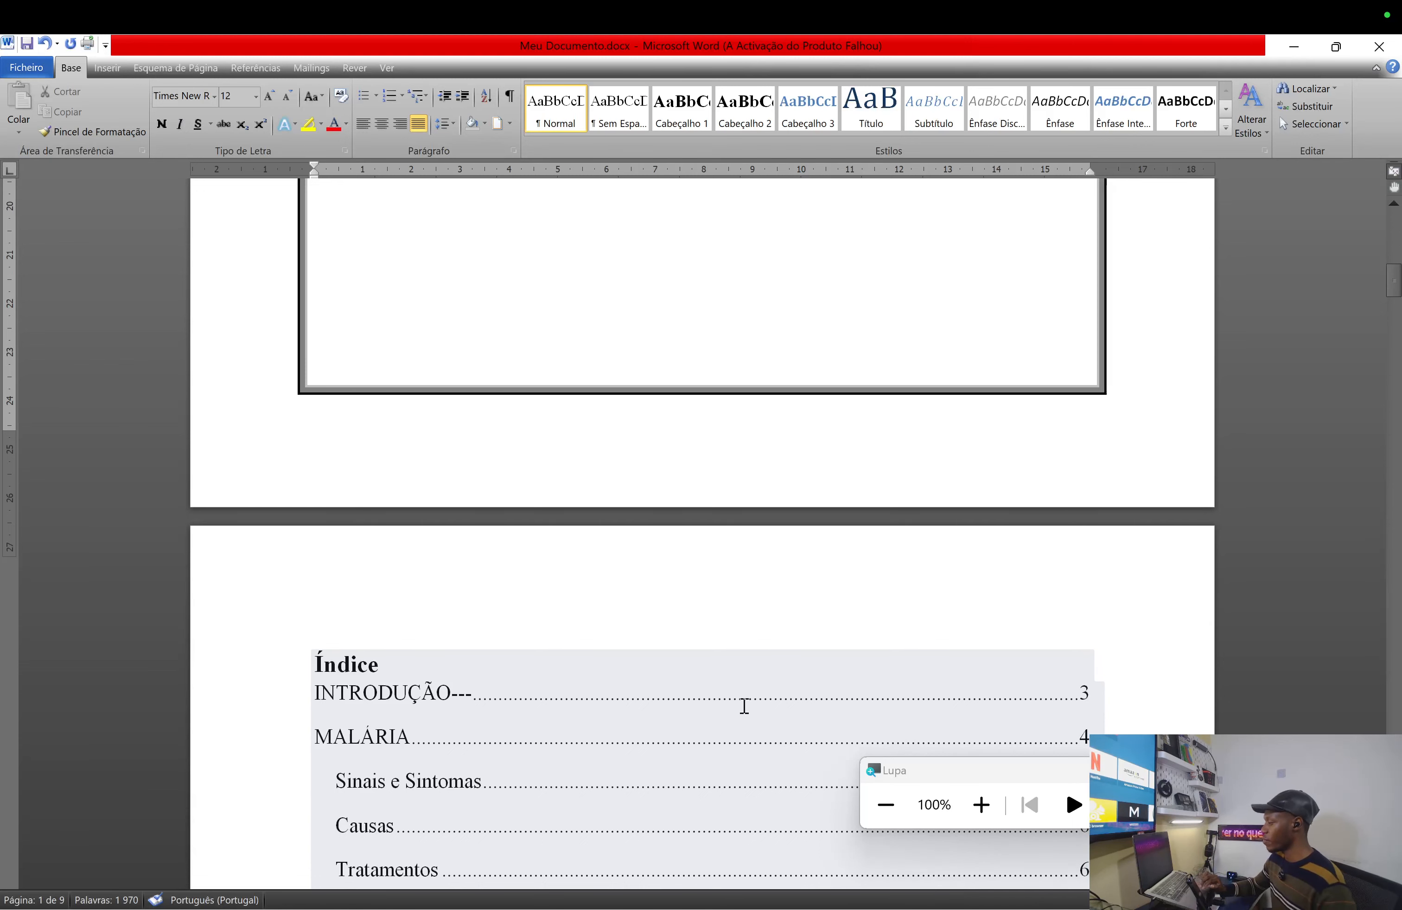
scroll(744, 705, "down", 8)
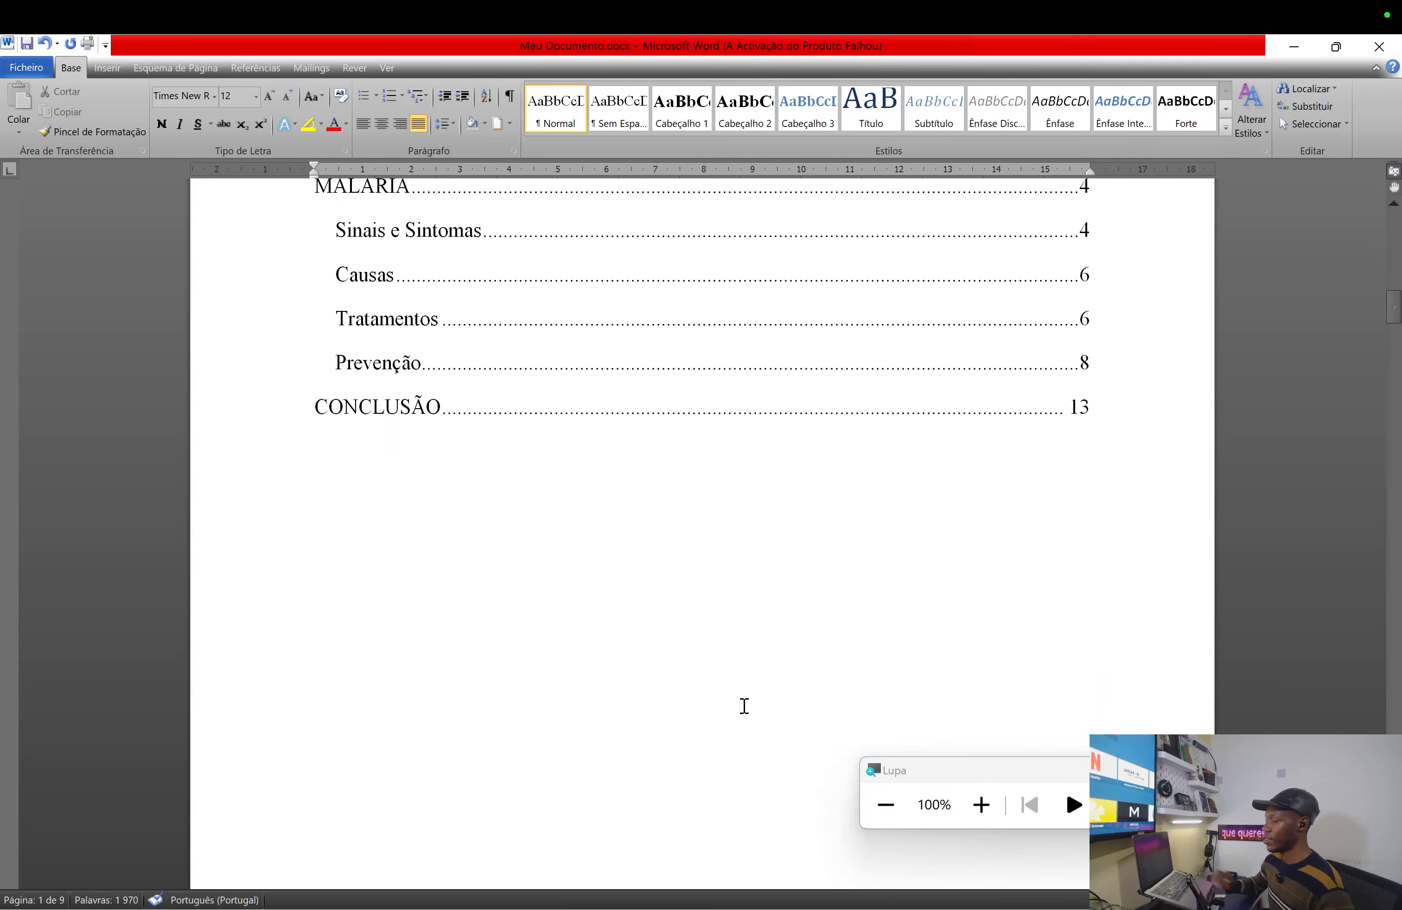